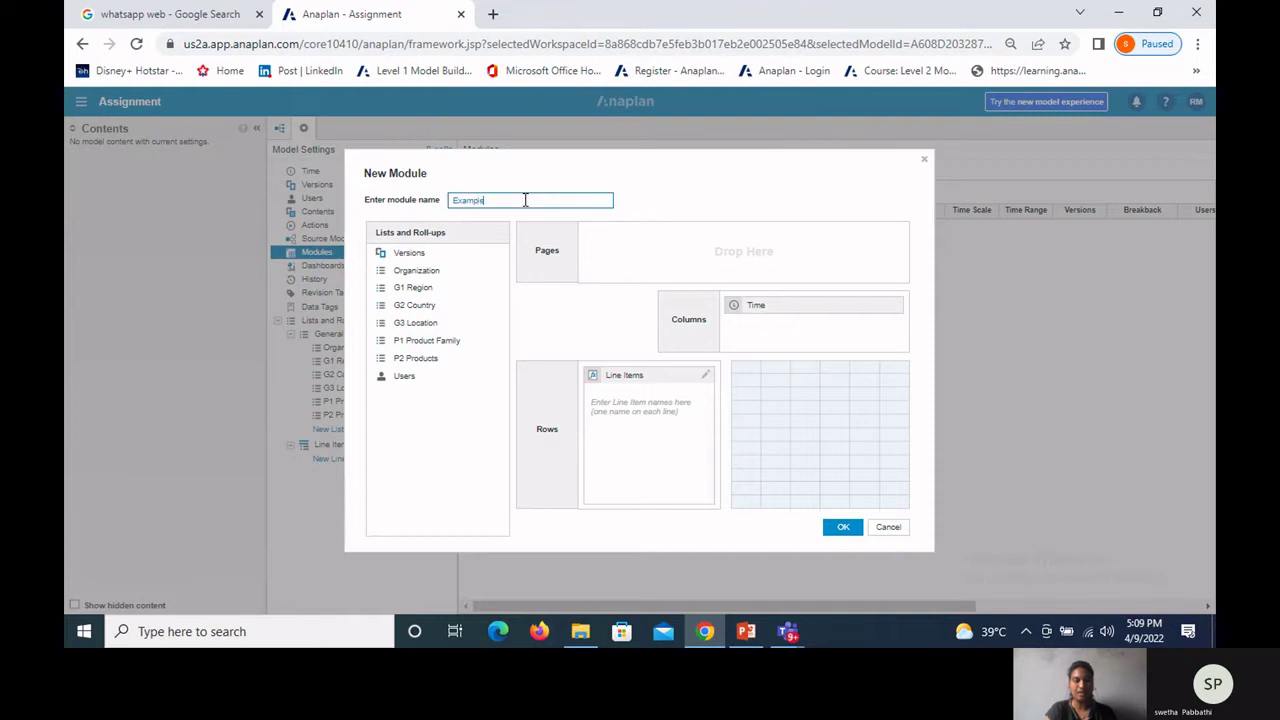
Step: Name the new module Example module
{"action": "type", "text": "odule"}
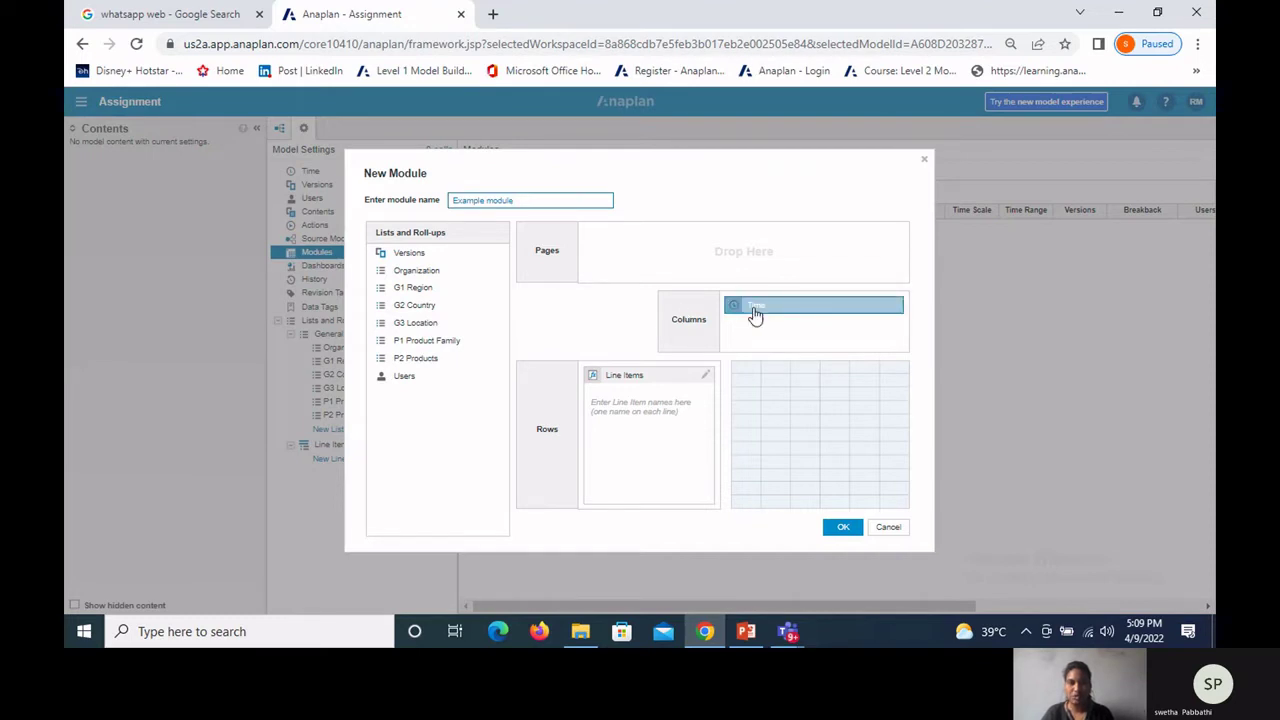
{"action": "left_click_drag", "start_coordinate": [755, 315], "coordinate": [614, 432]}
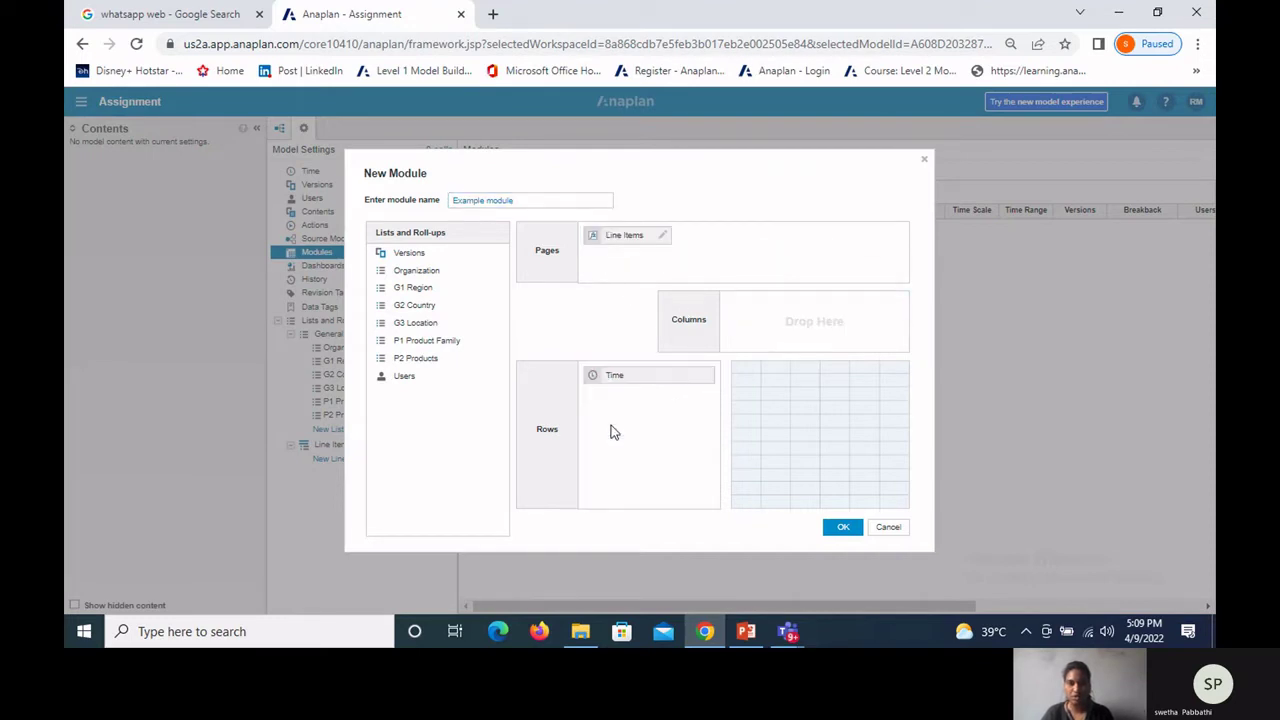
{"action": "left_click_drag", "start_coordinate": [623, 380], "coordinate": [771, 329]}
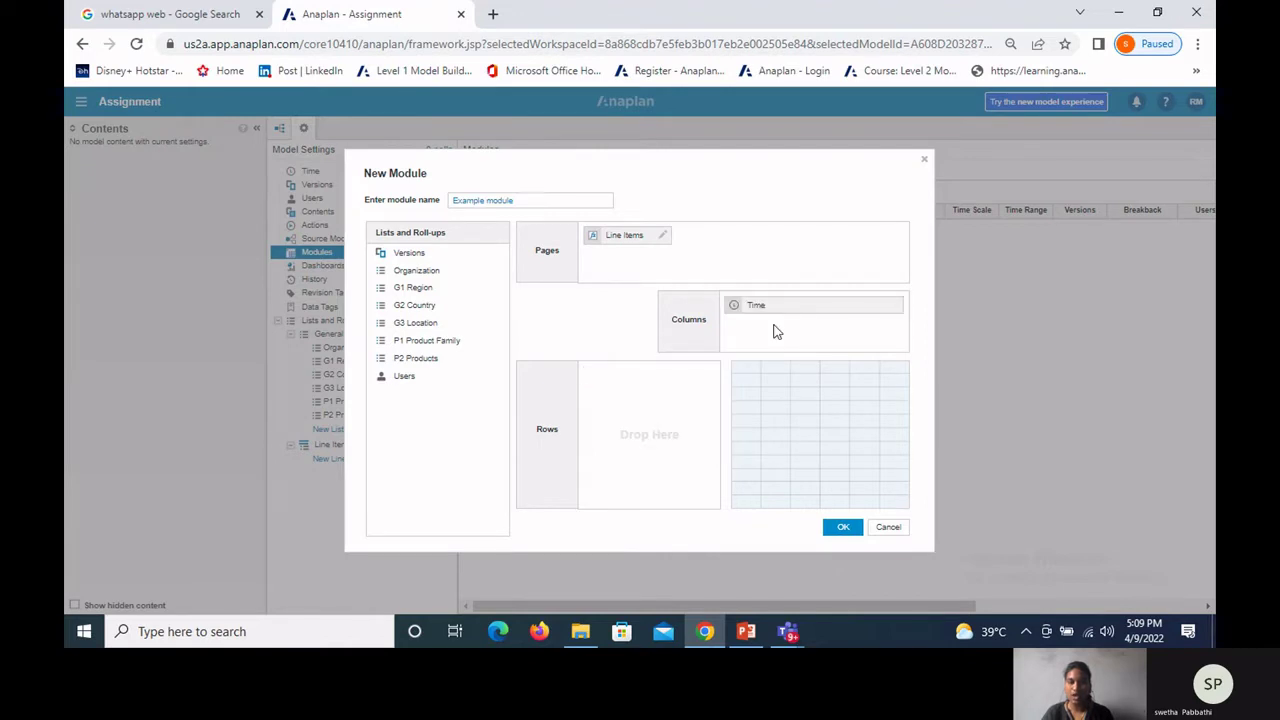
{"action": "left_click_drag", "start_coordinate": [624, 236], "coordinate": [622, 428]}
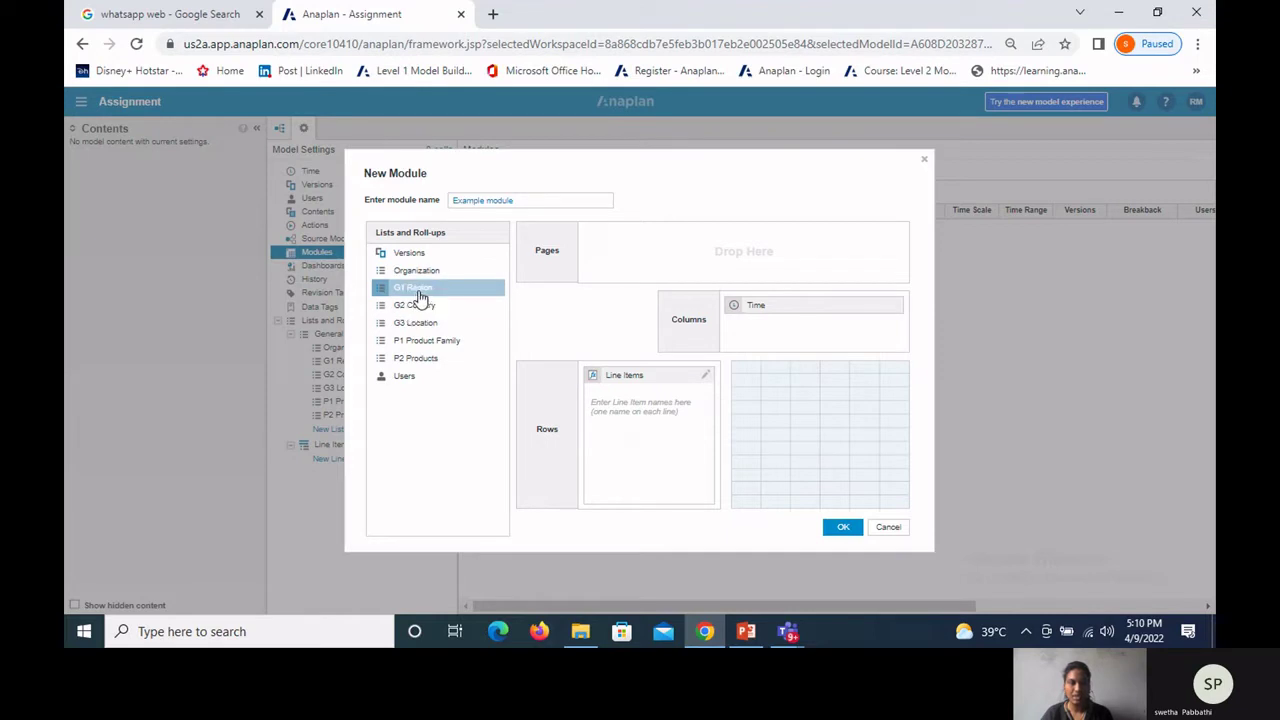
Step: Create the module with G1 Region as the page dimension and line items l1, l2 and l3 in the rows
{"action": "left_click_drag", "start_coordinate": [420, 297], "coordinate": [651, 254]}
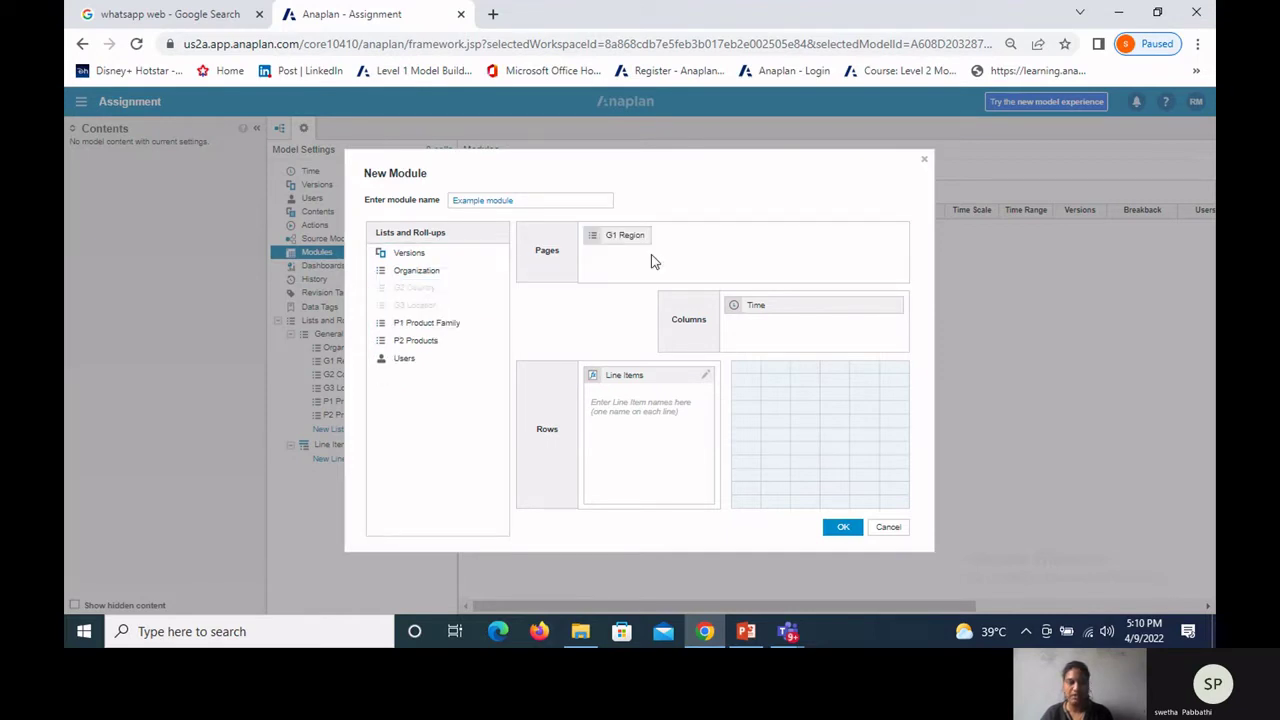
{"action": "left_click", "coordinate": [604, 406]}
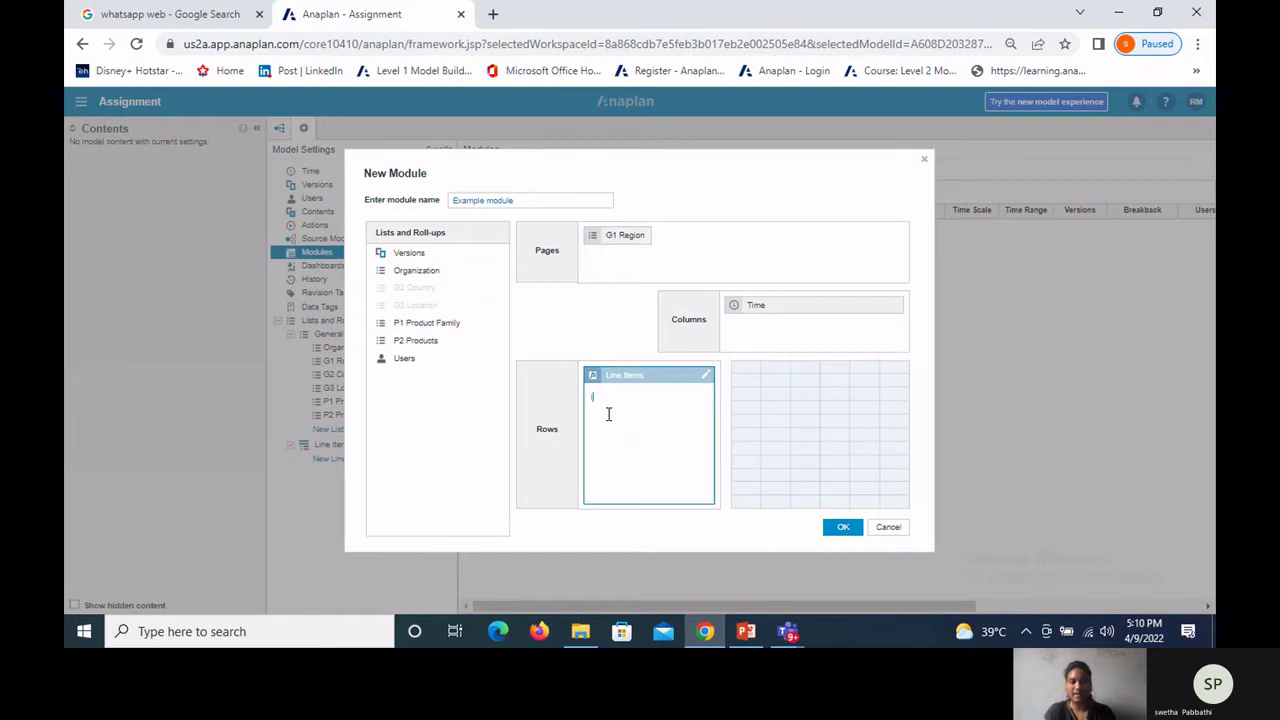
{"action": "type", "text": "l1"}
{"action": "key", "text": "Return"}
{"action": "type", "text": "l2 "}
{"action": "type", "text": "l3"}
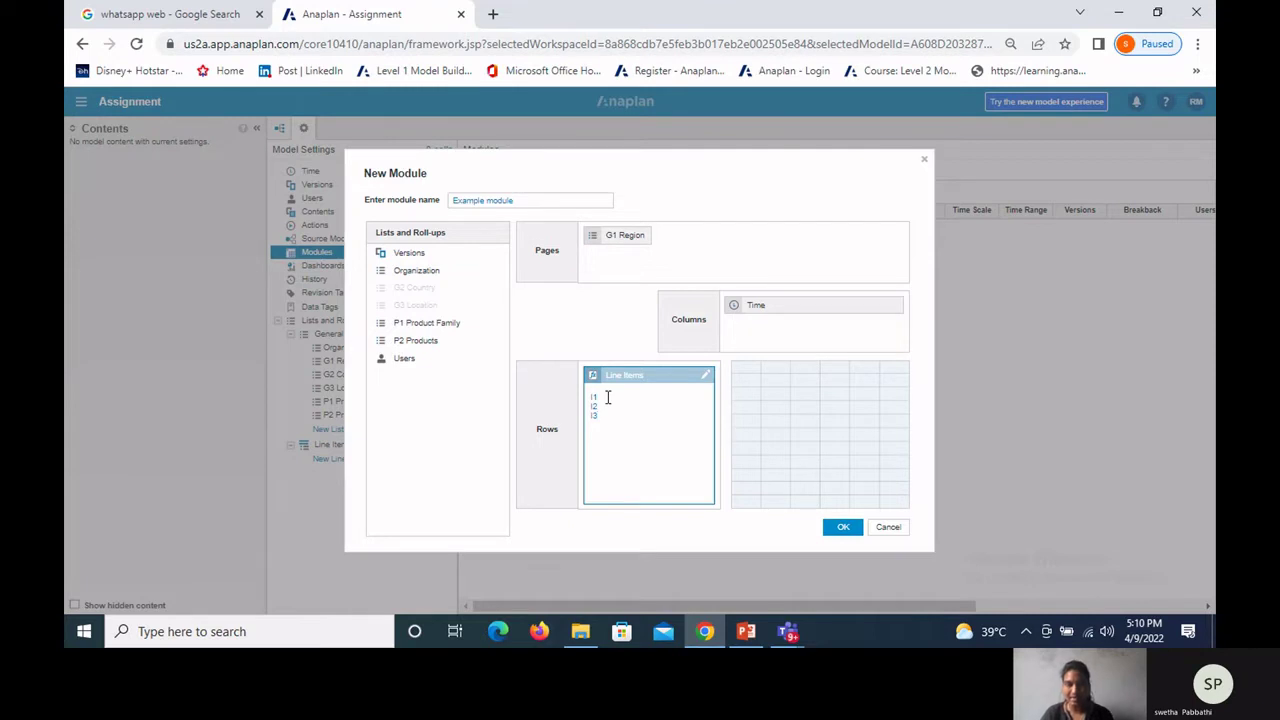
{"action": "left_click", "coordinate": [768, 500]}
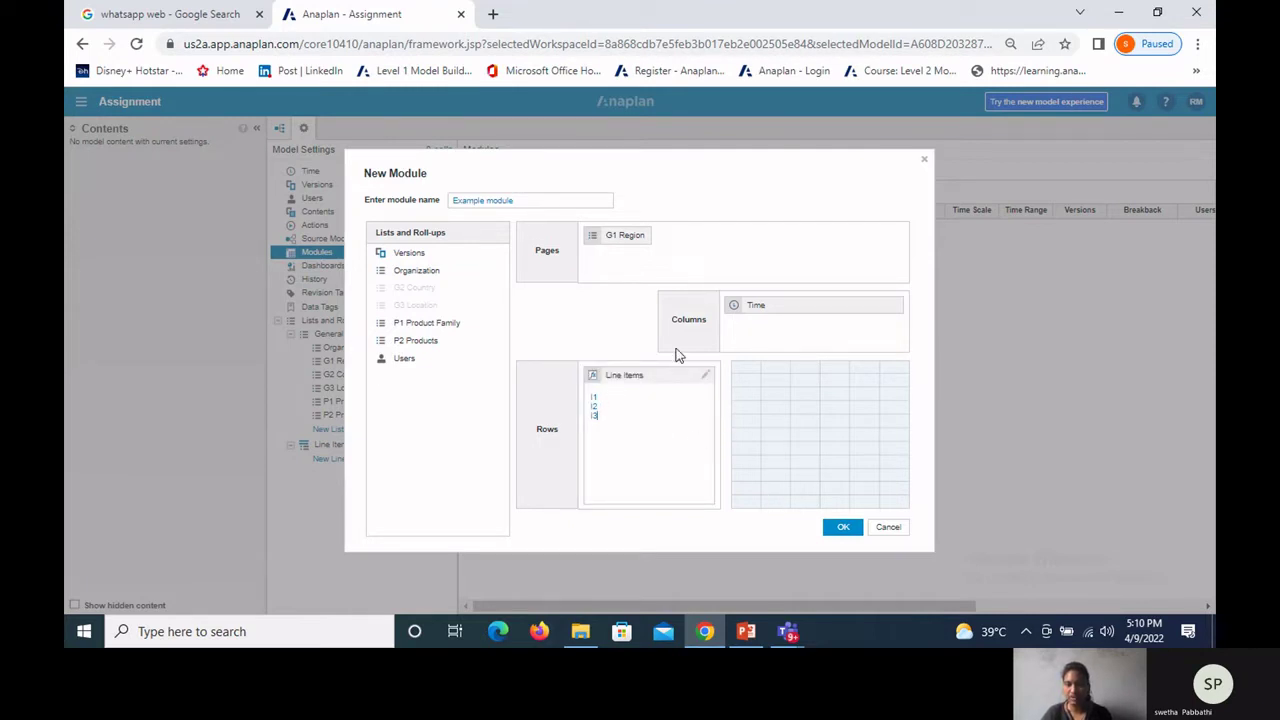
{"action": "left_click", "coordinate": [634, 395]}
{"action": "left_click", "coordinate": [843, 530]}
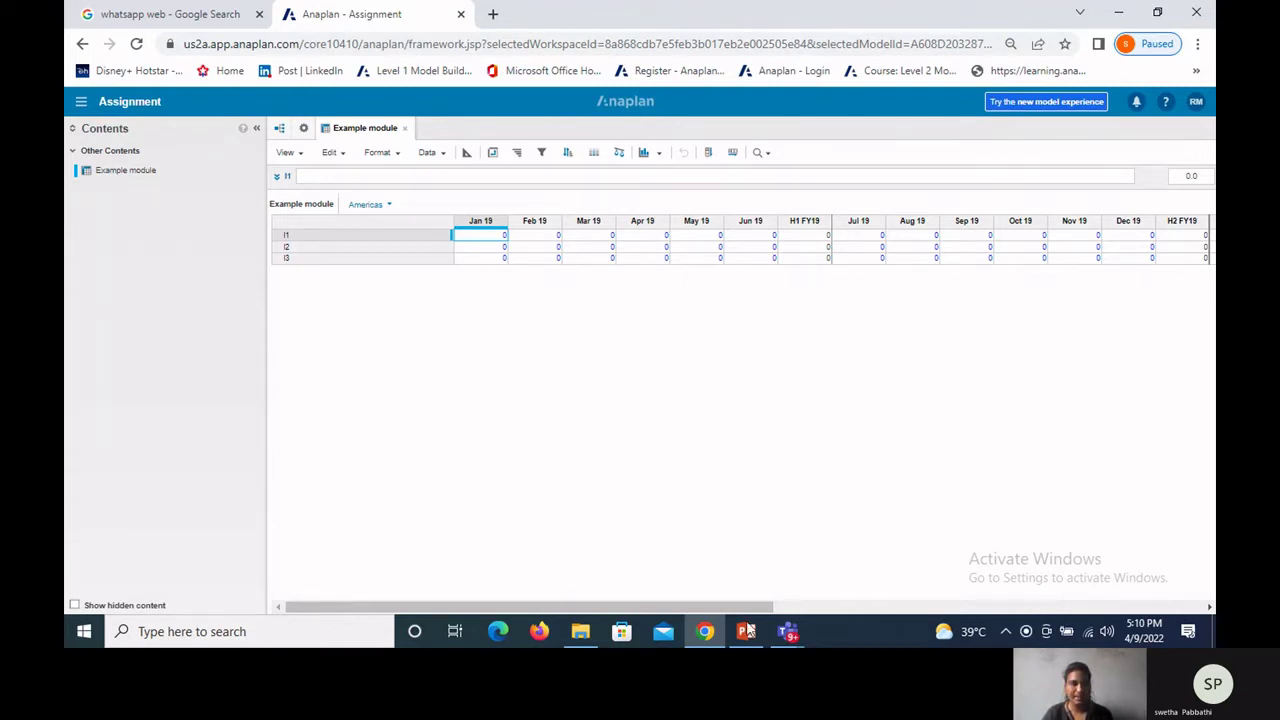
Step: Switch to PowerPoint to review the Module Grid view slide, and return to the module's grid in Anaplan
{"action": "left_click", "coordinate": [748, 630]}
{"action": "scroll", "coordinate": [523, 463], "scroll_direction": "down", "scroll_amount": 1}
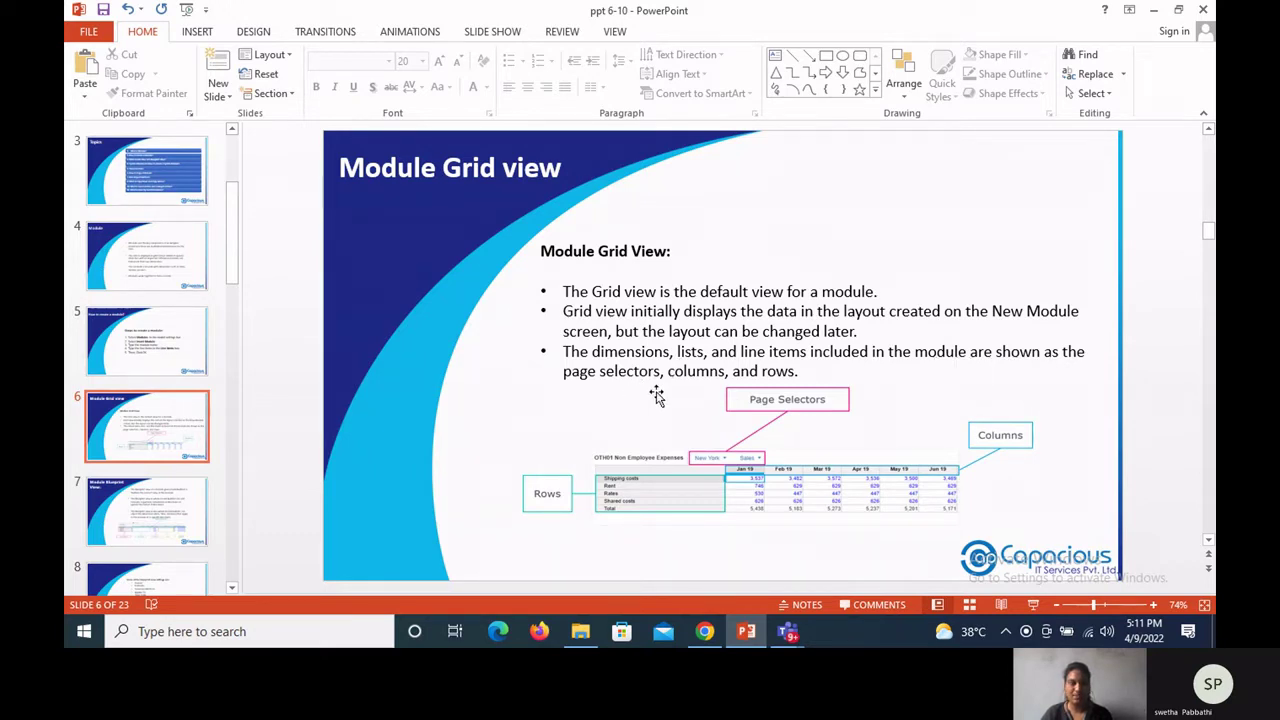
{"action": "left_click", "coordinate": [720, 462]}
{"action": "left_click", "coordinate": [622, 572]}
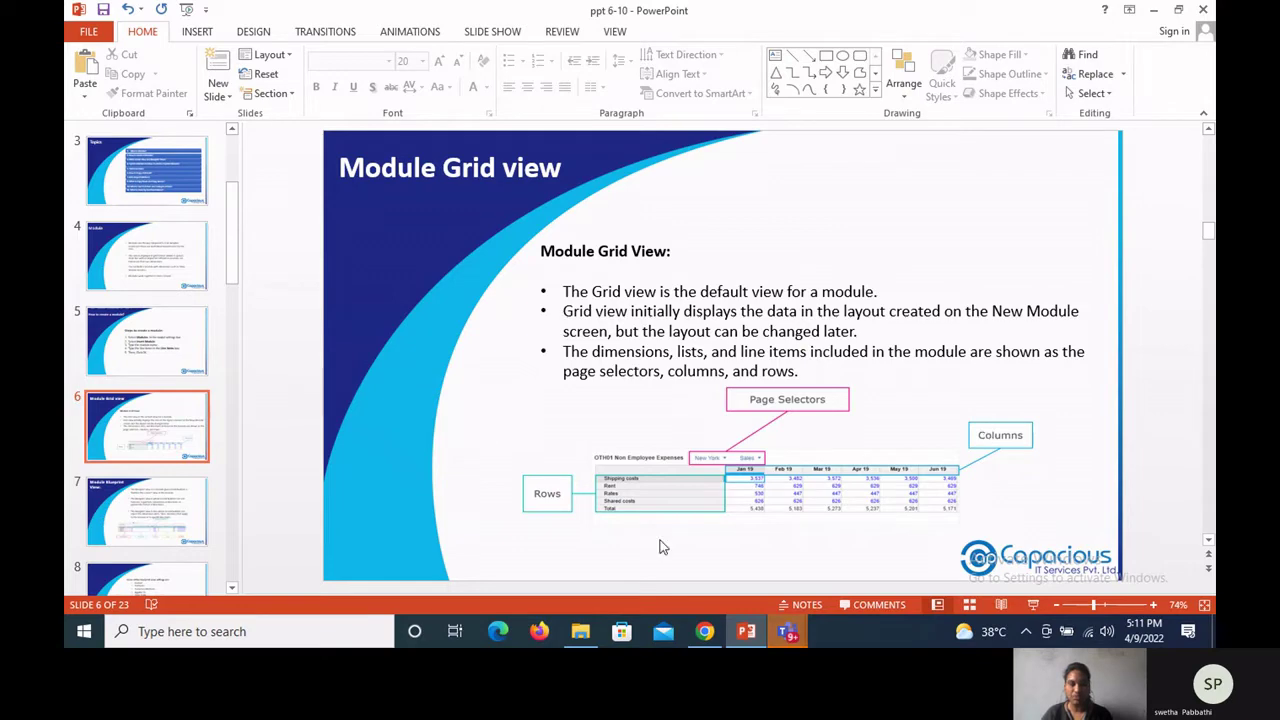
{"action": "left_click", "coordinate": [705, 632]}
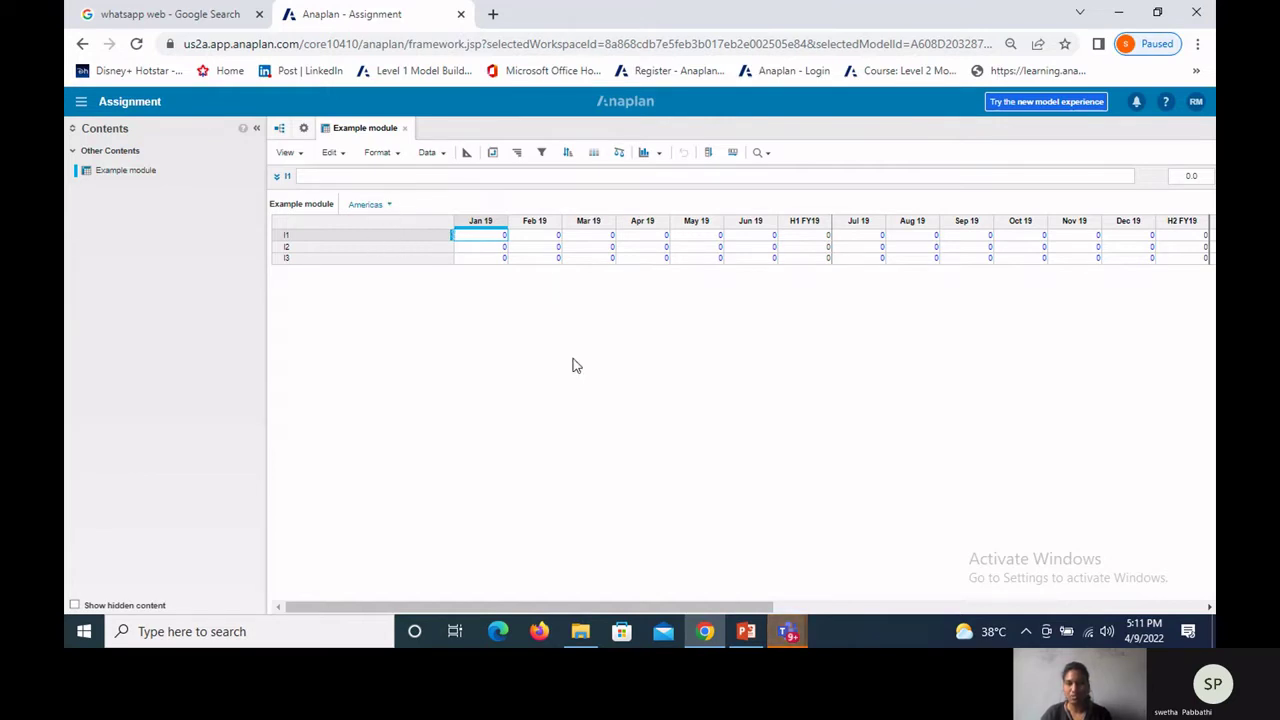
Step: Switch to PowerPoint and review the Module Blueprint View slide with its annotated picture
{"action": "left_click", "coordinate": [746, 631]}
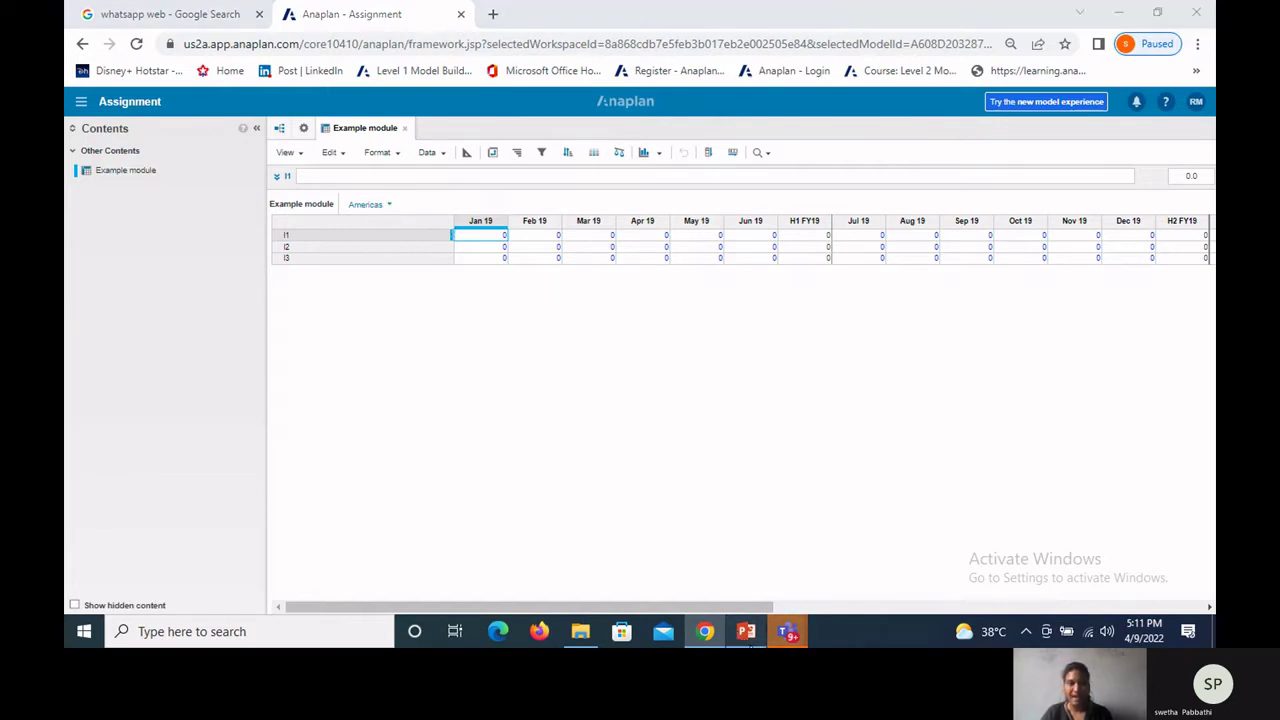
{"action": "scroll", "coordinate": [527, 446], "scroll_direction": "down", "scroll_amount": 1}
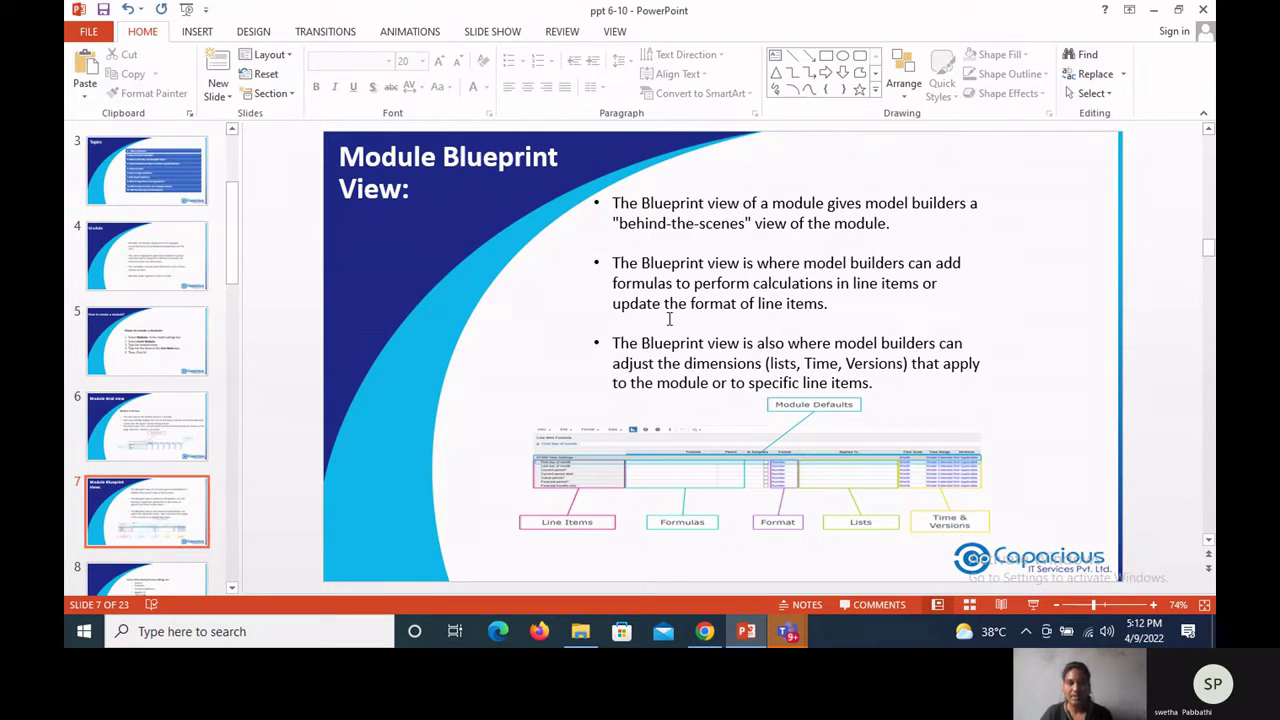
{"action": "left_click", "coordinate": [612, 458]}
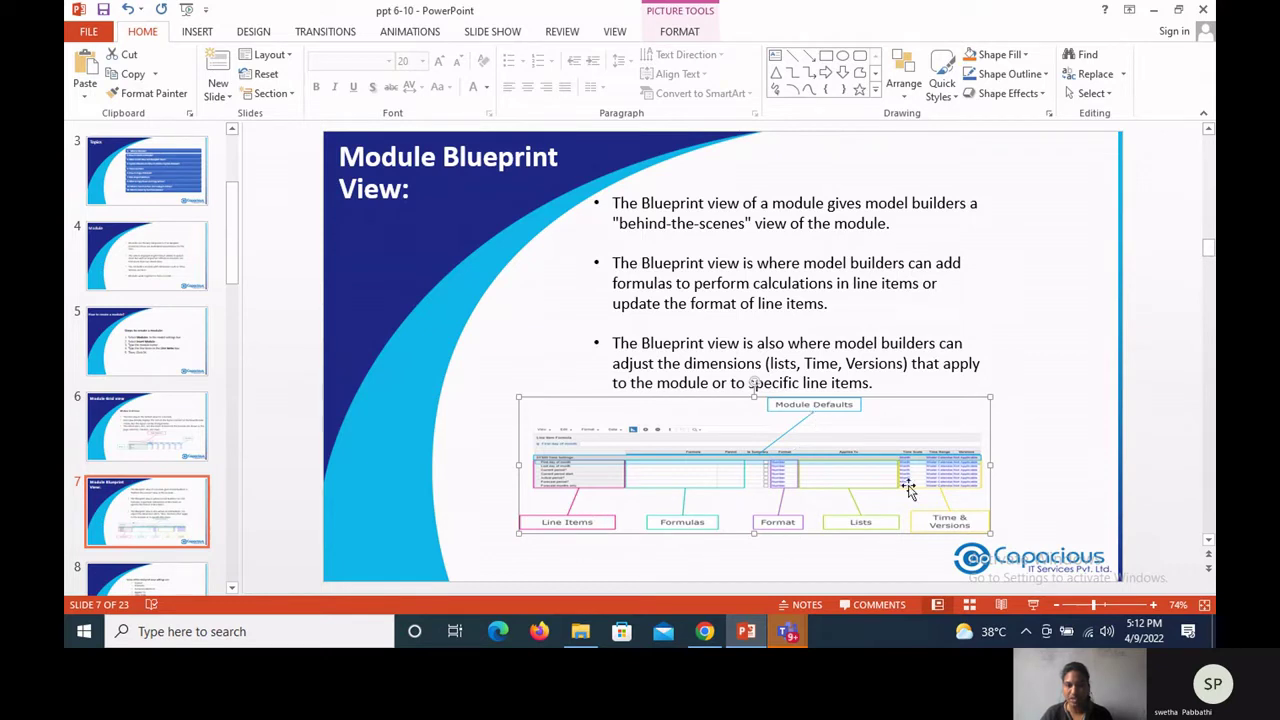
{"action": "left_click", "coordinate": [537, 334]}
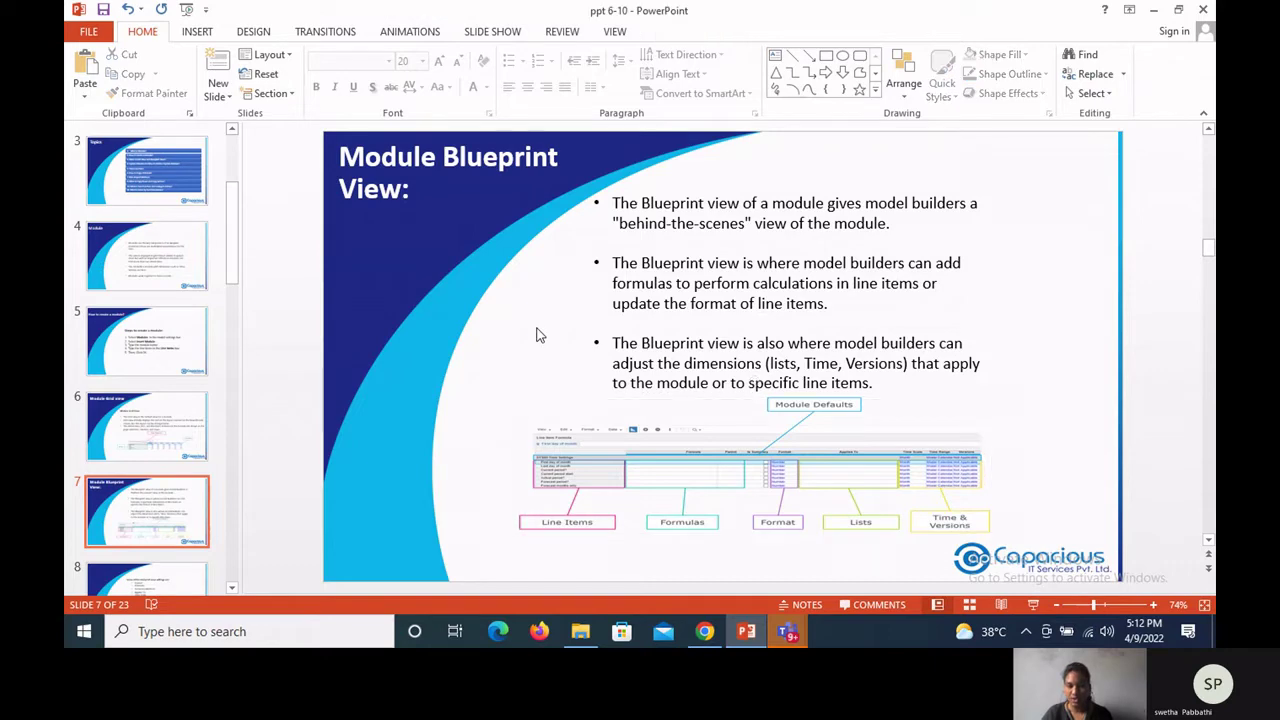
Step: Switch to Anaplan, put Example module into blueprint view and look through its setting columns
{"action": "left_click", "coordinate": [704, 631]}
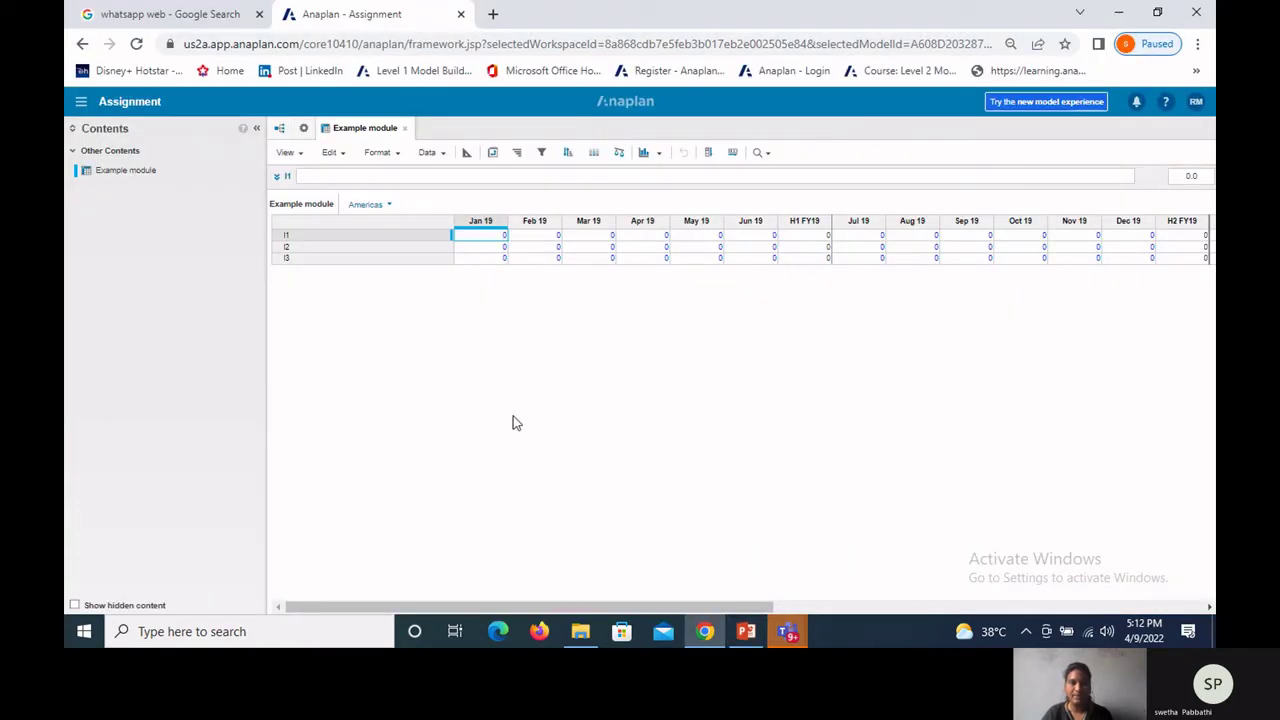
{"action": "left_click", "coordinate": [466, 154]}
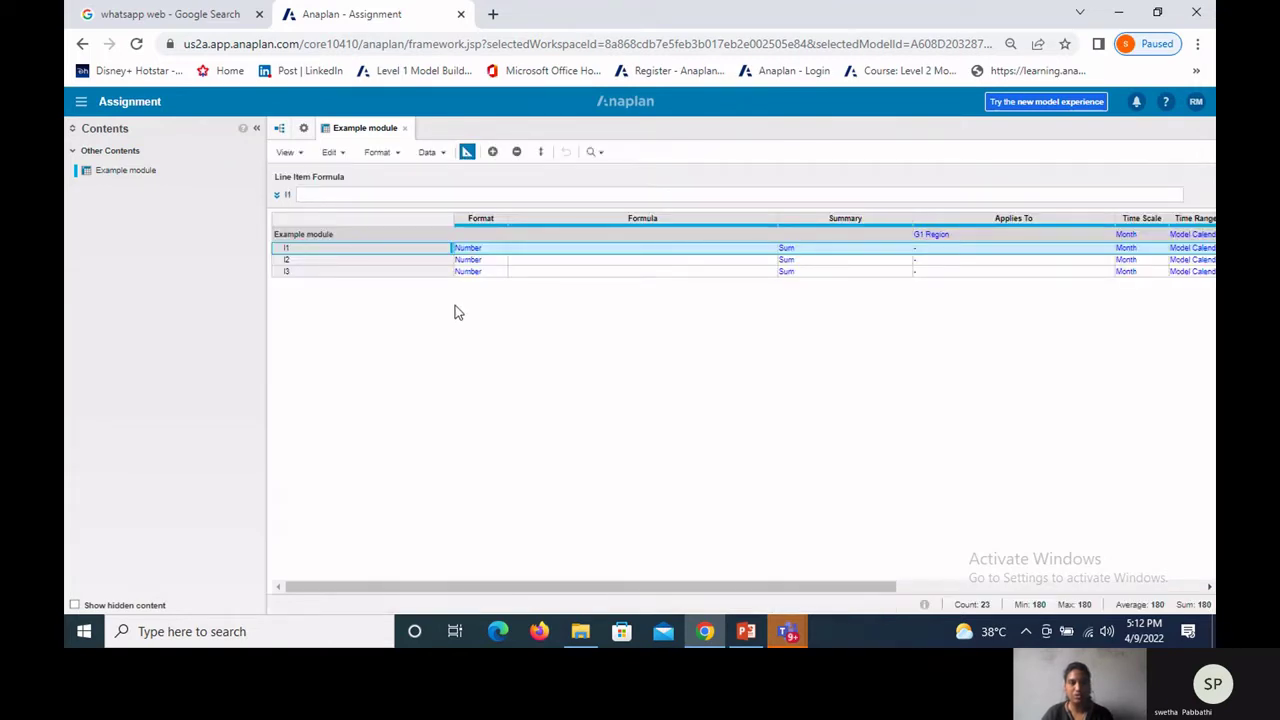
{"action": "left_click", "coordinate": [466, 154]}
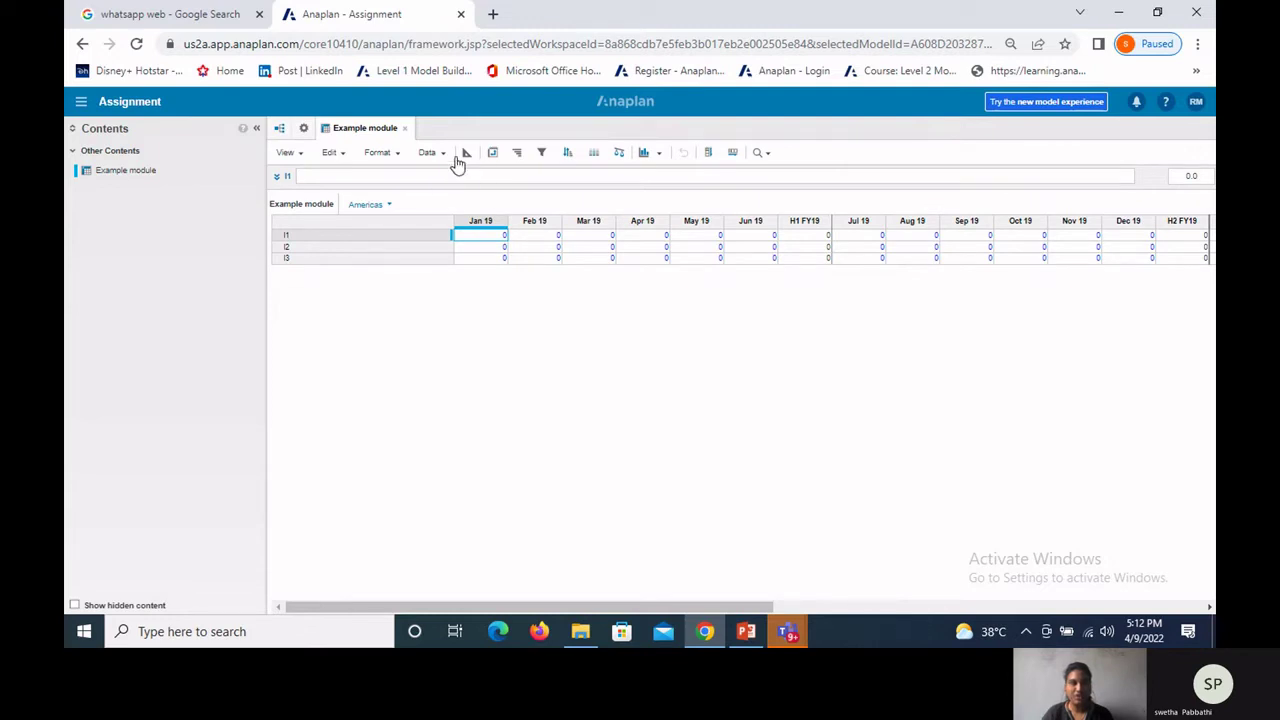
{"action": "left_click", "coordinate": [466, 152]}
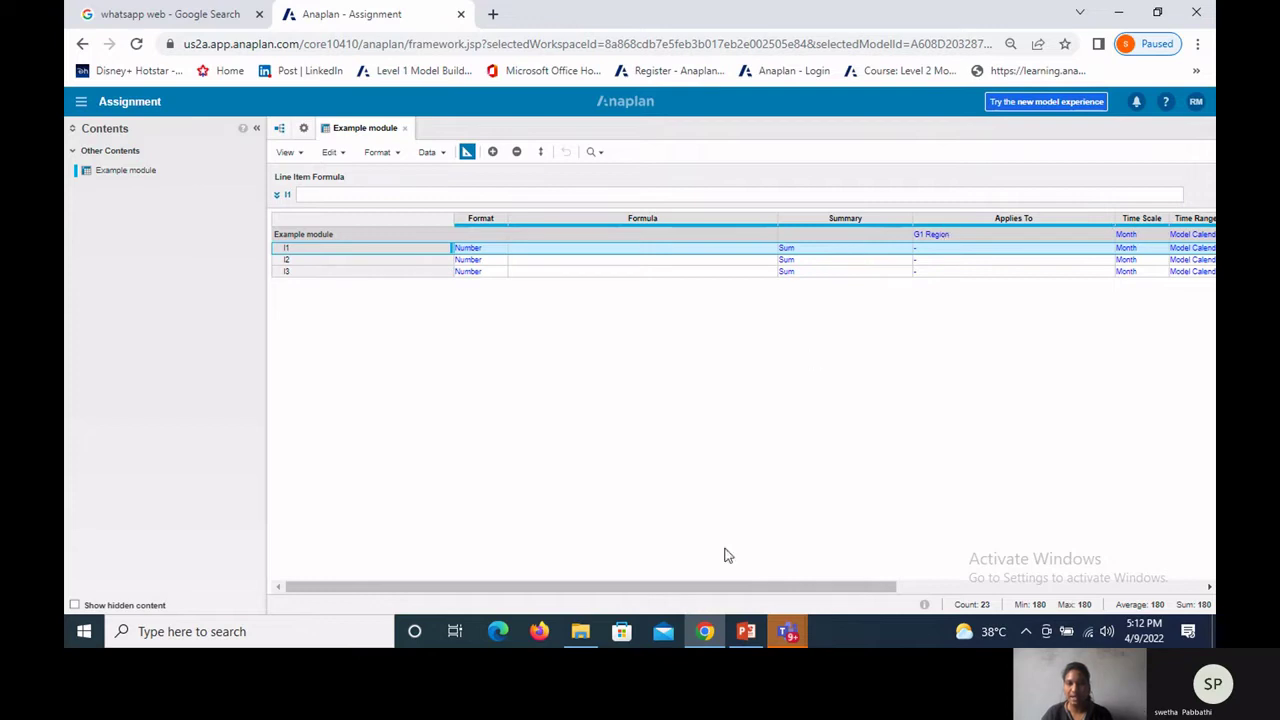
{"action": "left_click_drag", "start_coordinate": [723, 589], "coordinate": [759, 588]}
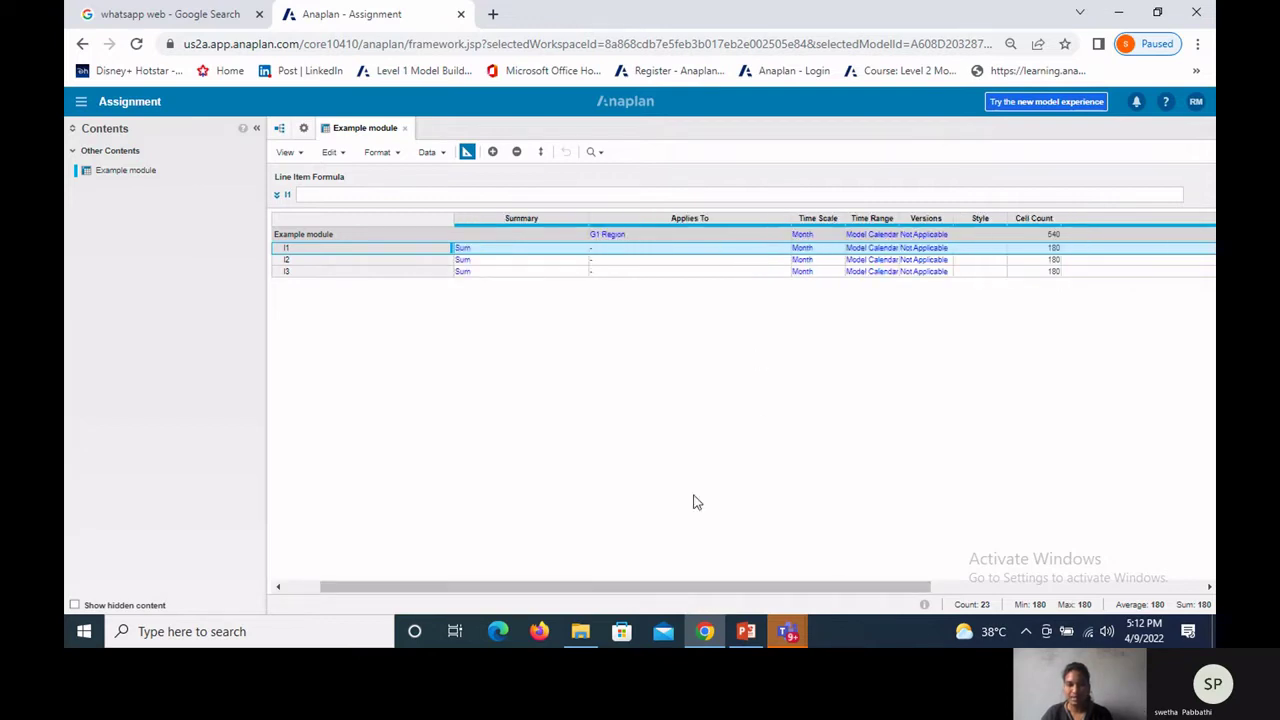
Step: Switch to PowerPoint to review the slide listing the blueprint view settings, and return to Anaplan
{"action": "left_click", "coordinate": [746, 632]}
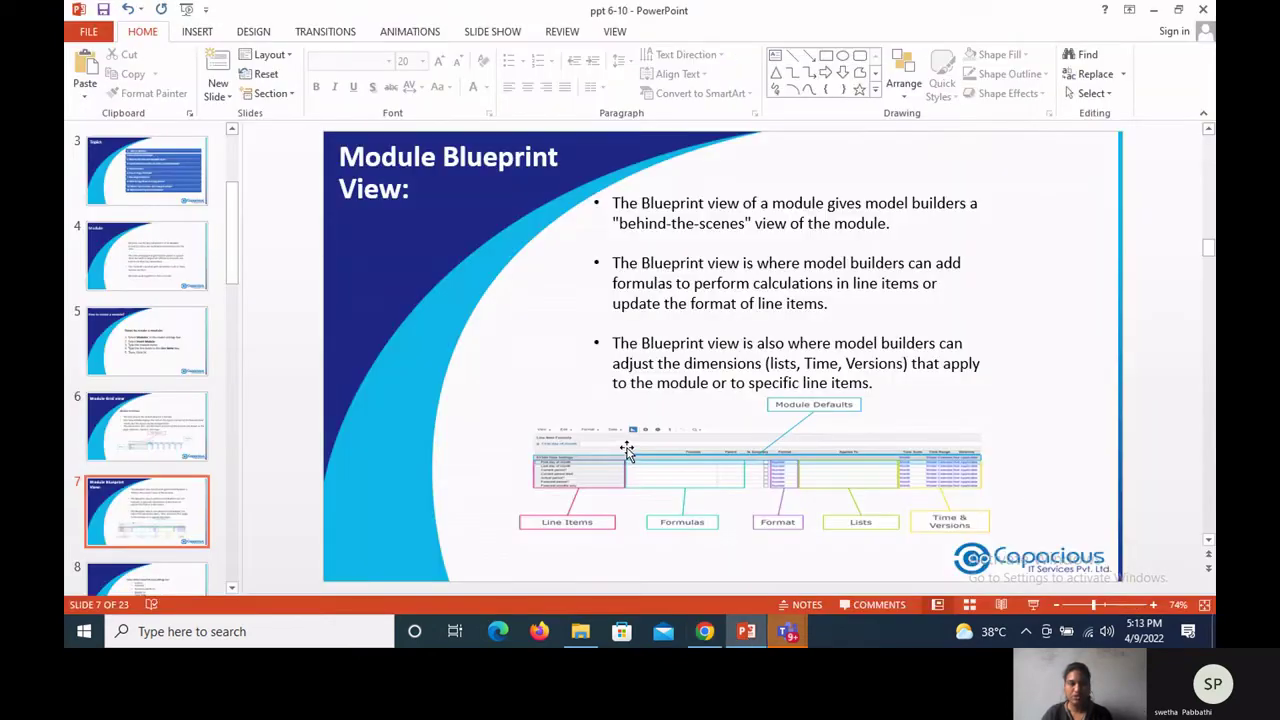
{"action": "scroll", "coordinate": [597, 467], "scroll_direction": "down", "scroll_amount": 1}
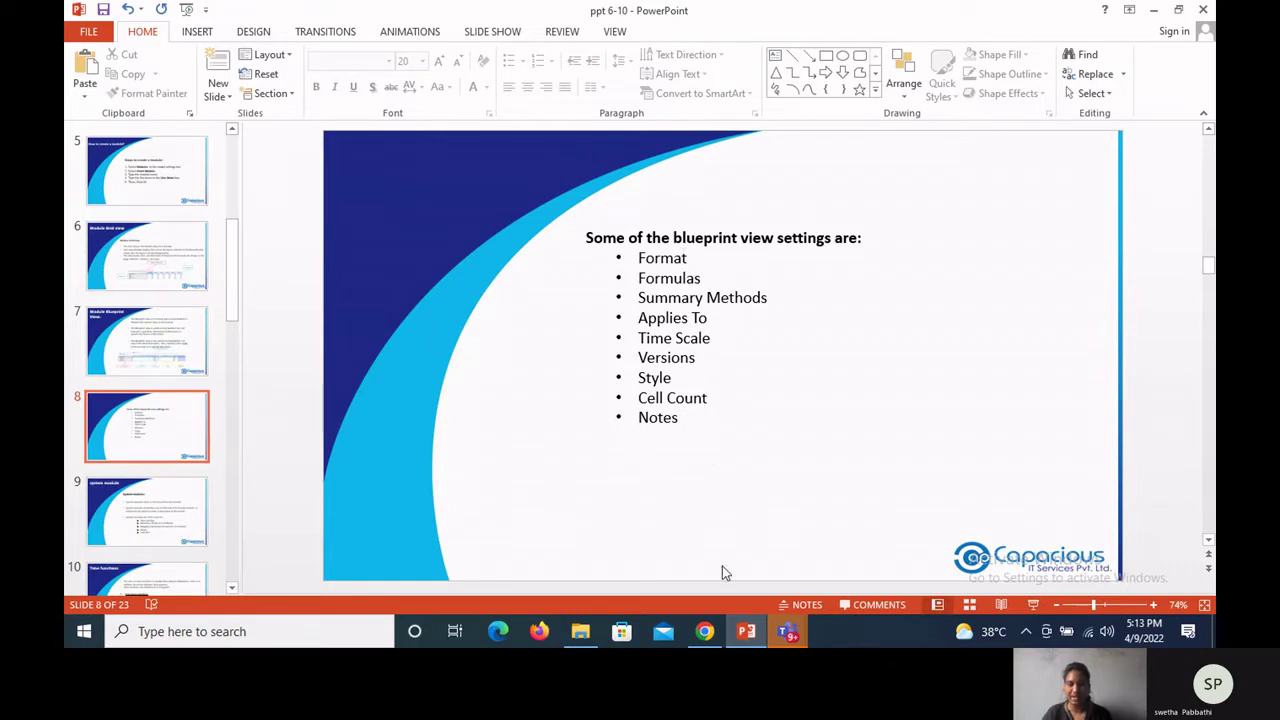
{"action": "left_click", "coordinate": [704, 631]}
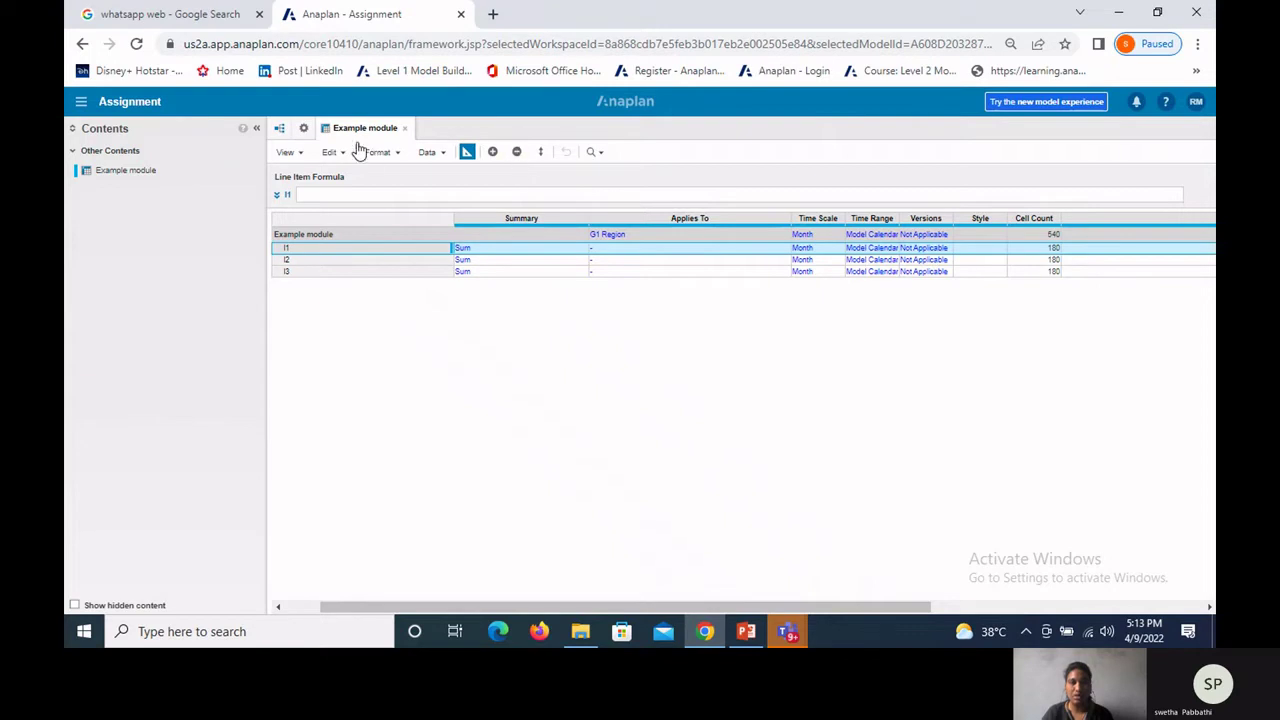
Step: Delete all line items, l1, l2 and l3, from Example module
{"action": "left_click", "coordinate": [515, 156]}
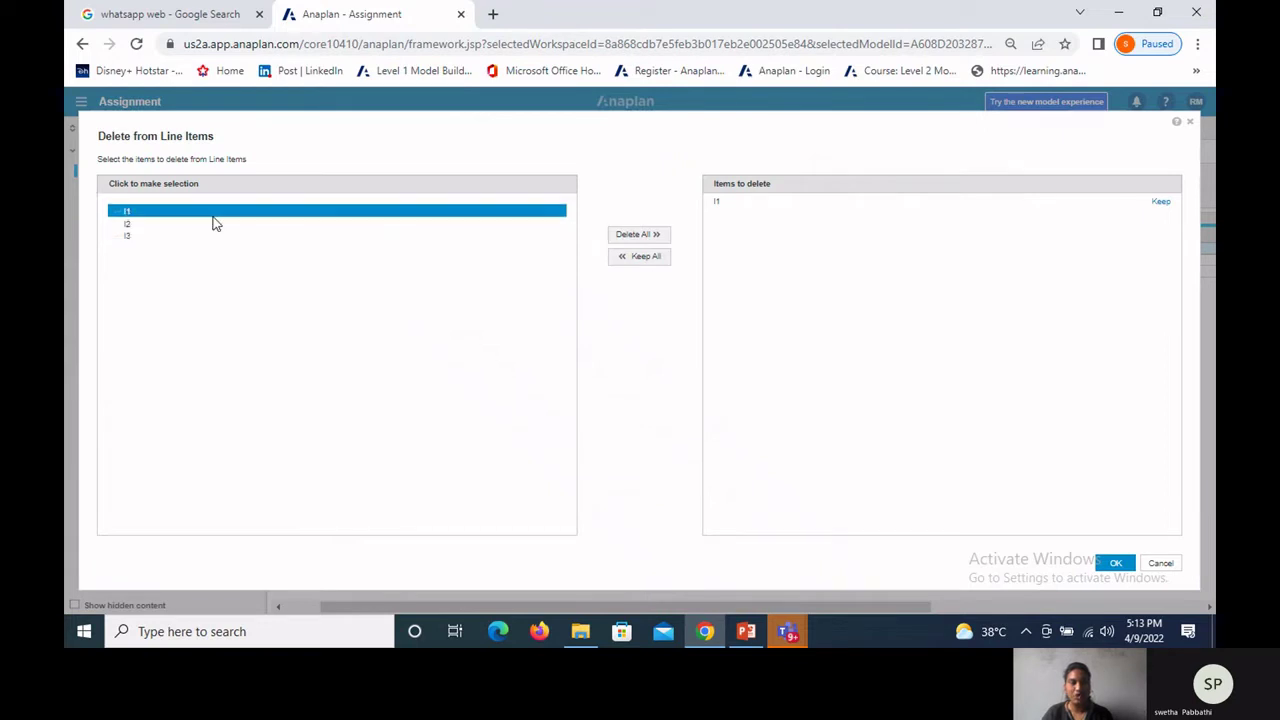
{"action": "left_click", "coordinate": [626, 238]}
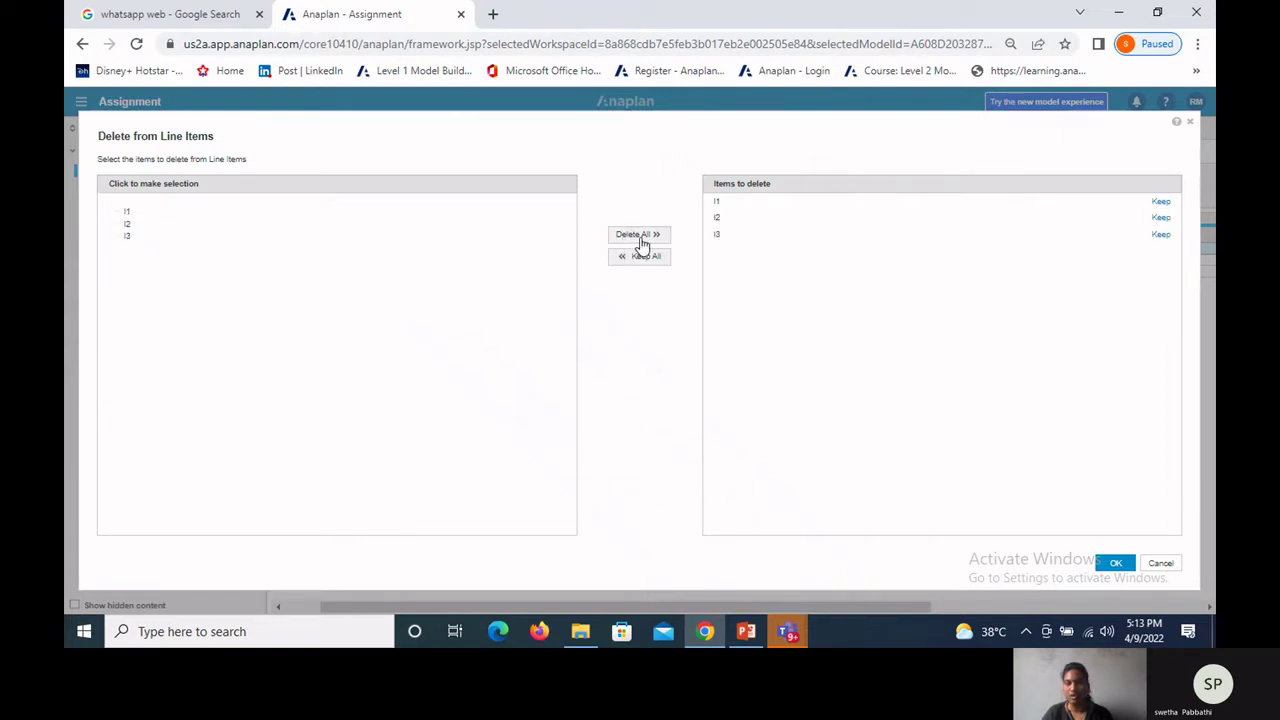
{"action": "left_click", "coordinate": [1116, 567]}
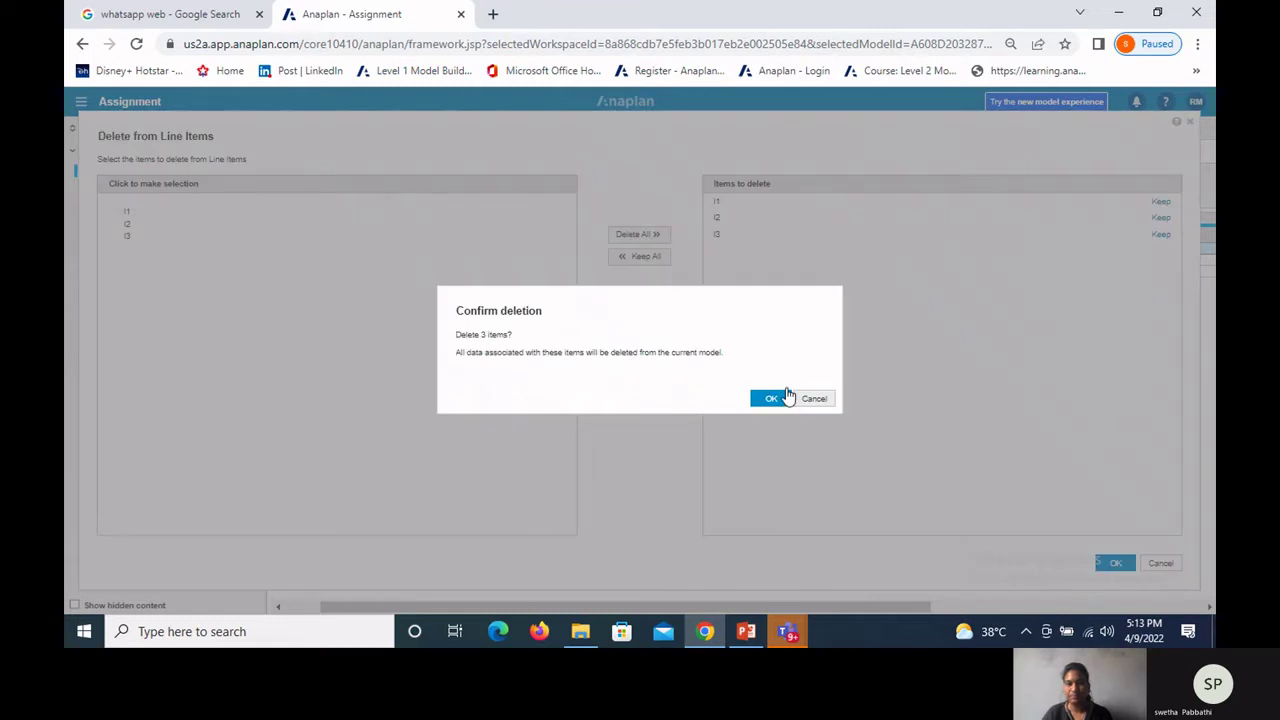
{"action": "left_click", "coordinate": [775, 397]}
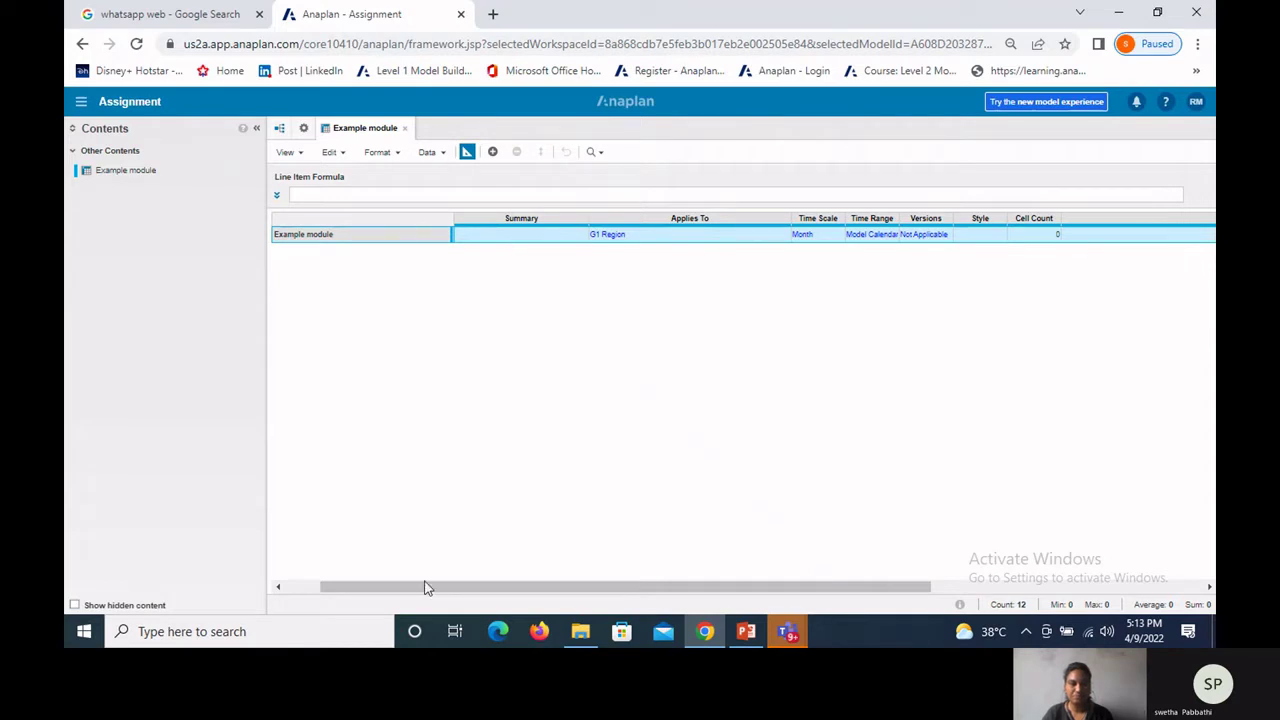
Step: Insert the line items number, boolean, time period, test, date, list and no data into Example module
{"action": "left_click_drag", "start_coordinate": [426, 587], "coordinate": [342, 587]}
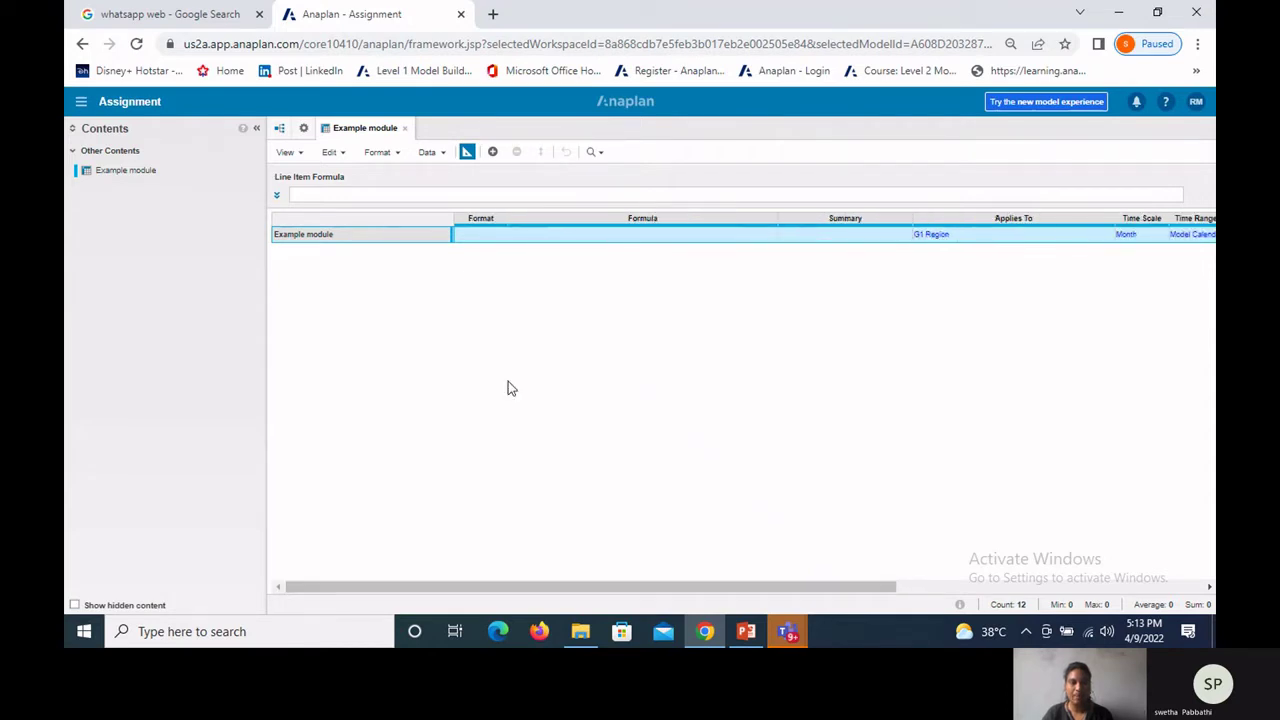
{"action": "left_click", "coordinate": [485, 232]}
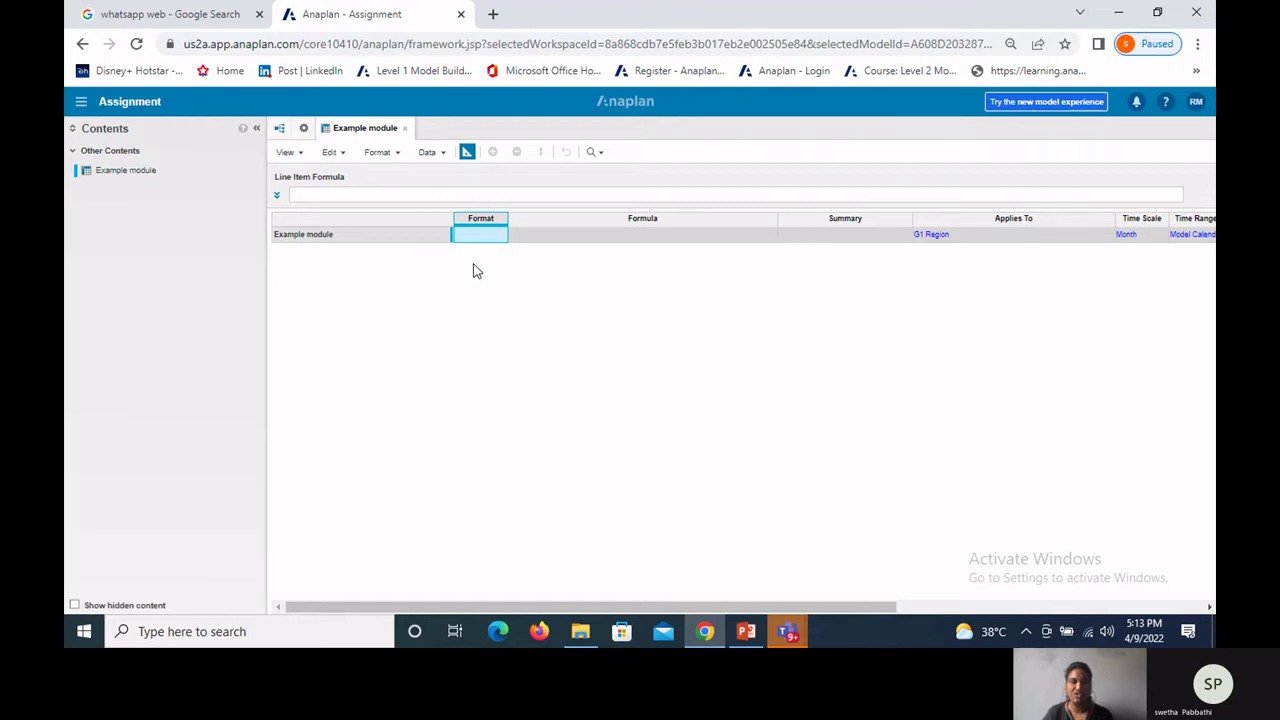
{"action": "left_click", "coordinate": [392, 238]}
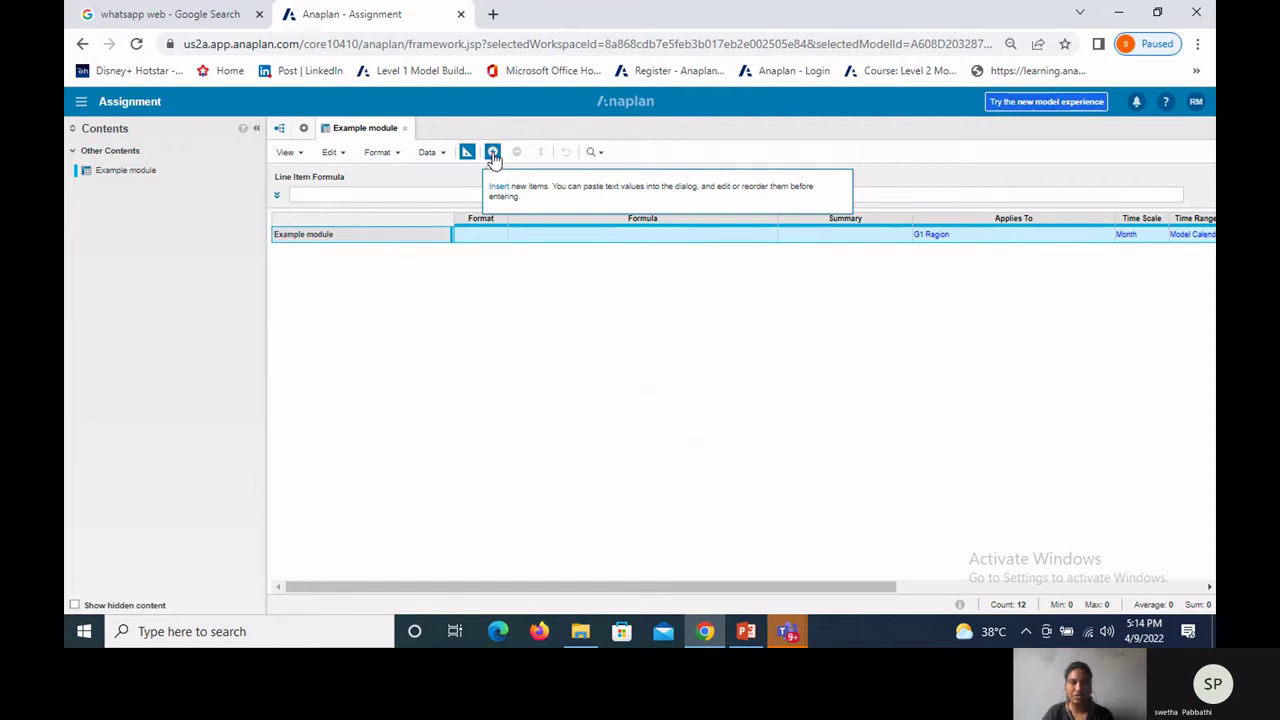
{"action": "left_click", "coordinate": [492, 154]}
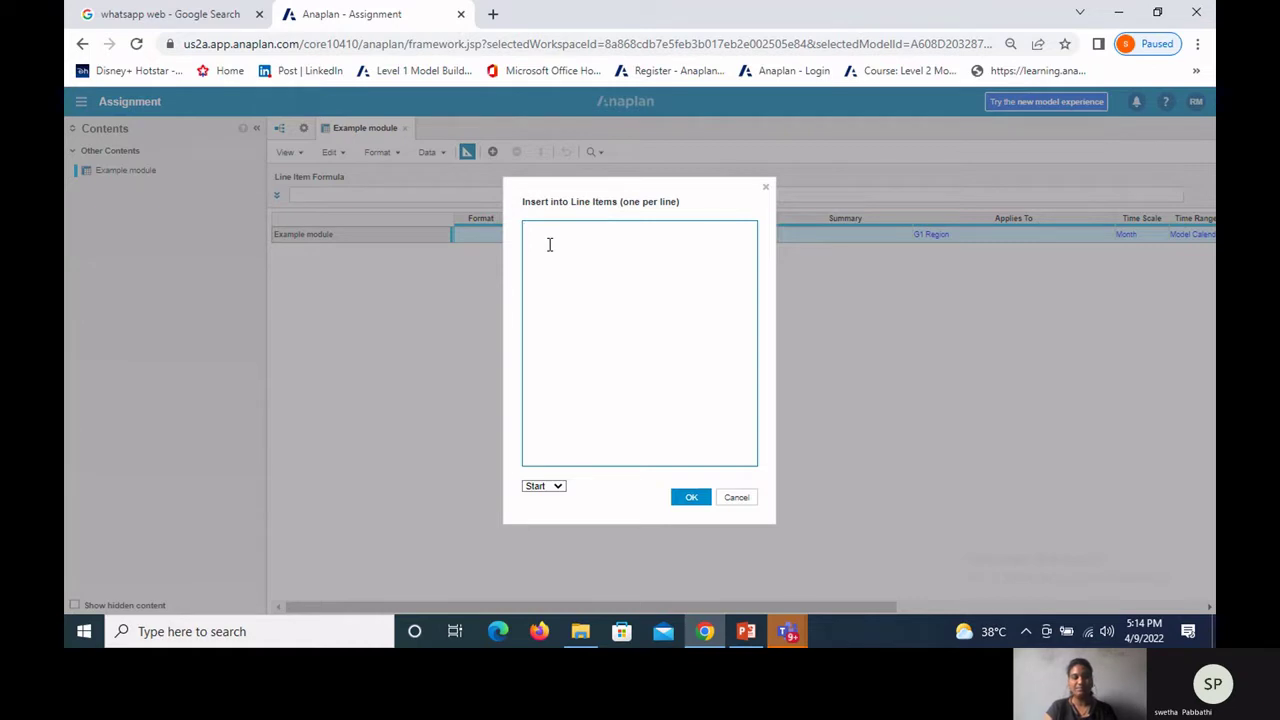
{"action": "type", "text": "number"}
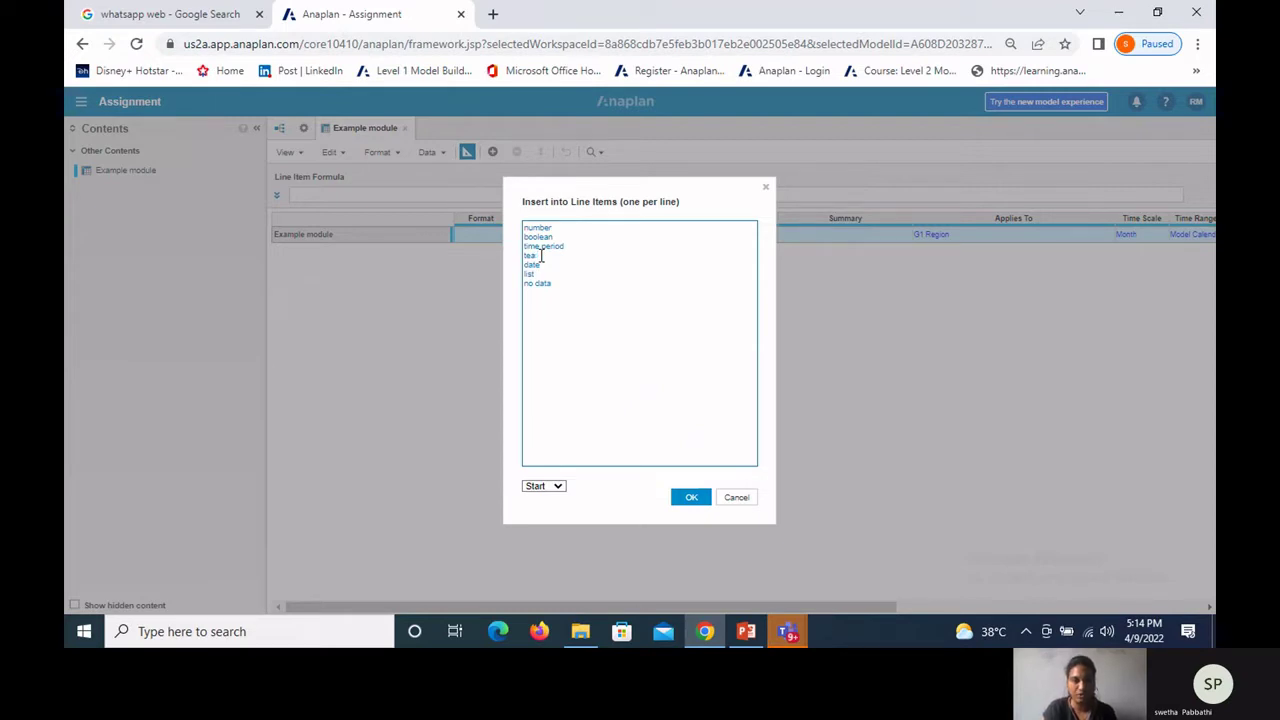
{"action": "type", "text": "t"}
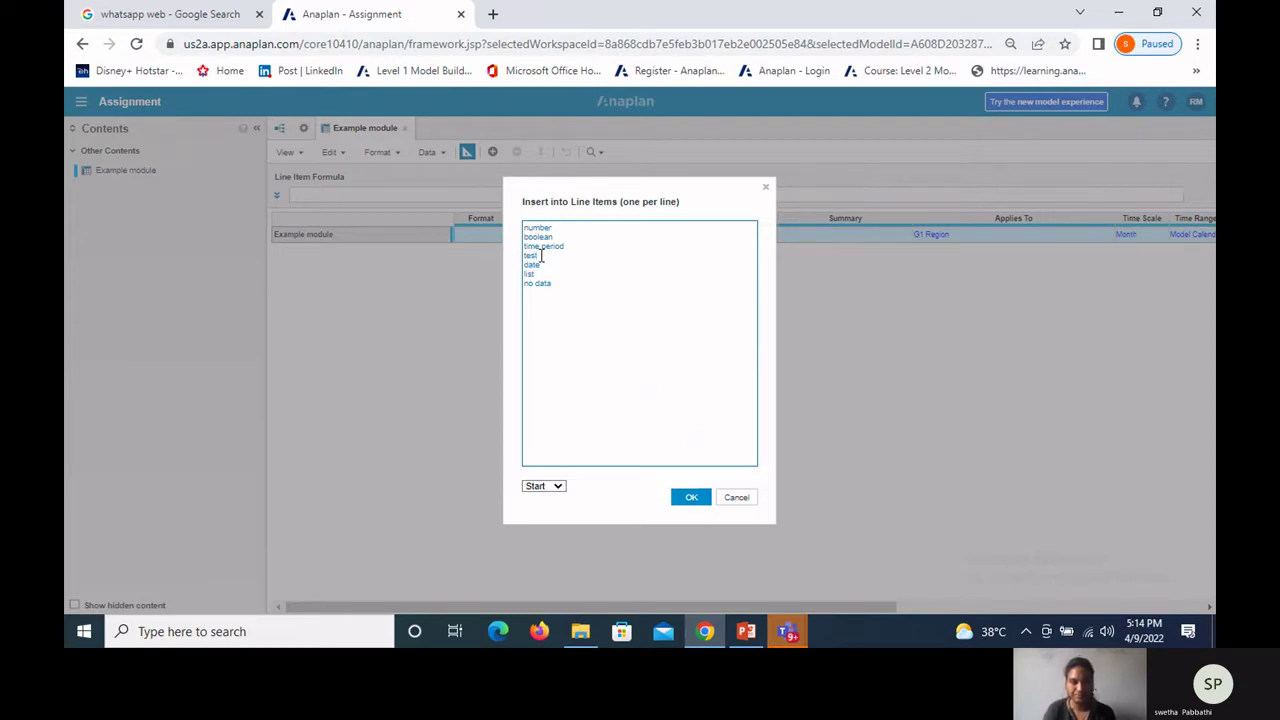
{"action": "left_click", "coordinate": [694, 500]}
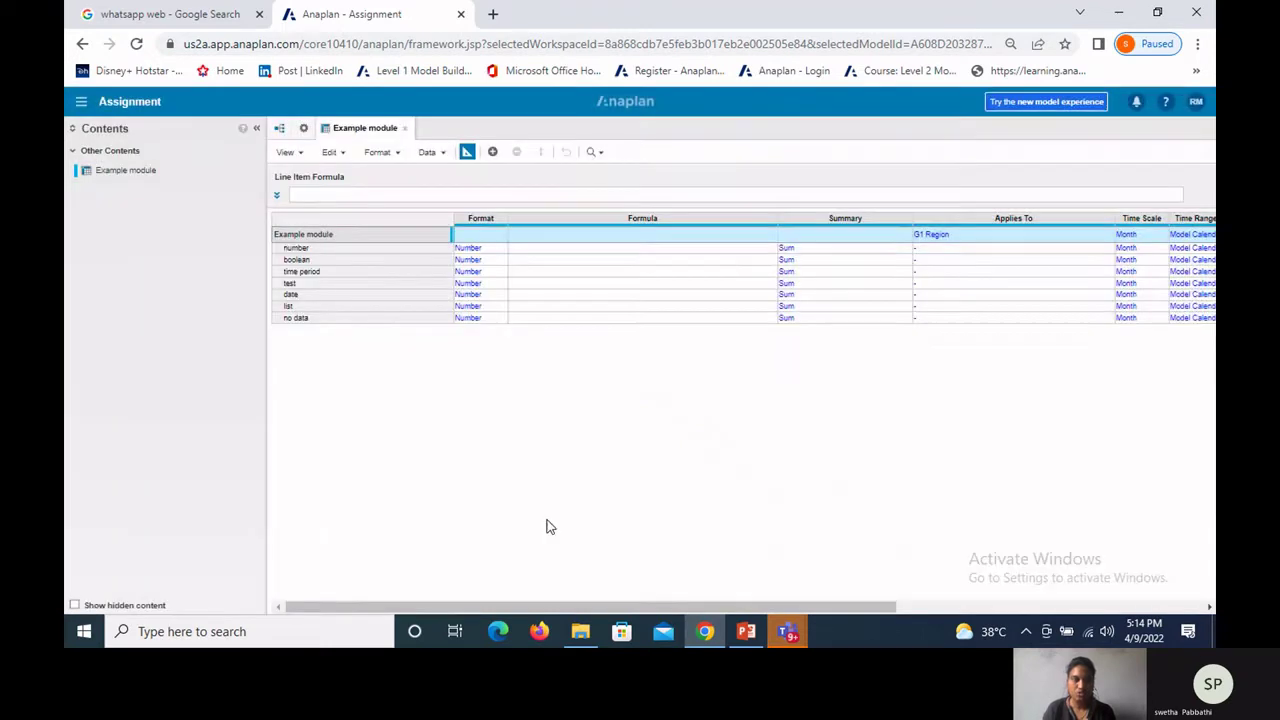
Step: Set the format of the boolean line item to Boolean and accept the data type change
{"action": "left_click", "coordinate": [391, 249]}
{"action": "left_click", "coordinate": [490, 262]}
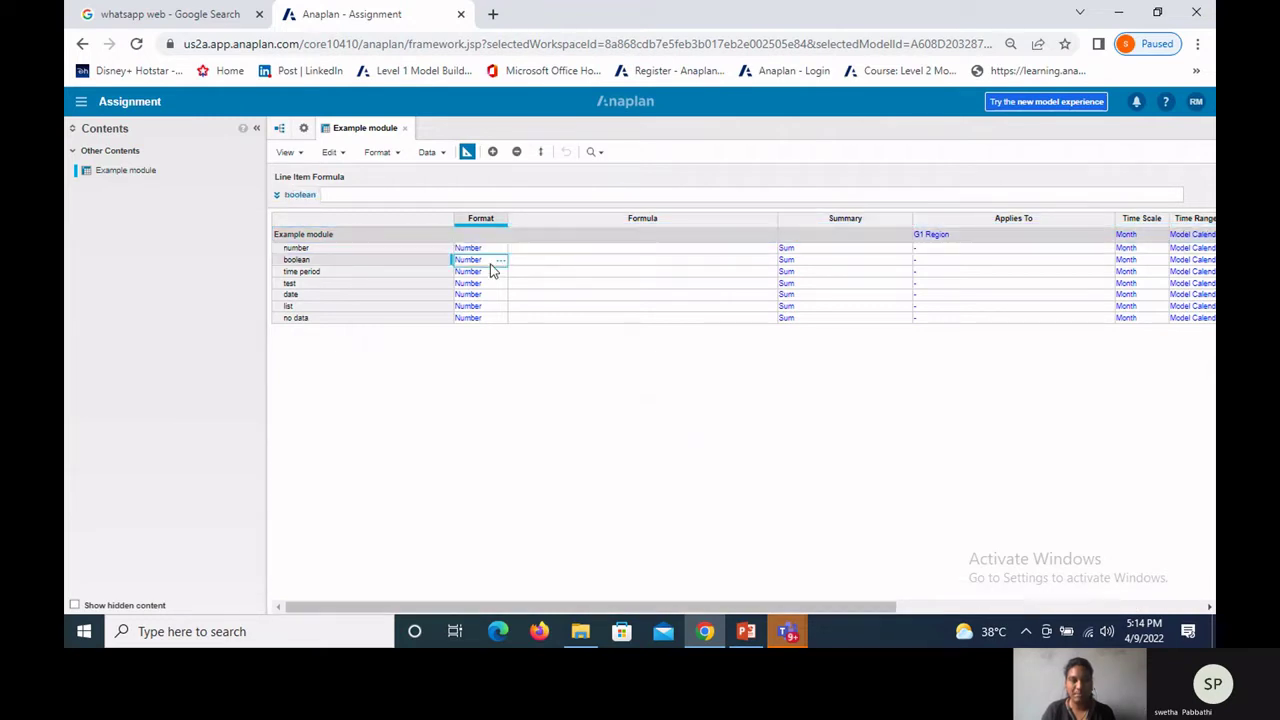
{"action": "left_click", "coordinate": [507, 265]}
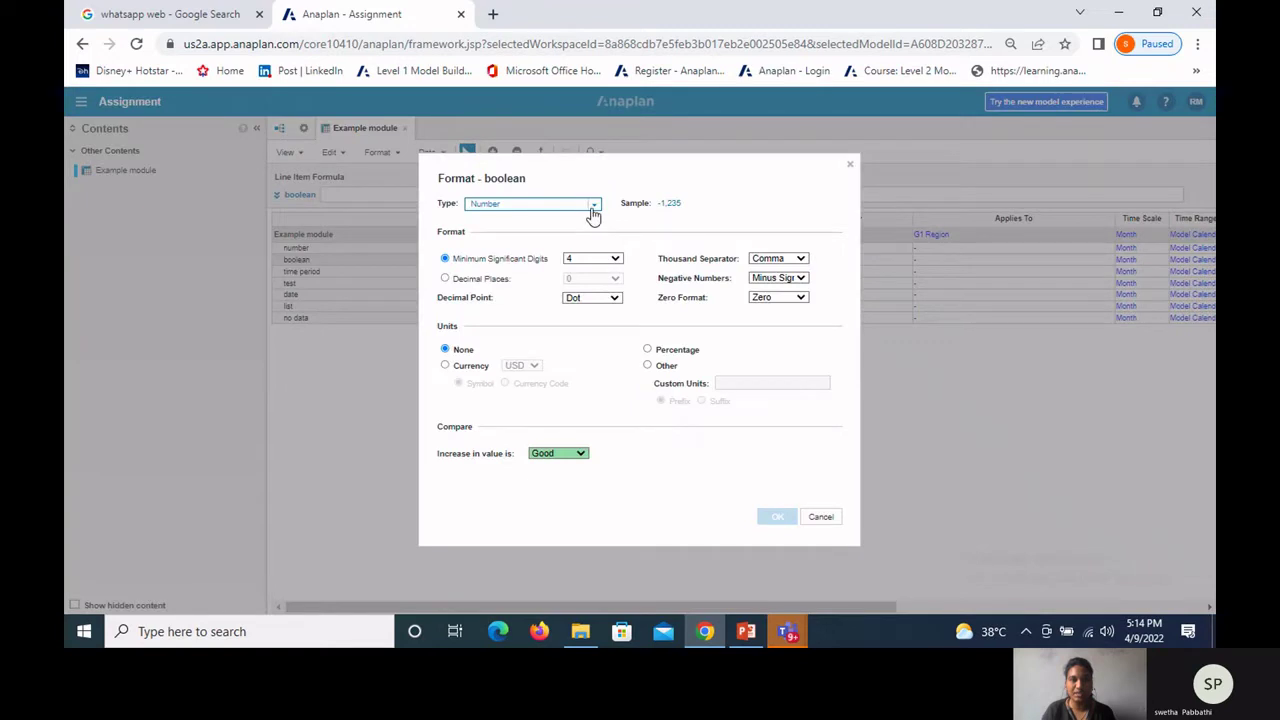
{"action": "left_click", "coordinate": [593, 206]}
{"action": "left_click", "coordinate": [574, 242]}
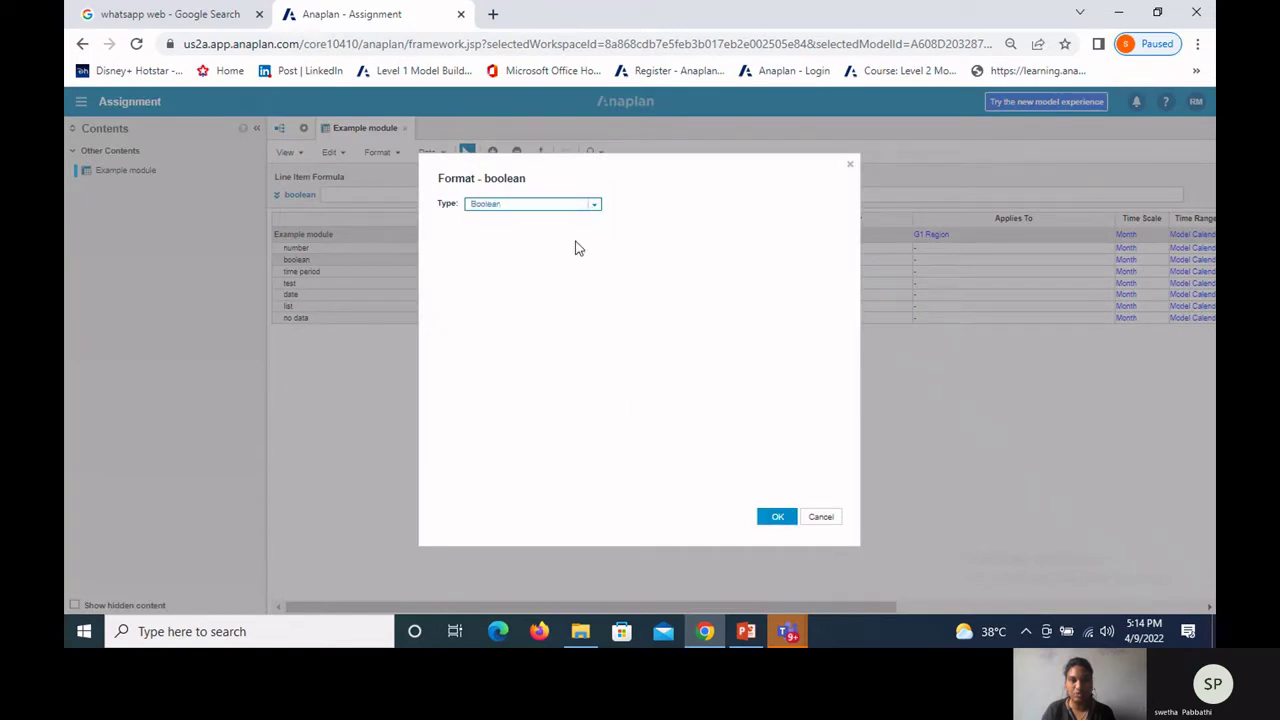
{"action": "left_click", "coordinate": [777, 516]}
{"action": "key", "text": "Return"}
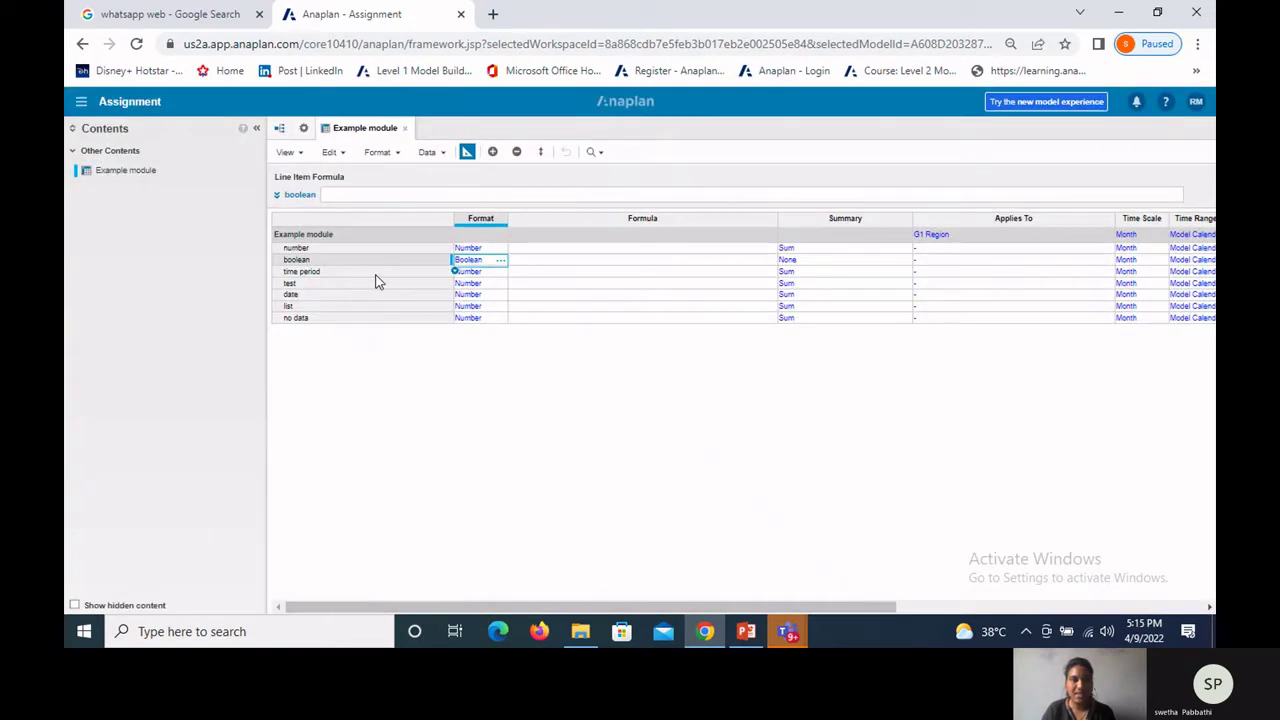
Step: Set the format of the time period line item to Time Period with months, accepting the data type change
{"action": "left_click", "coordinate": [490, 273]}
{"action": "left_click", "coordinate": [503, 274]}
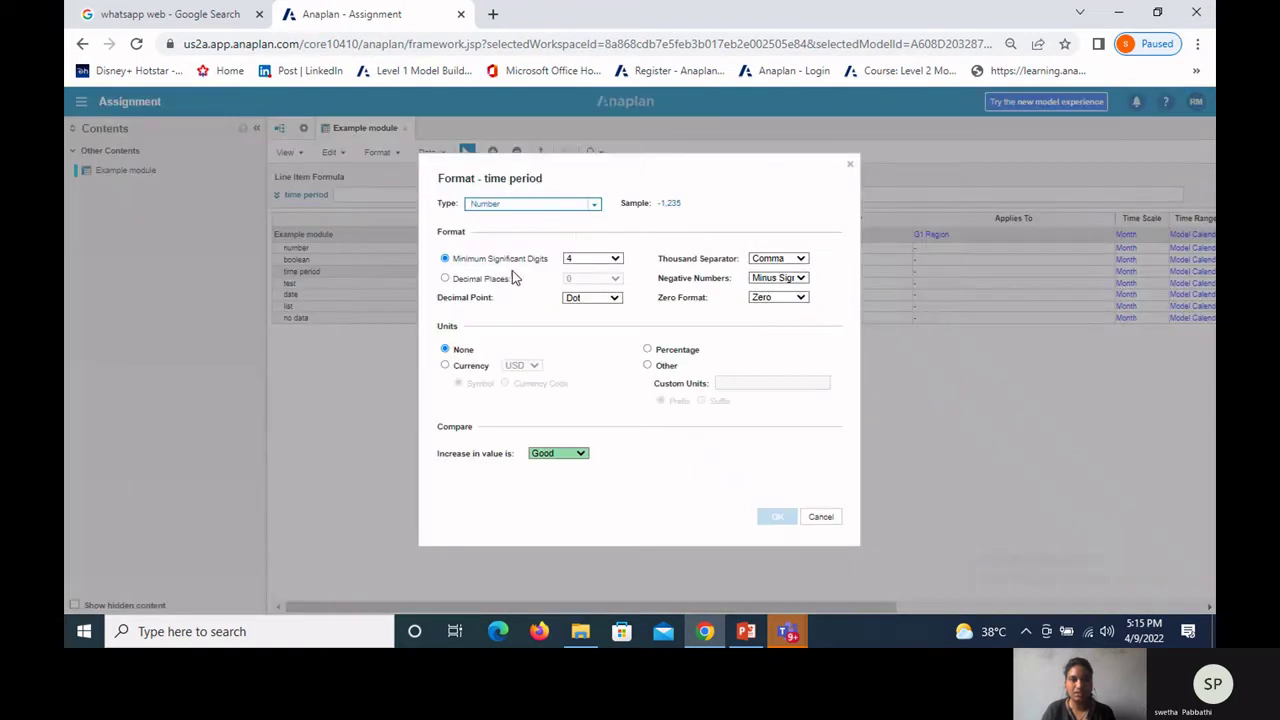
{"action": "left_click", "coordinate": [594, 205]}
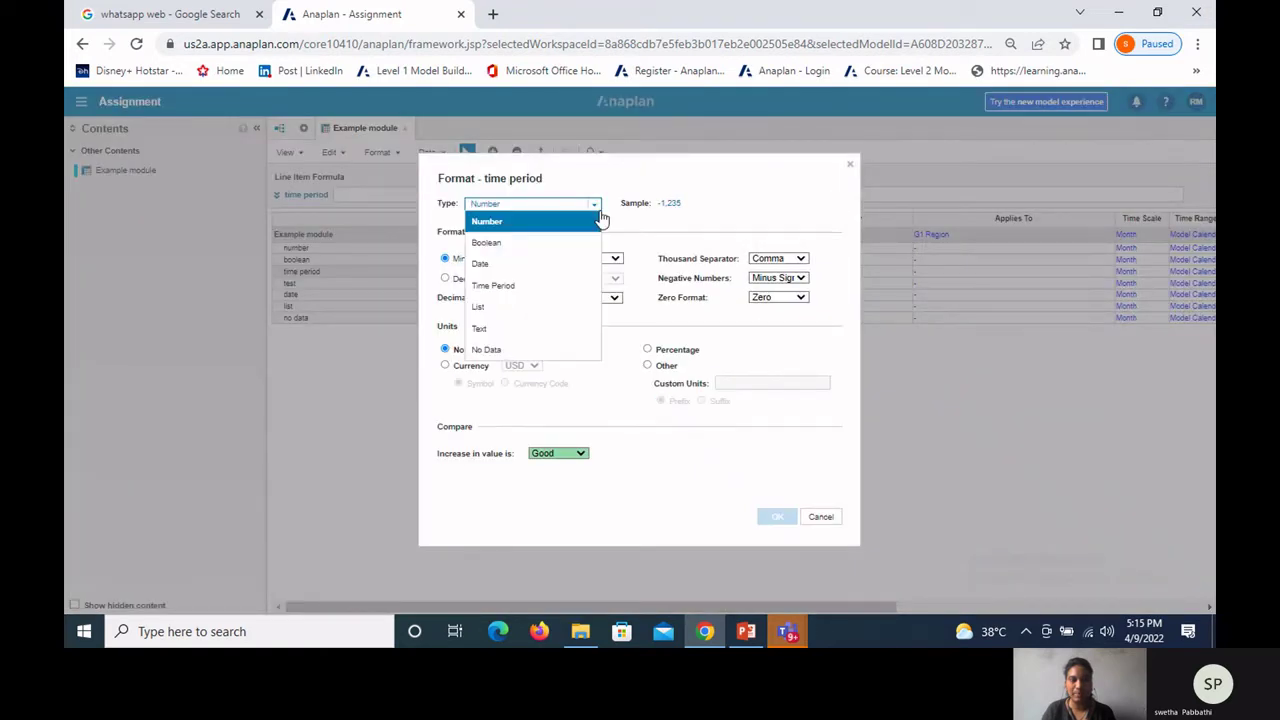
{"action": "left_click", "coordinate": [564, 288]}
{"action": "left_click", "coordinate": [774, 516]}
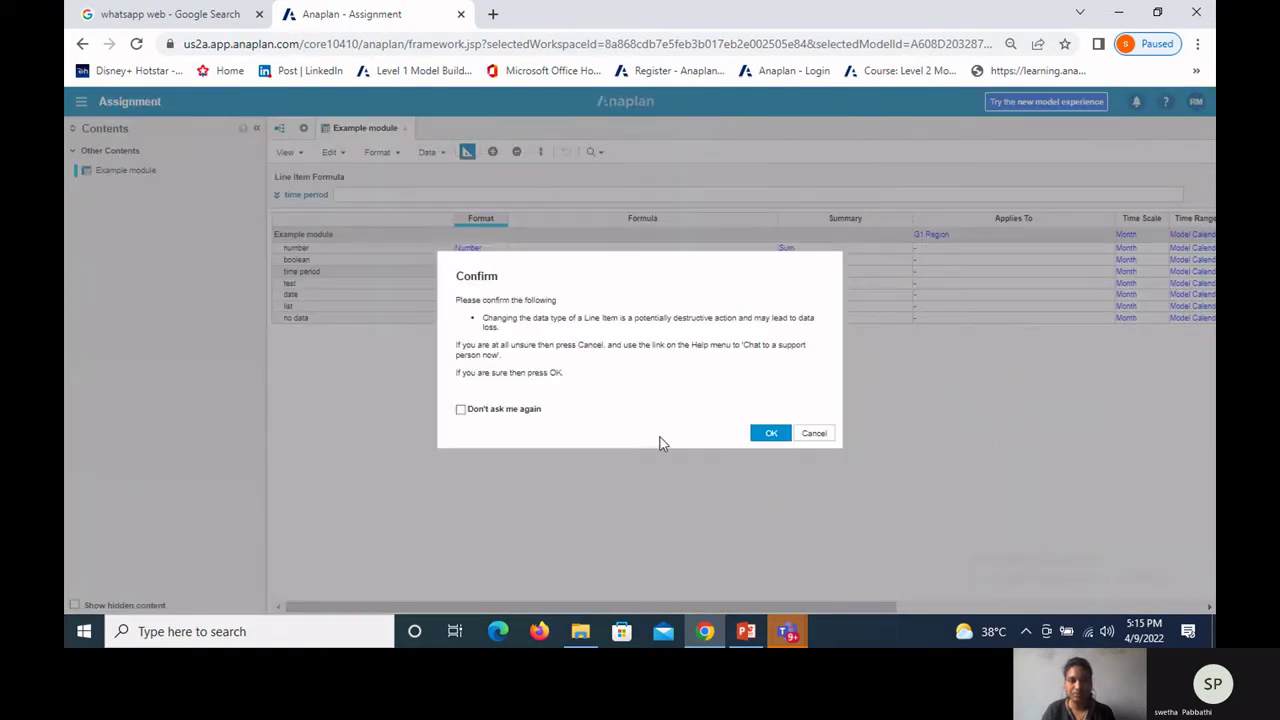
{"action": "left_click", "coordinate": [768, 434]}
Step: Set the format of the test line item to Text with the General text type
{"action": "left_click", "coordinate": [487, 285]}
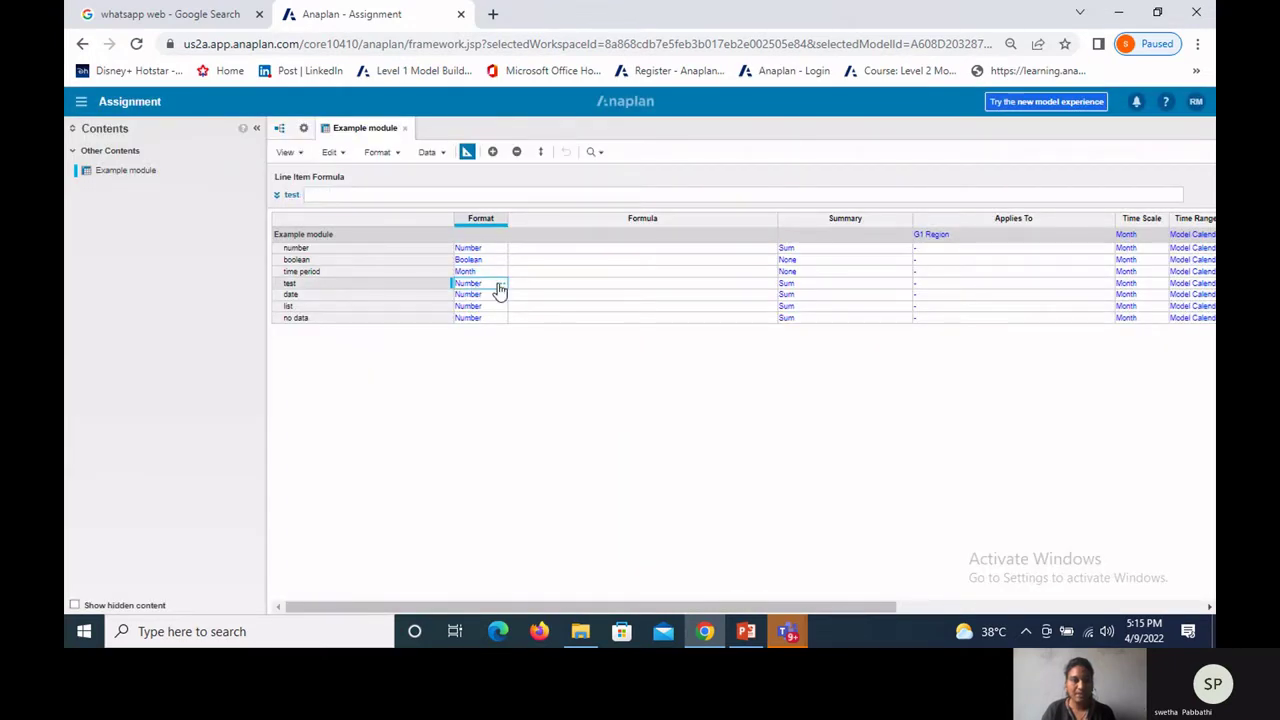
{"action": "left_click", "coordinate": [500, 284]}
{"action": "left_click", "coordinate": [595, 206]}
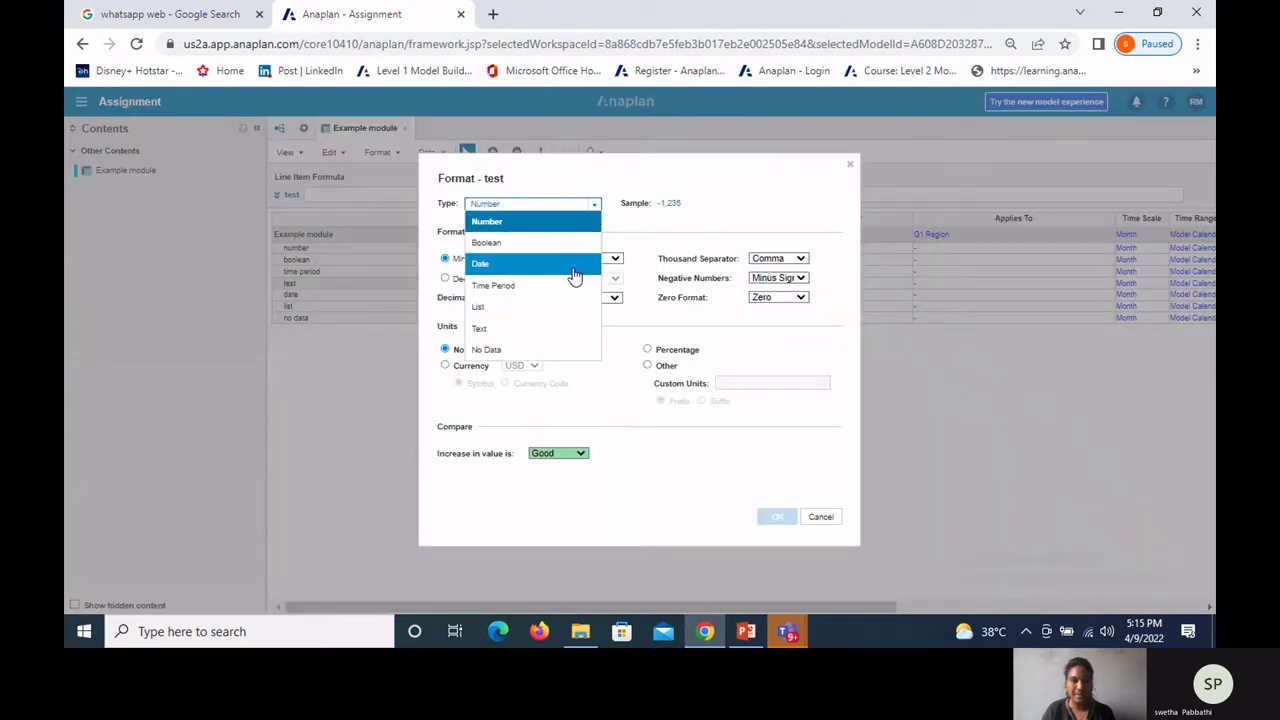
{"action": "left_click", "coordinate": [560, 328]}
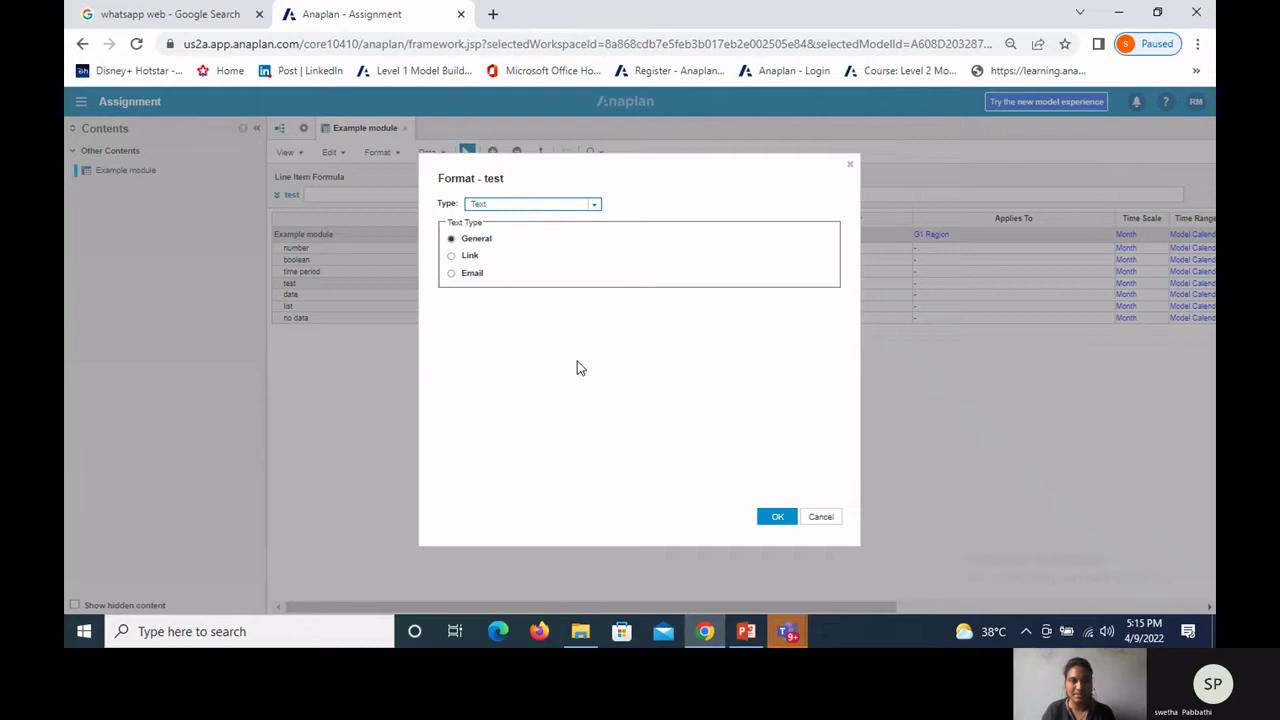
{"action": "left_click", "coordinate": [775, 518]}
{"action": "left_click", "coordinate": [768, 434]}
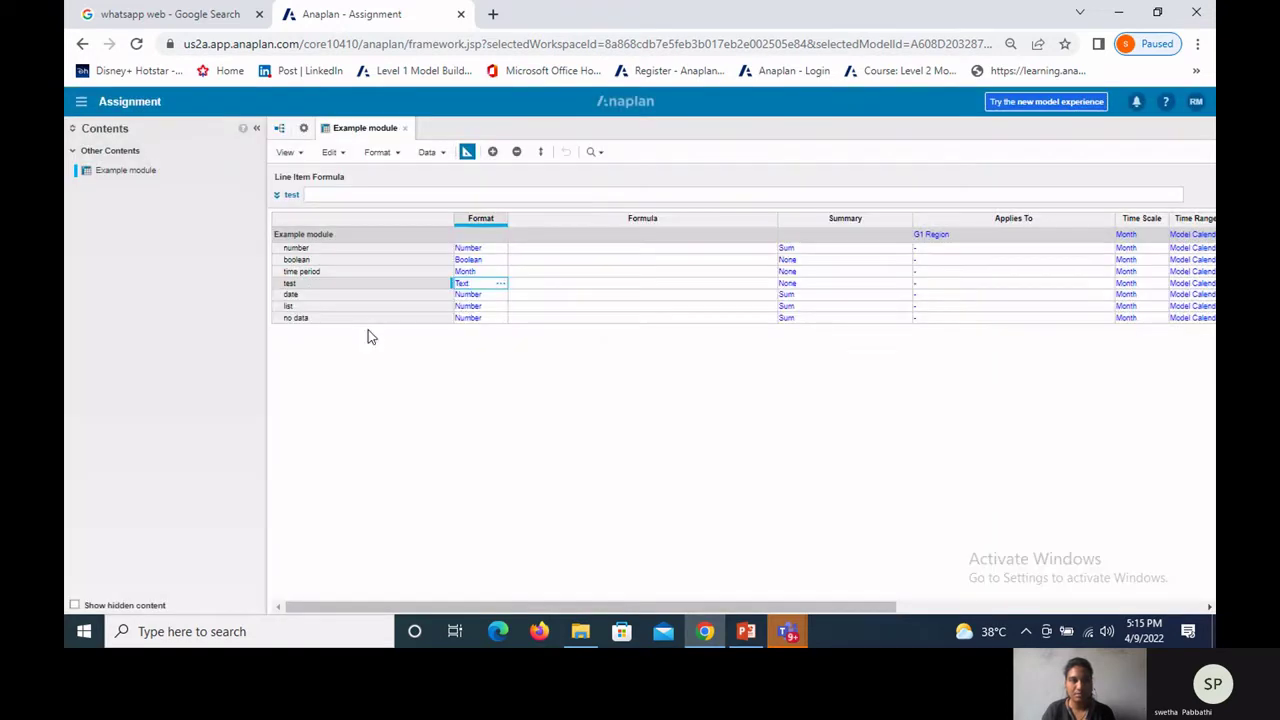
Step: Set the format of the date line item to Date and accept the data type change
{"action": "left_click", "coordinate": [310, 295]}
{"action": "left_click", "coordinate": [465, 294]}
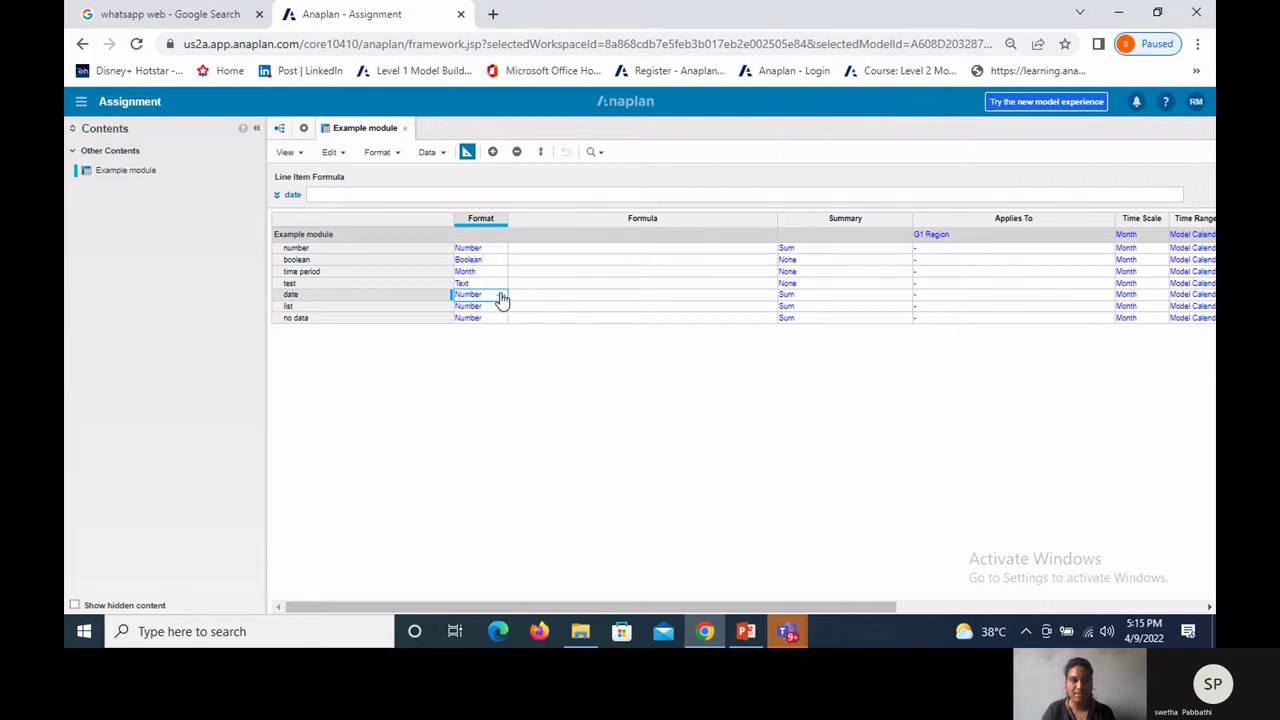
{"action": "left_click", "coordinate": [502, 299]}
{"action": "left_click", "coordinate": [594, 205]}
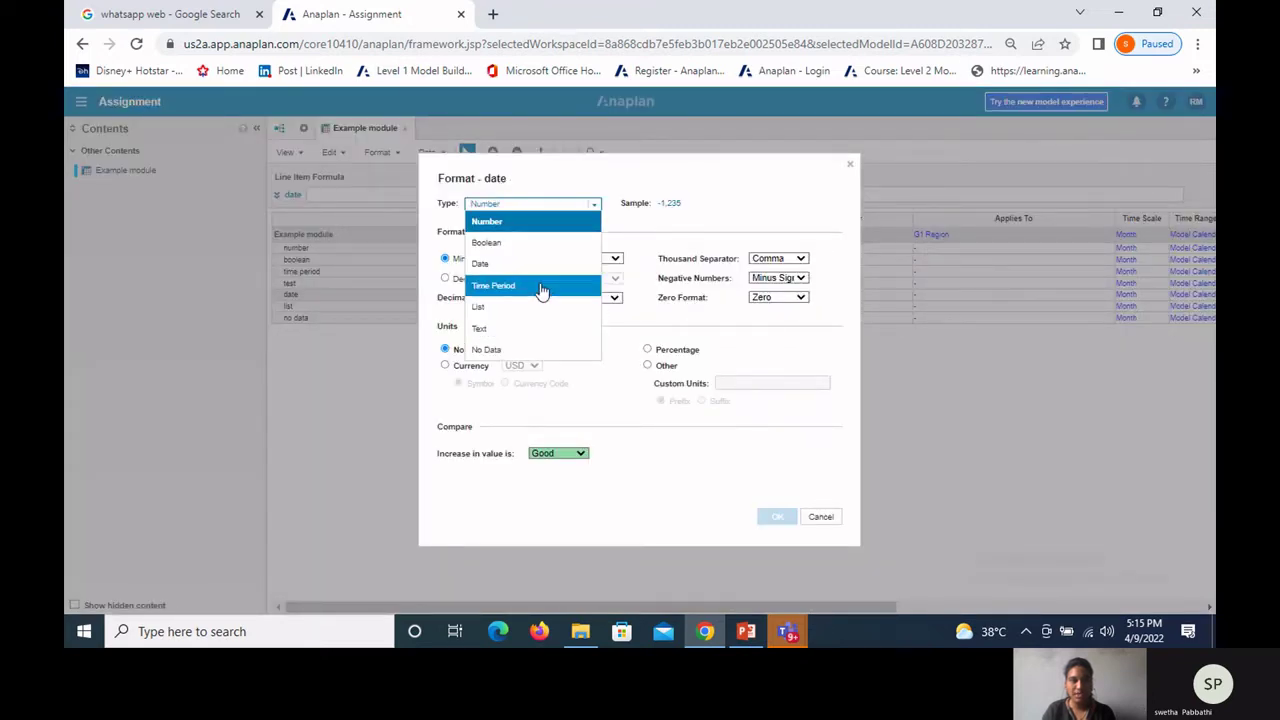
{"action": "left_click", "coordinate": [549, 266]}
{"action": "left_click", "coordinate": [772, 516]}
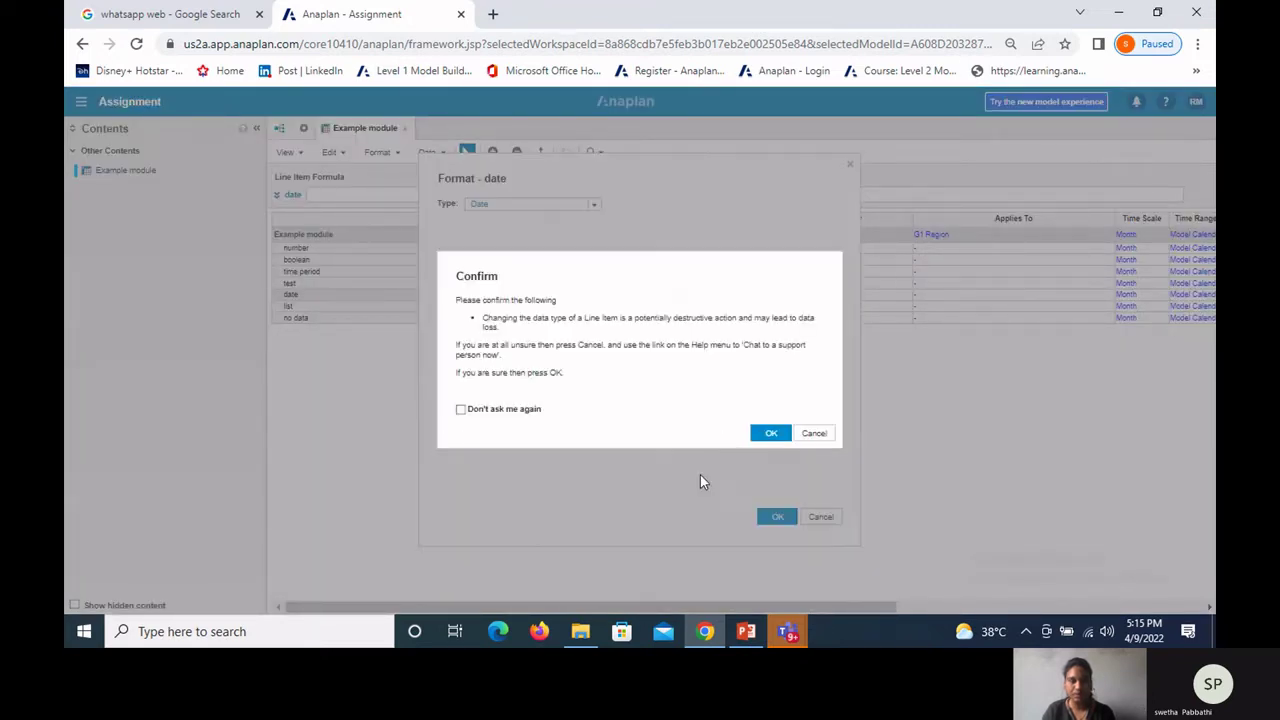
{"action": "left_click", "coordinate": [771, 433]}
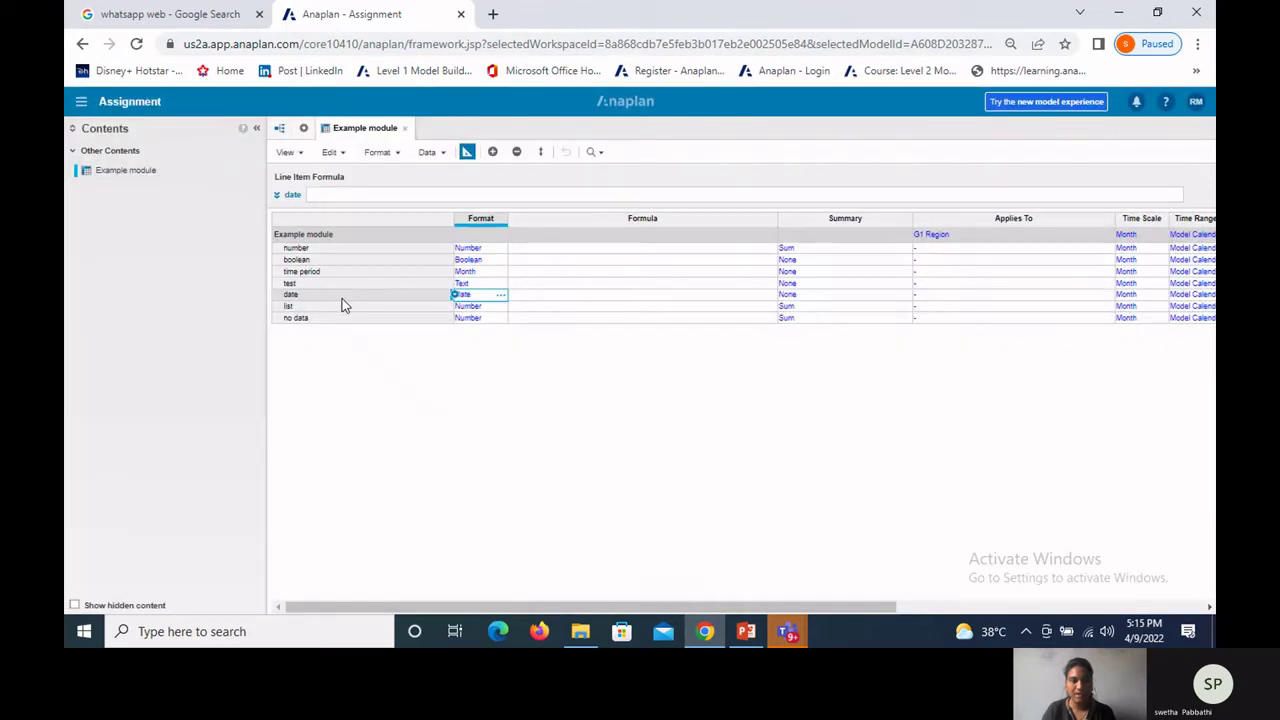
Step: Set the format of the list line item to List, based on the G1 Region list
{"action": "key", "text": "Down"}
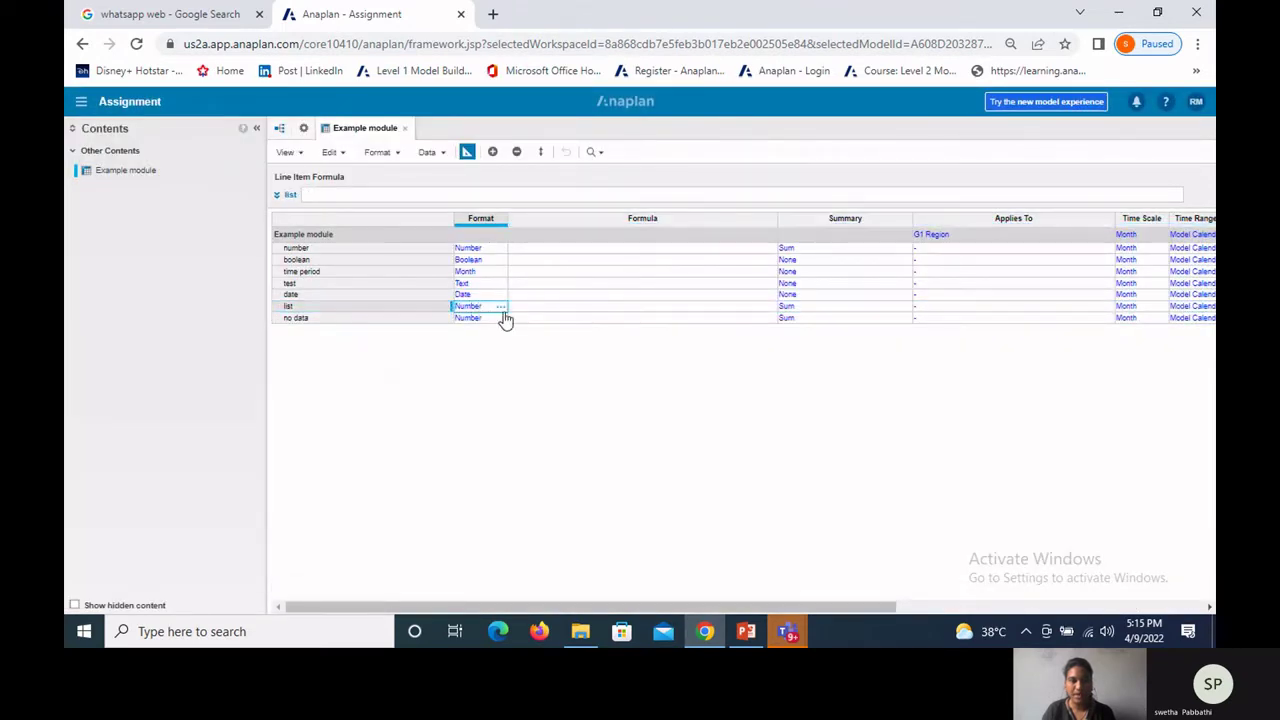
{"action": "left_click", "coordinate": [501, 307]}
{"action": "left_click", "coordinate": [588, 205]}
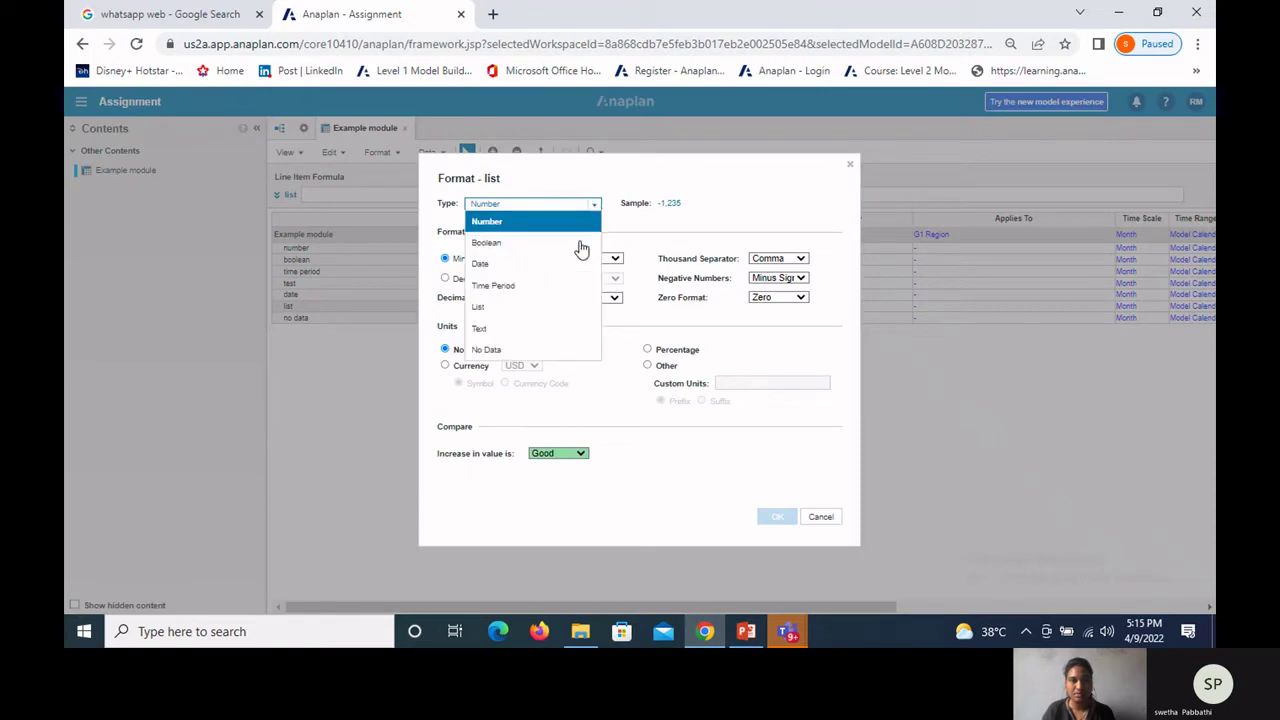
{"action": "left_click", "coordinate": [545, 309]}
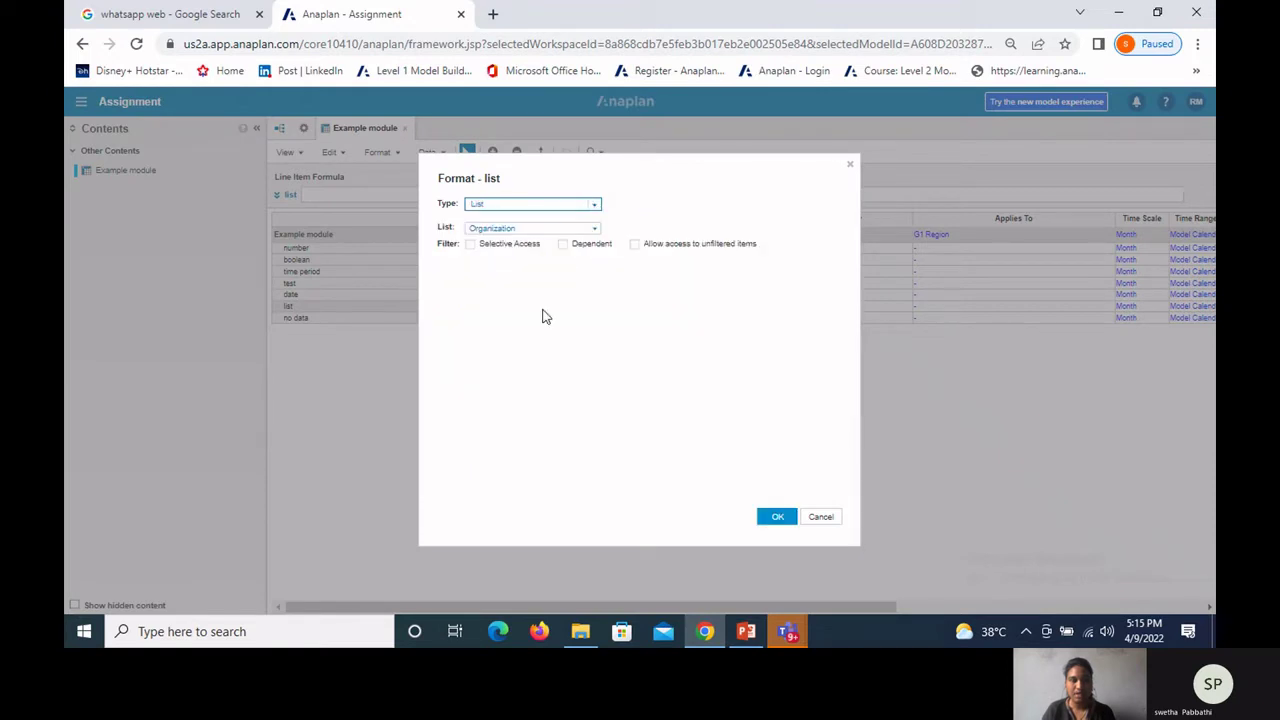
{"action": "left_click", "coordinate": [594, 232]}
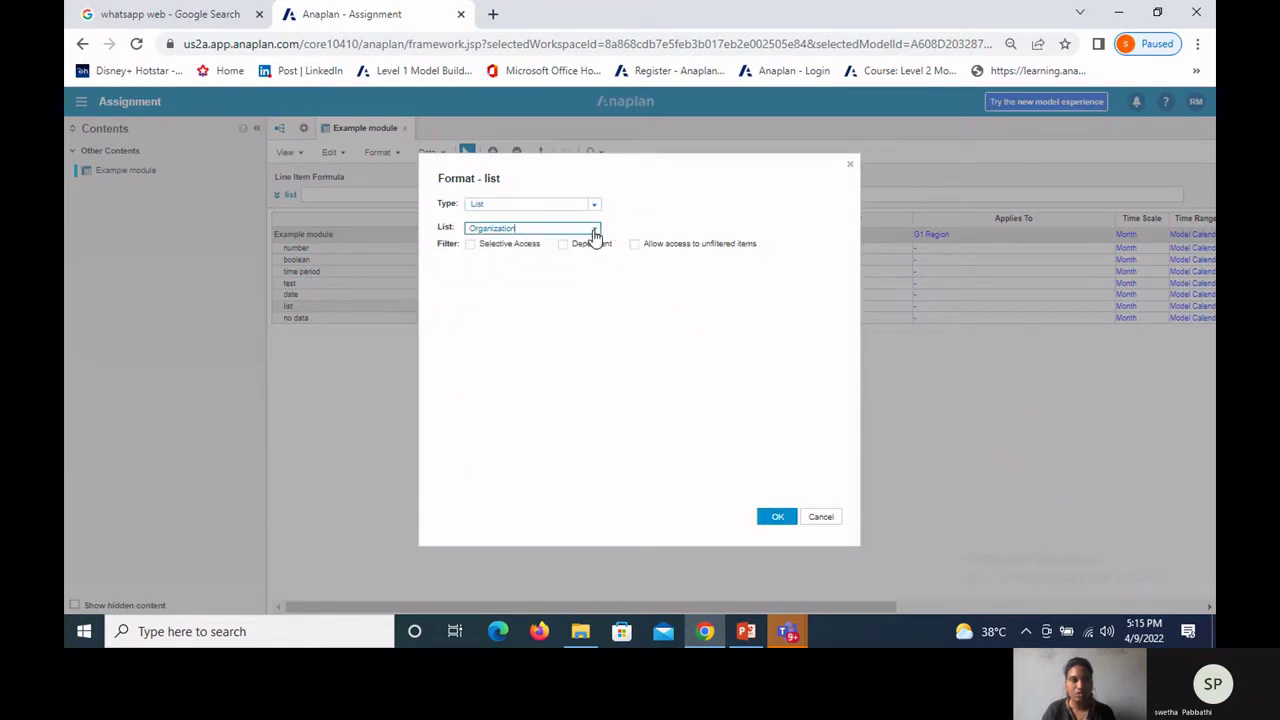
{"action": "left_click", "coordinate": [548, 268]}
{"action": "left_click", "coordinate": [780, 520]}
{"action": "left_click", "coordinate": [770, 433]}
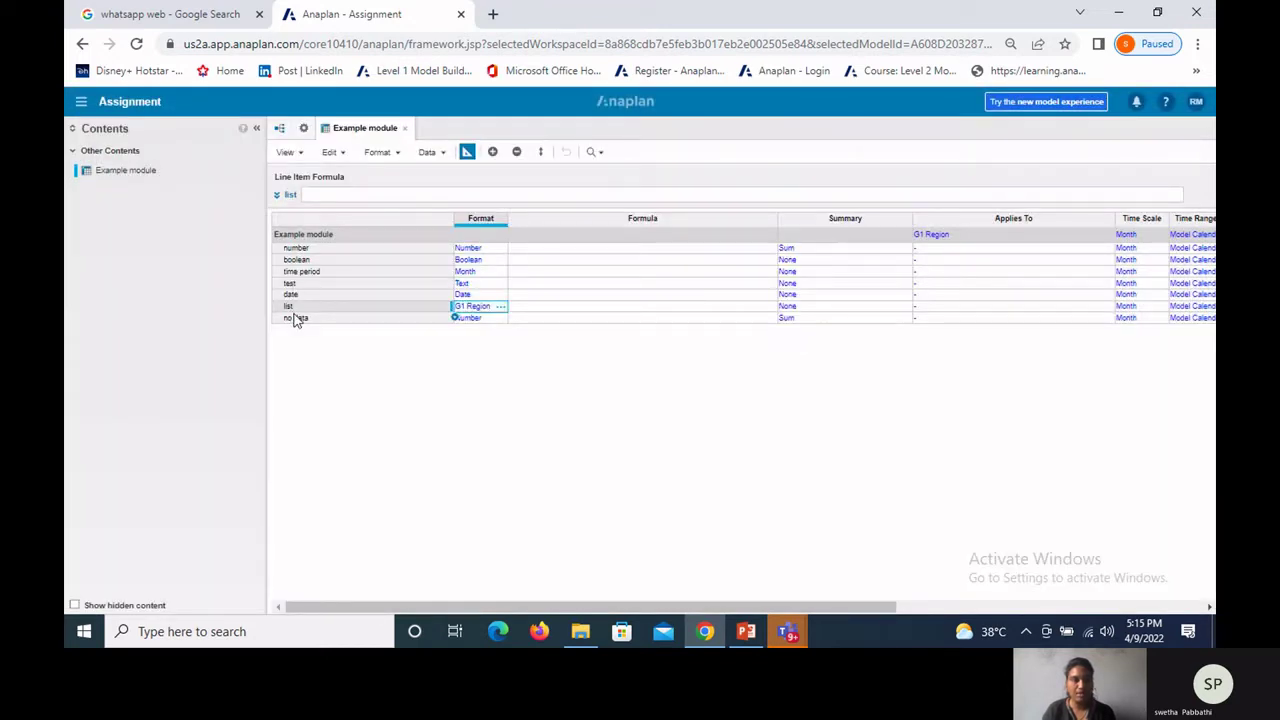
Step: Set the format of the no data line item to No Data and accept the data type change
{"action": "left_click", "coordinate": [472, 318]}
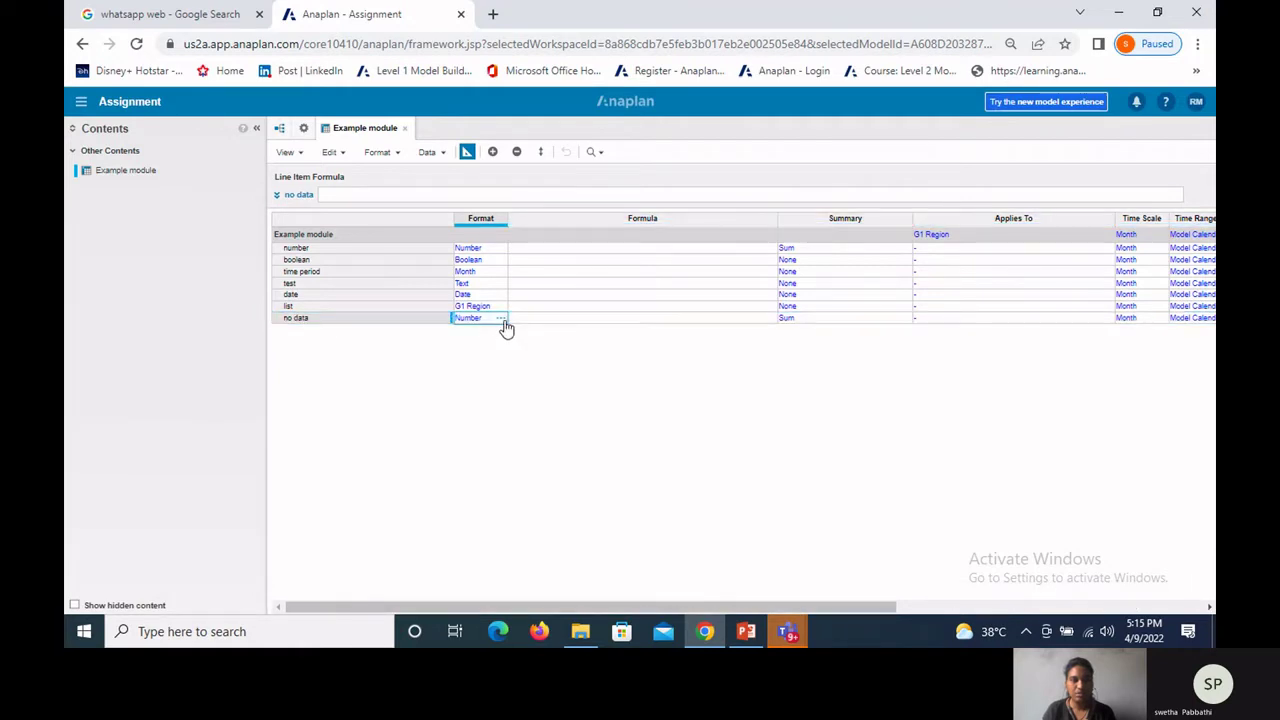
{"action": "left_click", "coordinate": [501, 319]}
{"action": "left_click", "coordinate": [594, 204]}
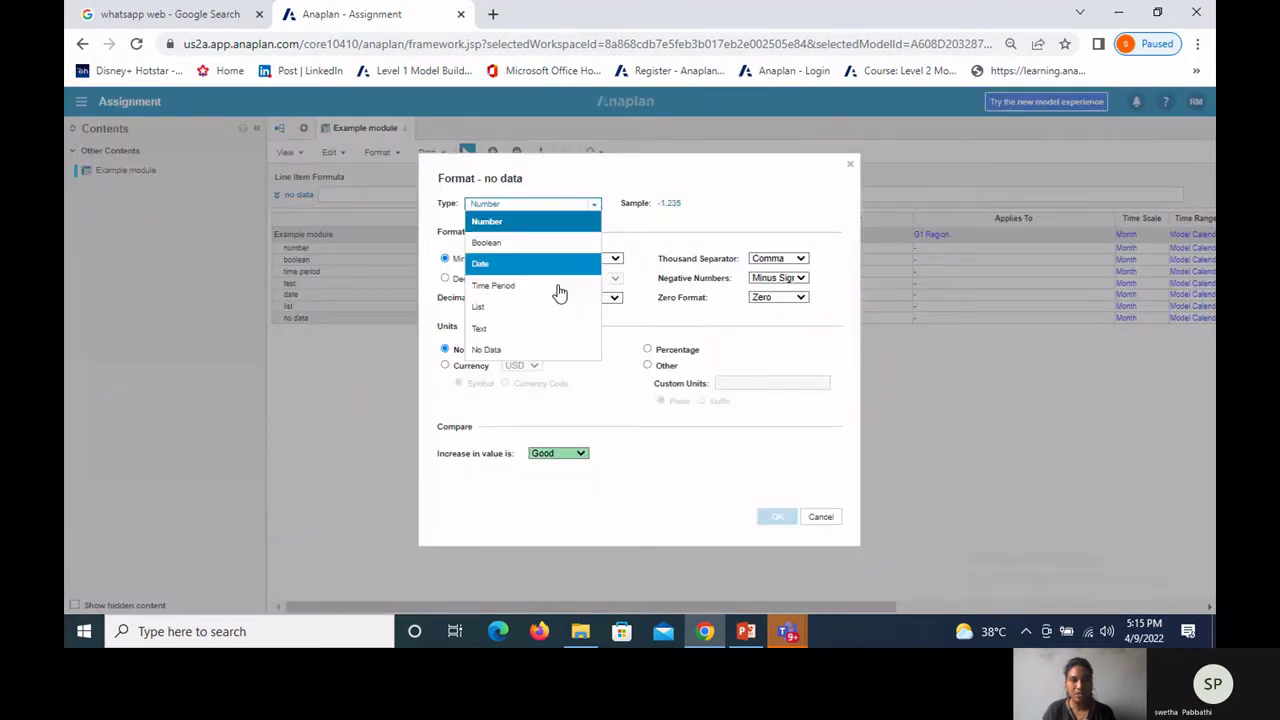
{"action": "left_click", "coordinate": [540, 348]}
{"action": "left_click", "coordinate": [777, 517]}
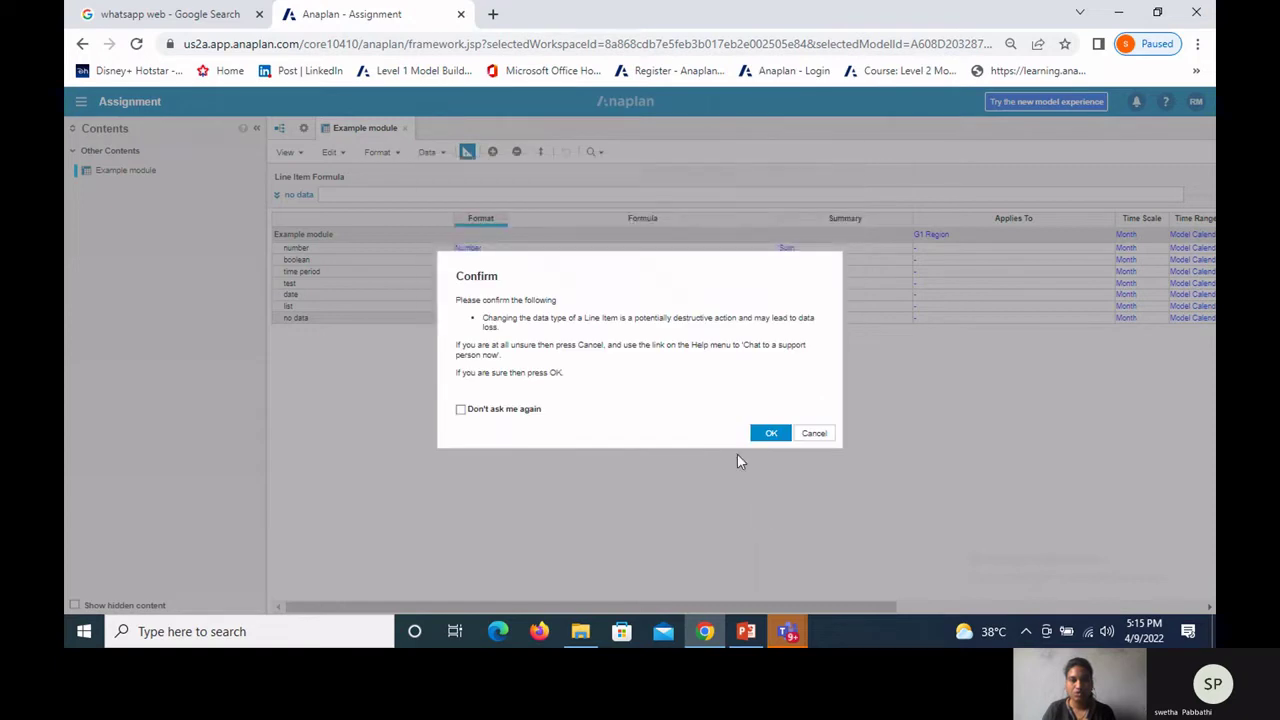
{"action": "left_click", "coordinate": [770, 433]}
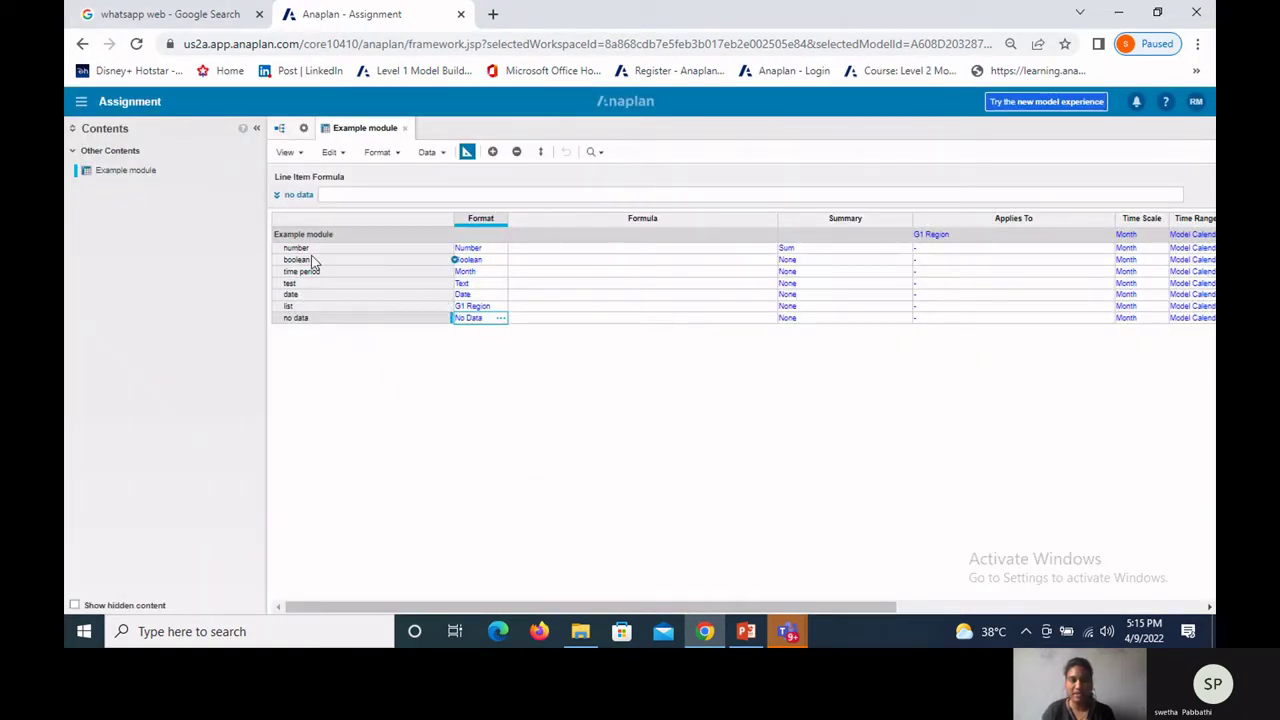
Step: Show Example module in grid view and enter 100 for Jan 19 and 200 for Feb 19 in the number line item
{"action": "left_click", "coordinate": [467, 153]}
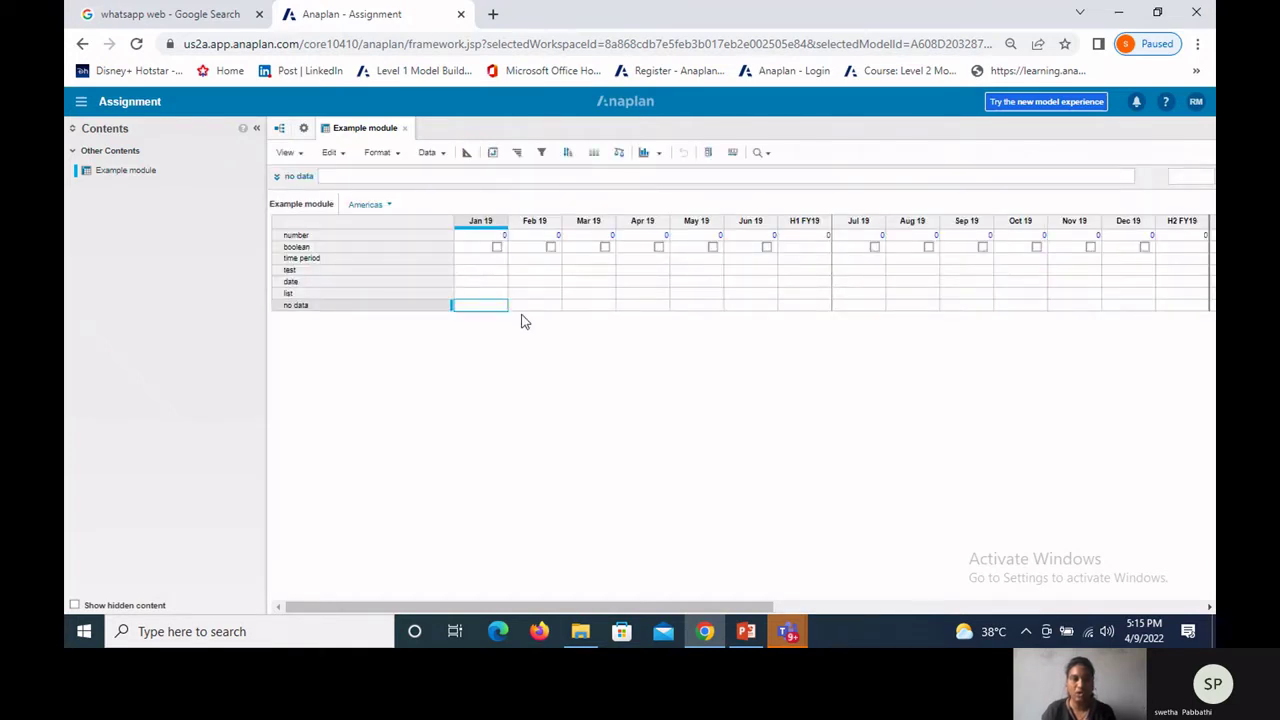
{"action": "left_click", "coordinate": [355, 240]}
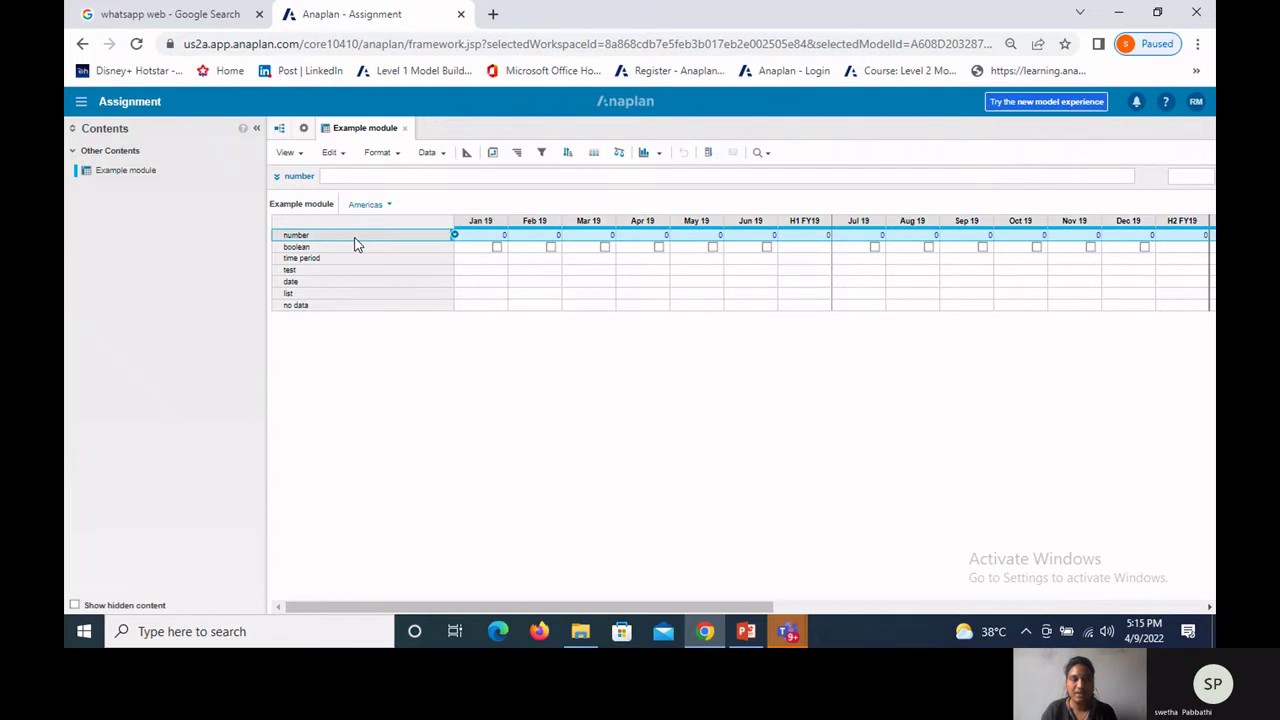
{"action": "left_click", "coordinate": [470, 236]}
{"action": "type", "text": "13"}
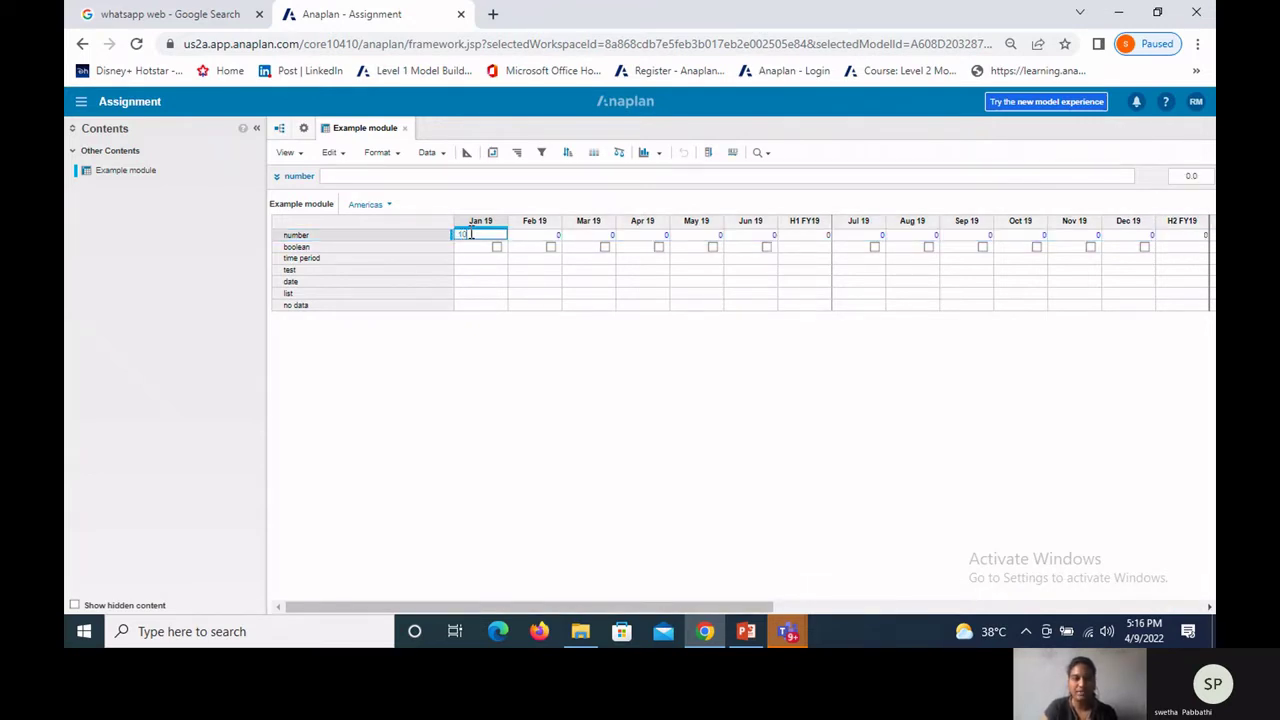
{"action": "type", "text": "0"}
{"action": "key", "text": "Tab"}
{"action": "type", "text": "200"}
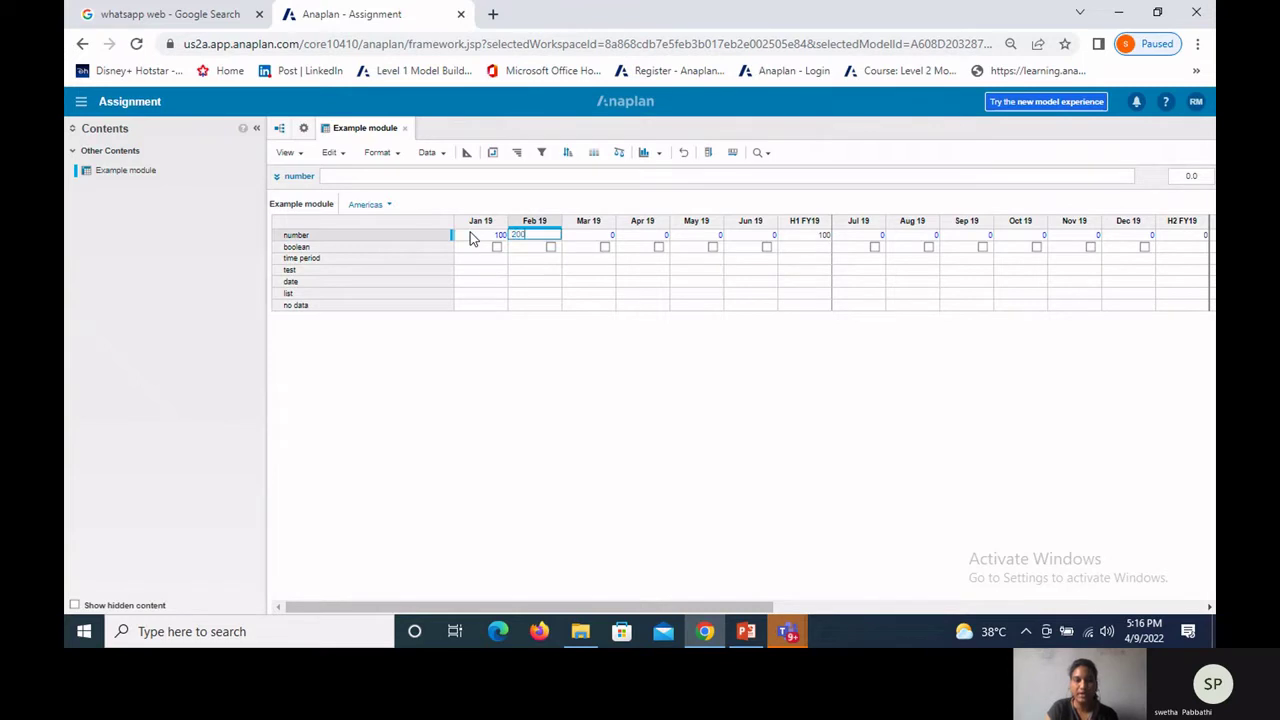
Step: Try to enter the text anaplan in the number line item for Mar 19
{"action": "left_click", "coordinate": [576, 240]}
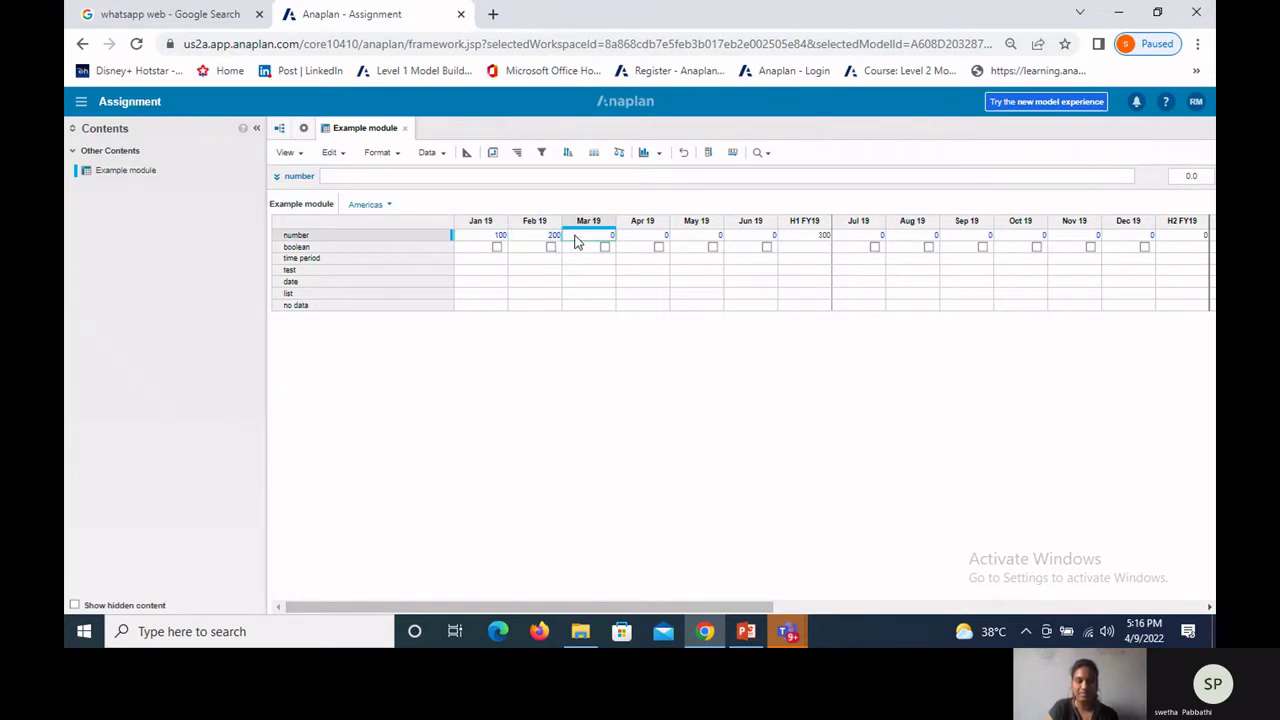
{"action": "type", "text": "anaplan"}
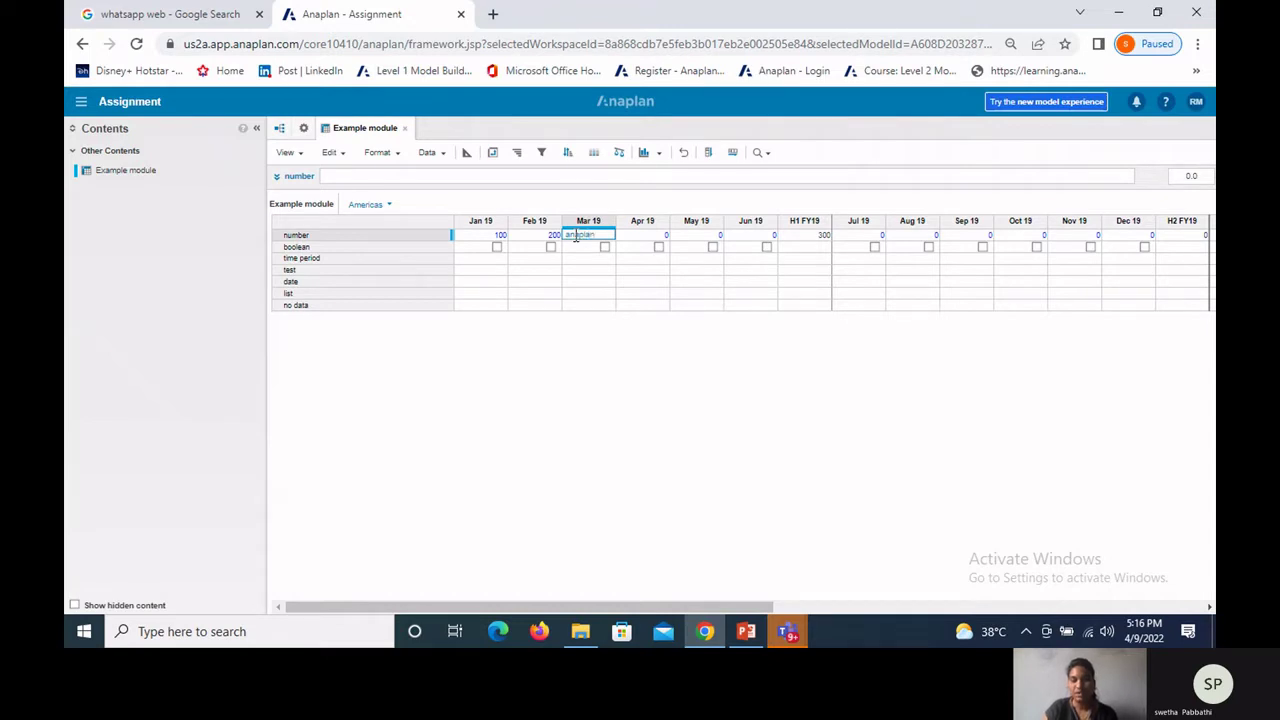
{"action": "key", "text": "Return"}
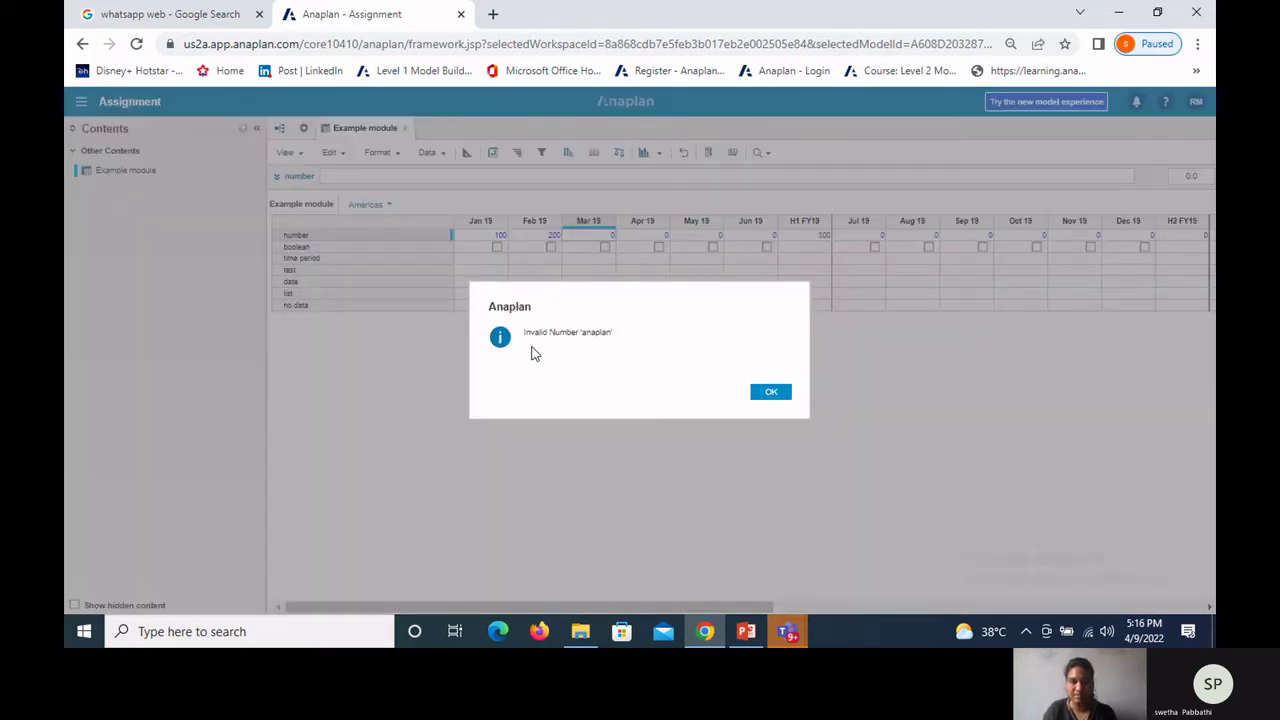
{"action": "left_click", "coordinate": [781, 401]}
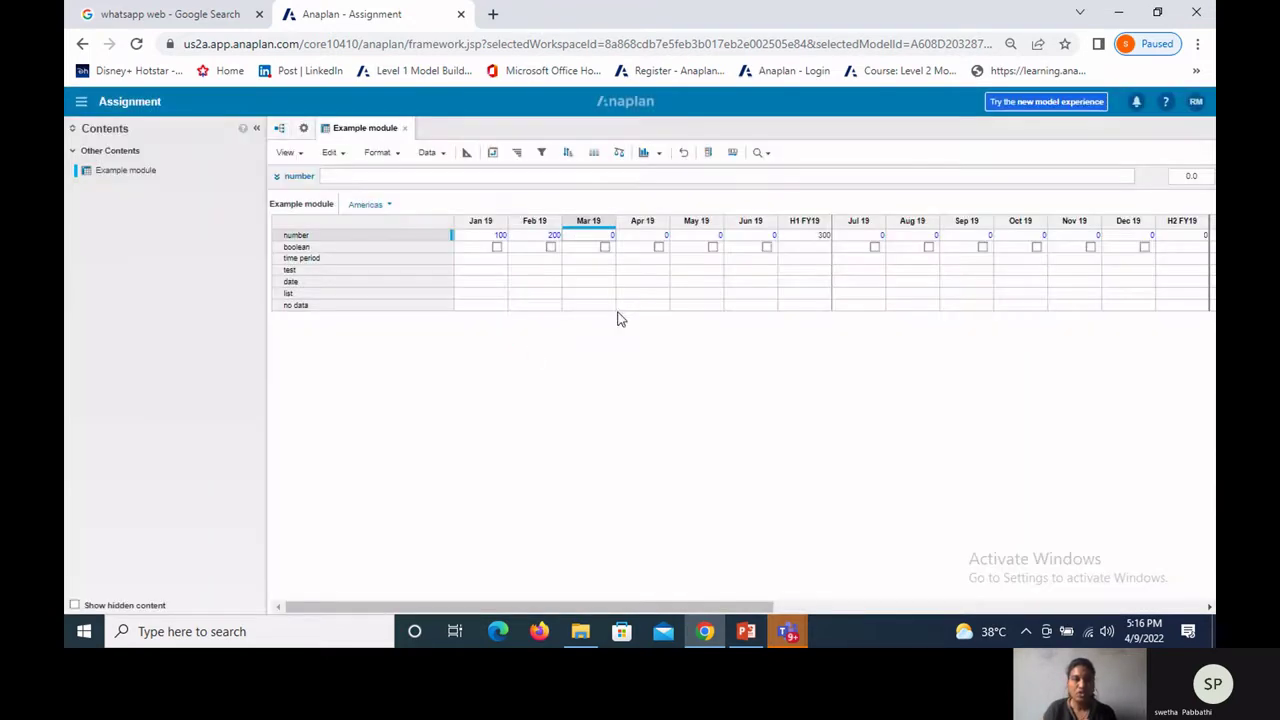
Step: In the blueprint view, format the number line item with 1 decimal place and Dot as the thousand separator
{"action": "left_click", "coordinate": [467, 156]}
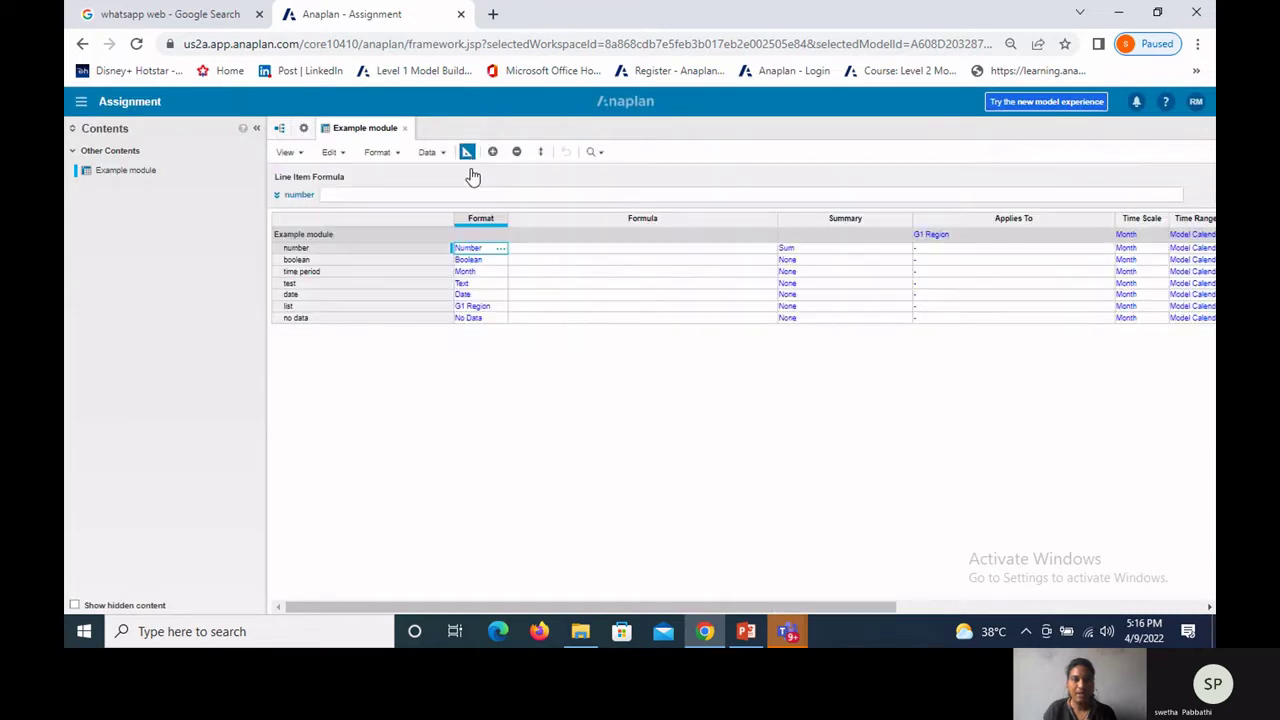
{"action": "left_click", "coordinate": [501, 248]}
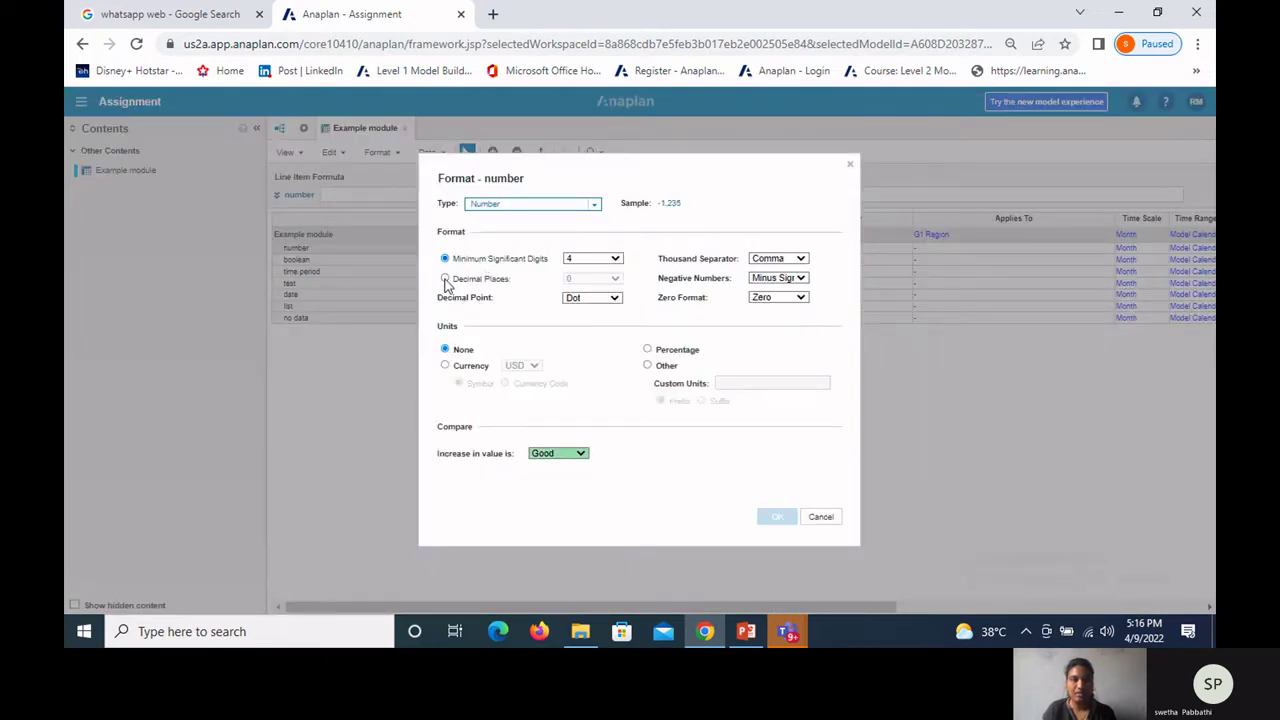
{"action": "left_click", "coordinate": [445, 279]}
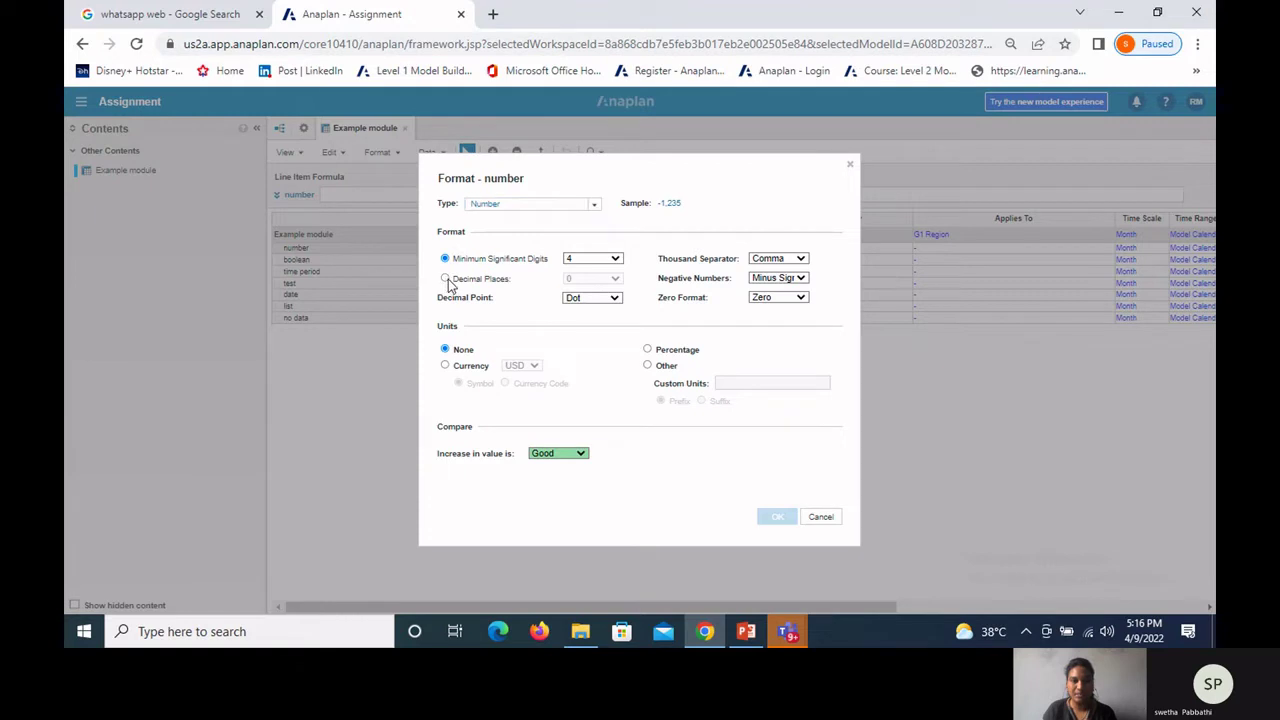
{"action": "left_click", "coordinate": [614, 280]}
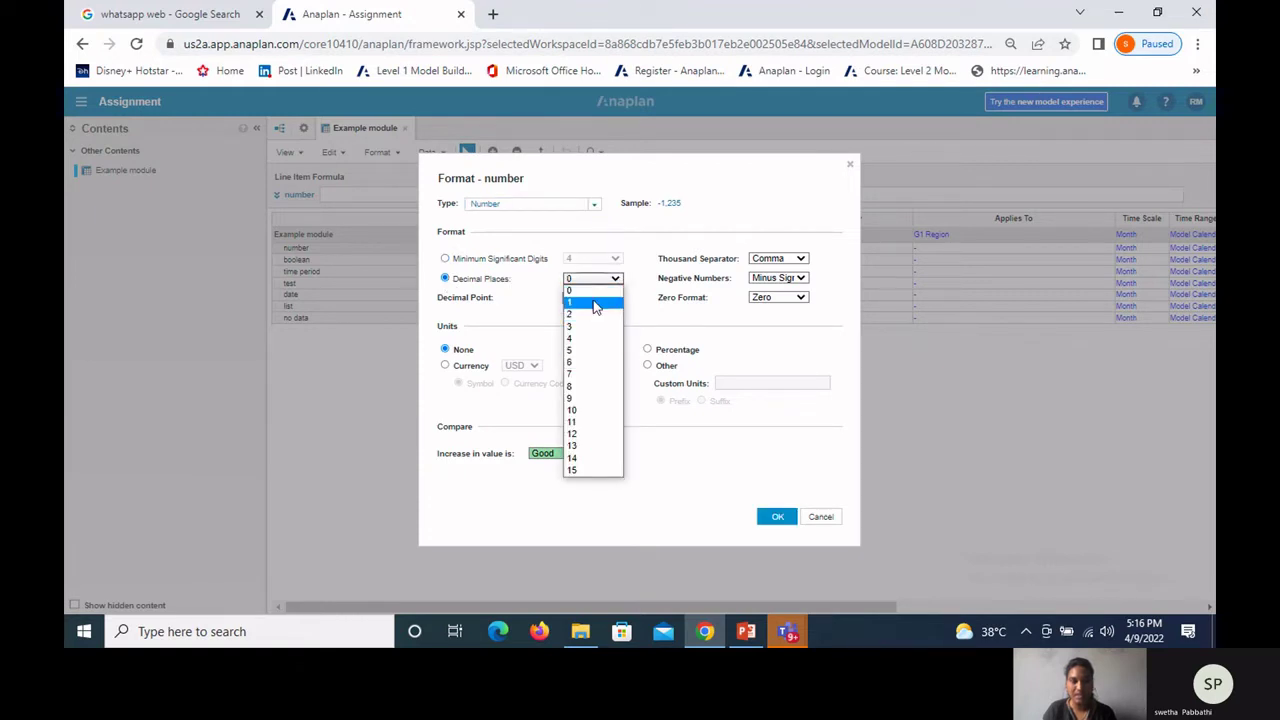
{"action": "left_click", "coordinate": [595, 304]}
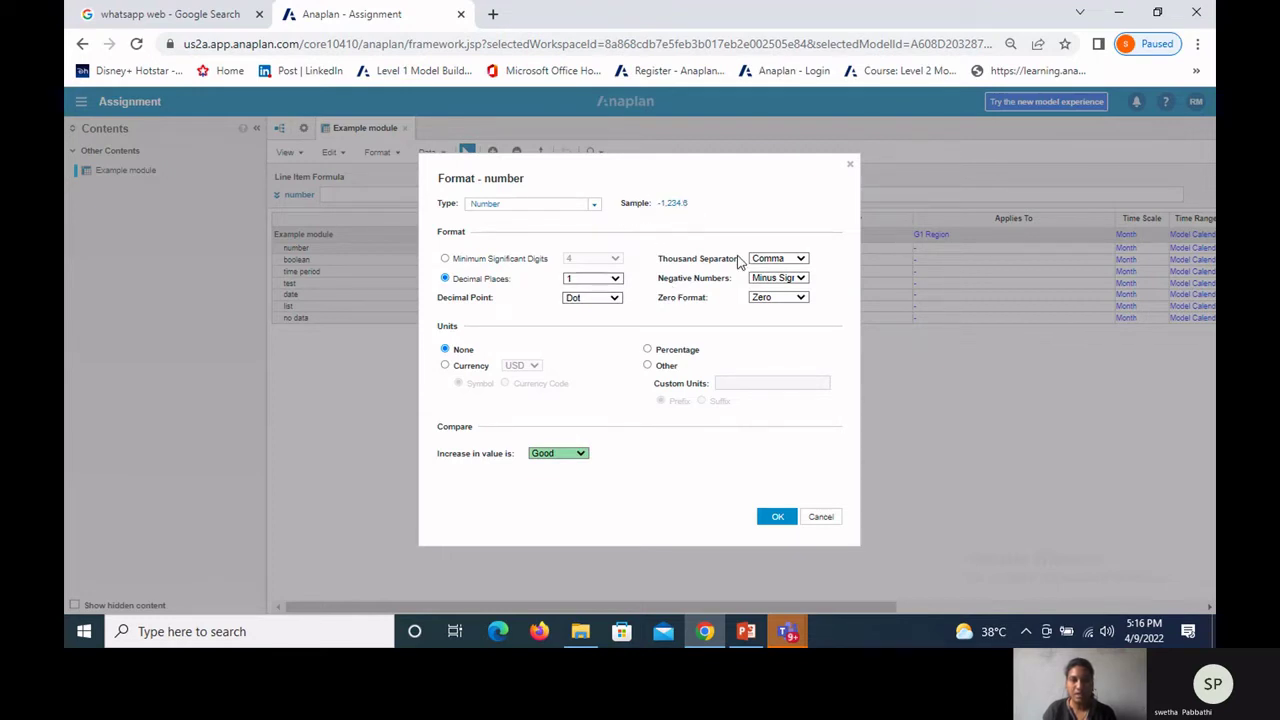
{"action": "left_click", "coordinate": [803, 261]}
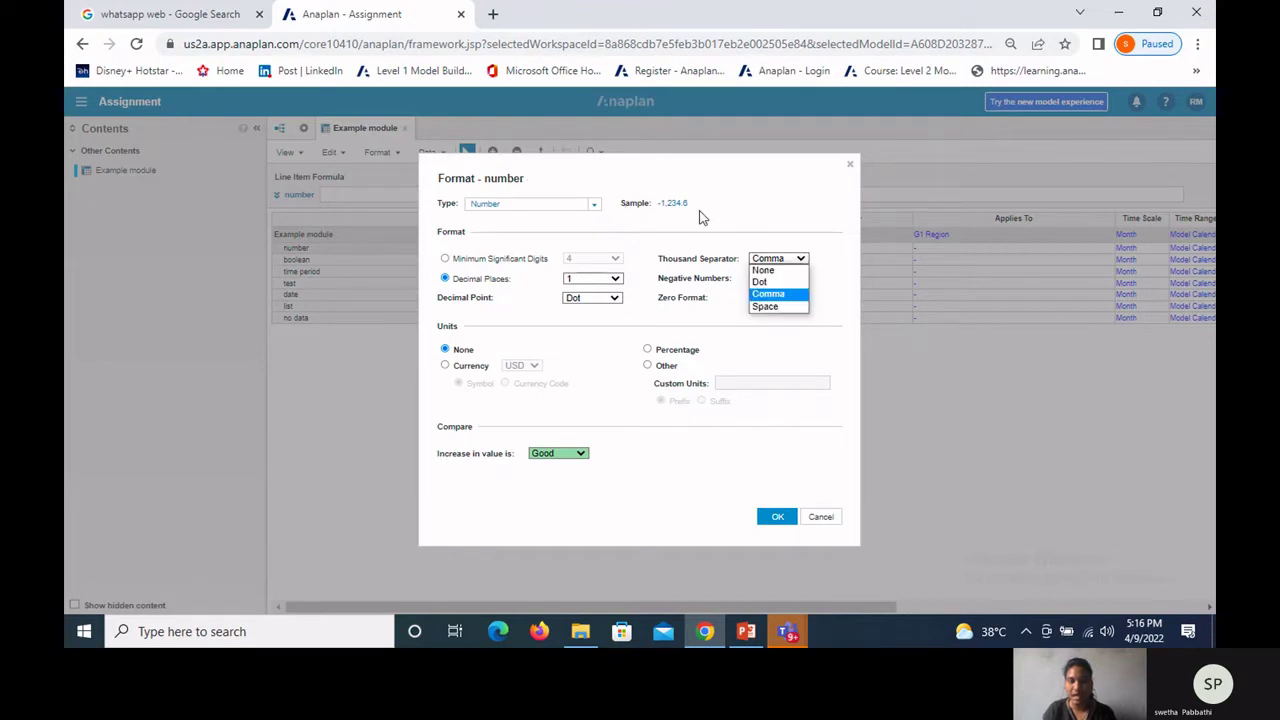
{"action": "left_click", "coordinate": [786, 283]}
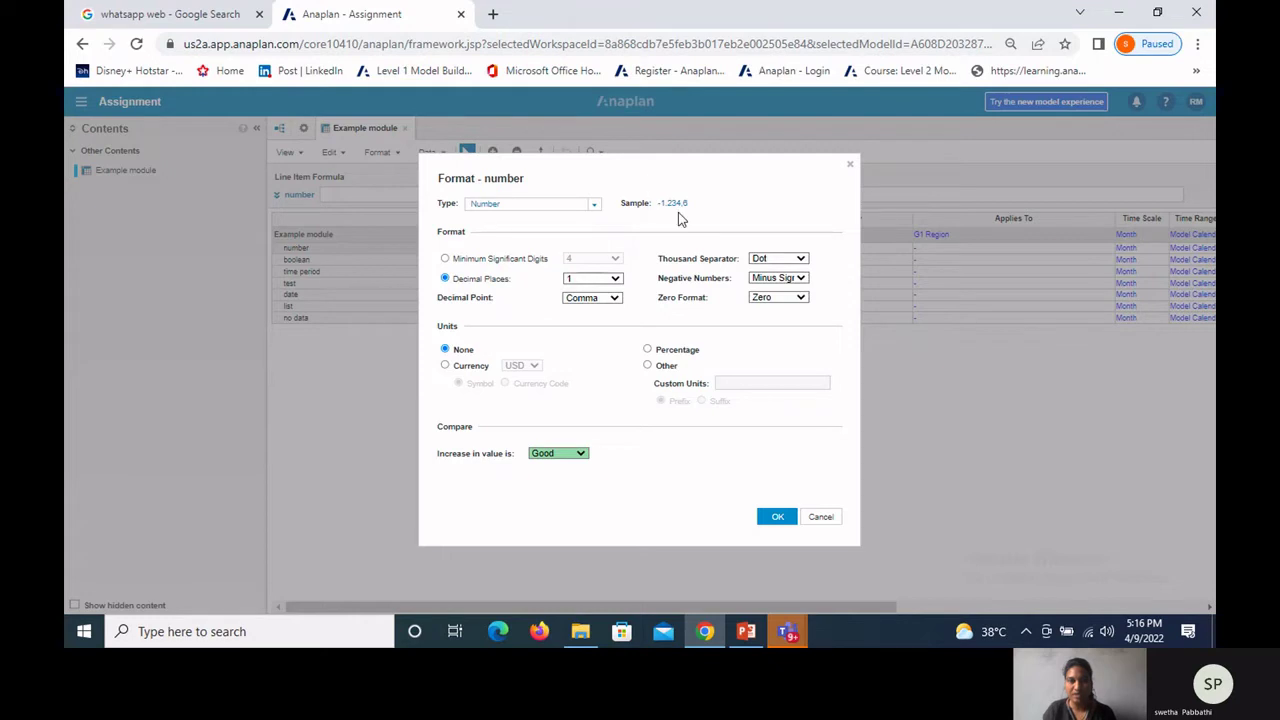
Step: Try Brackets as the negative number style, and return the setting to Minus Sign
{"action": "left_click", "coordinate": [801, 278]}
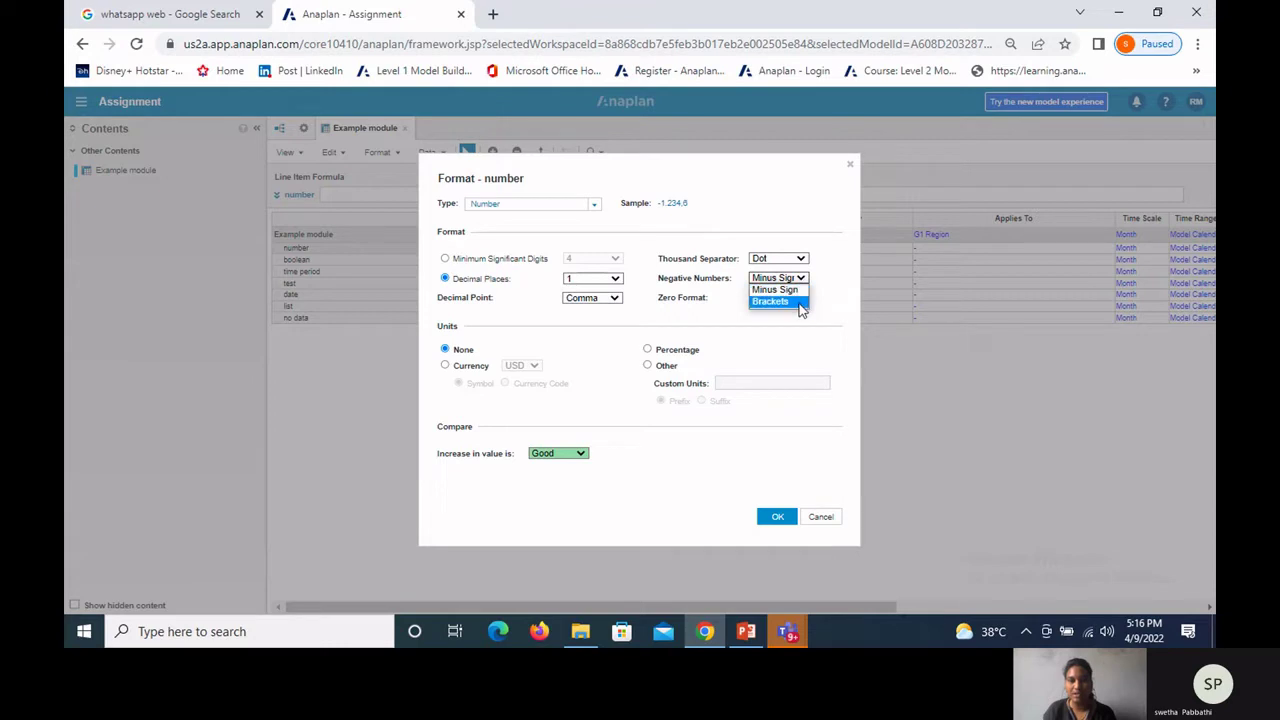
{"action": "left_click", "coordinate": [771, 301]}
{"action": "left_click", "coordinate": [799, 278]}
{"action": "left_click", "coordinate": [795, 289]}
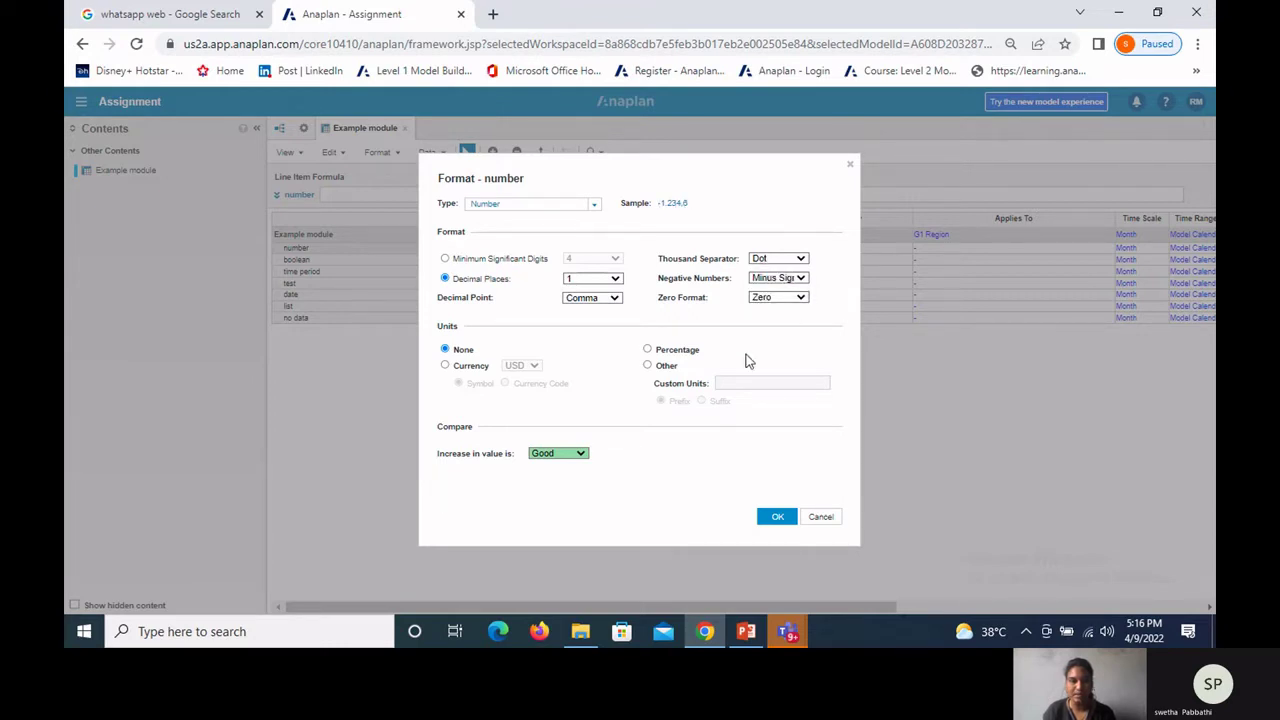
Step: Try Currency units for the number line item, shown as the USD currency code, and browse the available currencies
{"action": "left_click", "coordinate": [446, 367]}
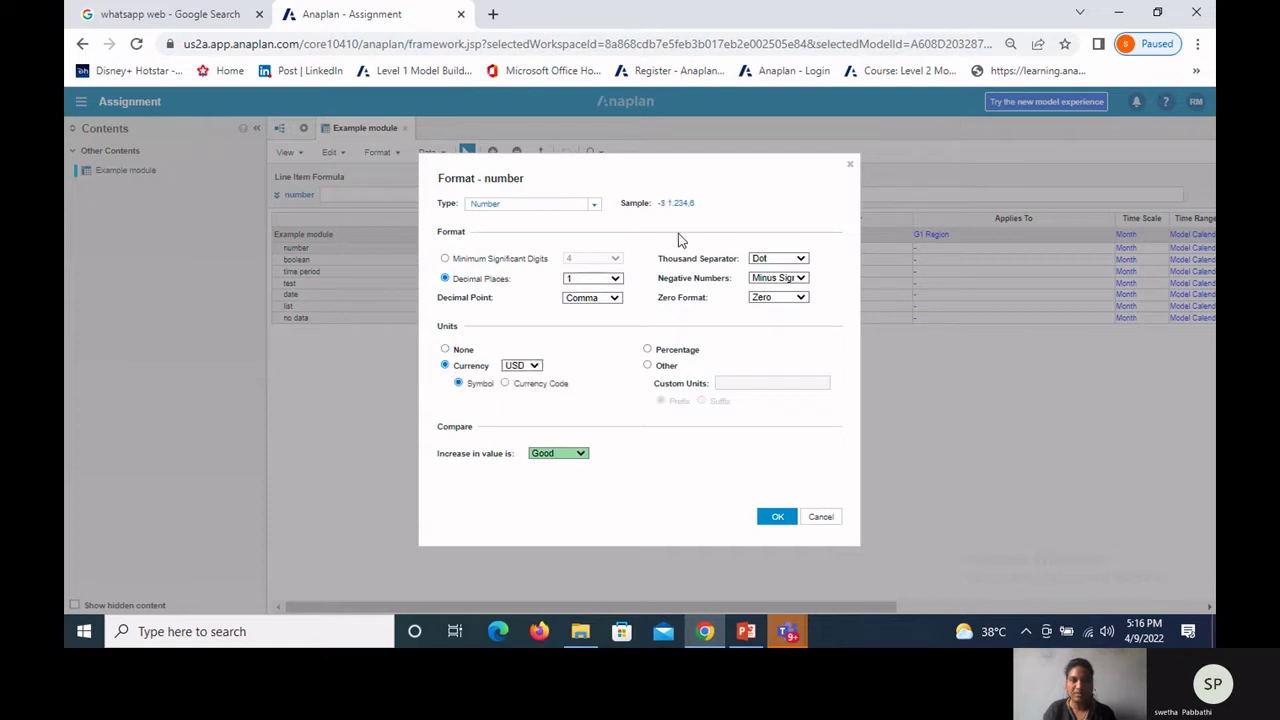
{"action": "left_click", "coordinate": [505, 384]}
{"action": "left_click", "coordinate": [537, 367]}
{"action": "scroll", "coordinate": [515, 450], "scroll_direction": "down", "scroll_amount": 5}
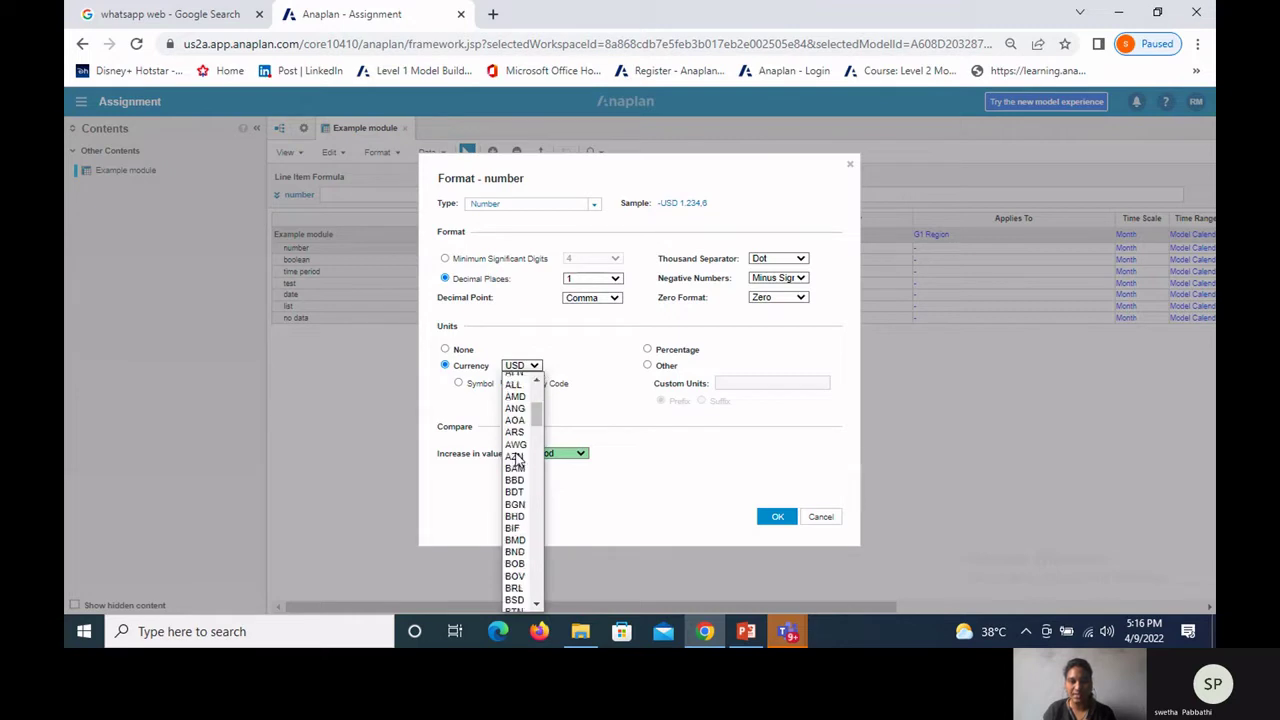
{"action": "left_click", "coordinate": [521, 340]}
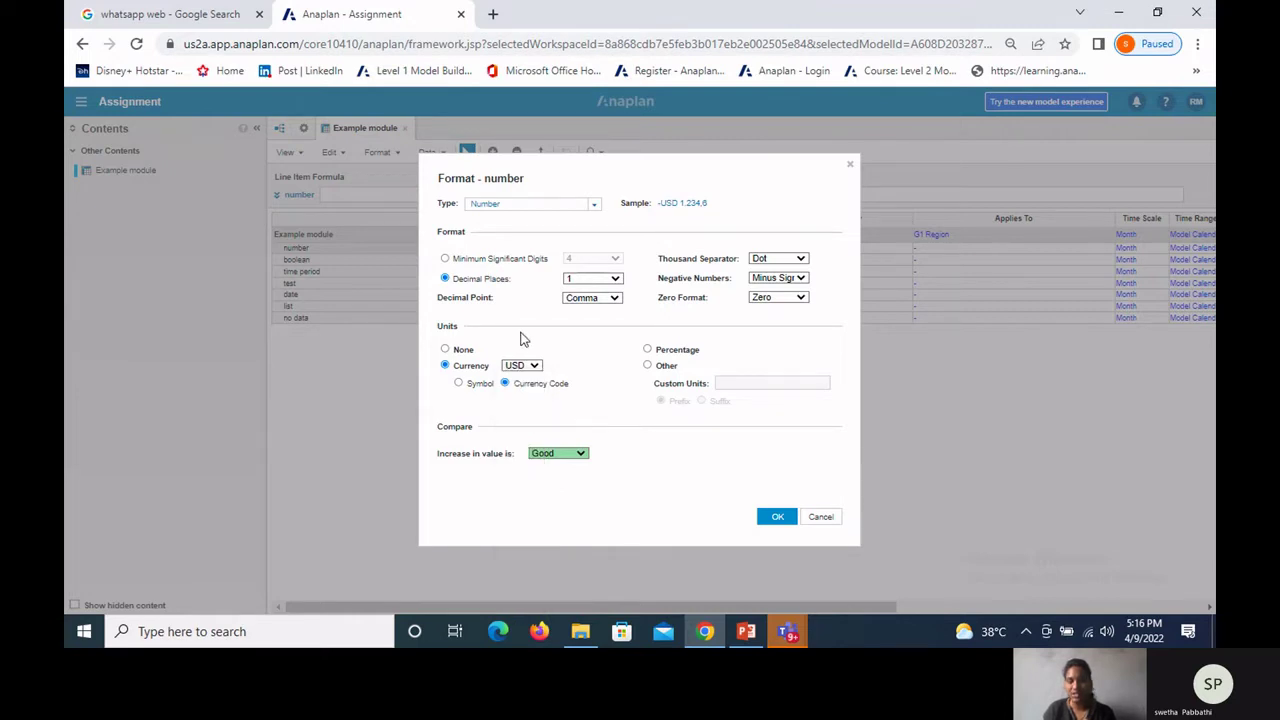
Step: Set the number line item's units to Percentage and accept the data type change
{"action": "left_click", "coordinate": [647, 350]}
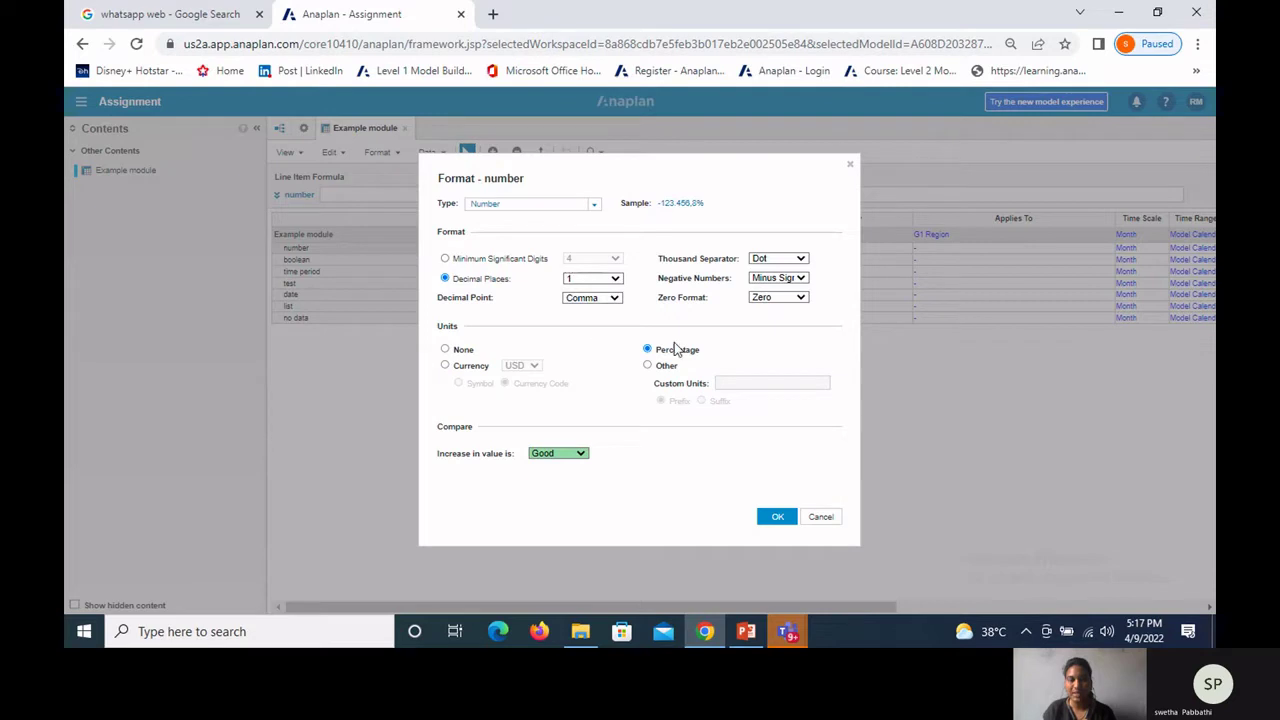
{"action": "left_click", "coordinate": [777, 516]}
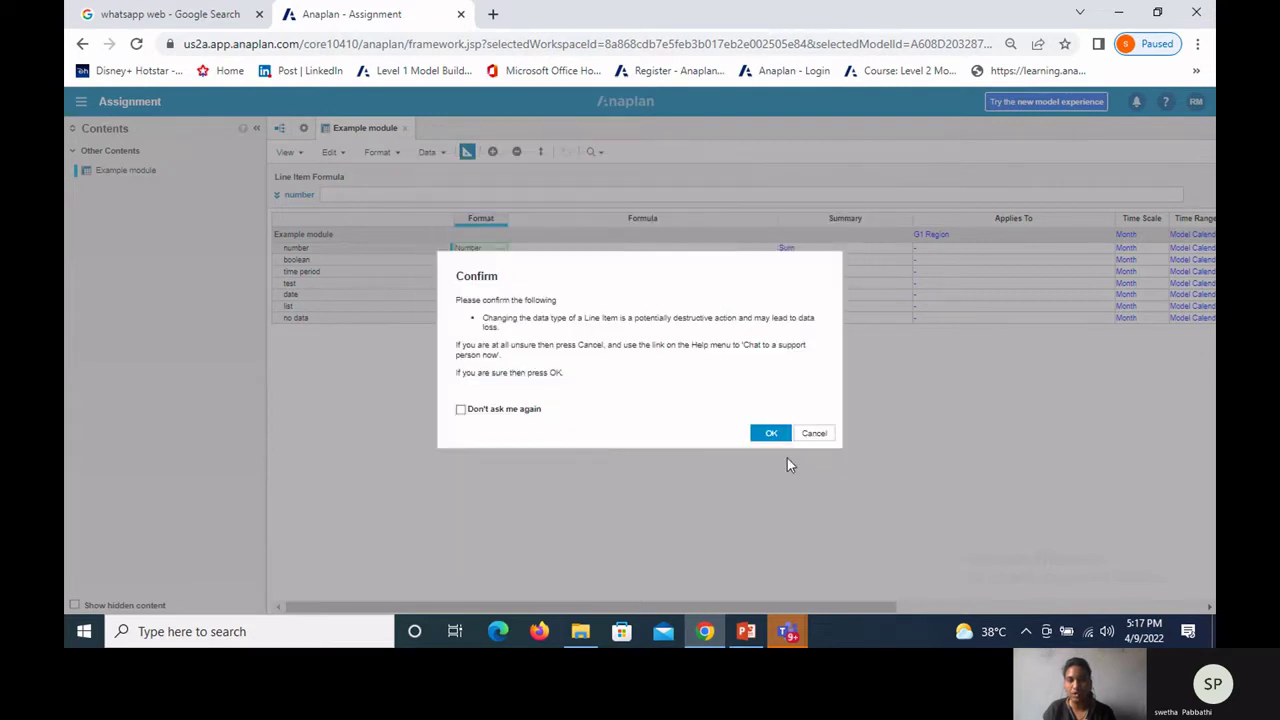
{"action": "left_click", "coordinate": [771, 435]}
Step: Show Example module in grid view and enter 27 for Mar 19 in the number line item
{"action": "left_click", "coordinate": [470, 152]}
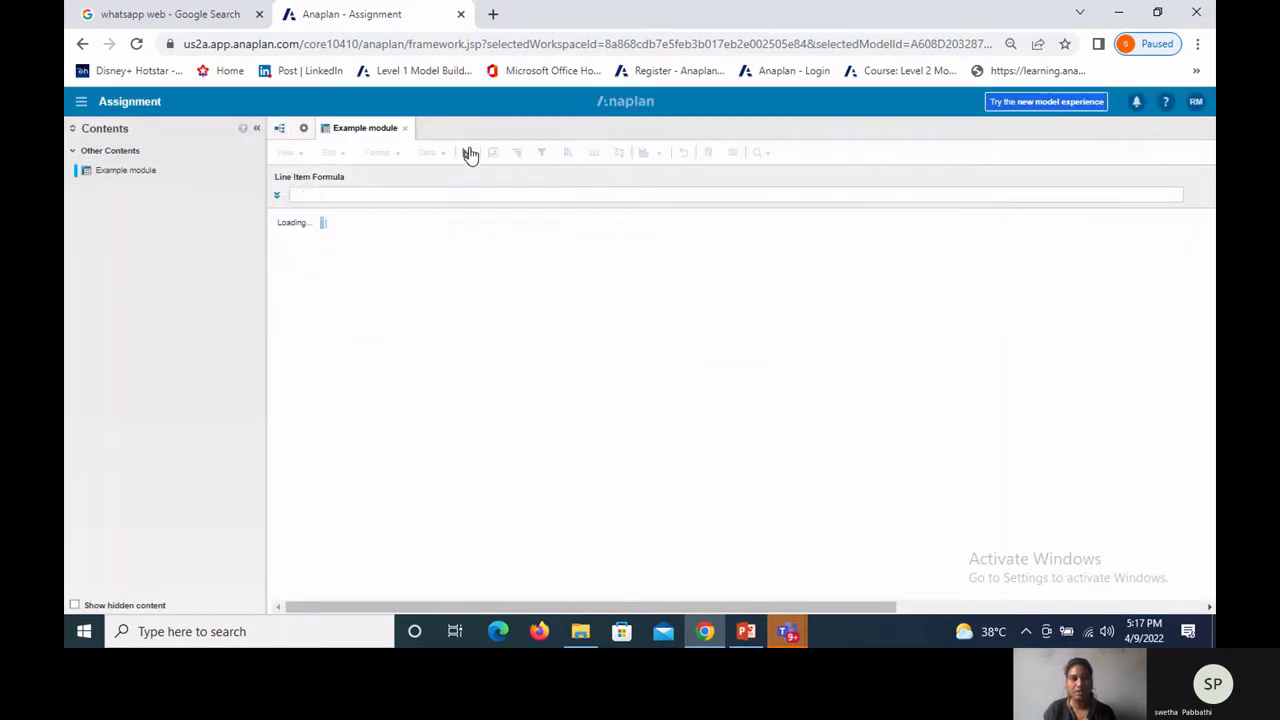
{"action": "left_click", "coordinate": [485, 236]}
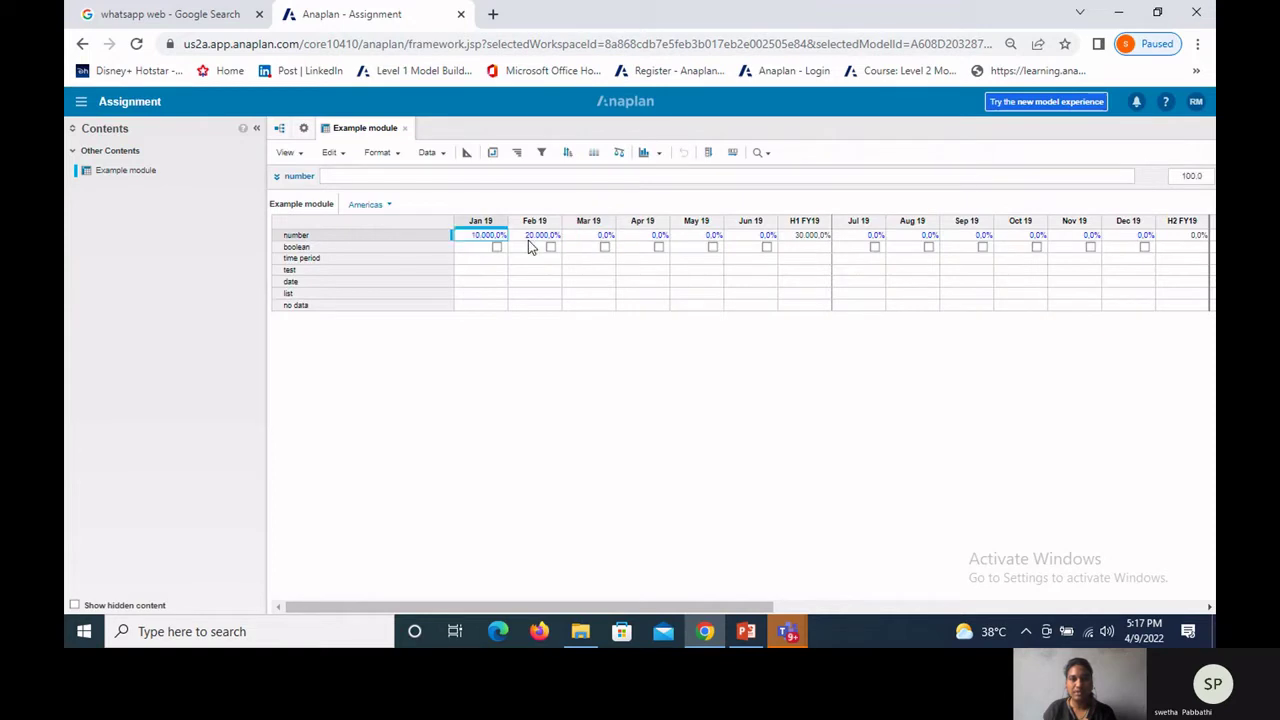
{"action": "left_click", "coordinate": [549, 240]}
{"action": "left_click", "coordinate": [593, 244]}
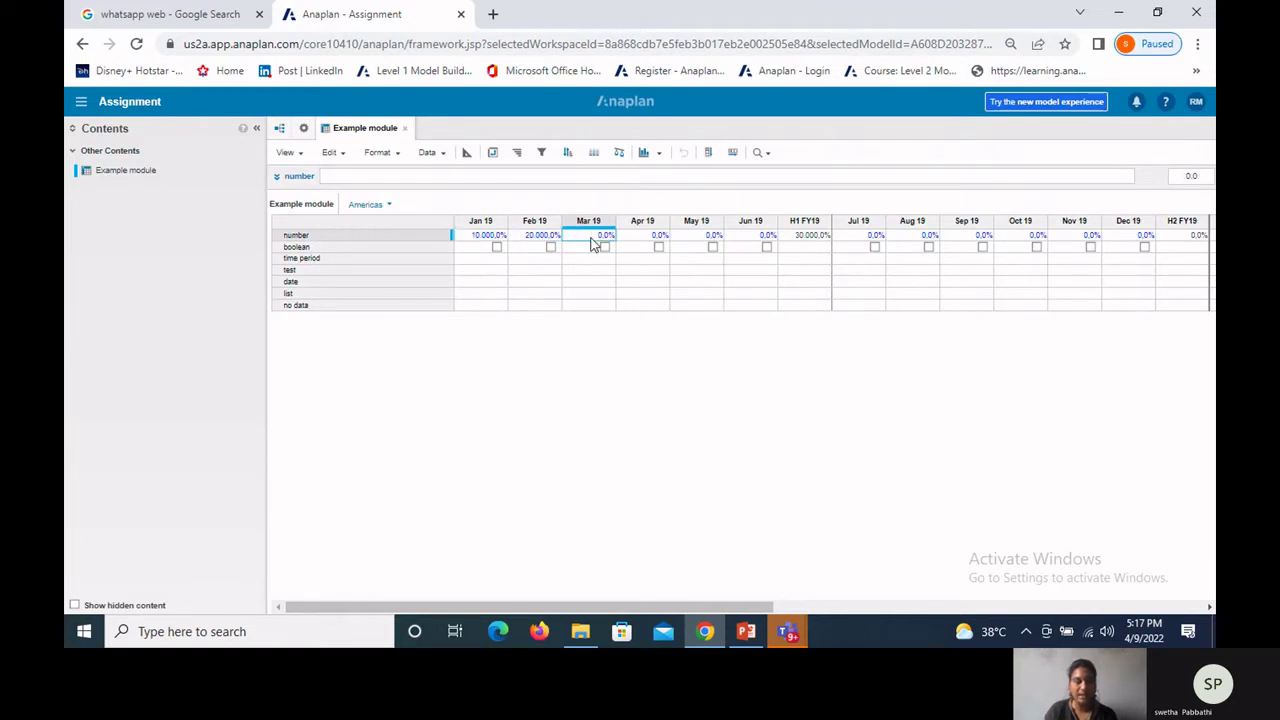
{"action": "type", "text": "27"}
{"action": "key", "text": "Return"}
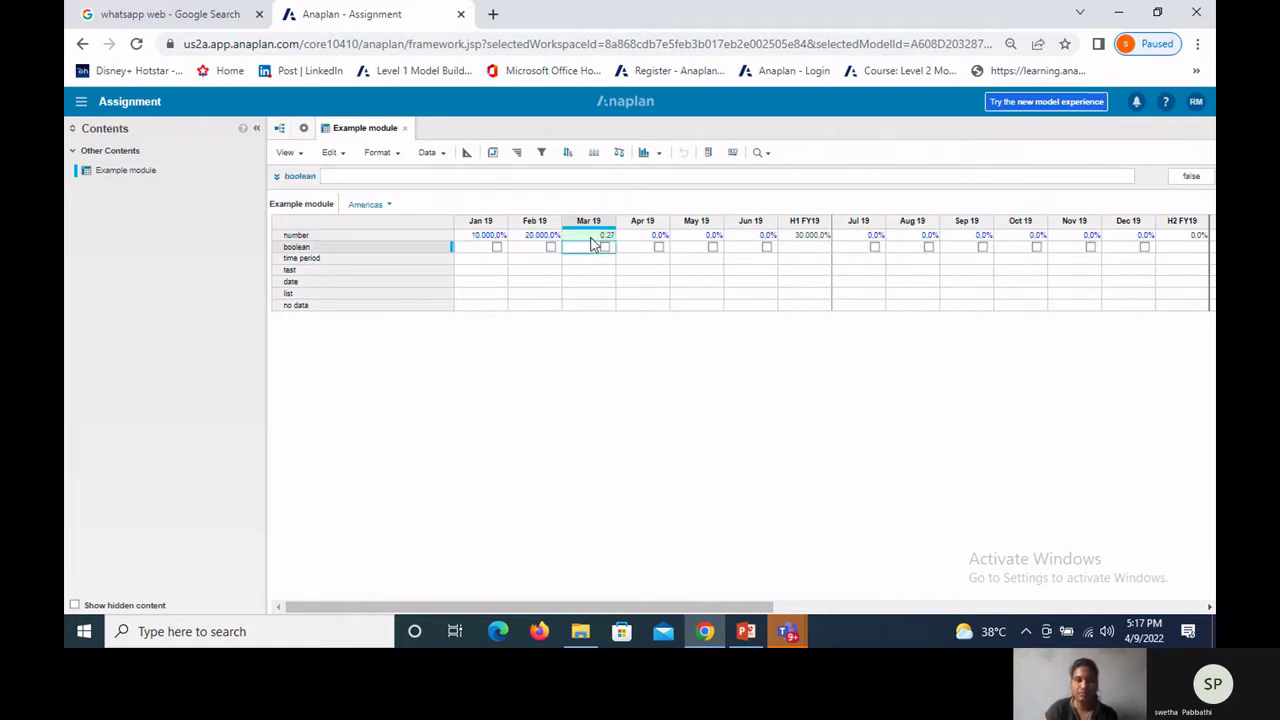
Step: Tick the boolean line item for Jan 19 and clear it again
{"action": "left_click", "coordinate": [338, 250]}
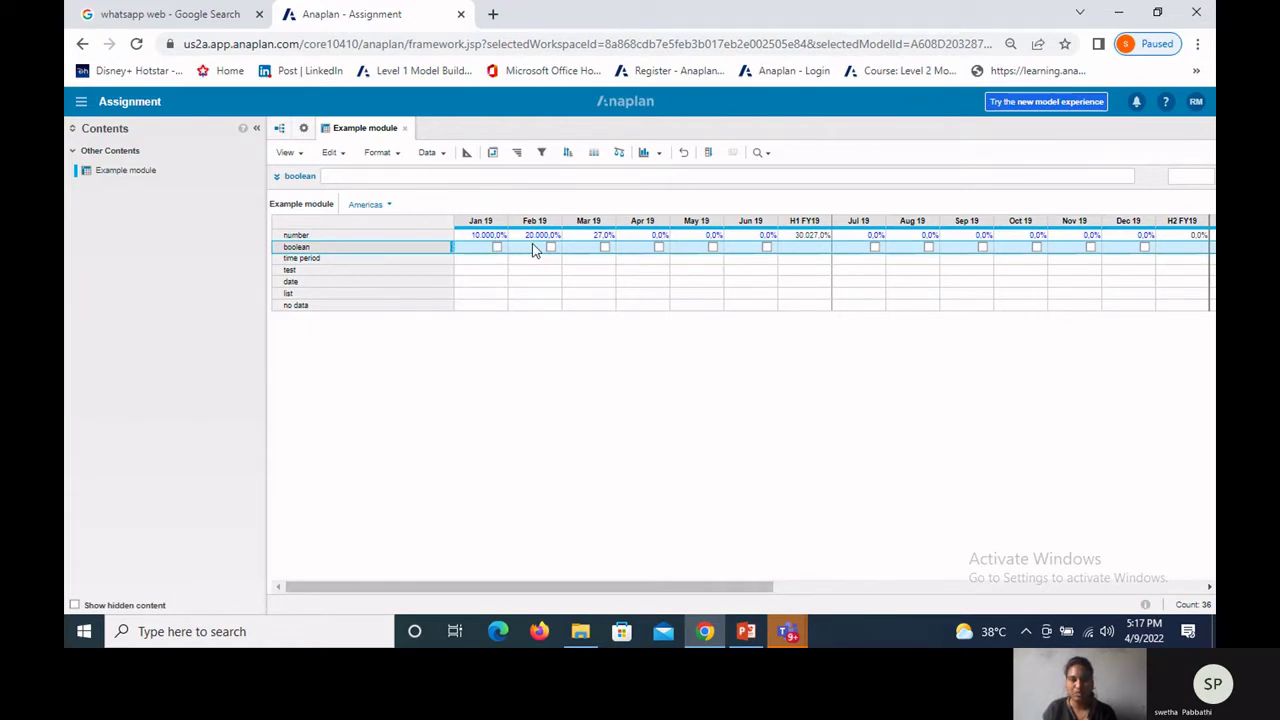
{"action": "left_click", "coordinate": [497, 247]}
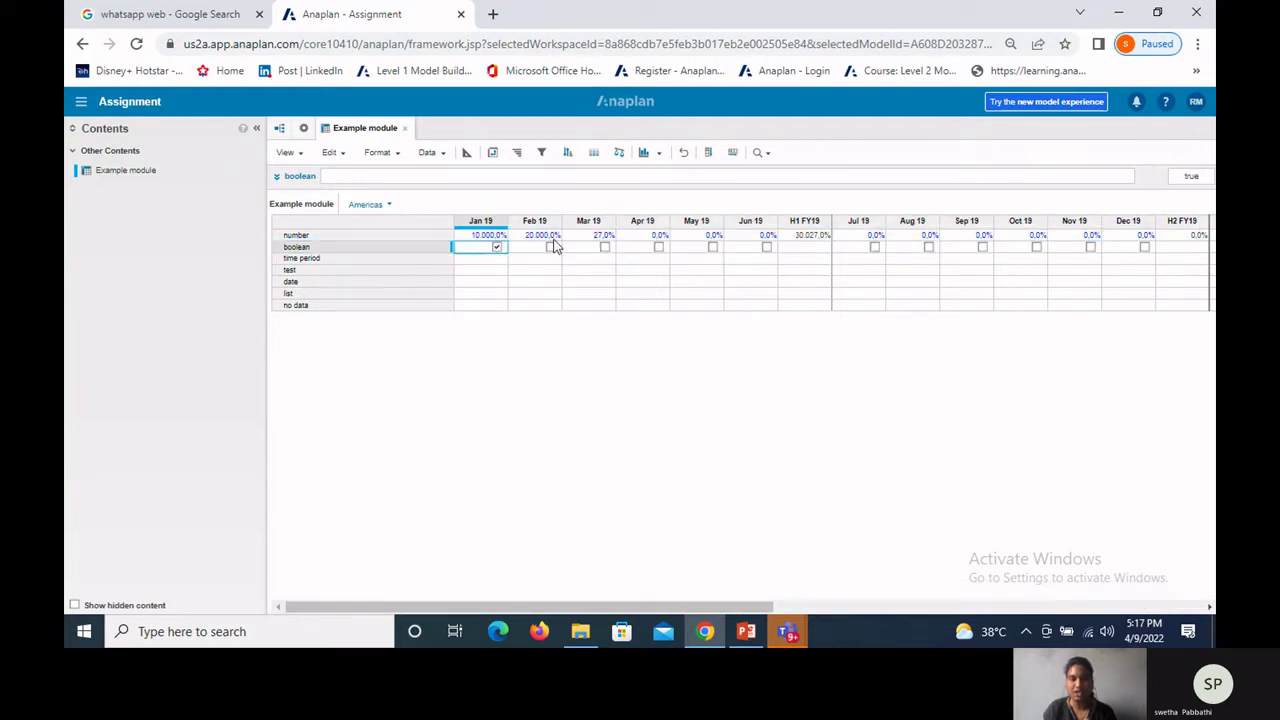
{"action": "left_click", "coordinate": [496, 248]}
Step: Set the boolean line item's formula to TRUE
{"action": "left_click", "coordinate": [375, 174]}
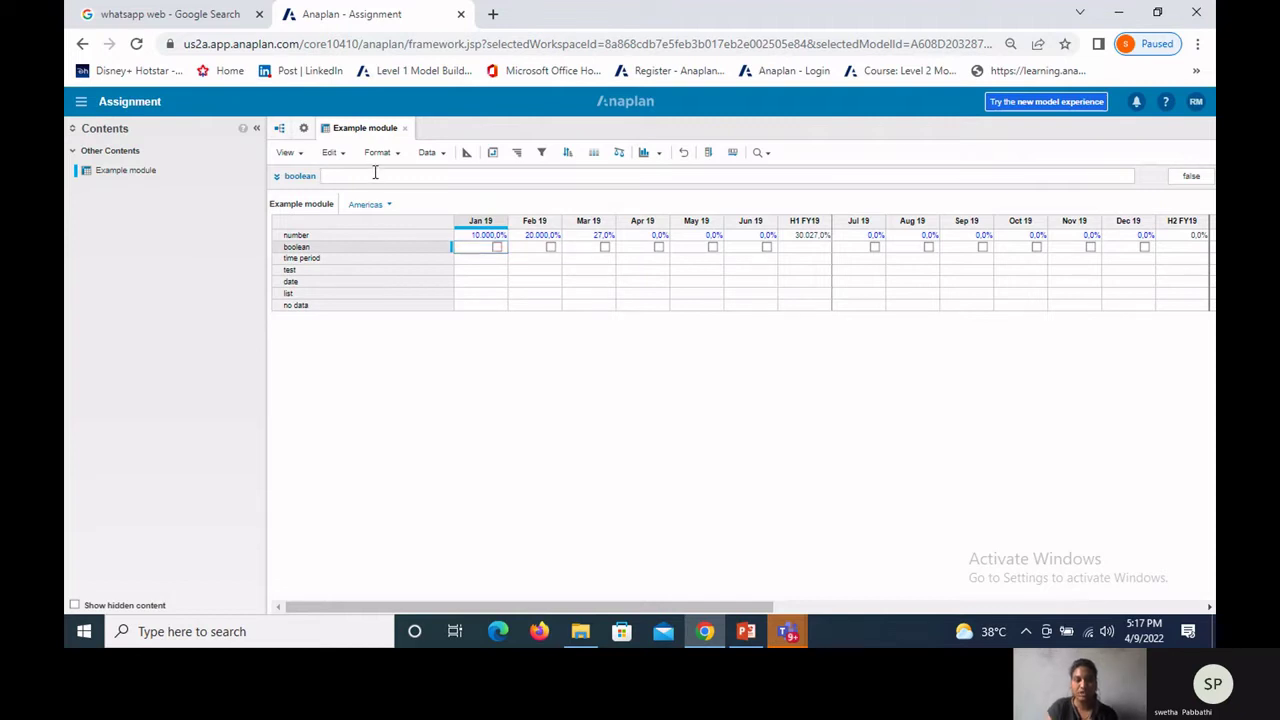
{"action": "type", "text": "("}
{"action": "type", "text": "rue"}
{"action": "key", "text": "Return"}
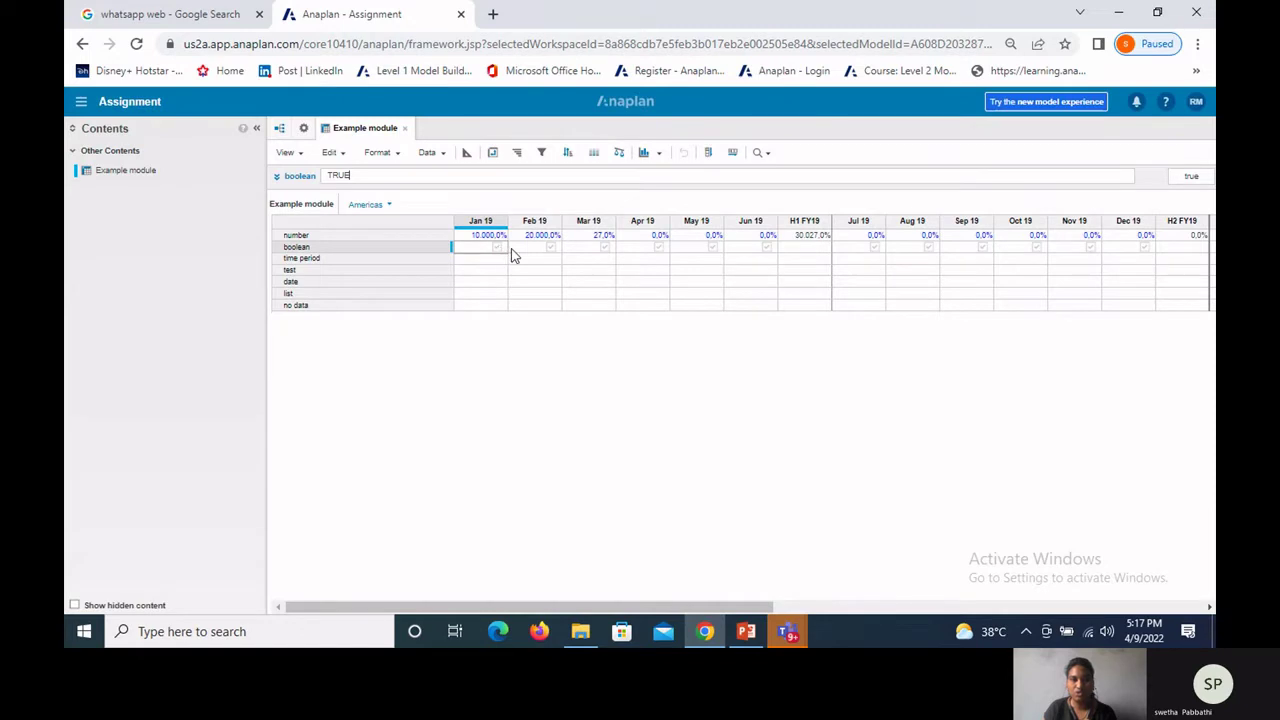
Step: Replace the boolean line item's formula with FALSE
{"action": "left_click", "coordinate": [377, 178]}
{"action": "key", "text": "BackSpace"}
{"action": "key", "text": "BackSpace"}
{"action": "key", "text": "BackSpace"}
{"action": "type", "text": "fa"}
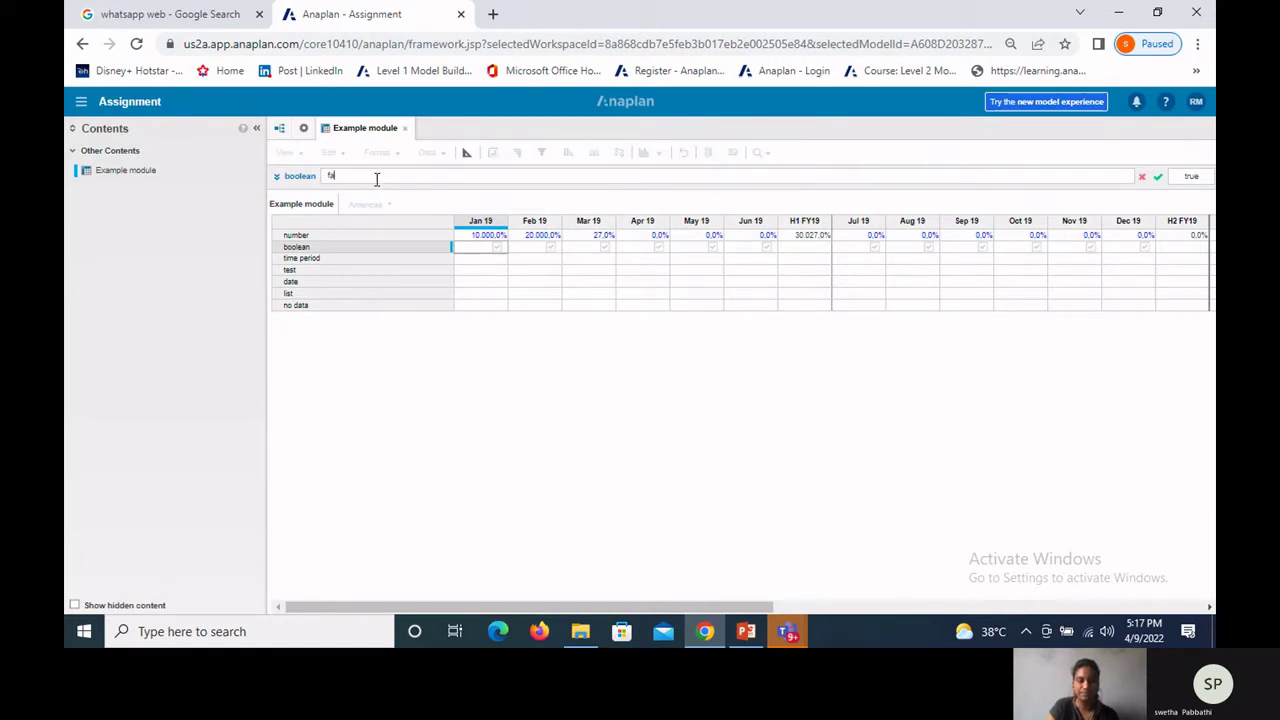
{"action": "type", "text": "lse"}
{"action": "key", "text": "Return"}
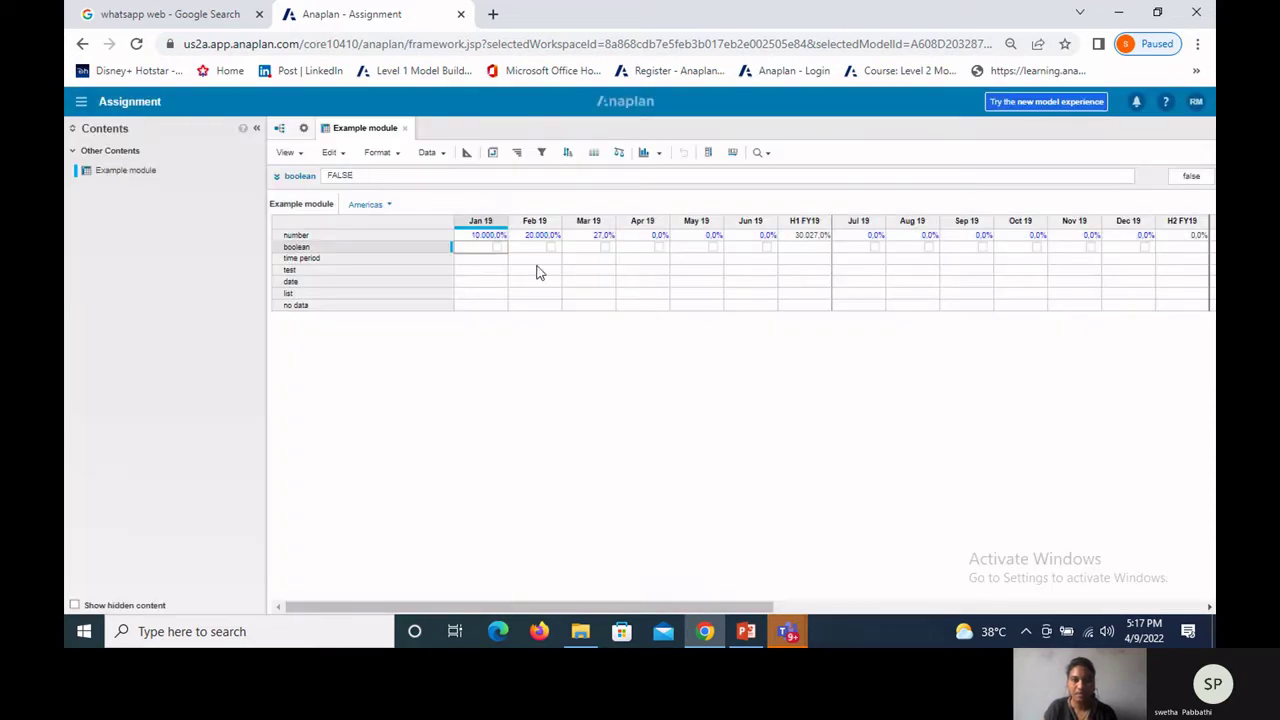
Step: Choose Nov 20 as the time period line item's value for Jan 19
{"action": "left_click", "coordinate": [434, 260]}
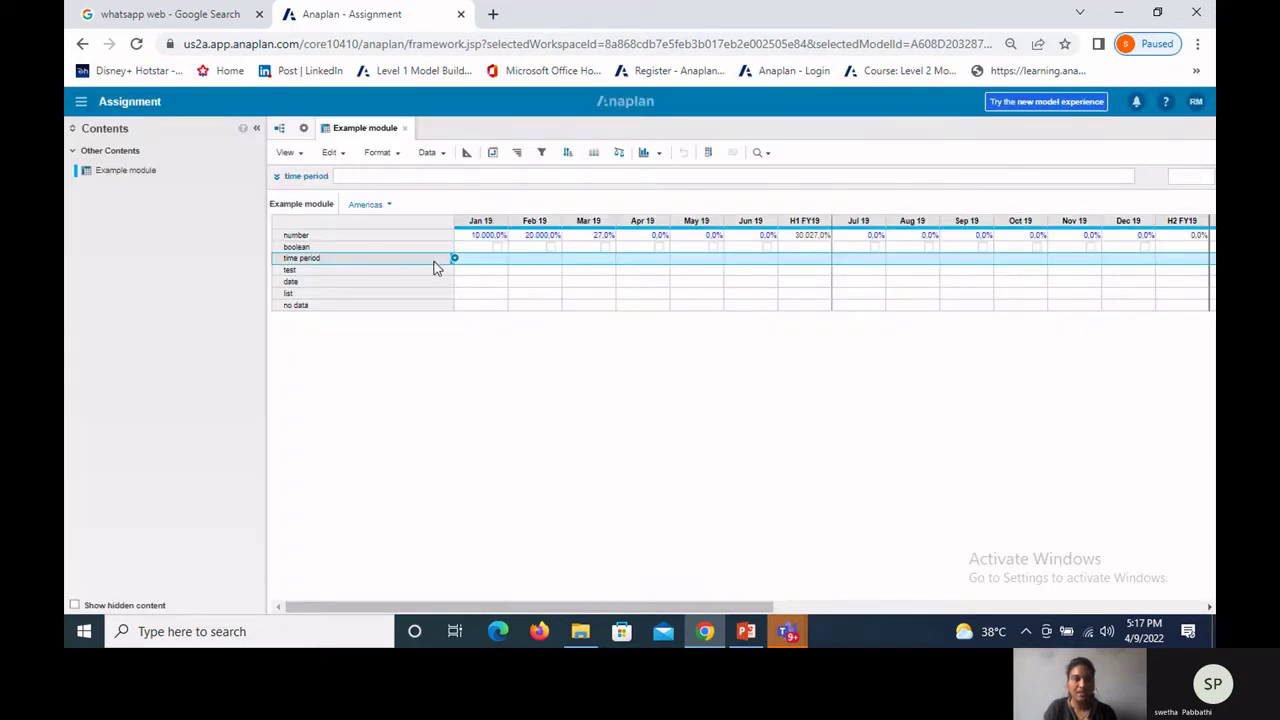
{"action": "left_click", "coordinate": [476, 258]}
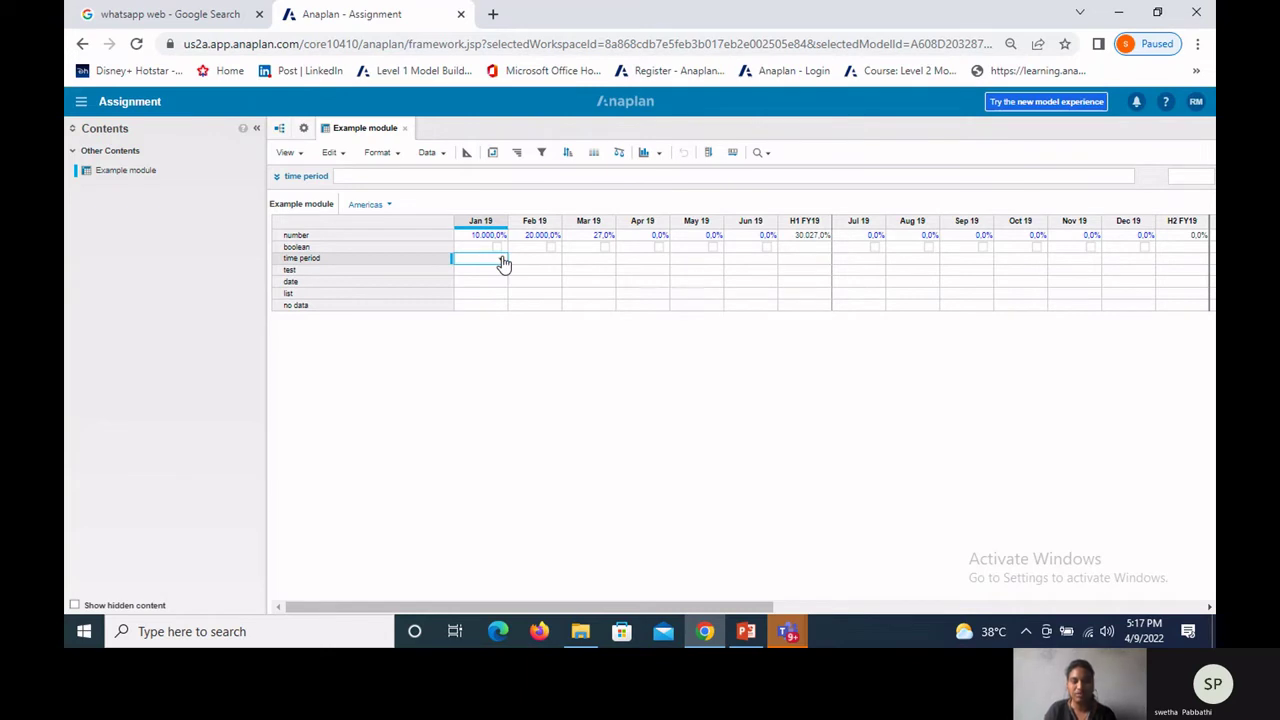
{"action": "double_click", "coordinate": [504, 263]}
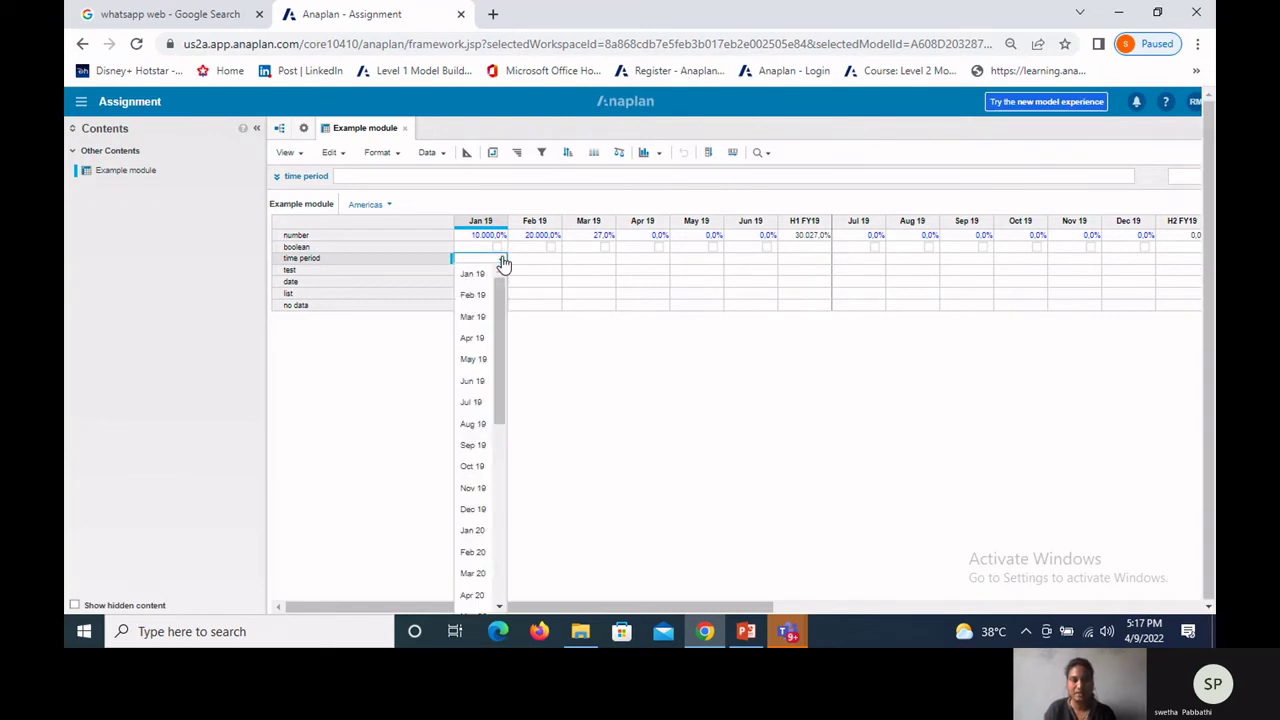
{"action": "scroll", "coordinate": [484, 293], "scroll_direction": "down", "scroll_amount": 5}
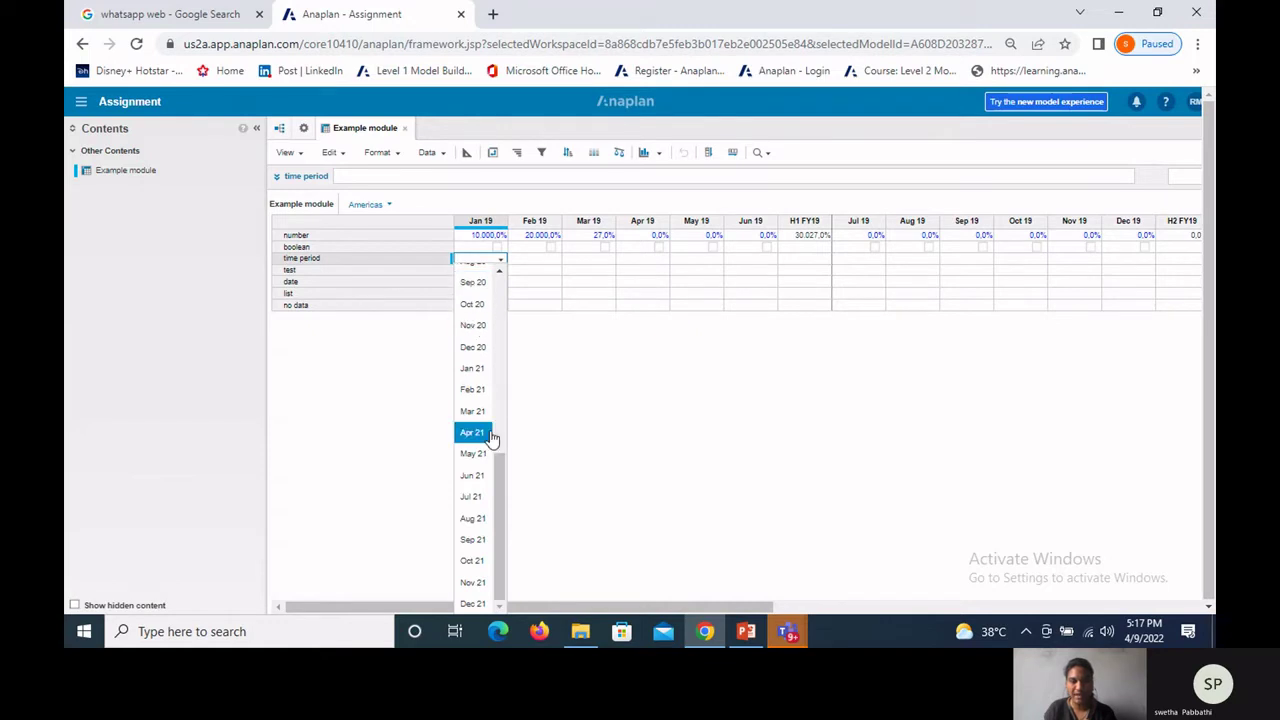
{"action": "left_click", "coordinate": [466, 326]}
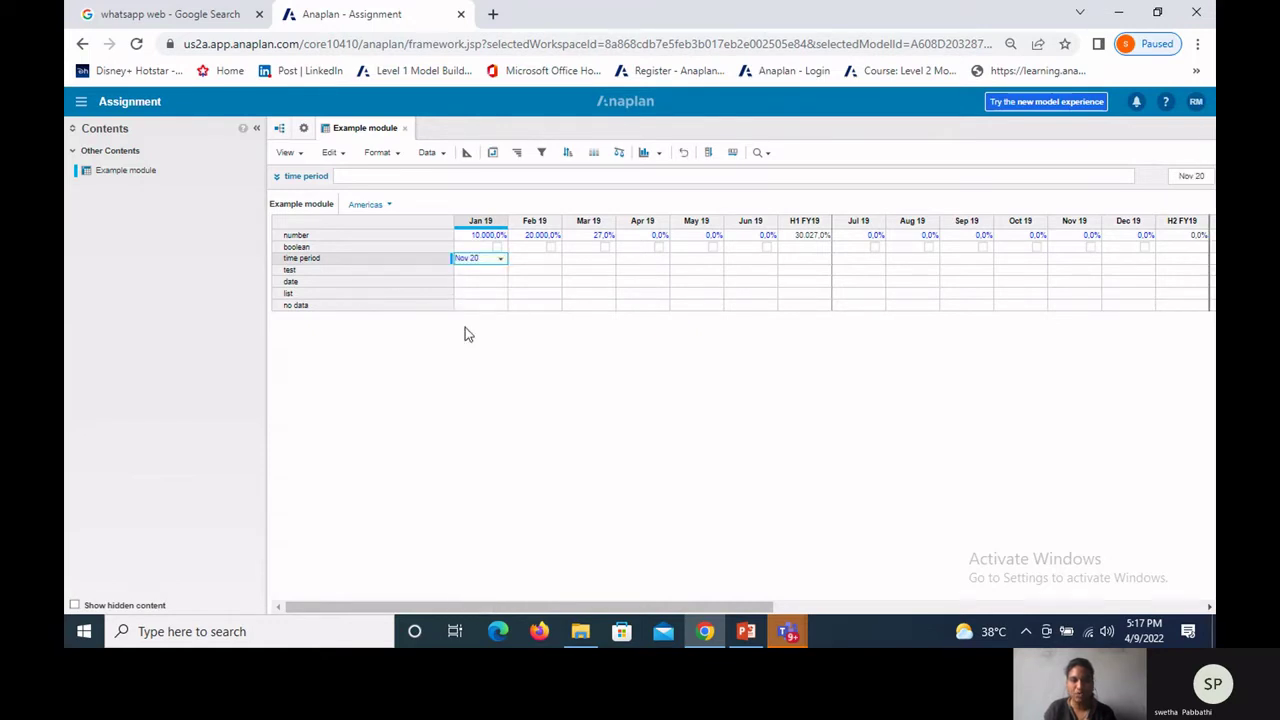
Step: In the blueprint view, change the time period line item's format to Half-Year and accept the data type change
{"action": "left_click", "coordinate": [466, 154]}
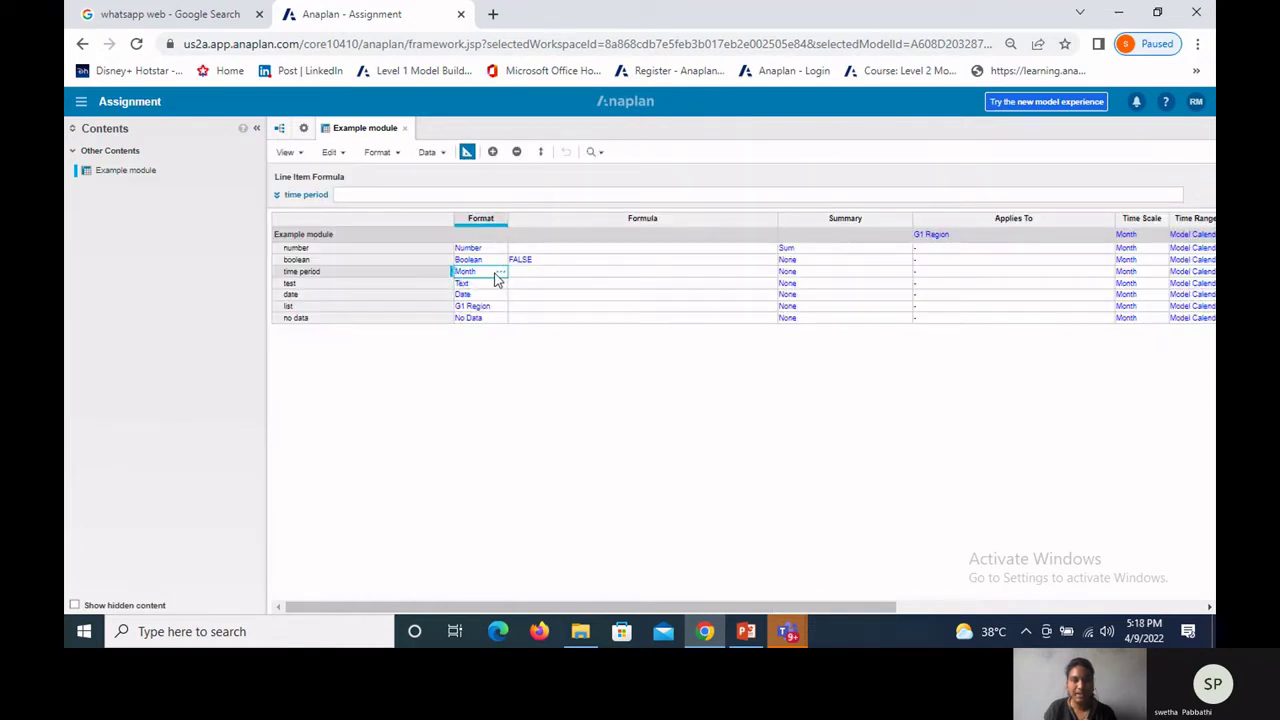
{"action": "left_click", "coordinate": [499, 272]}
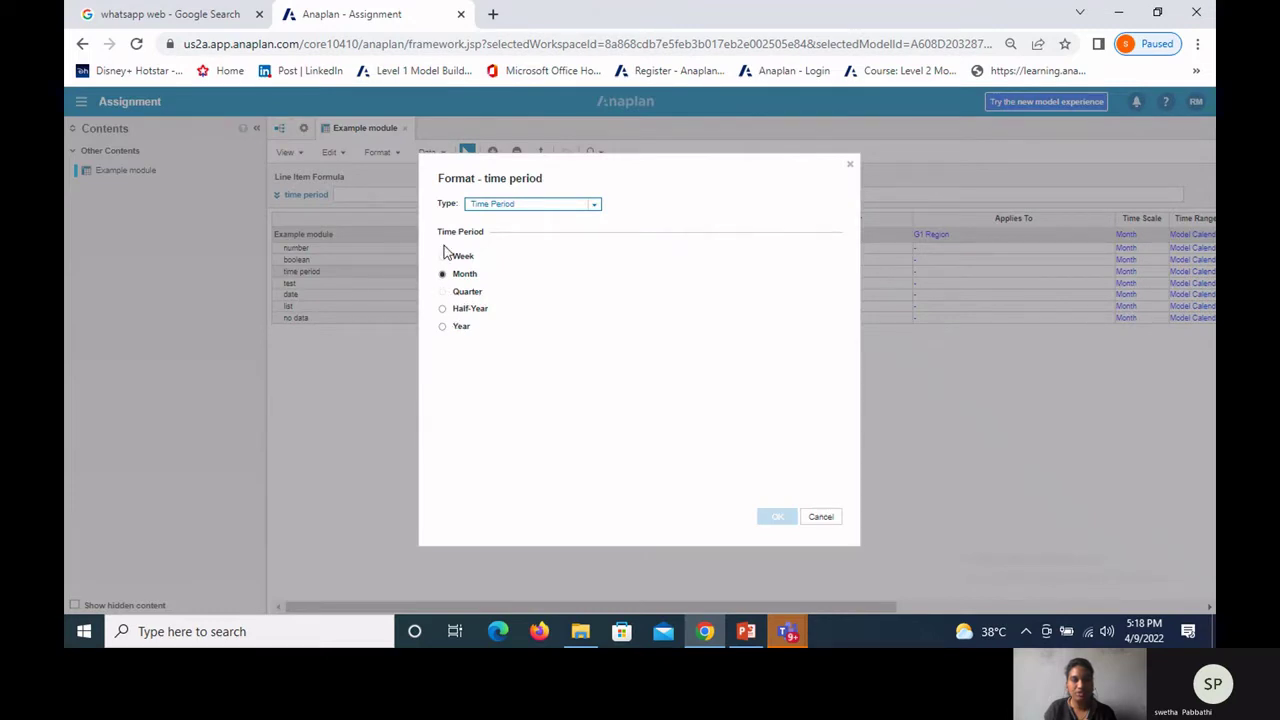
{"action": "left_click", "coordinate": [445, 311]}
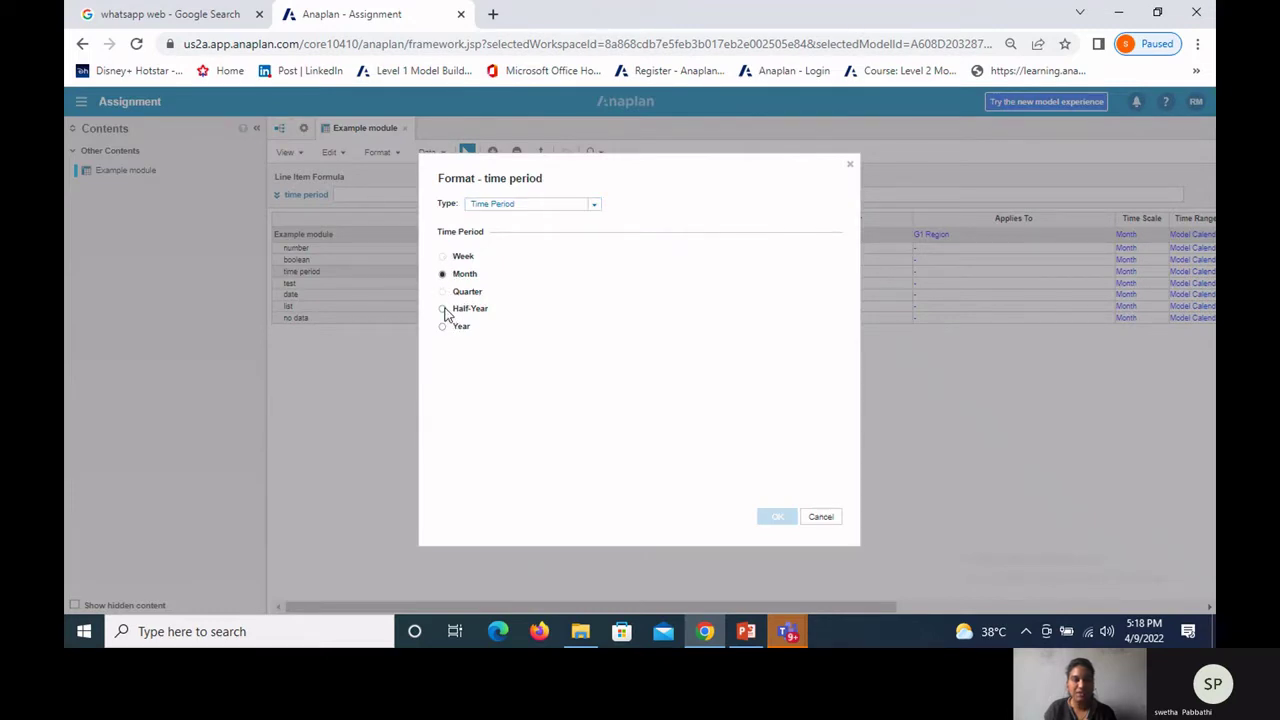
{"action": "left_click", "coordinate": [772, 515]}
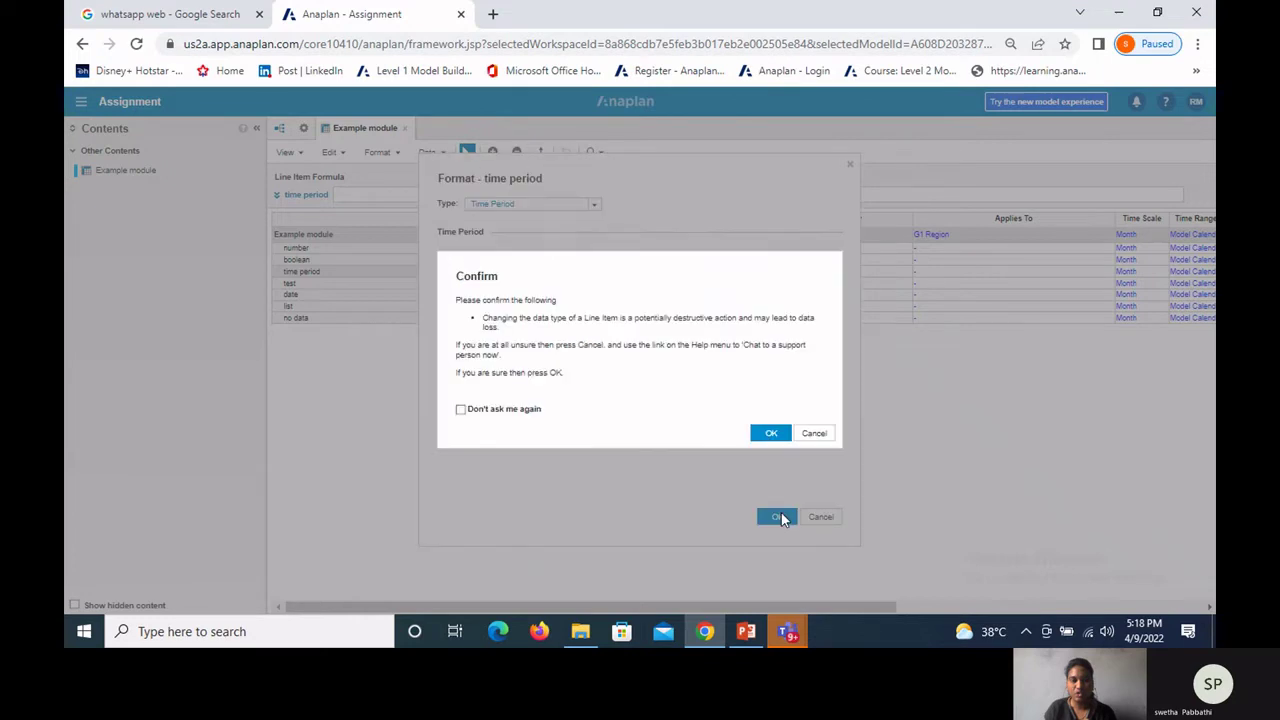
{"action": "left_click", "coordinate": [768, 432]}
Step: Return to the grid view and choose H2 FY19 as the time period line item's value for Jan 19
{"action": "left_click", "coordinate": [466, 152]}
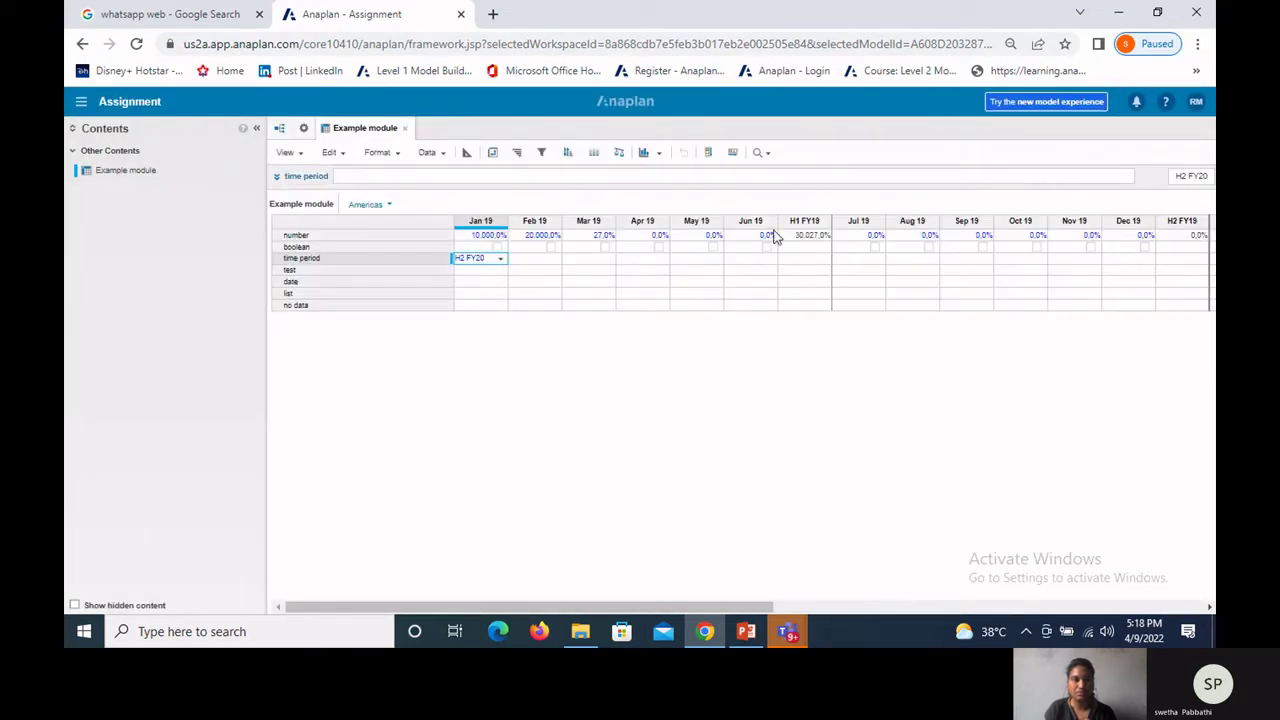
{"action": "left_click", "coordinate": [500, 259]}
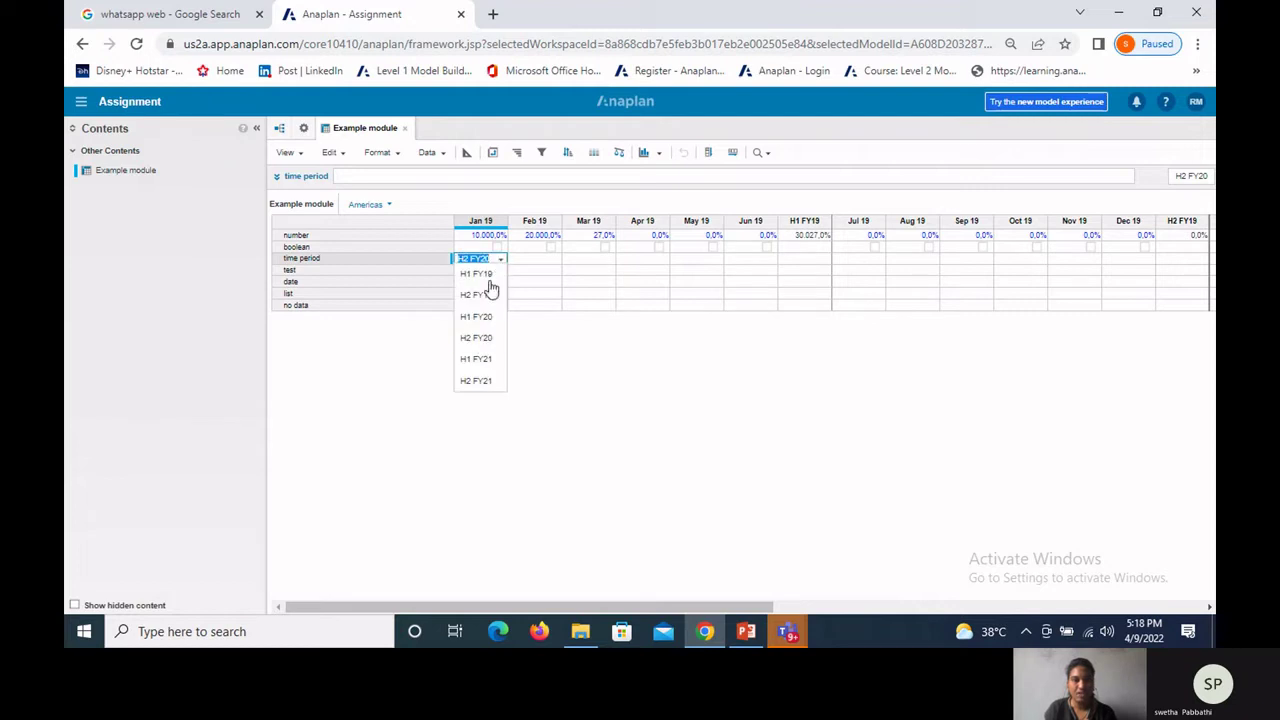
{"action": "left_click", "coordinate": [489, 302]}
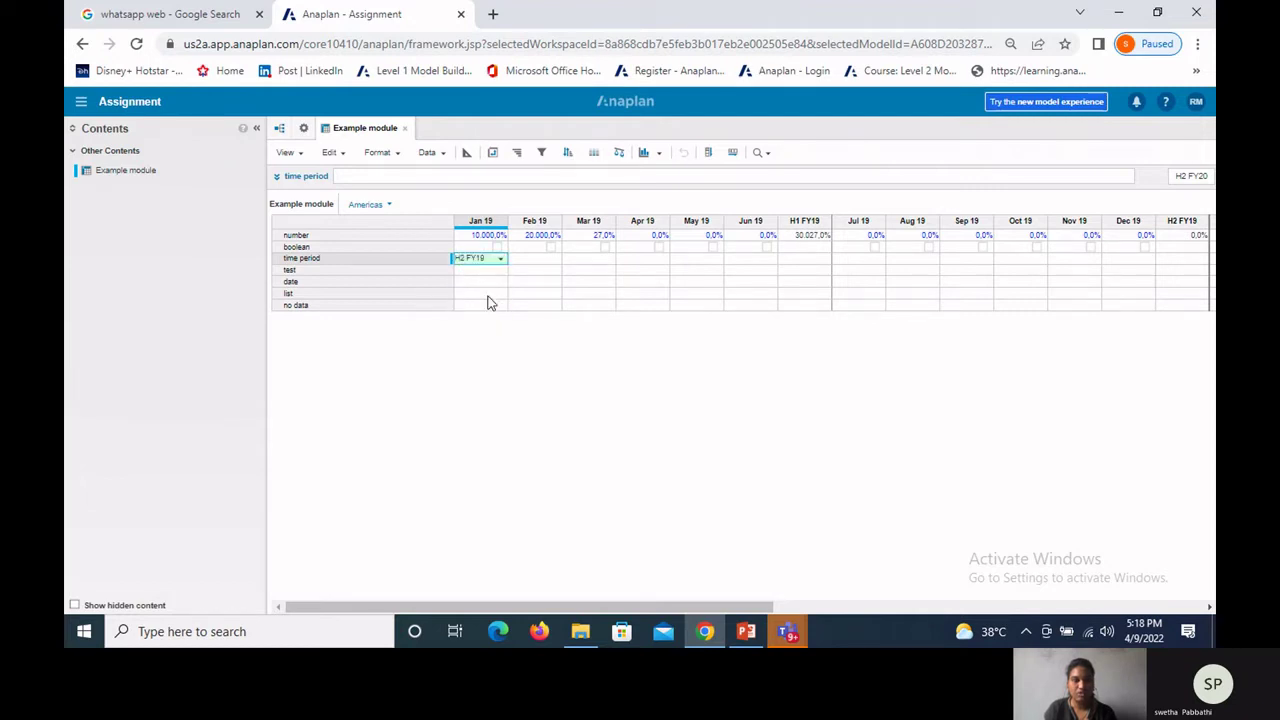
{"action": "left_click", "coordinate": [502, 260]}
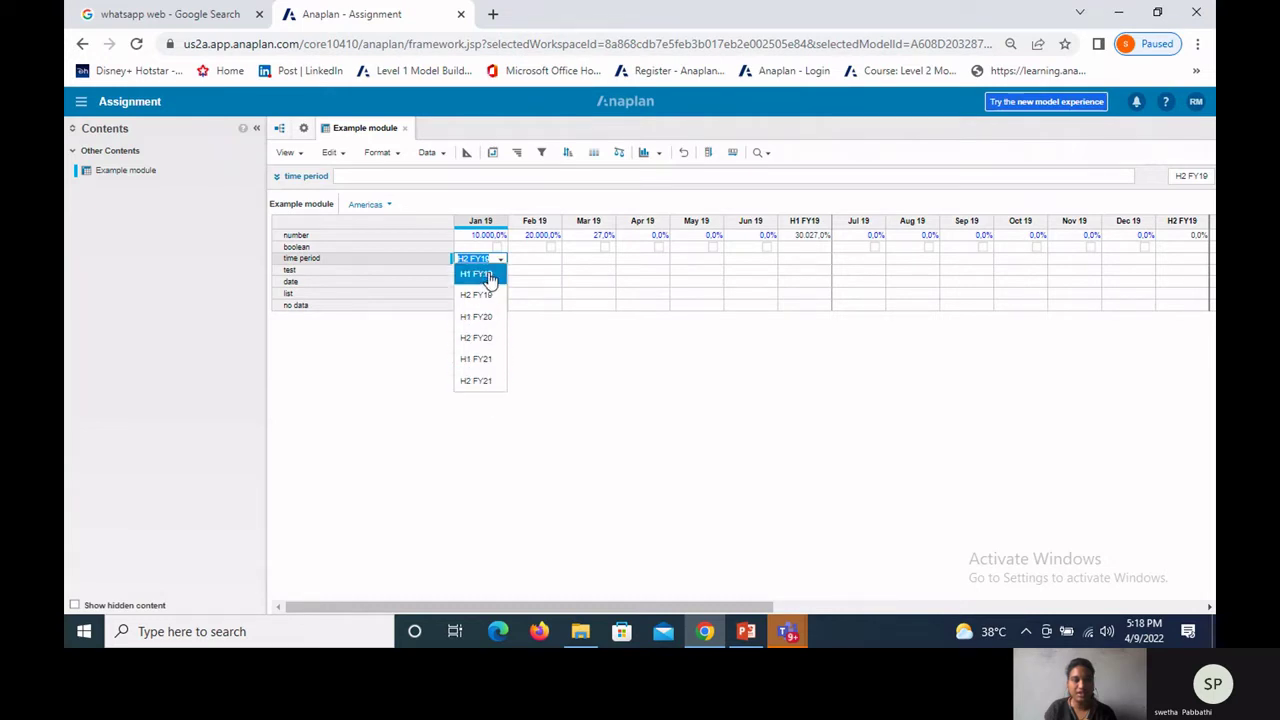
{"action": "key", "text": "Escape"}
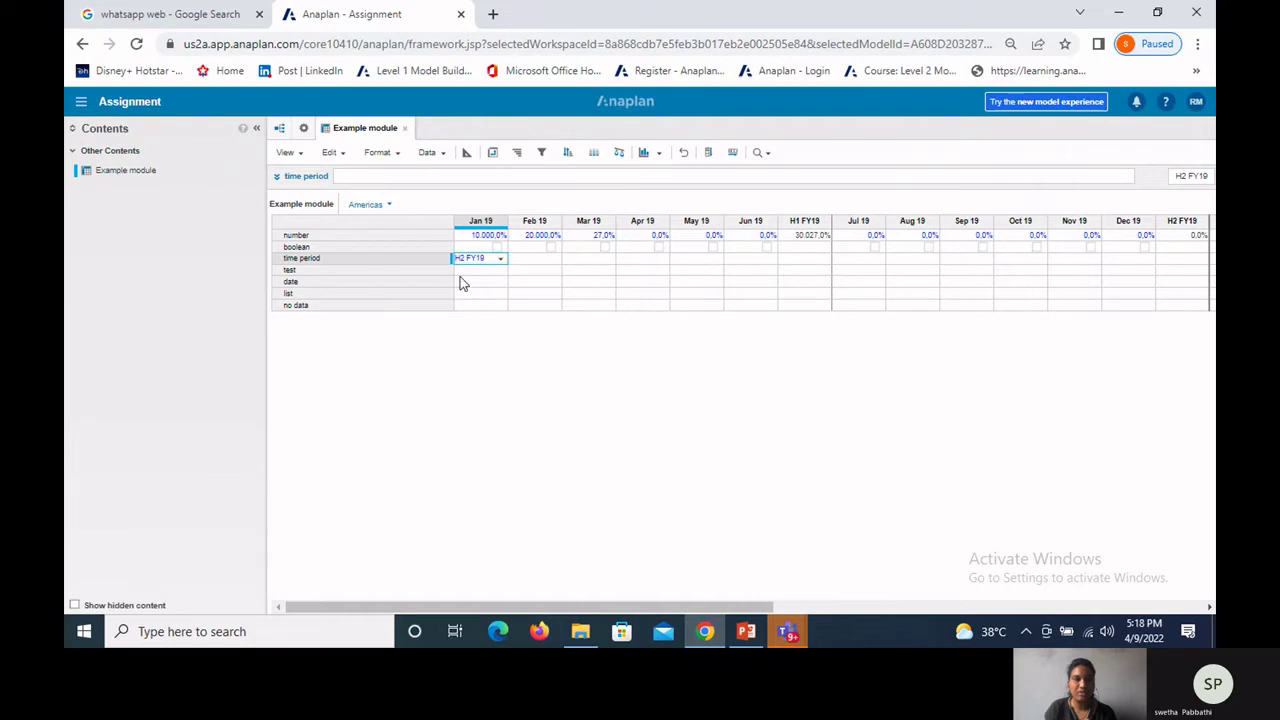
Step: Fill the test line item with 100 for Jan 19 and anaplan for Feb 19
{"action": "left_click", "coordinate": [402, 272]}
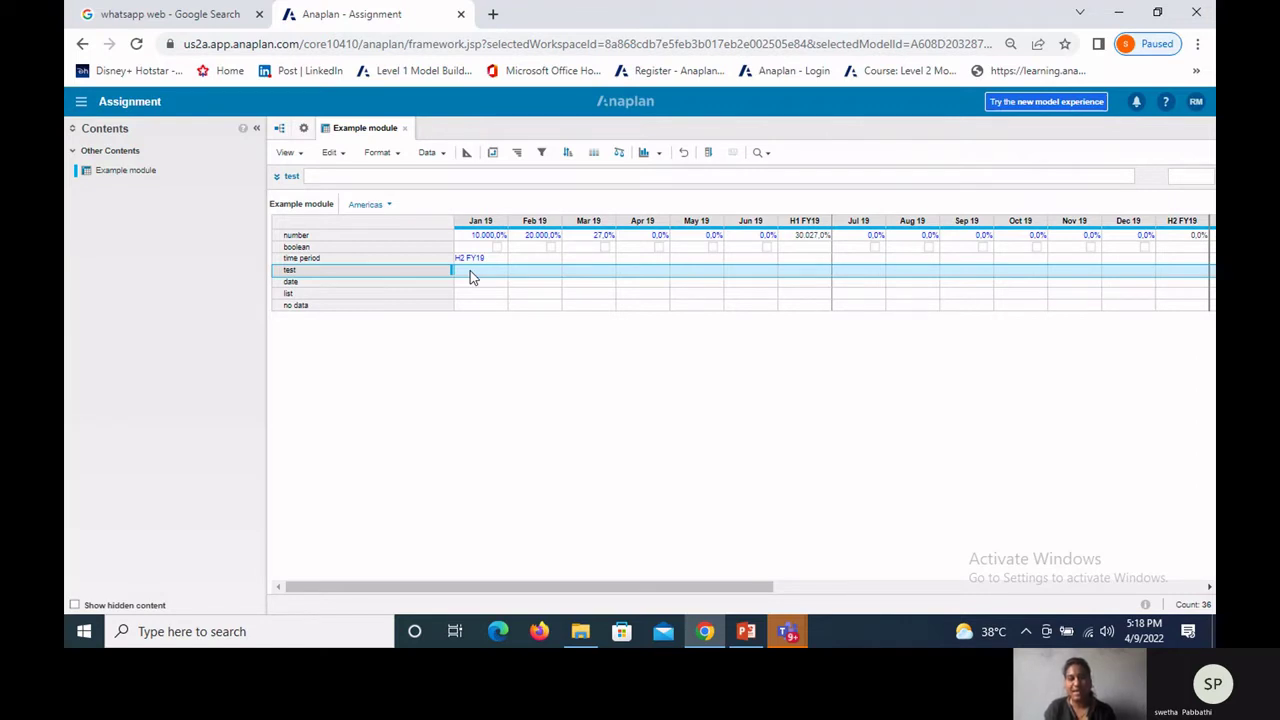
{"action": "left_click", "coordinate": [470, 272]}
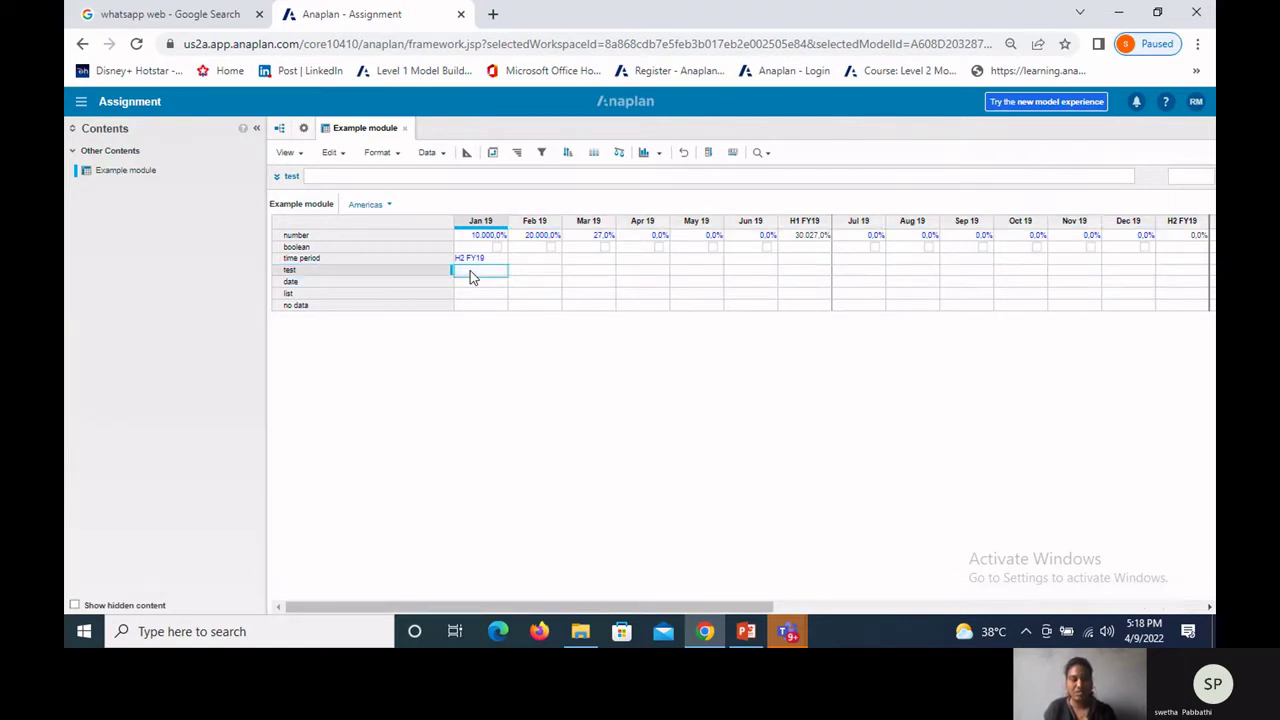
{"action": "type", "text": "100"}
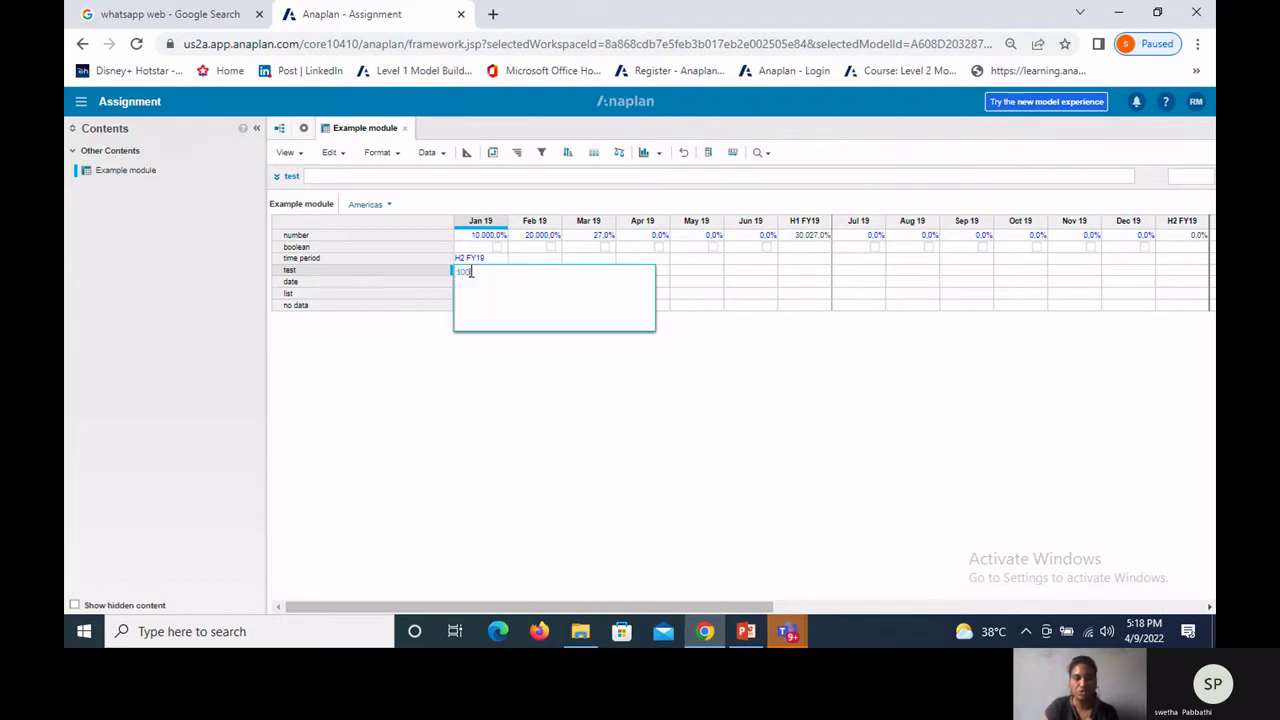
{"action": "key", "text": "Return"}
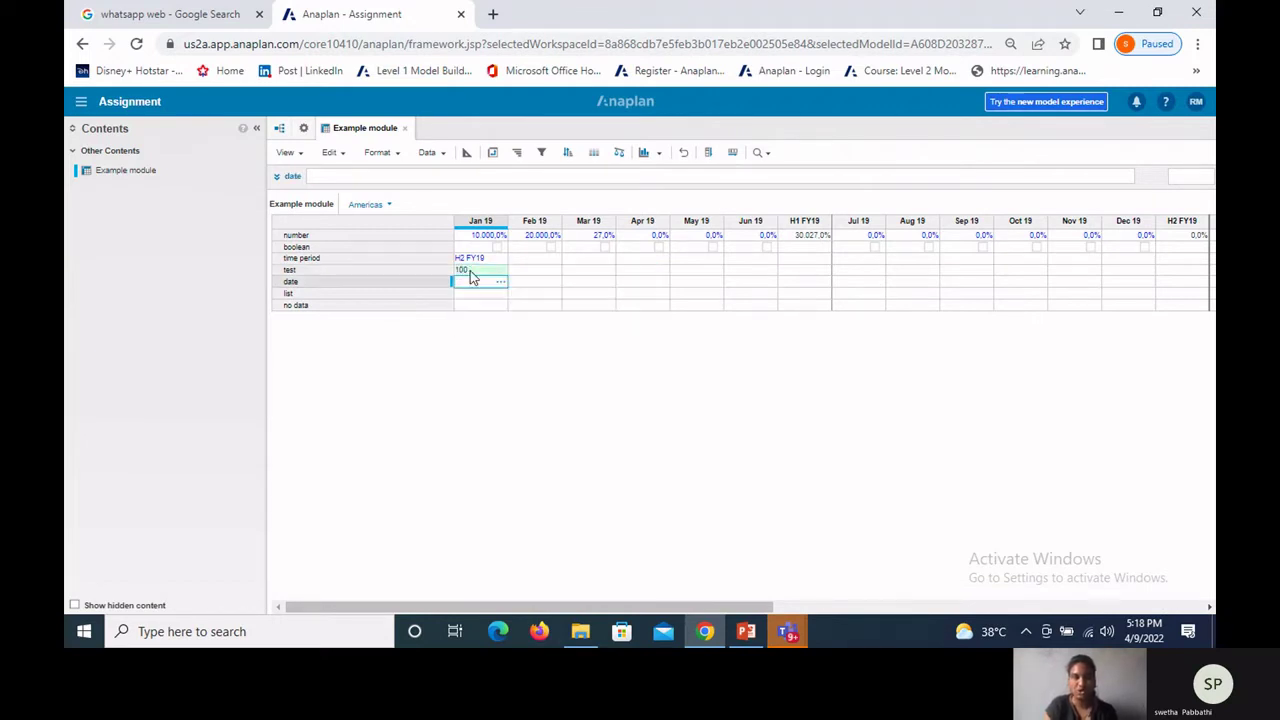
{"action": "left_click", "coordinate": [520, 272]}
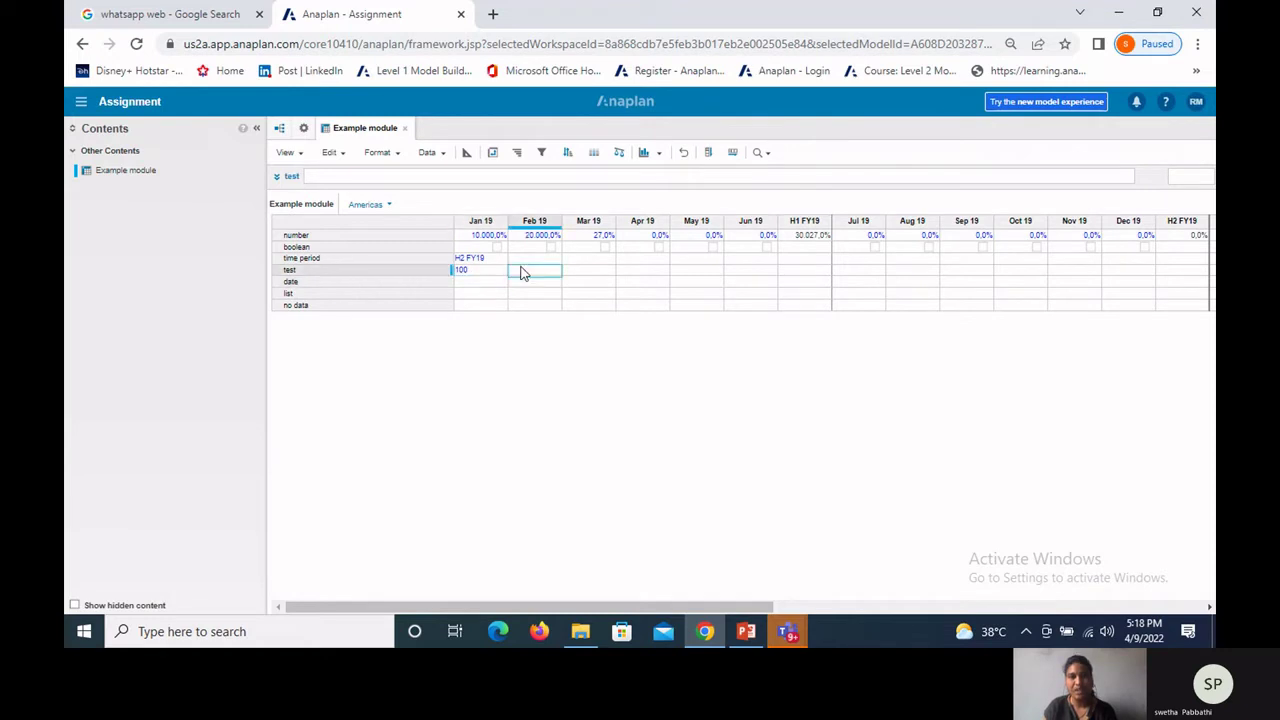
{"action": "type", "text": "ar"}
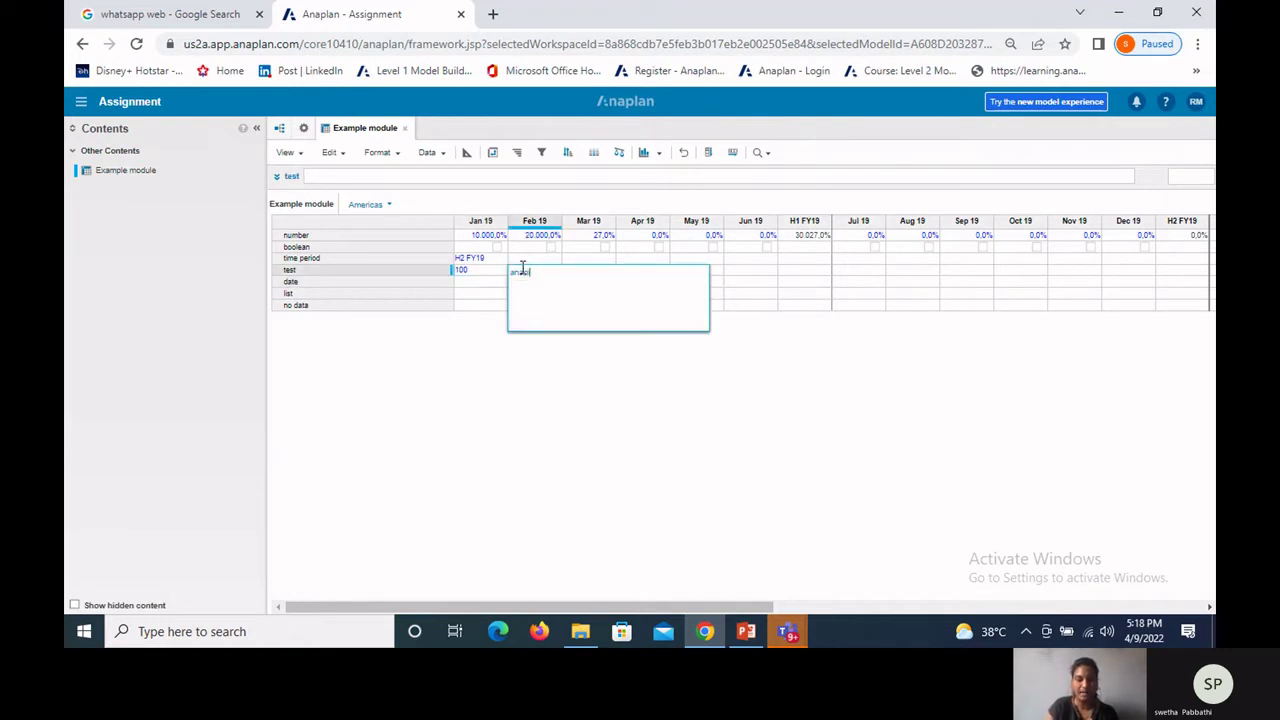
{"action": "type", "text": "aplan"}
{"action": "key", "text": "Return"}
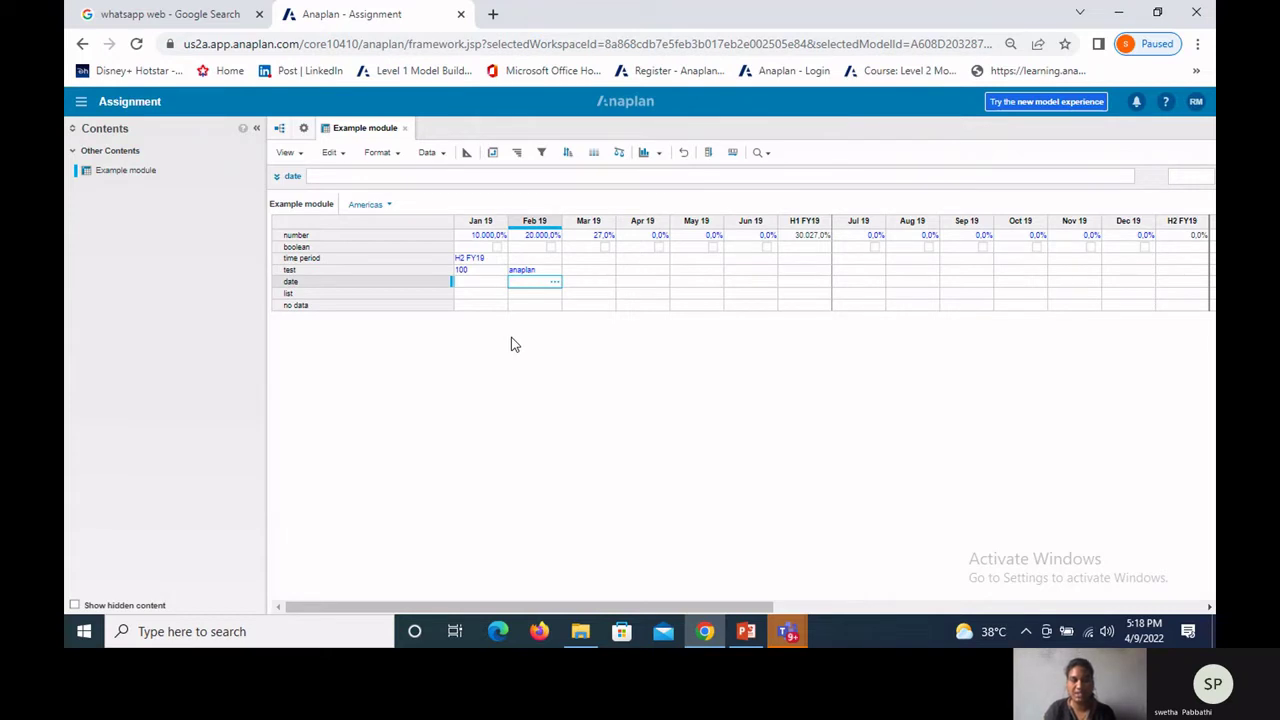
Step: Set the date line item's Jan 19 value to 14 March 2024 using the calendar
{"action": "left_click", "coordinate": [355, 283]}
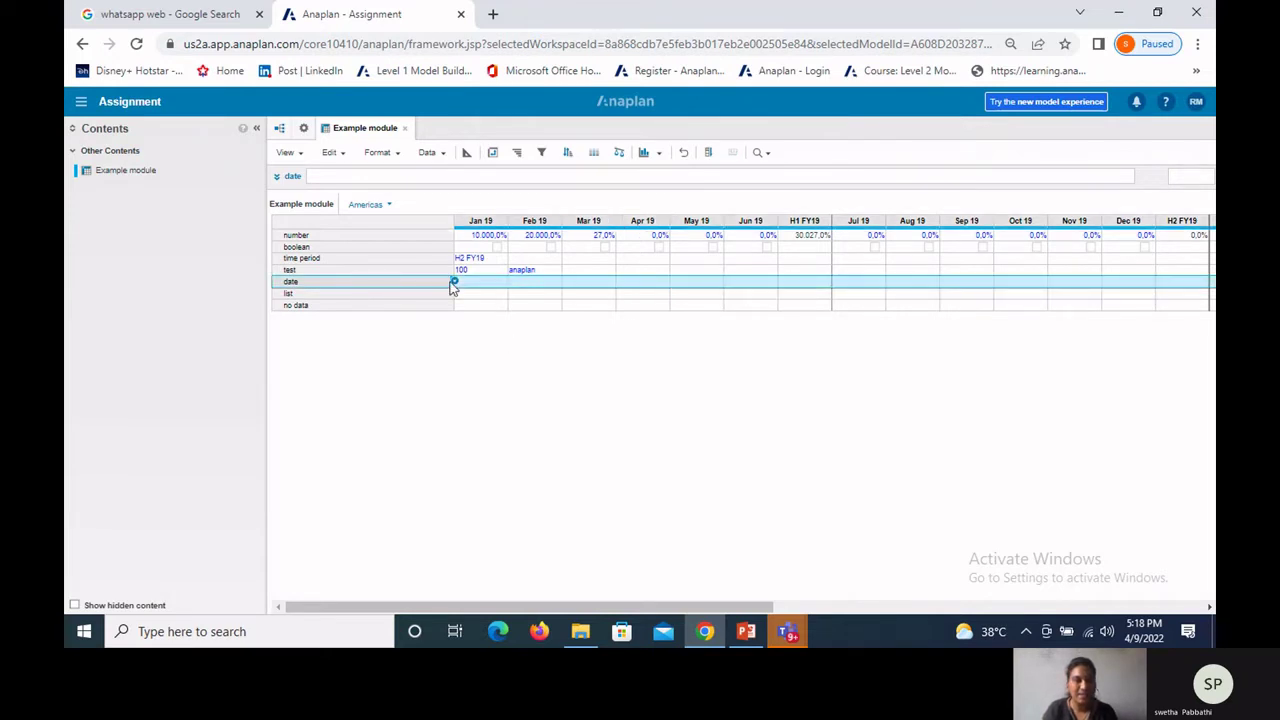
{"action": "left_click", "coordinate": [478, 284]}
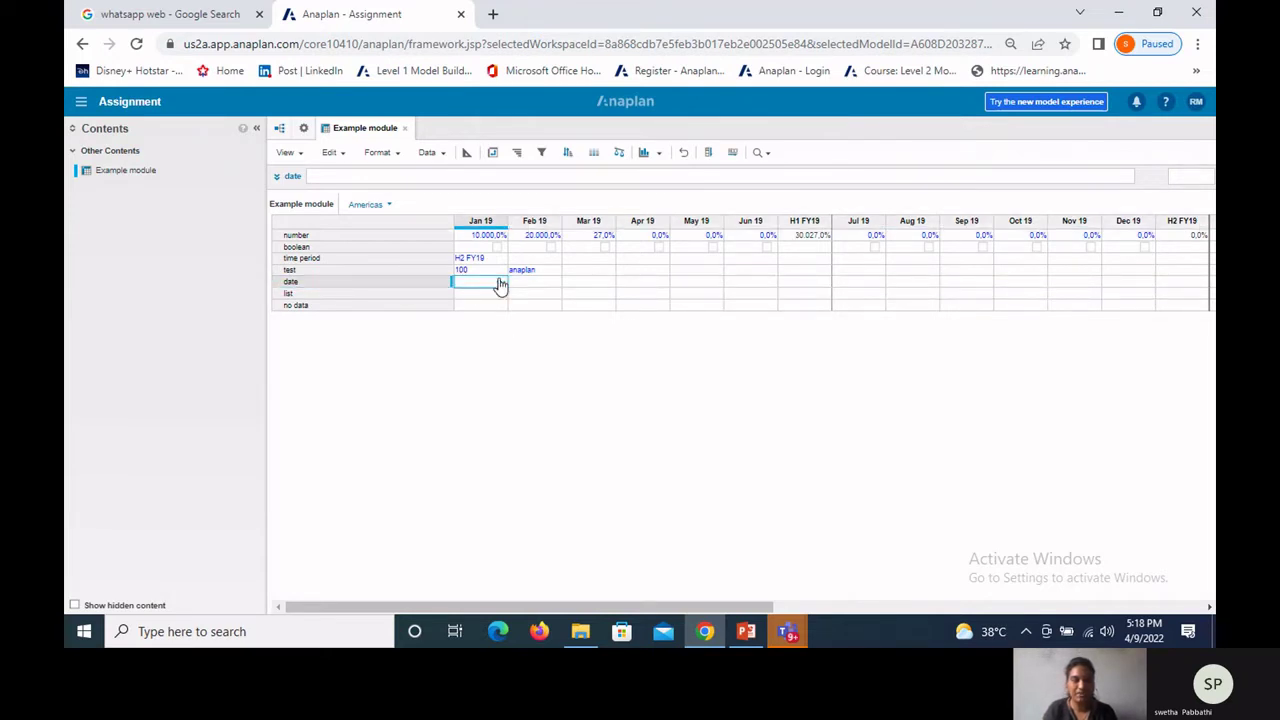
{"action": "double_click", "coordinate": [500, 283]}
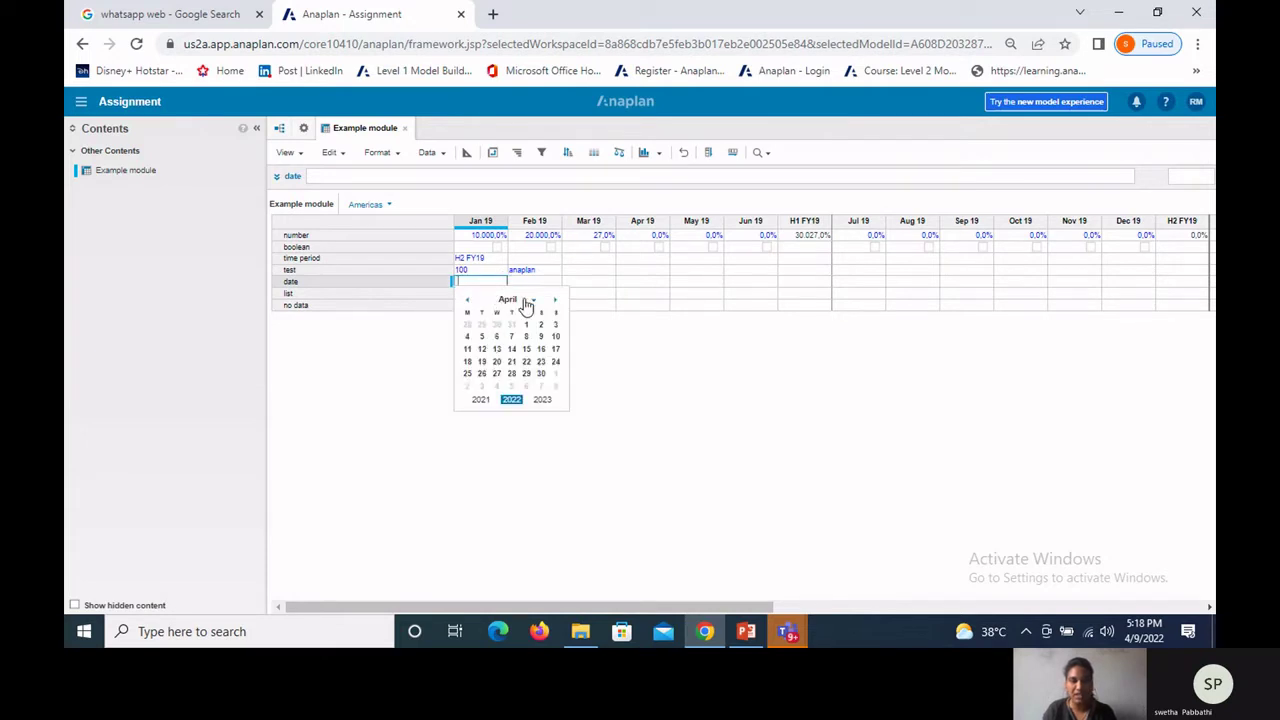
{"action": "left_click", "coordinate": [542, 399]}
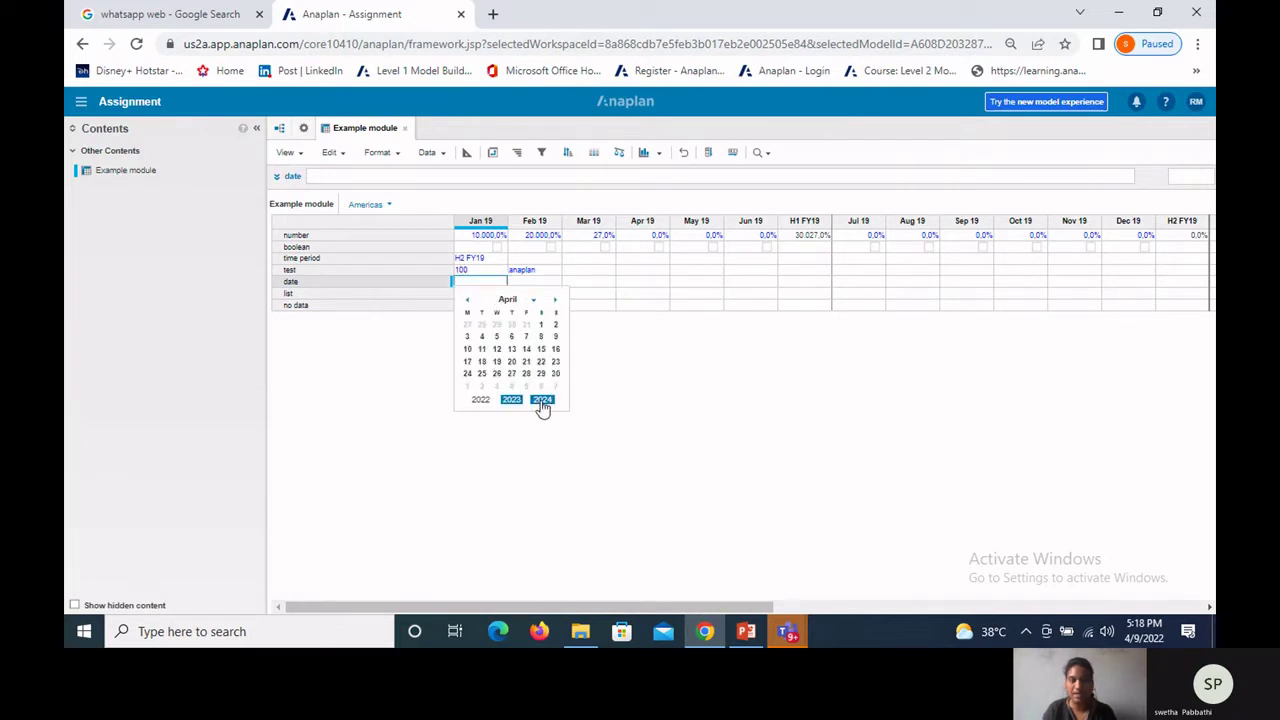
{"action": "left_click", "coordinate": [542, 400]}
{"action": "left_click", "coordinate": [533, 299]}
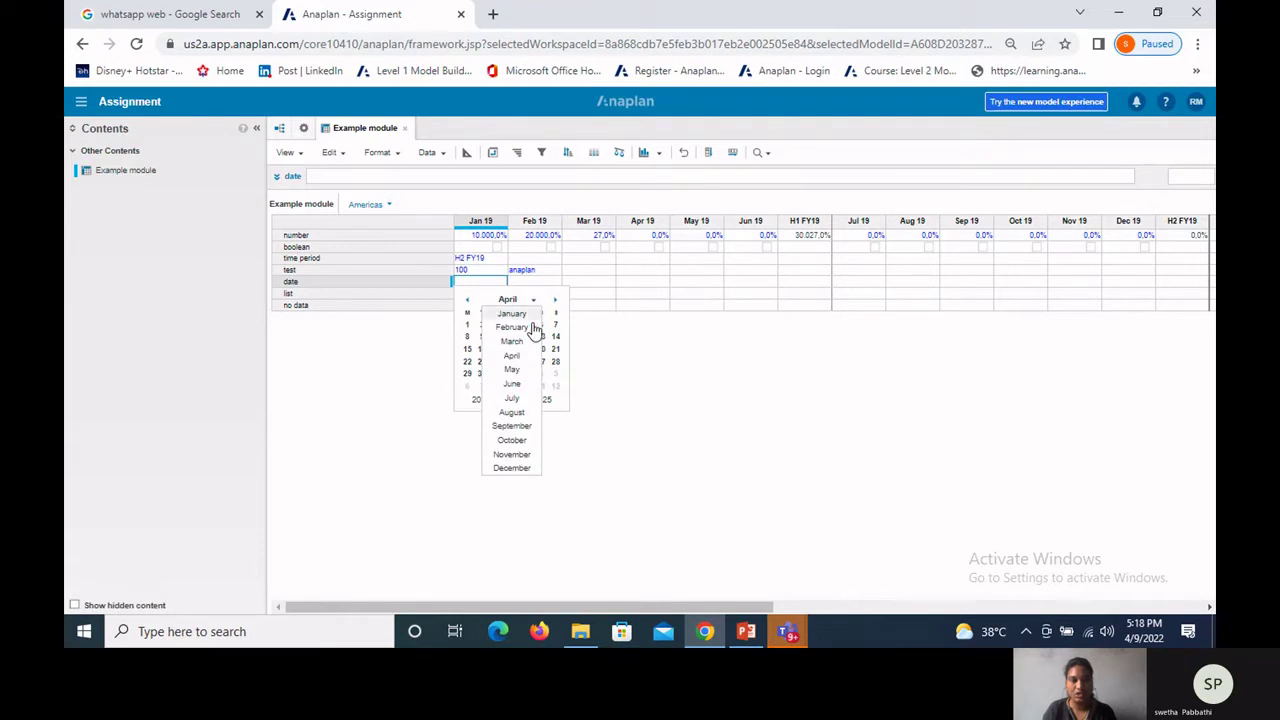
{"action": "left_click", "coordinate": [511, 341]}
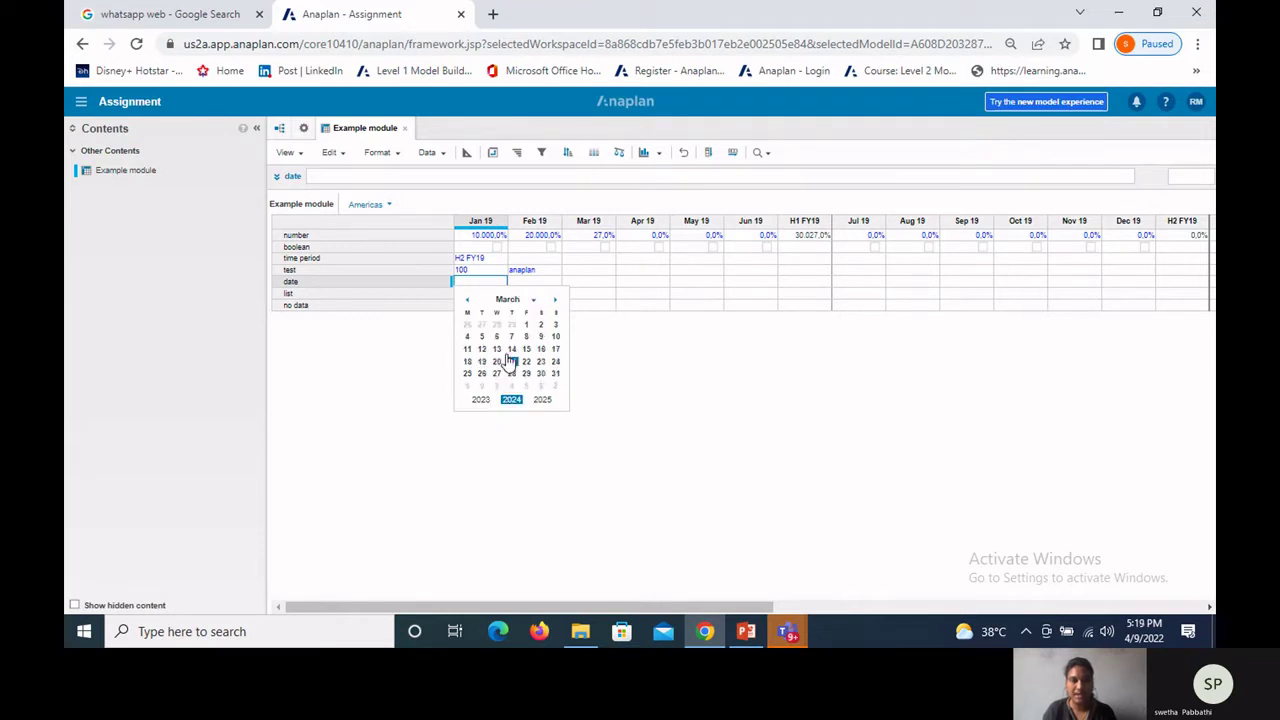
{"action": "left_click", "coordinate": [510, 352]}
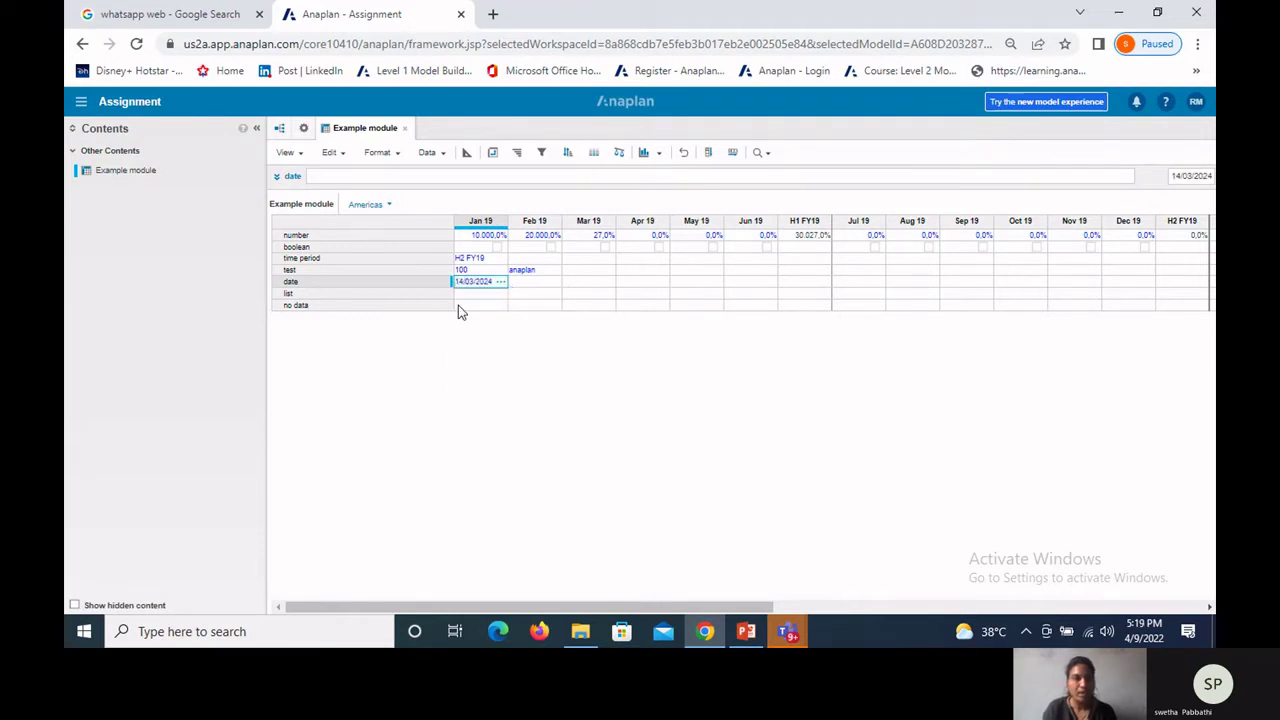
Step: Choose Americas as the list line item's value for Jan 19
{"action": "left_click", "coordinate": [339, 291]}
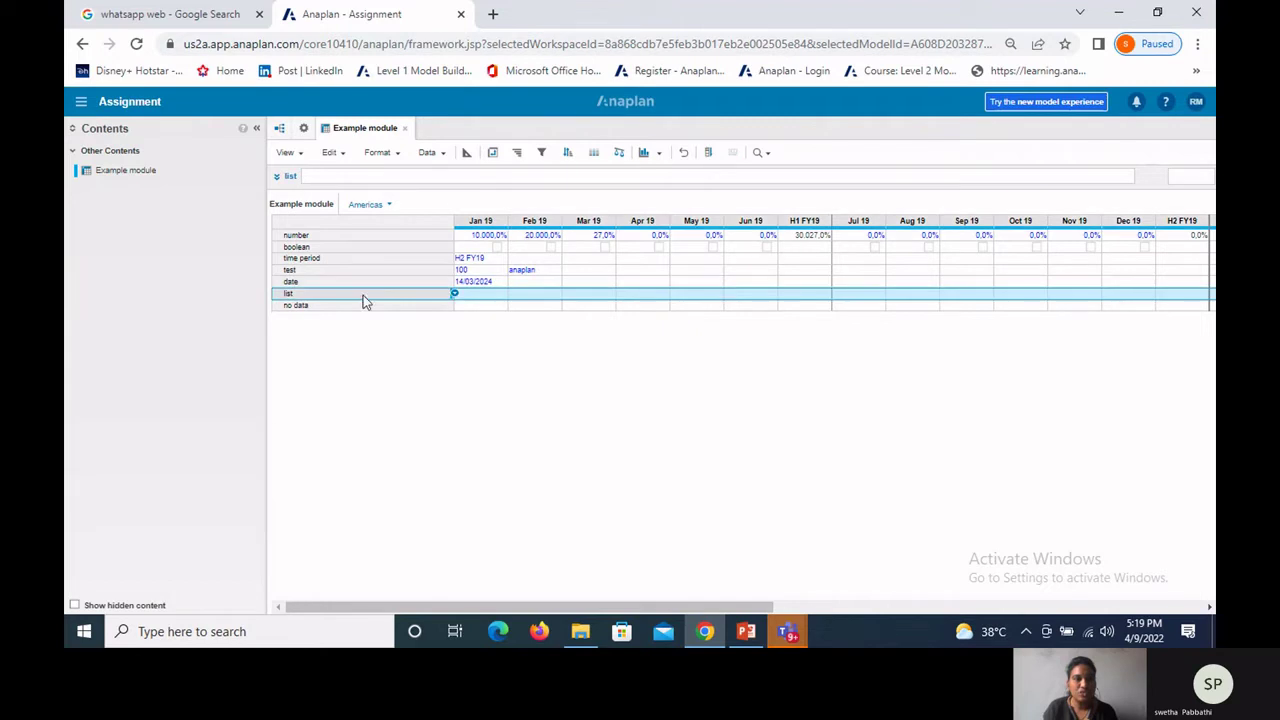
{"action": "left_click", "coordinate": [478, 296]}
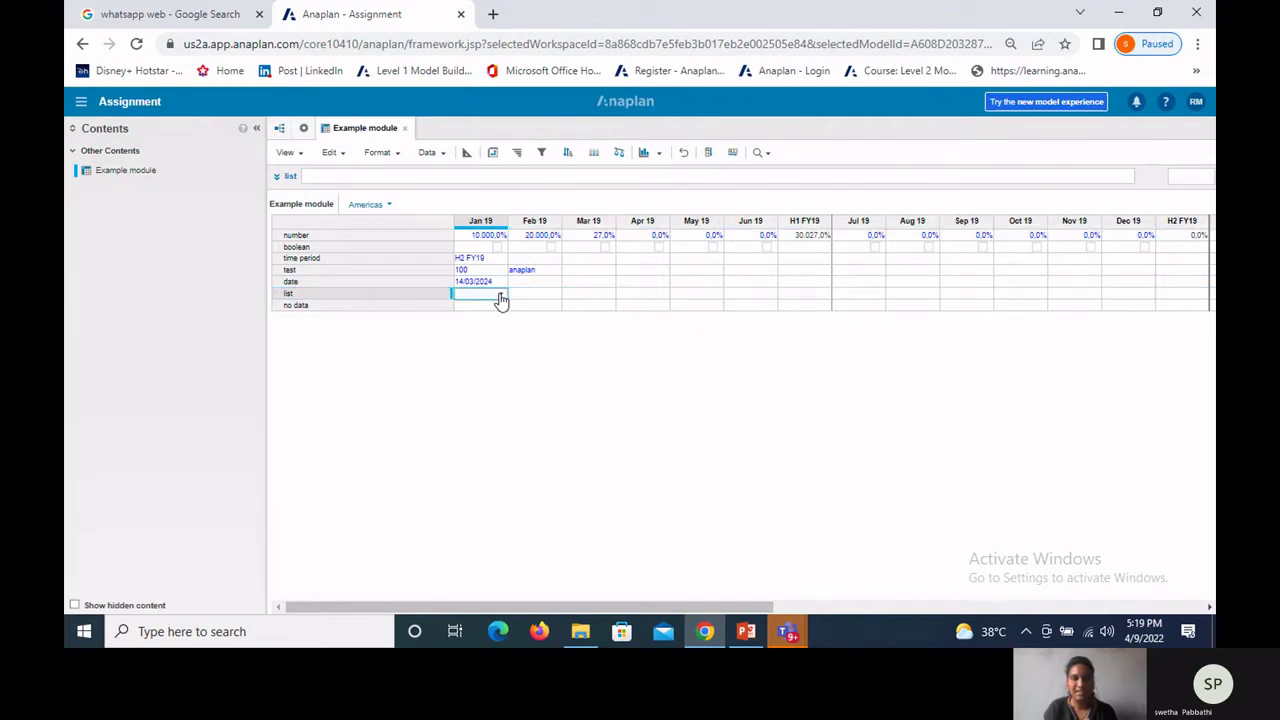
{"action": "left_click", "coordinate": [499, 297]}
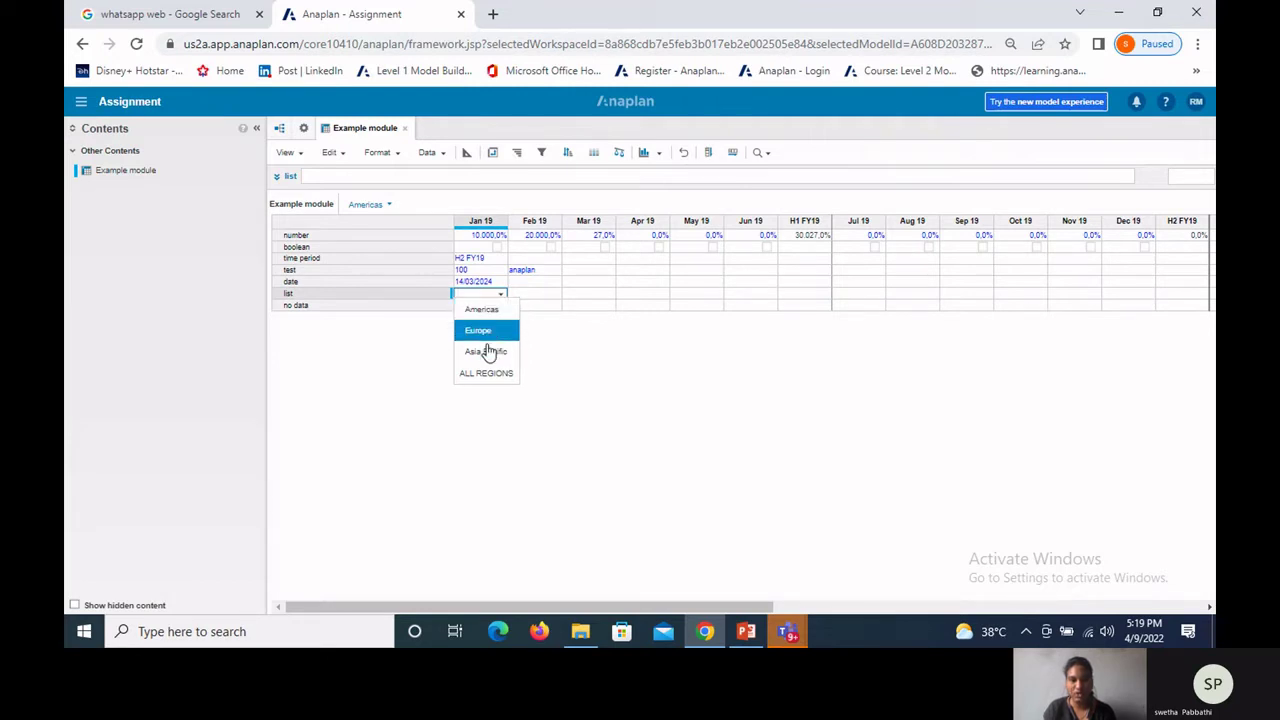
{"action": "left_click", "coordinate": [484, 309]}
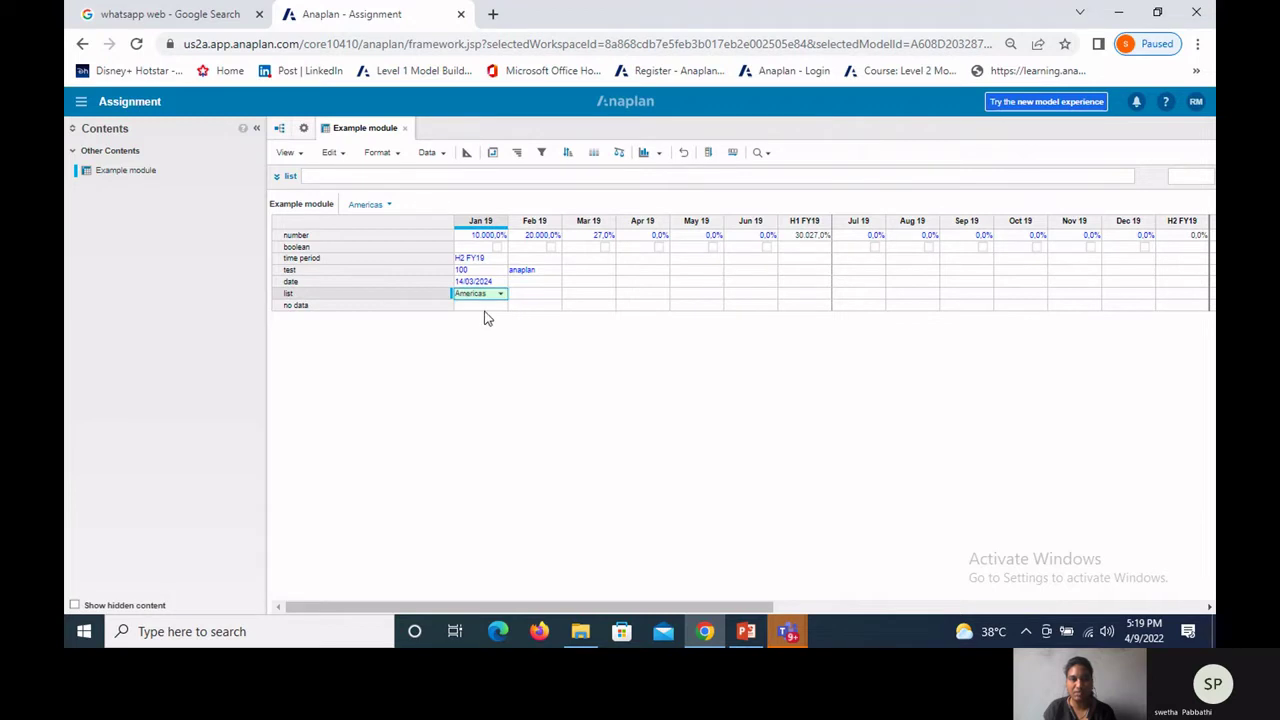
Step: Examine the no data line item's cells for Jan 19, Feb 19 and Mar 19
{"action": "left_click", "coordinate": [484, 311]}
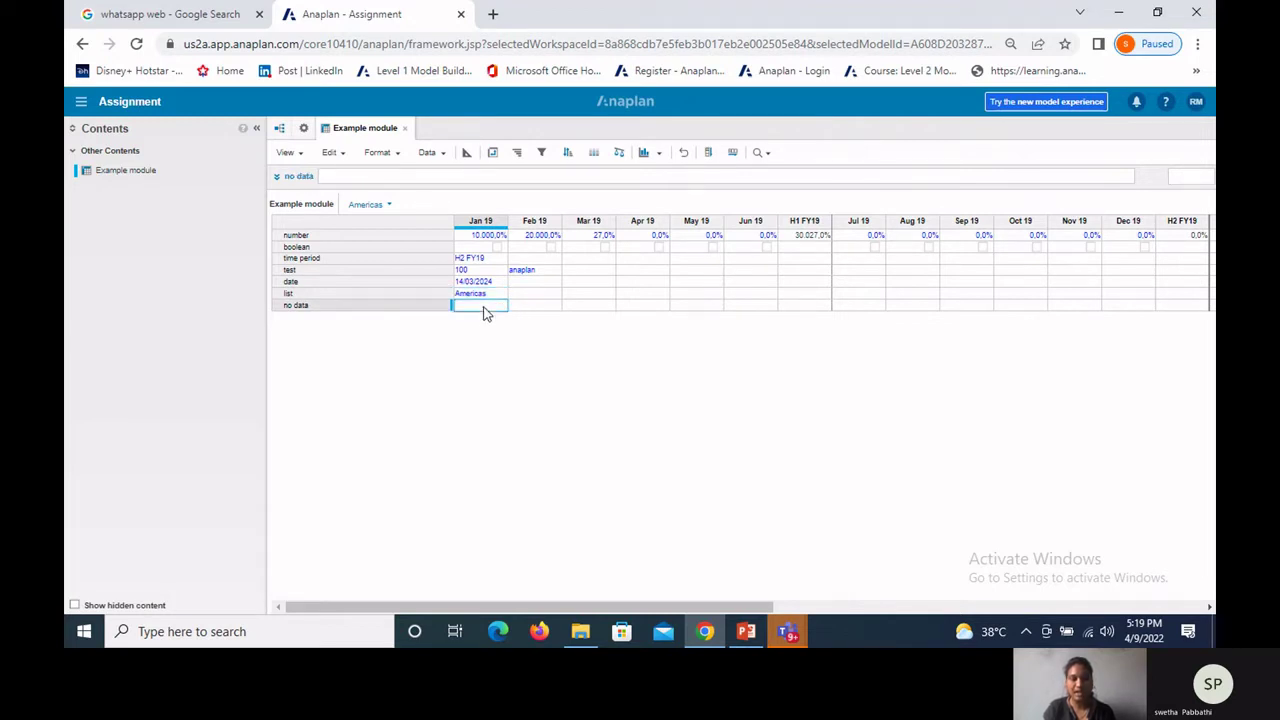
{"action": "left_click", "coordinate": [535, 306]}
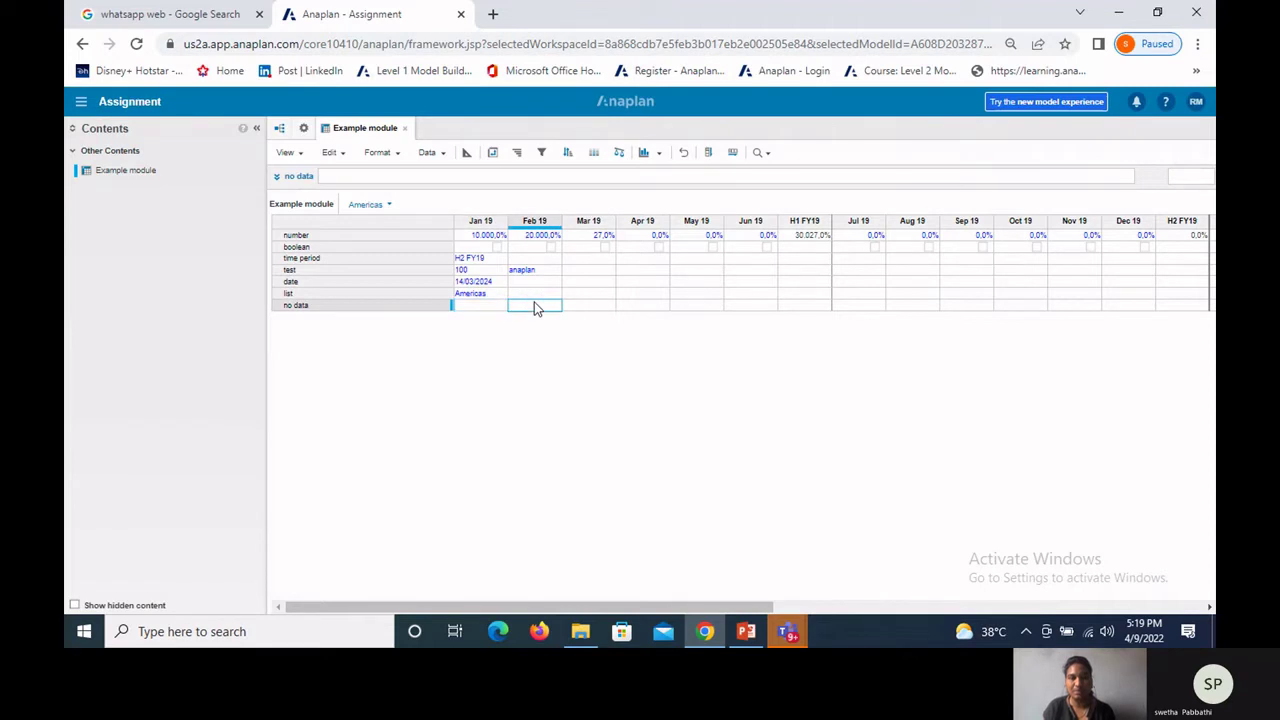
{"action": "left_click", "coordinate": [600, 306]}
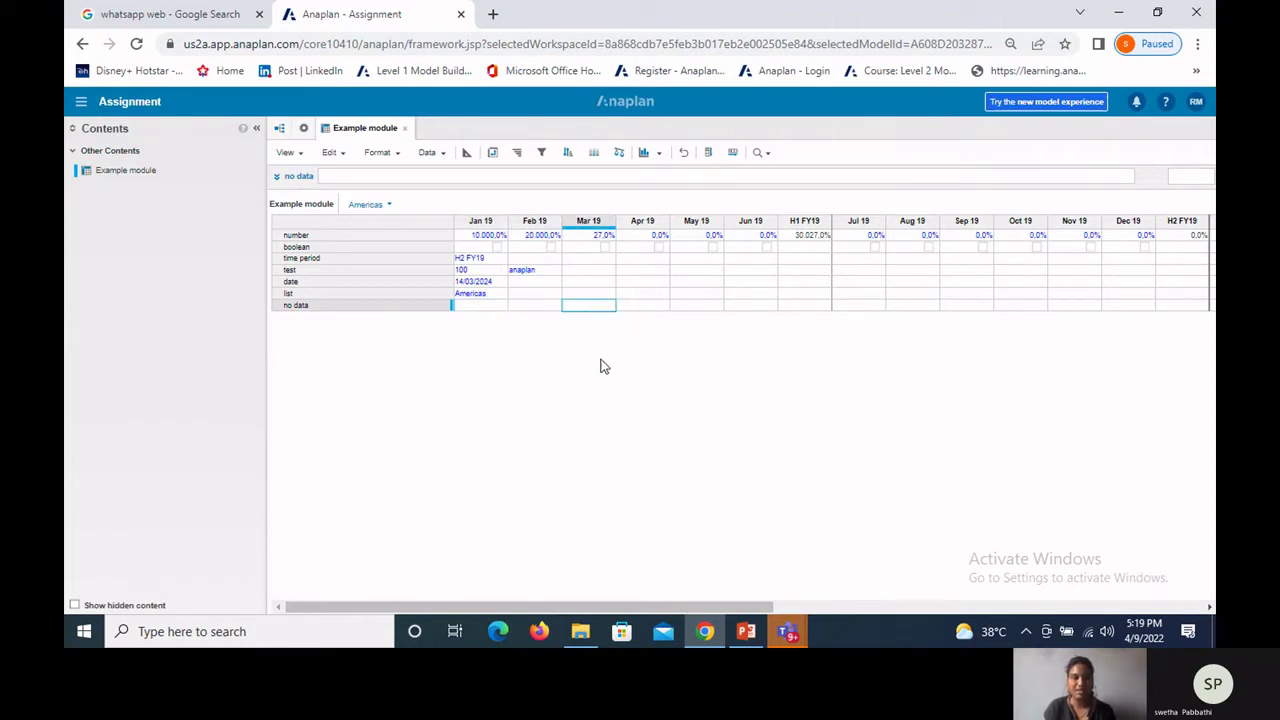
Step: In the blueprint view, examine the Formula column, the number line item's formula bar and its expanded formula editor without entering a formula
{"action": "left_click", "coordinate": [467, 153]}
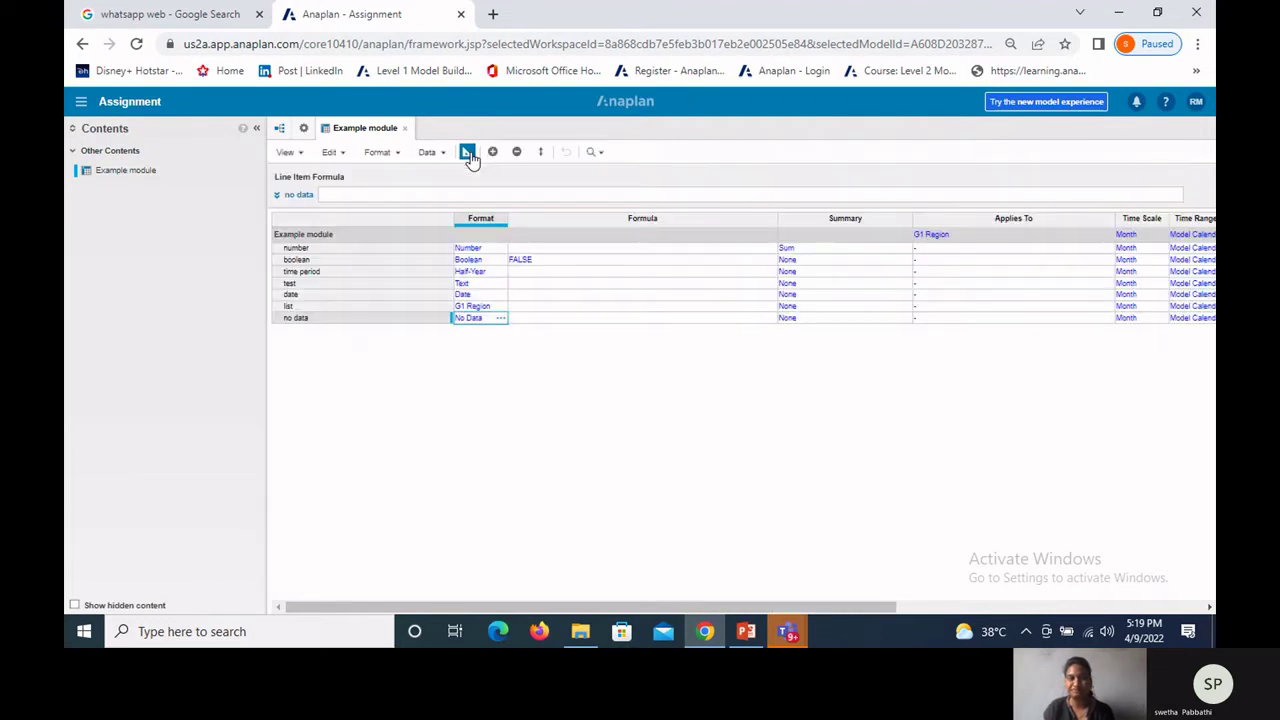
{"action": "left_click", "coordinate": [622, 224]}
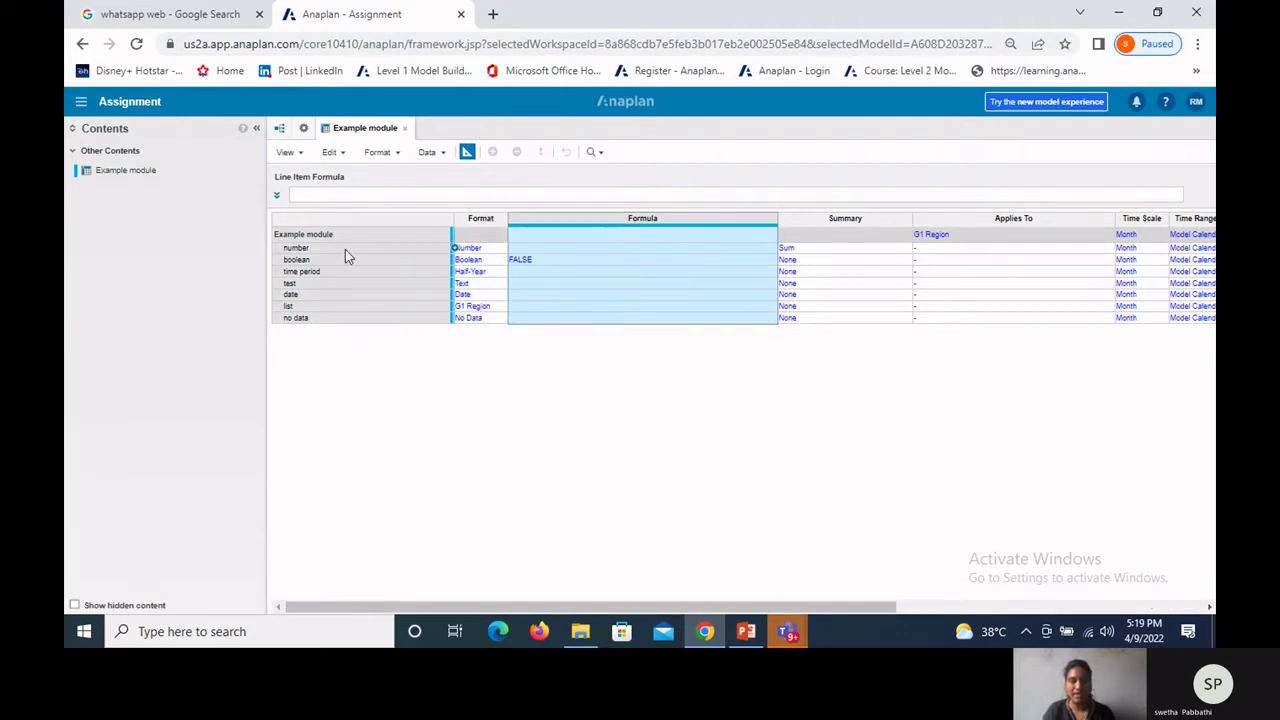
{"action": "left_click", "coordinate": [296, 249]}
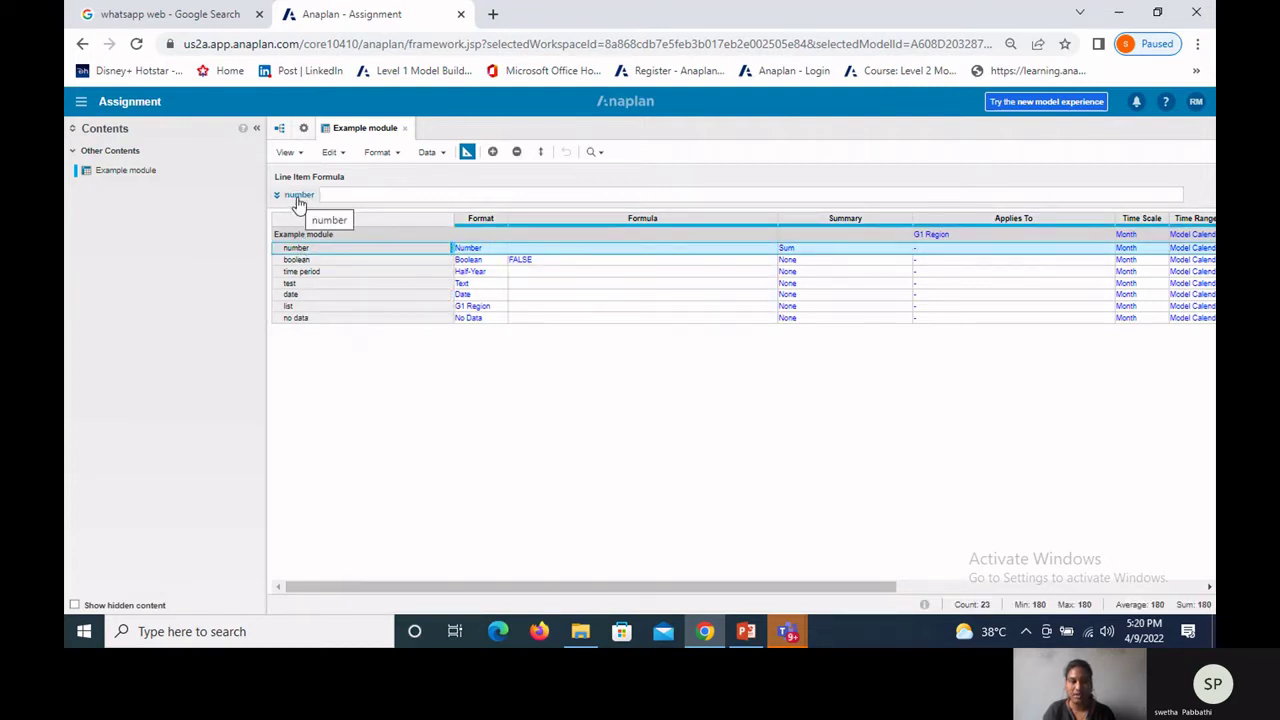
{"action": "left_click", "coordinate": [305, 197]}
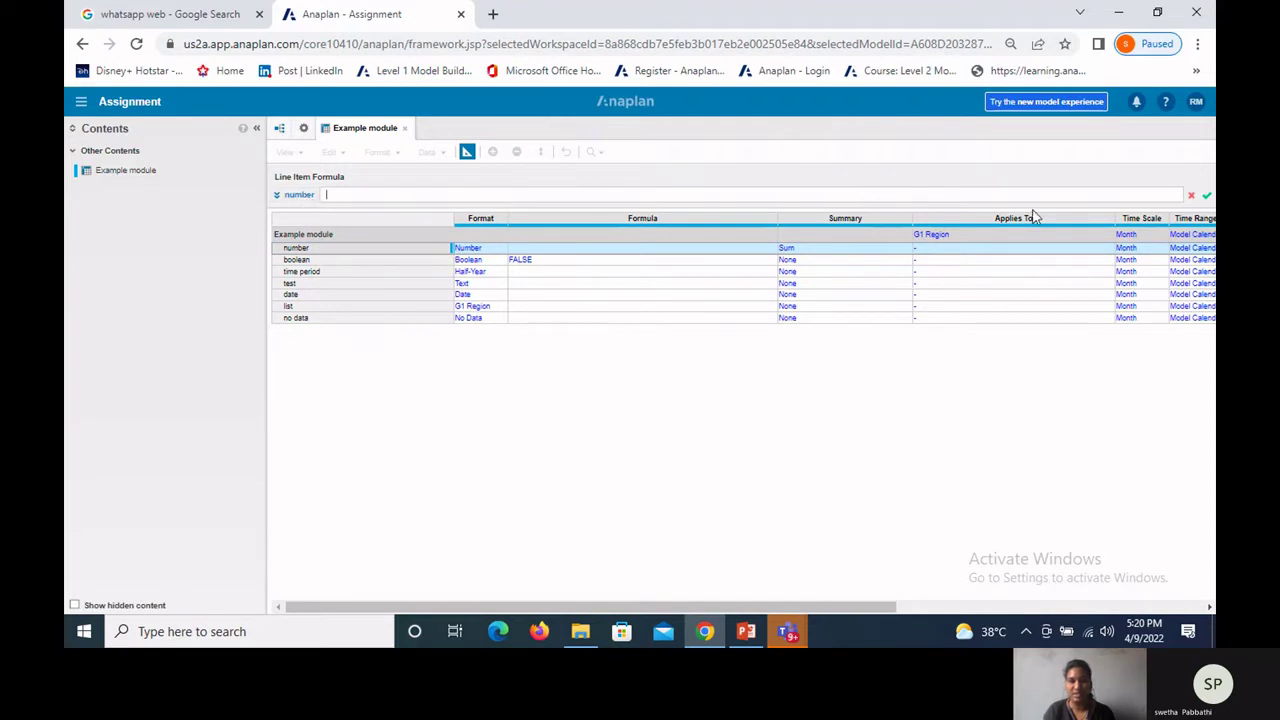
{"action": "left_click", "coordinate": [1207, 197]}
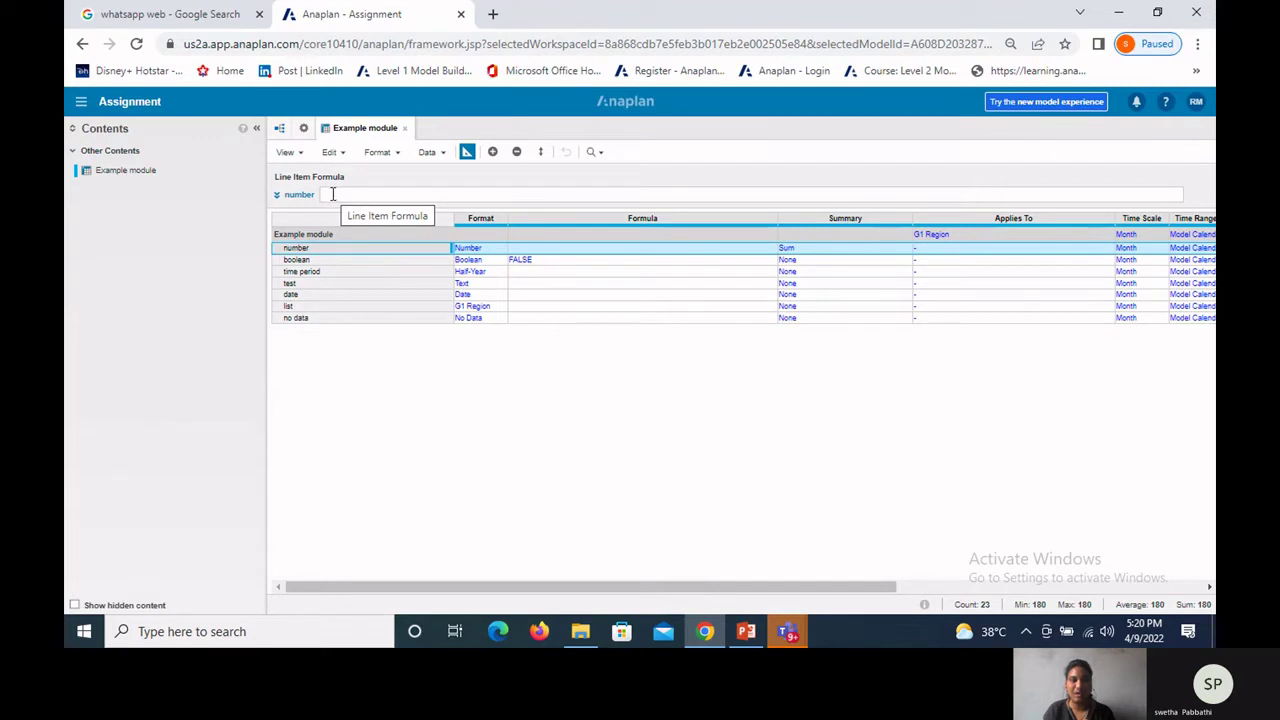
{"action": "left_click", "coordinate": [333, 194]}
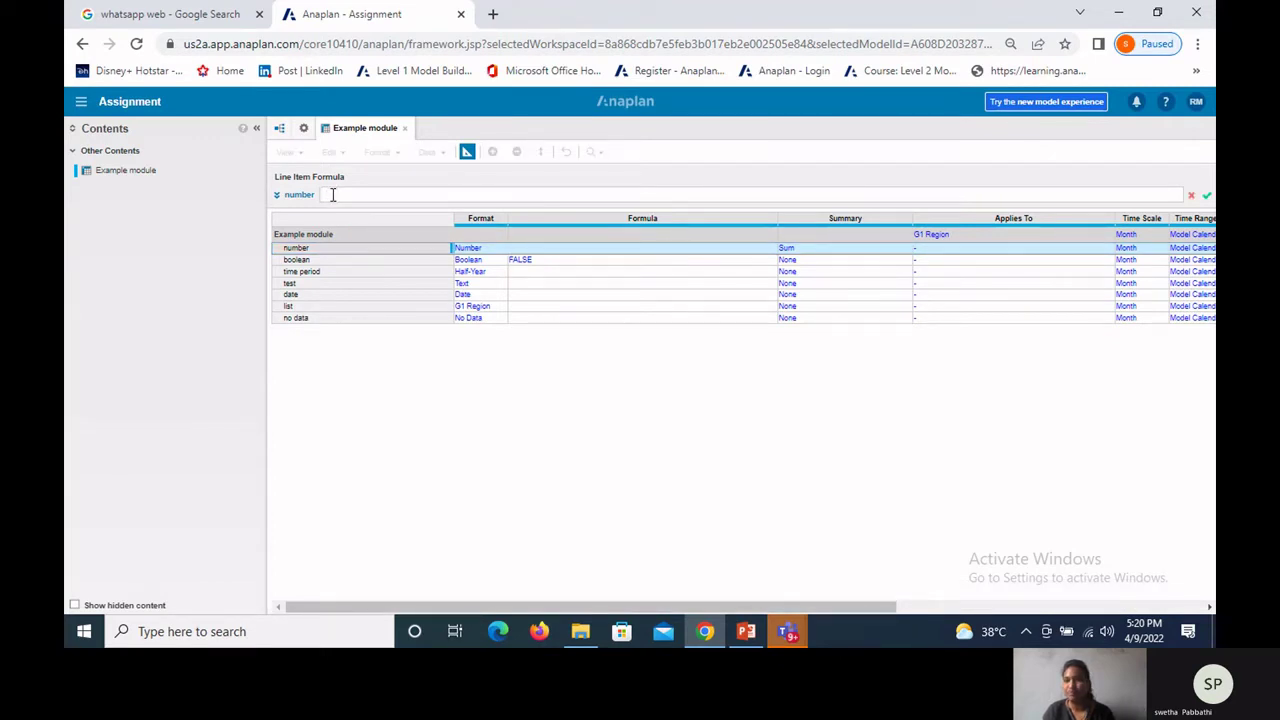
{"action": "left_click", "coordinate": [1190, 195]}
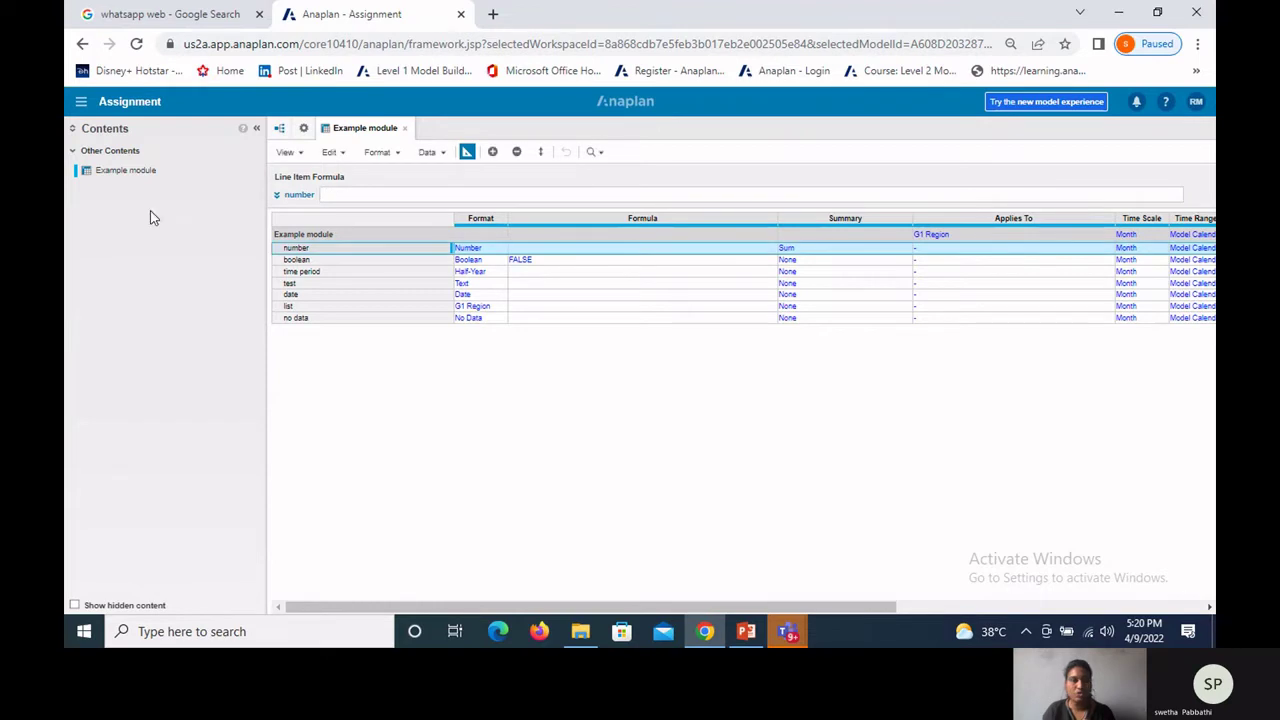
{"action": "left_click", "coordinate": [277, 195]}
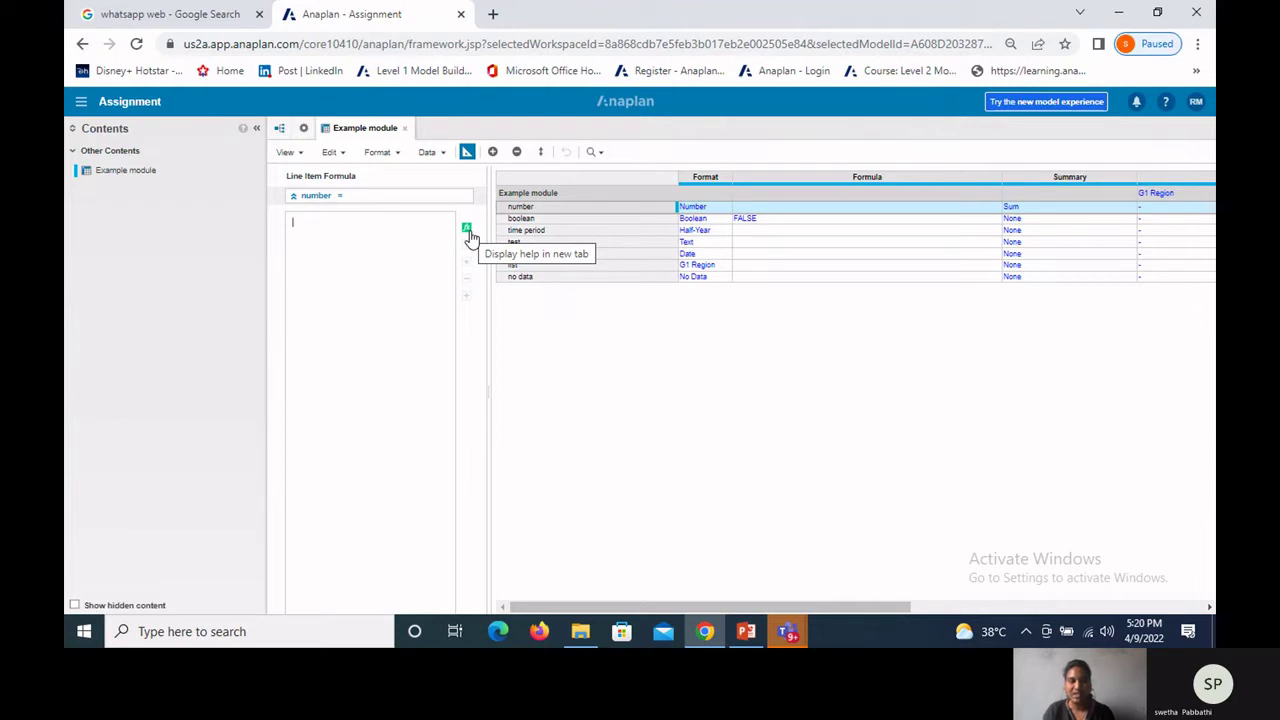
{"action": "left_click", "coordinate": [294, 200]}
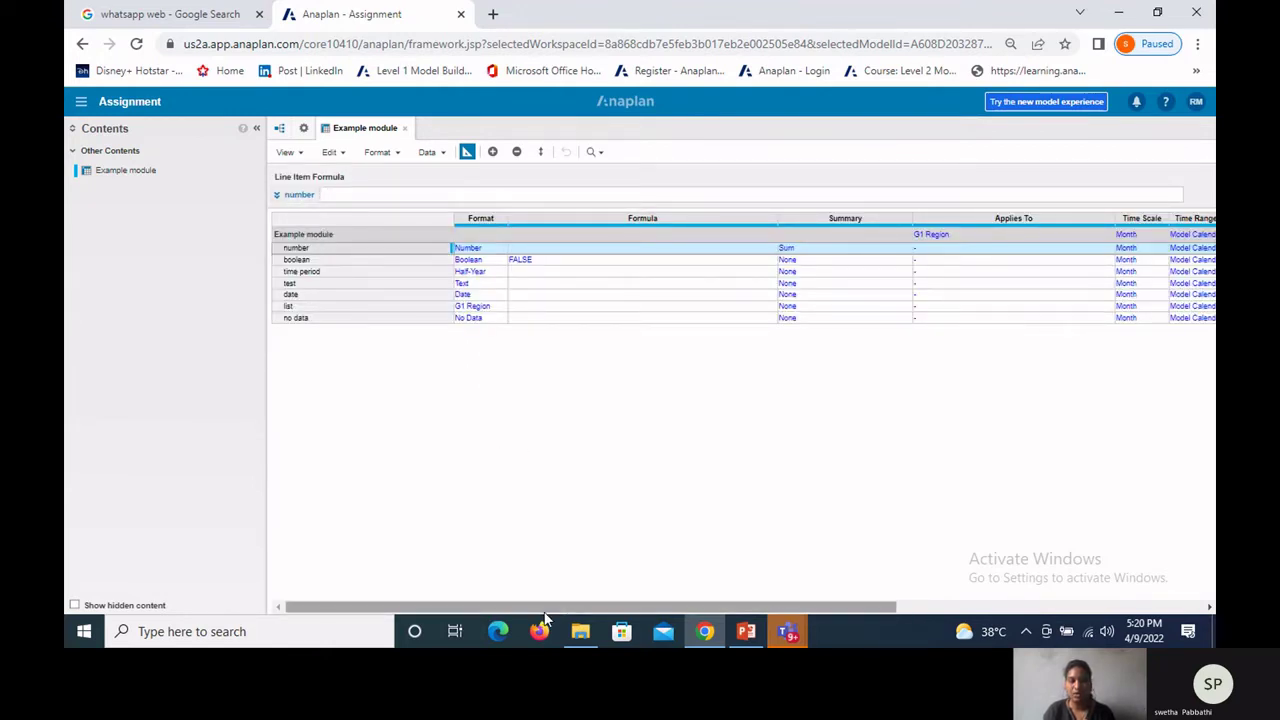
Step: Examine the blueprint's Summary column and compare the number line item's format with its summary setting
{"action": "left_click_drag", "start_coordinate": [545, 610], "coordinate": [565, 610]}
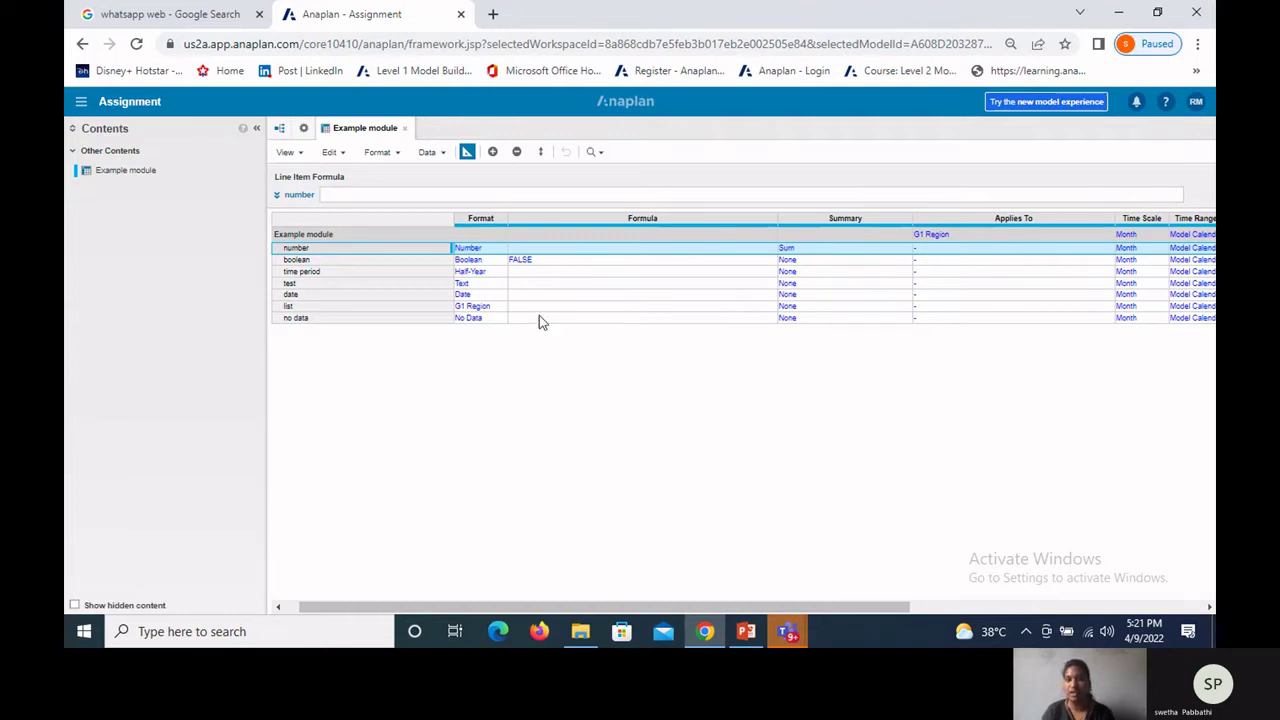
{"action": "left_click_drag", "start_coordinate": [602, 606], "coordinate": [561, 606]}
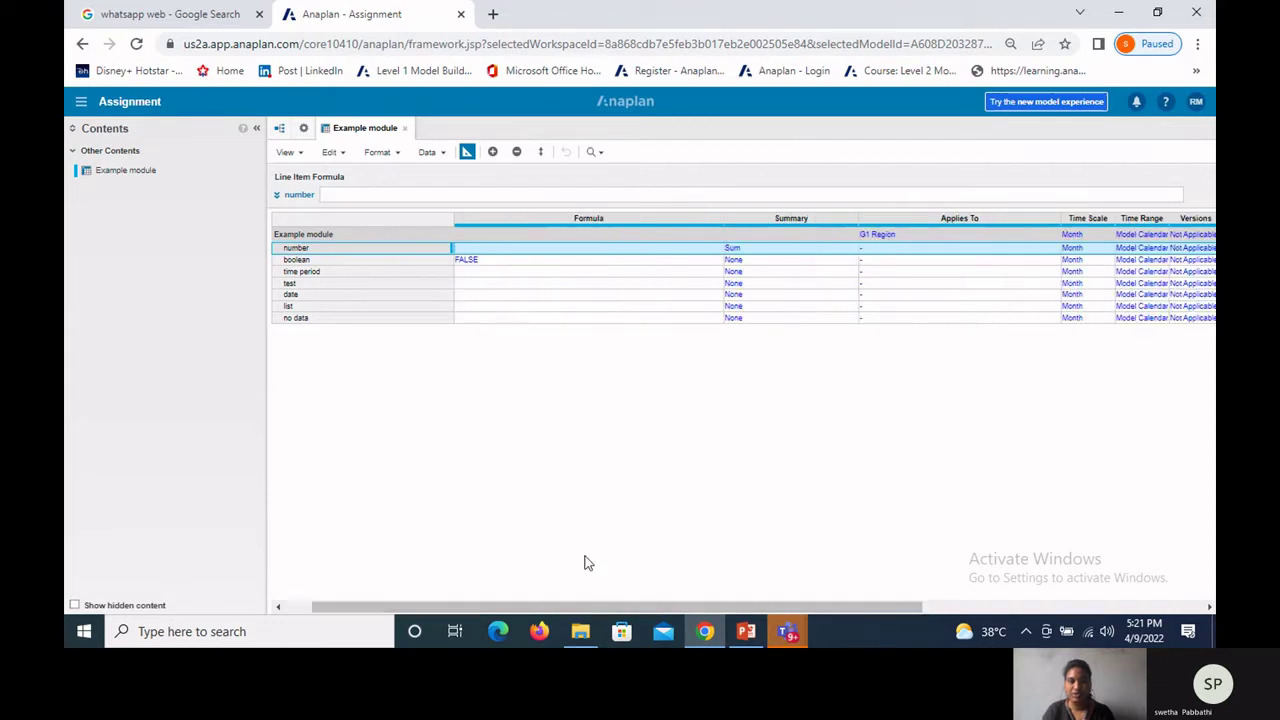
{"action": "left_click", "coordinate": [786, 219]}
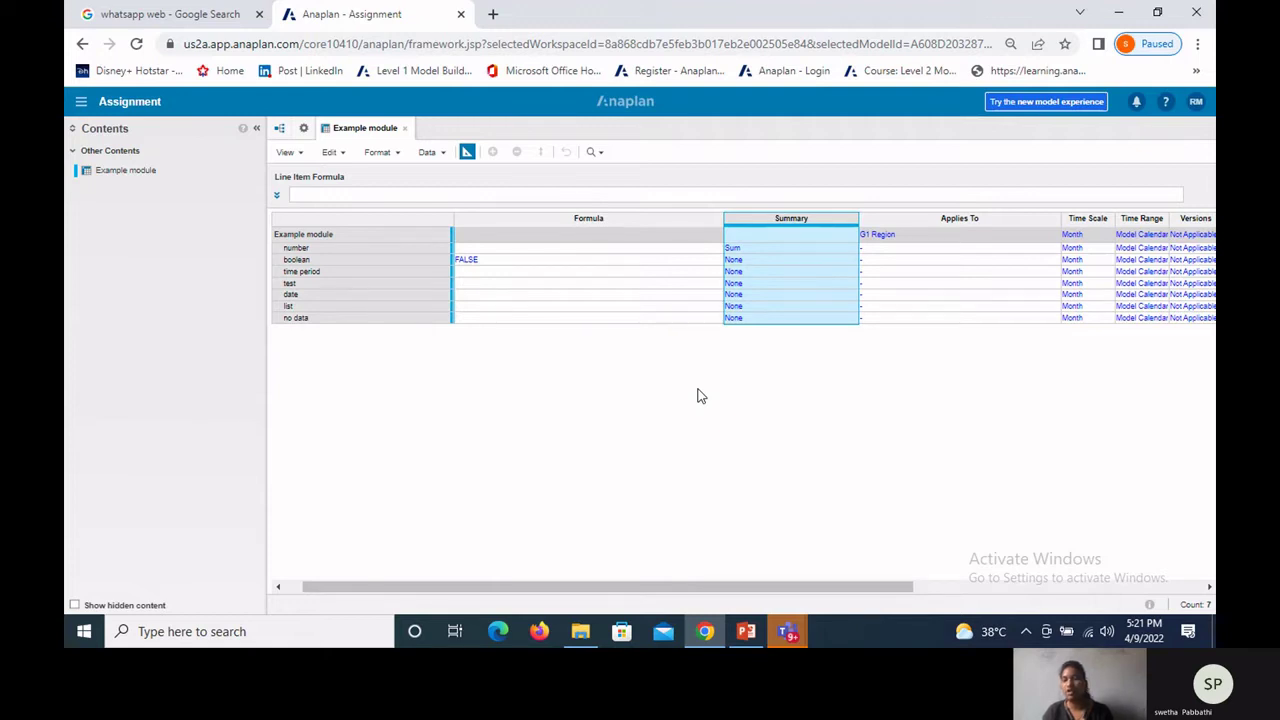
{"action": "left_click", "coordinate": [750, 250]}
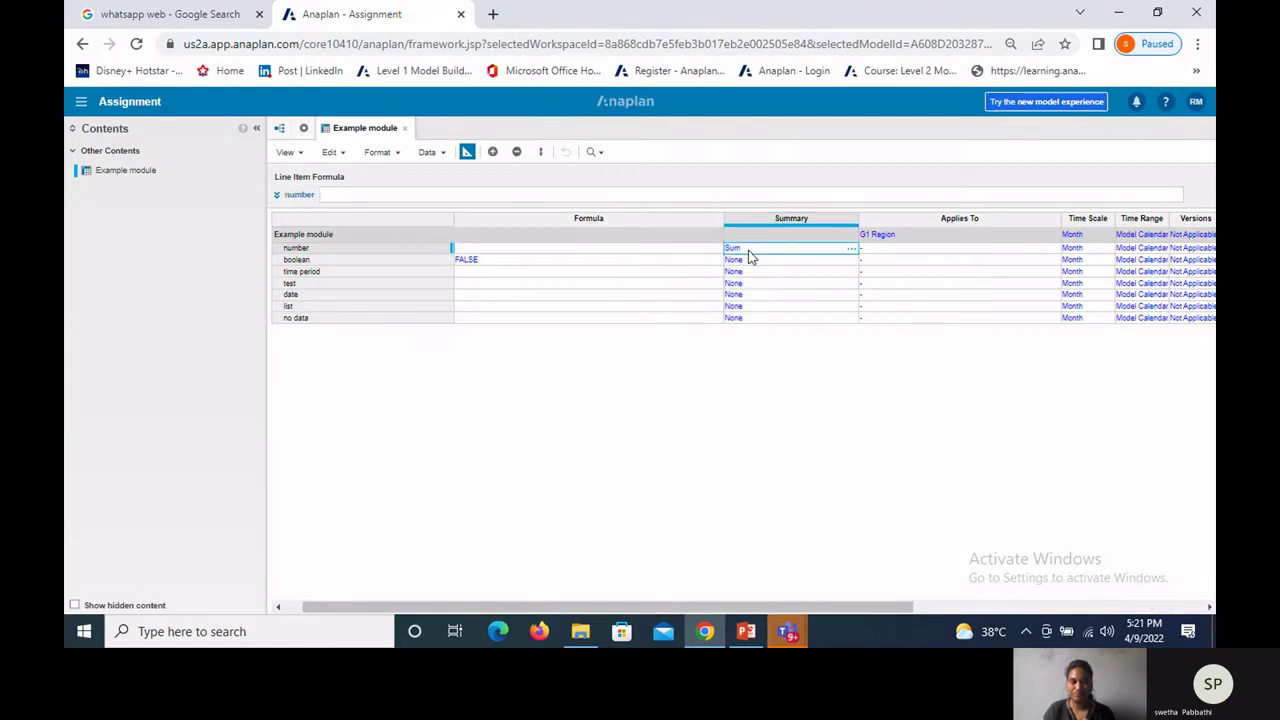
{"action": "scroll", "coordinate": [601, 605], "scroll_direction": "left", "scroll_amount": 1}
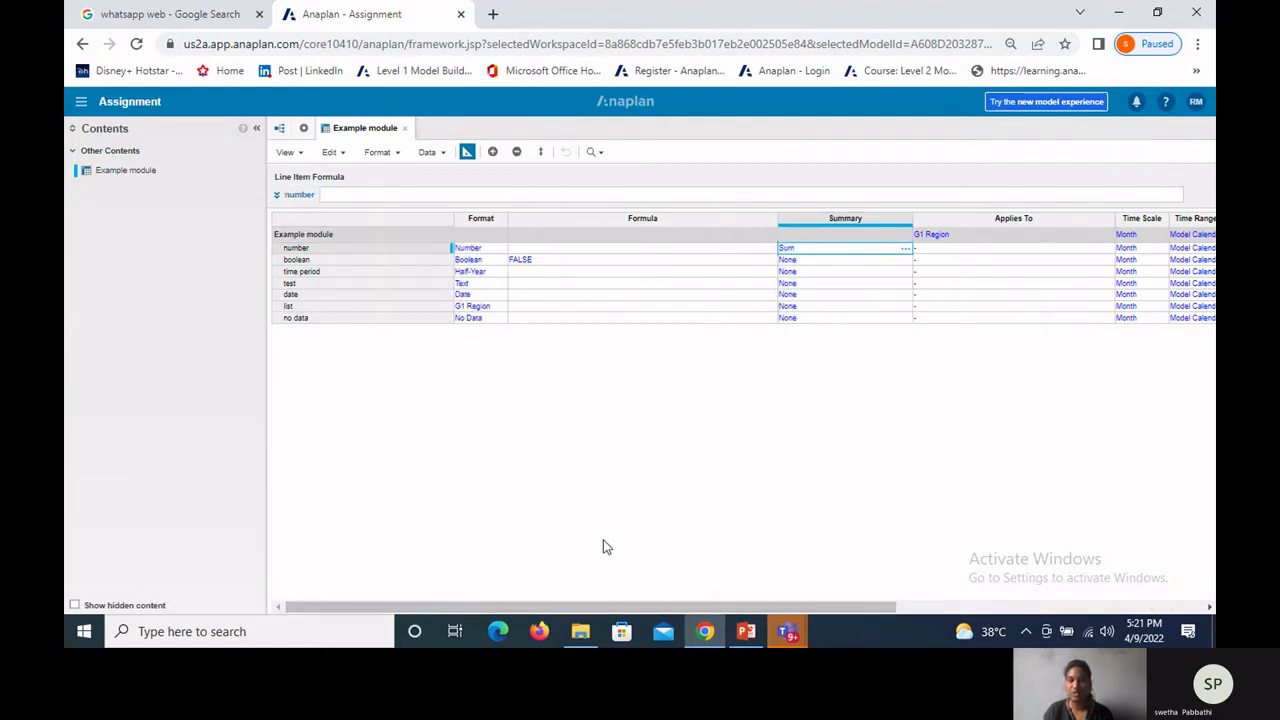
{"action": "left_click", "coordinate": [478, 249]}
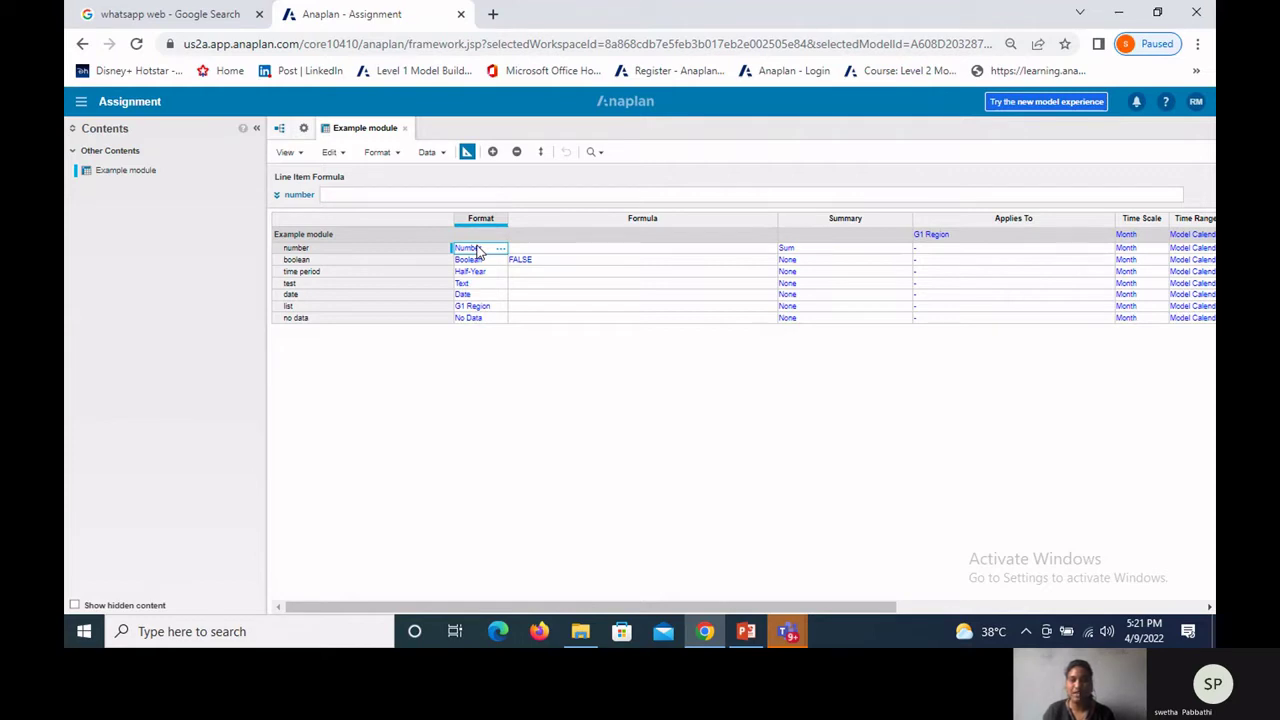
{"action": "left_click", "coordinate": [787, 249]}
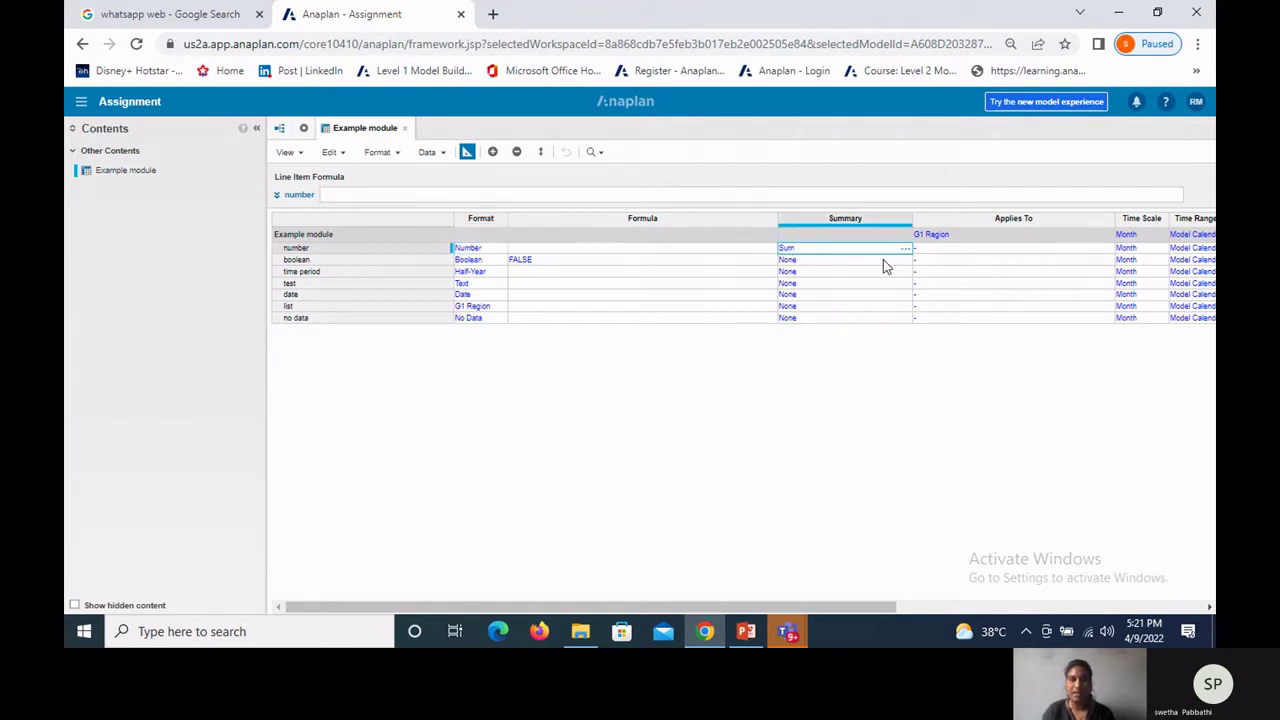
Step: Review the number line item's Summary and Time Summary options, keeping Sum and Same as main summary
{"action": "left_click", "coordinate": [907, 254]}
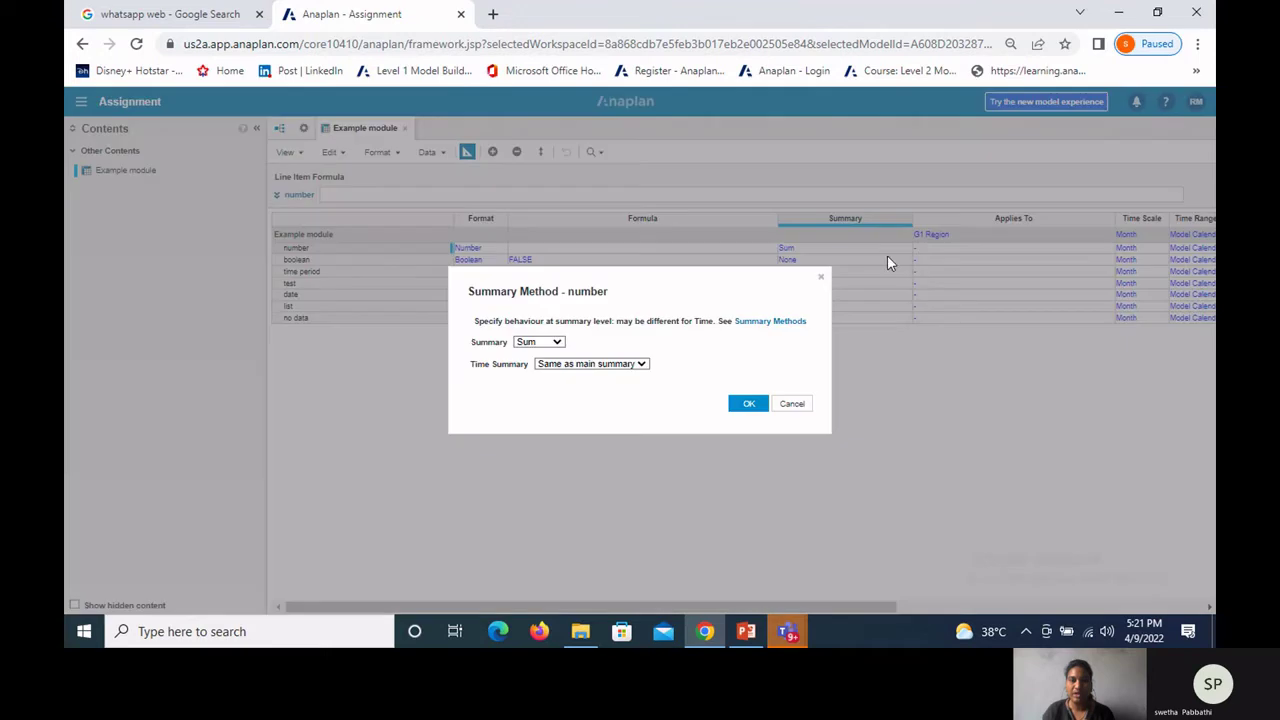
{"action": "left_click", "coordinate": [551, 343]}
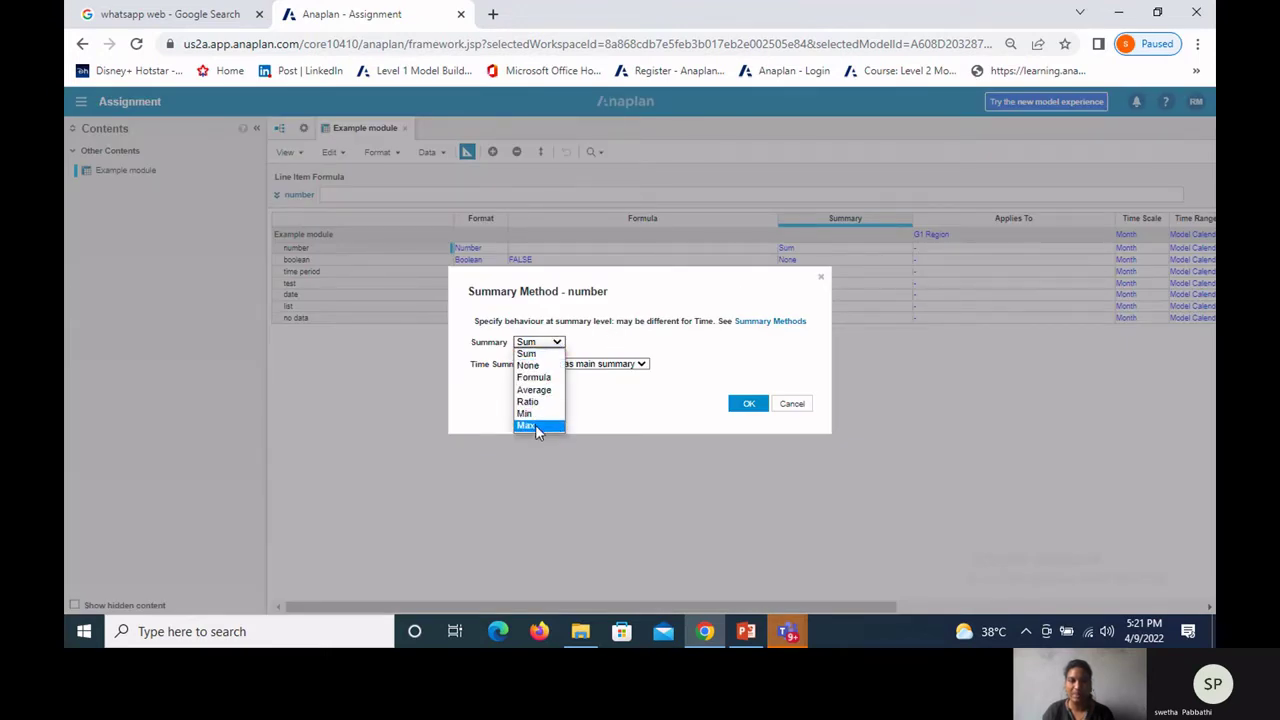
{"action": "left_click", "coordinate": [654, 344]}
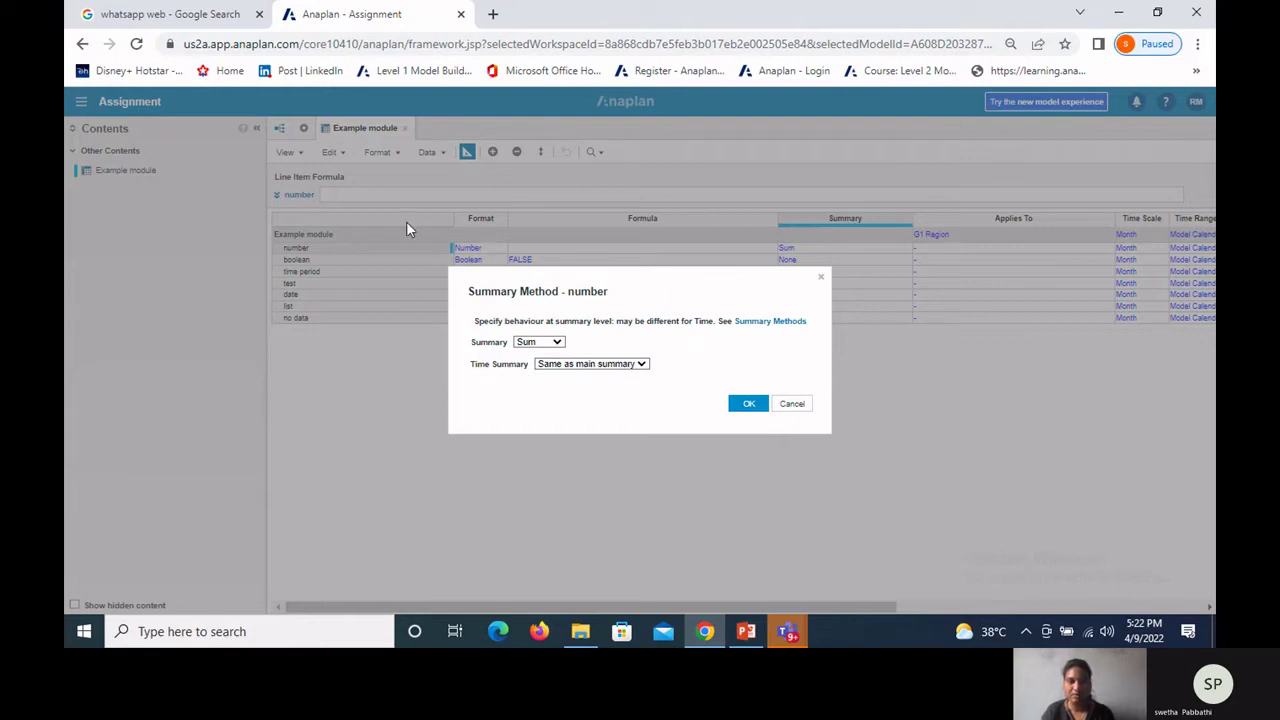
{"action": "left_click", "coordinate": [558, 344]}
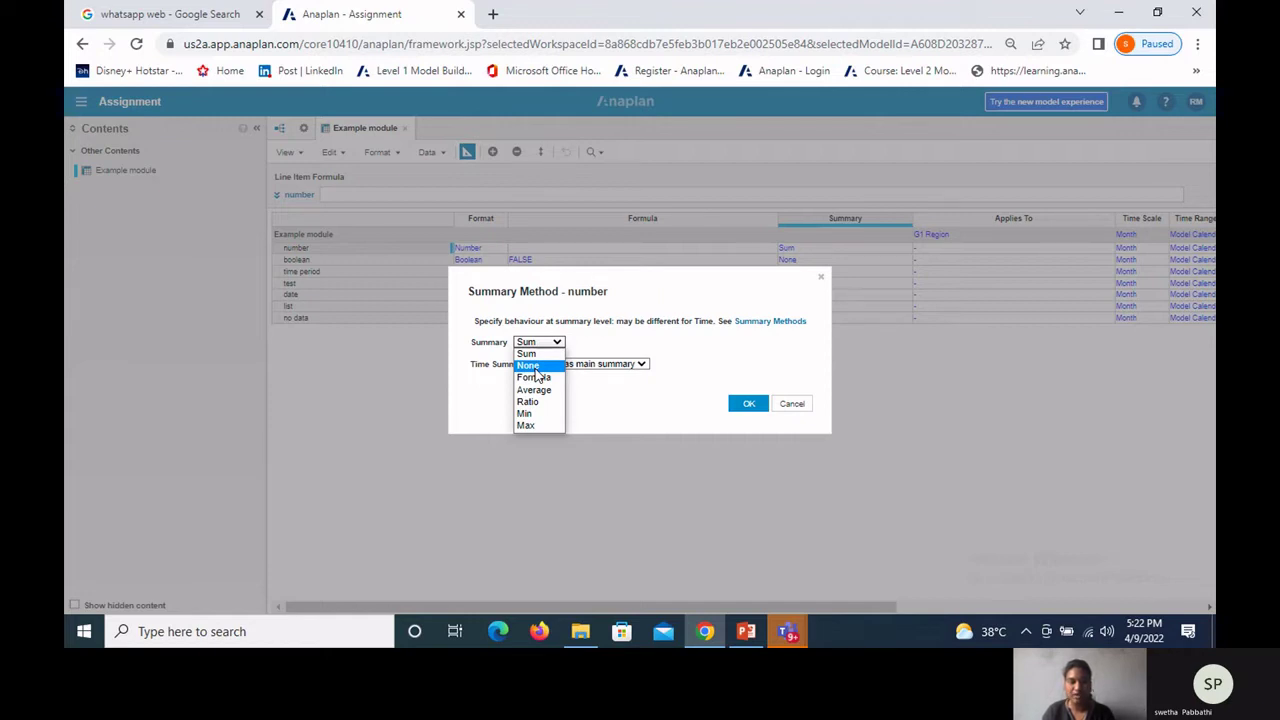
{"action": "left_click", "coordinate": [623, 397]}
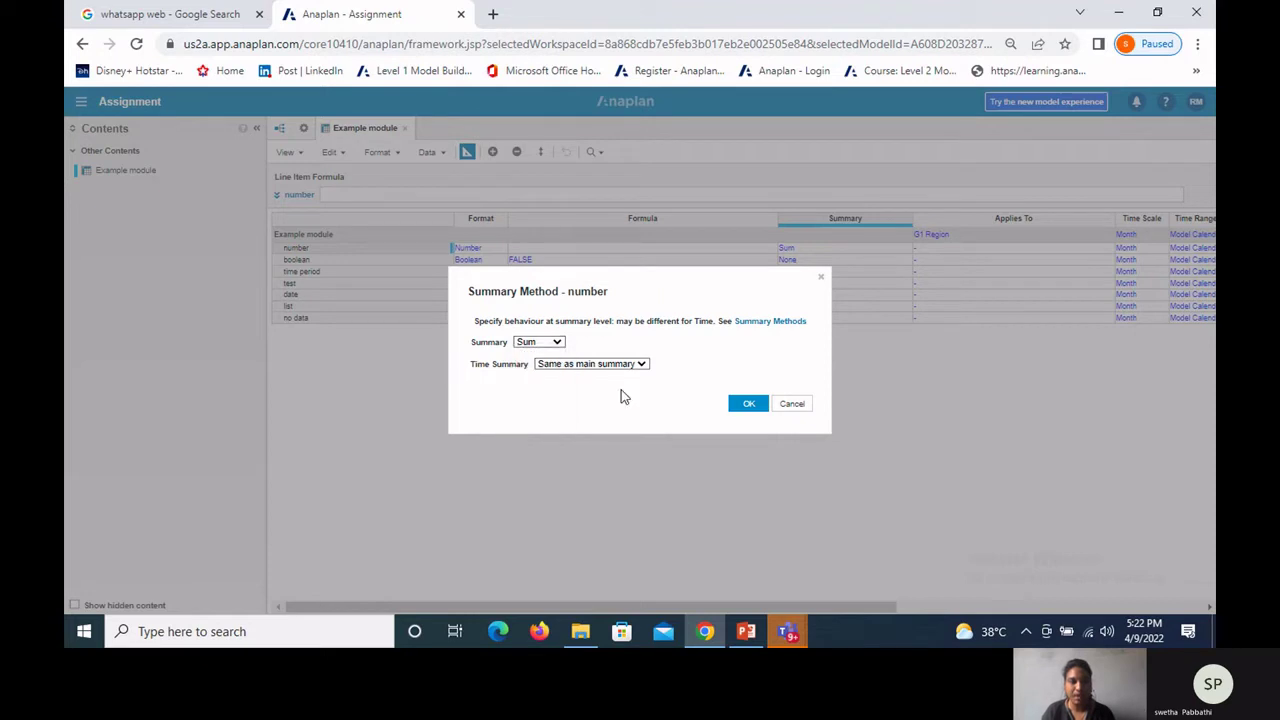
{"action": "left_click", "coordinate": [590, 364]}
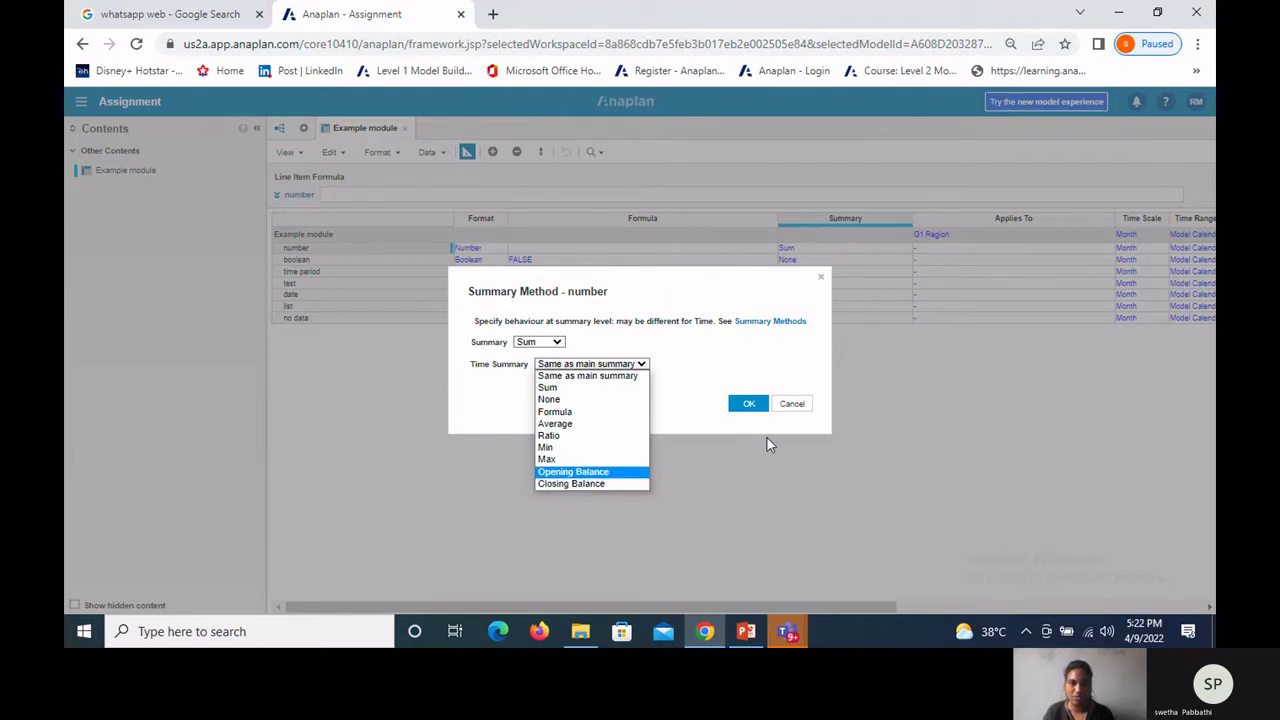
{"action": "left_click", "coordinate": [755, 404]}
{"action": "left_click", "coordinate": [755, 404]}
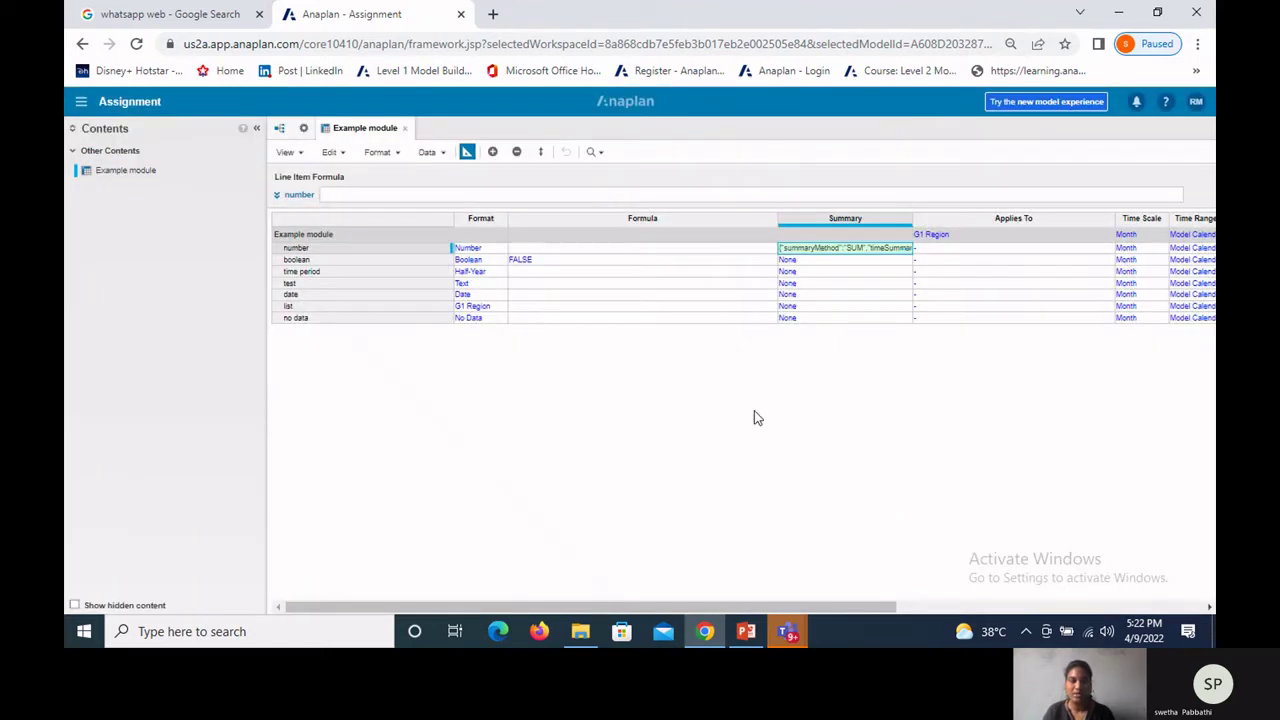
Step: Review the summary method options available for the boolean line item without changing its setting
{"action": "left_click", "coordinate": [490, 260]}
{"action": "left_click", "coordinate": [841, 262]}
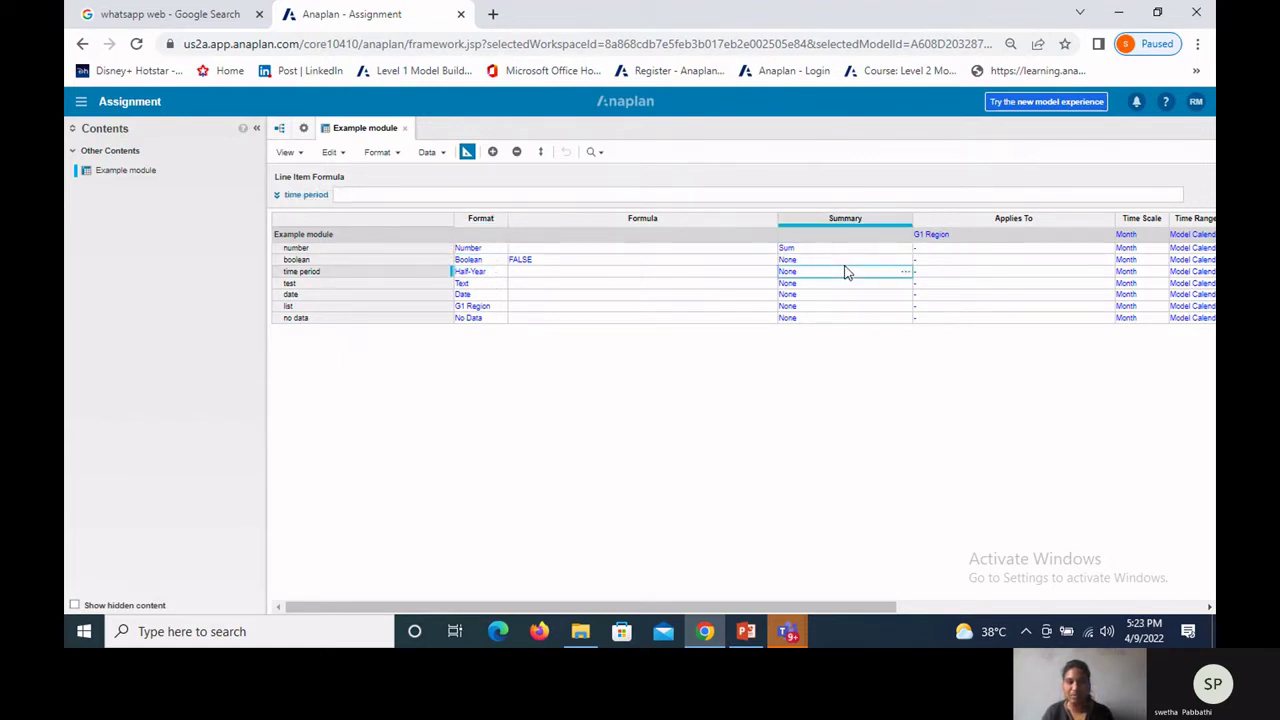
{"action": "left_click", "coordinate": [904, 262]}
{"action": "left_click", "coordinate": [558, 344]}
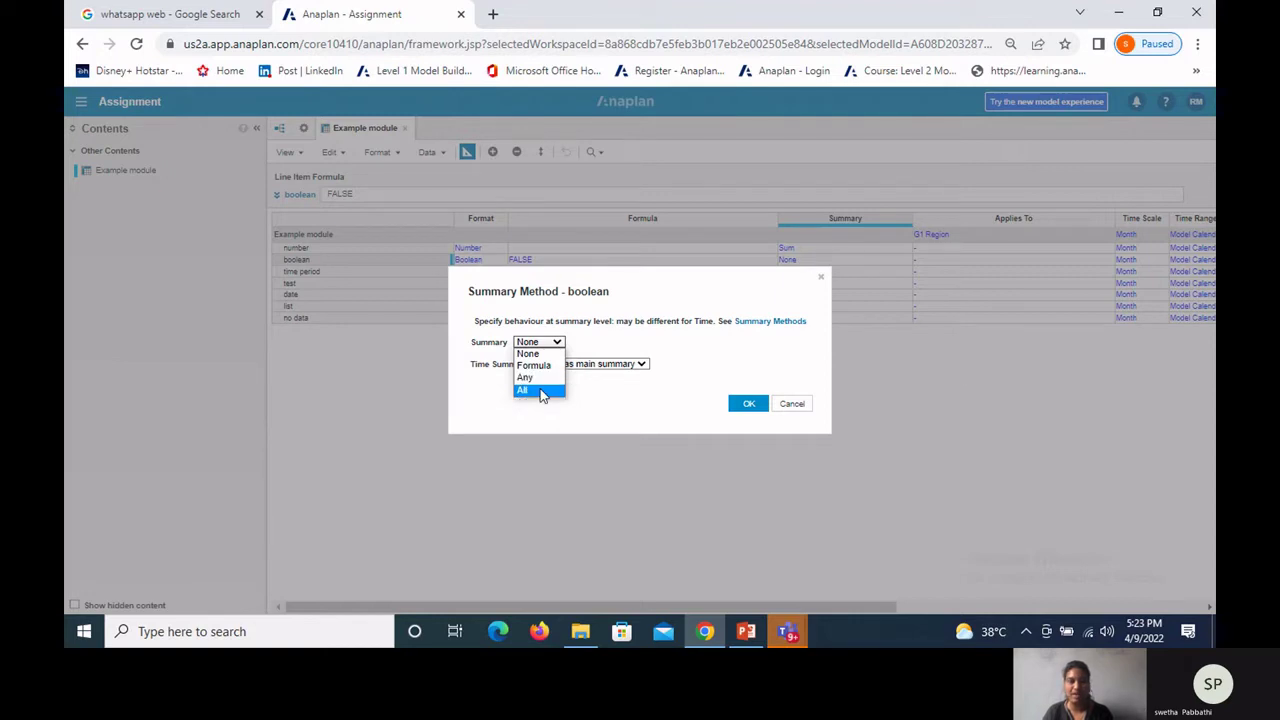
{"action": "left_click", "coordinate": [604, 396]}
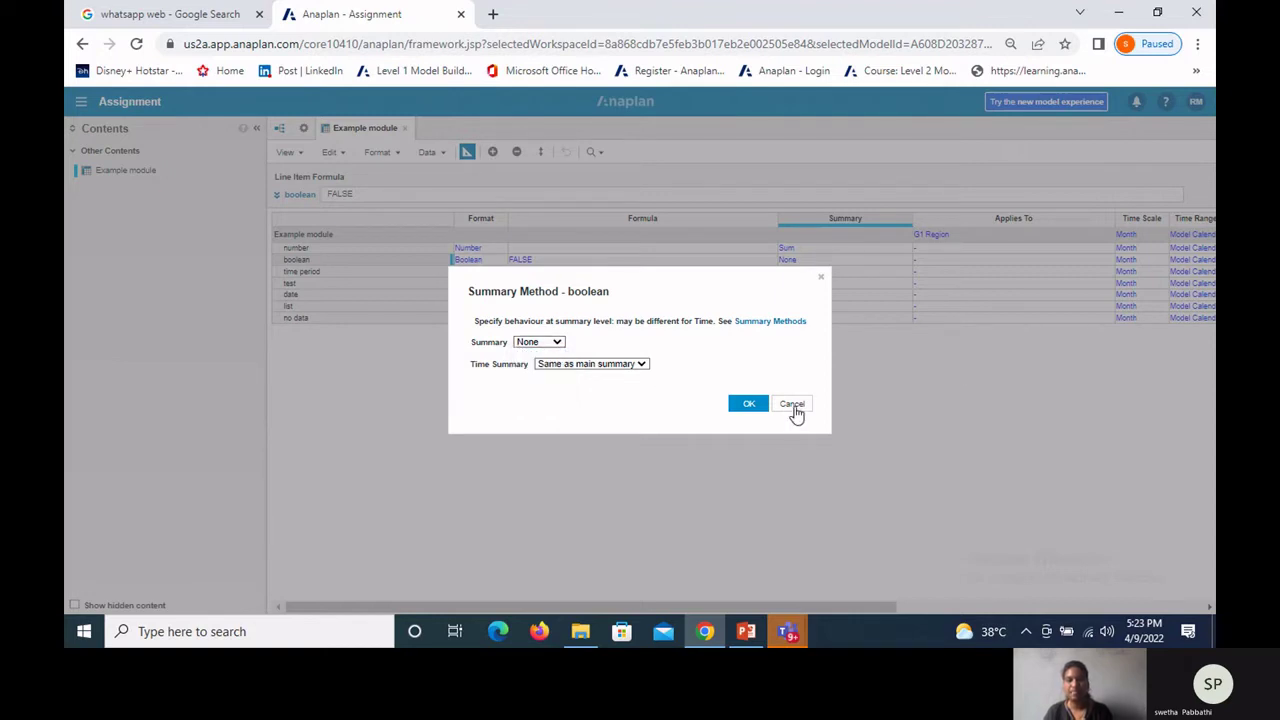
{"action": "left_click", "coordinate": [792, 406]}
Step: Examine the Applies To column and open the list selection for the Example module row
{"action": "left_click_drag", "start_coordinate": [721, 609], "coordinate": [756, 609]}
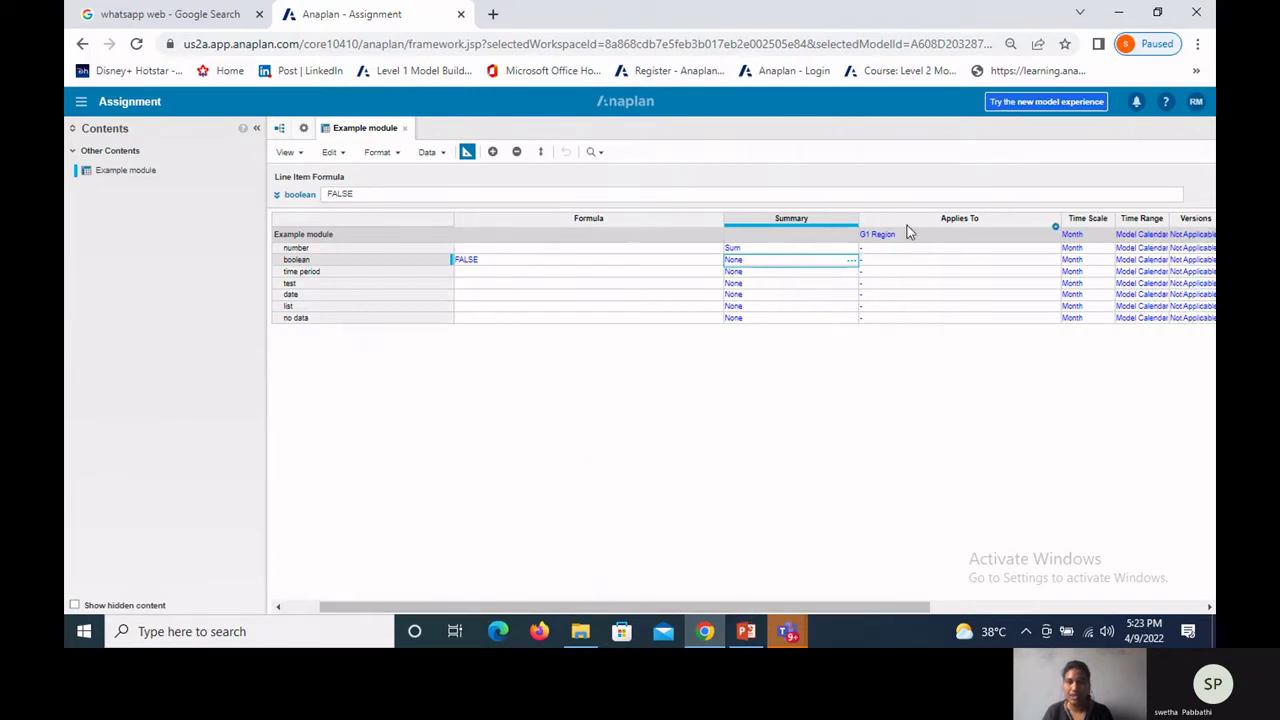
{"action": "left_click", "coordinate": [965, 220]}
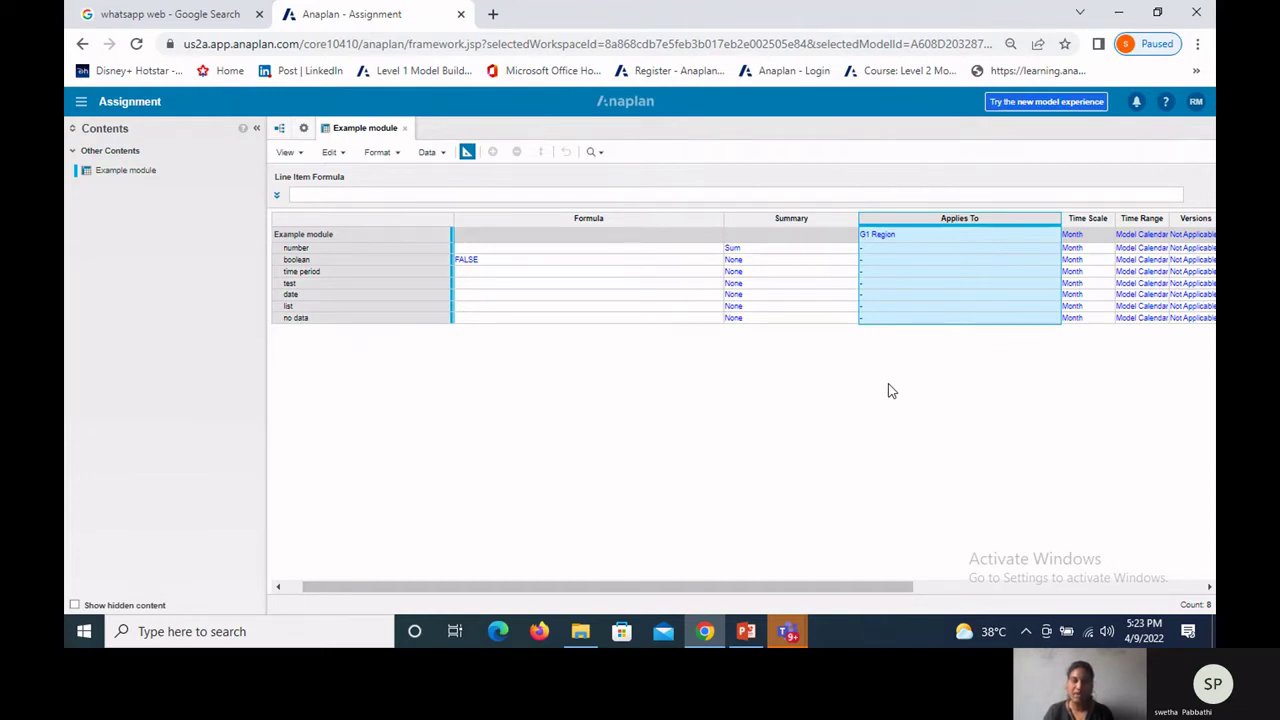
{"action": "left_click", "coordinate": [963, 237]}
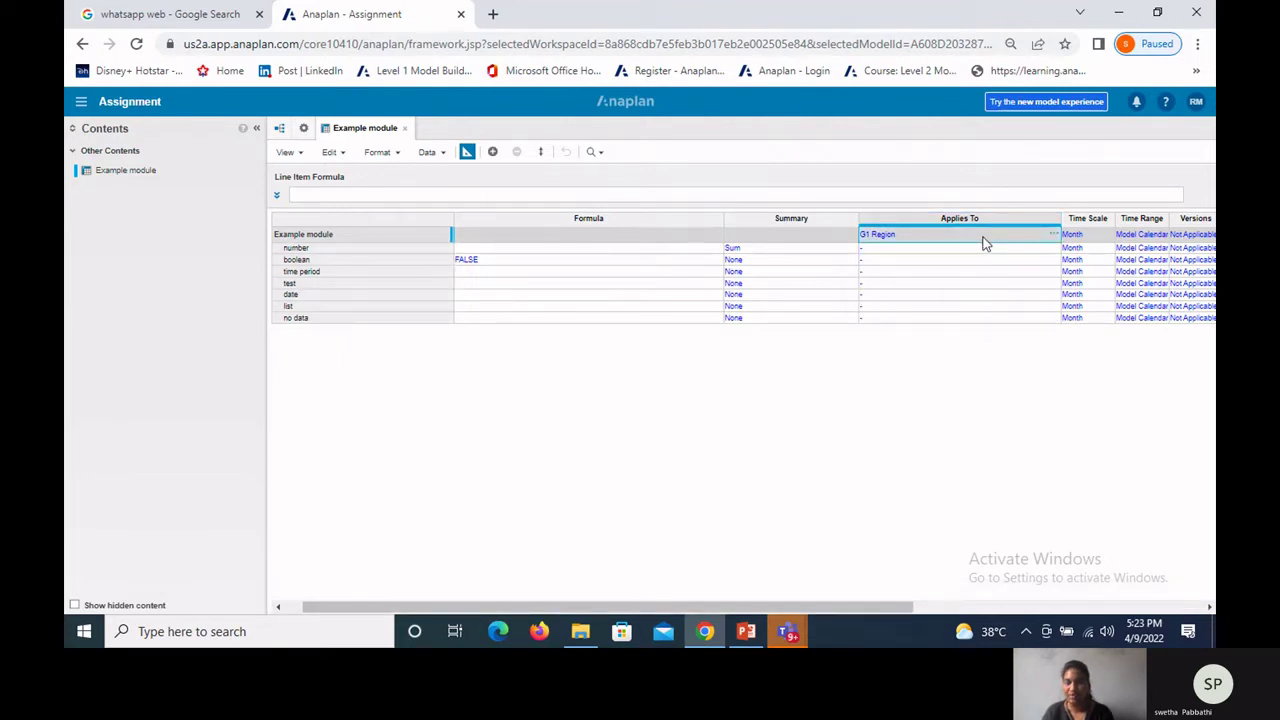
{"action": "left_click", "coordinate": [1054, 237]}
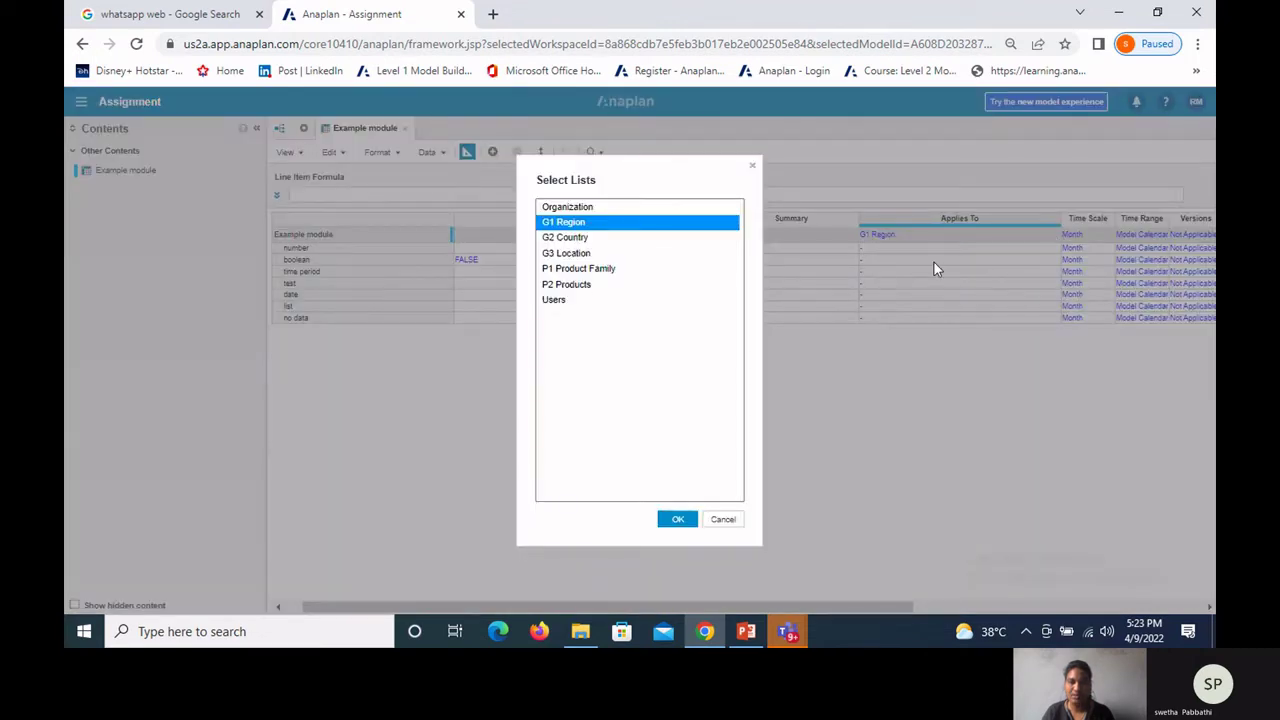
Step: Try selecting G2 Country, G3 Location, P1 Product Family and P2 Products together, and confirm the module with only G1 Region selected
{"action": "left_click", "coordinate": [566, 238]}
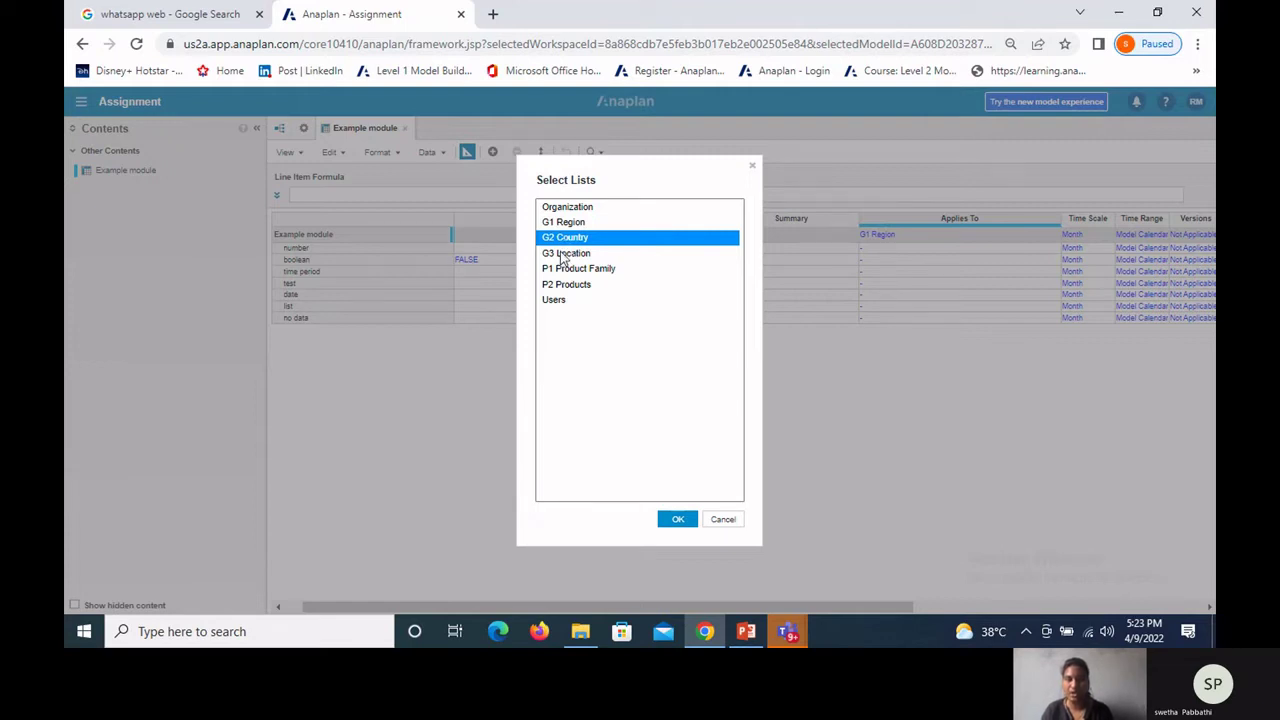
{"action": "left_click", "coordinate": [564, 256], "text": "ctrl"}
{"action": "left_click", "coordinate": [558, 271], "text": "ctrl"}
{"action": "left_click", "coordinate": [555, 286], "text": "ctrl"}
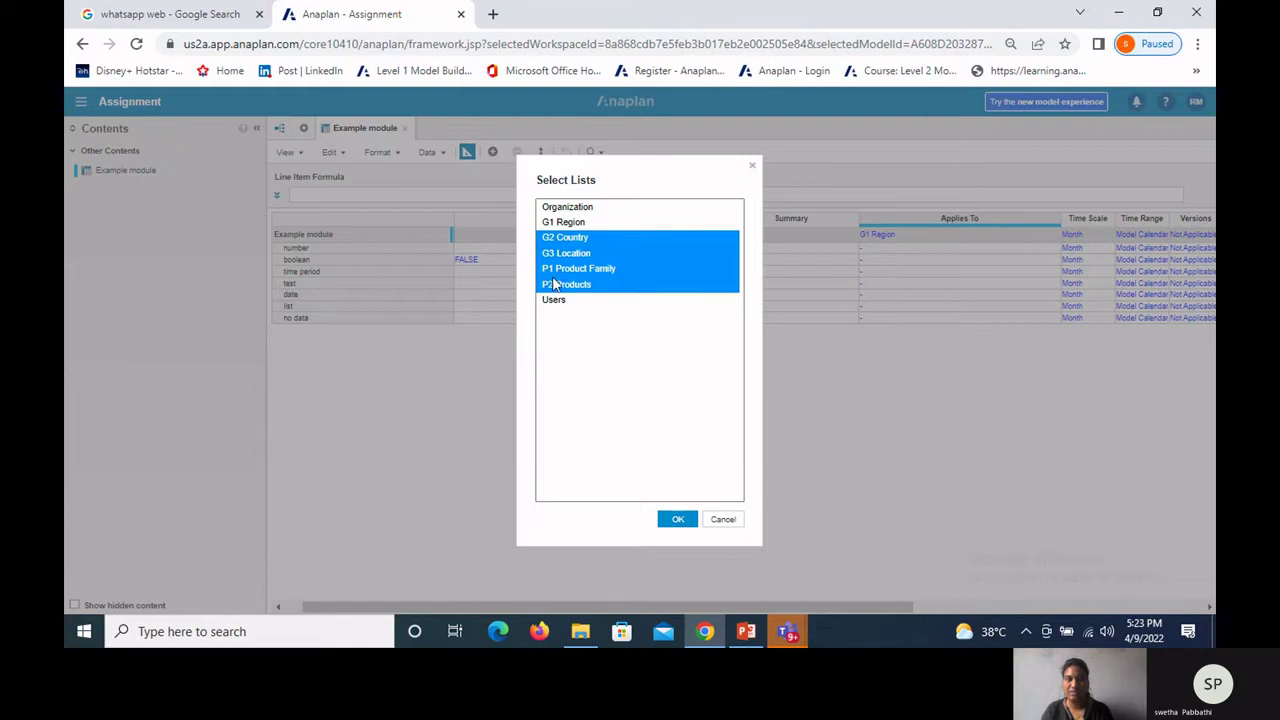
{"action": "left_click", "coordinate": [558, 287], "text": "ctrl"}
{"action": "left_click", "coordinate": [564, 273], "text": "ctrl"}
{"action": "left_click", "coordinate": [569, 254], "text": "ctrl"}
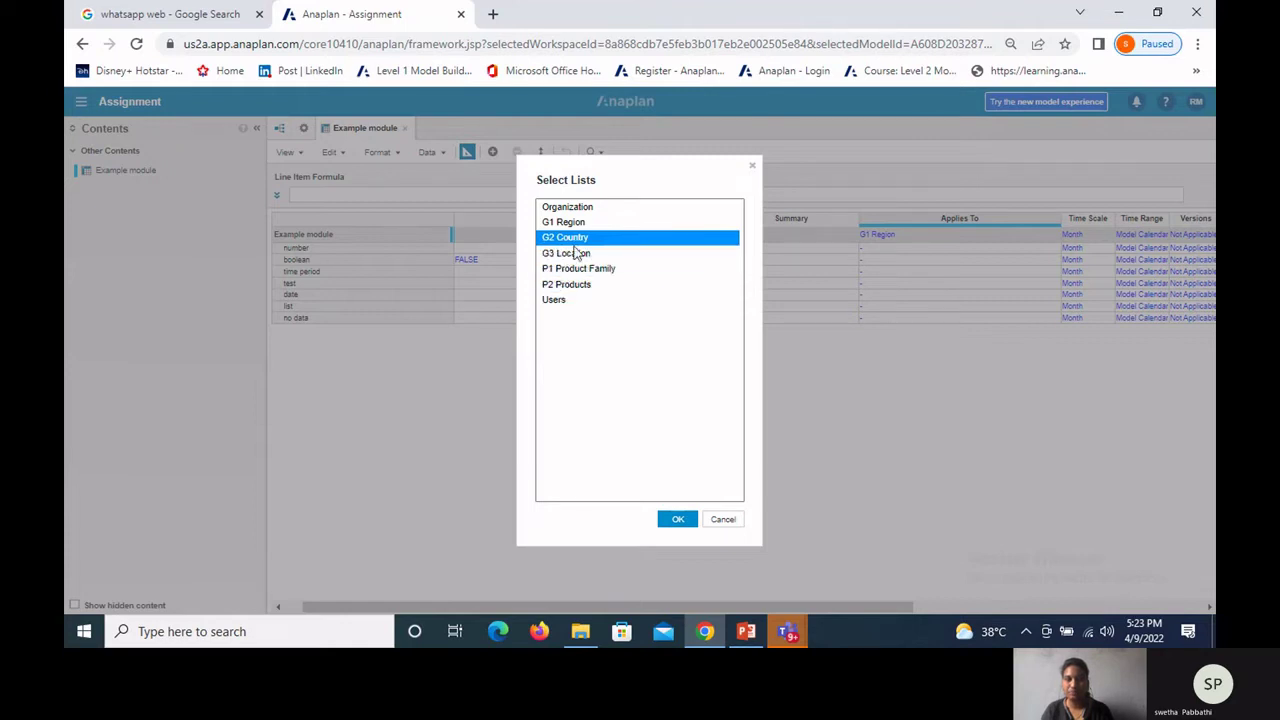
{"action": "left_click", "coordinate": [576, 228]}
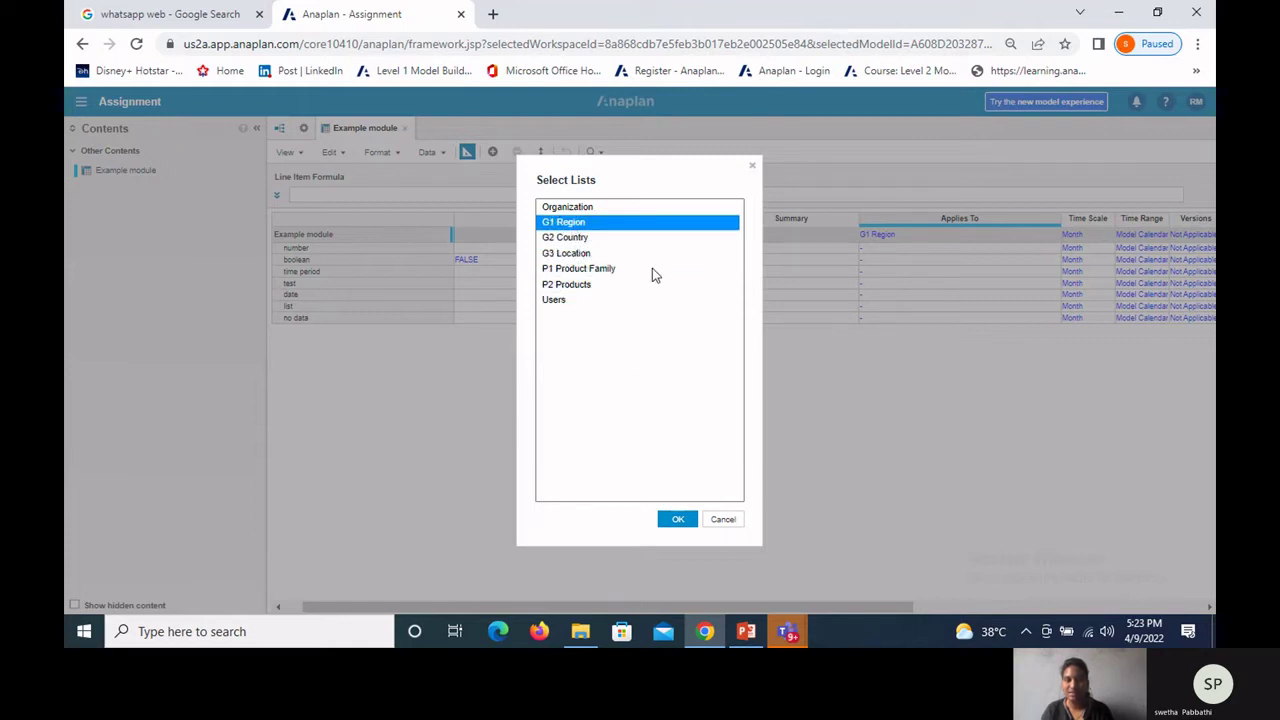
{"action": "left_click", "coordinate": [676, 519]}
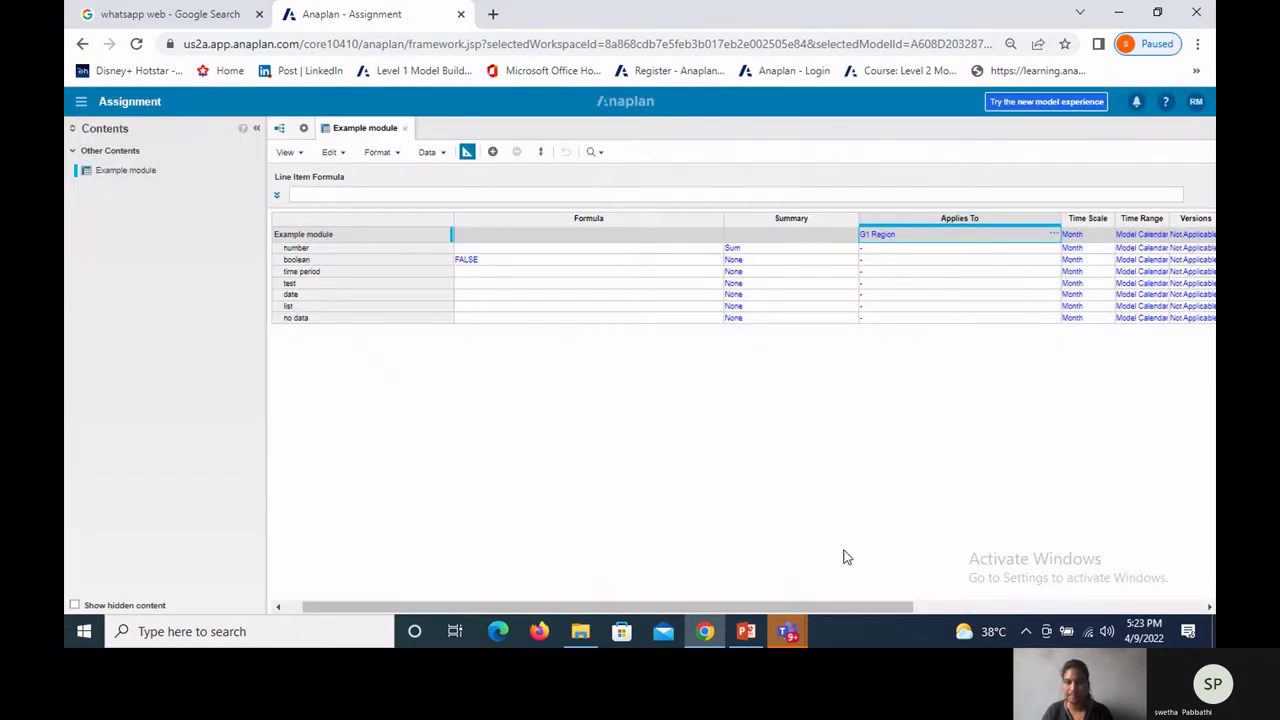
Step: Set the Time Scale of the Example module row to Half-Year
{"action": "left_click_drag", "start_coordinate": [811, 608], "coordinate": [831, 608]}
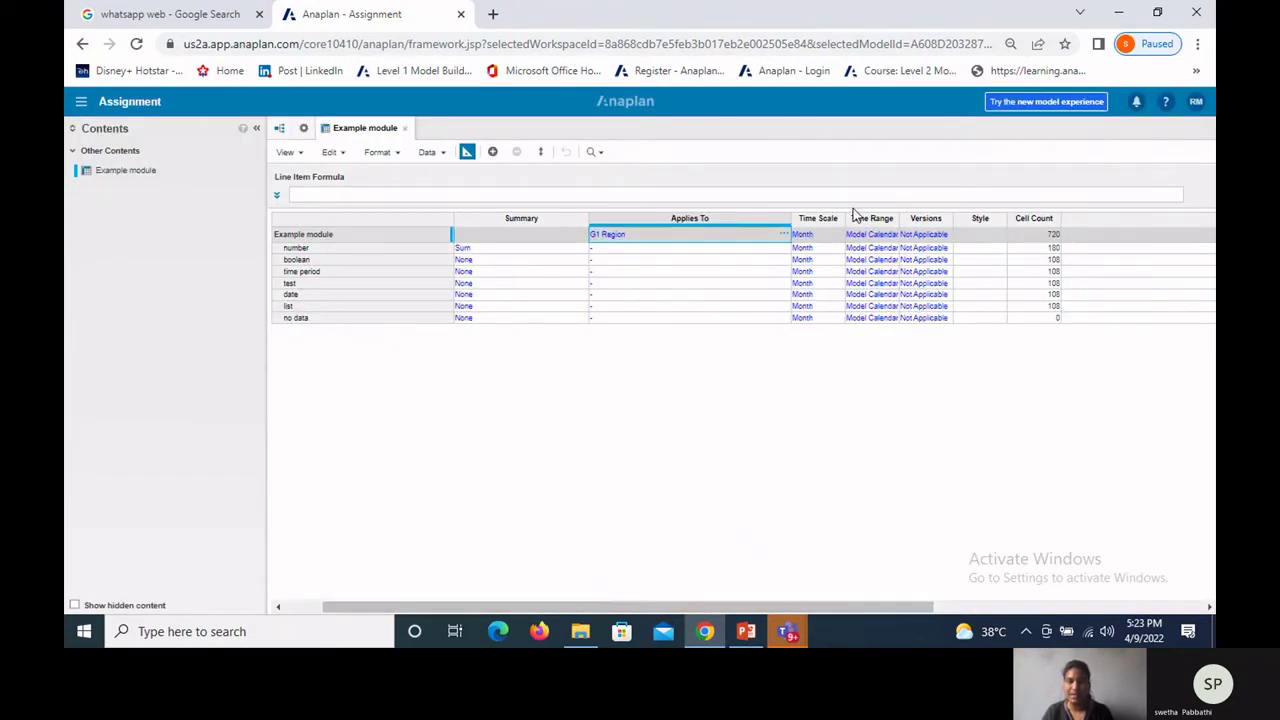
{"action": "left_click", "coordinate": [824, 221]}
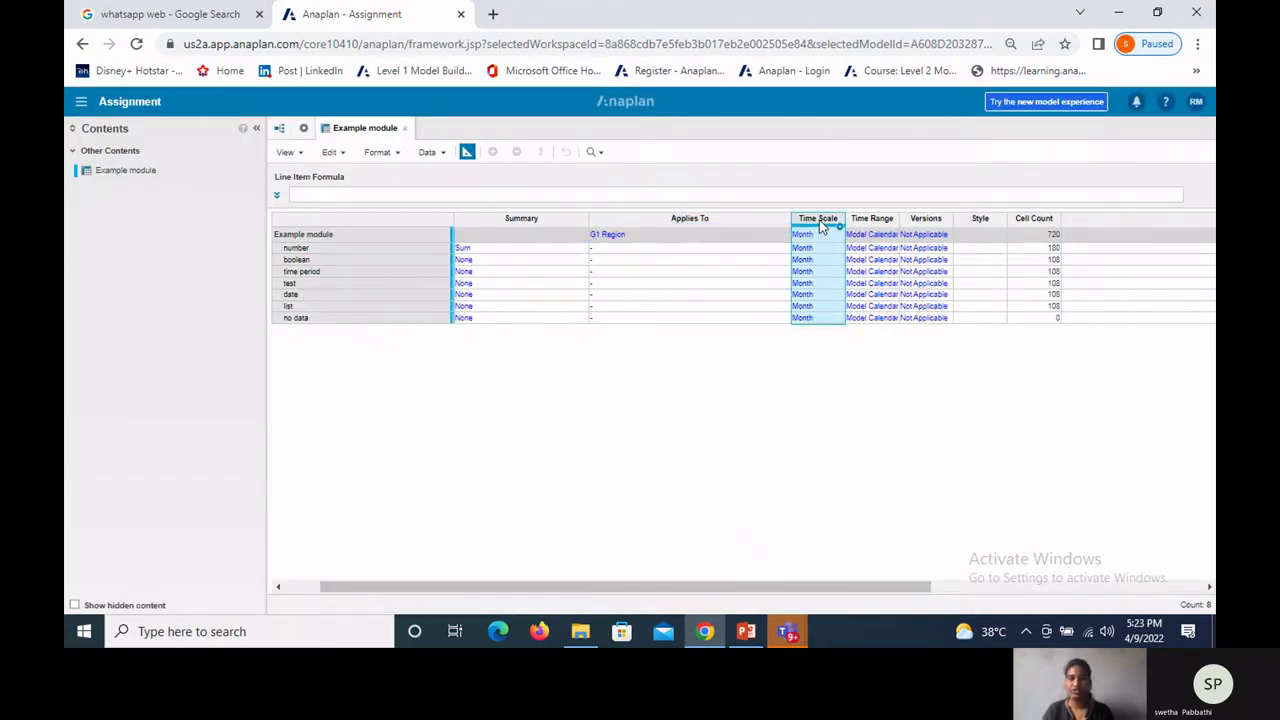
{"action": "left_click", "coordinate": [822, 234]}
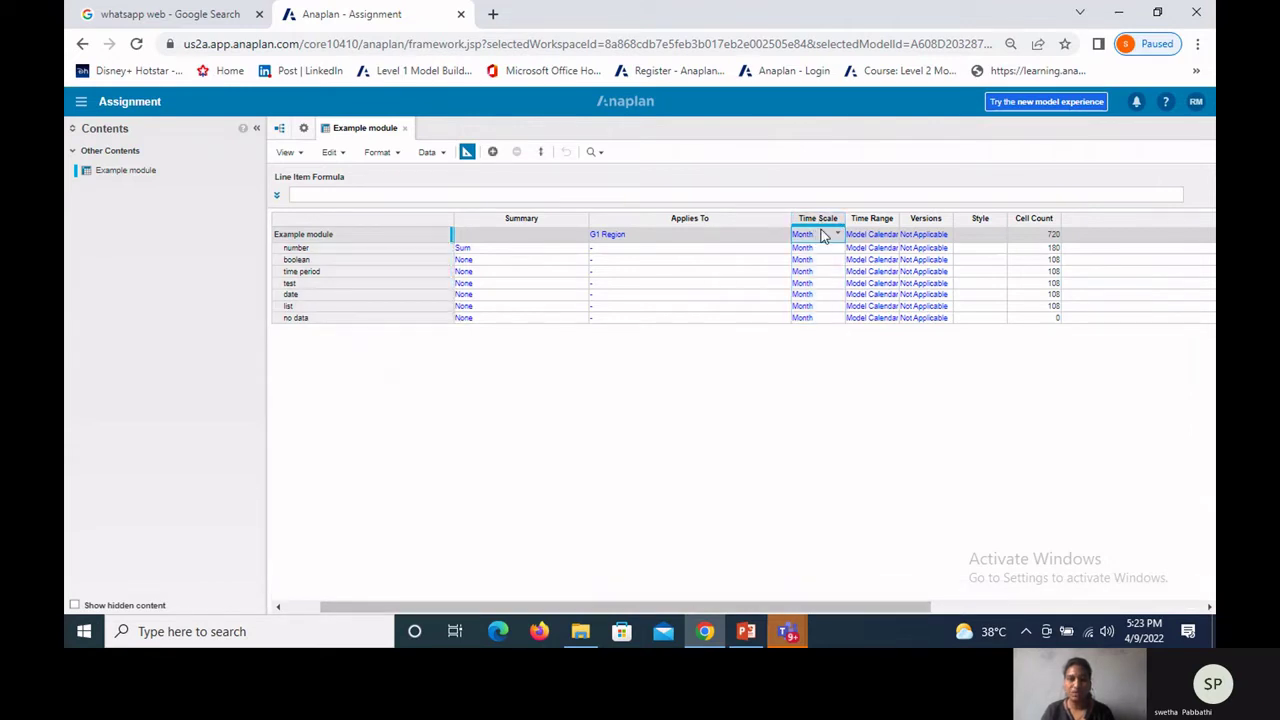
{"action": "left_click", "coordinate": [838, 234]}
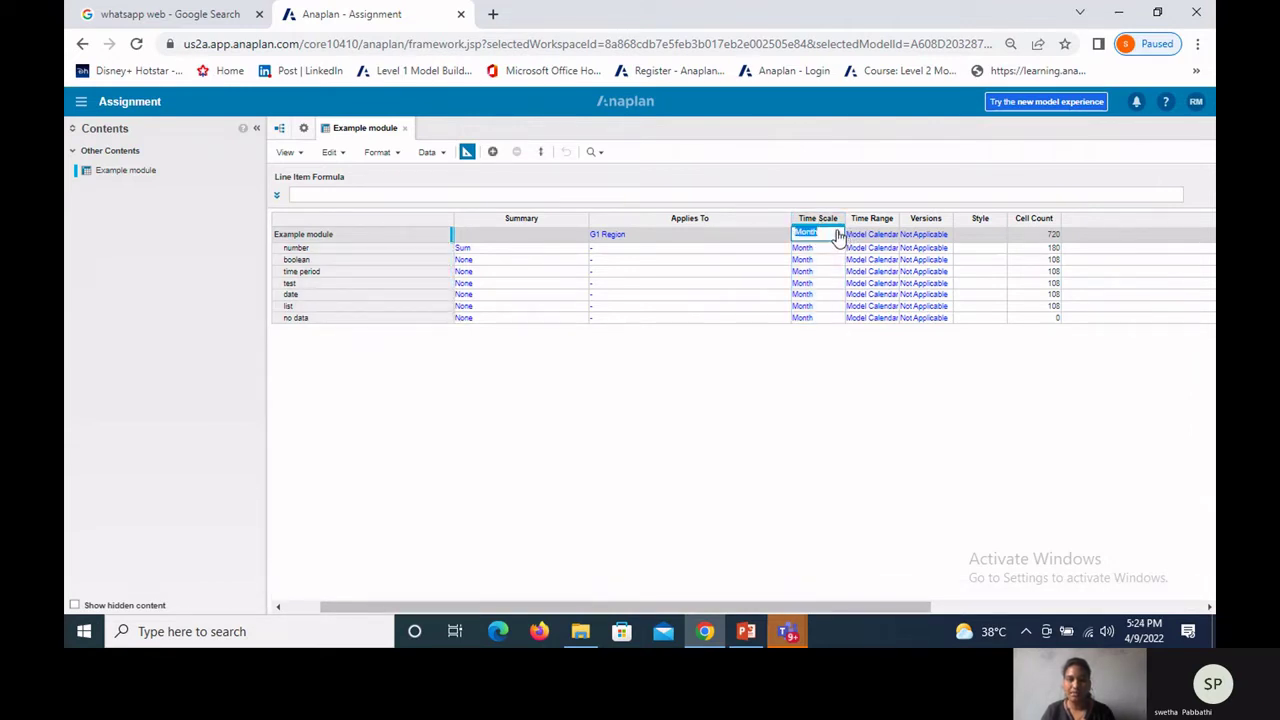
{"action": "left_click", "coordinate": [838, 234]}
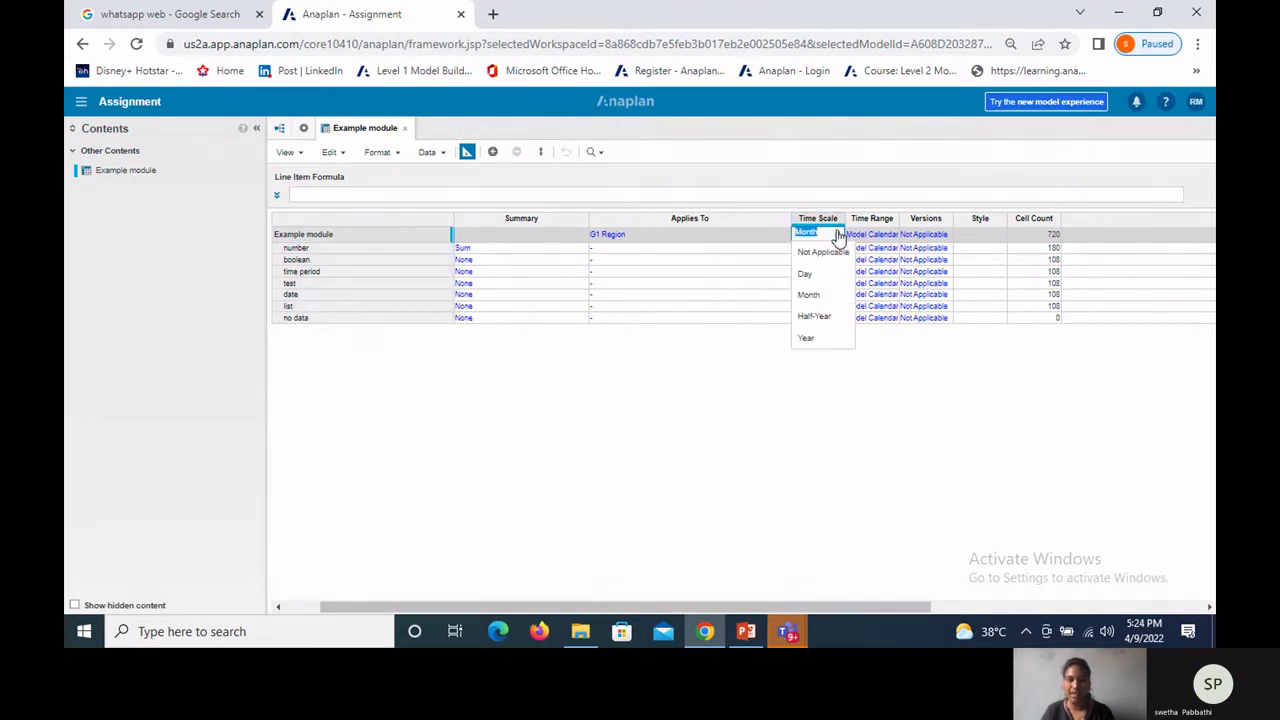
{"action": "left_click", "coordinate": [818, 317]}
{"action": "left_click", "coordinate": [766, 438]}
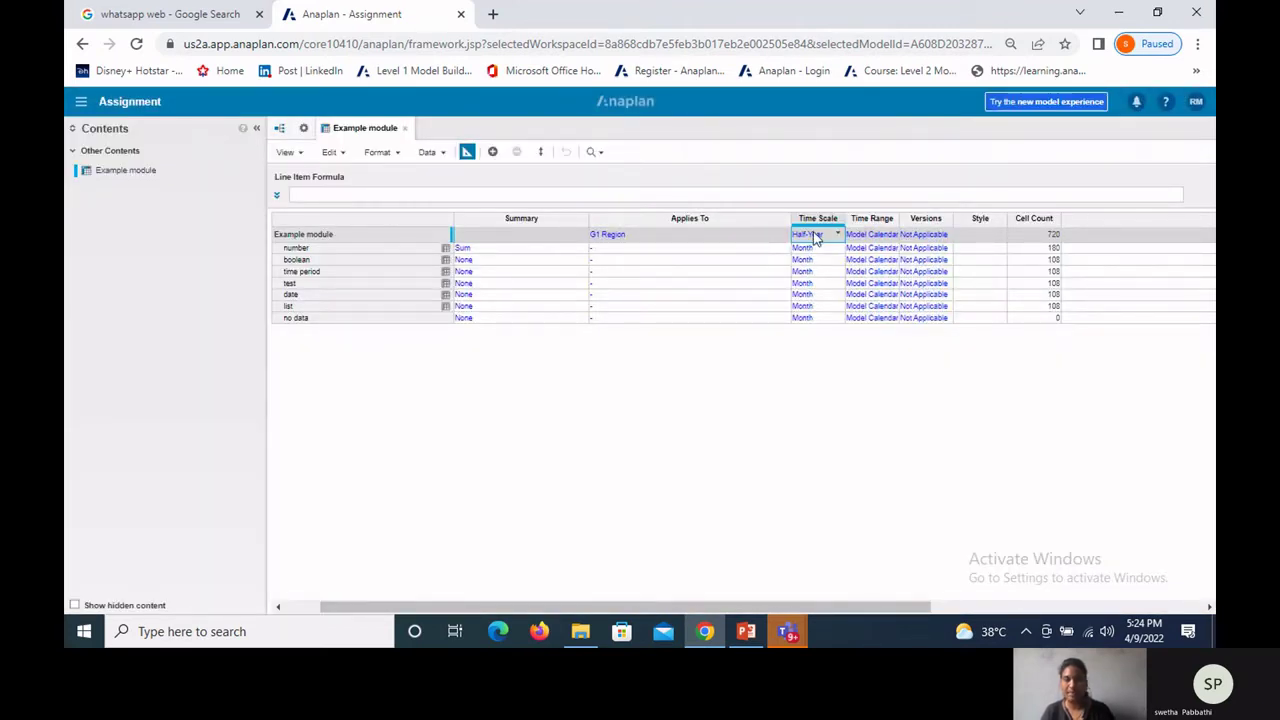
Step: Copy the Half-Year time scale to every line item from number to no data and show the module in grid view
{"action": "key", "text": "ctrl+c"}
{"action": "left_click_drag", "start_coordinate": [803, 247], "coordinate": [810, 322]}
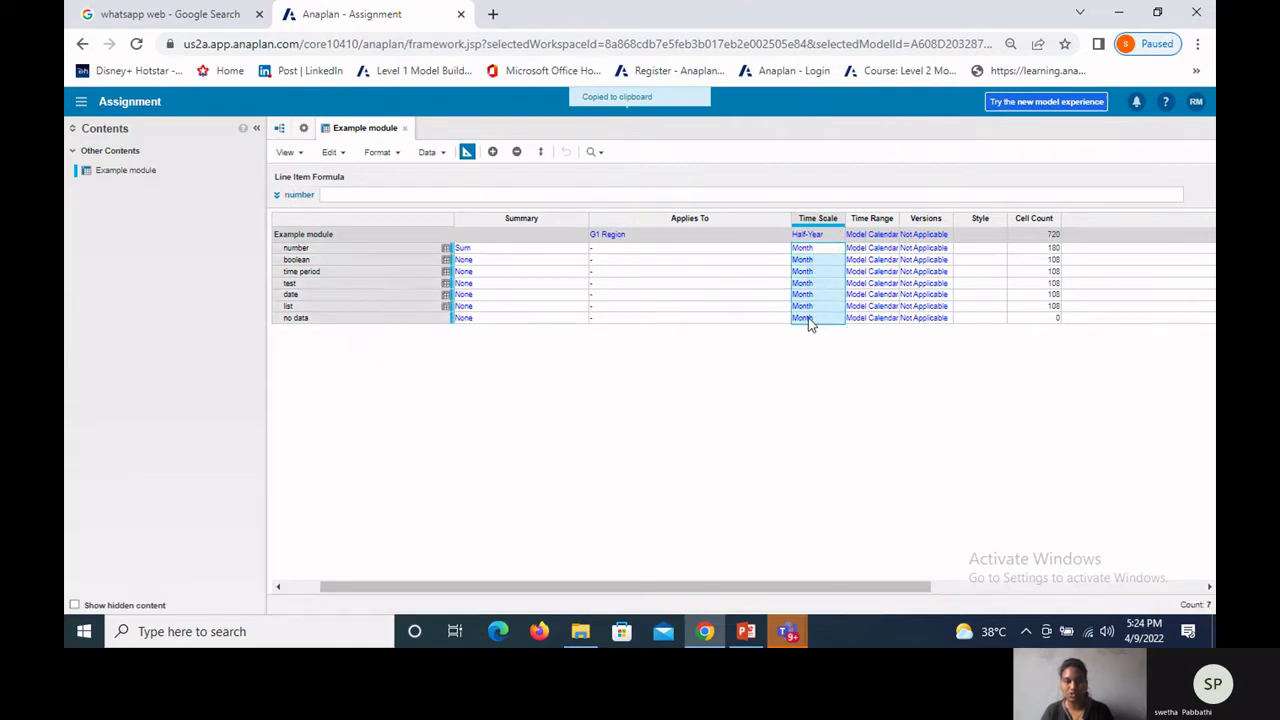
{"action": "key", "text": "ctrl+v"}
{"action": "left_click", "coordinate": [770, 430]}
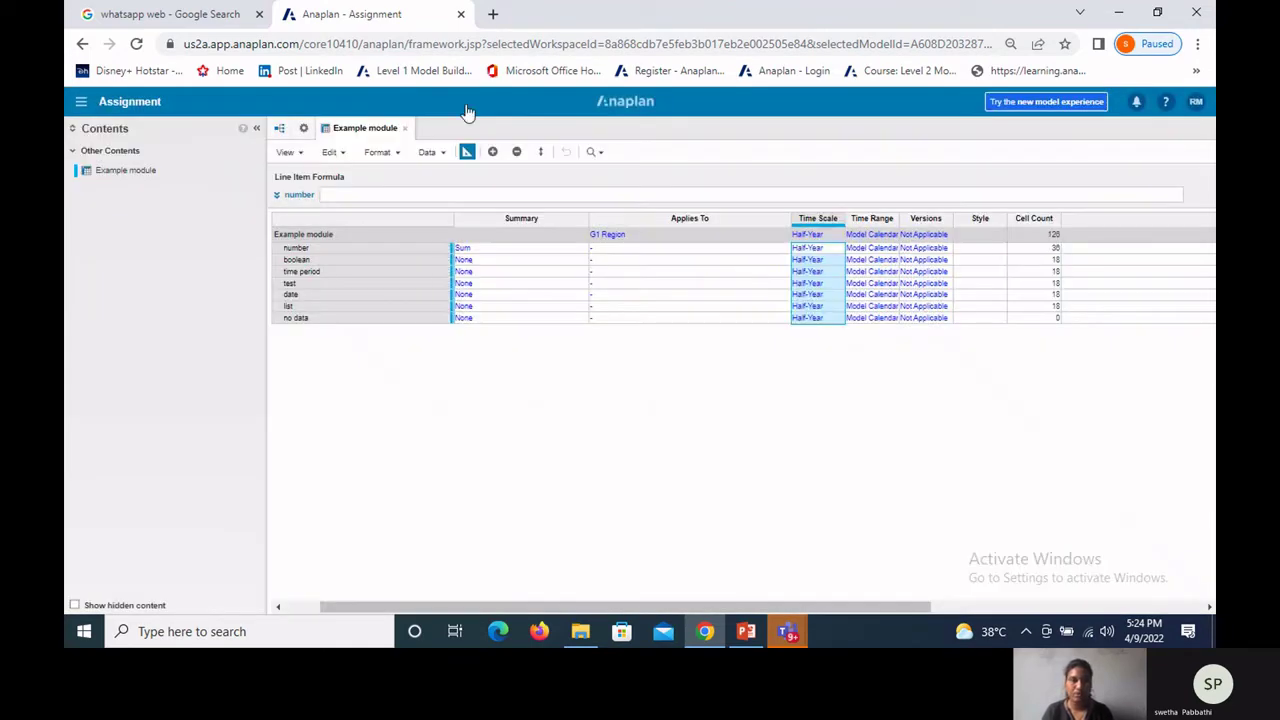
{"action": "left_click", "coordinate": [466, 152]}
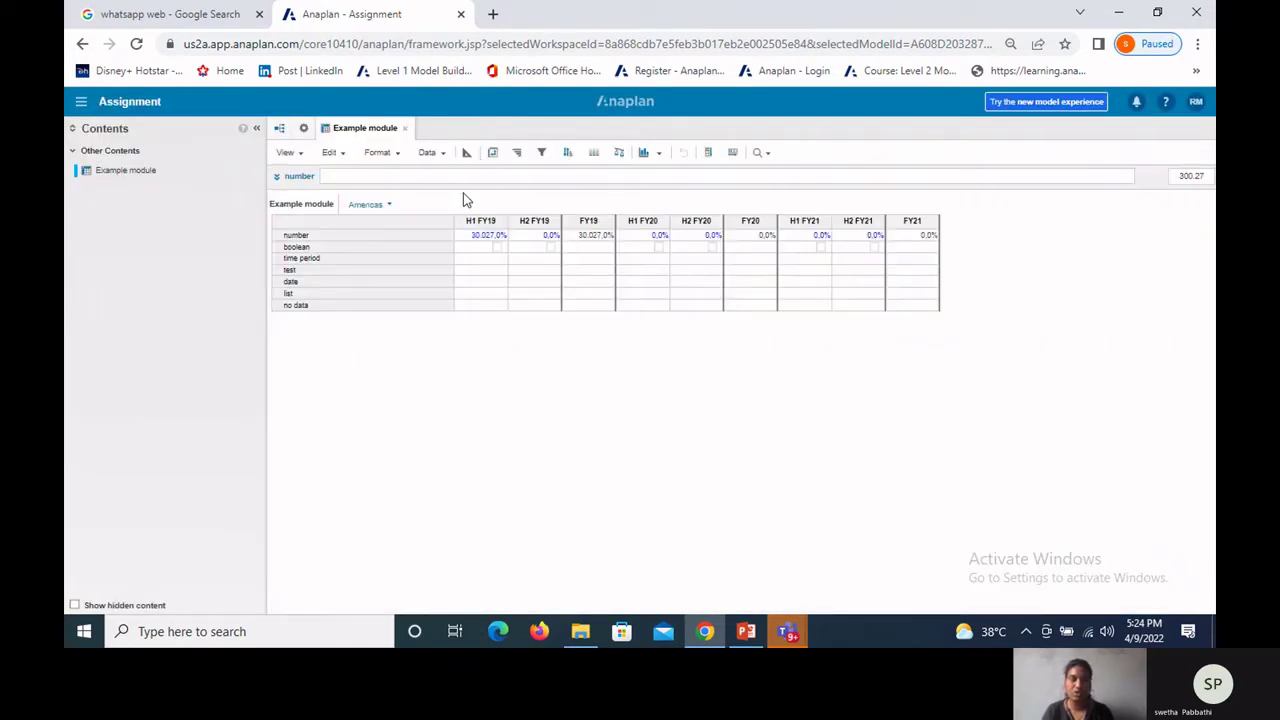
Step: Examine the half-year and full-year columns of FY19, FY20 and FY21 in the Example module grid
{"action": "left_click", "coordinate": [482, 222]}
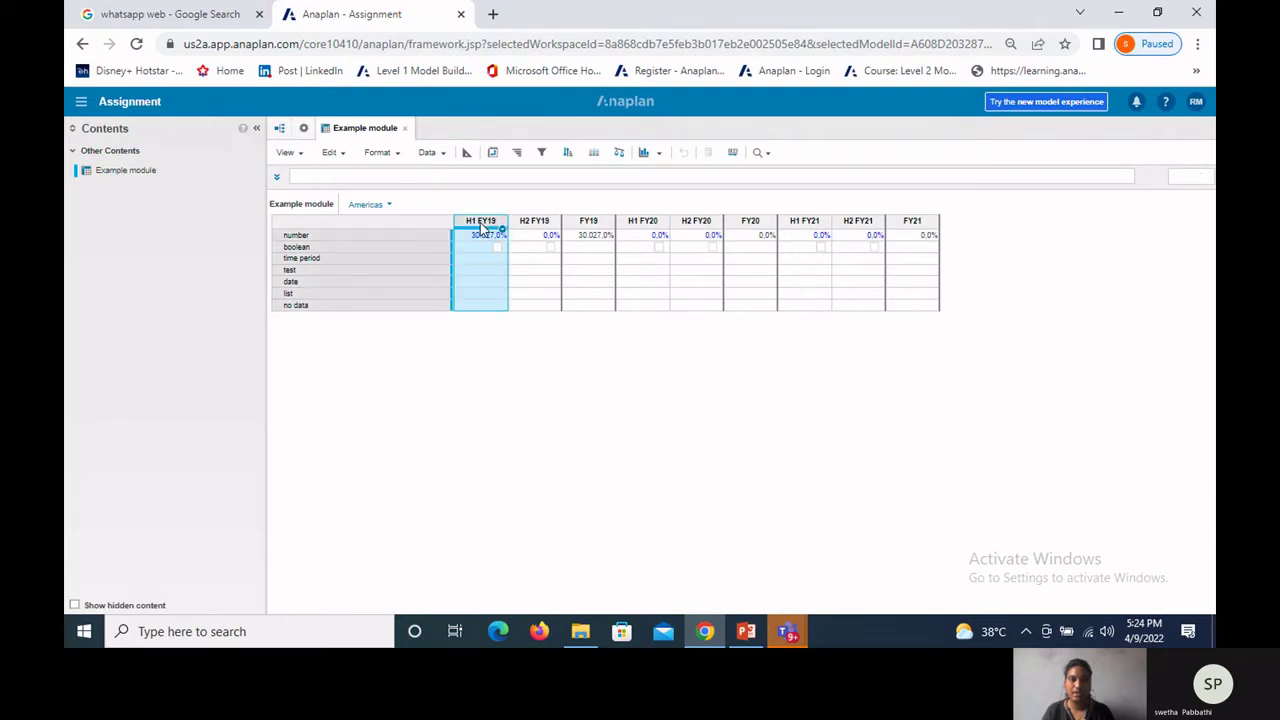
{"action": "left_click", "coordinate": [536, 224]}
{"action": "left_click", "coordinate": [642, 224]}
{"action": "left_click", "coordinate": [696, 224]}
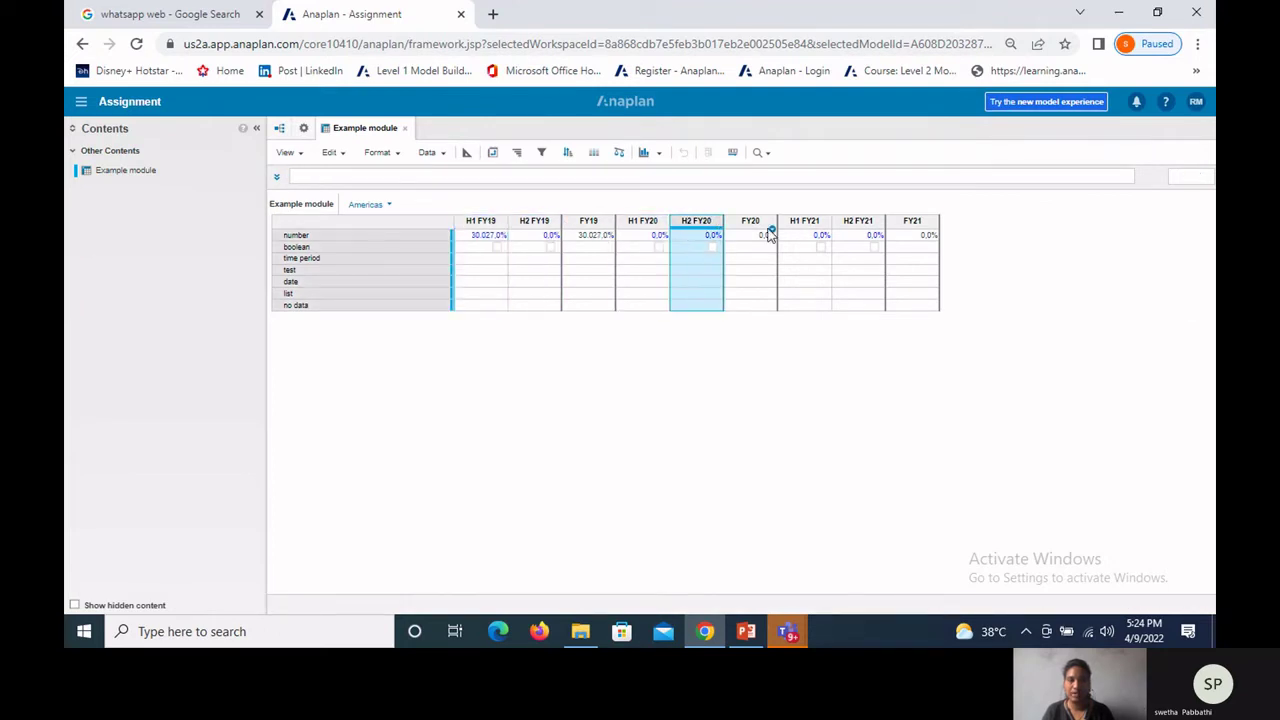
{"action": "left_click", "coordinate": [766, 228]}
{"action": "left_click", "coordinate": [860, 228]}
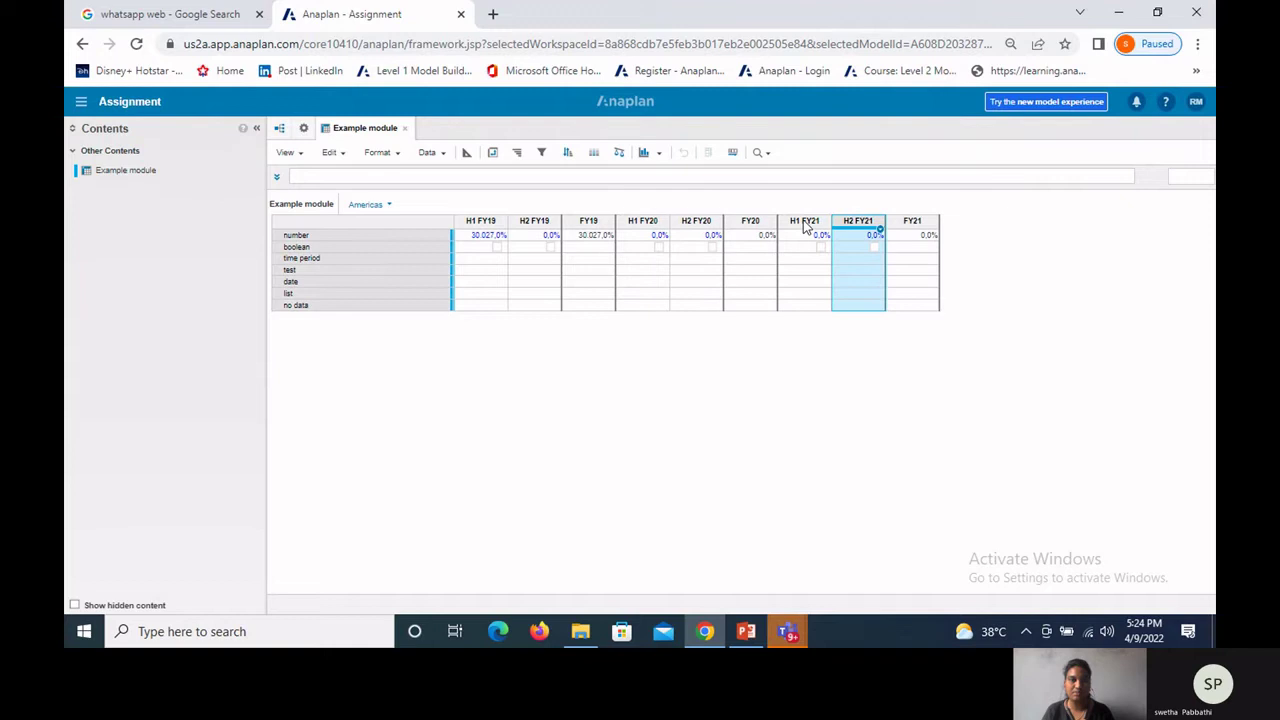
Step: Return to the blueprint and examine the Time Range options of the Example module row, cancelling the dimensionality change
{"action": "left_click", "coordinate": [466, 160]}
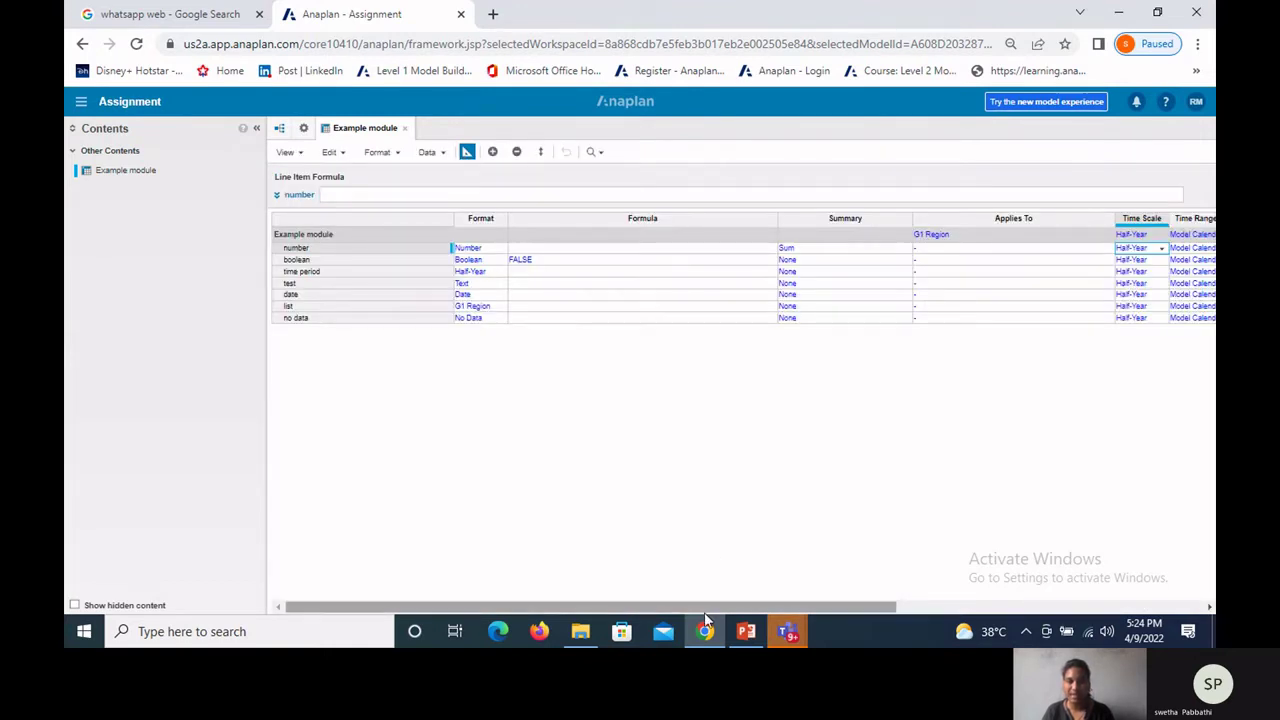
{"action": "left_click_drag", "start_coordinate": [720, 608], "coordinate": [754, 608]}
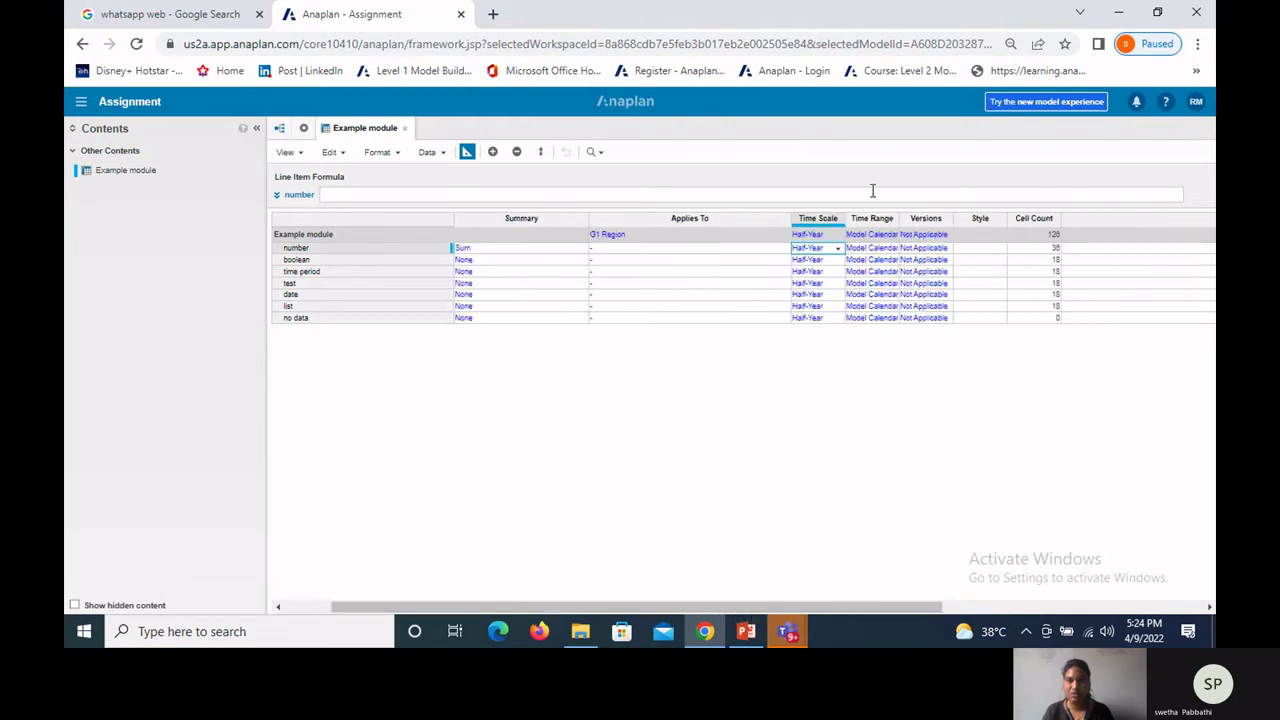
{"action": "left_click", "coordinate": [866, 222]}
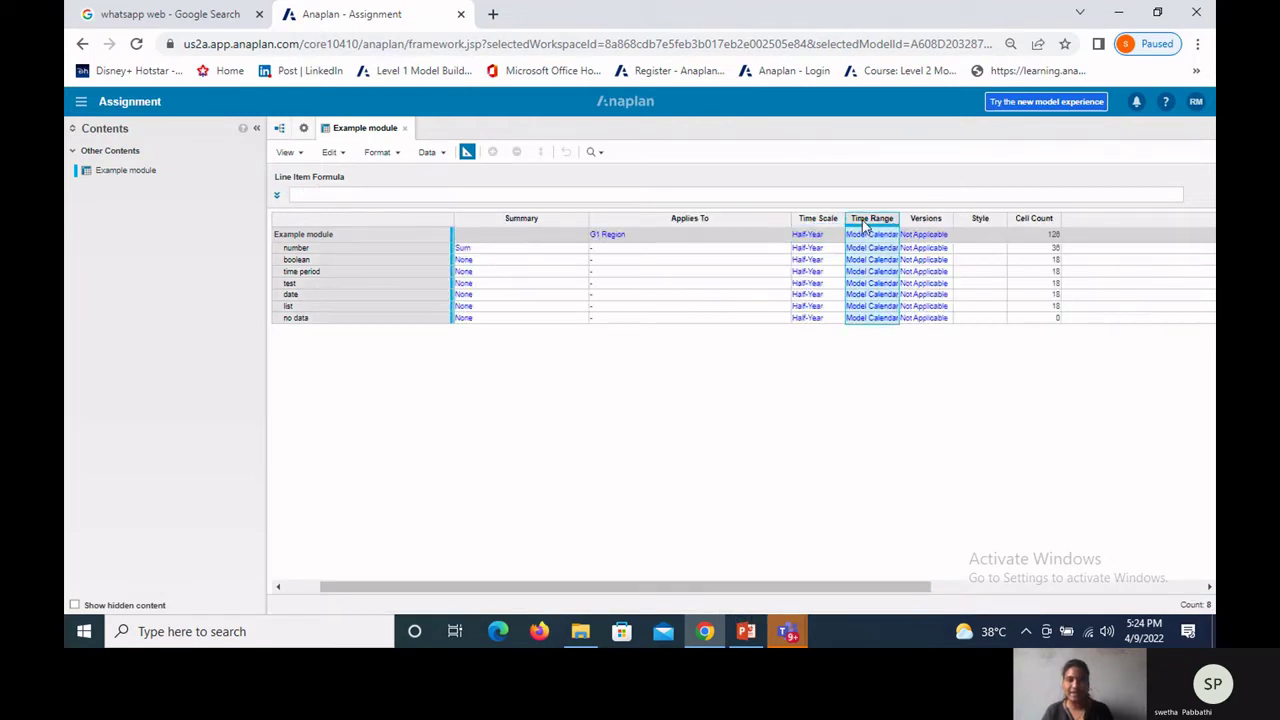
{"action": "left_click", "coordinate": [864, 236]}
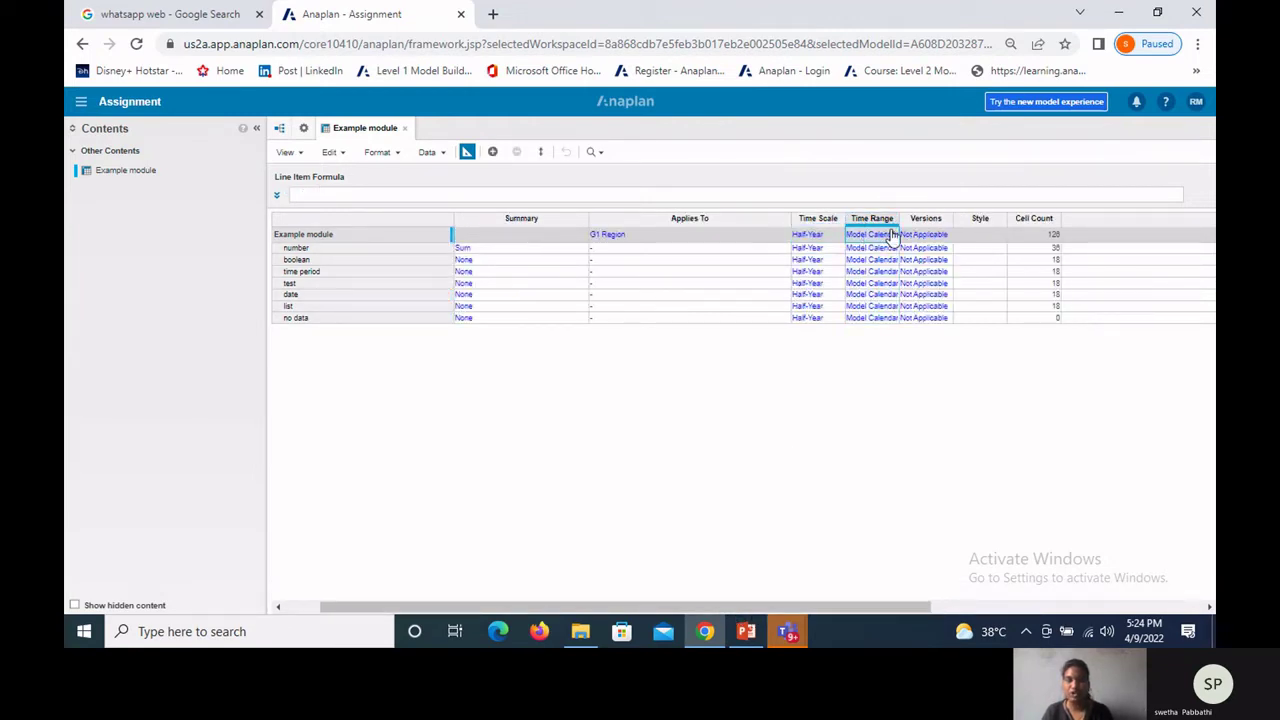
{"action": "left_click", "coordinate": [895, 234]}
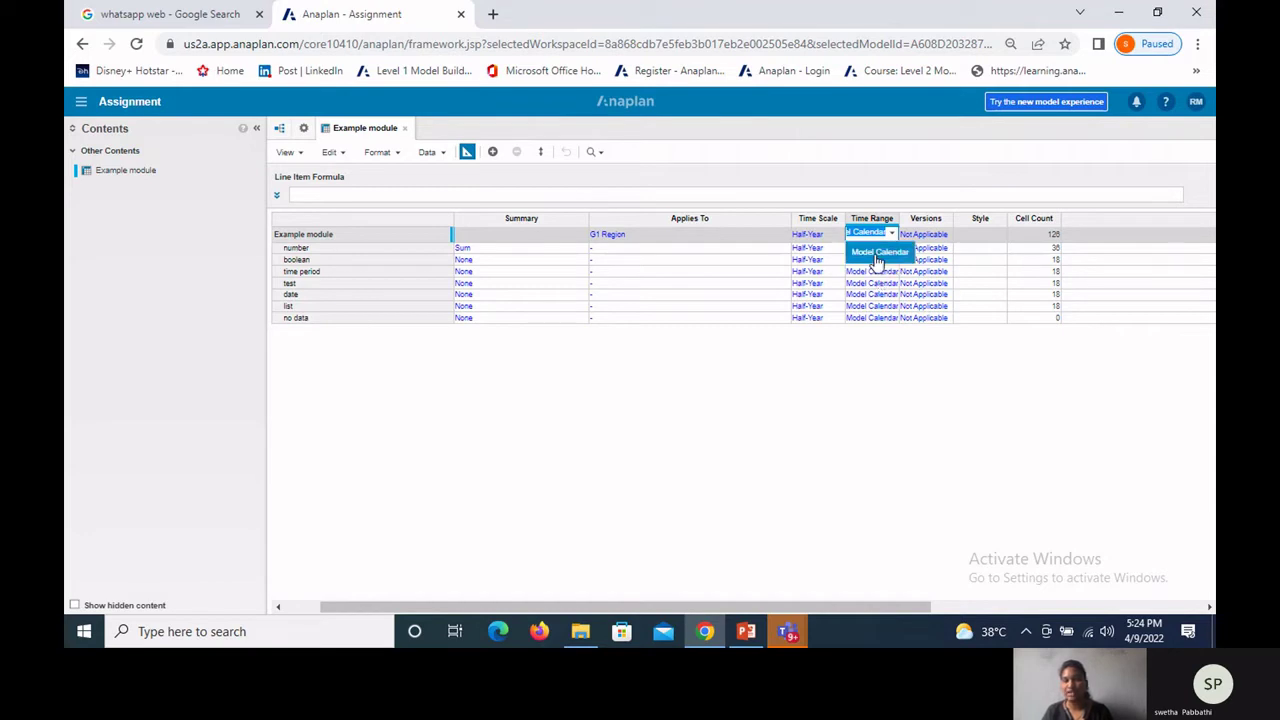
{"action": "left_click", "coordinate": [874, 346]}
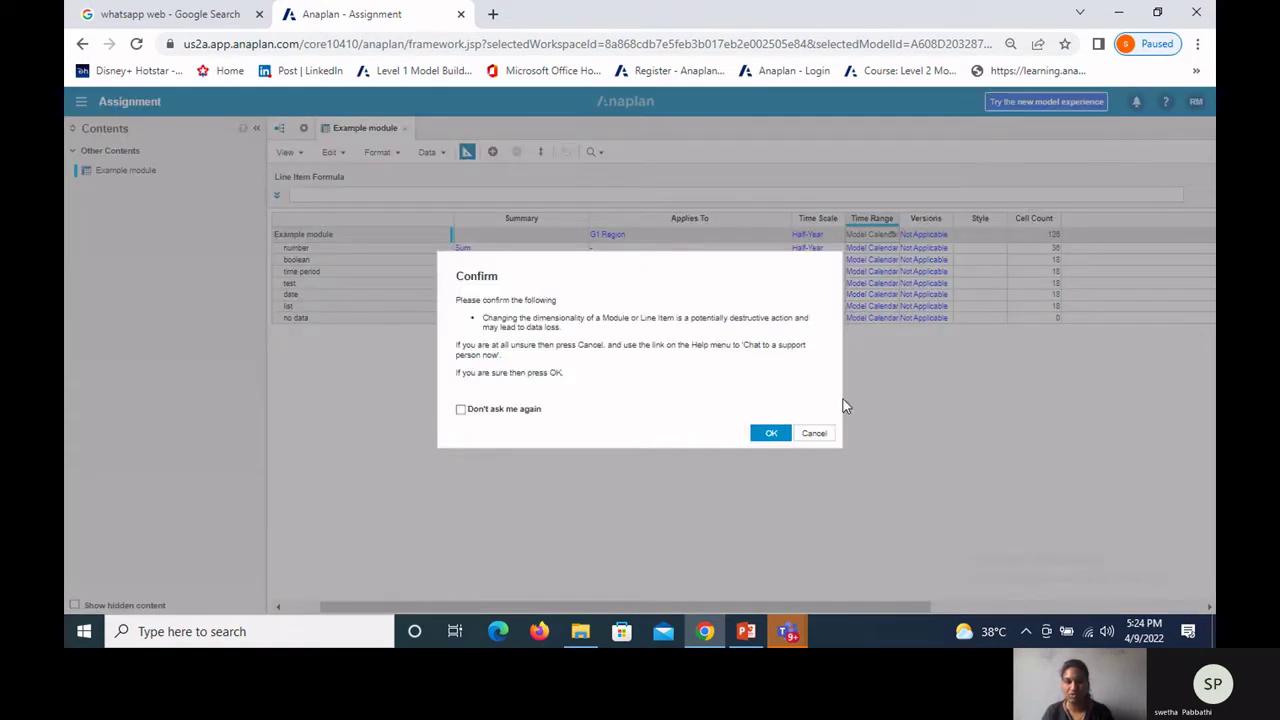
{"action": "left_click", "coordinate": [820, 436]}
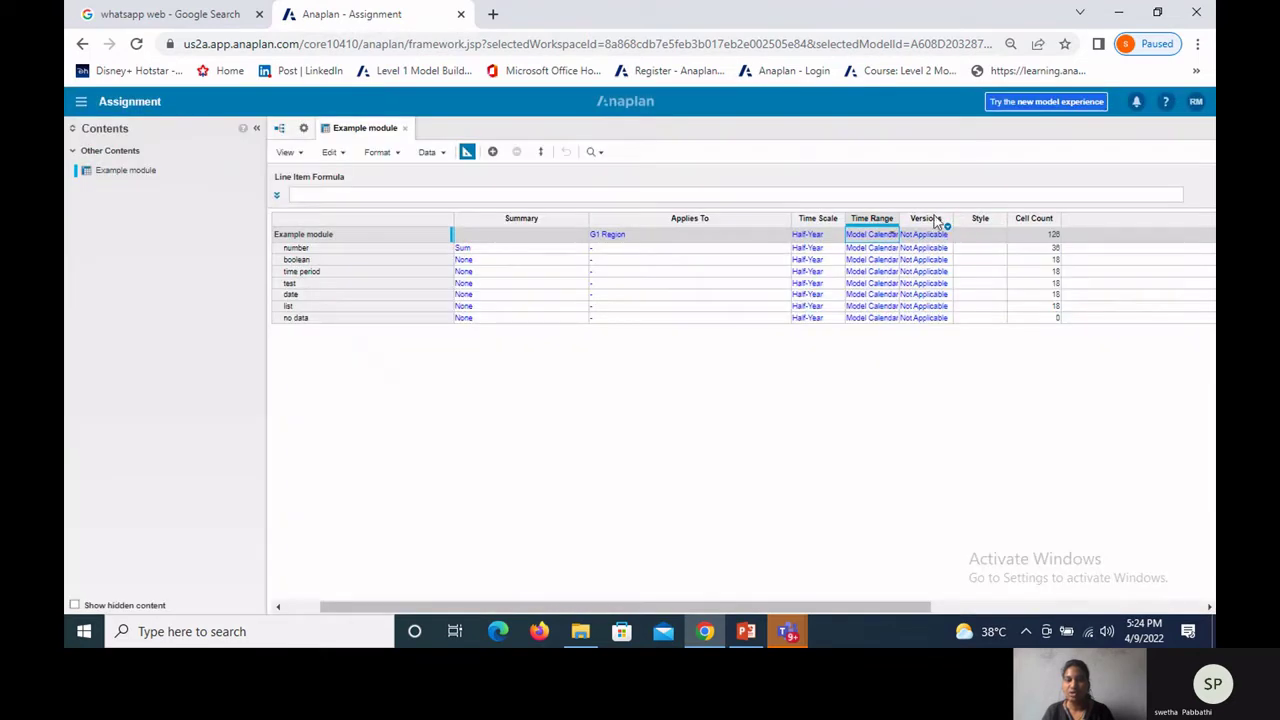
Step: Set Versions of the Example module row to All and accept the dimensionality change
{"action": "left_click", "coordinate": [935, 222]}
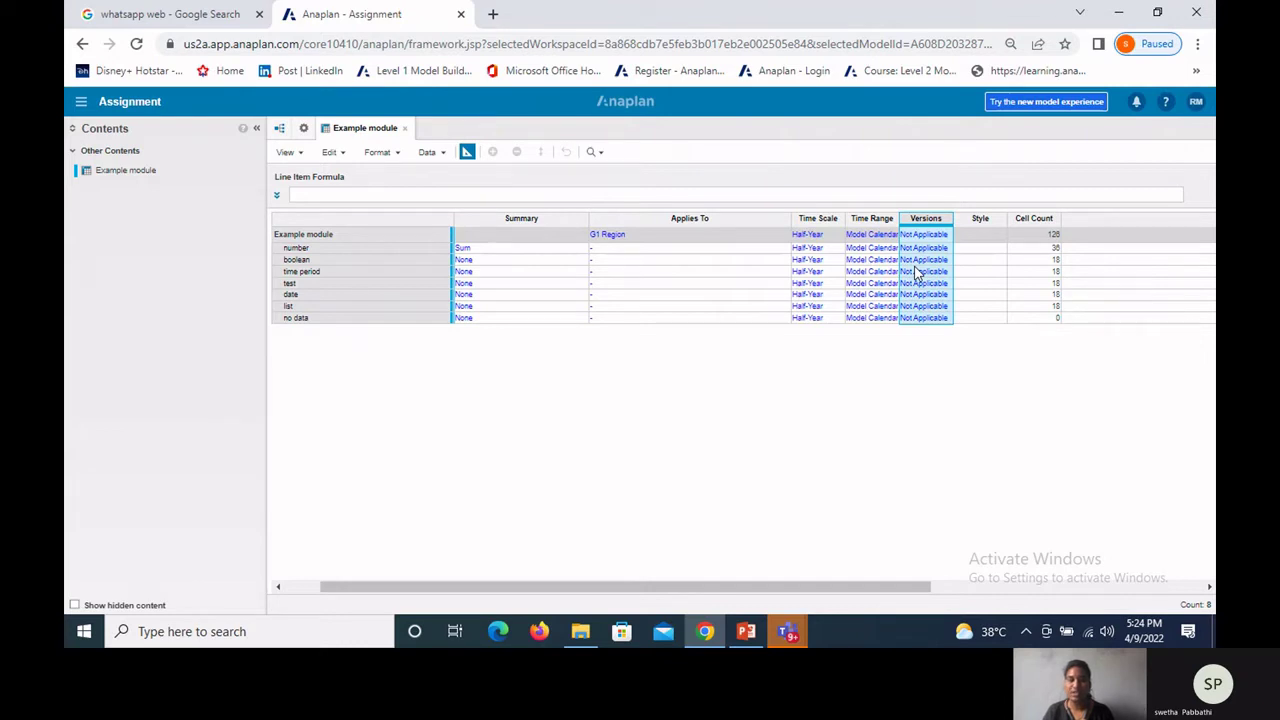
{"action": "left_click", "coordinate": [920, 236]}
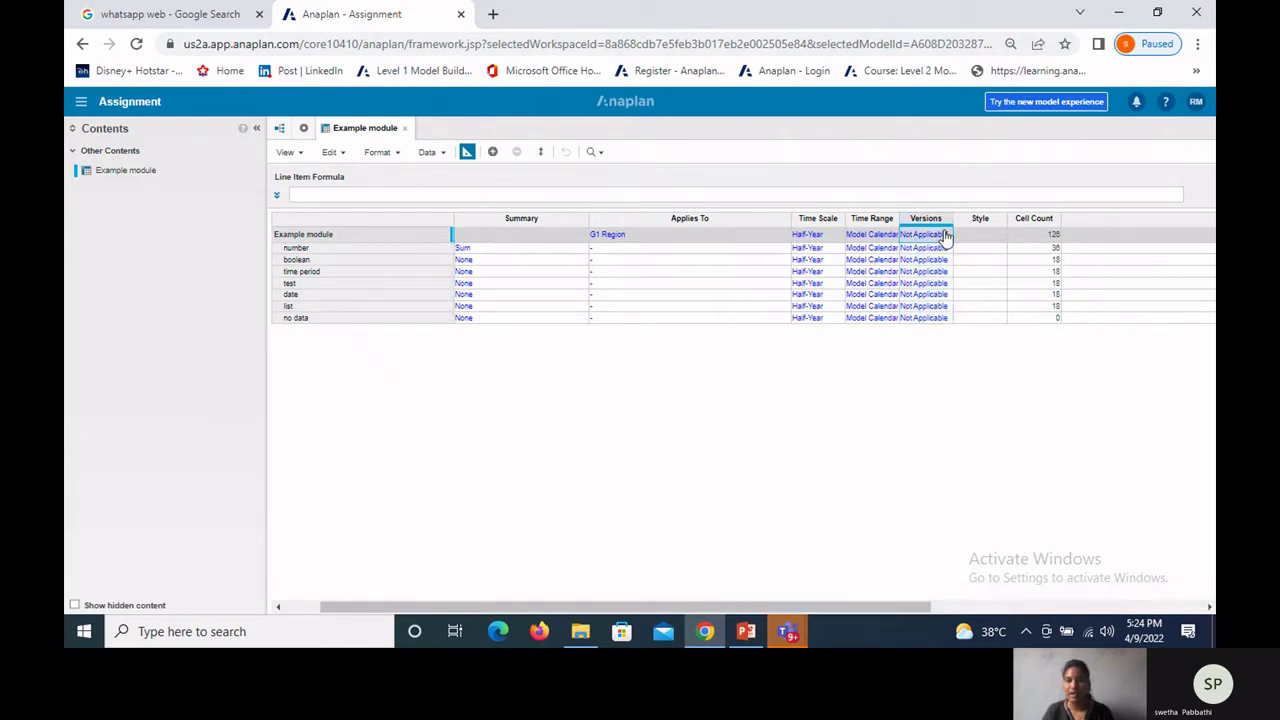
{"action": "left_click", "coordinate": [945, 234]}
{"action": "left_click", "coordinate": [920, 248]}
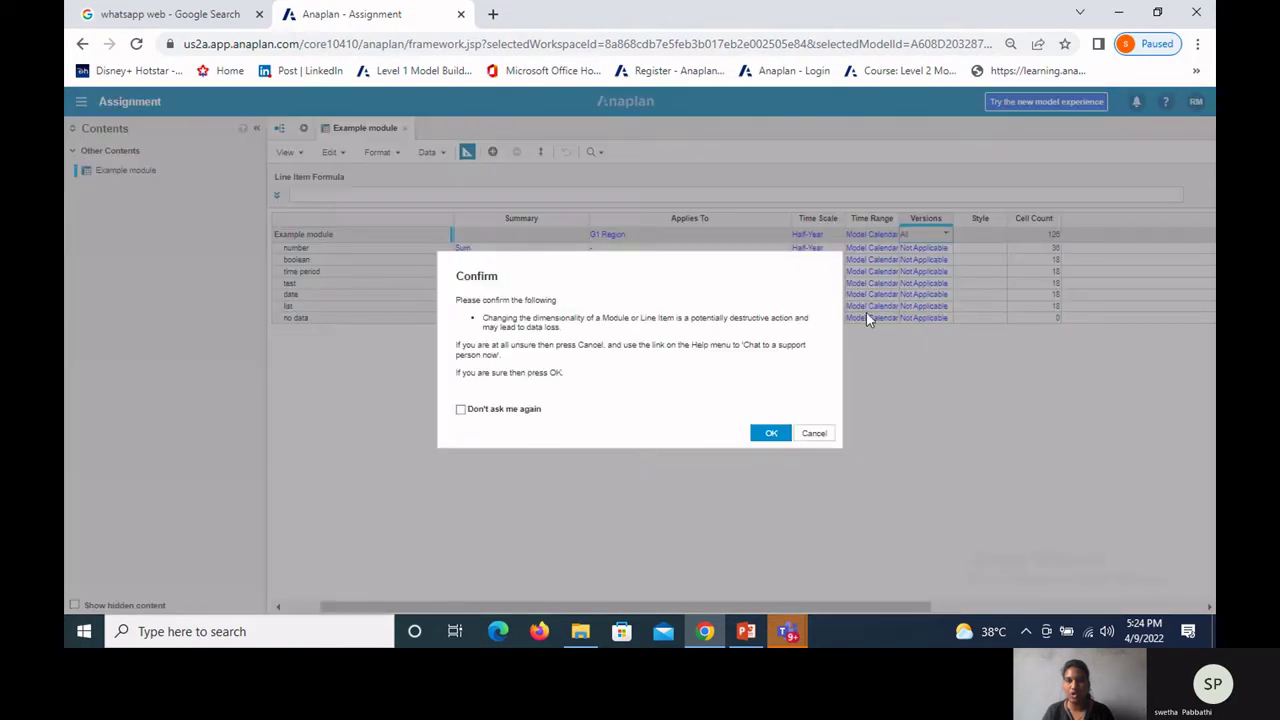
{"action": "left_click", "coordinate": [770, 436]}
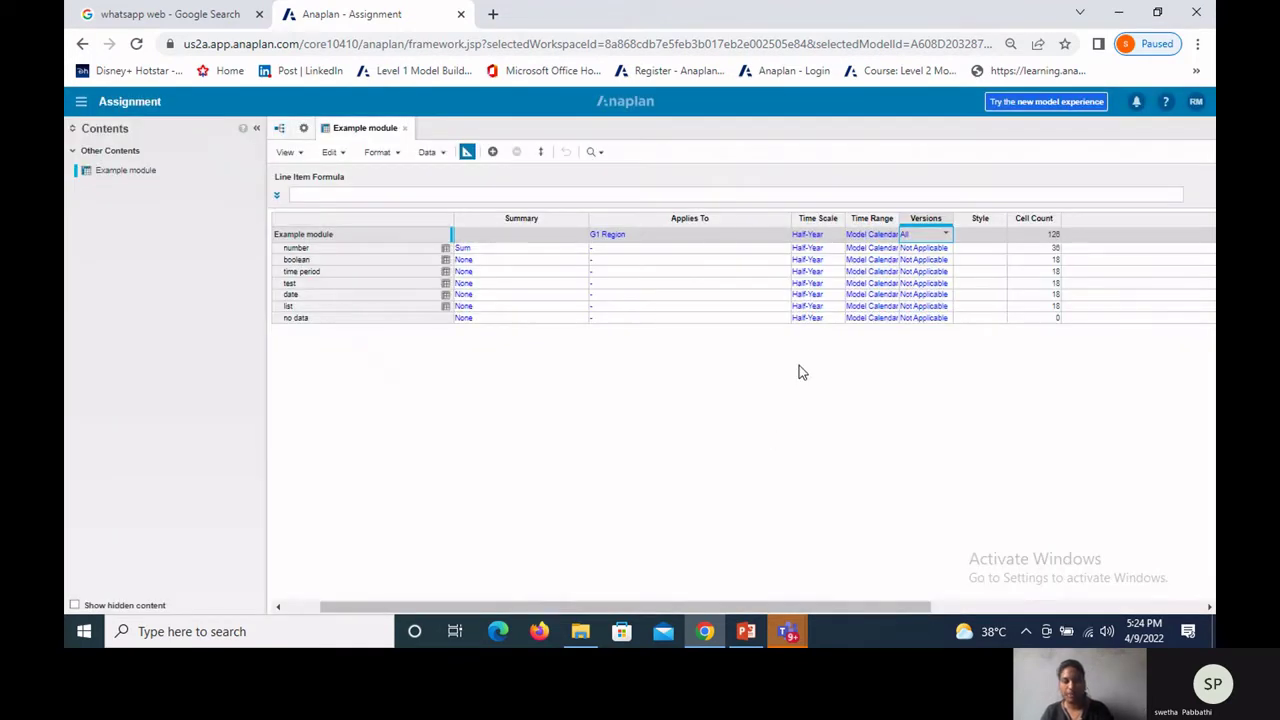
Step: Copy the All versions setting to every line item from number to no data
{"action": "left_click_drag", "start_coordinate": [914, 260], "coordinate": [921, 327]}
{"action": "key", "text": "ctrl+v"}
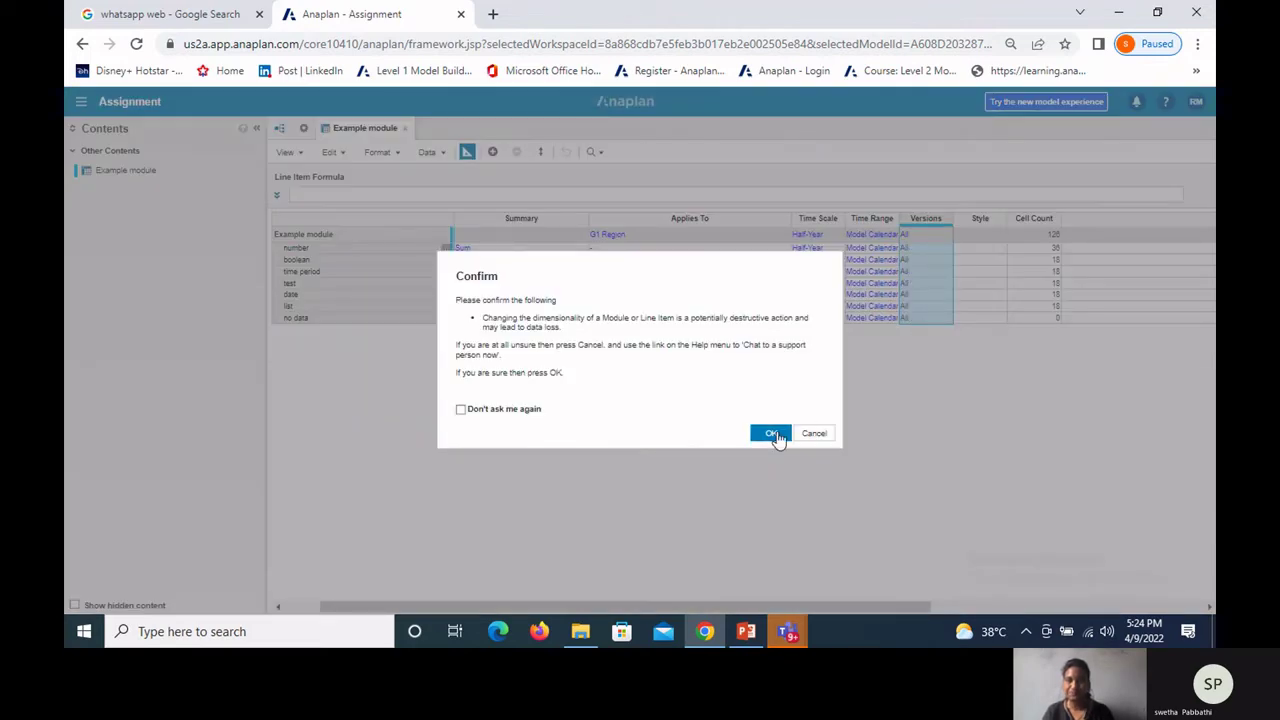
{"action": "left_click", "coordinate": [771, 432]}
Step: Show the module in grid view and examine the versions available in its version selector
{"action": "left_click", "coordinate": [467, 152]}
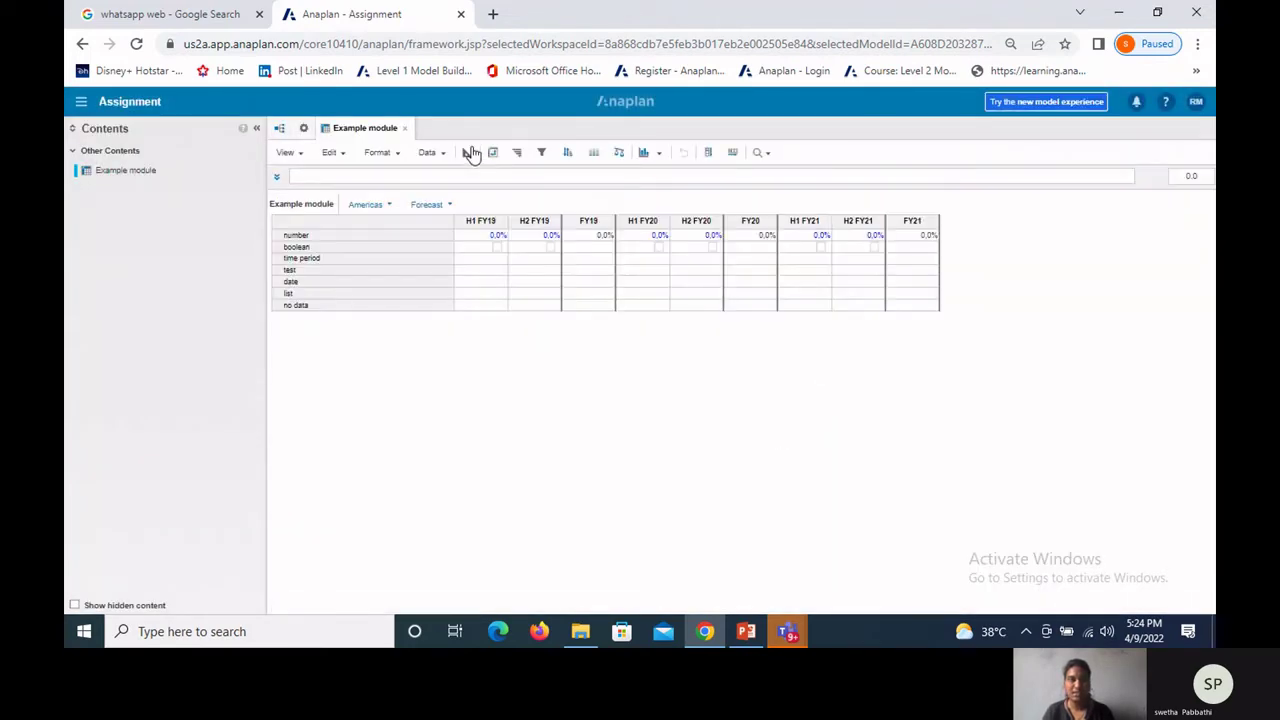
{"action": "left_click", "coordinate": [440, 205]}
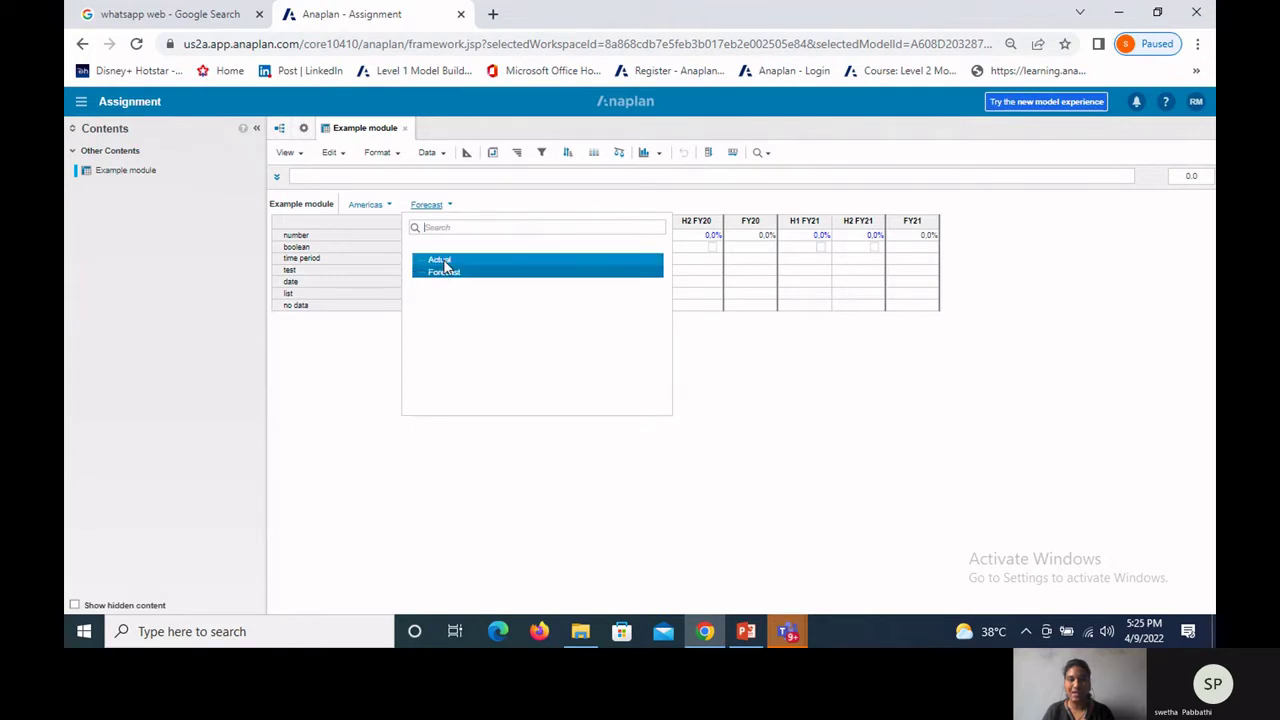
{"action": "left_click", "coordinate": [349, 327]}
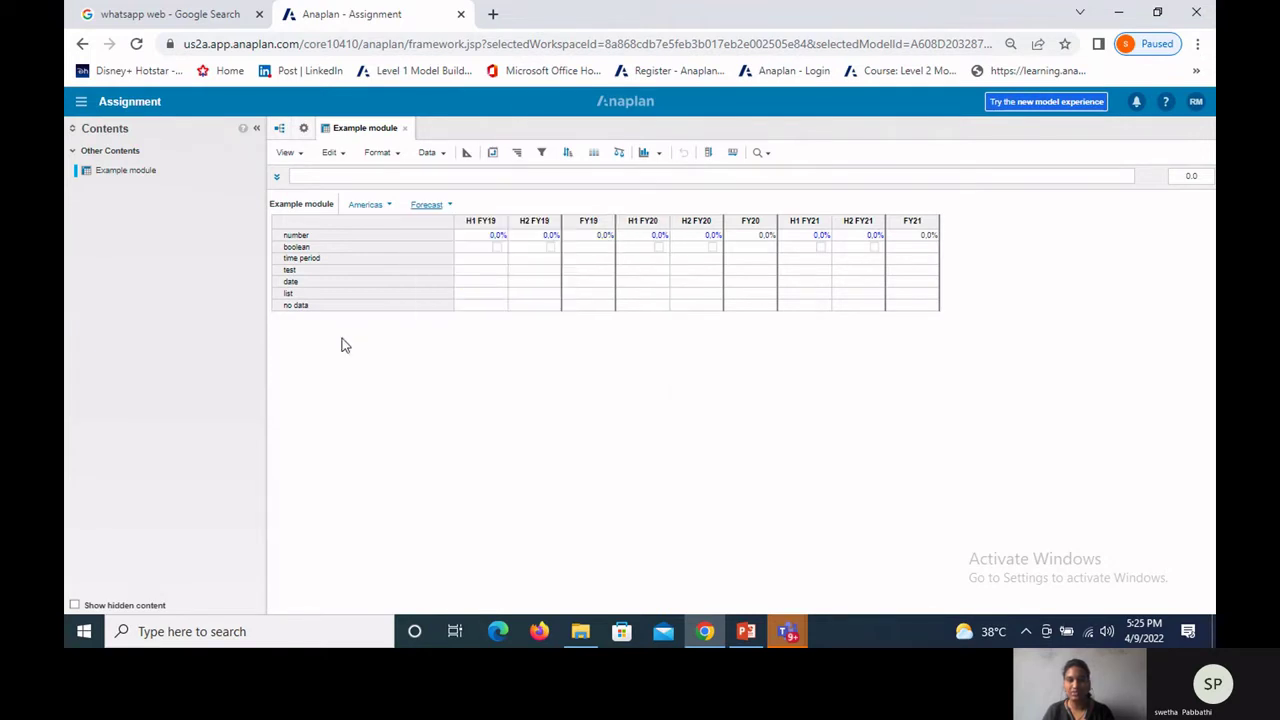
Step: Return to the blueprint and set the Style of the number line item to Heading1
{"action": "left_click", "coordinate": [467, 152]}
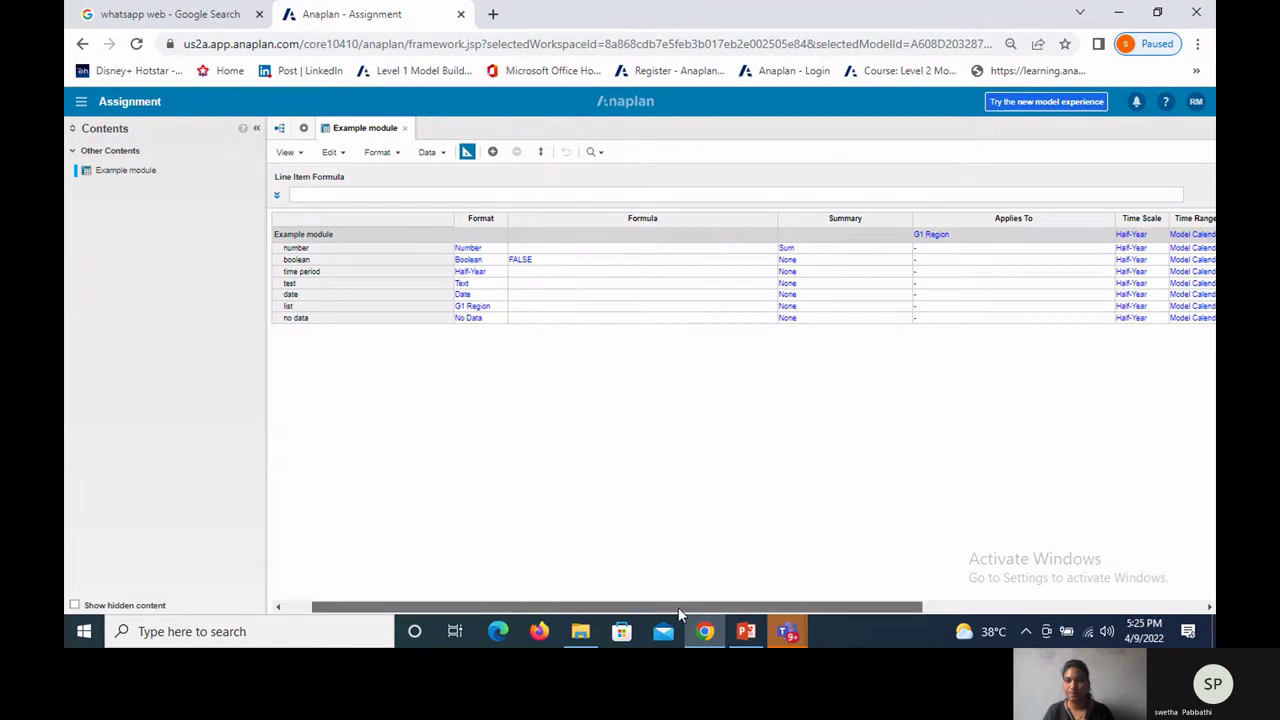
{"action": "scroll", "coordinate": [679, 607], "scroll_direction": "right", "scroll_amount": 3}
{"action": "left_click", "coordinate": [836, 219]}
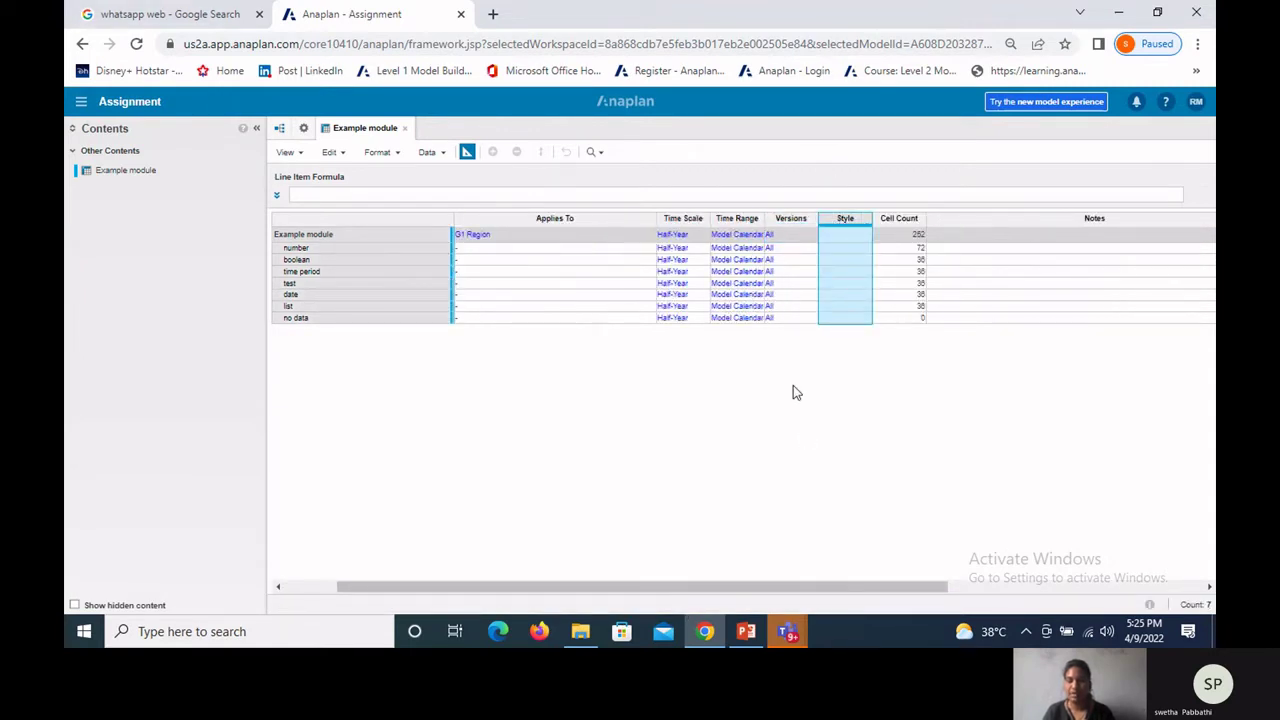
{"action": "left_click", "coordinate": [849, 250]}
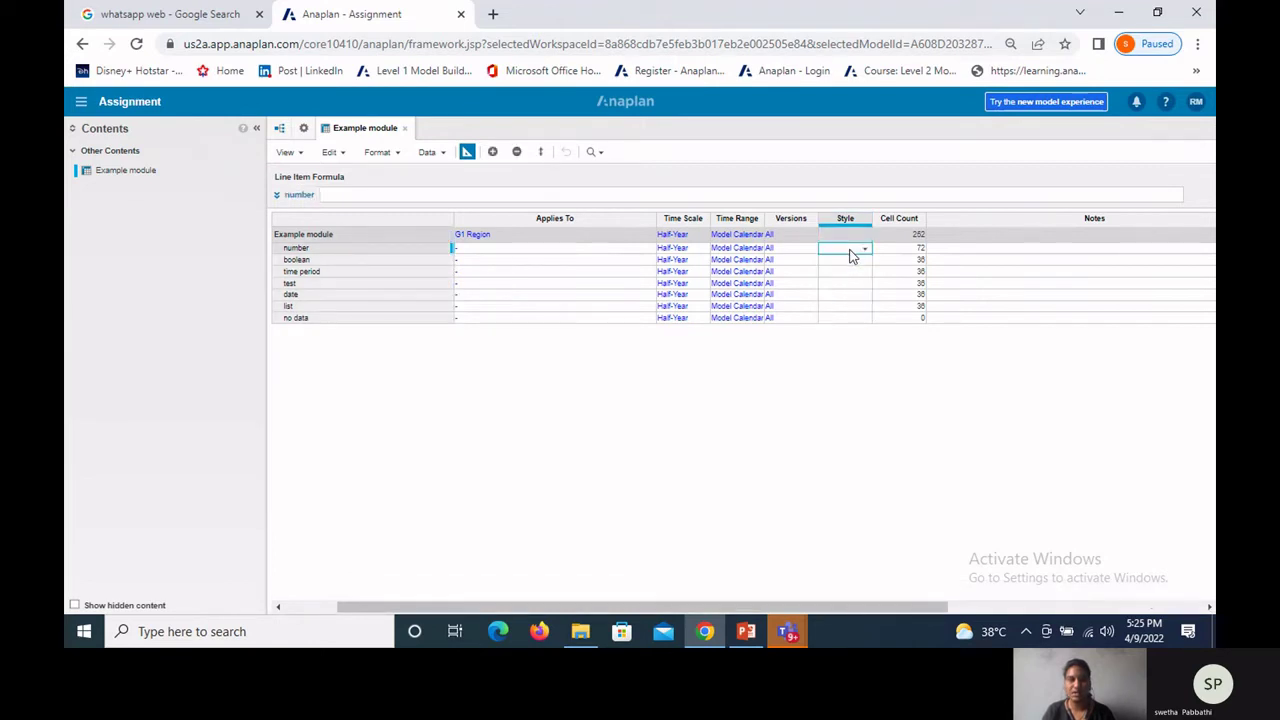
{"action": "left_click", "coordinate": [866, 253]}
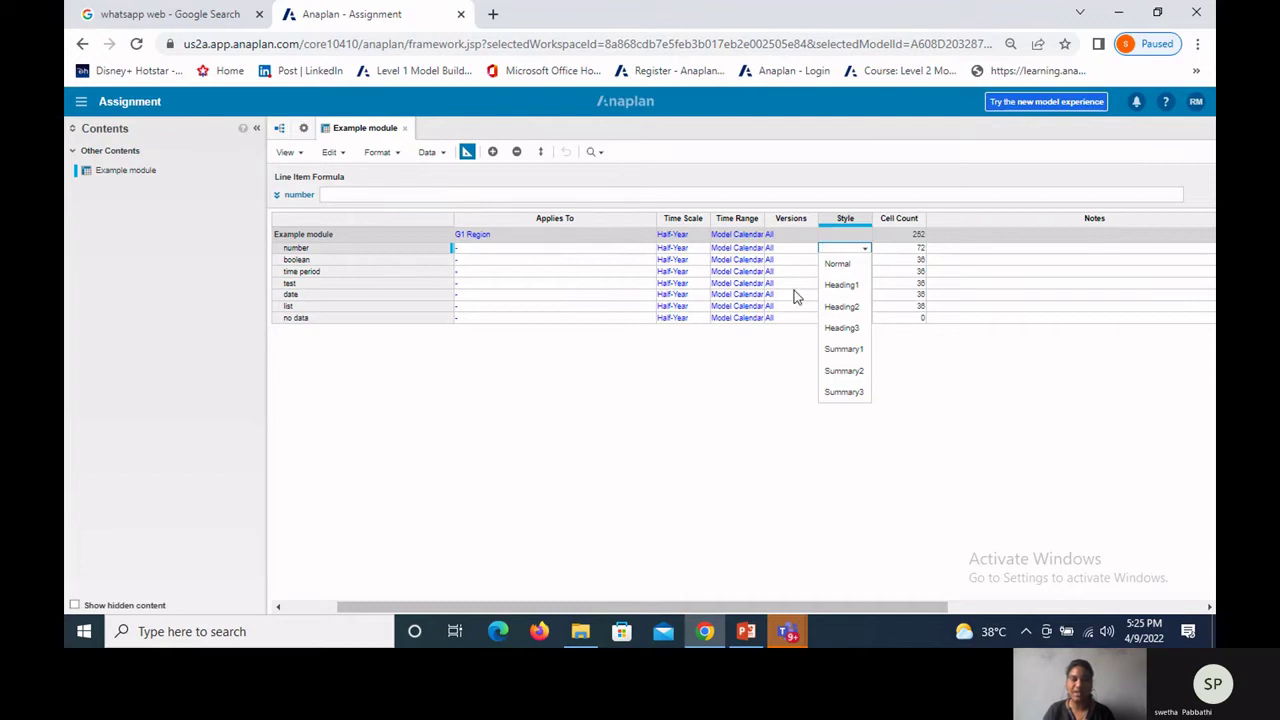
{"action": "left_click", "coordinate": [840, 288]}
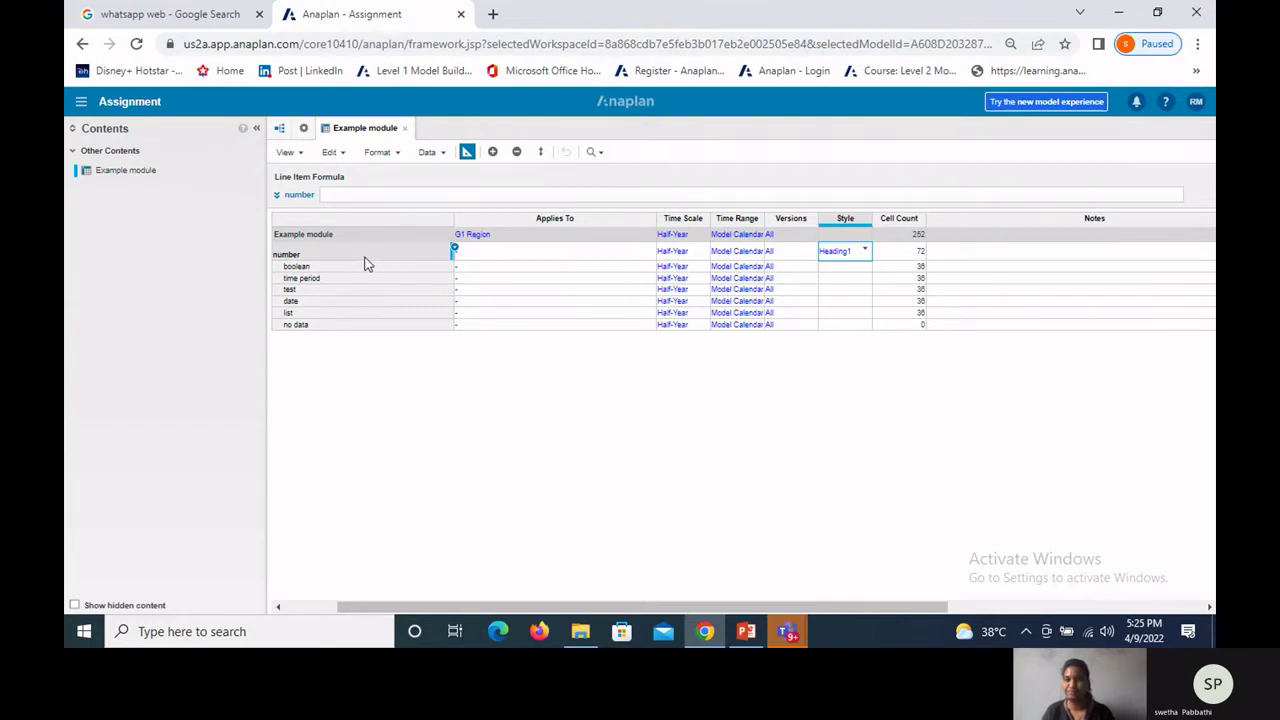
Step: Set the Style of the boolean line item to Heading3 and of time period to Summary1
{"action": "left_click", "coordinate": [860, 267]}
{"action": "left_click", "coordinate": [868, 270]}
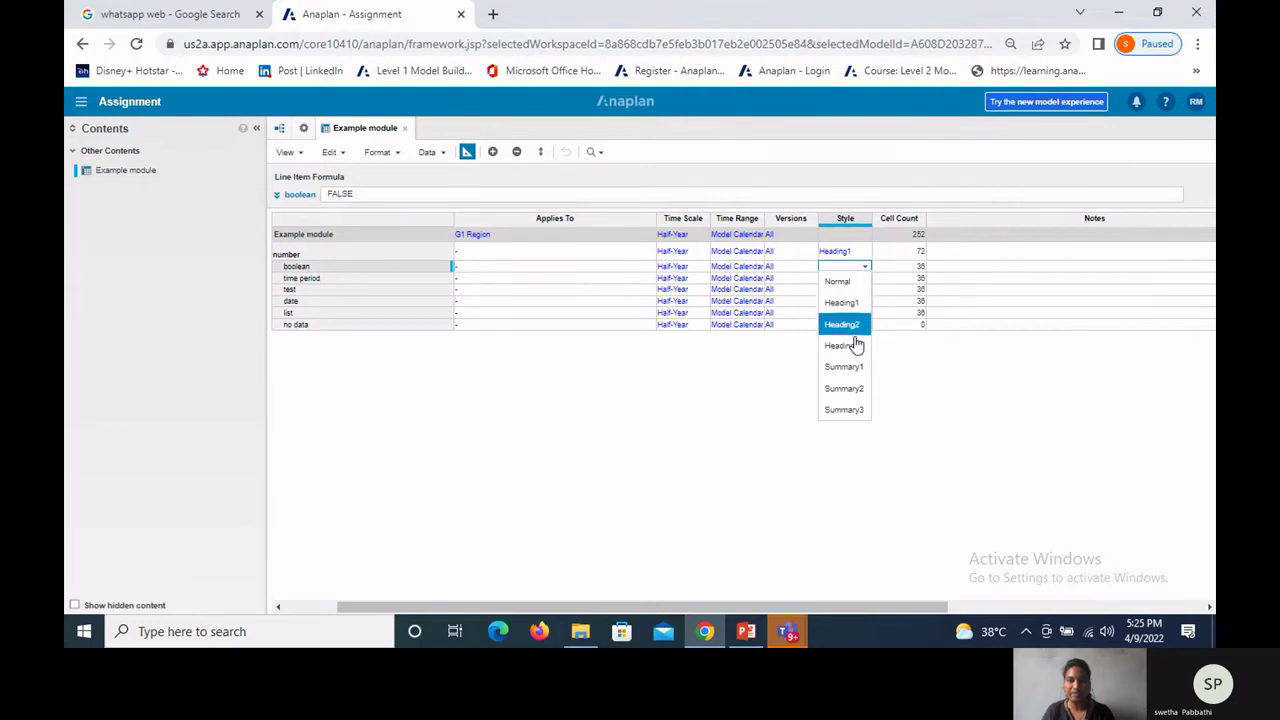
{"action": "left_click", "coordinate": [850, 340]}
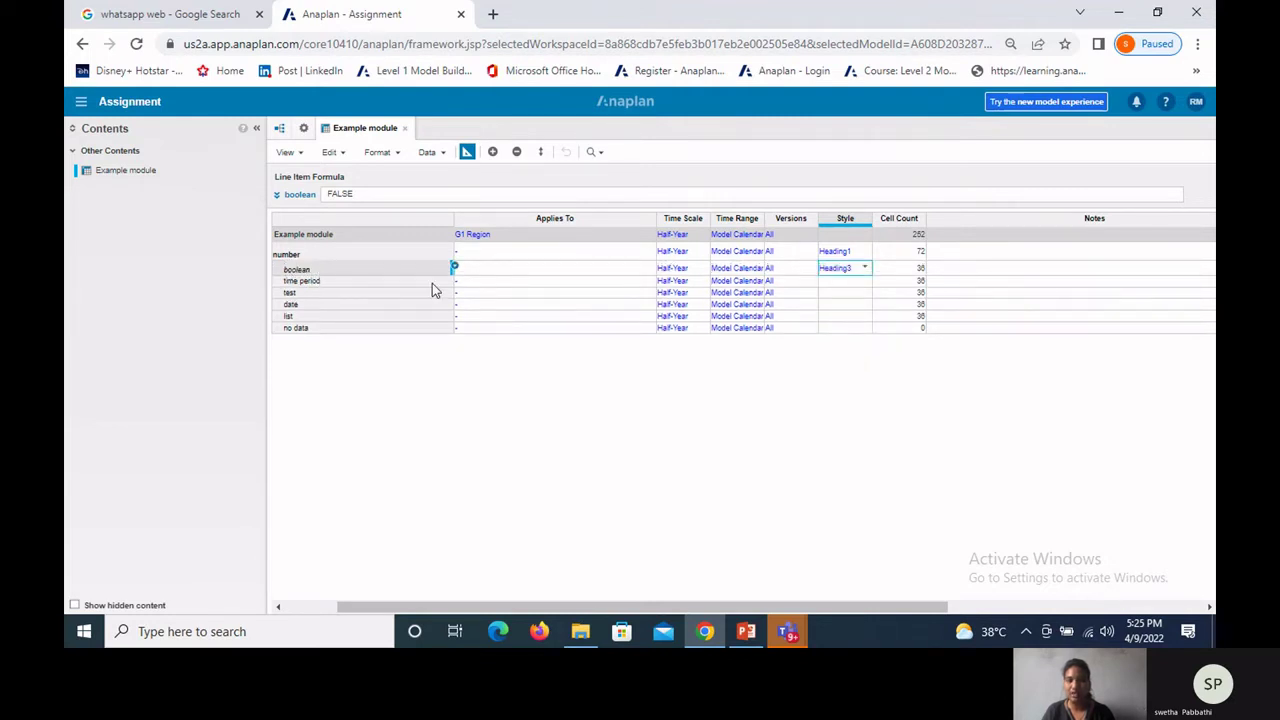
{"action": "left_click", "coordinate": [858, 283]}
{"action": "left_click", "coordinate": [864, 285]}
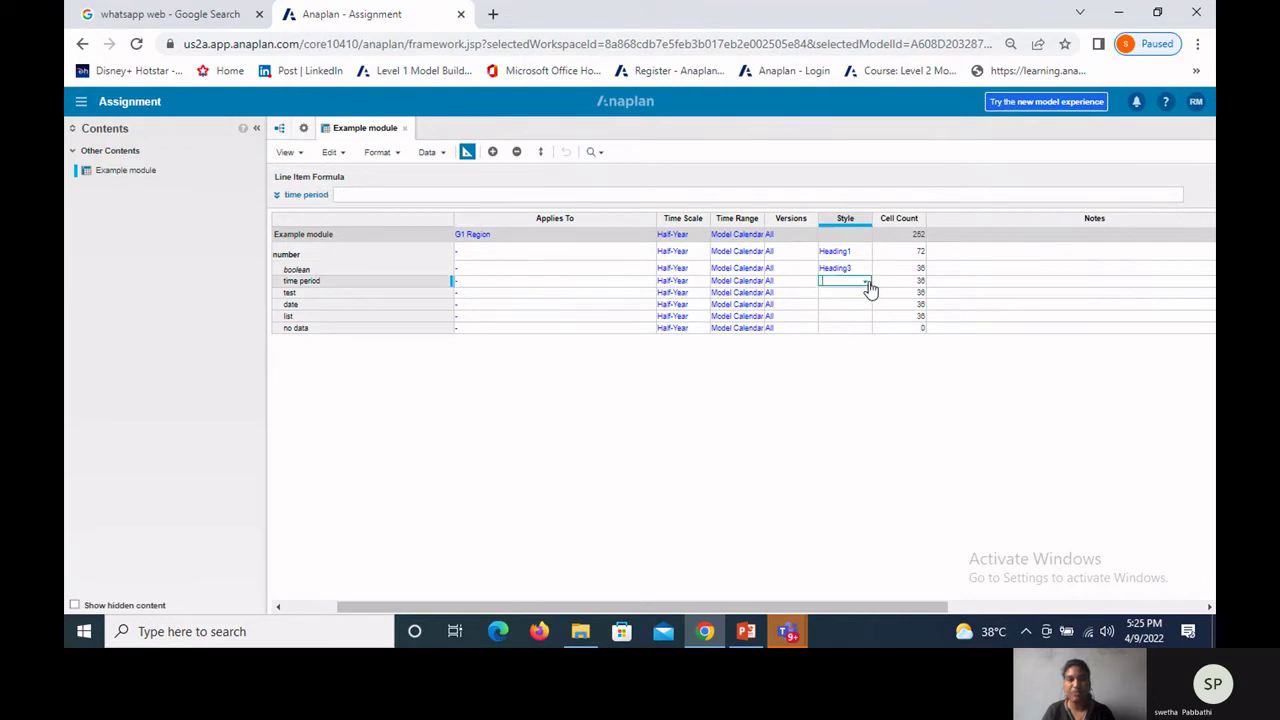
{"action": "left_click", "coordinate": [857, 383]}
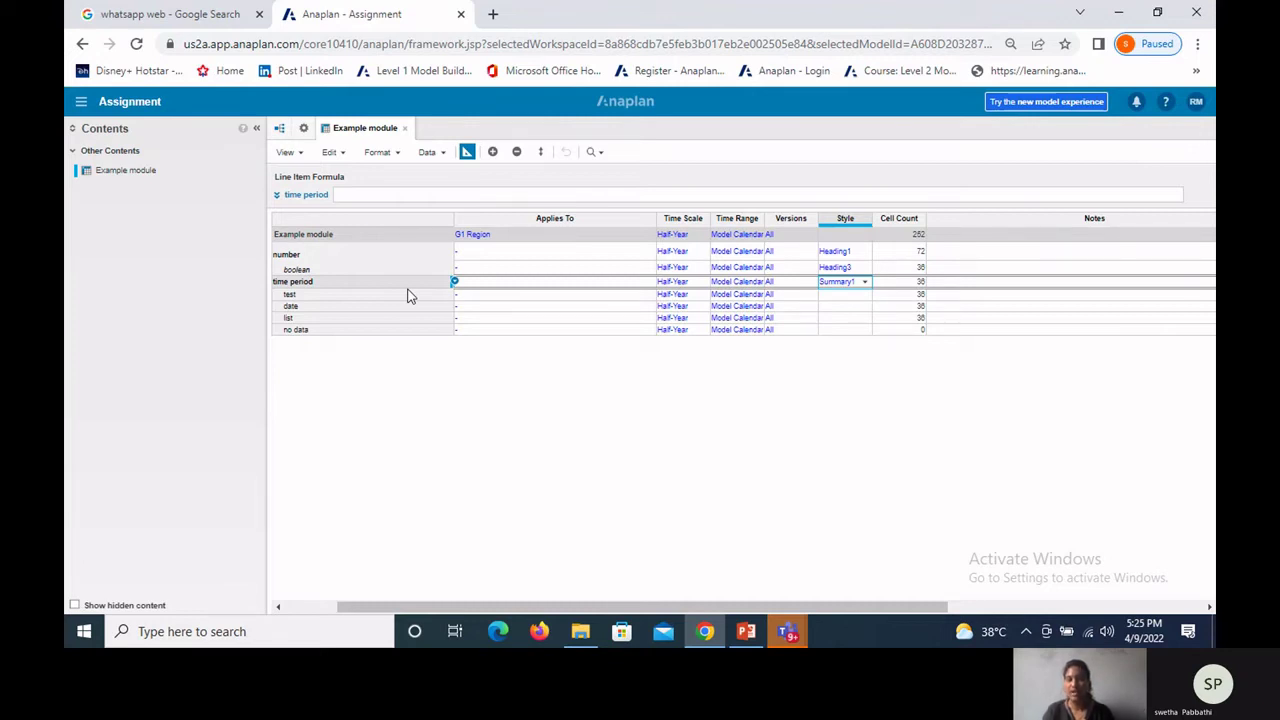
Step: Examine the Cell Count and Notes columns of the blueprint, then return to its first columns
{"action": "left_click", "coordinate": [899, 222]}
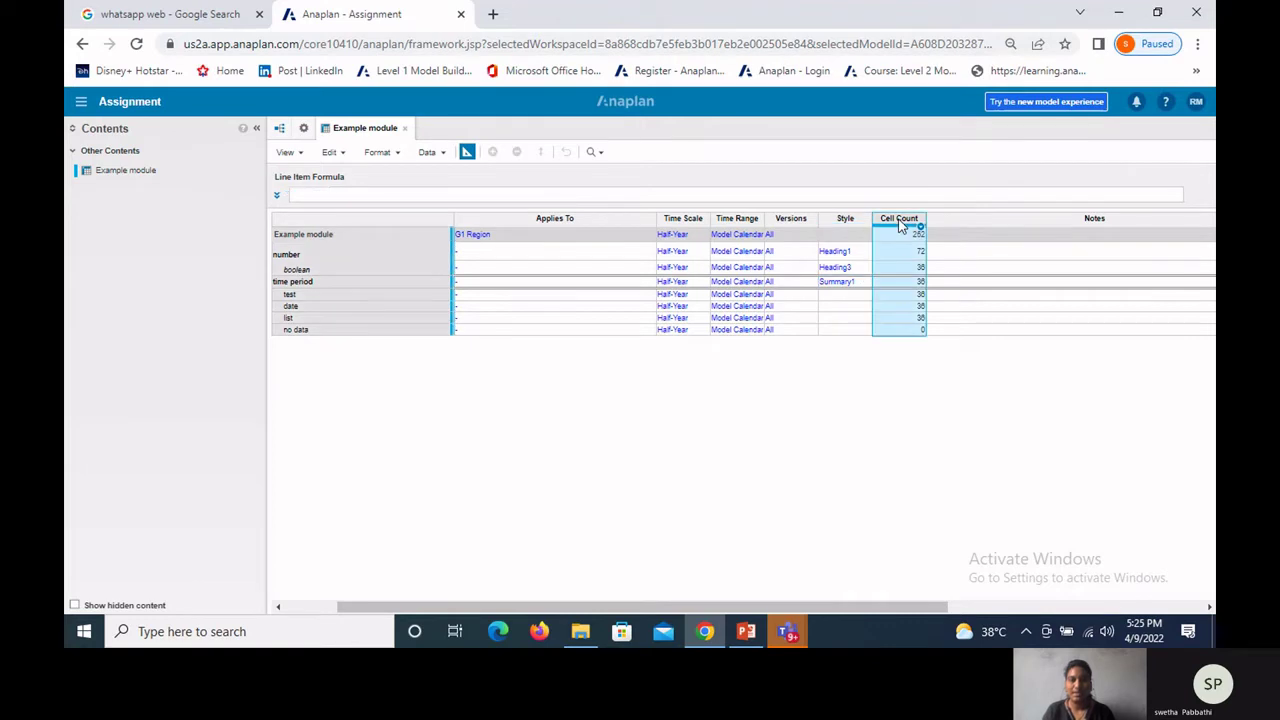
{"action": "left_click_drag", "start_coordinate": [851, 589], "coordinate": [873, 591]}
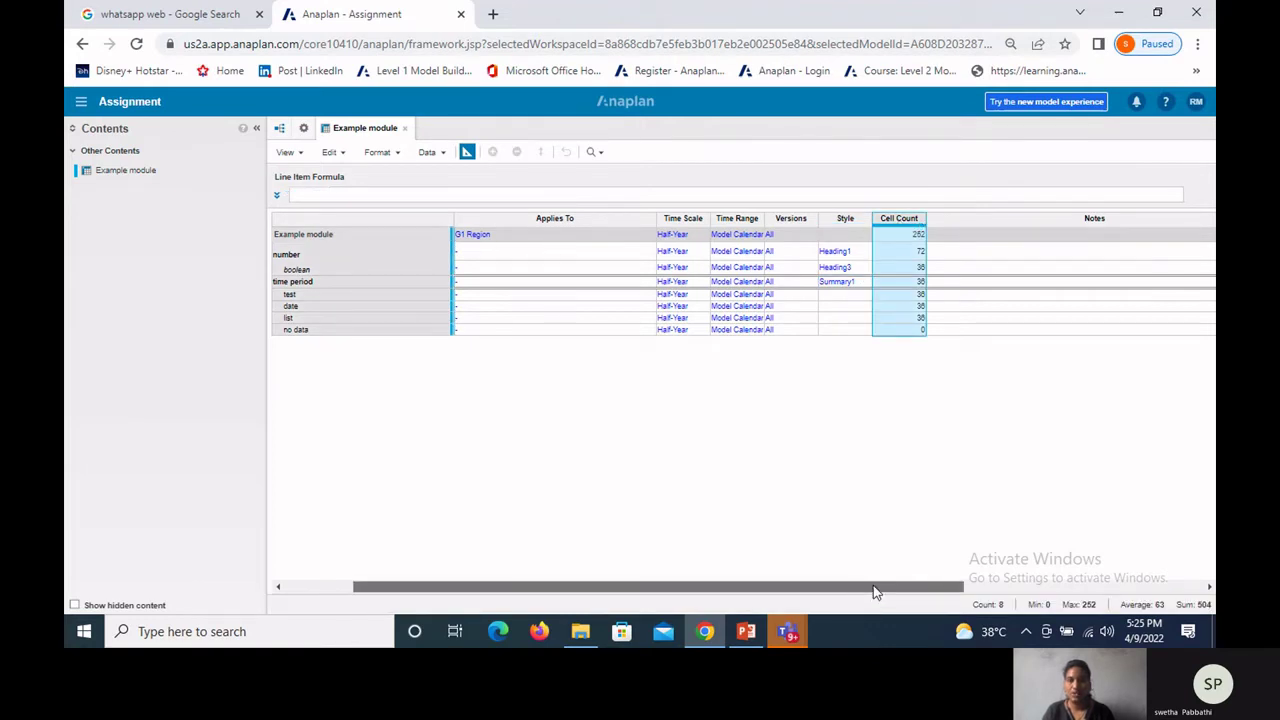
{"action": "left_click", "coordinate": [892, 236]}
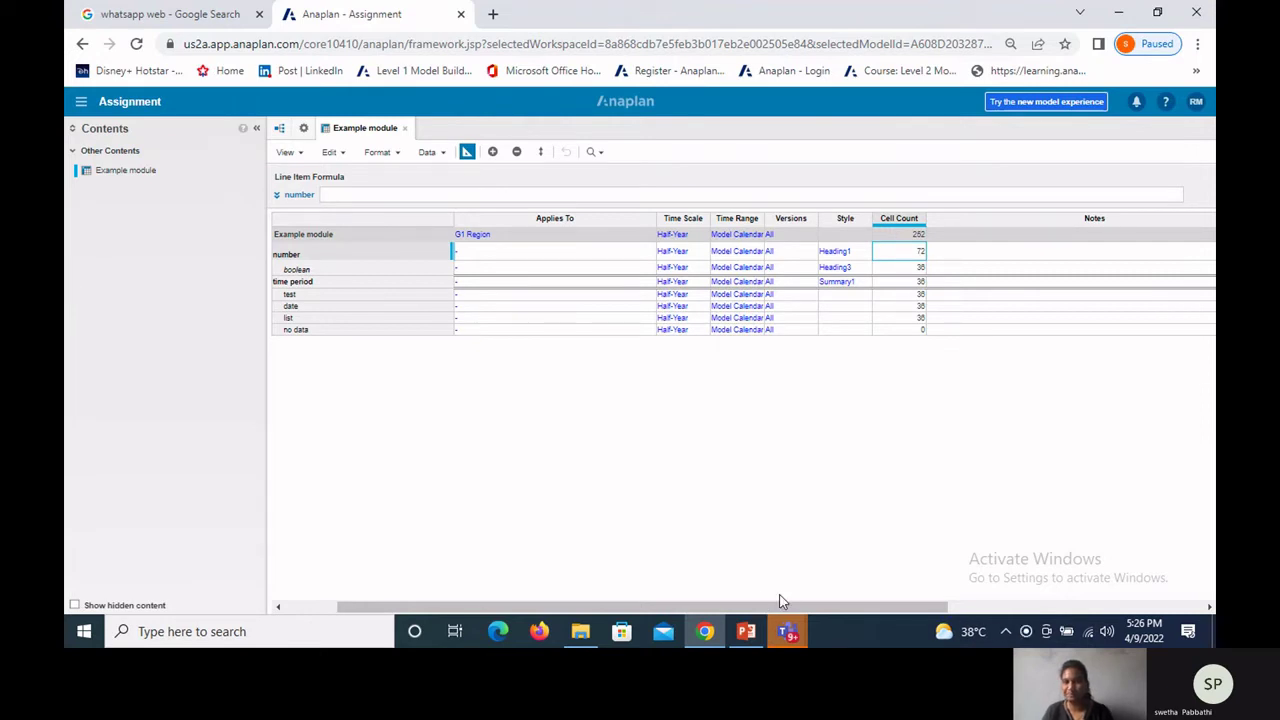
{"action": "left_click_drag", "start_coordinate": [781, 601], "coordinate": [806, 605]}
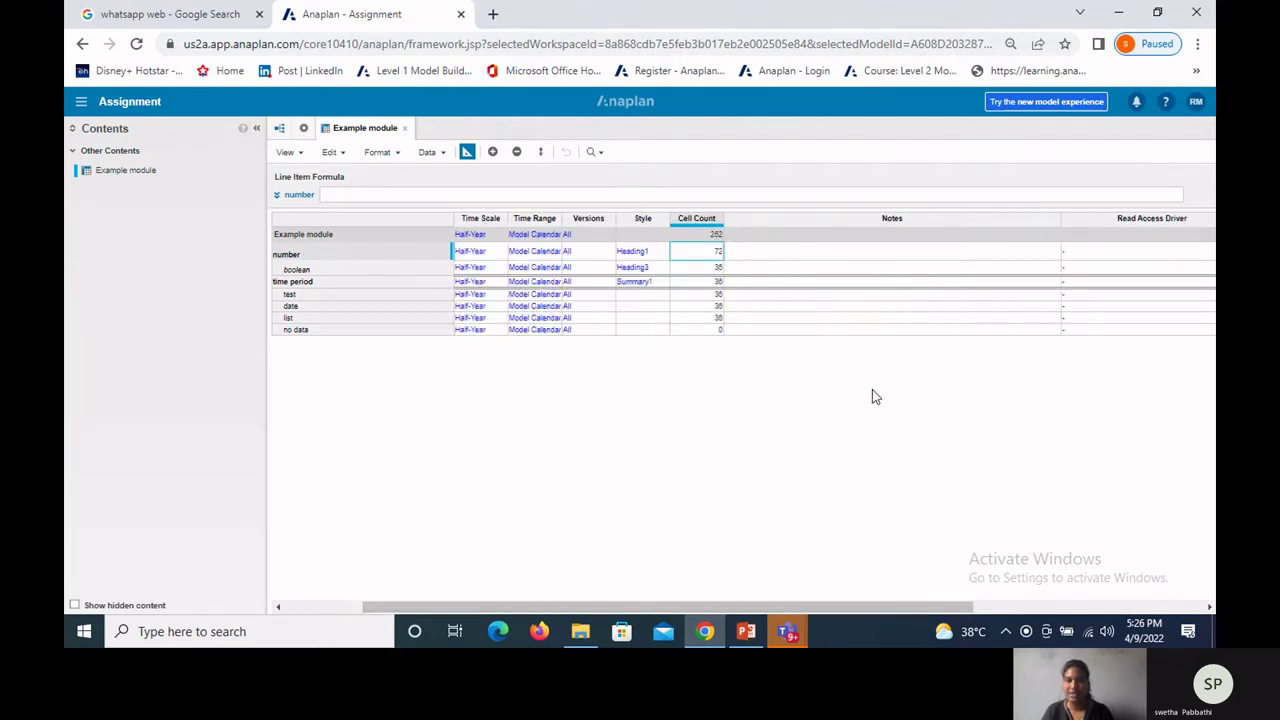
{"action": "left_click", "coordinate": [923, 220]}
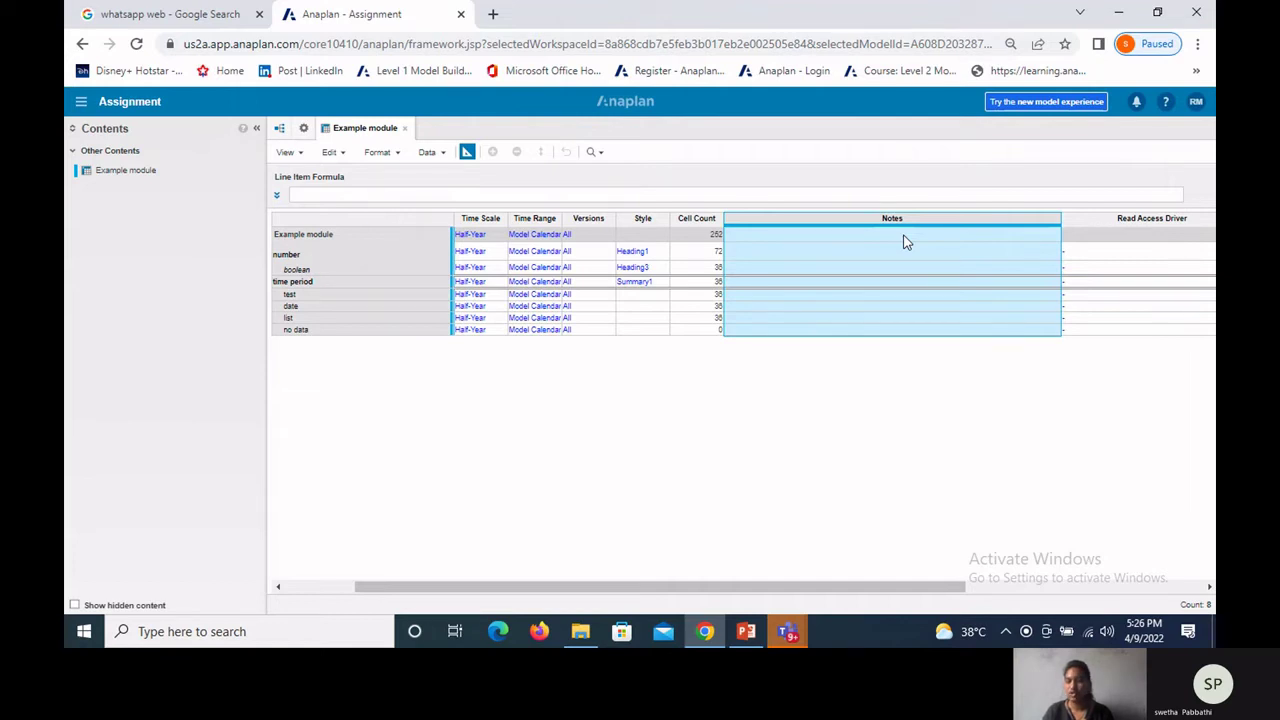
{"action": "left_click", "coordinate": [903, 241]}
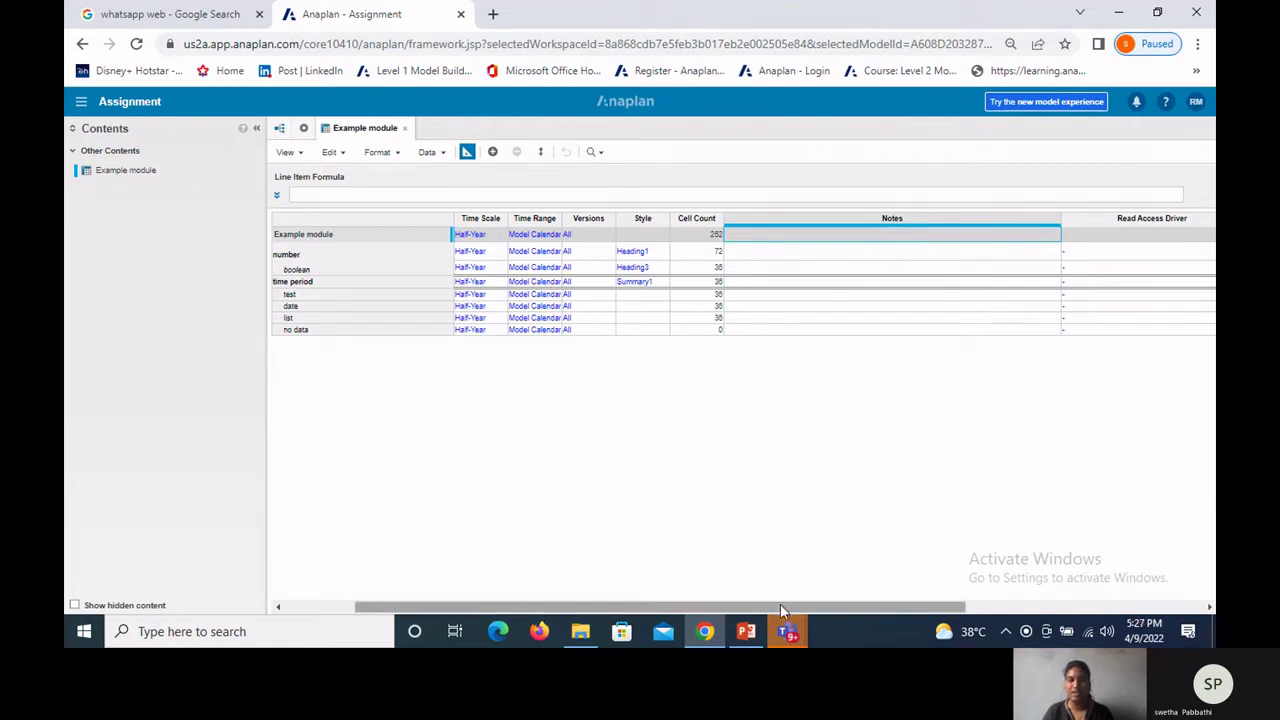
{"action": "left_click_drag", "start_coordinate": [780, 606], "coordinate": [700, 606]}
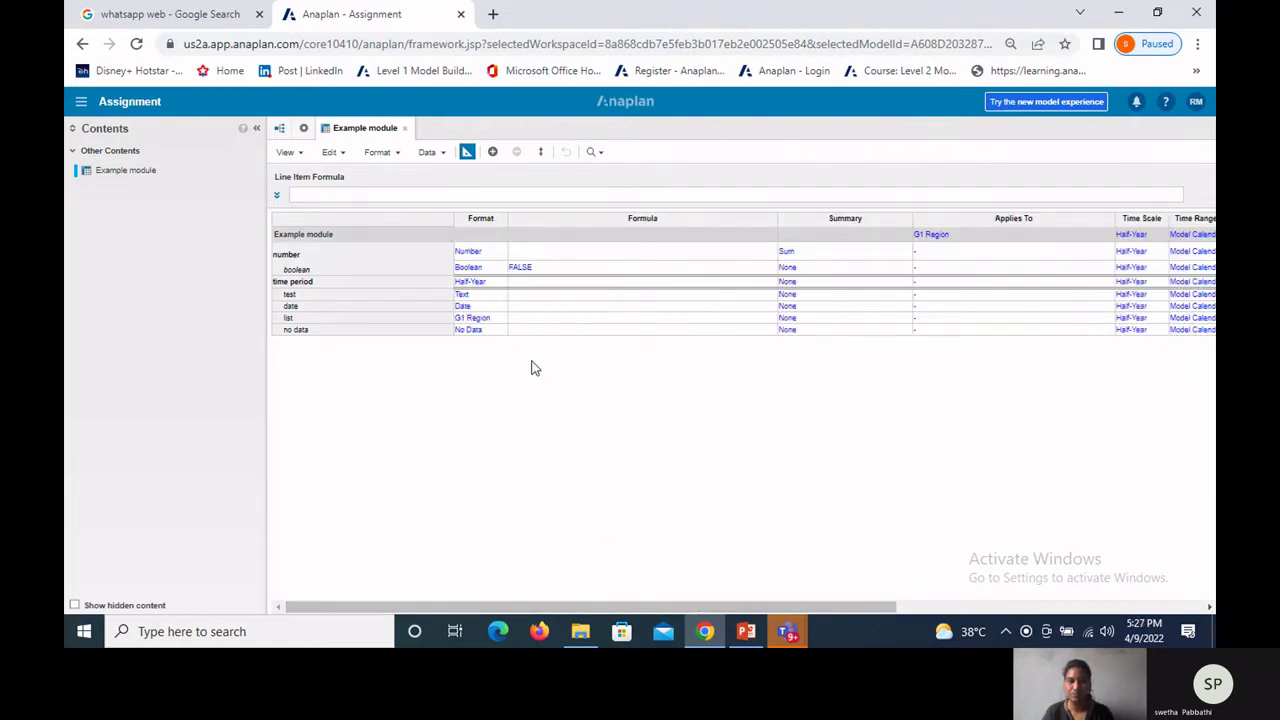
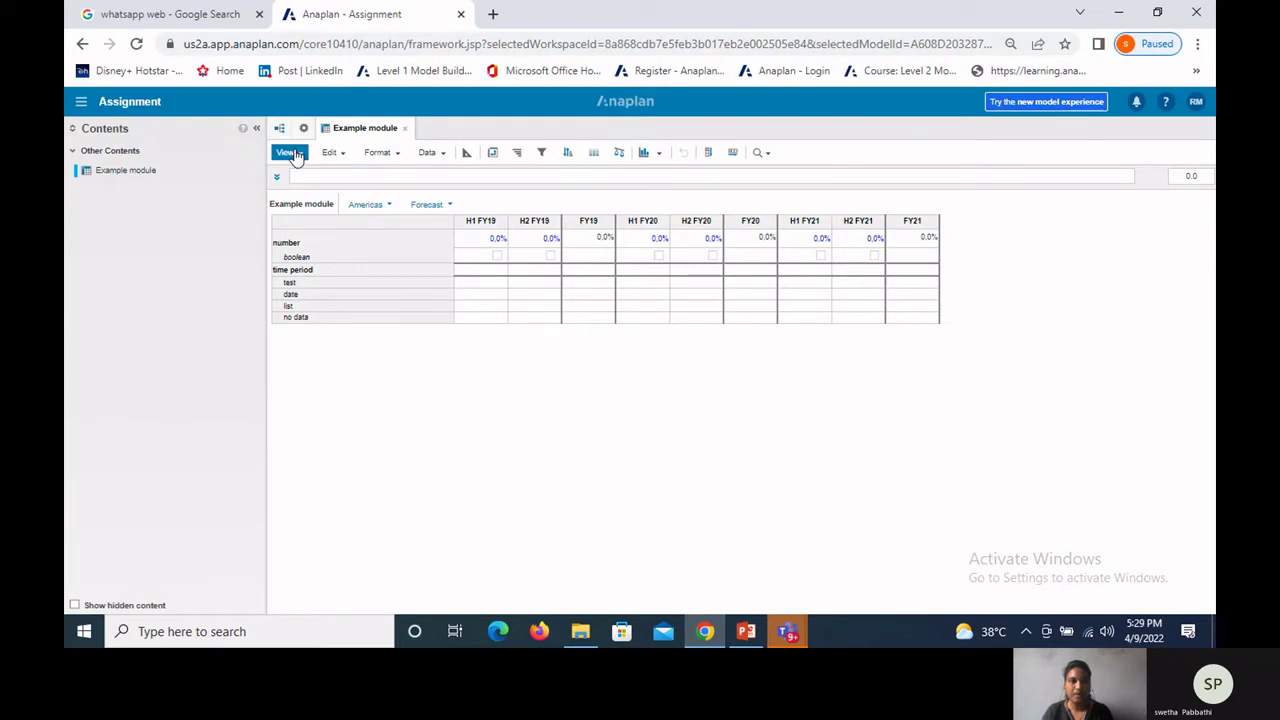
Step: Start a new module from the model's settings and name it sys time module
{"action": "left_click", "coordinate": [303, 128]}
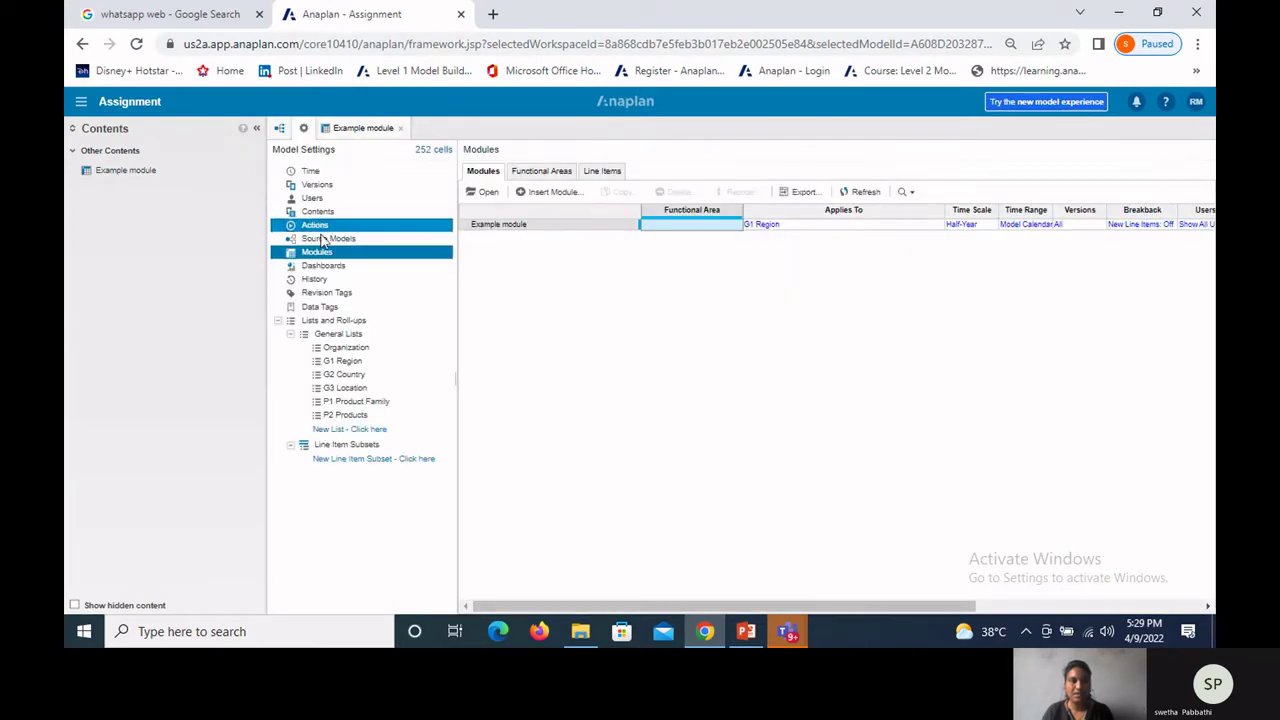
{"action": "left_click", "coordinate": [545, 191]}
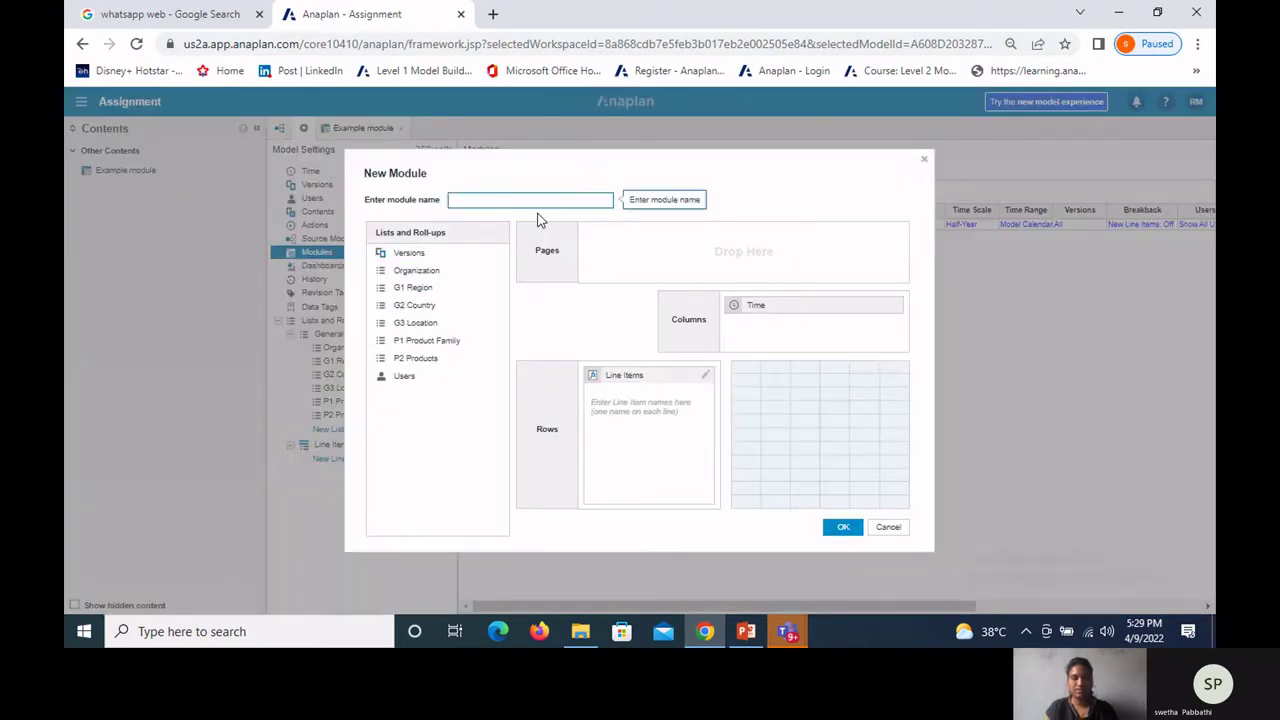
{"action": "type", "text": "sys time module"}
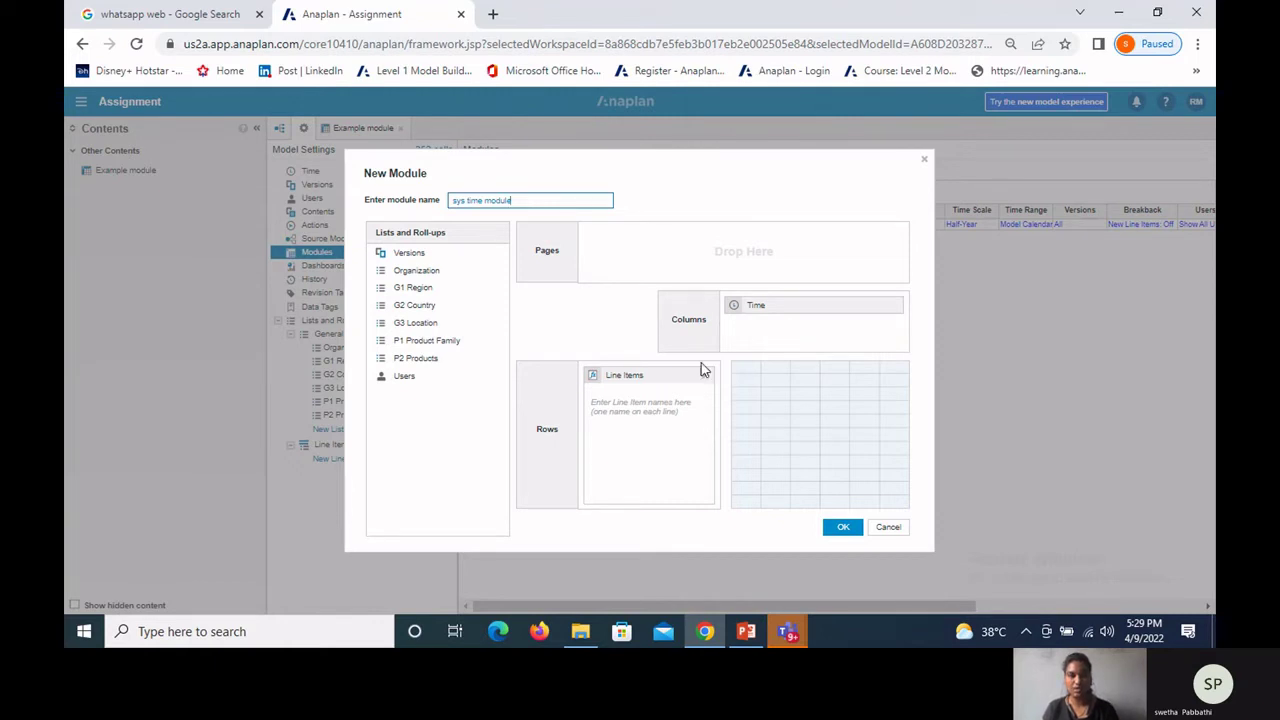
Step: Enter first day of month and last day of month as the new module's first two line items
{"action": "left_click", "coordinate": [619, 412]}
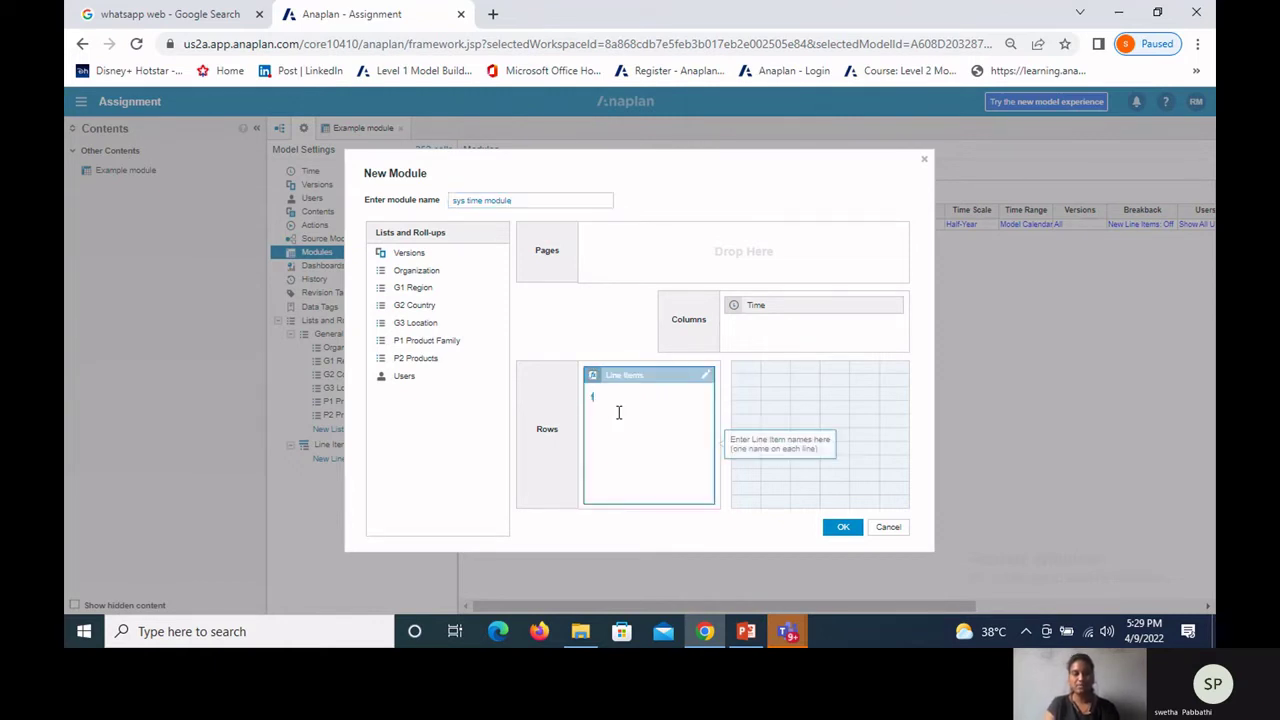
{"action": "type", "text": "t"}
{"action": "type", "text": "irst c"}
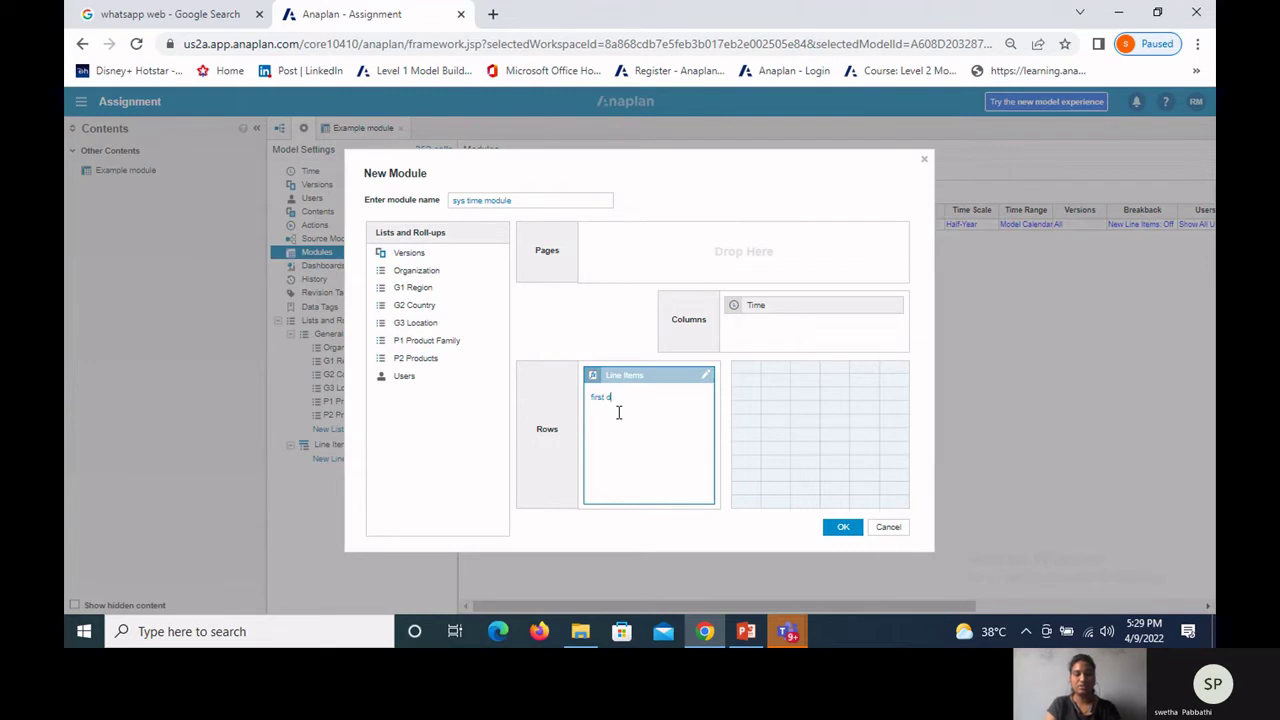
{"action": "type", "text": "ay of month"}
{"action": "key", "text": "Return"}
{"action": "type", "text": "last"}
{"action": "type", "text": " m"}
{"action": "type", "text": "d"}
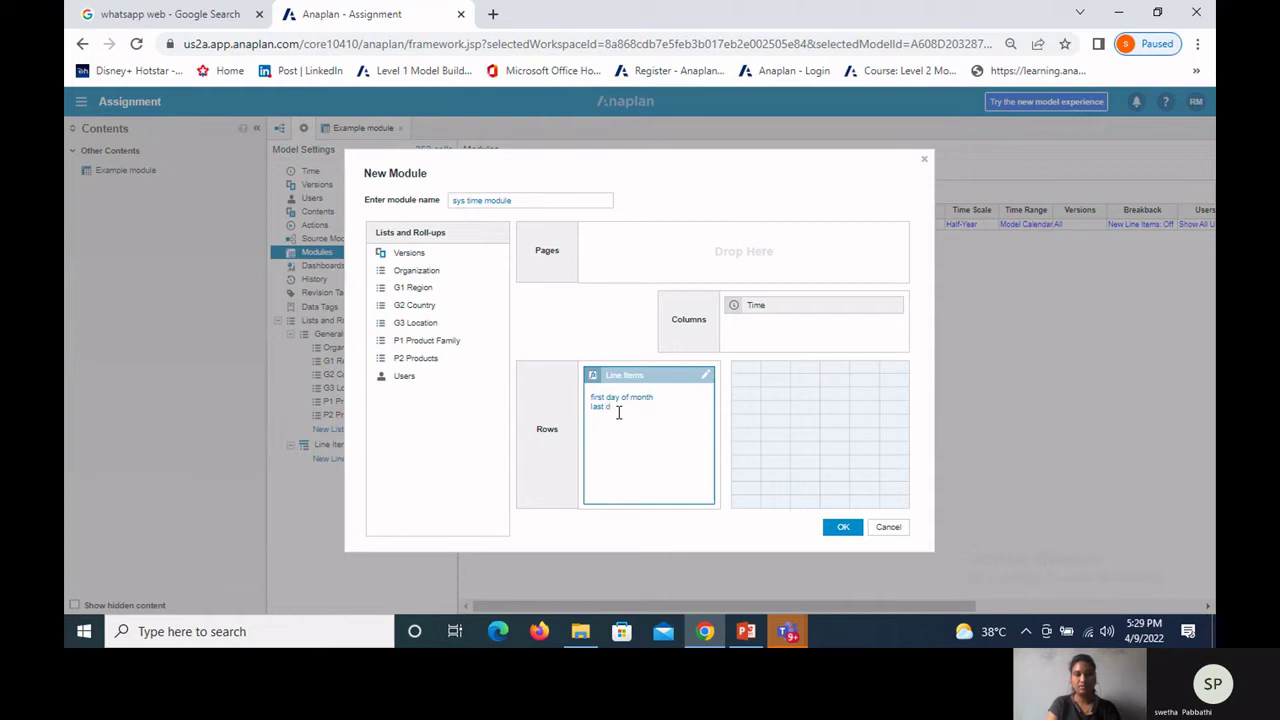
{"action": "type", "text": "ay of month"}
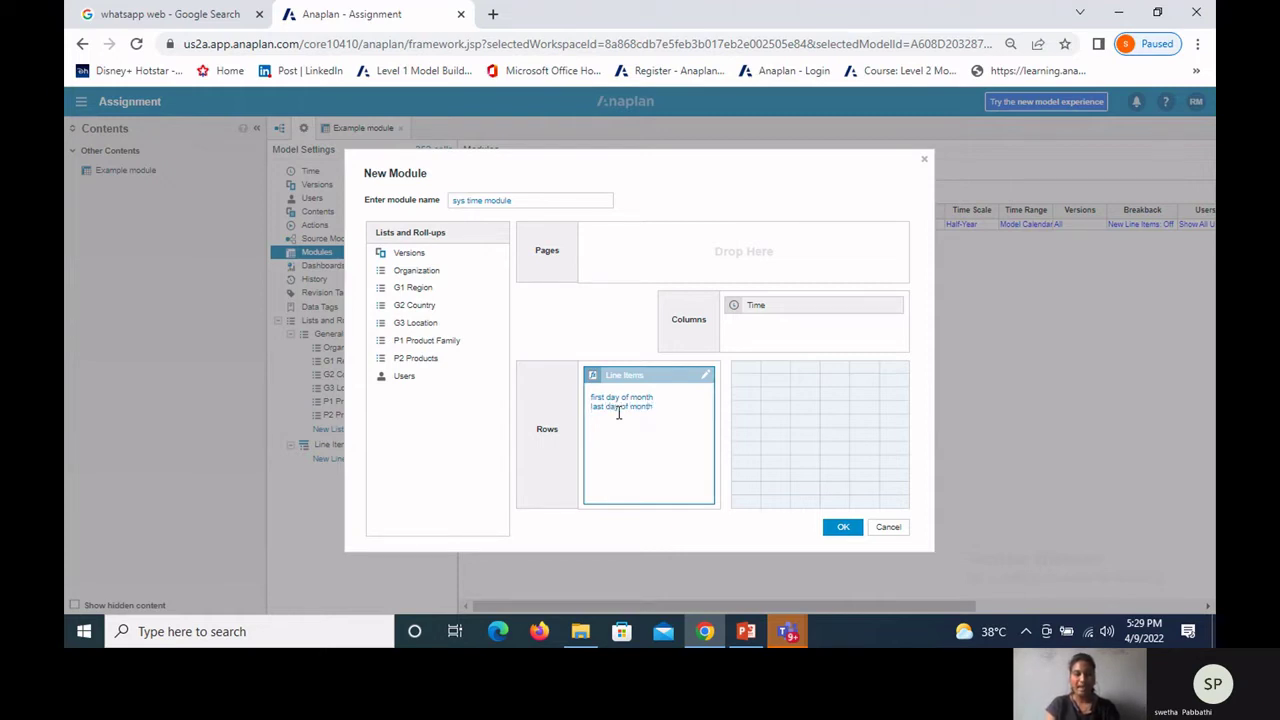
Step: Add the line items current period and current period start to the new module
{"action": "type", "text": "curre"}
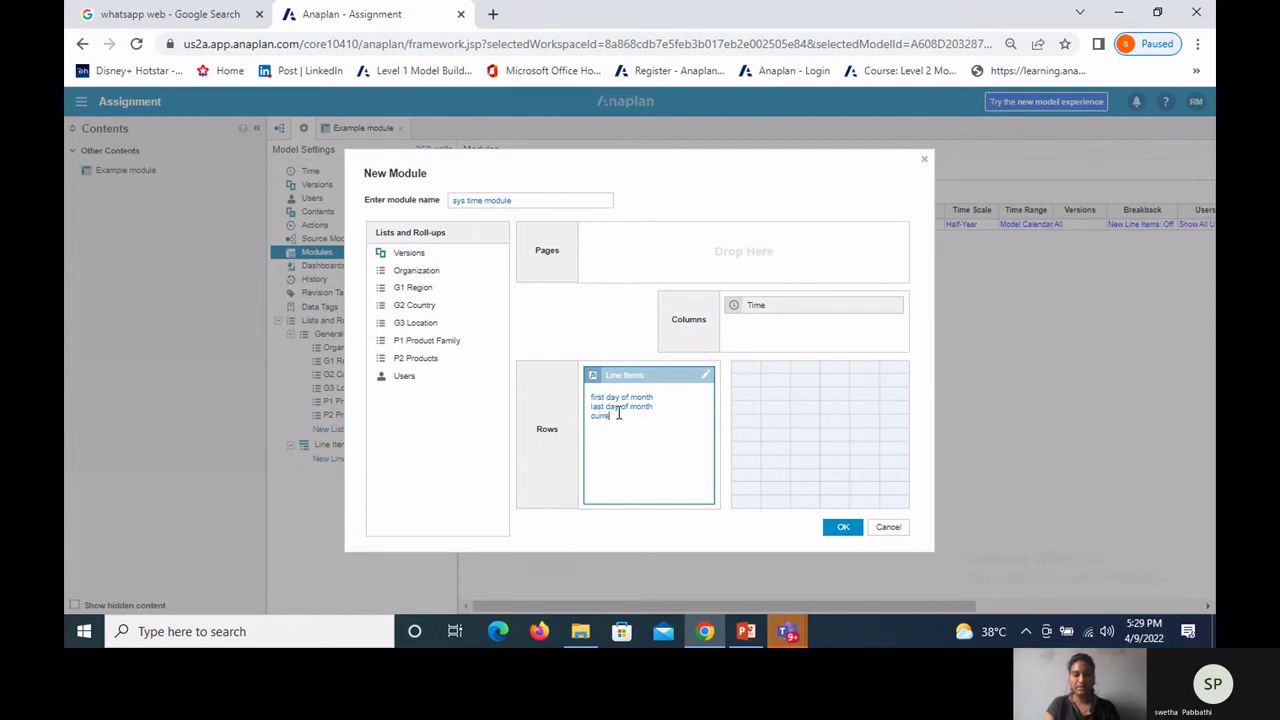
{"action": "type", "text": "nt da"}
{"action": "type", "text": "d"}
{"action": "key", "text": "Return"}
{"action": "type", "text": "current peri"}
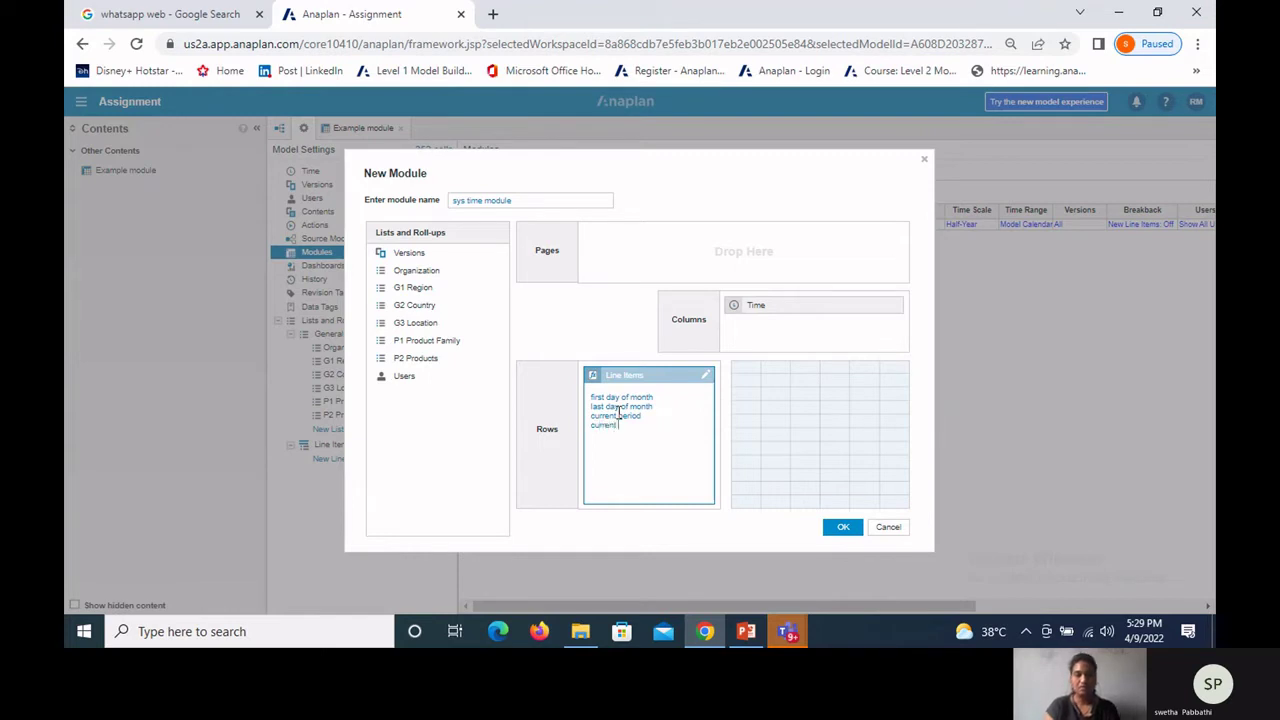
{"action": "type", "text": "od s"}
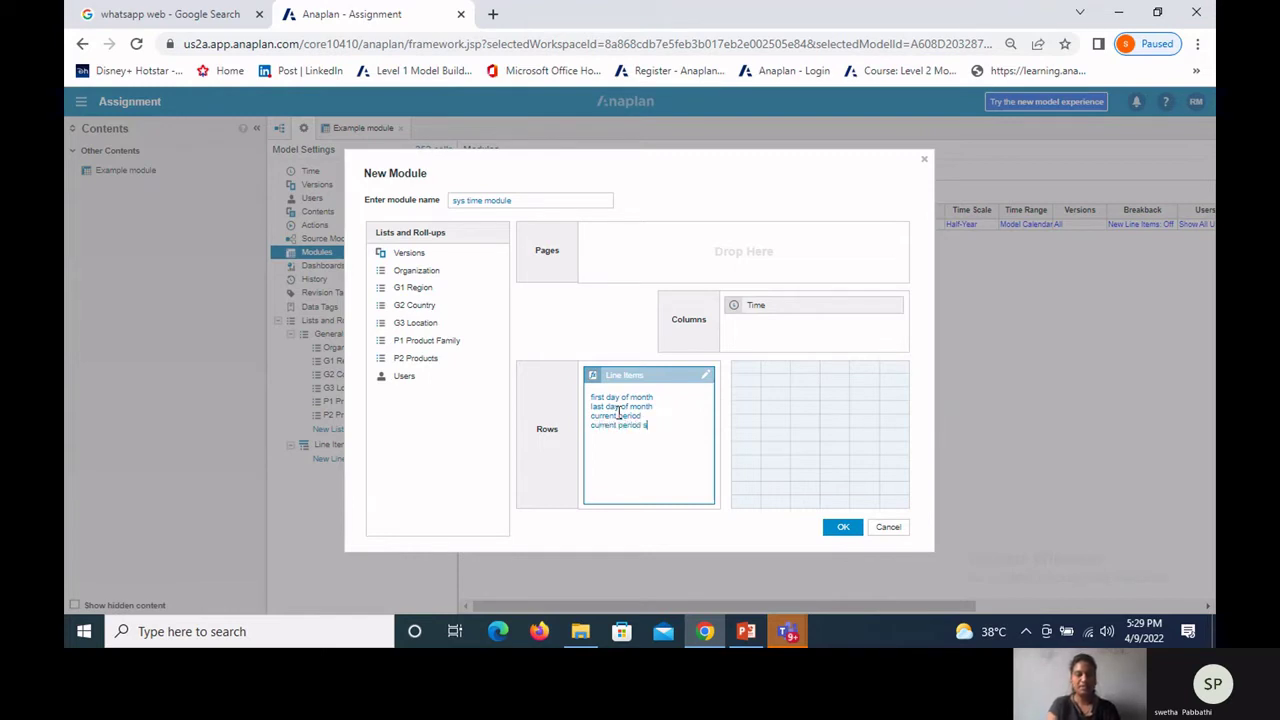
{"action": "type", "text": "tart "}
Step: Add the line items actual? and forecast?, and create the module with Time in columns and no pages
{"action": "type", "text": "ac"}
{"action": "type", "text": "tual? "}
{"action": "type", "text": "fore"}
{"action": "type", "text": "ca"}
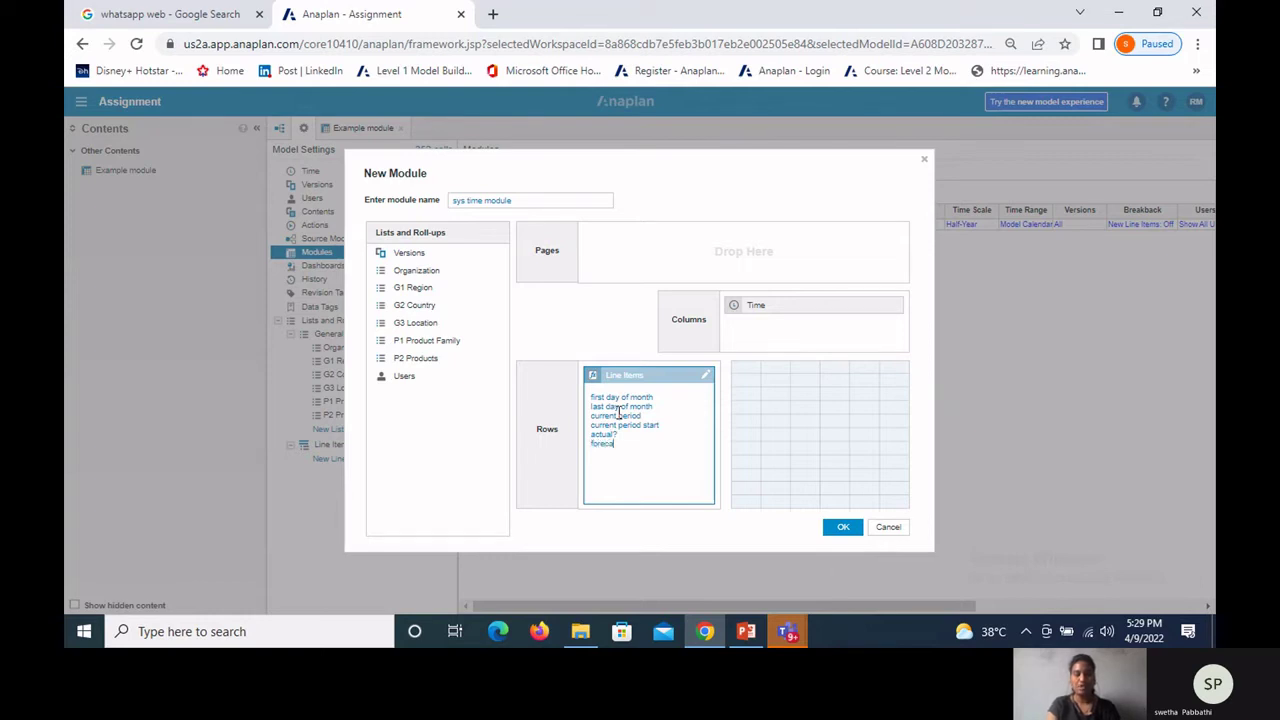
{"action": "type", "text": "st?"}
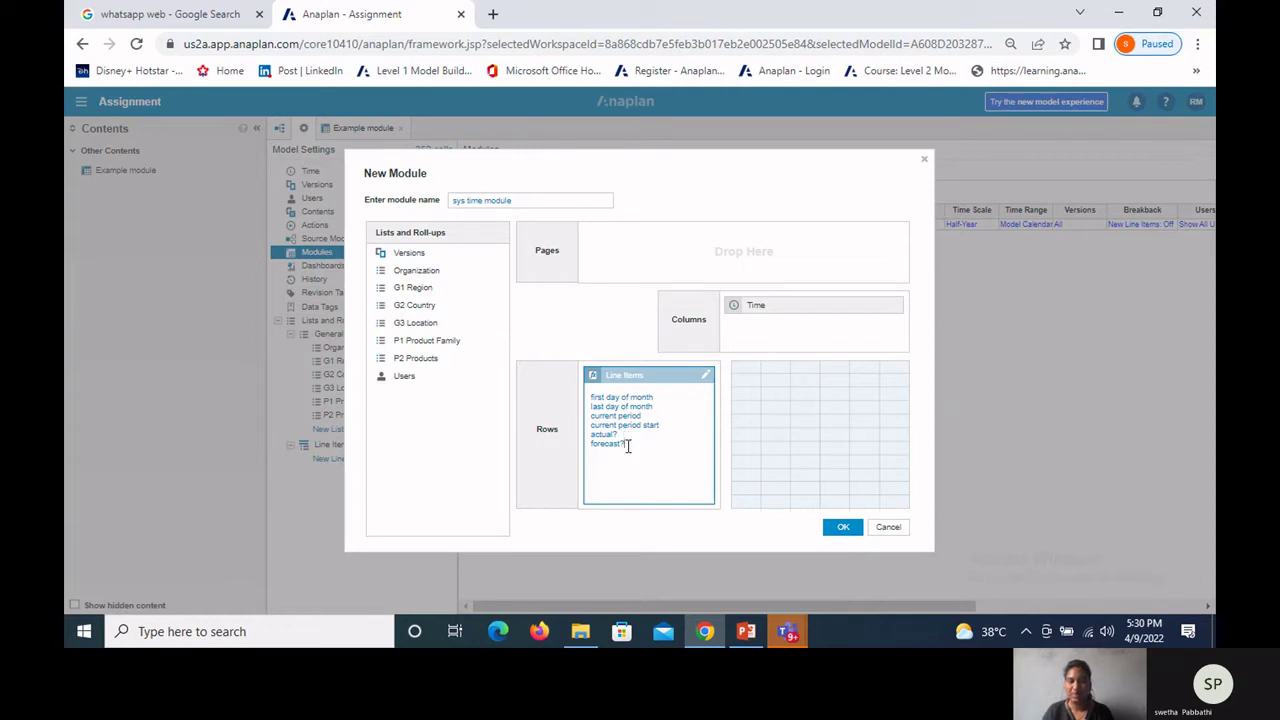
{"action": "left_click", "coordinate": [545, 256]}
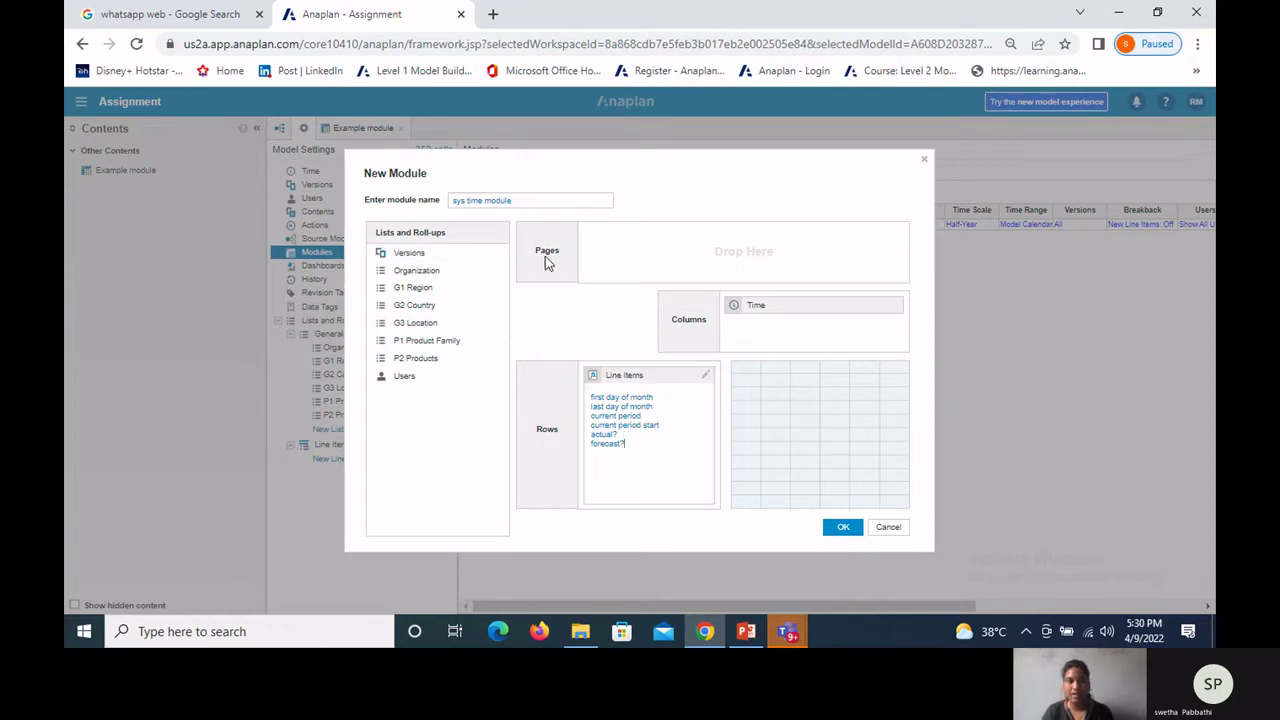
{"action": "left_click", "coordinate": [838, 535]}
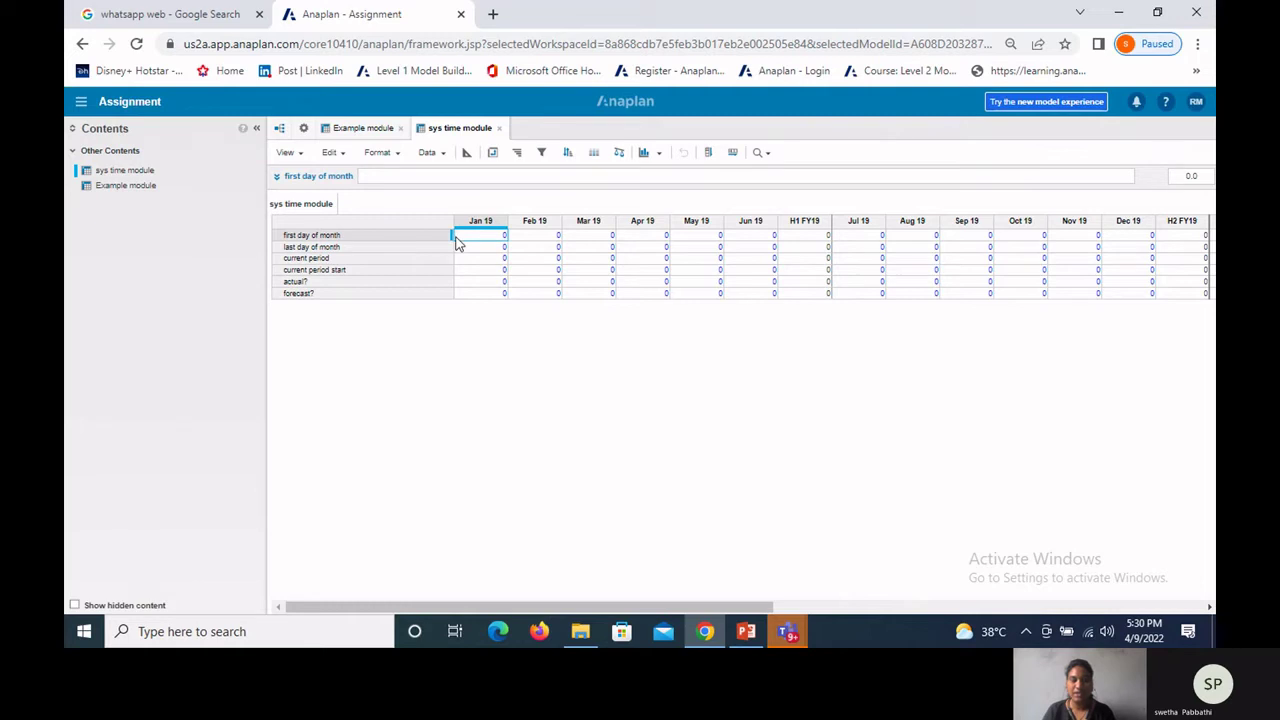
Step: Show the sys time module's blueprint and set the format of first day of month to Date
{"action": "left_click", "coordinate": [466, 153]}
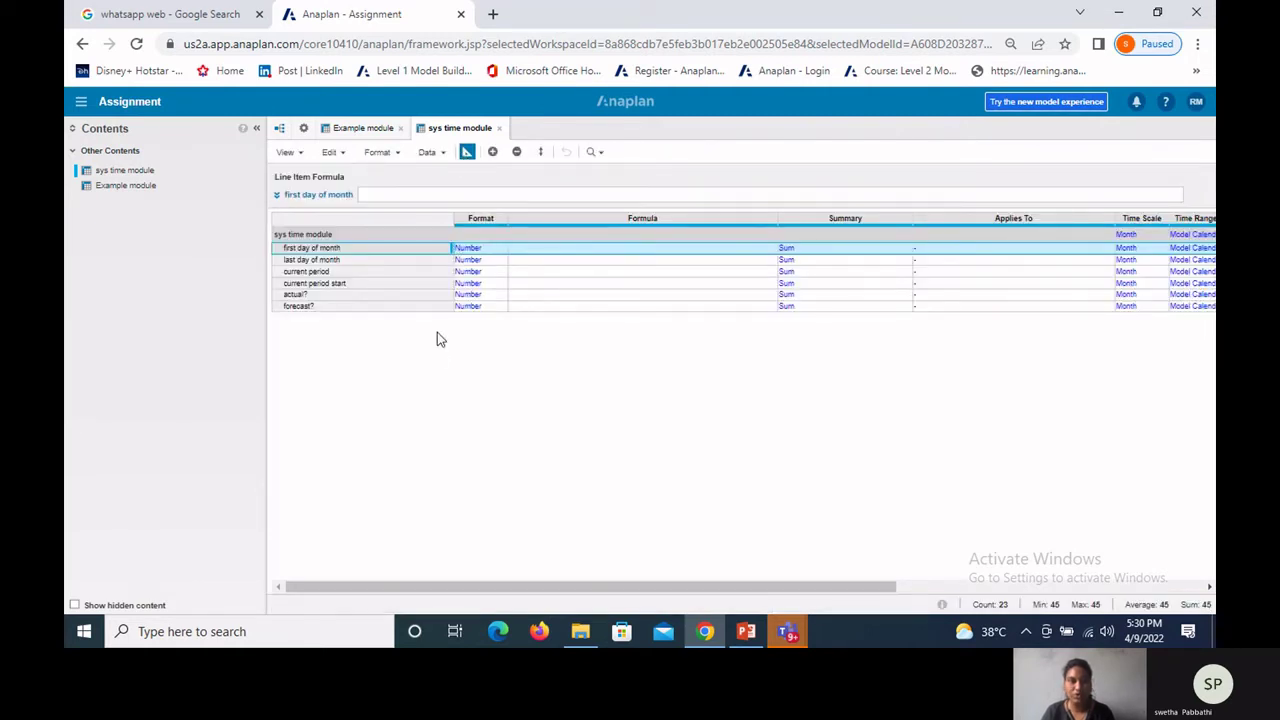
{"action": "left_click", "coordinate": [470, 249]}
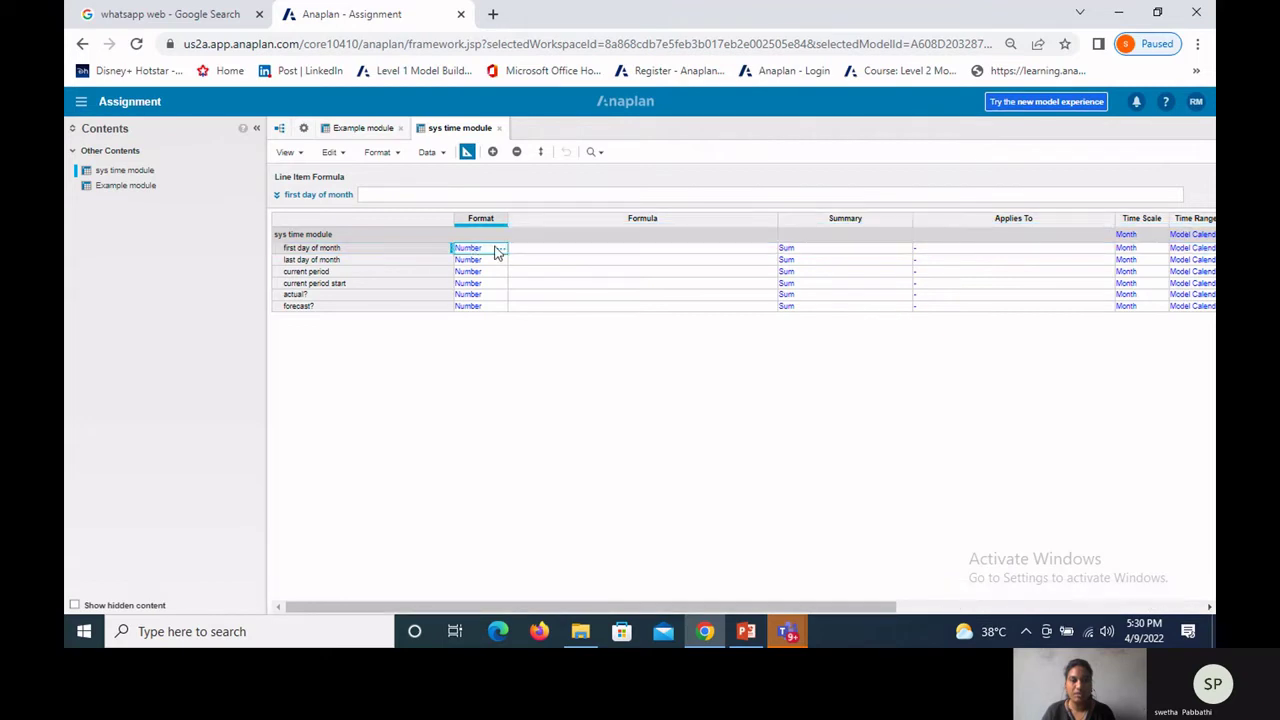
{"action": "left_click", "coordinate": [499, 249]}
{"action": "left_click", "coordinate": [590, 206]}
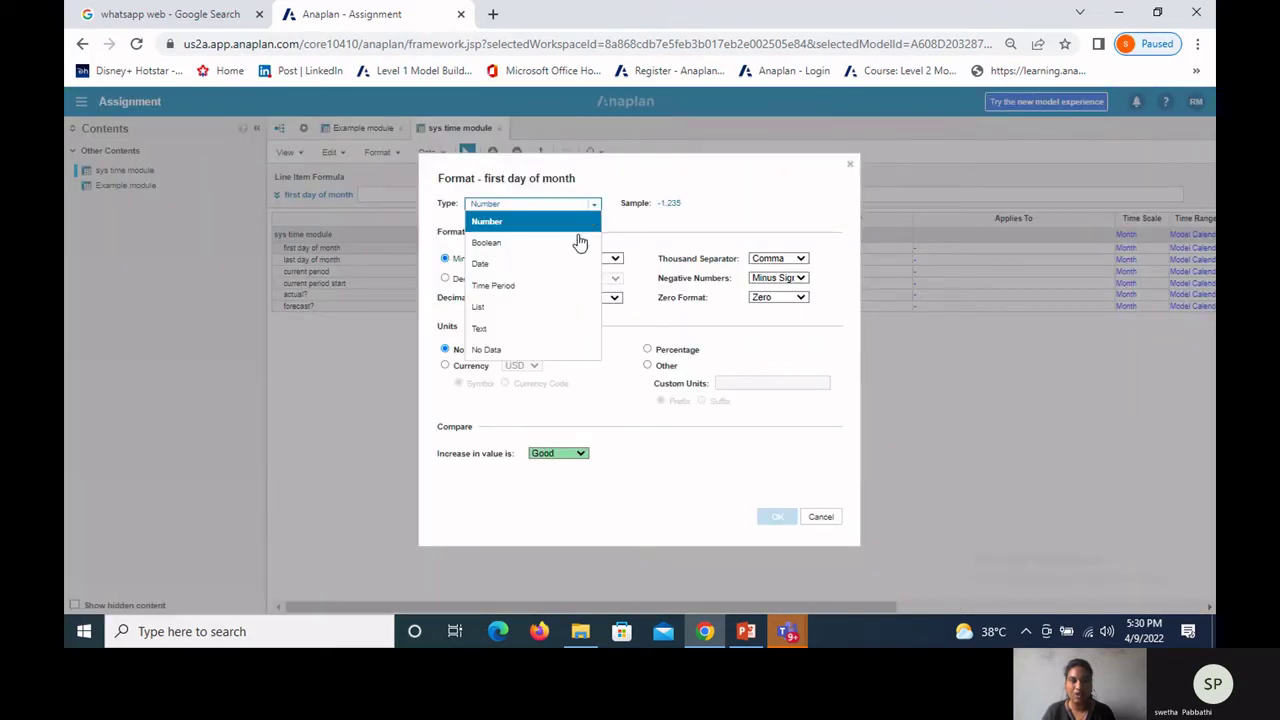
{"action": "left_click", "coordinate": [571, 263]}
{"action": "left_click", "coordinate": [774, 517]}
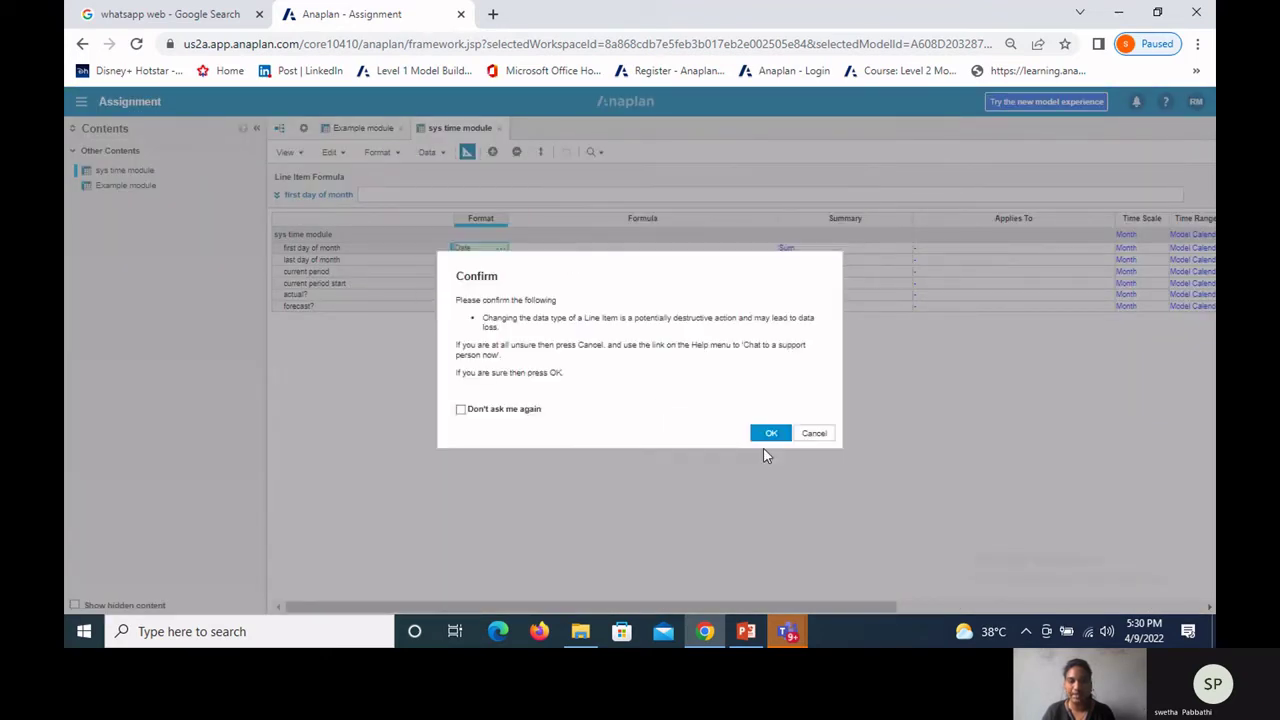
{"action": "left_click", "coordinate": [771, 436]}
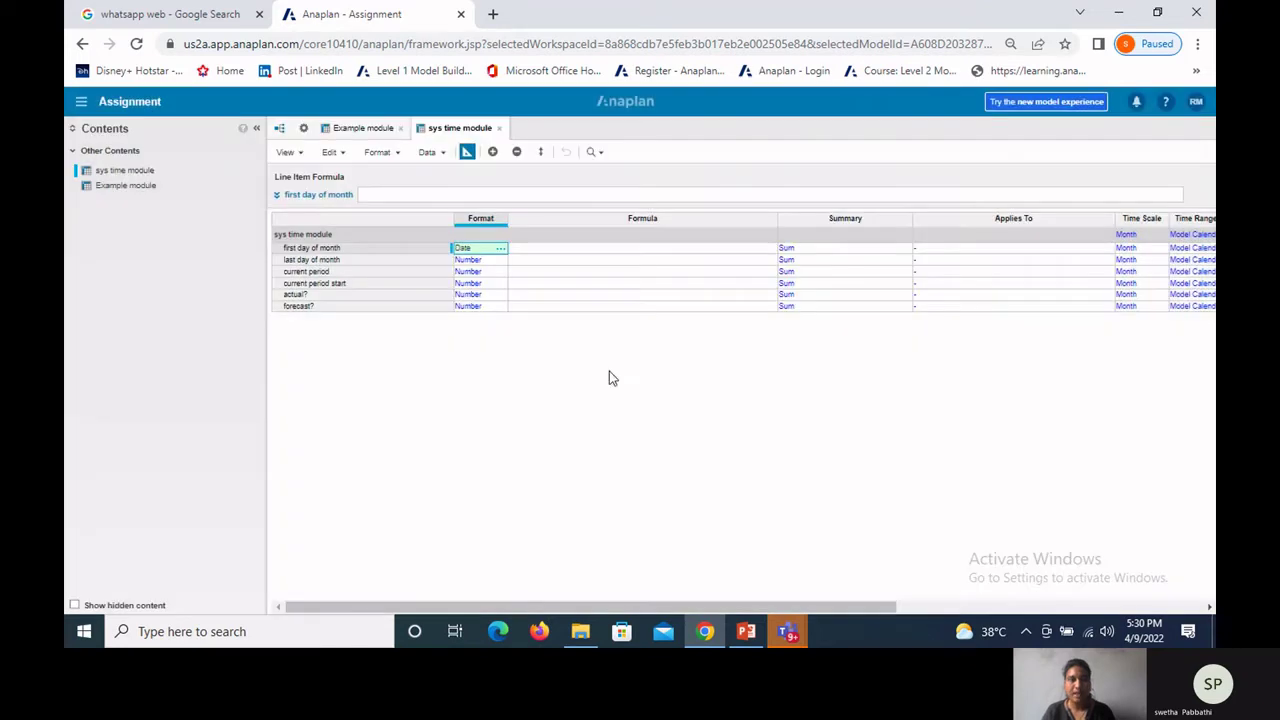
Step: Copy the Date format of first day of month to last day of month and accept the data type change
{"action": "key", "text": "ctrl+c"}
{"action": "left_click", "coordinate": [488, 262]}
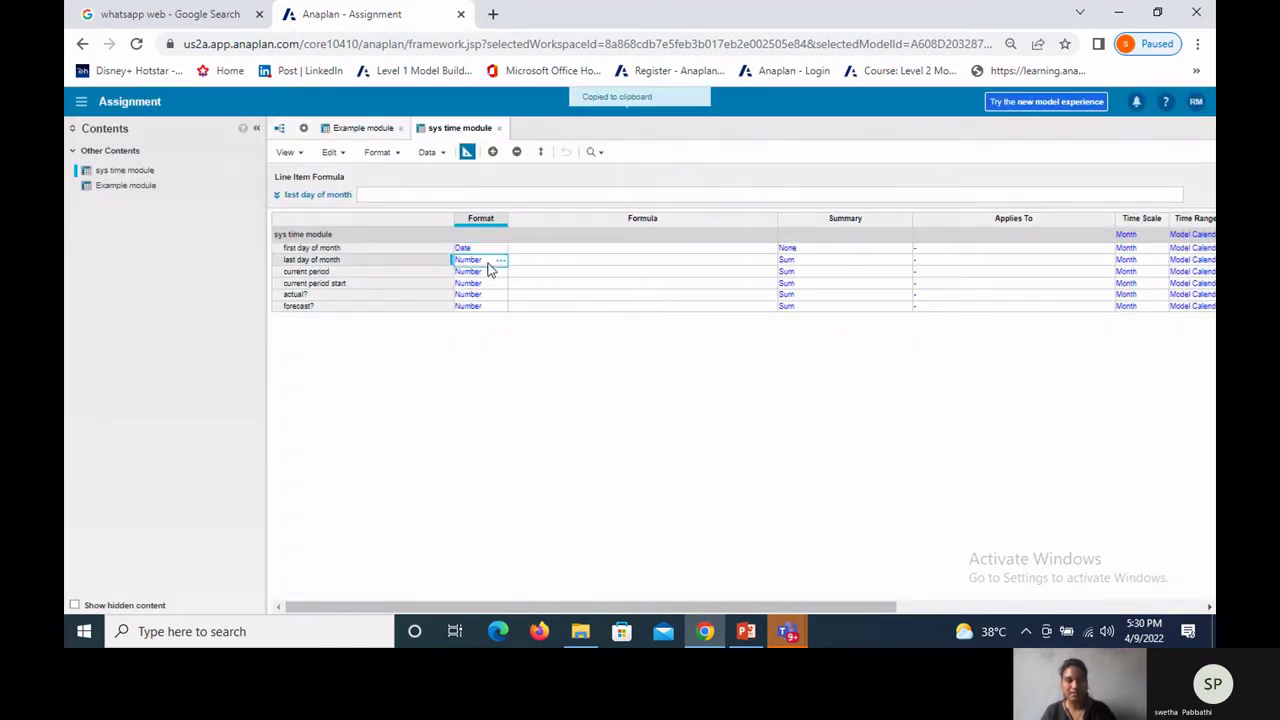
{"action": "key", "text": "ctrl+v"}
{"action": "left_click", "coordinate": [760, 435]}
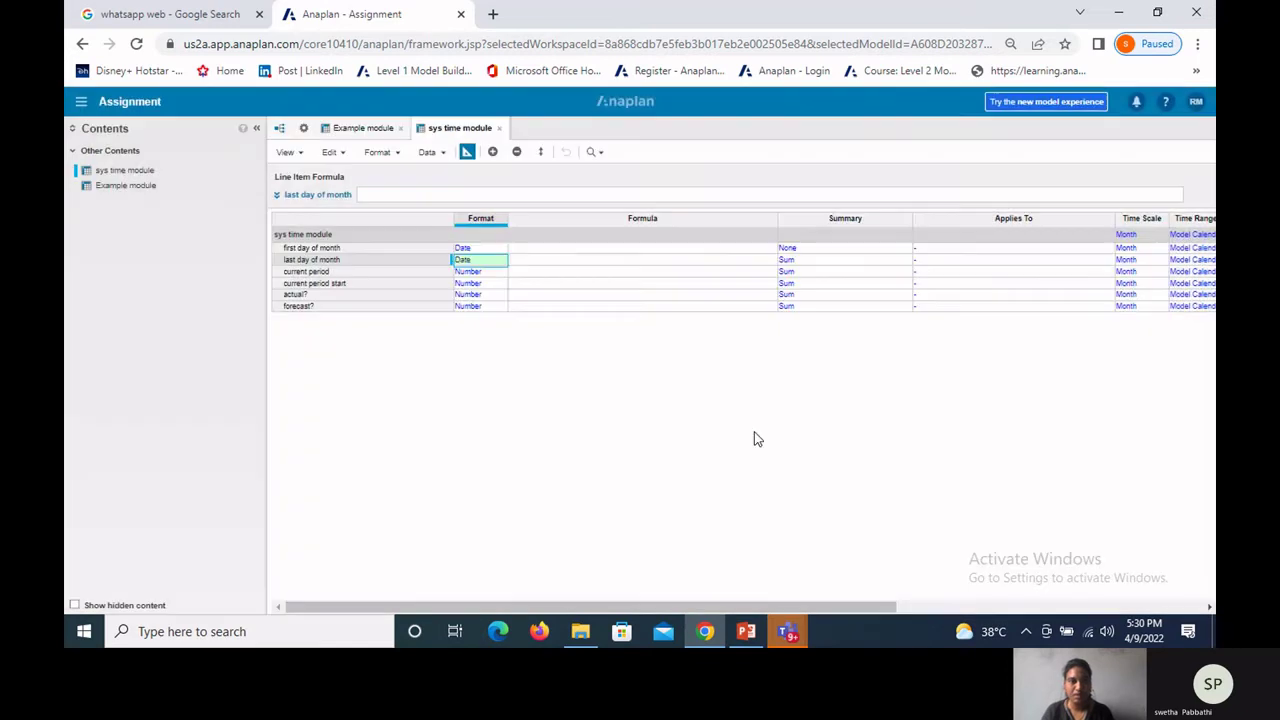
Step: Set the format of the current period line item to Boolean and accept the data type change
{"action": "left_click", "coordinate": [486, 284]}
{"action": "left_click", "coordinate": [494, 272]}
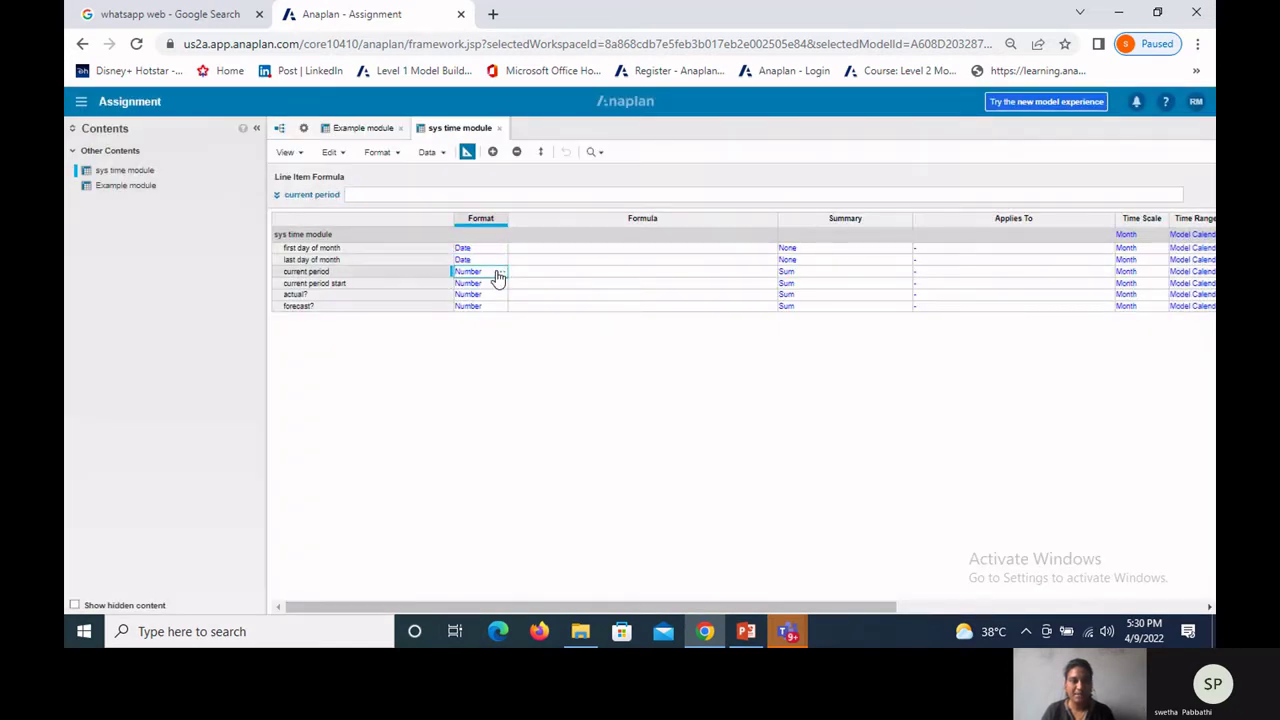
{"action": "left_click", "coordinate": [500, 272]}
{"action": "left_click", "coordinate": [594, 206]}
{"action": "left_click", "coordinate": [590, 242]}
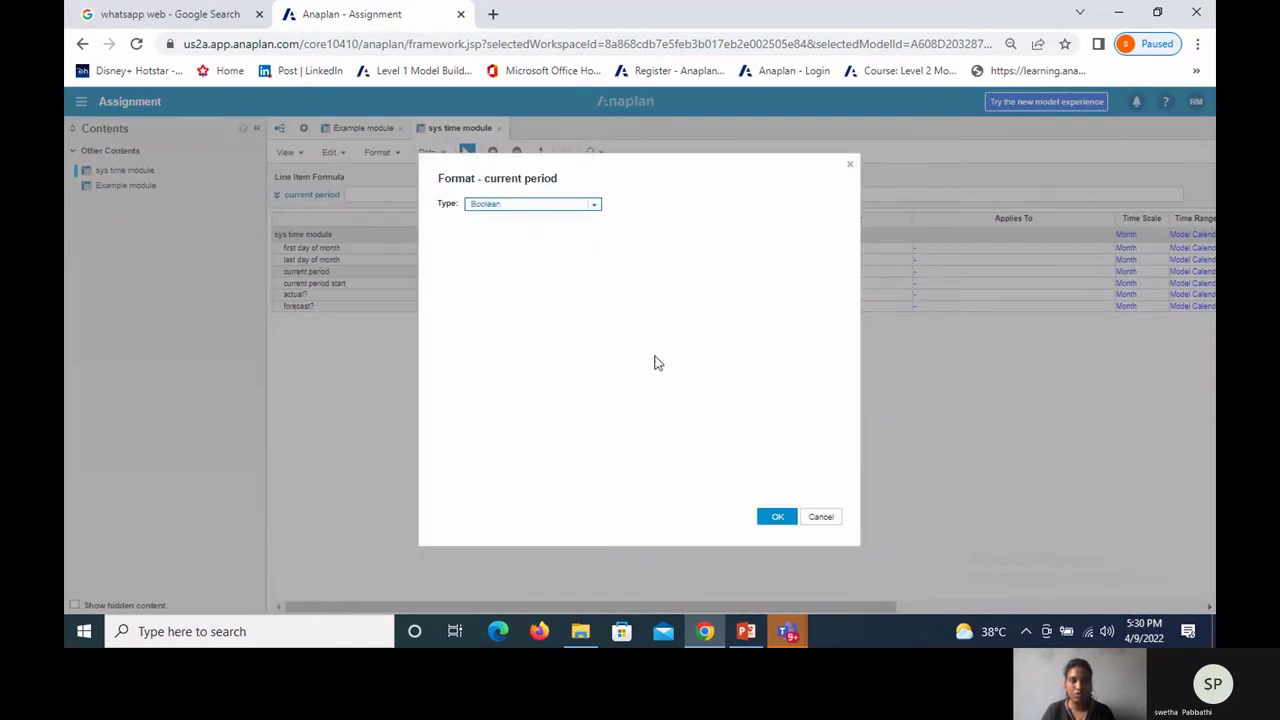
{"action": "left_click", "coordinate": [767, 518]}
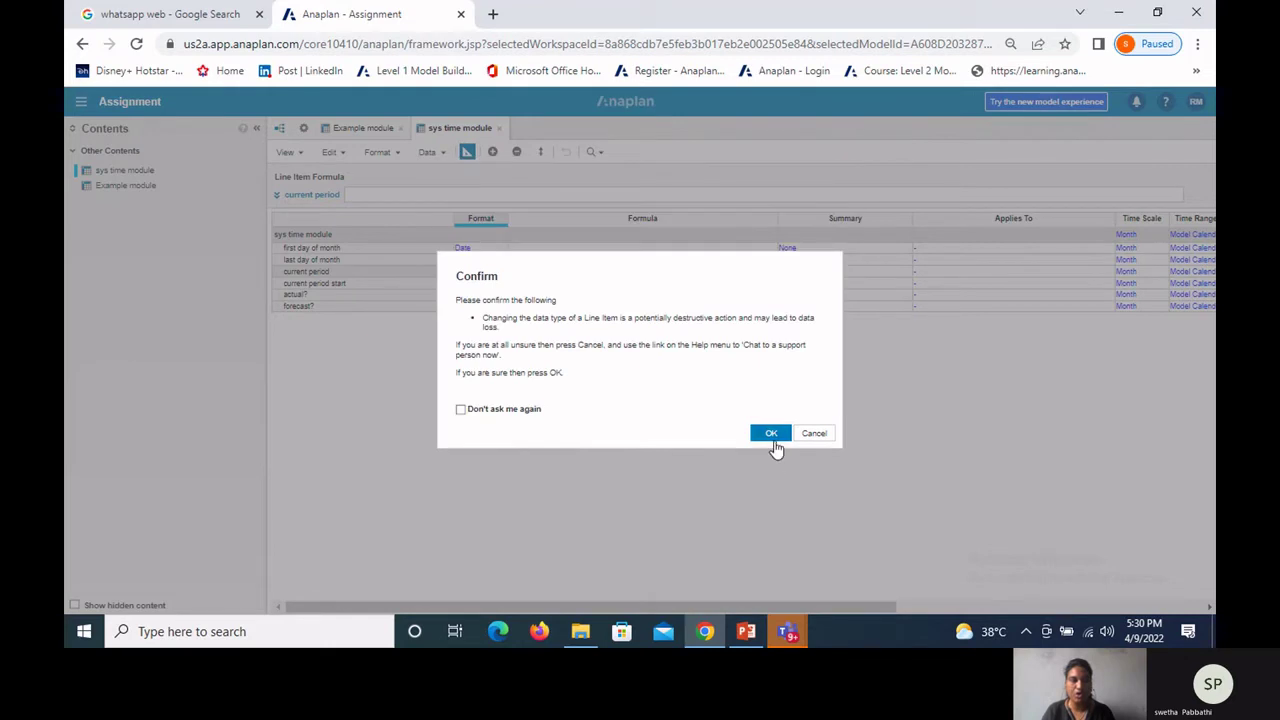
{"action": "left_click", "coordinate": [771, 433]}
Step: Copy the Date format of last day of month to current period start and accept the data type change
{"action": "left_click", "coordinate": [474, 284]}
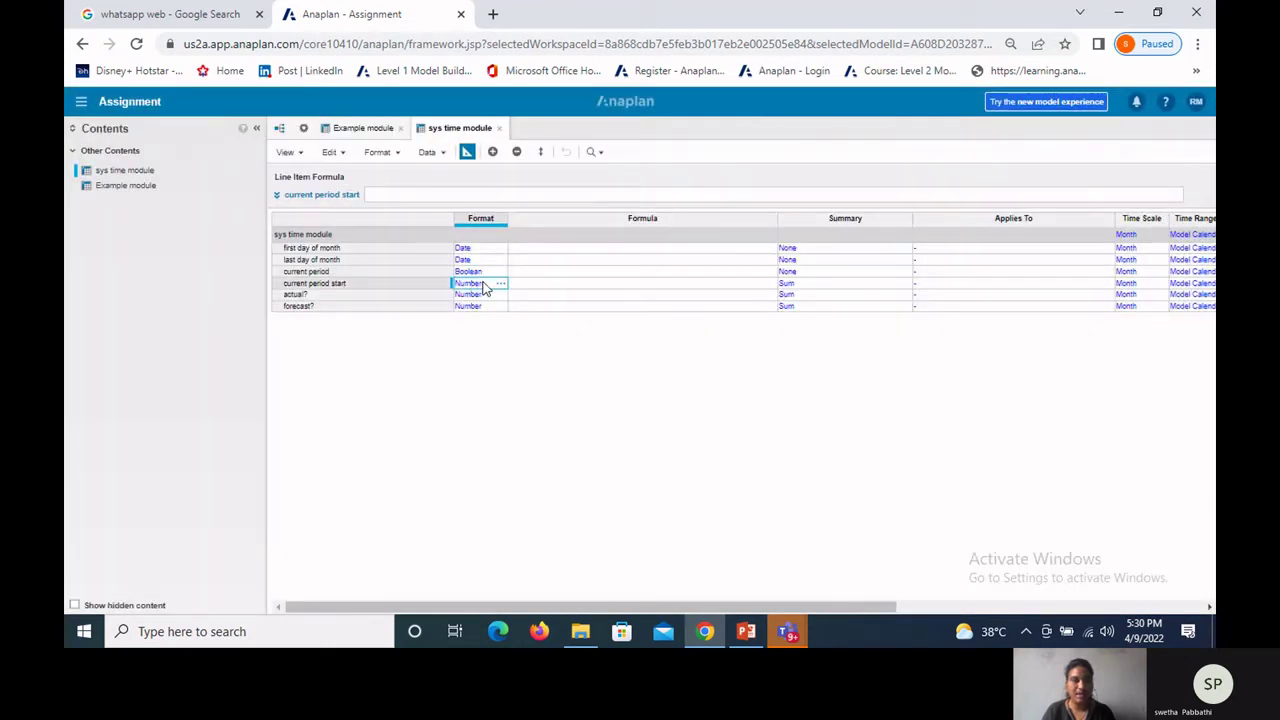
{"action": "left_click", "coordinate": [485, 262]}
{"action": "key", "text": "ctrl+c"}
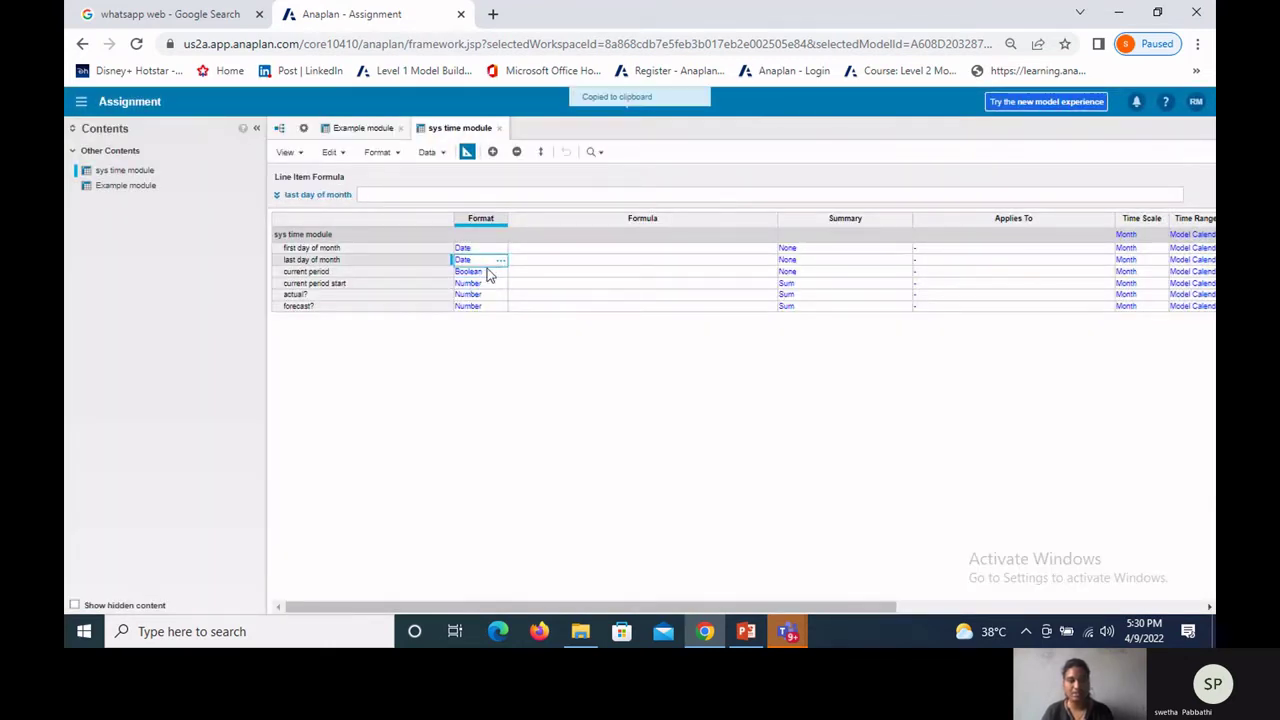
{"action": "left_click", "coordinate": [480, 285]}
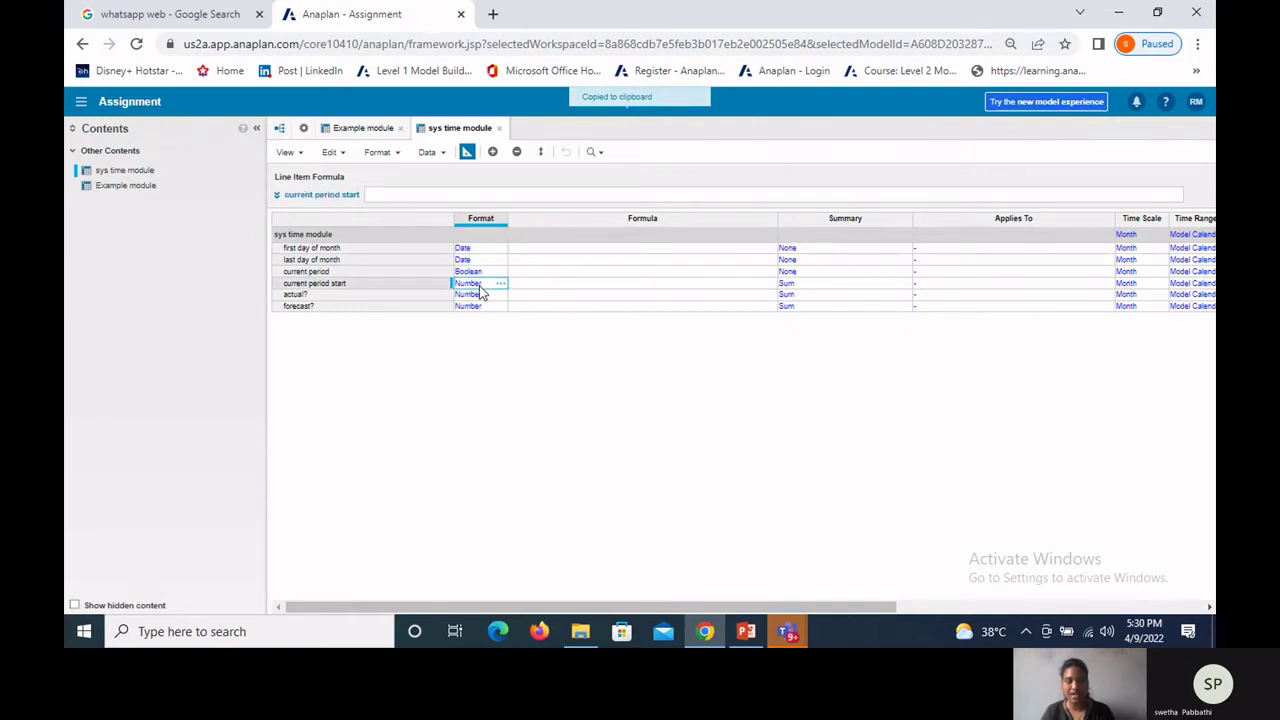
{"action": "key", "text": "ctrl+v"}
{"action": "left_click", "coordinate": [768, 433]}
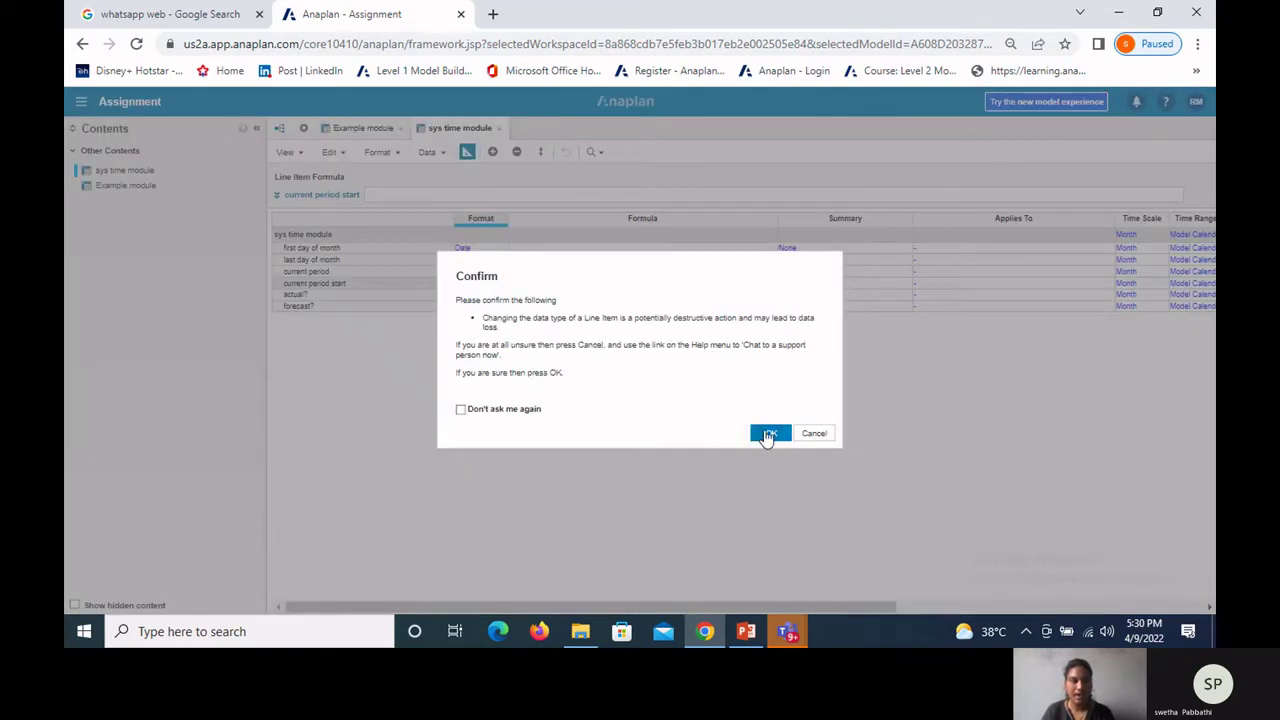
Step: Copy the Boolean format of current period to the actual? and forecast? line items
{"action": "left_click", "coordinate": [463, 274]}
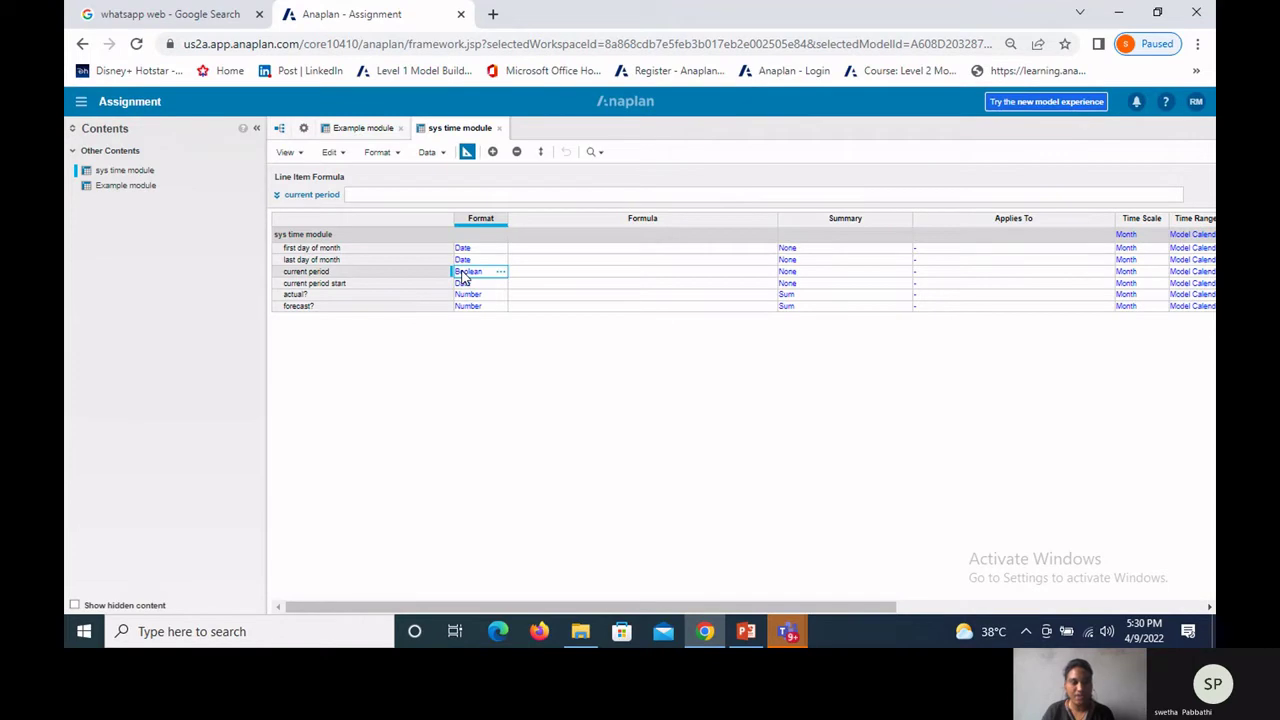
{"action": "key", "text": "ctrl+c"}
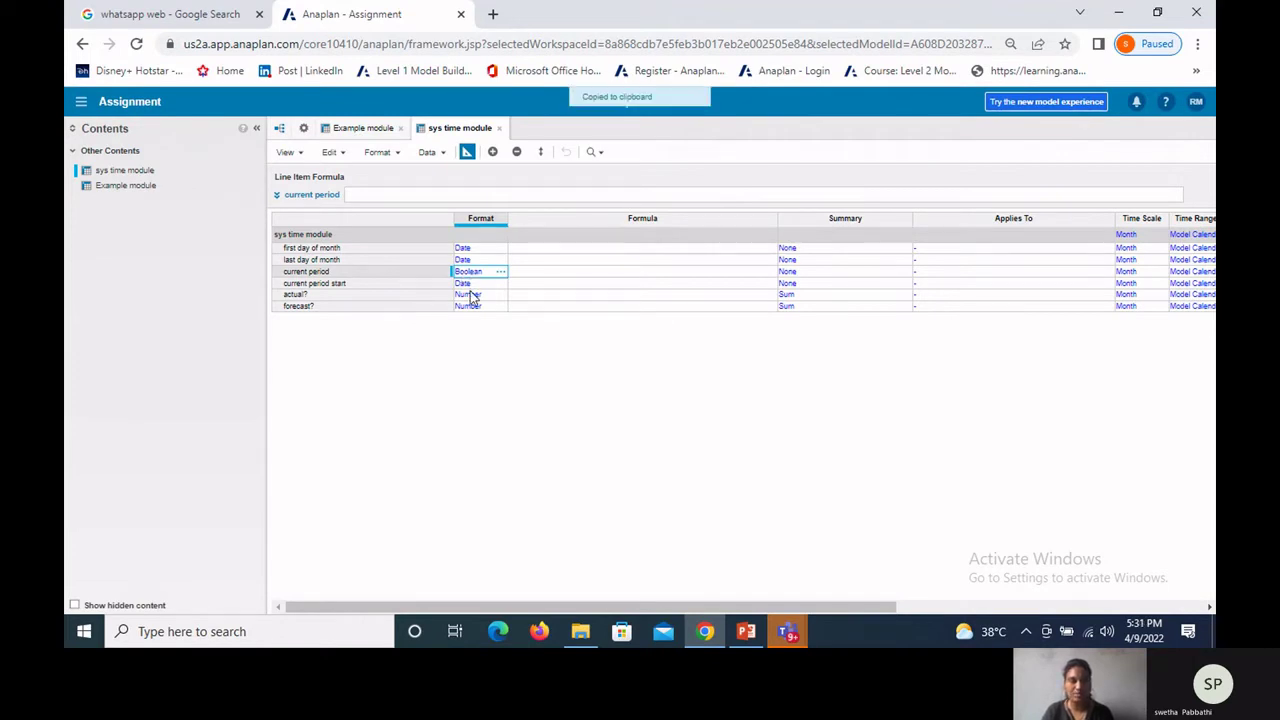
{"action": "left_click", "coordinate": [473, 295]}
{"action": "key", "text": "ctrl+v"}
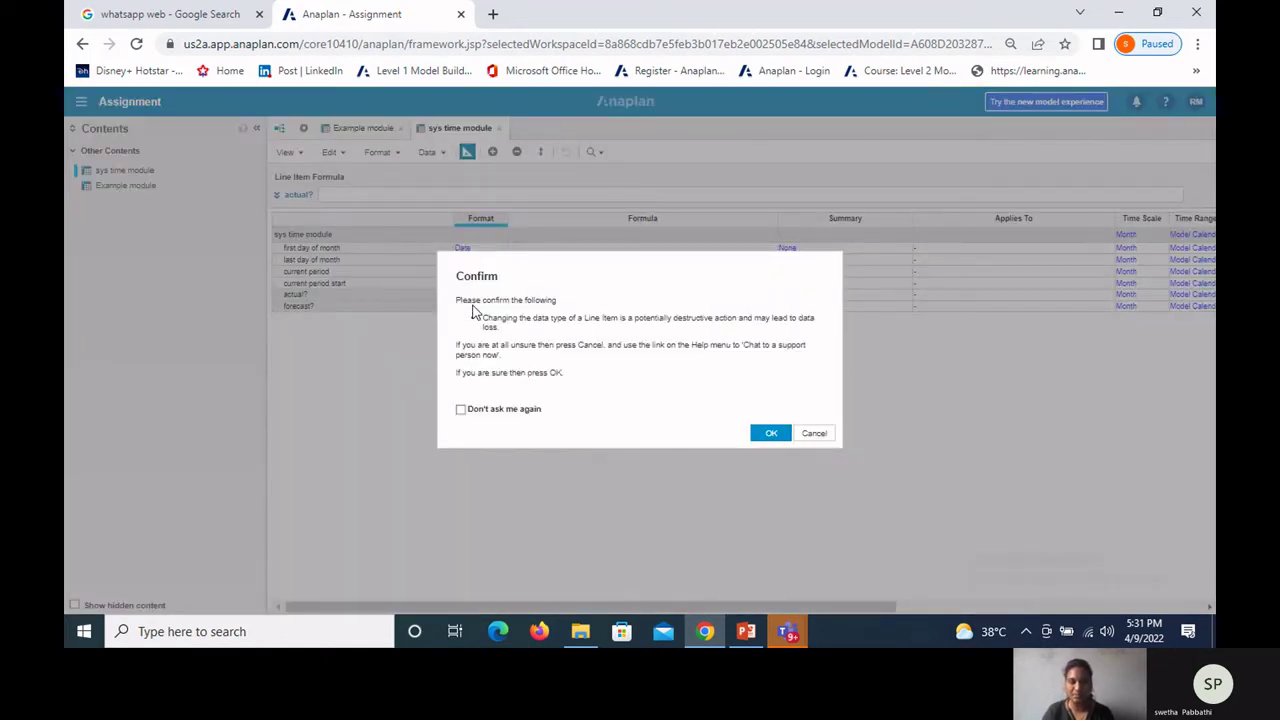
{"action": "left_click", "coordinate": [770, 433]}
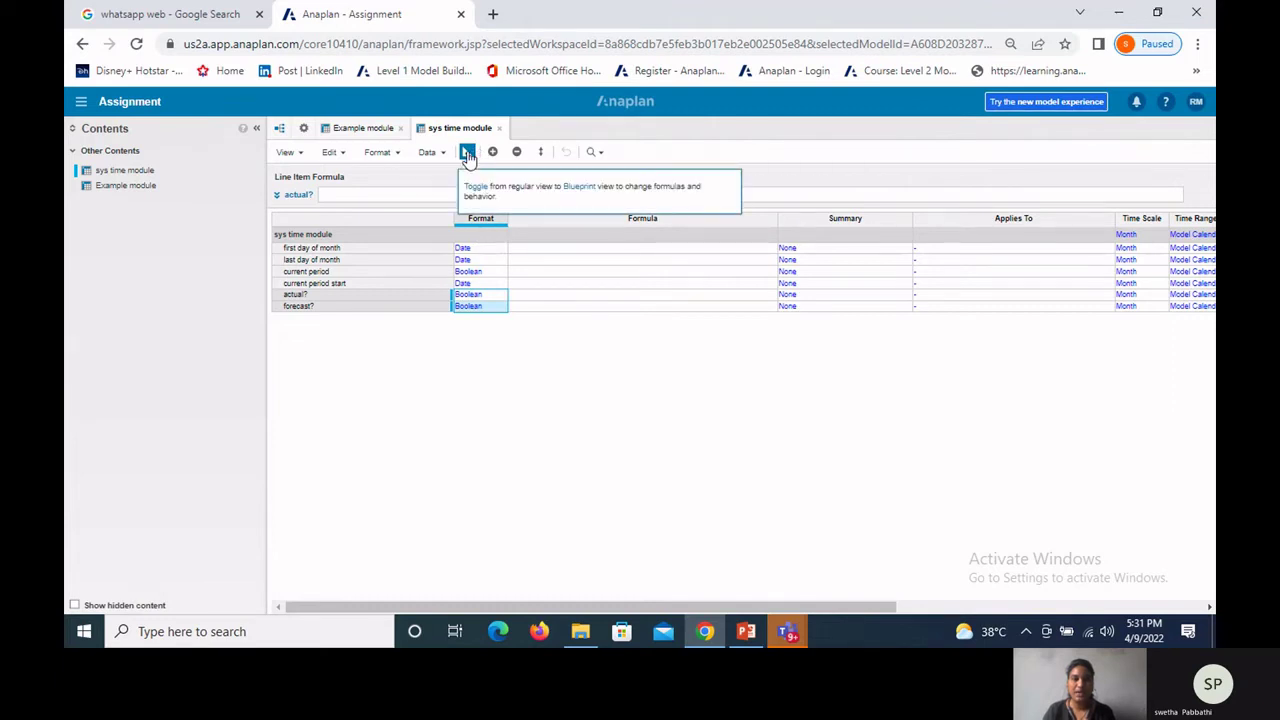
Step: Give the first day of month line item the formula START()
{"action": "left_click", "coordinate": [540, 254]}
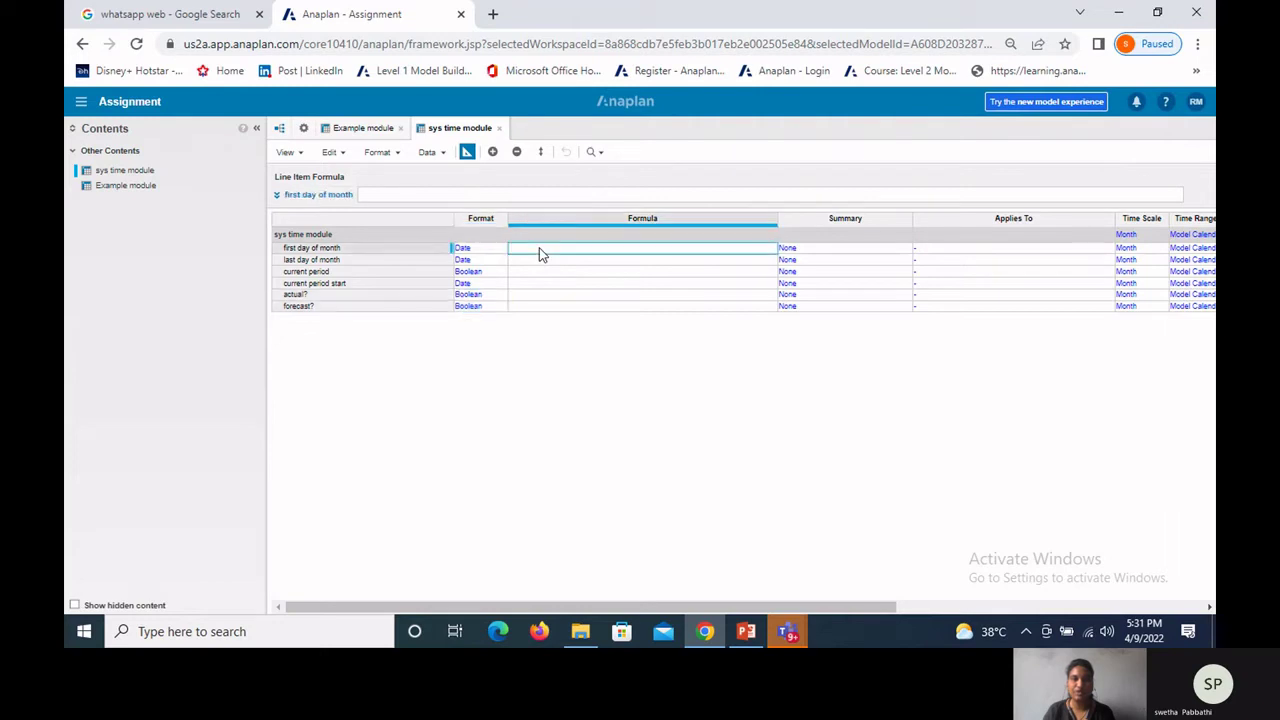
{"action": "left_click", "coordinate": [302, 249]}
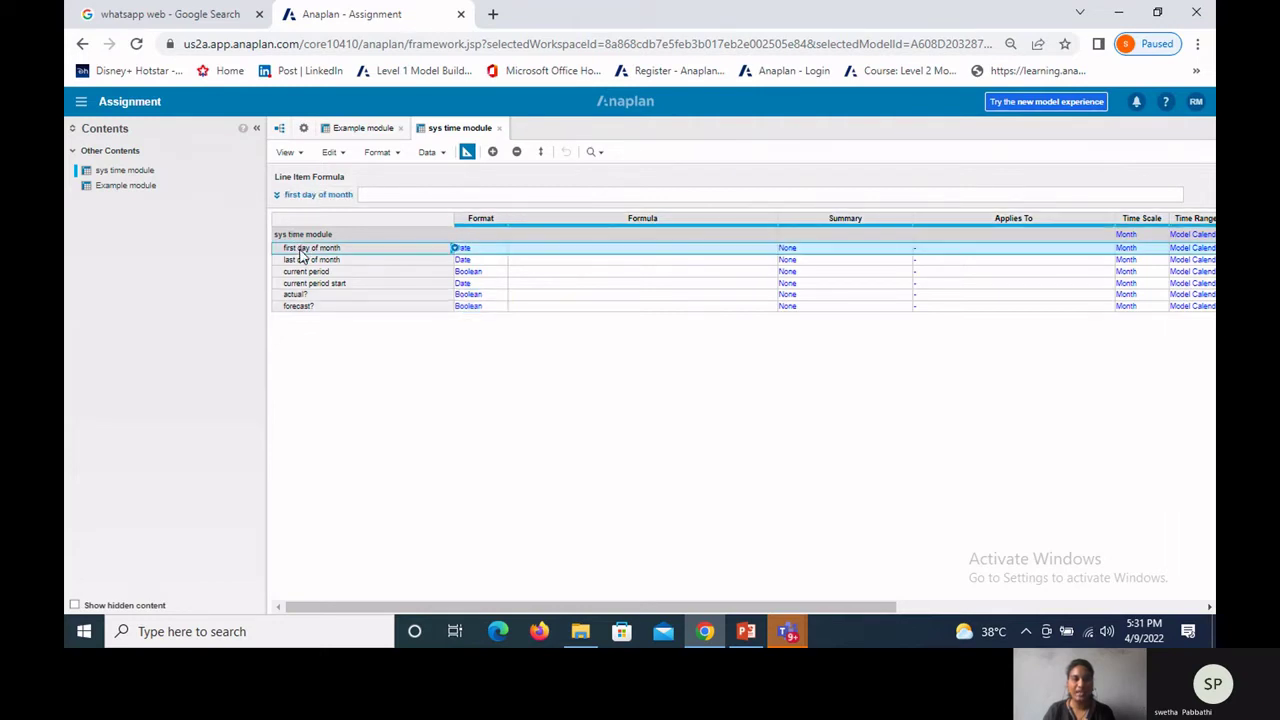
{"action": "left_click", "coordinate": [365, 194]}
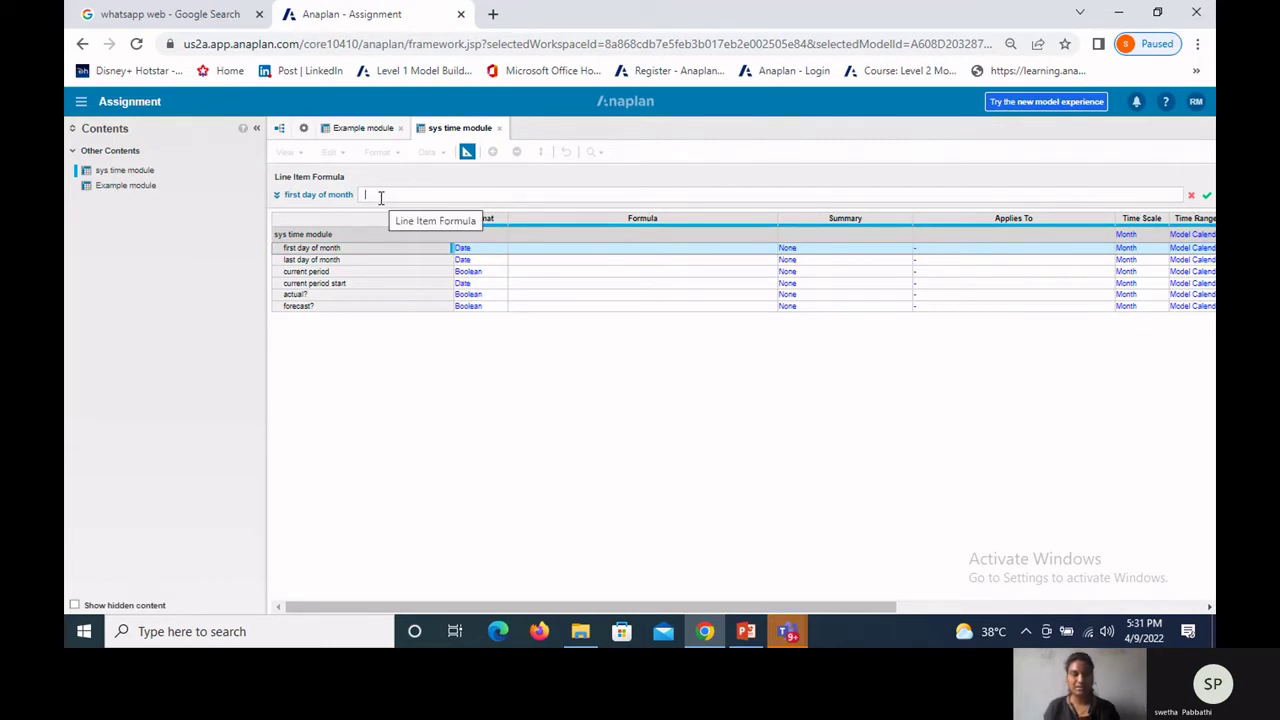
{"action": "type", "text": "start"}
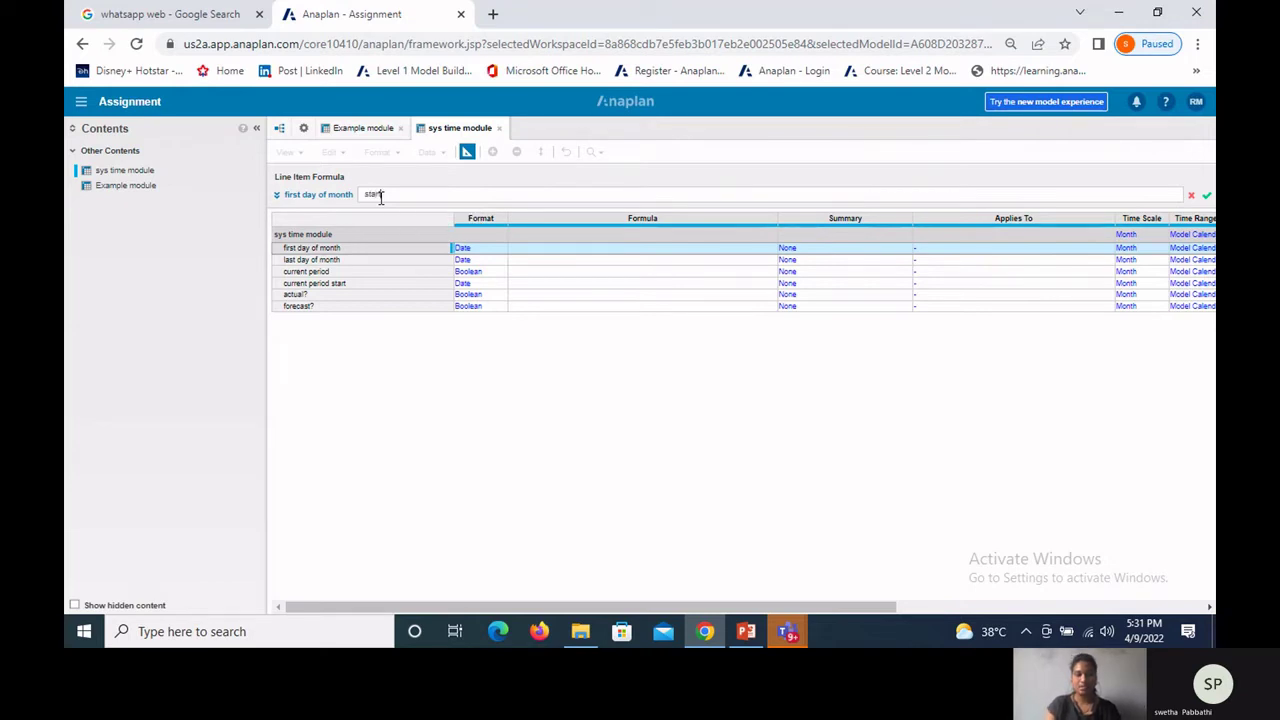
{"action": "type", "text": "()"}
{"action": "key", "text": "Return"}
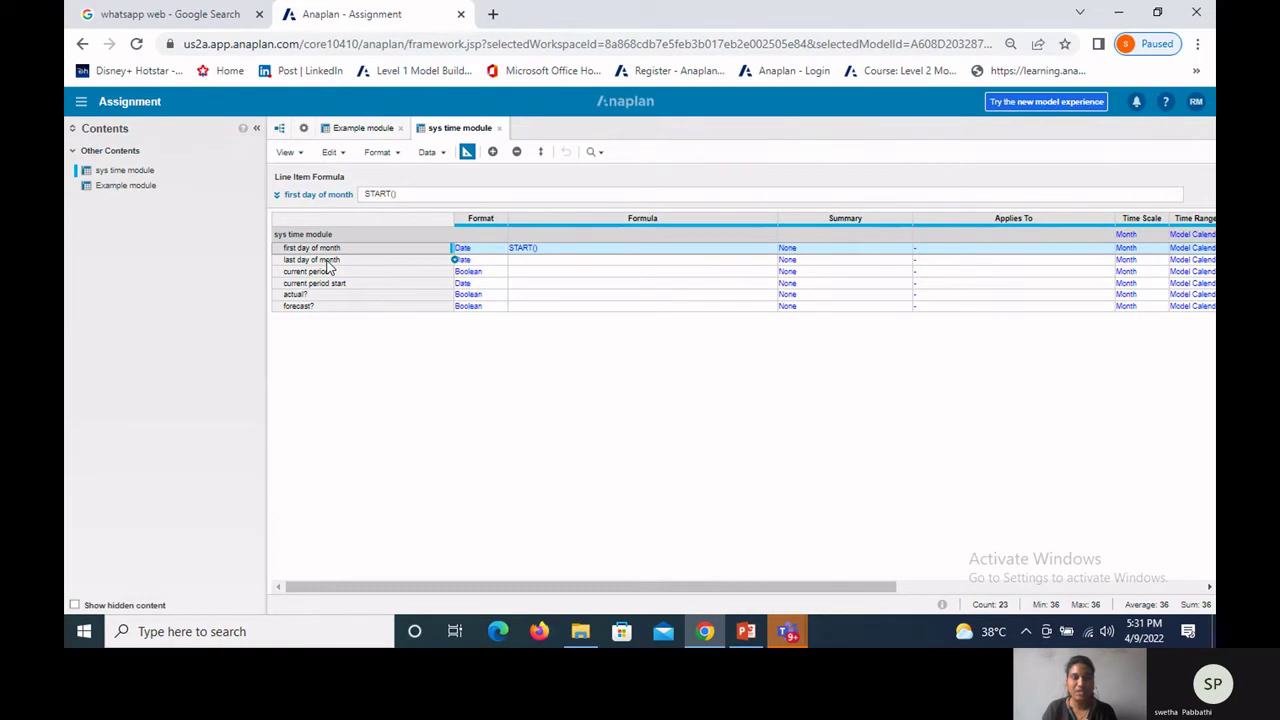
Step: Give the last day of month line item the formula END()
{"action": "left_click", "coordinate": [326, 262]}
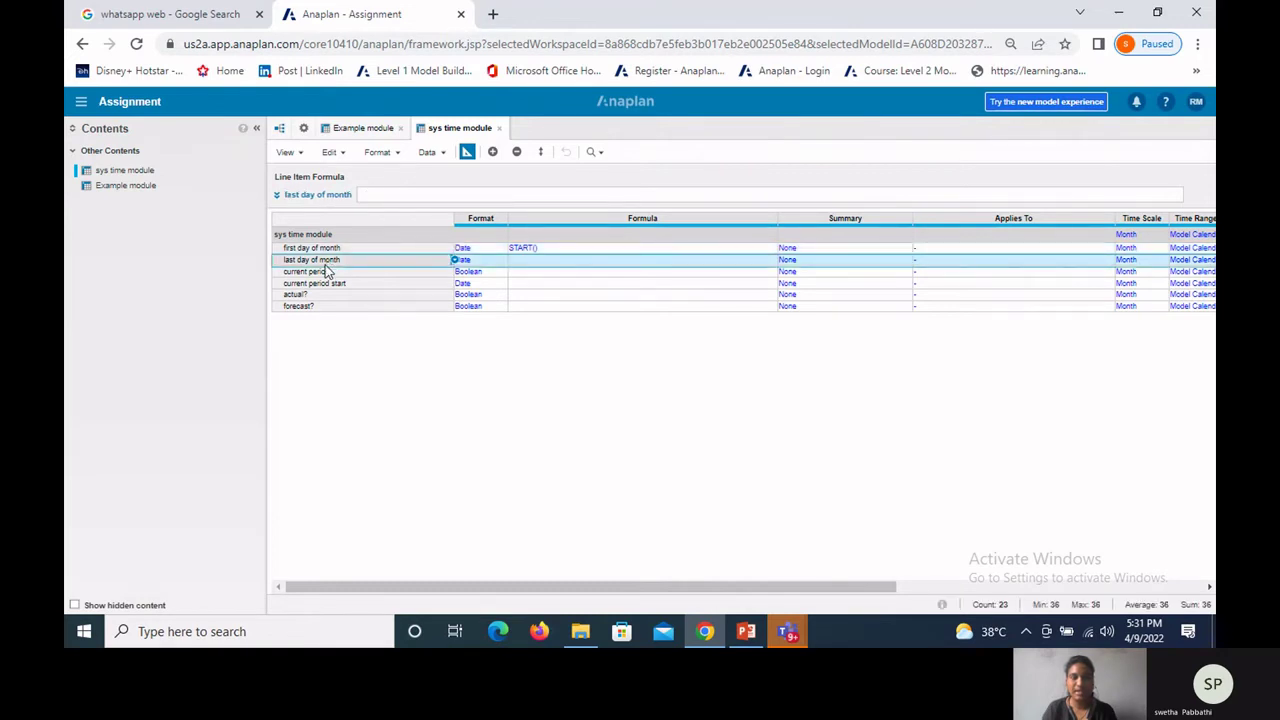
{"action": "left_click", "coordinate": [377, 197]}
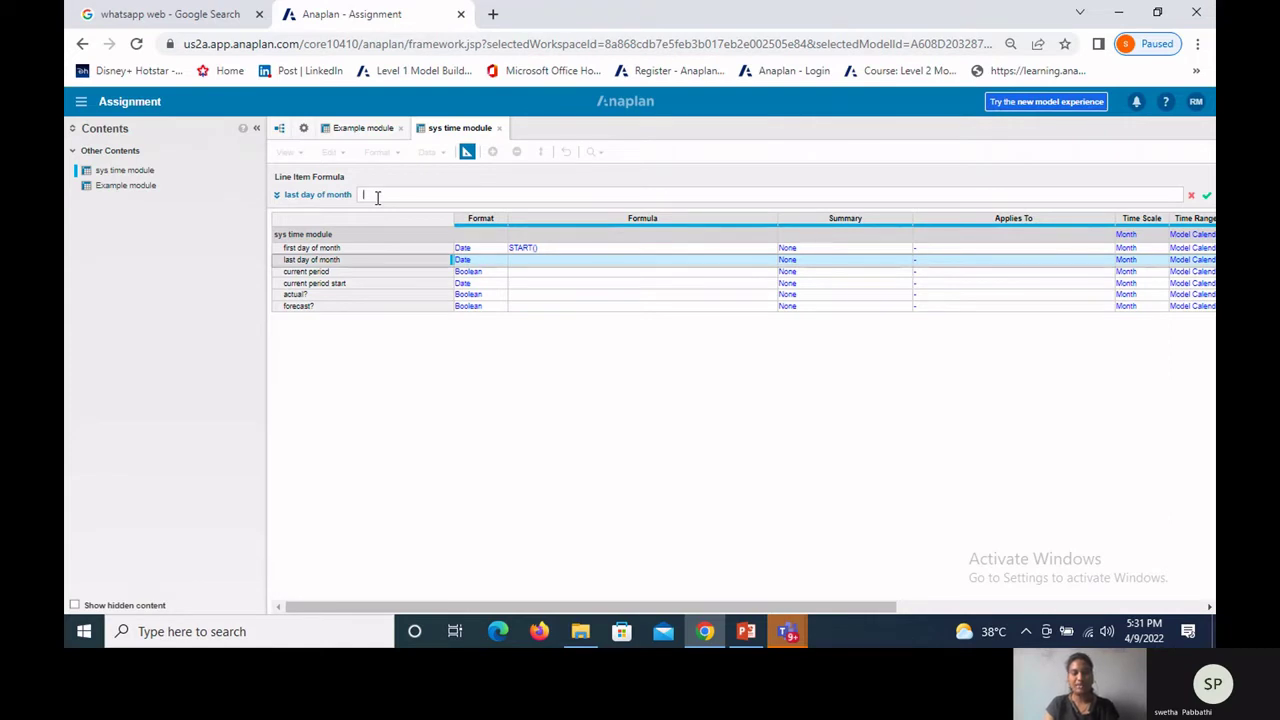
{"action": "type", "text": "end("}
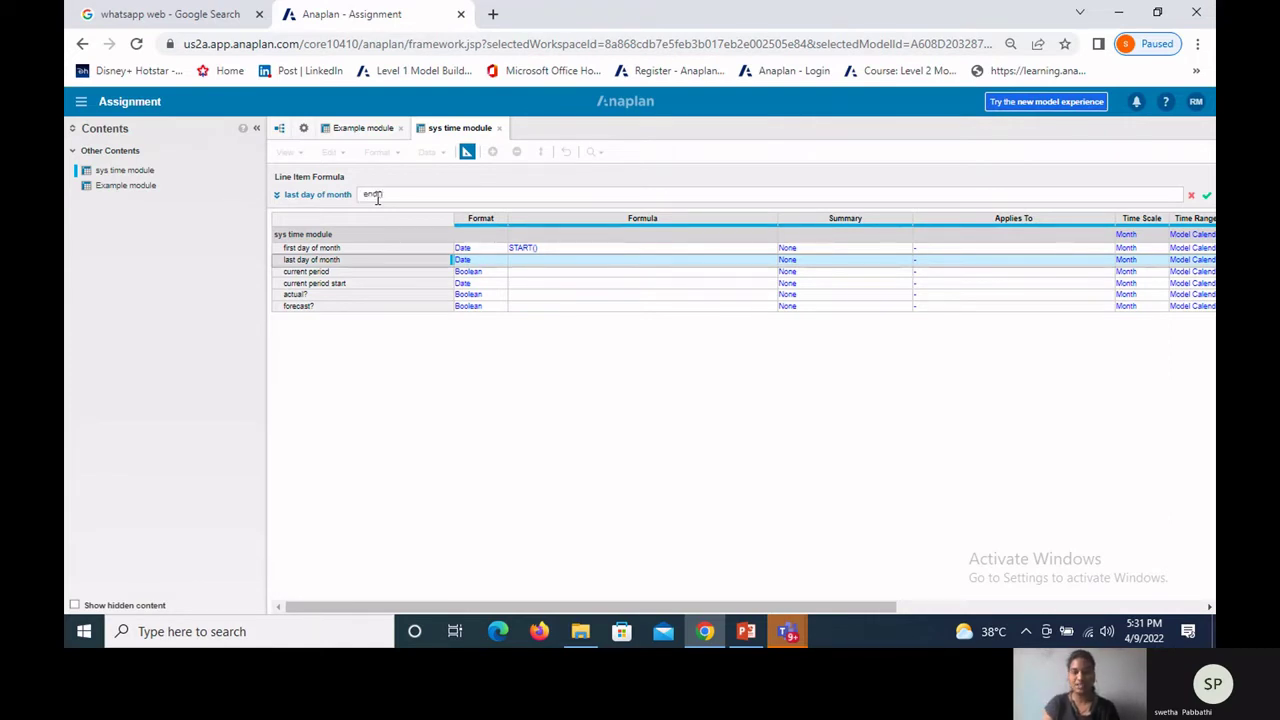
{"action": "key", "text": "Return"}
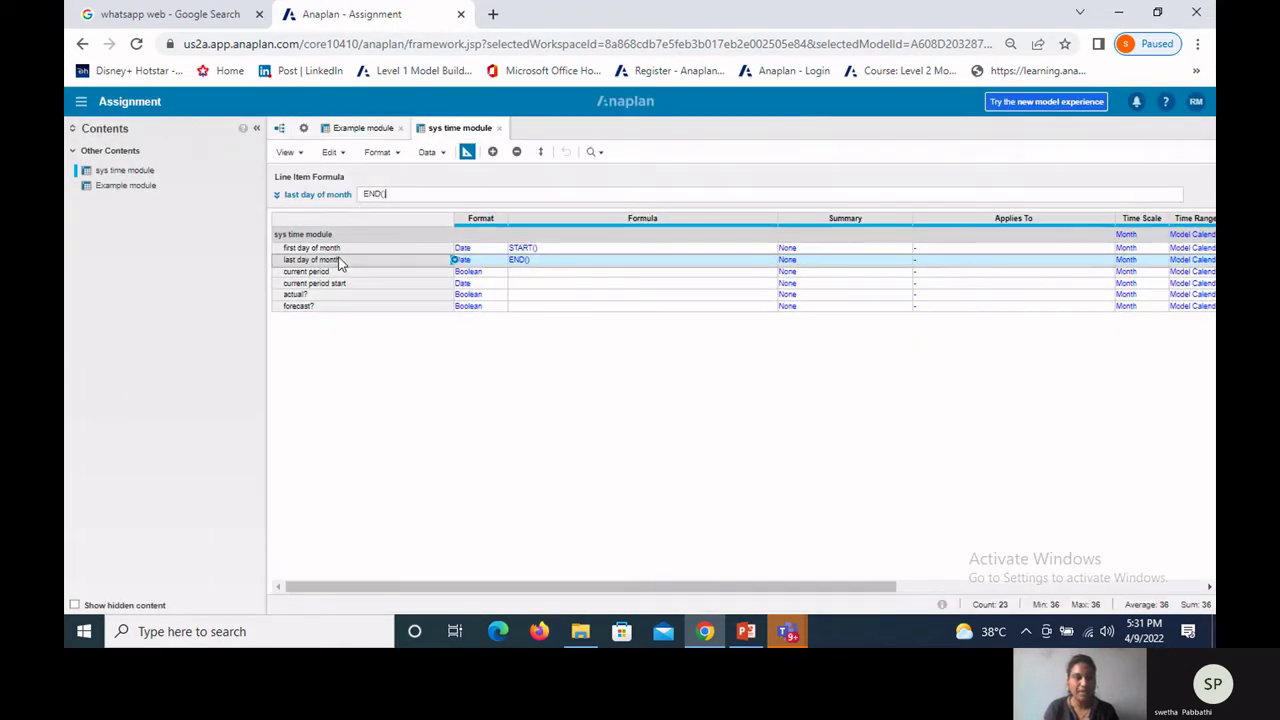
Step: Give the current period line item the formula CURRENTPERIODSTART() = START(), correcting any misspelled function name
{"action": "left_click", "coordinate": [338, 272]}
{"action": "left_click", "coordinate": [358, 196]}
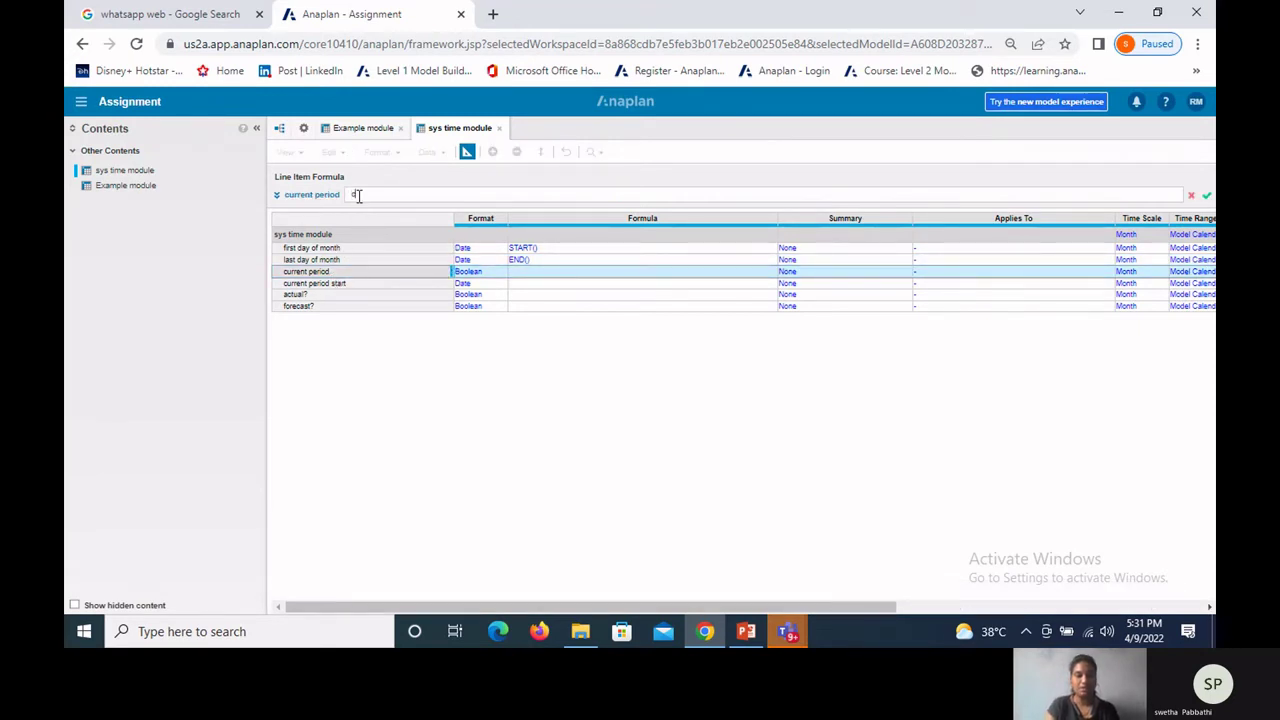
{"action": "type", "text": "current p"}
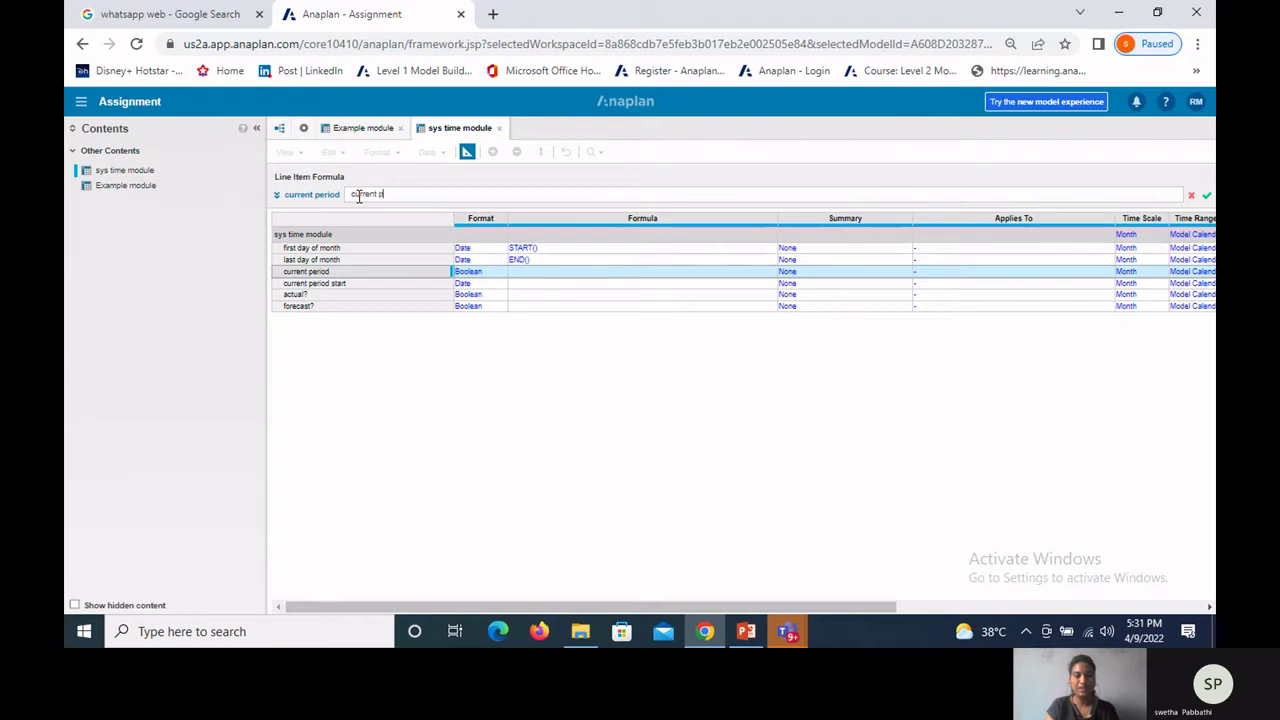
{"action": "type", "text": "er"}
{"action": "key", "text": "BackSpace"}
{"action": "key", "text": "BackSpace"}
{"action": "key", "text": "BackSpace"}
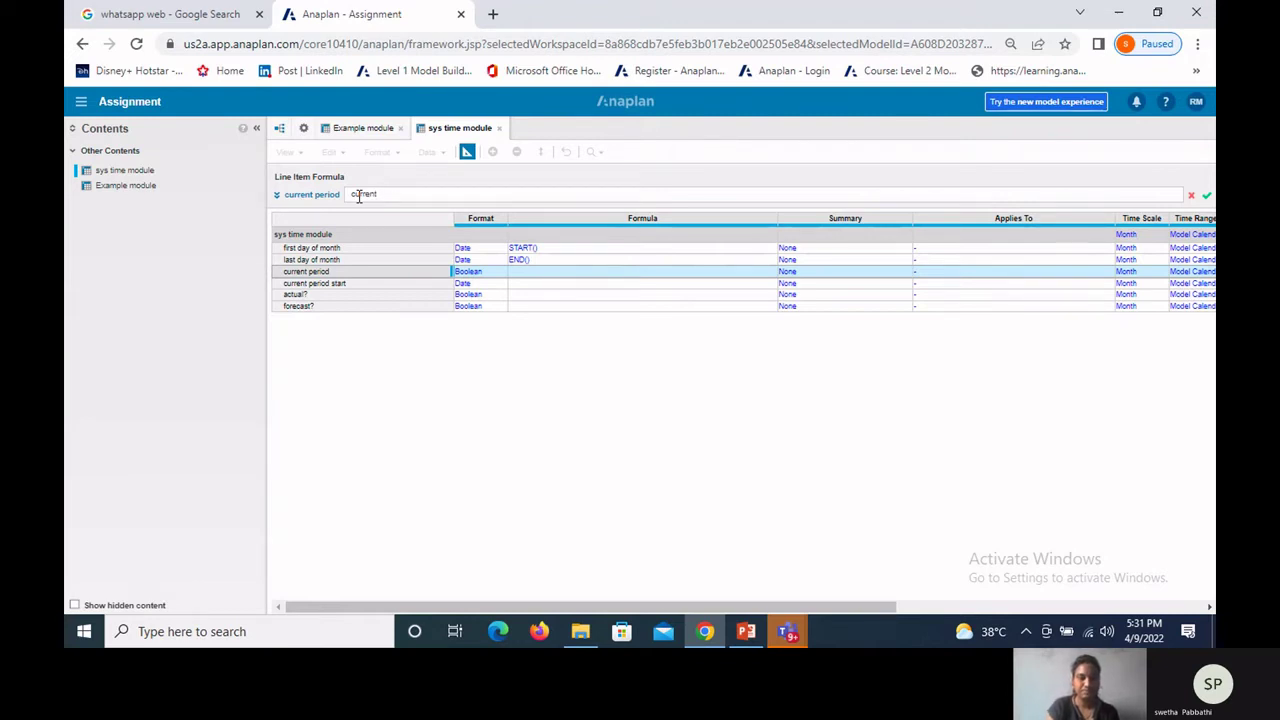
{"action": "type", "text": "periodstart"}
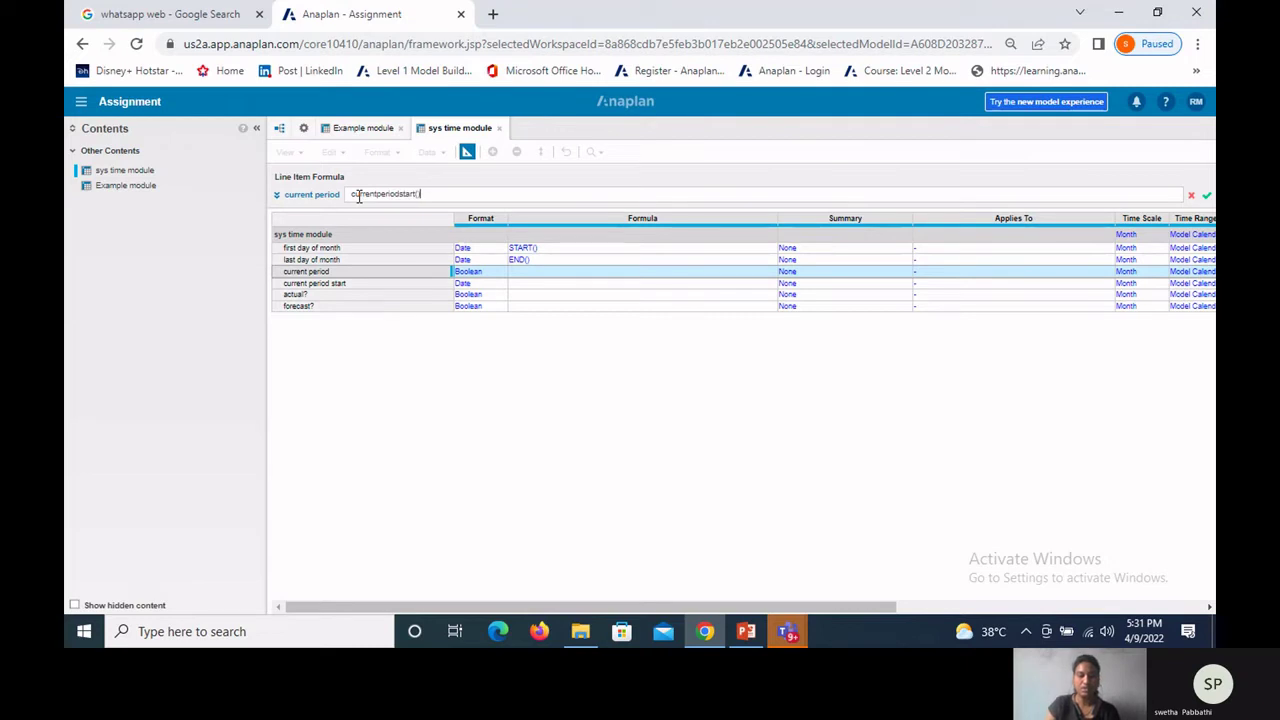
{"action": "type", "text": "()=star"}
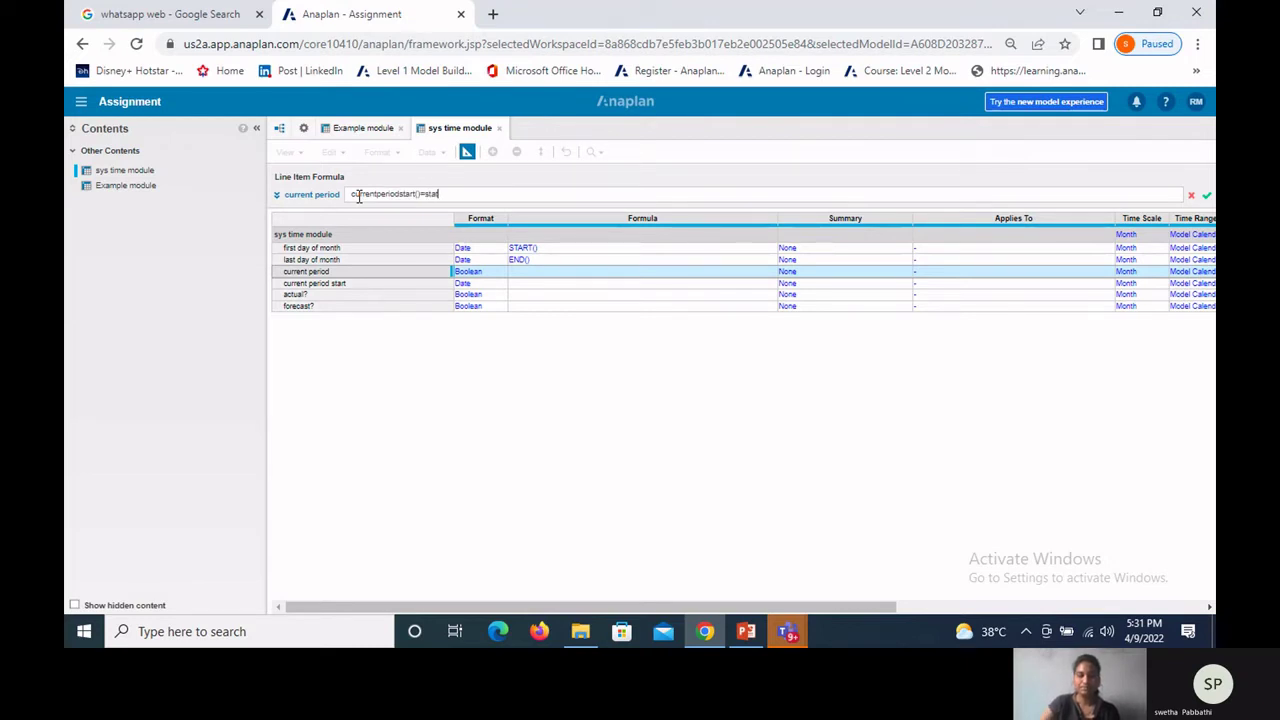
{"action": "type", "text": "t()"}
{"action": "key", "text": "Return"}
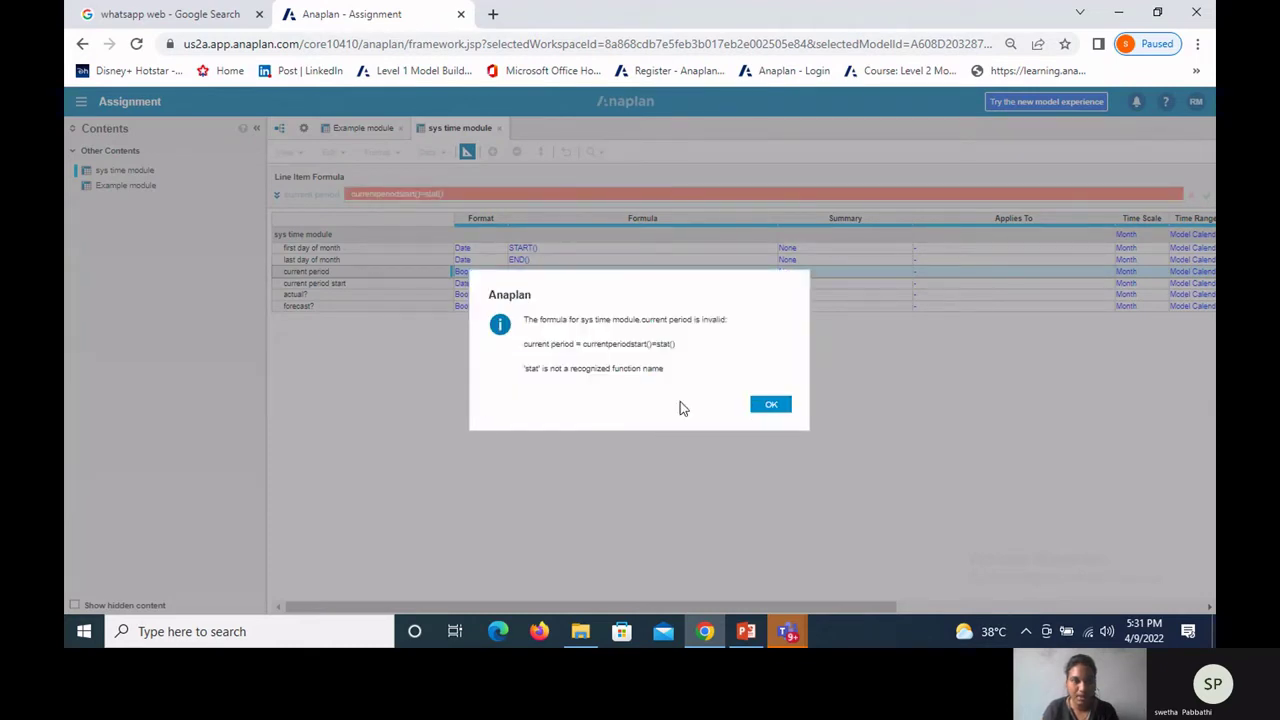
{"action": "left_click", "coordinate": [771, 408]}
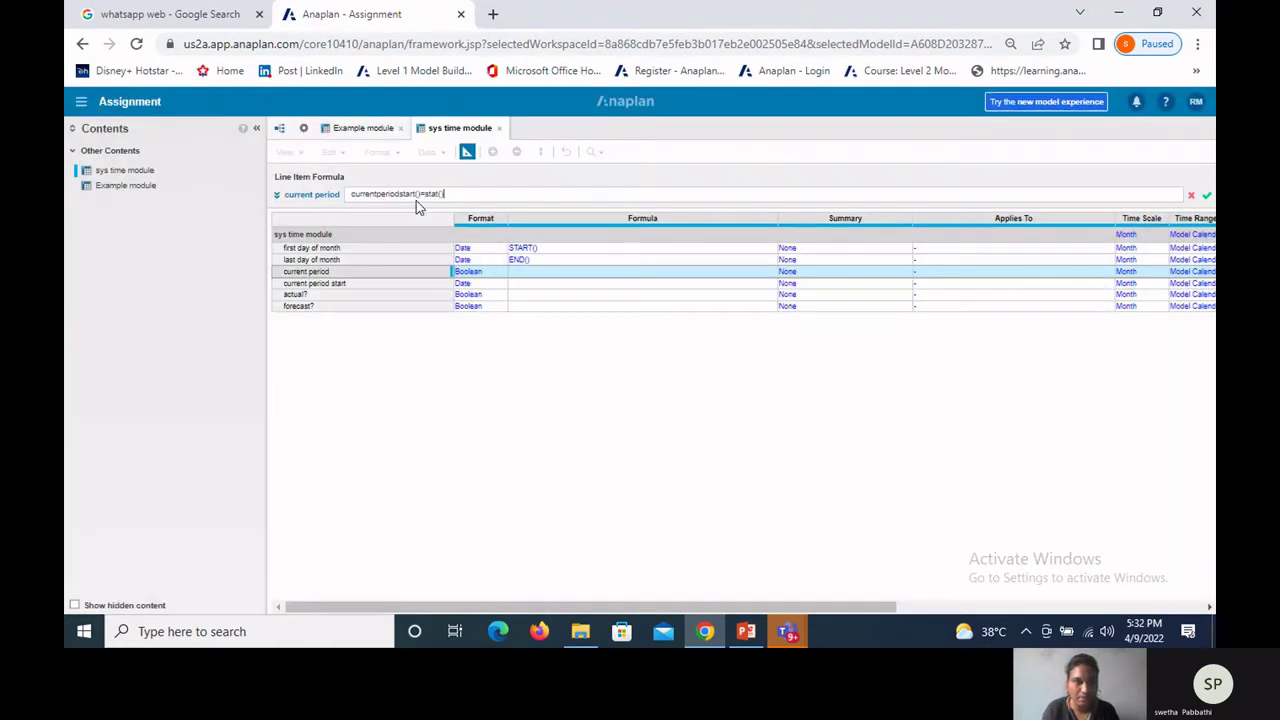
{"action": "left_click", "coordinate": [430, 195]}
{"action": "type", "text": "r"}
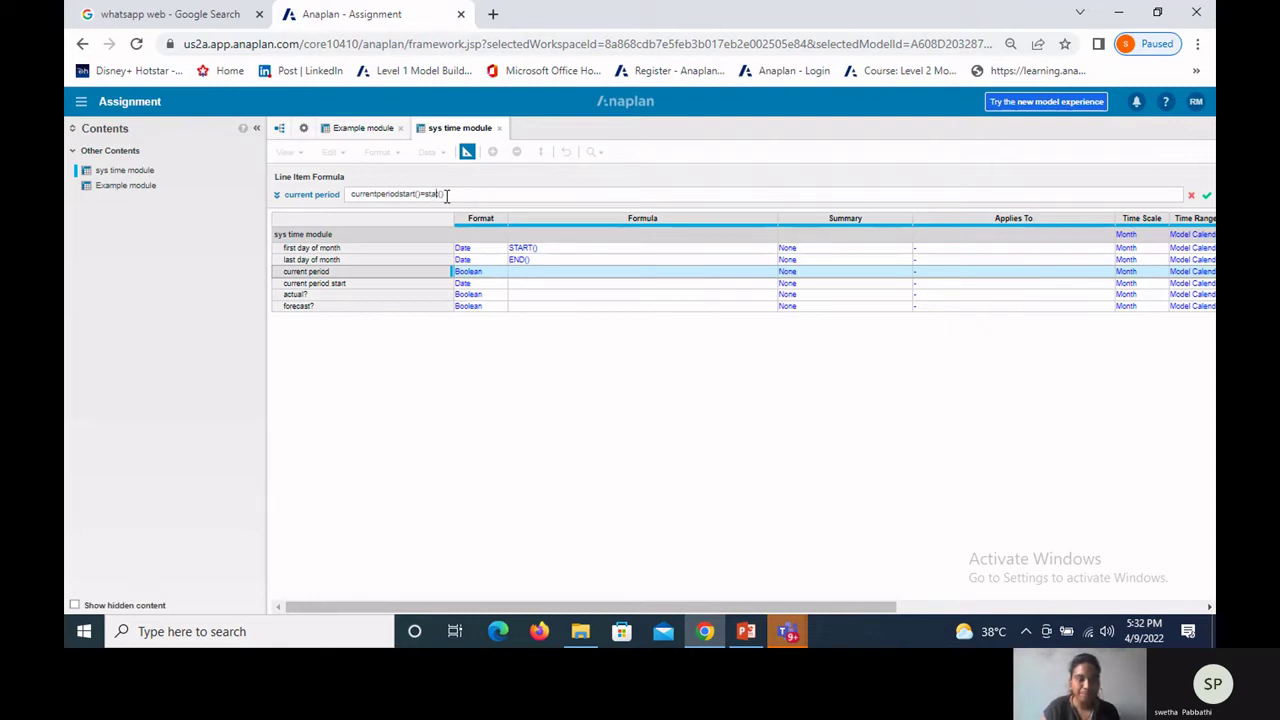
{"action": "key", "text": "Return"}
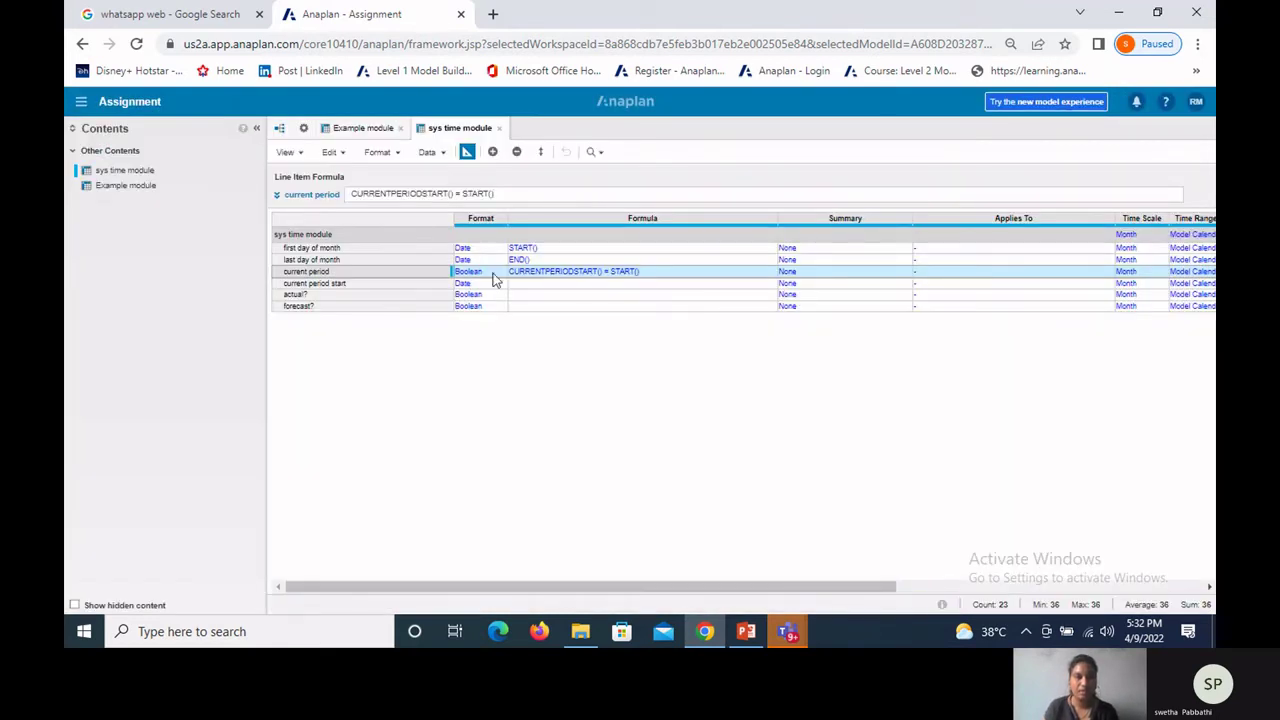
Step: Give the current period start line item the formula CURRENTPERIODSTART()
{"action": "left_click", "coordinate": [367, 284]}
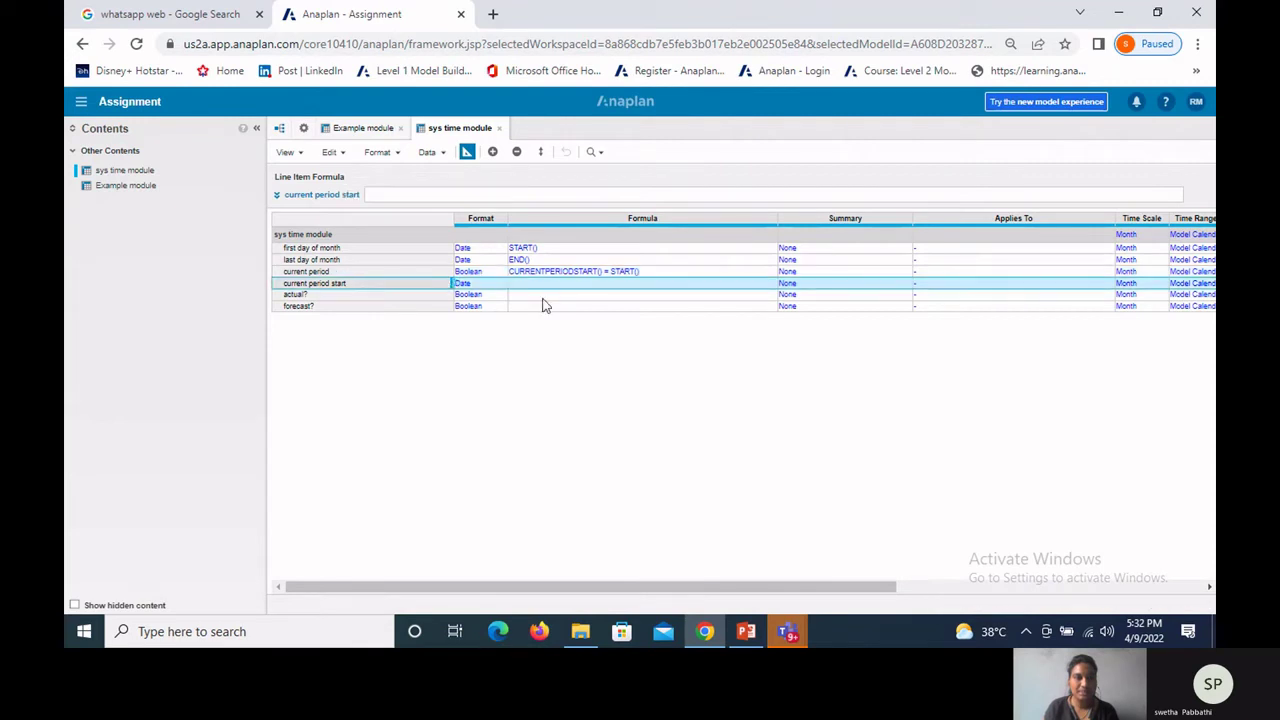
{"action": "left_click", "coordinate": [400, 194]}
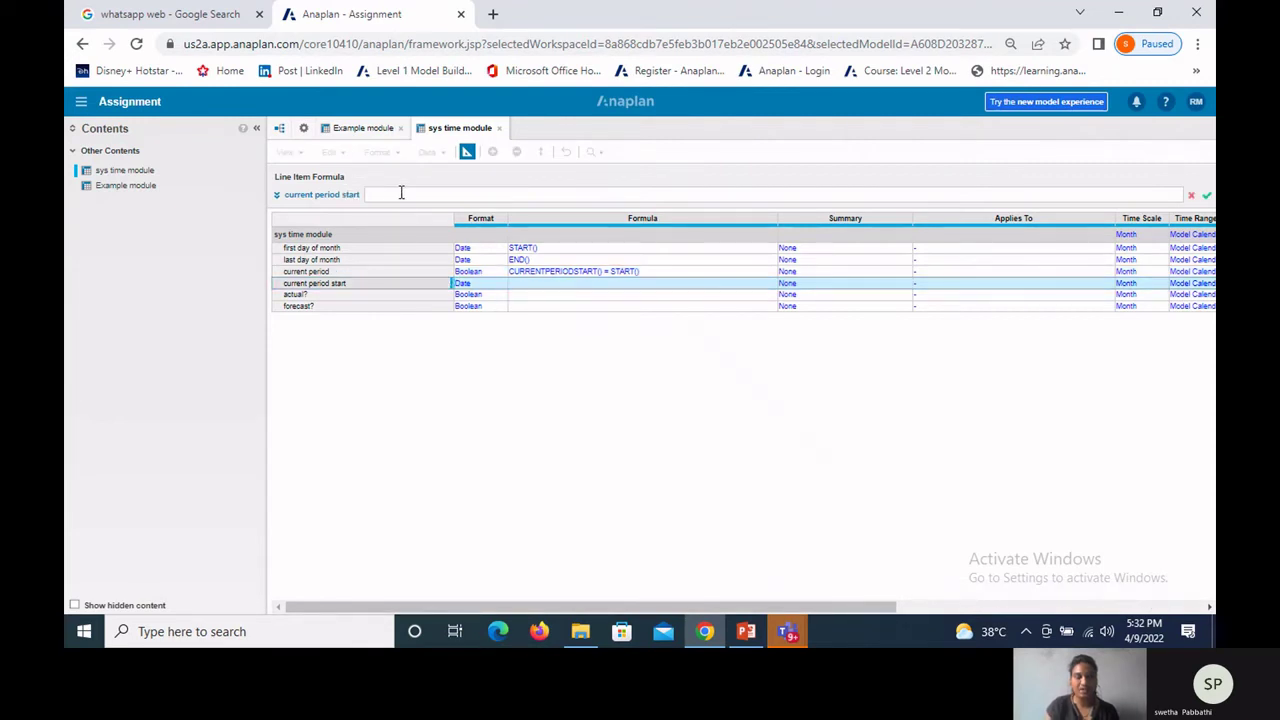
{"action": "type", "text": "current"}
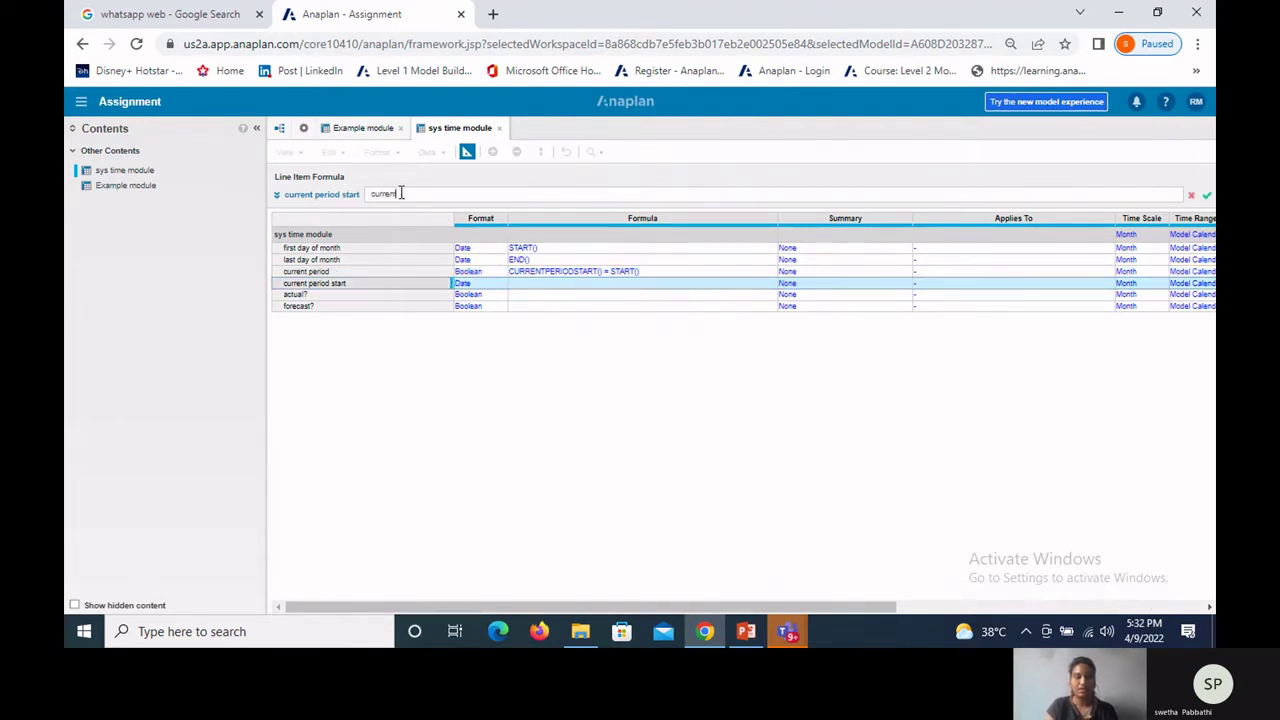
{"action": "type", "text": "periodstart"}
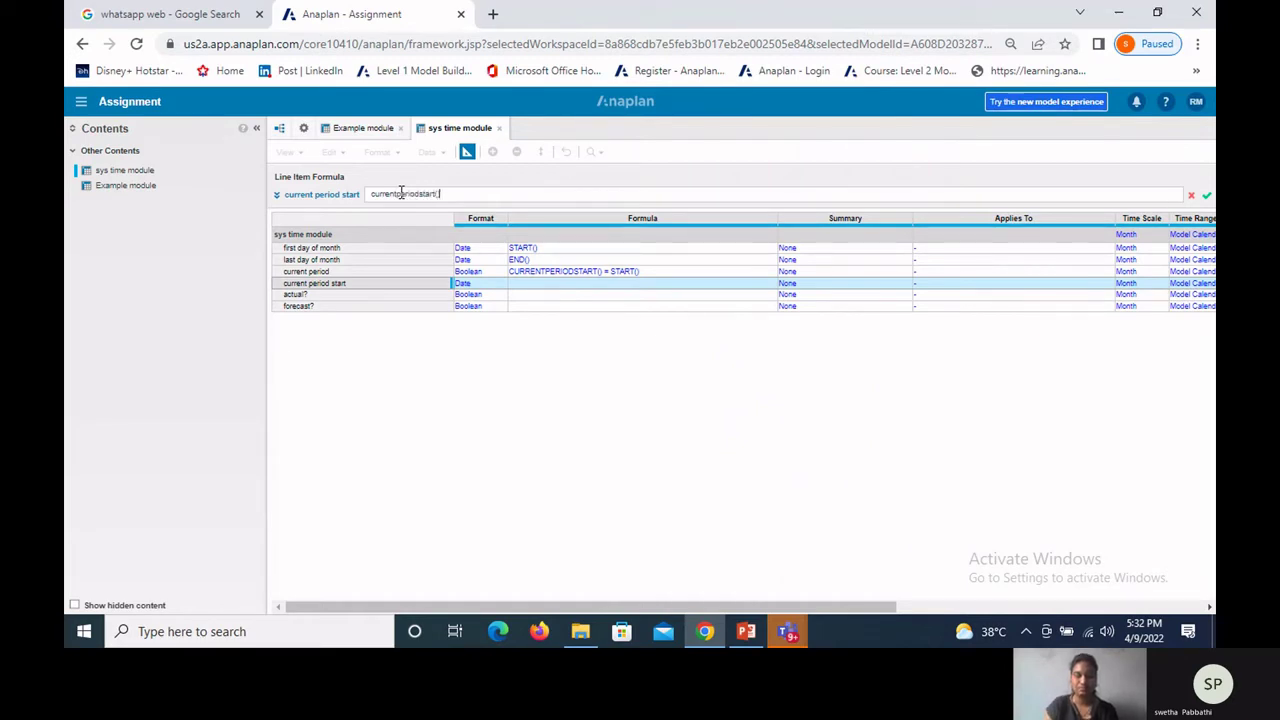
{"action": "type", "text": "()"}
{"action": "key", "text": "Return"}
Step: Give the actual? line item the formula START() < current period start, referencing the current period start line item
{"action": "left_click", "coordinate": [361, 295]}
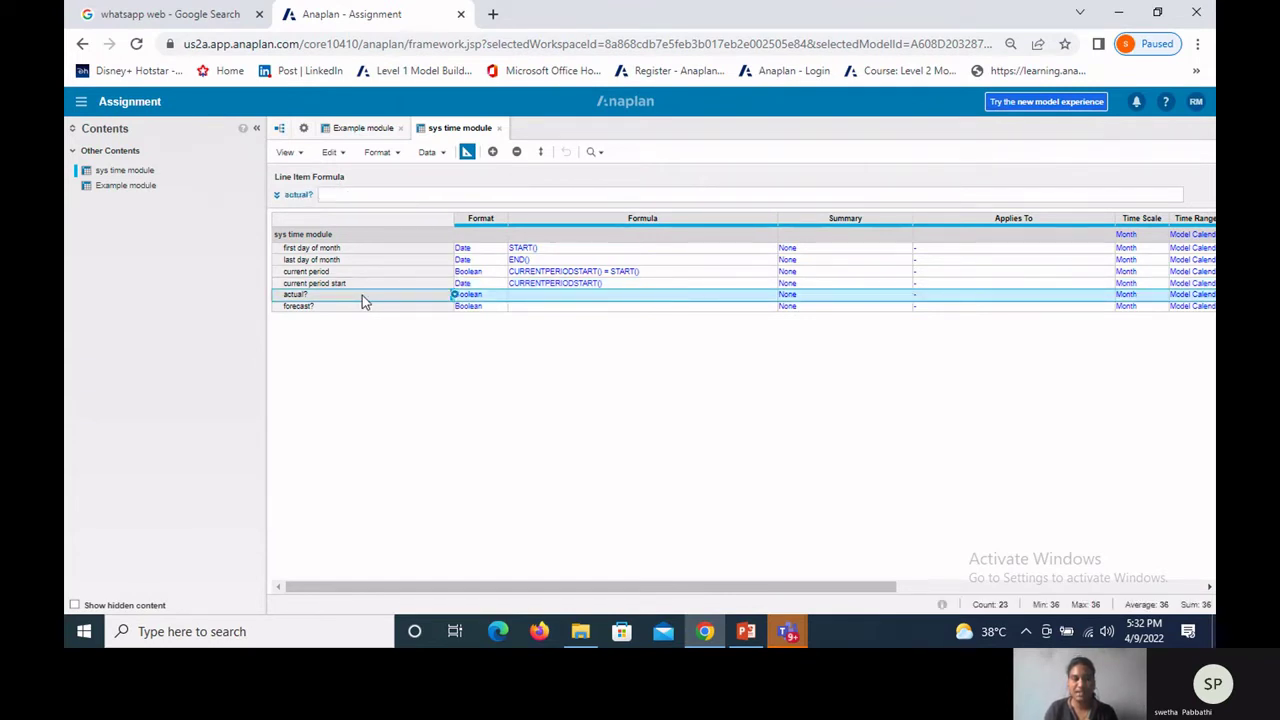
{"action": "left_click", "coordinate": [335, 194]}
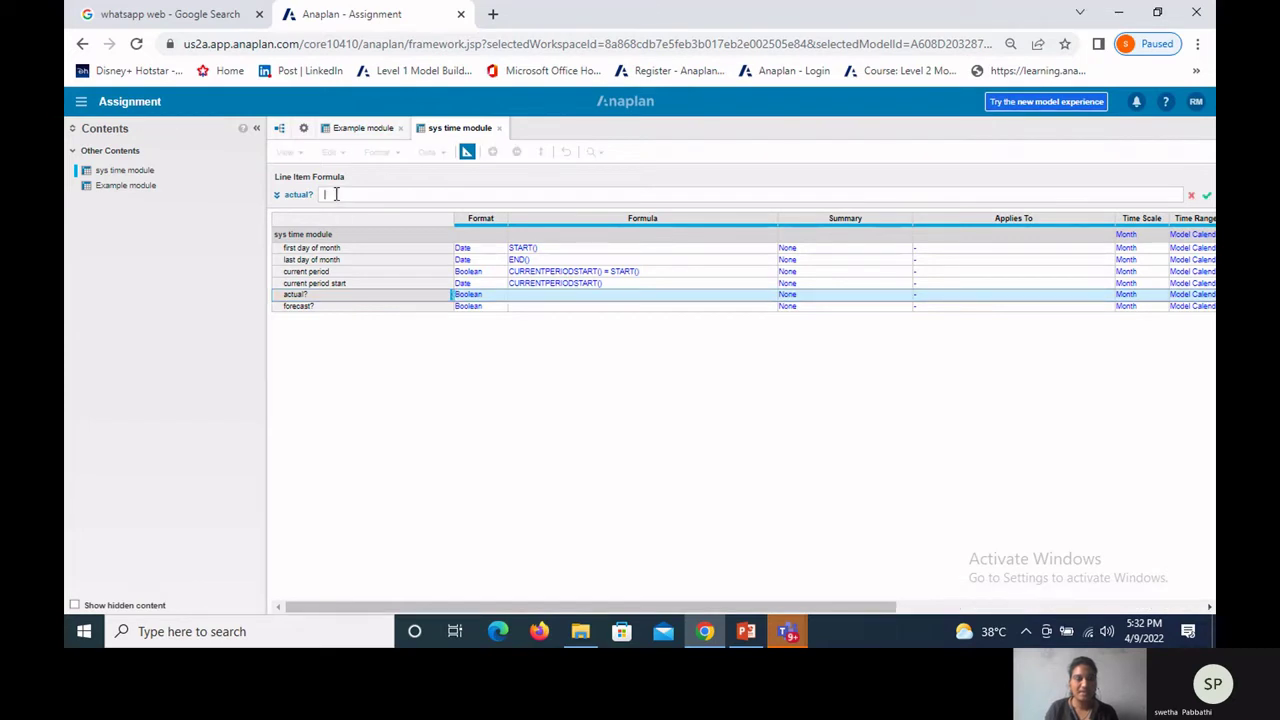
{"action": "type", "text": "sta"}
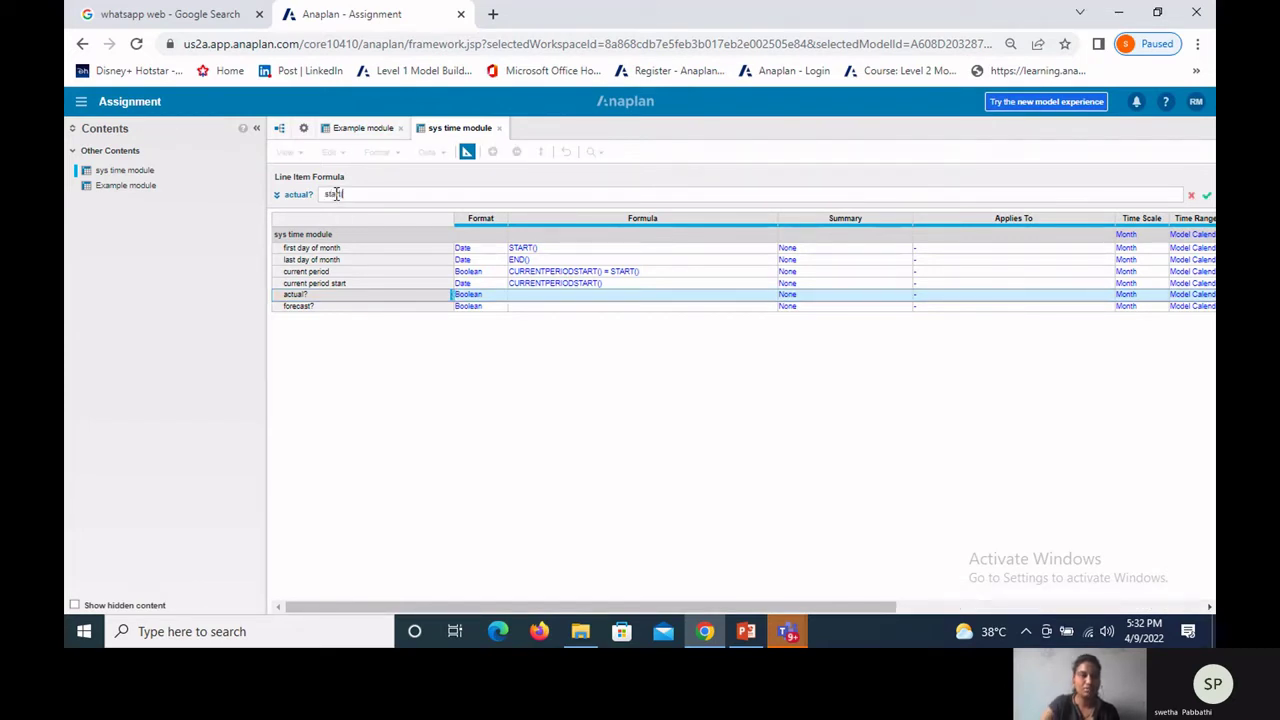
{"action": "type", "text": "()<"}
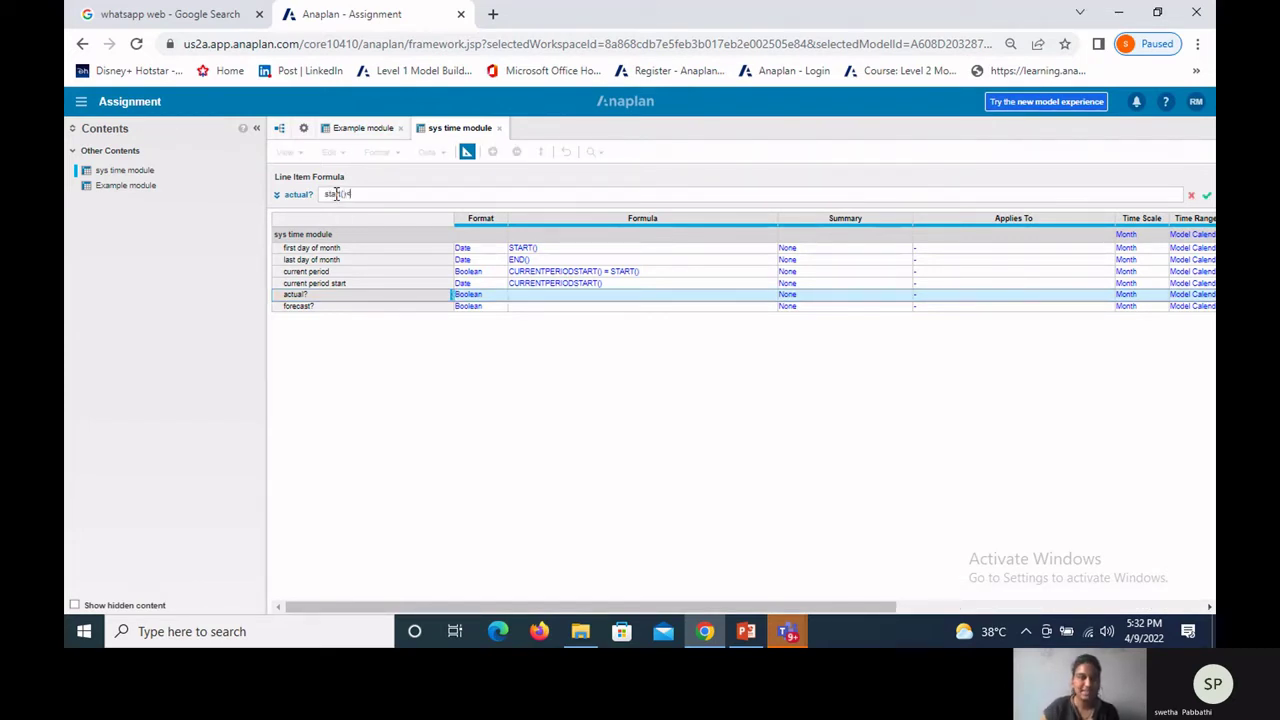
{"action": "left_click", "coordinate": [328, 285]}
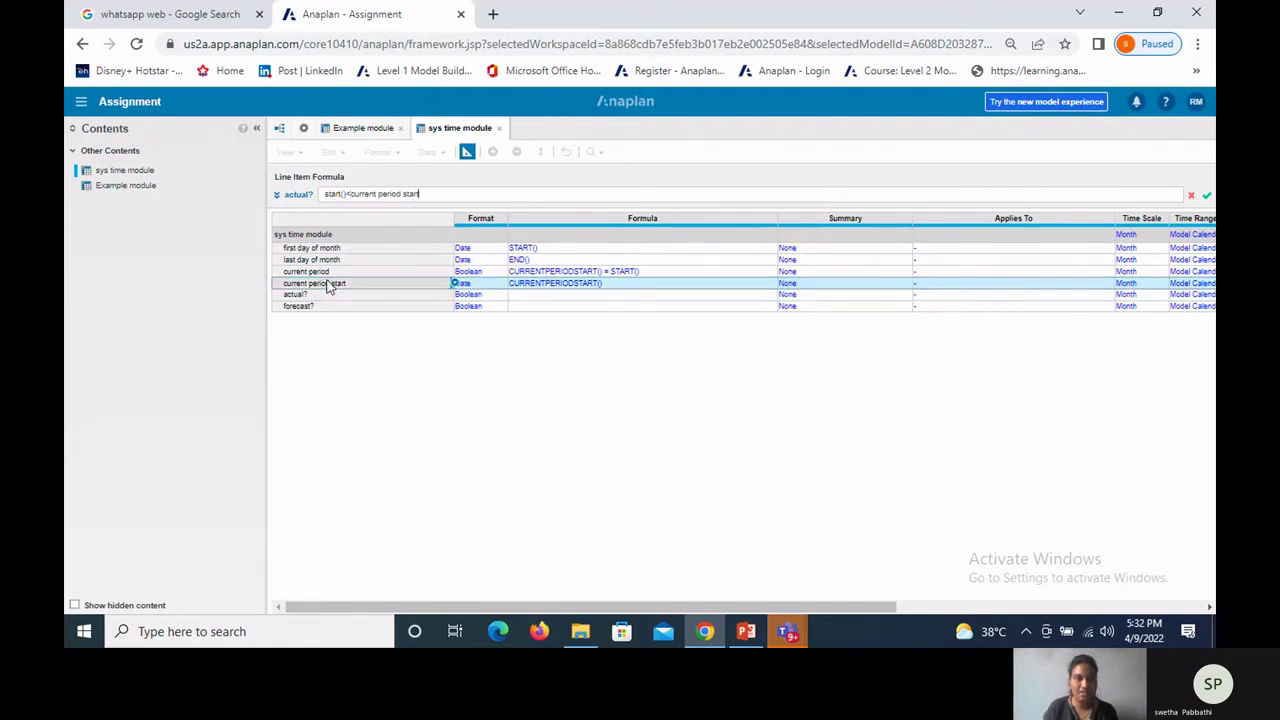
{"action": "key", "text": "Return"}
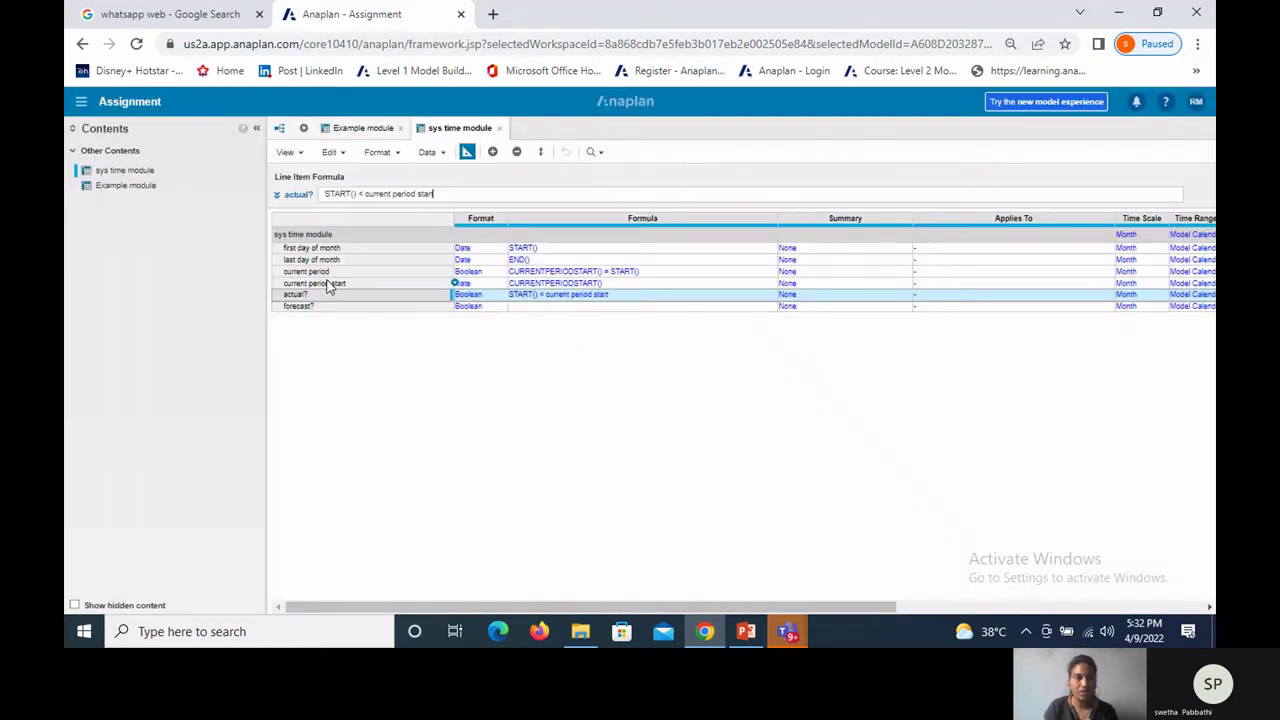
Step: Give the forecast? line item the formula START() >= current period start, referencing the current period start line item
{"action": "left_click", "coordinate": [320, 308]}
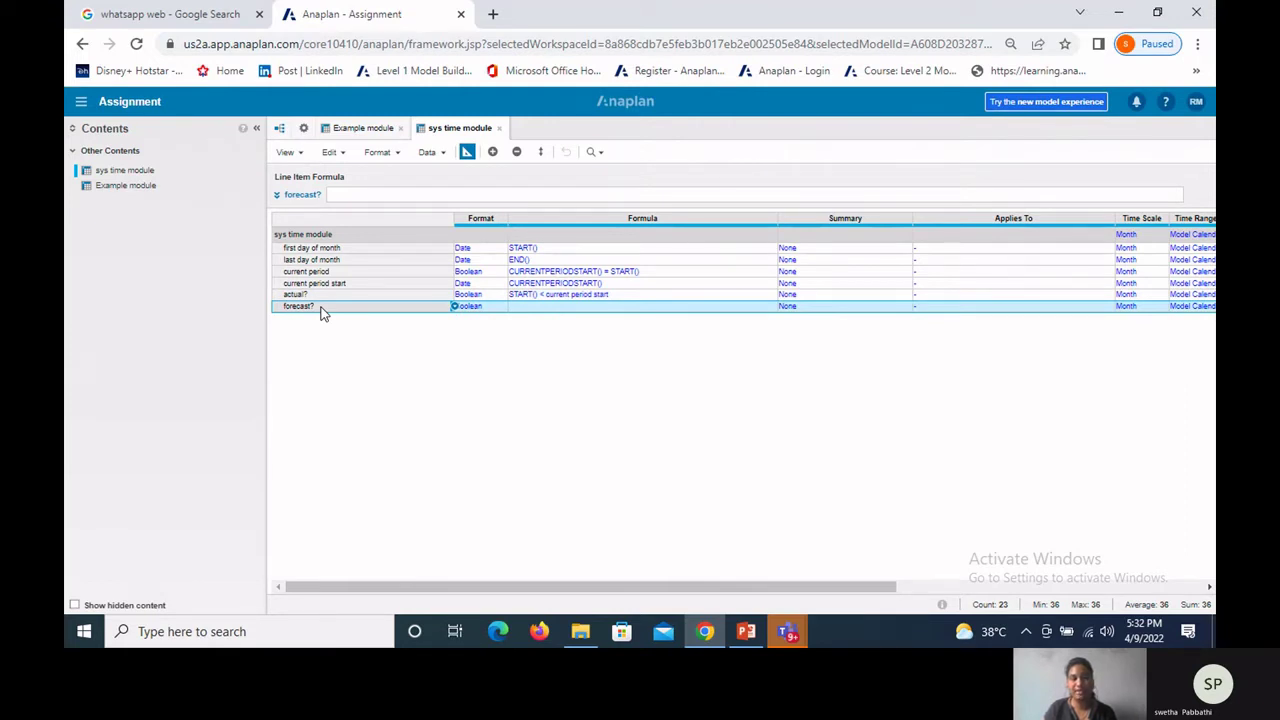
{"action": "left_click", "coordinate": [344, 196]}
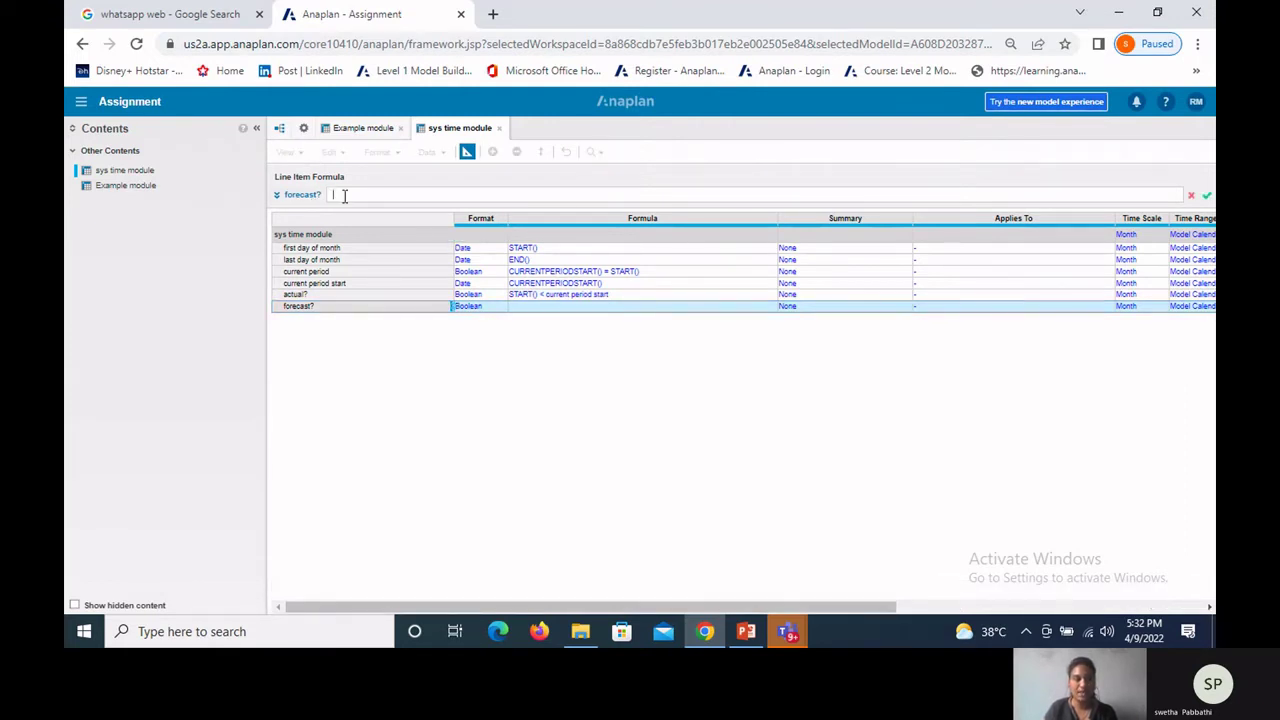
{"action": "type", "text": "start"}
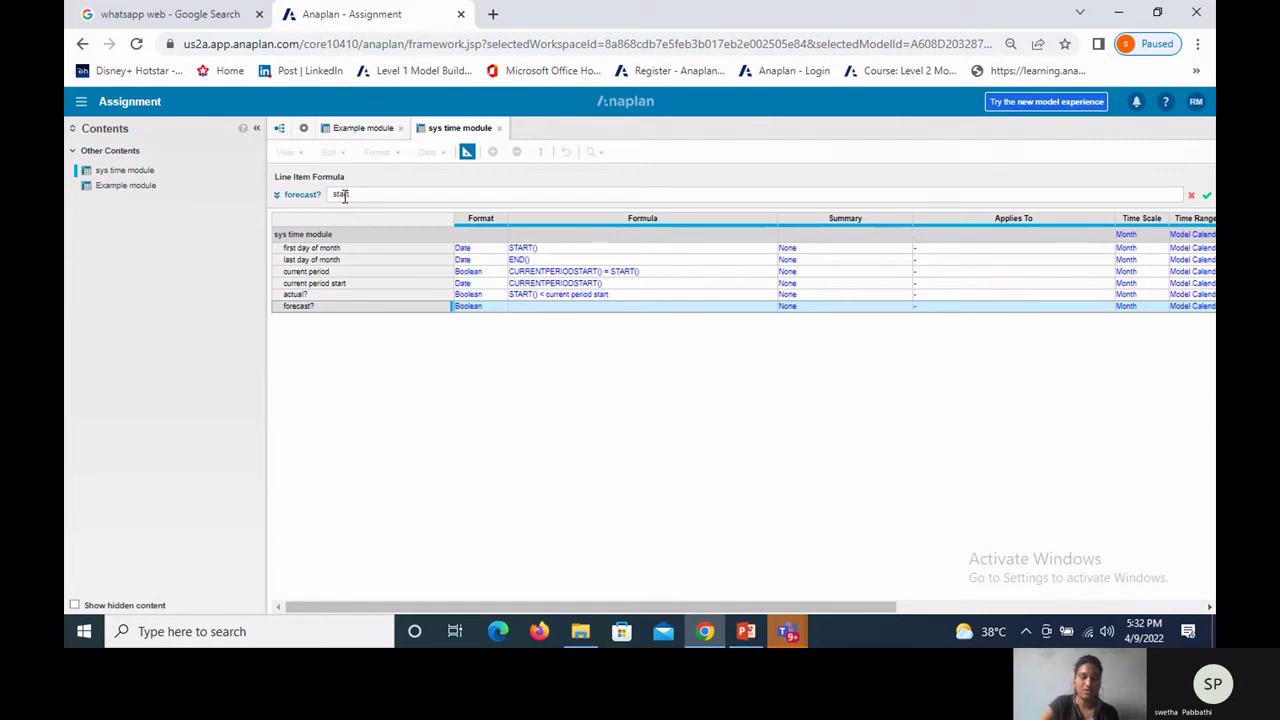
{"action": "type", "text": "()>="}
{"action": "left_click", "coordinate": [318, 285]}
{"action": "key", "text": "Return"}
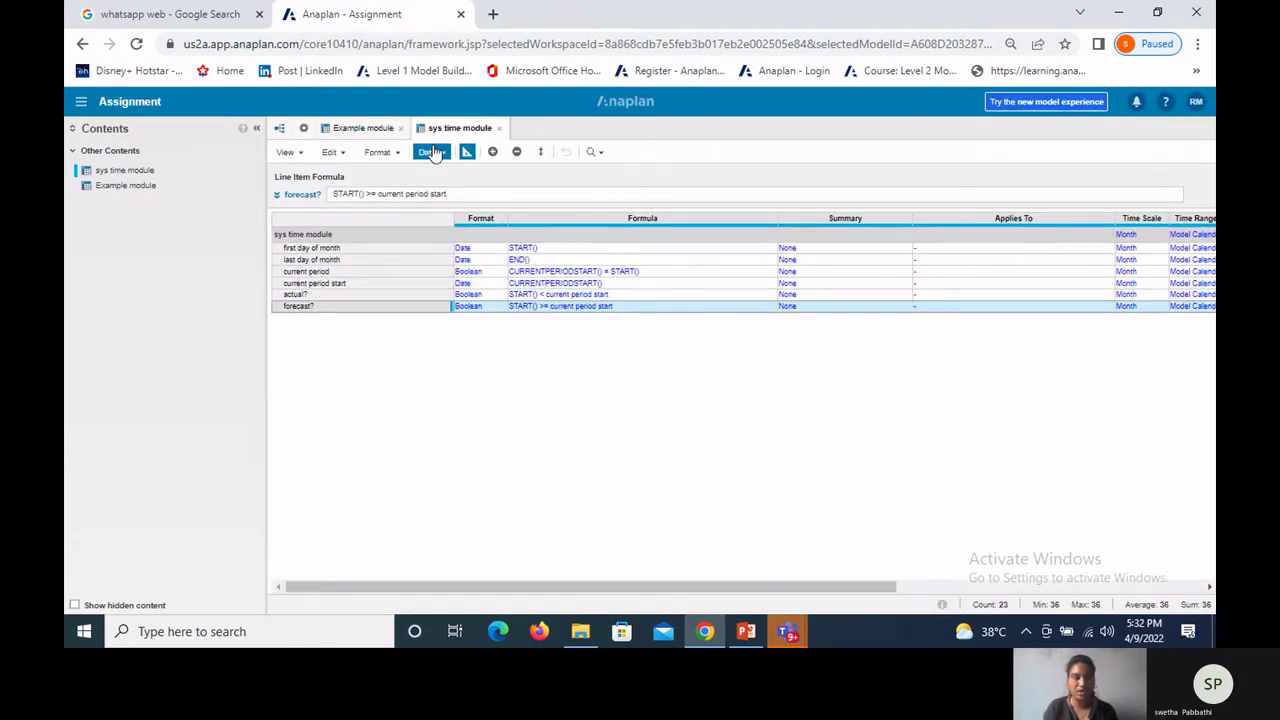
Step: Leave the blueprint view and examine the monthly values of the first day of month, last day of month and current period line items
{"action": "left_click", "coordinate": [466, 152]}
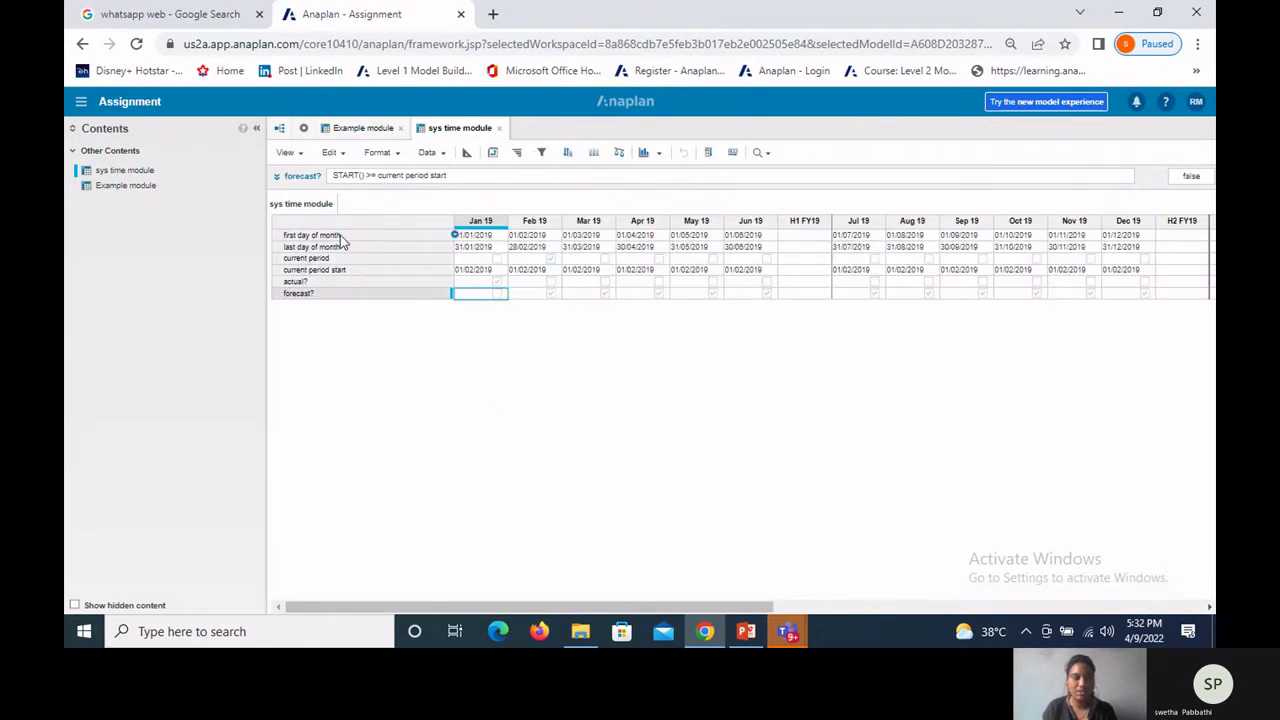
{"action": "left_click", "coordinate": [338, 237]}
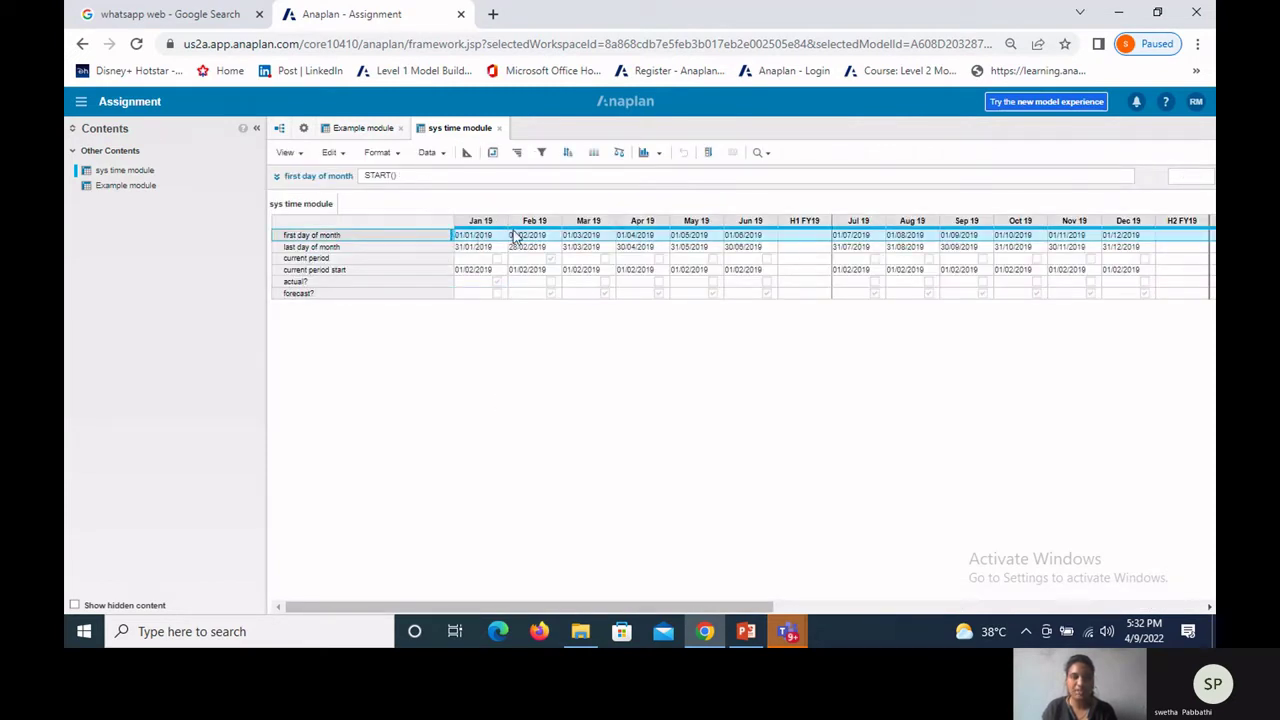
{"action": "left_click", "coordinate": [364, 247]}
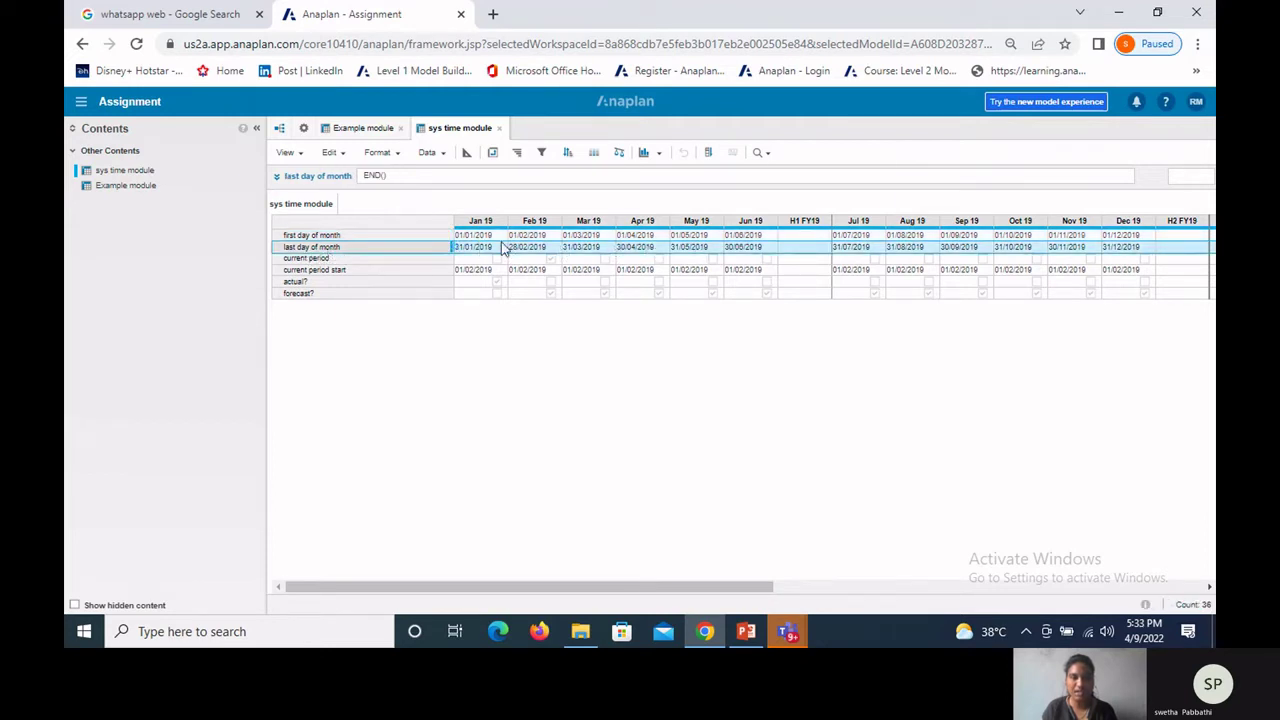
{"action": "left_click", "coordinate": [306, 259]}
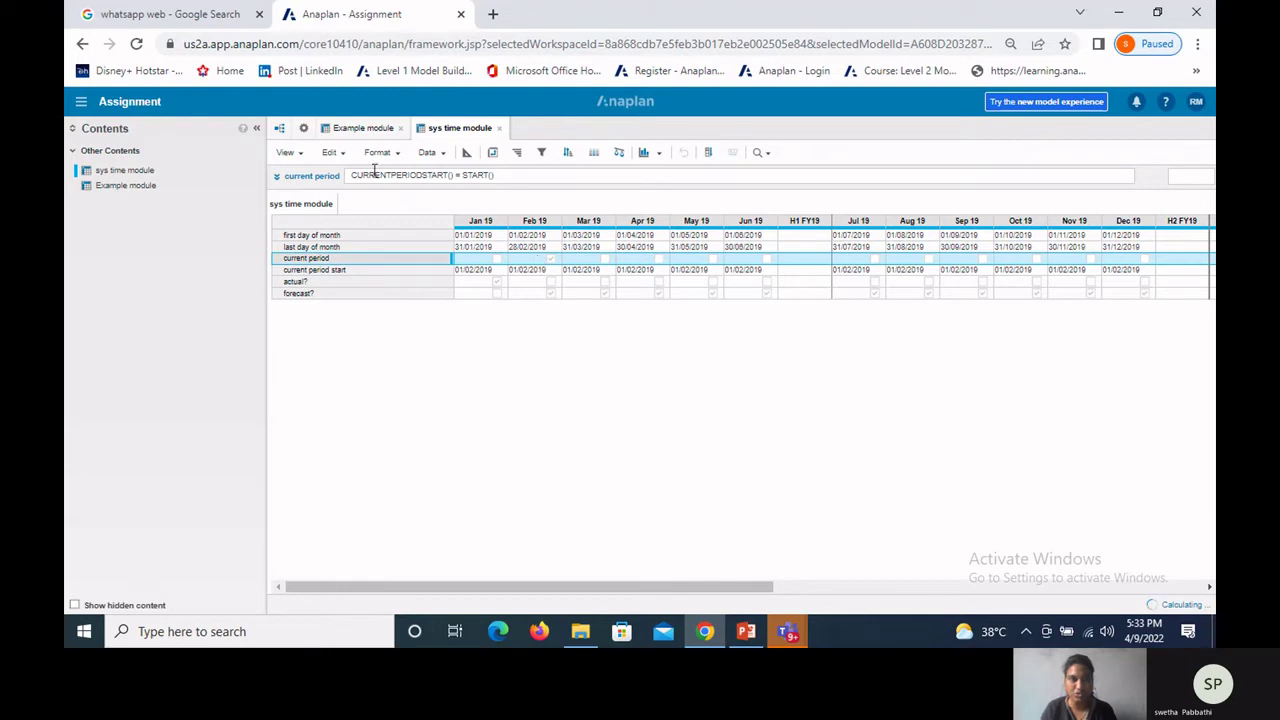
Step: Check the Current Period setting in the model calendar, leave it as is and return to the sys time module
{"action": "left_click", "coordinate": [303, 128]}
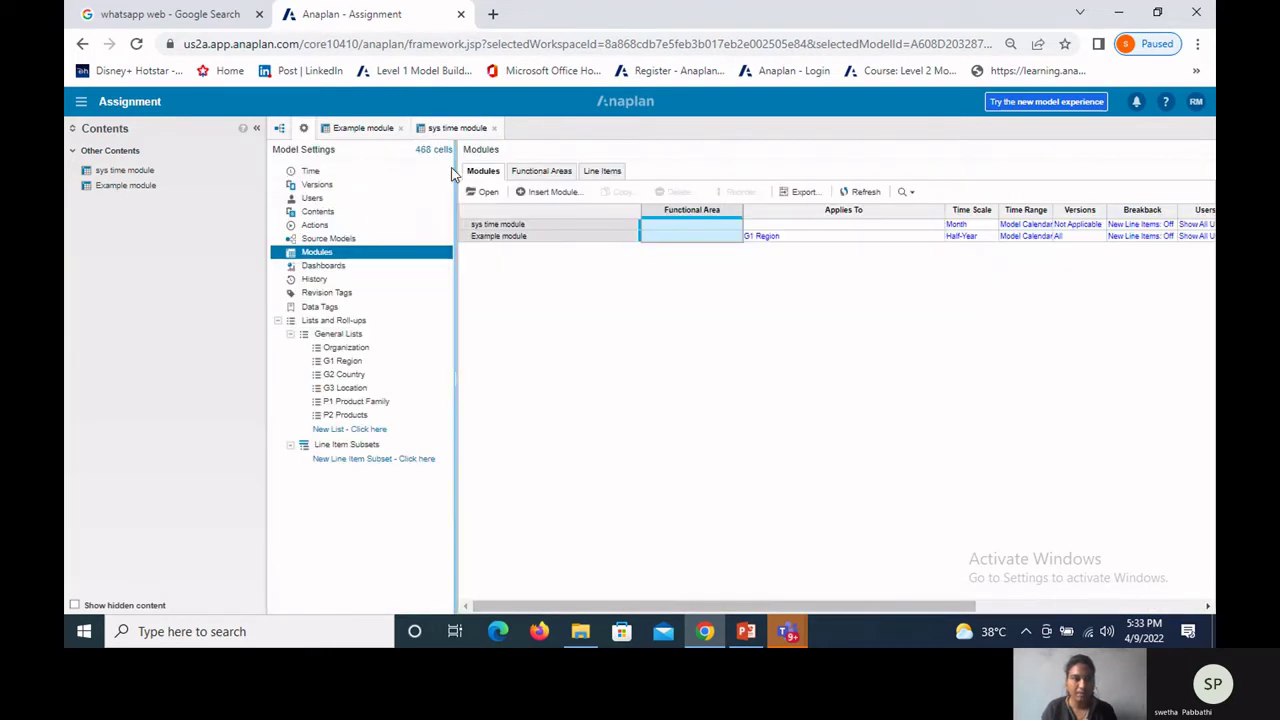
{"action": "left_click", "coordinate": [311, 171]}
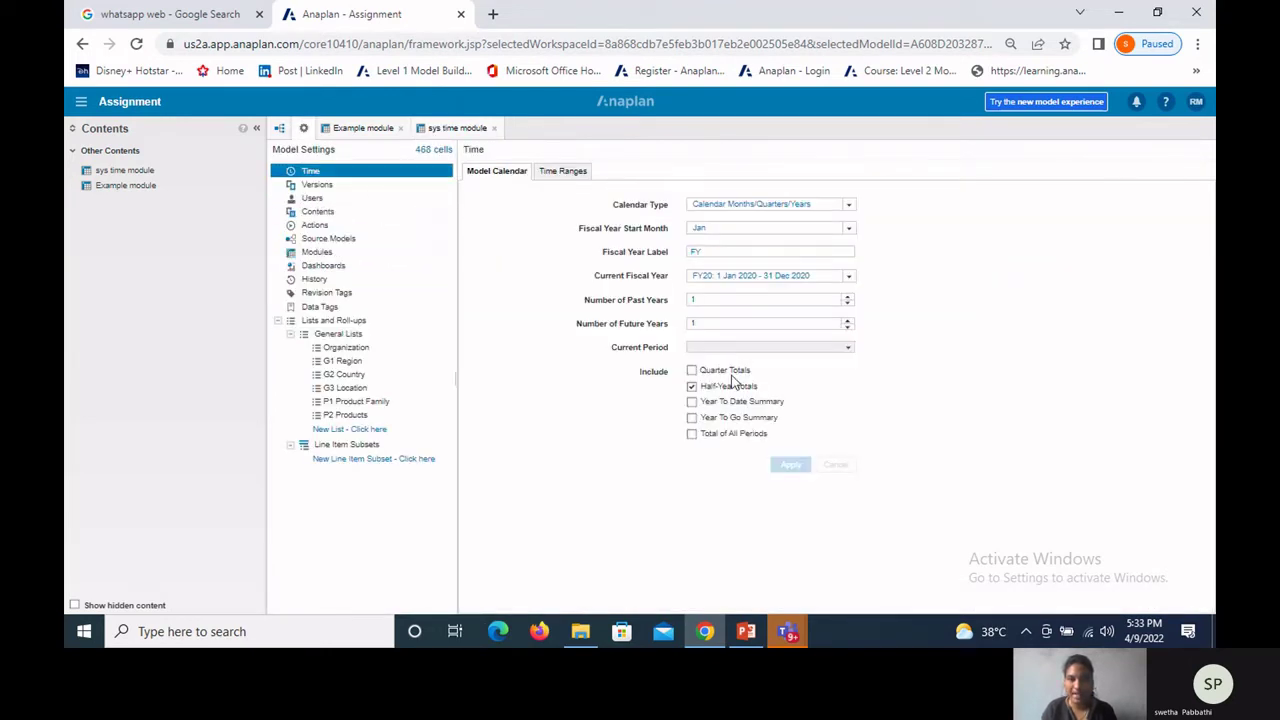
{"action": "left_click", "coordinate": [851, 347]}
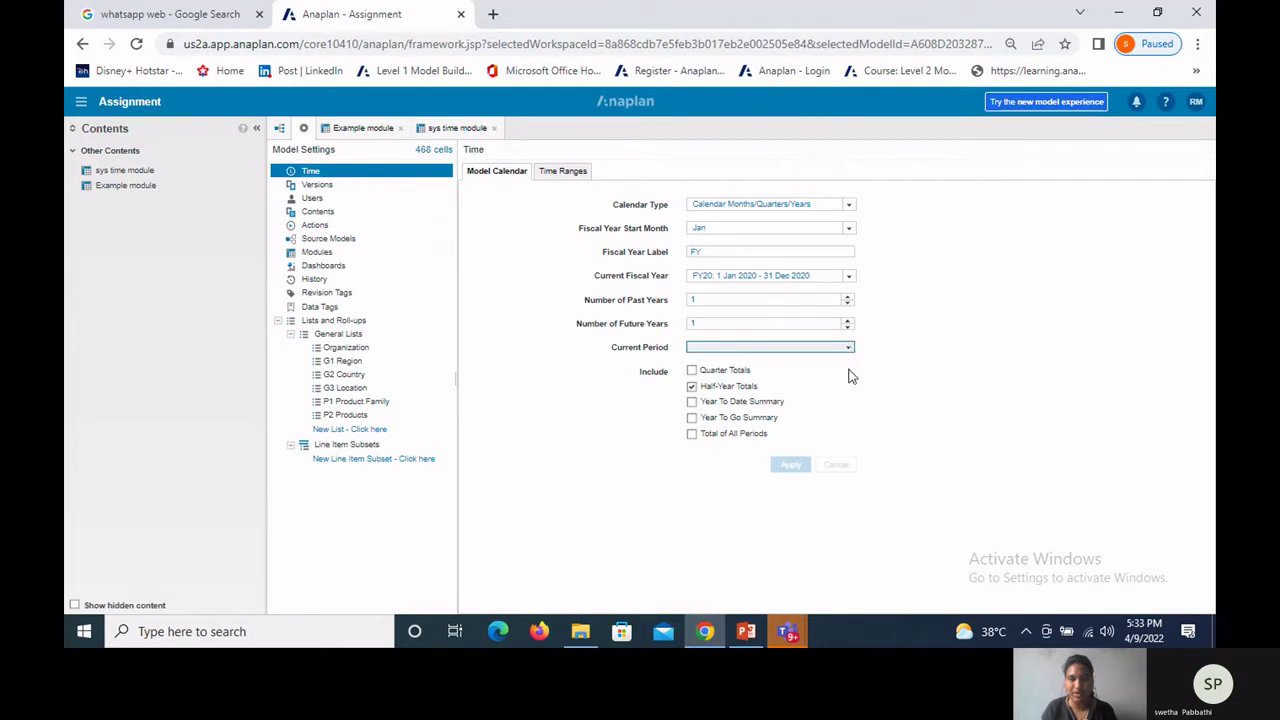
{"action": "left_click", "coordinate": [848, 371]}
{"action": "left_click", "coordinate": [452, 128]}
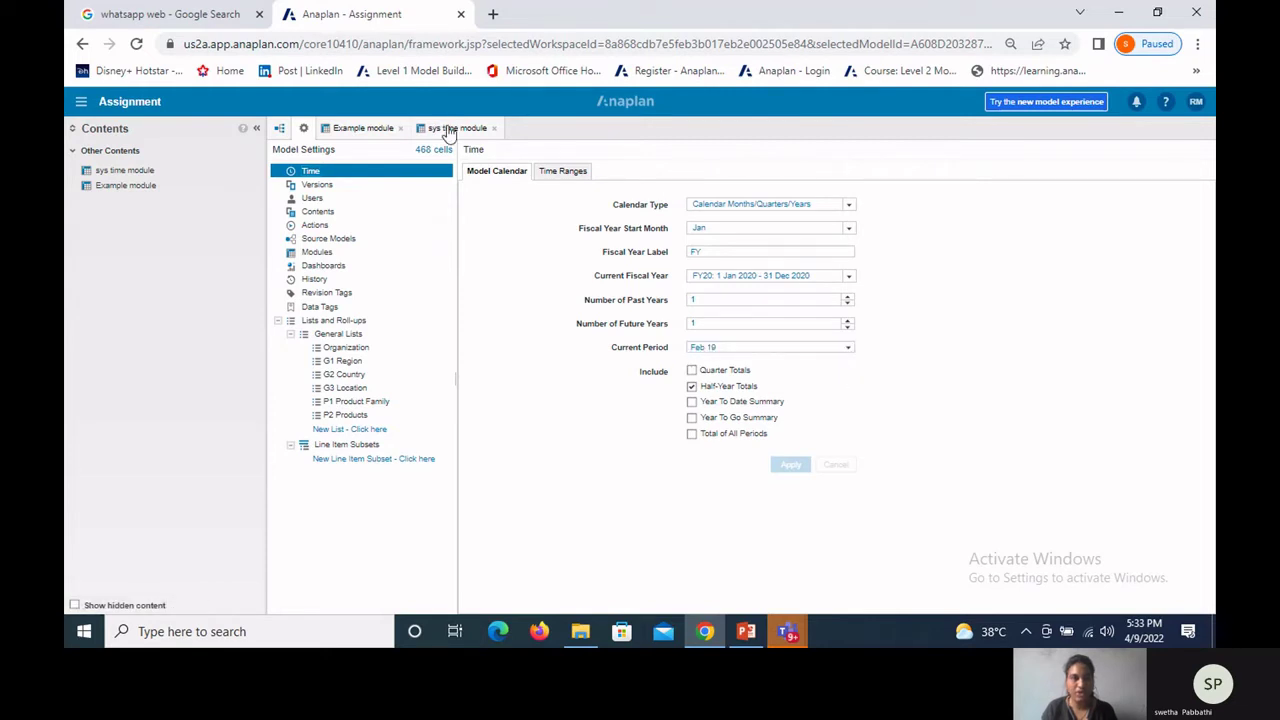
Step: Examine the Feb 19 current period cell and the monthly values of the current period start and actual? line items
{"action": "left_click", "coordinate": [530, 258]}
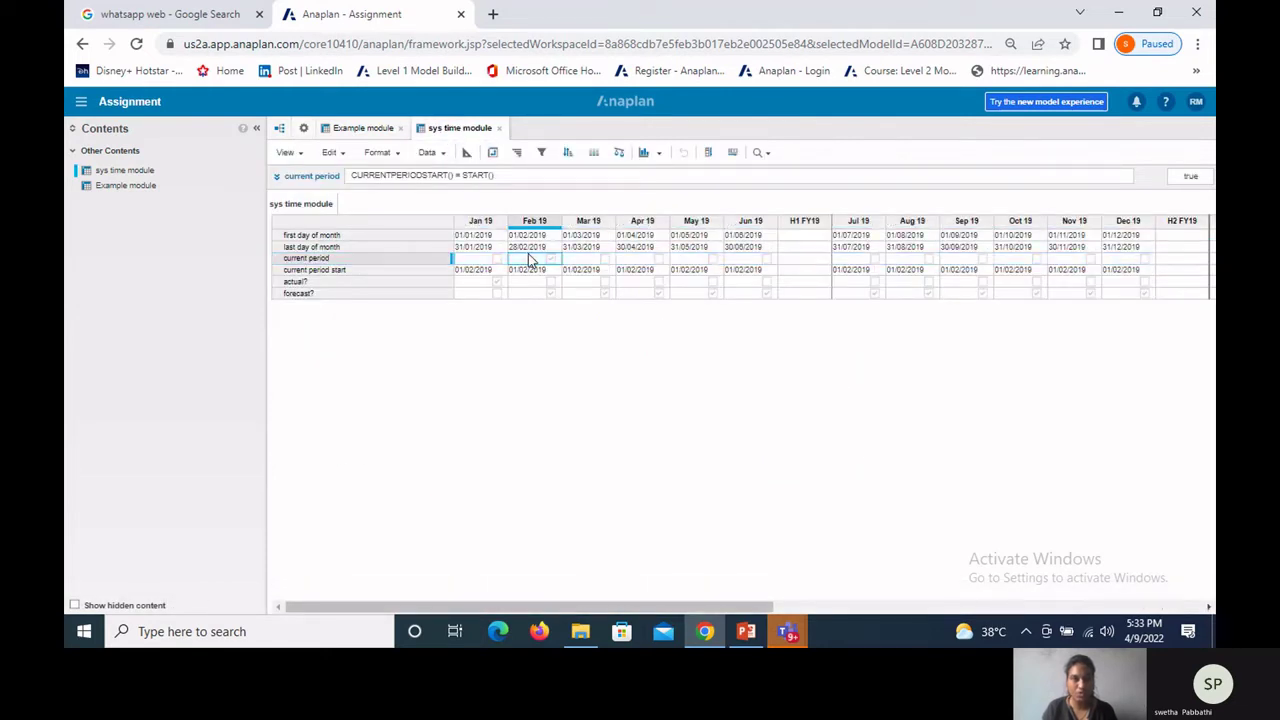
{"action": "left_click", "coordinate": [389, 271]}
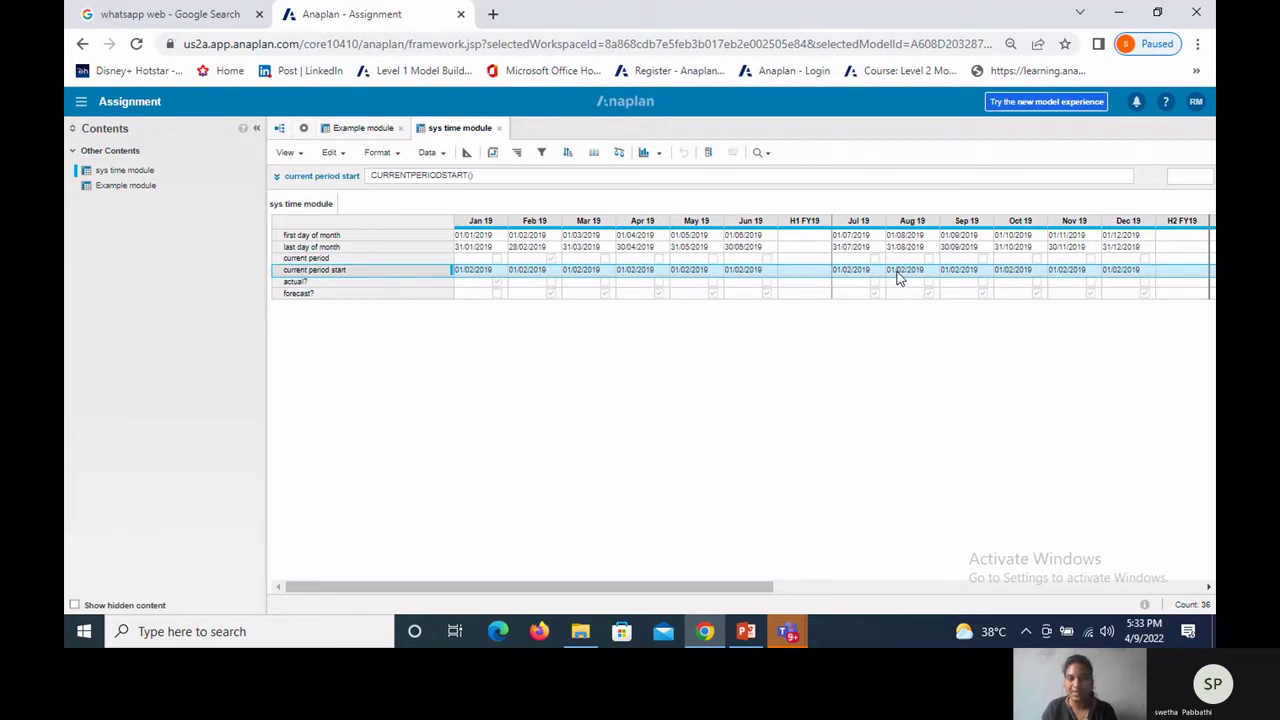
{"action": "left_click", "coordinate": [345, 281]}
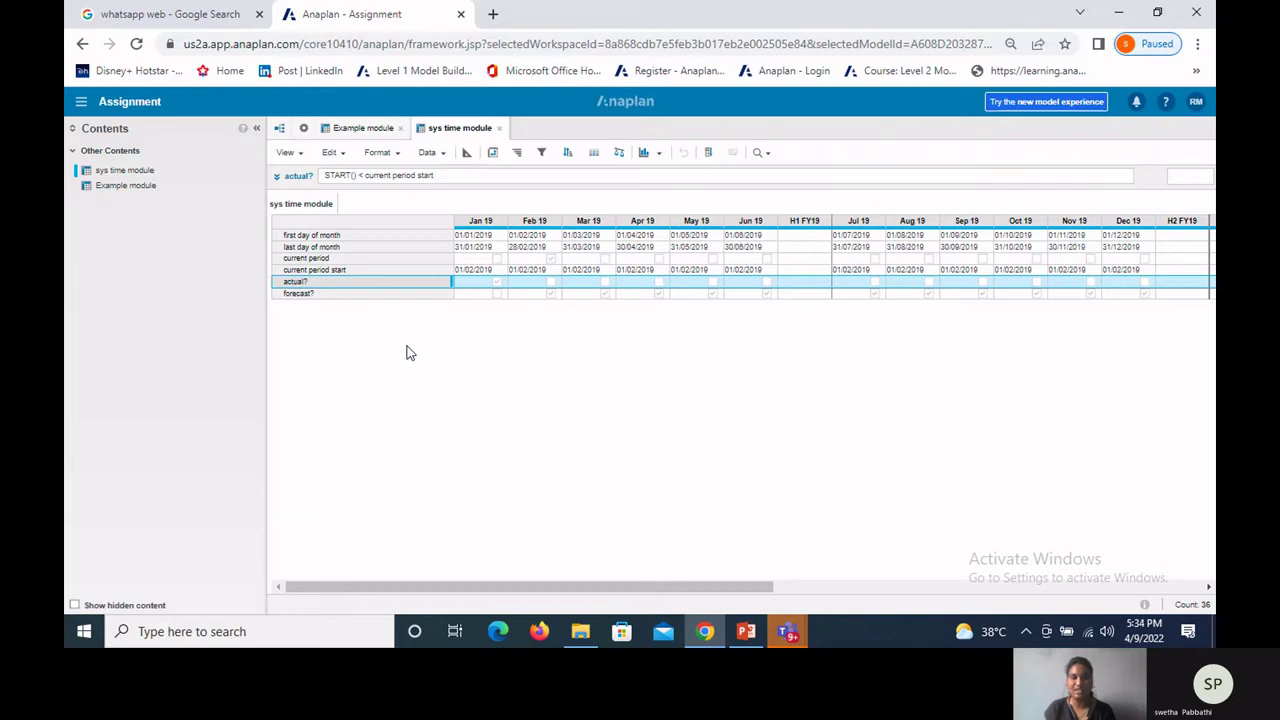
Step: Switch to the PowerPoint presentation, read the "How to Copy a module?" slide and go back to Anaplan in Chrome
{"action": "left_click", "coordinate": [745, 631]}
{"action": "scroll", "coordinate": [596, 408], "scroll_direction": "down", "scroll_amount": 1}
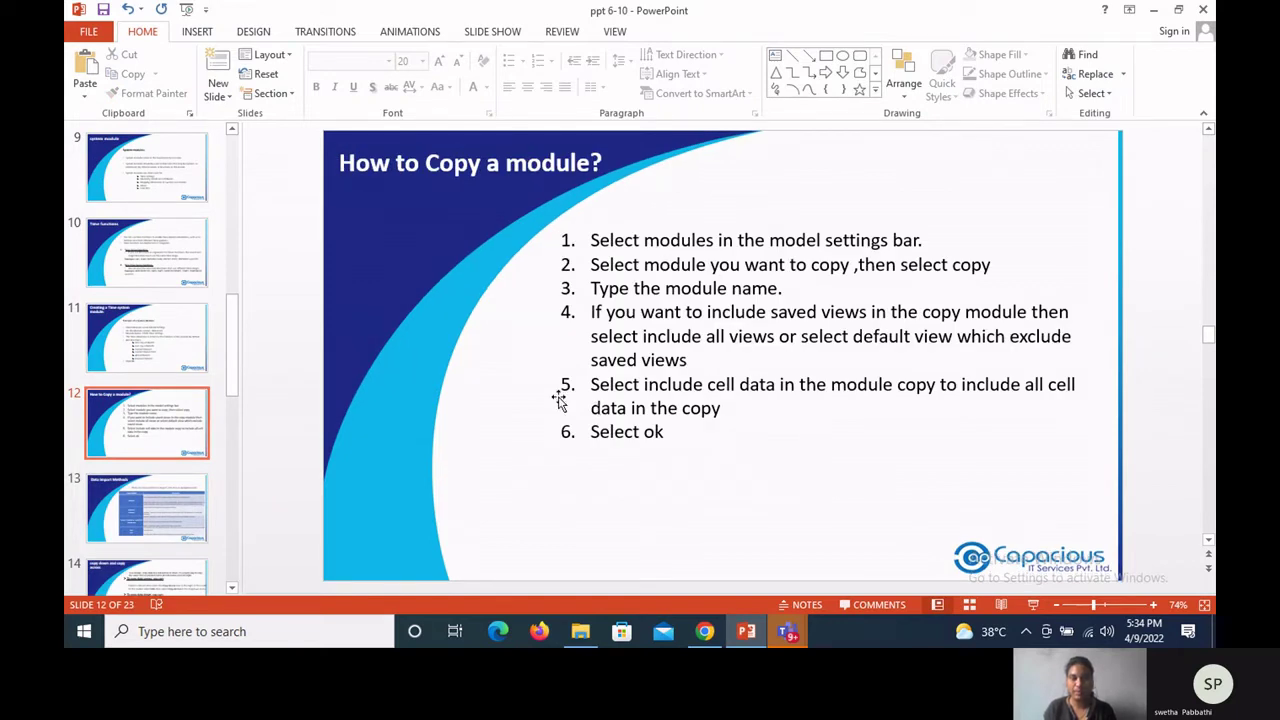
{"action": "left_click", "coordinate": [701, 640]}
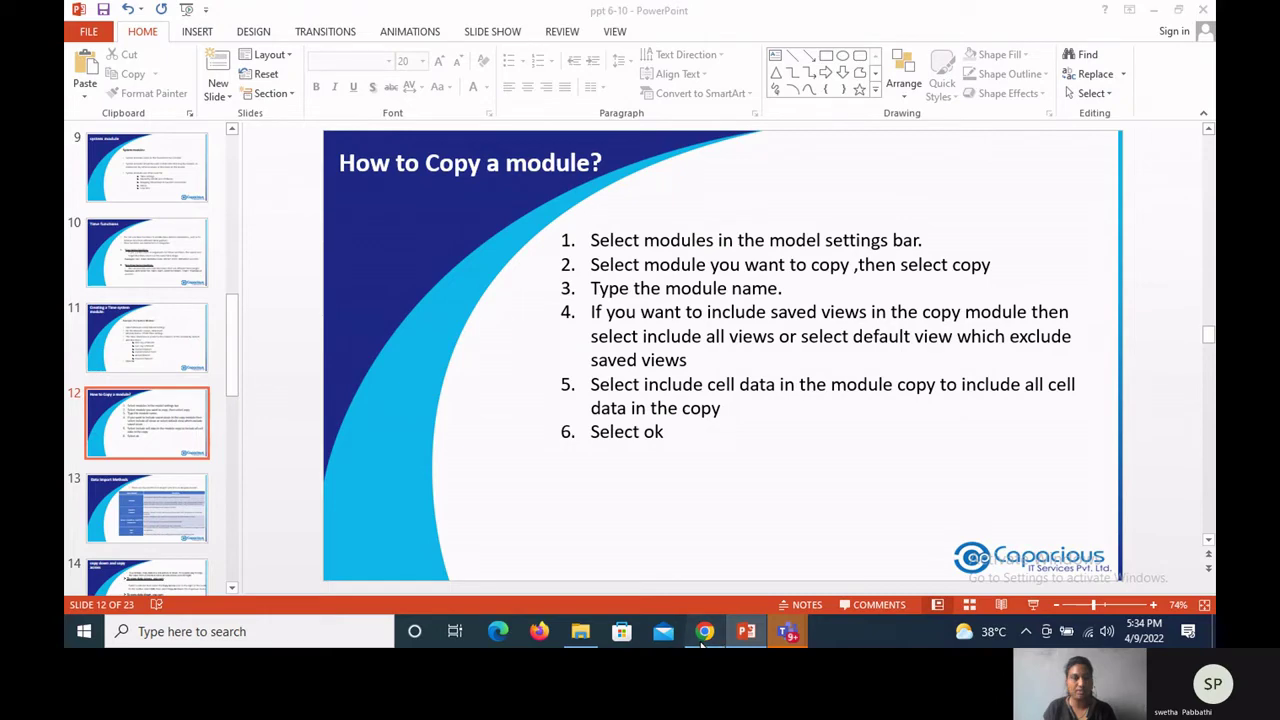
Step: Copy the sys time module with default view only and cell data included, assigning it to the input module functional area
{"action": "left_click", "coordinate": [298, 128]}
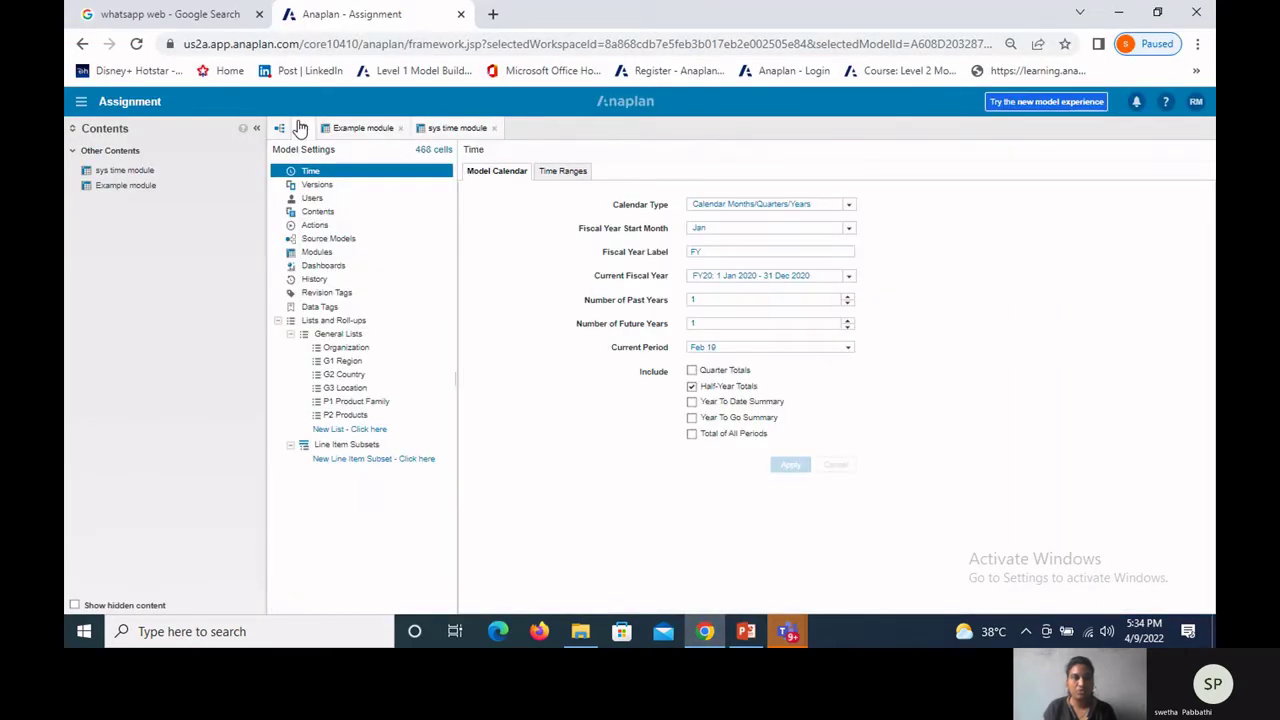
{"action": "left_click", "coordinate": [310, 253]}
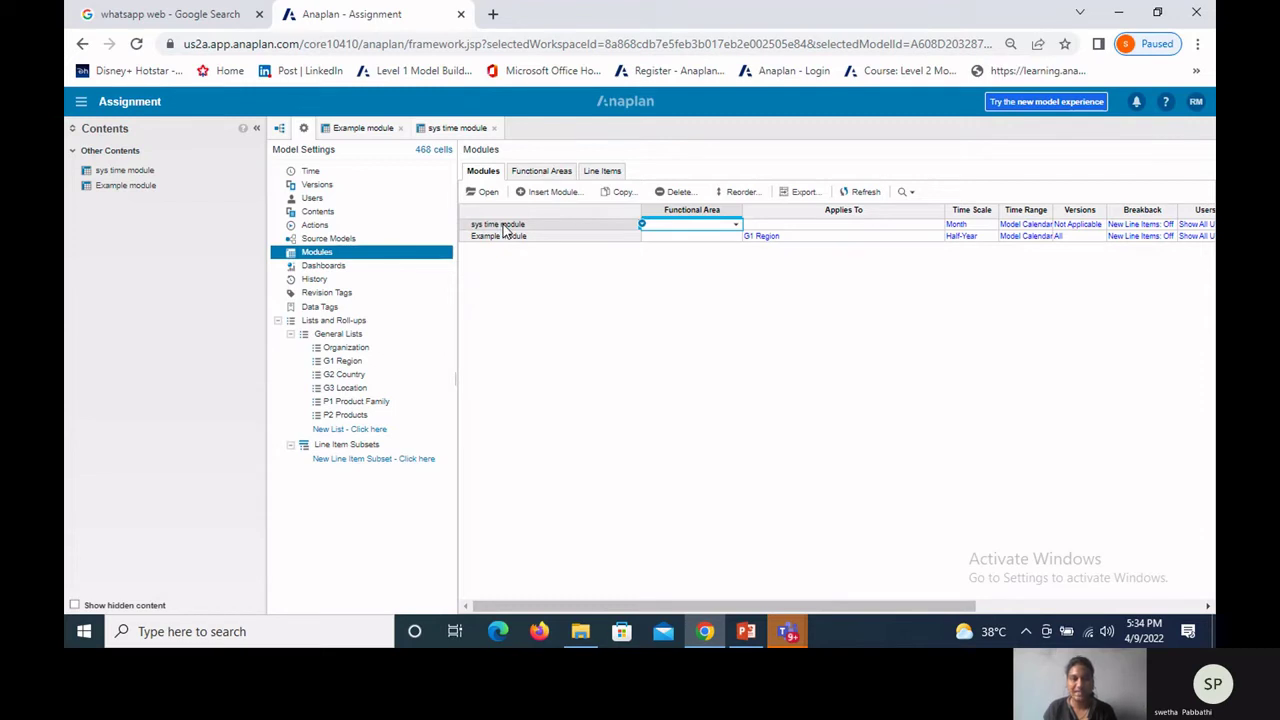
{"action": "left_click", "coordinate": [505, 228]}
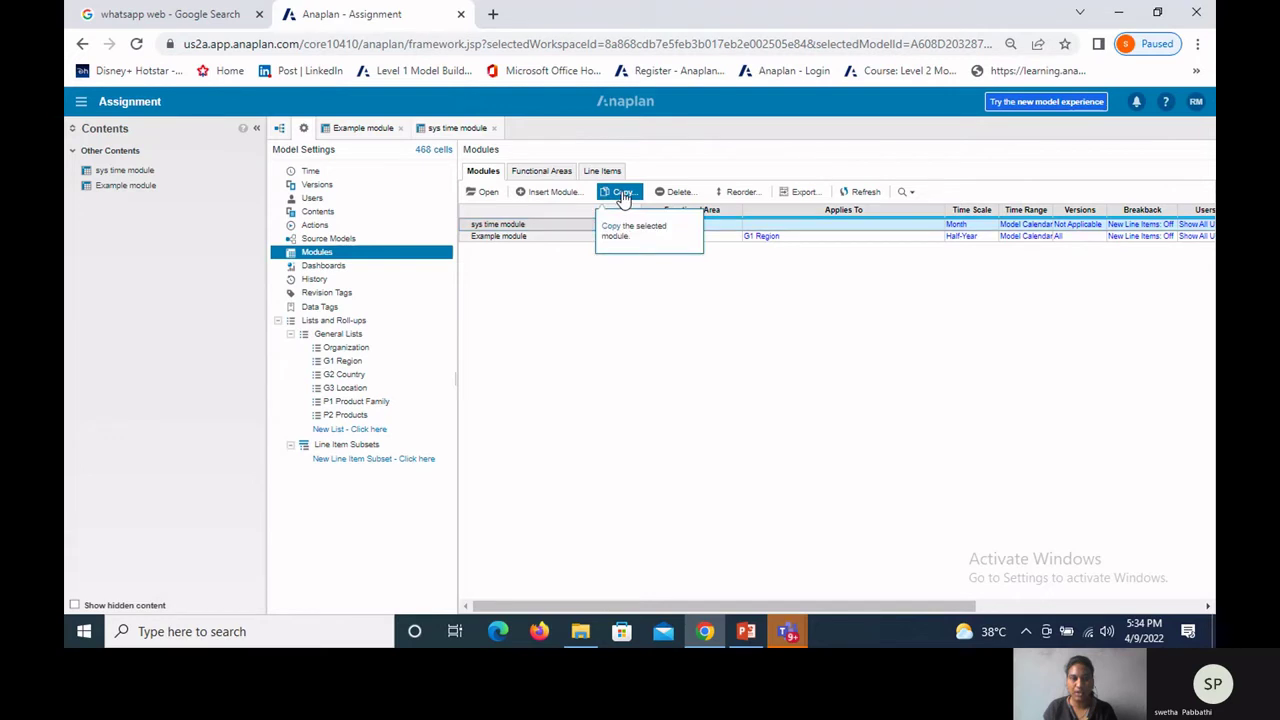
{"action": "left_click", "coordinate": [621, 193]}
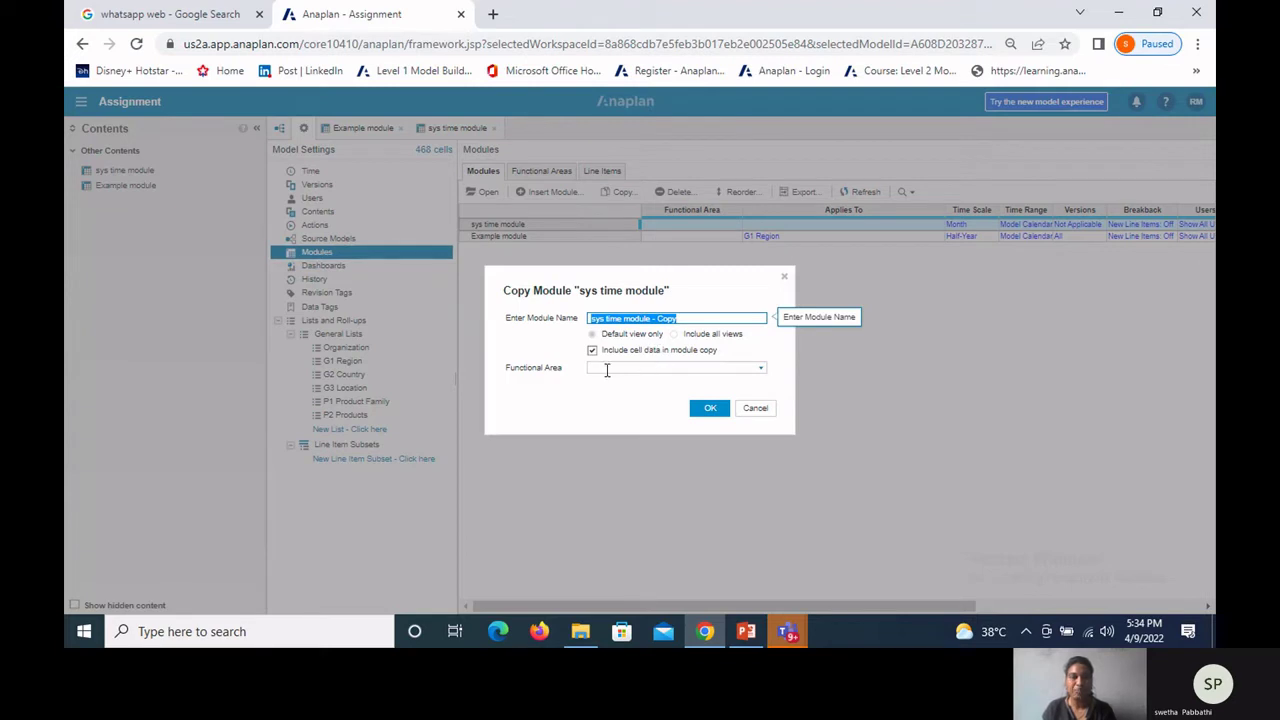
{"action": "left_click", "coordinate": [762, 372]}
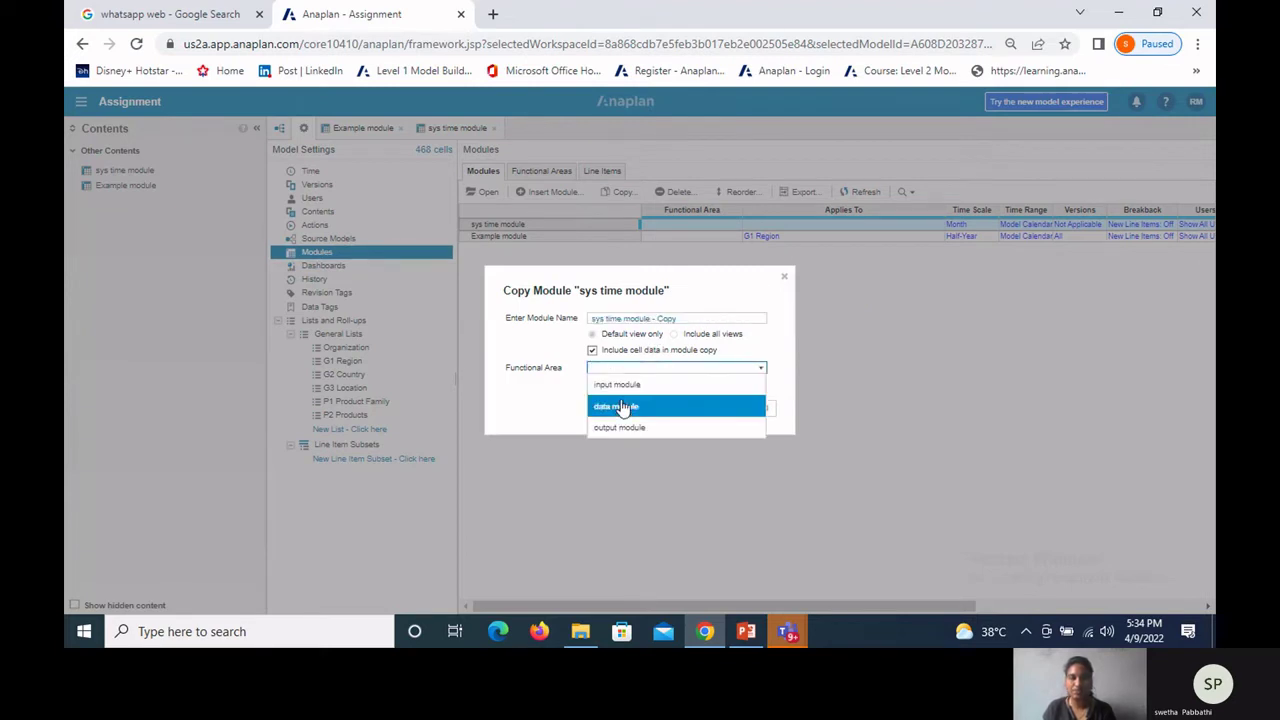
{"action": "left_click", "coordinate": [619, 388]}
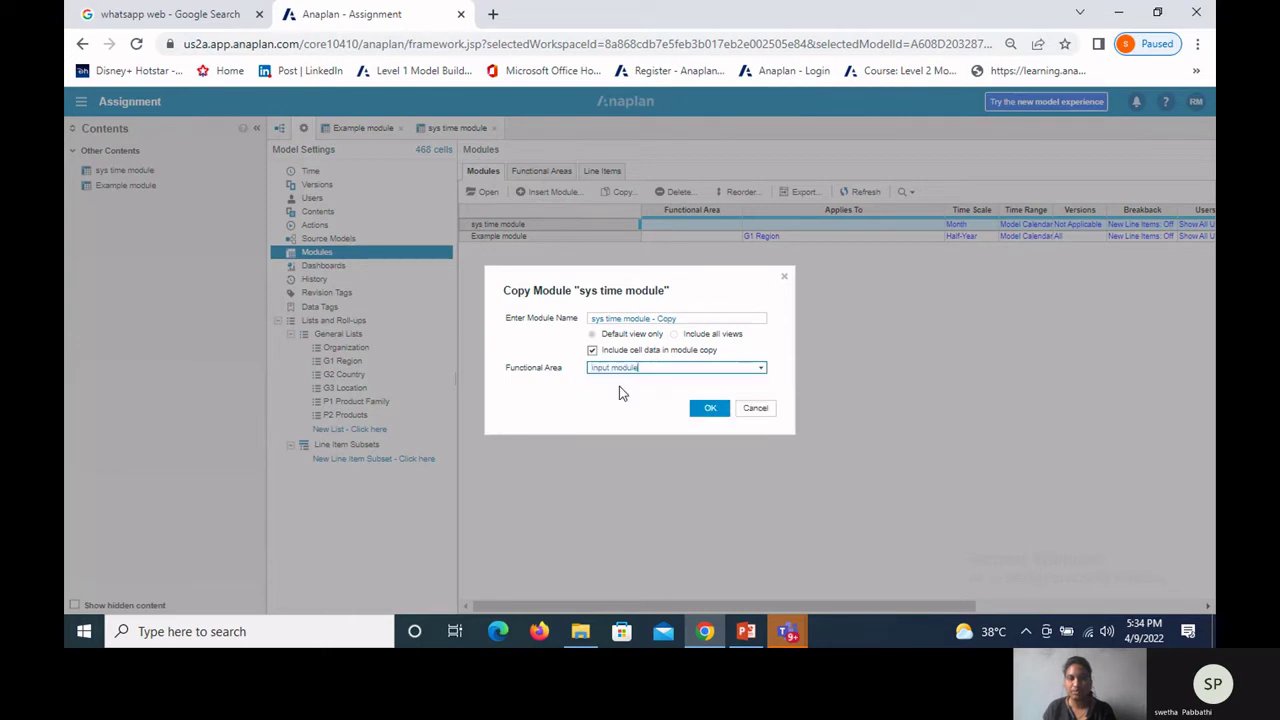
{"action": "left_click", "coordinate": [709, 408]}
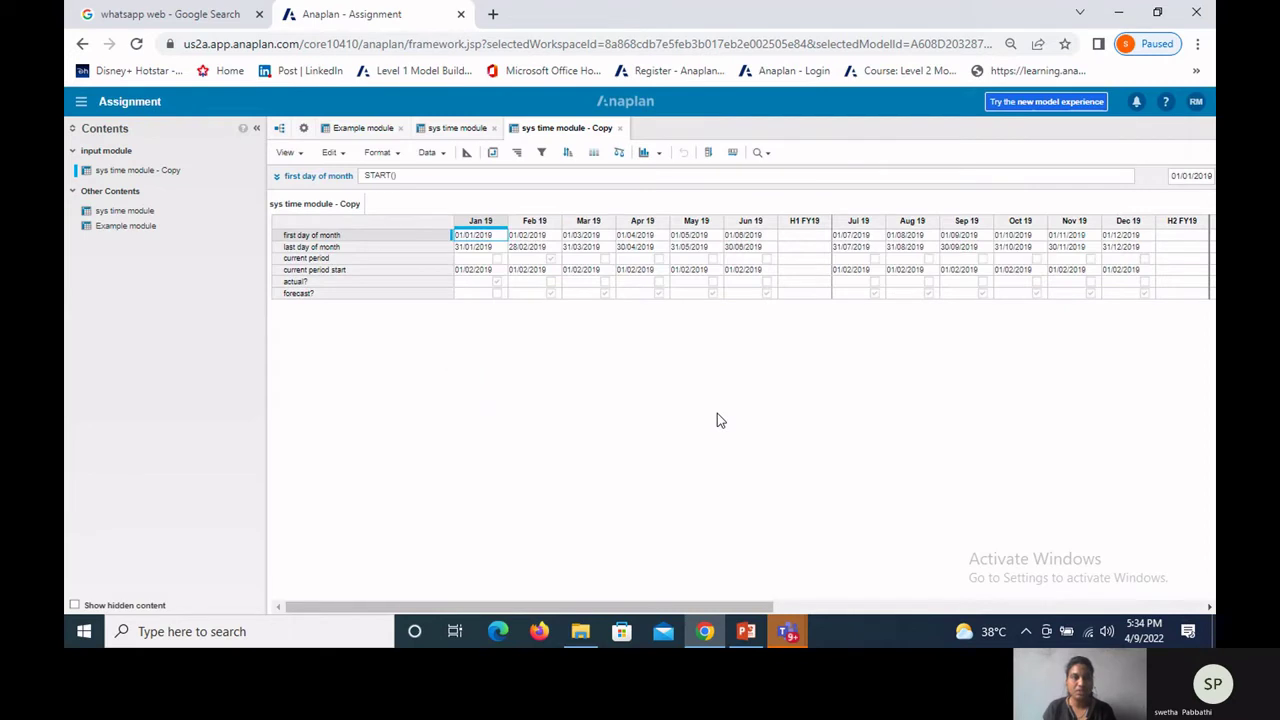
Step: Return to the model's module list and check the entry for the copied sys time module
{"action": "left_click", "coordinate": [303, 128]}
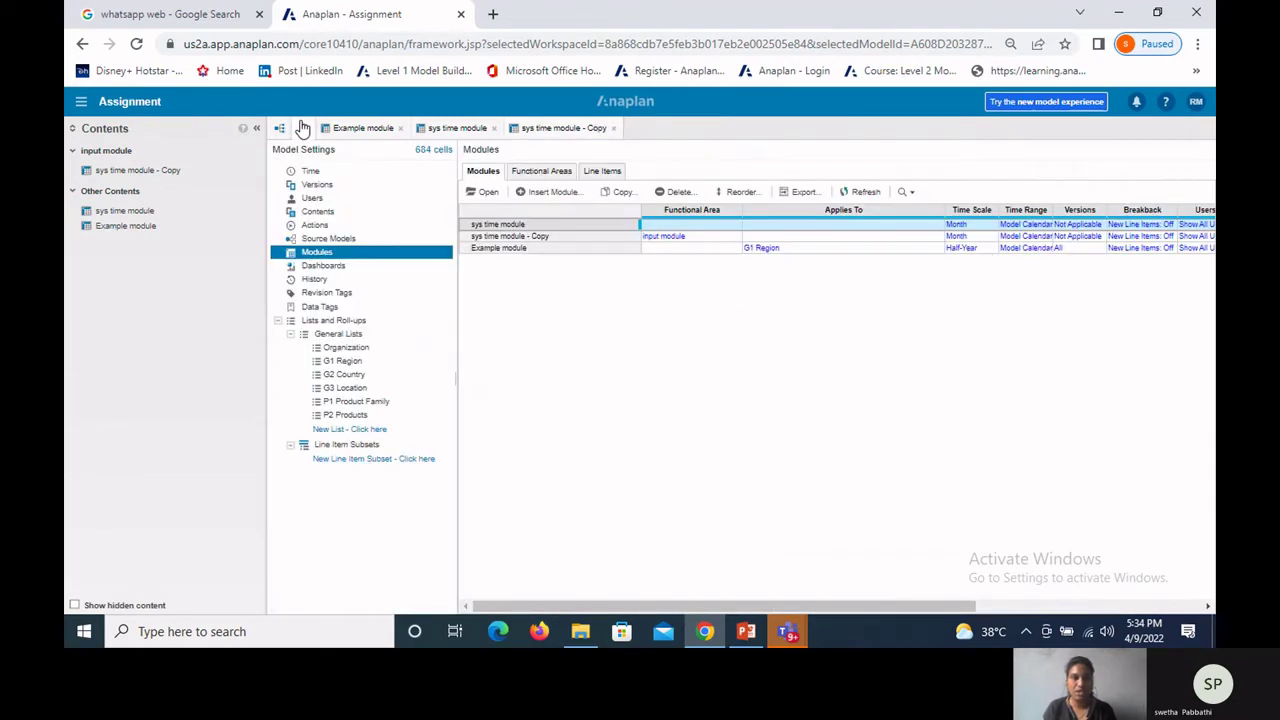
{"action": "left_click", "coordinate": [533, 238]}
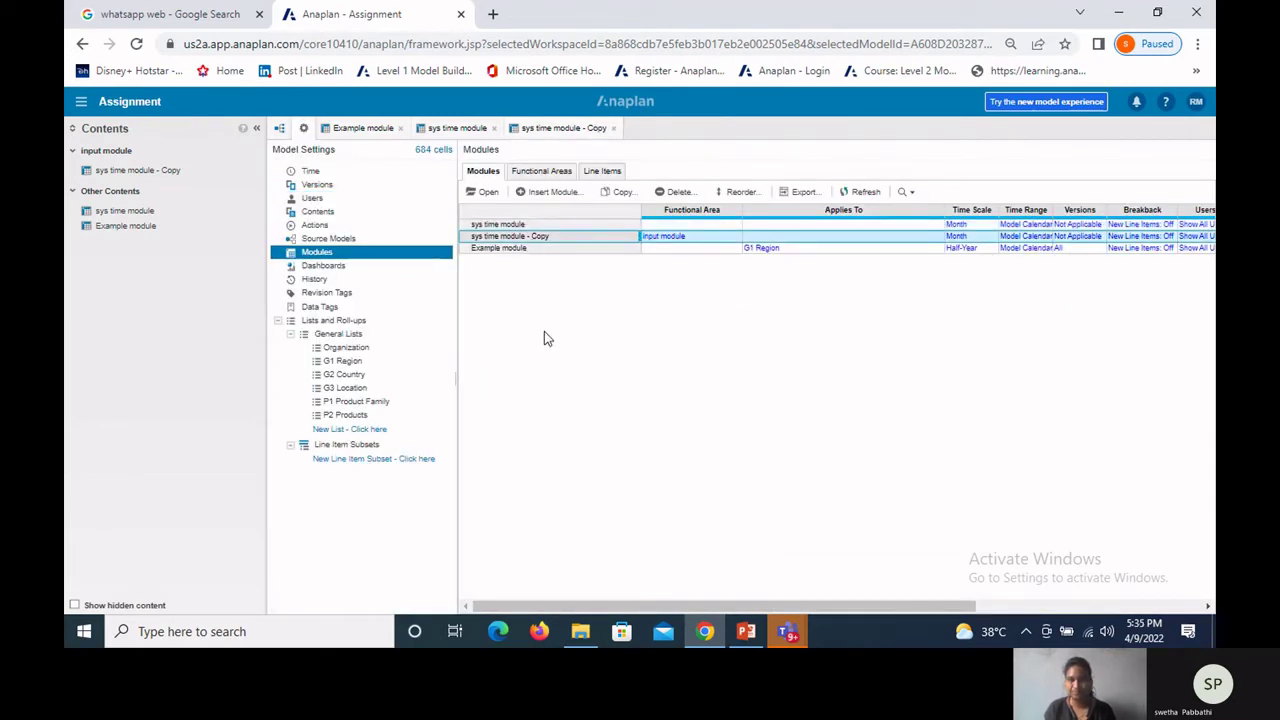
{"action": "left_click_drag", "start_coordinate": [489, 237], "coordinate": [500, 248]}
Step: Switch to the PowerPoint presentation and show the Data Import Methods slide
{"action": "left_click", "coordinate": [746, 631]}
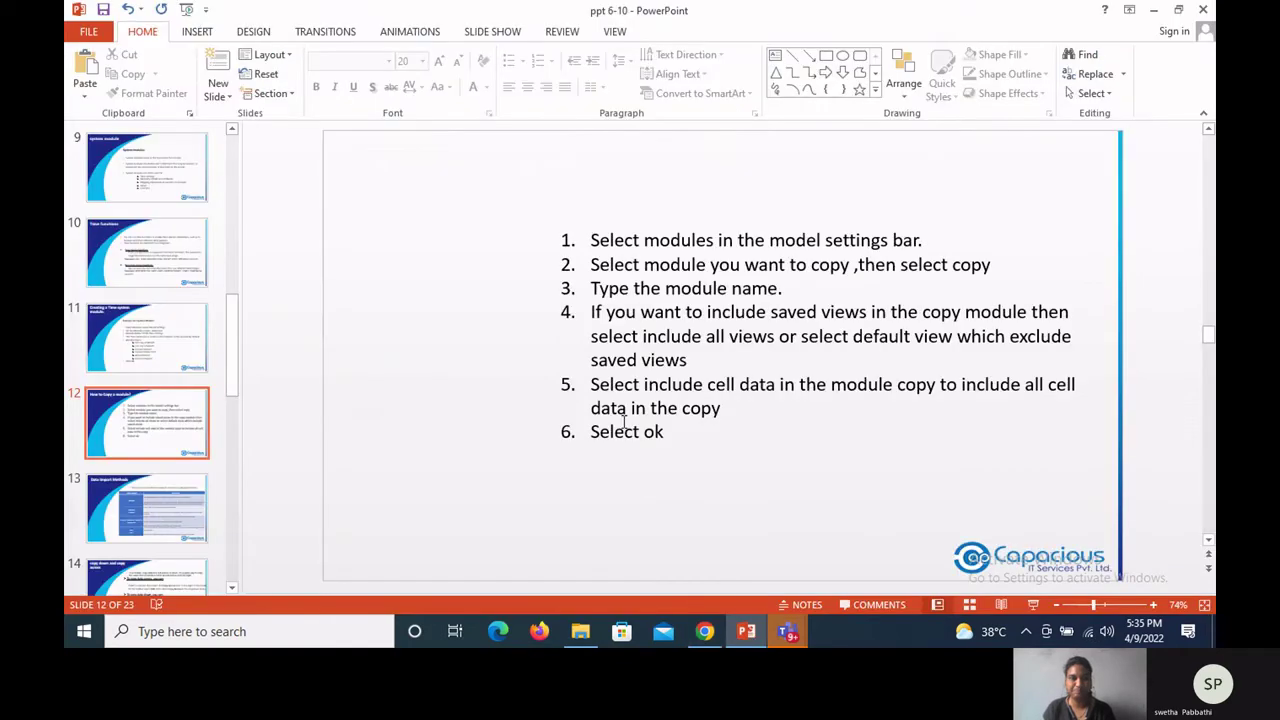
{"action": "scroll", "coordinate": [490, 407], "scroll_direction": "down", "scroll_amount": 1}
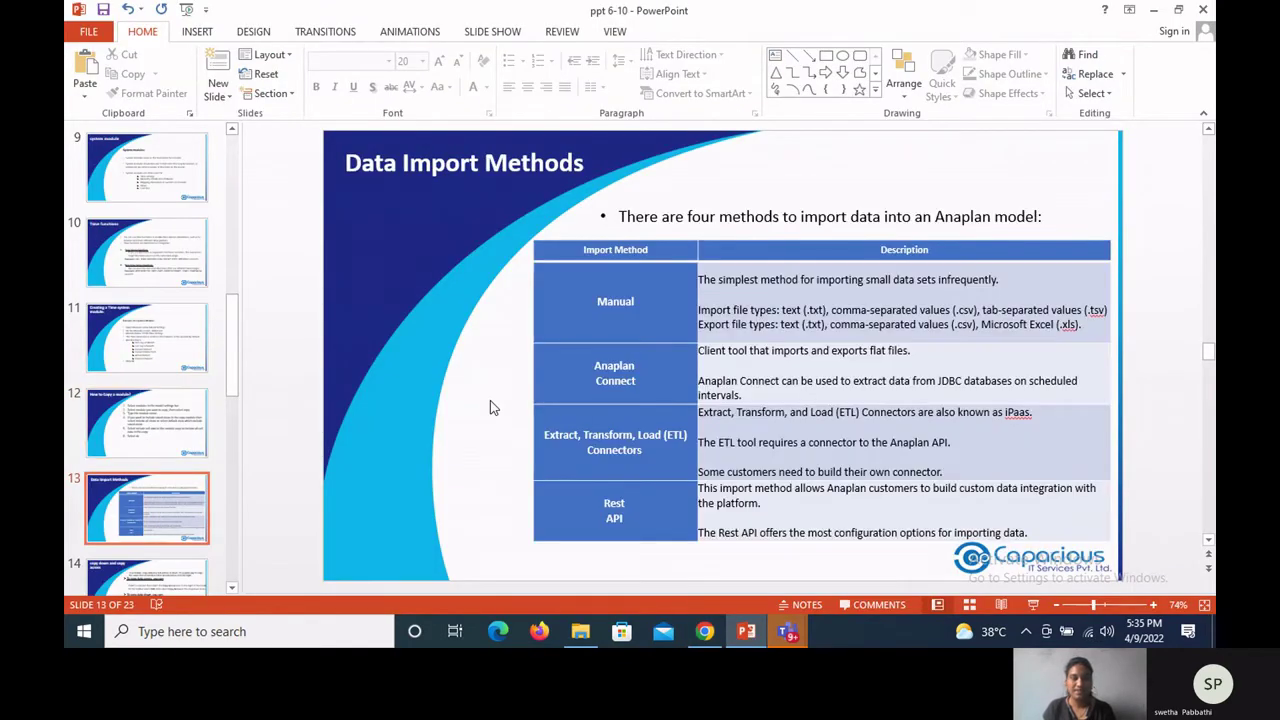
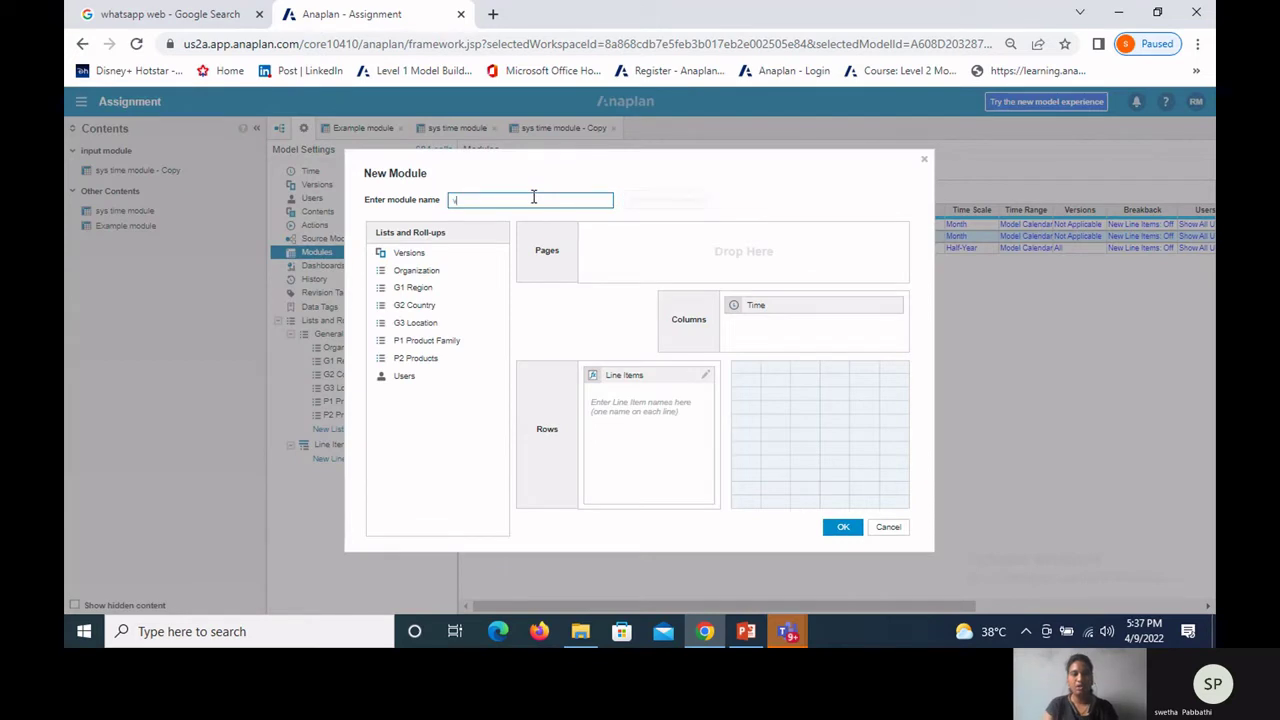
Step: Create a module named volumes with G3 Location and P2 Products as pages, Time in columns and a volumes line item
{"action": "type", "text": "lumes"}
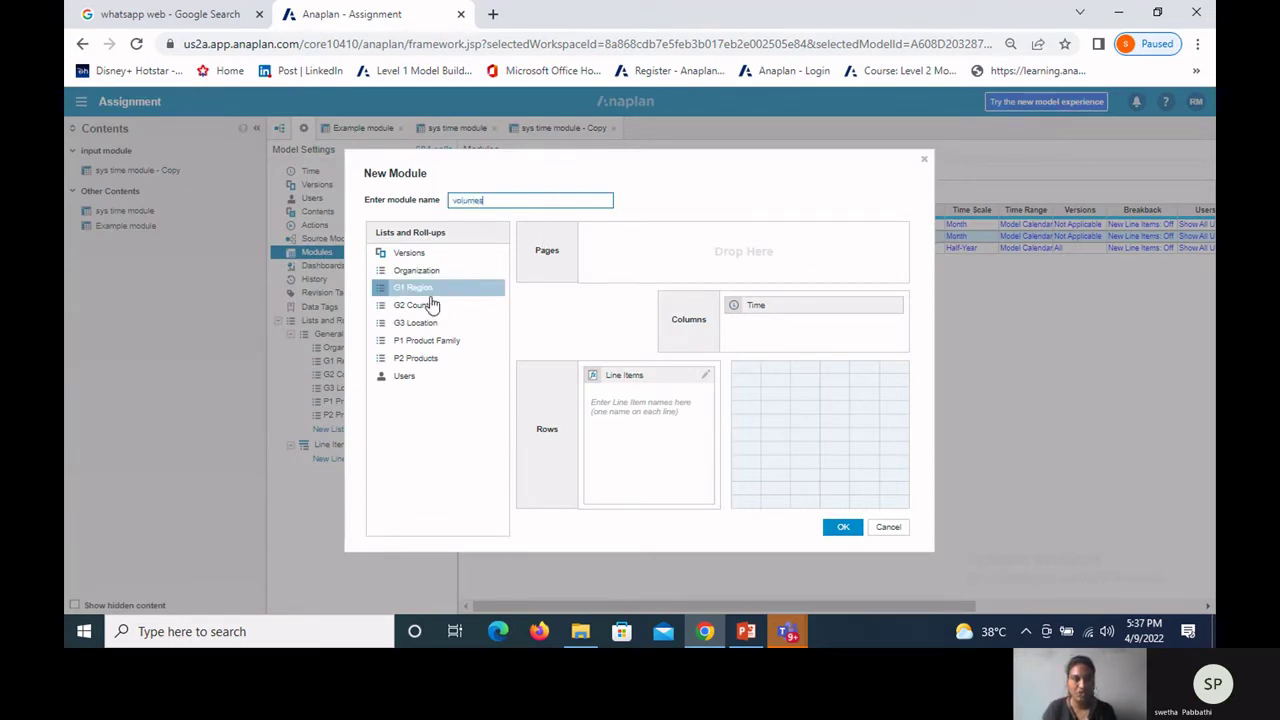
{"action": "left_click_drag", "start_coordinate": [420, 322], "coordinate": [726, 252]}
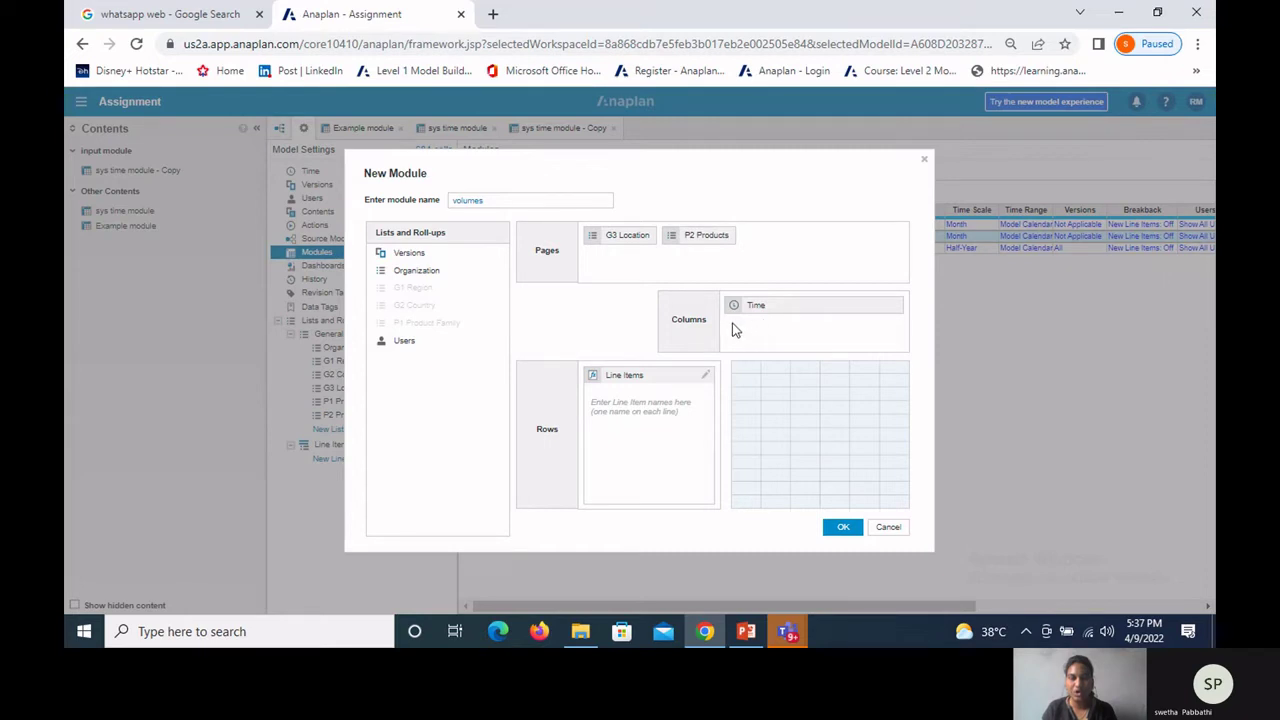
{"action": "left_click", "coordinate": [632, 406]}
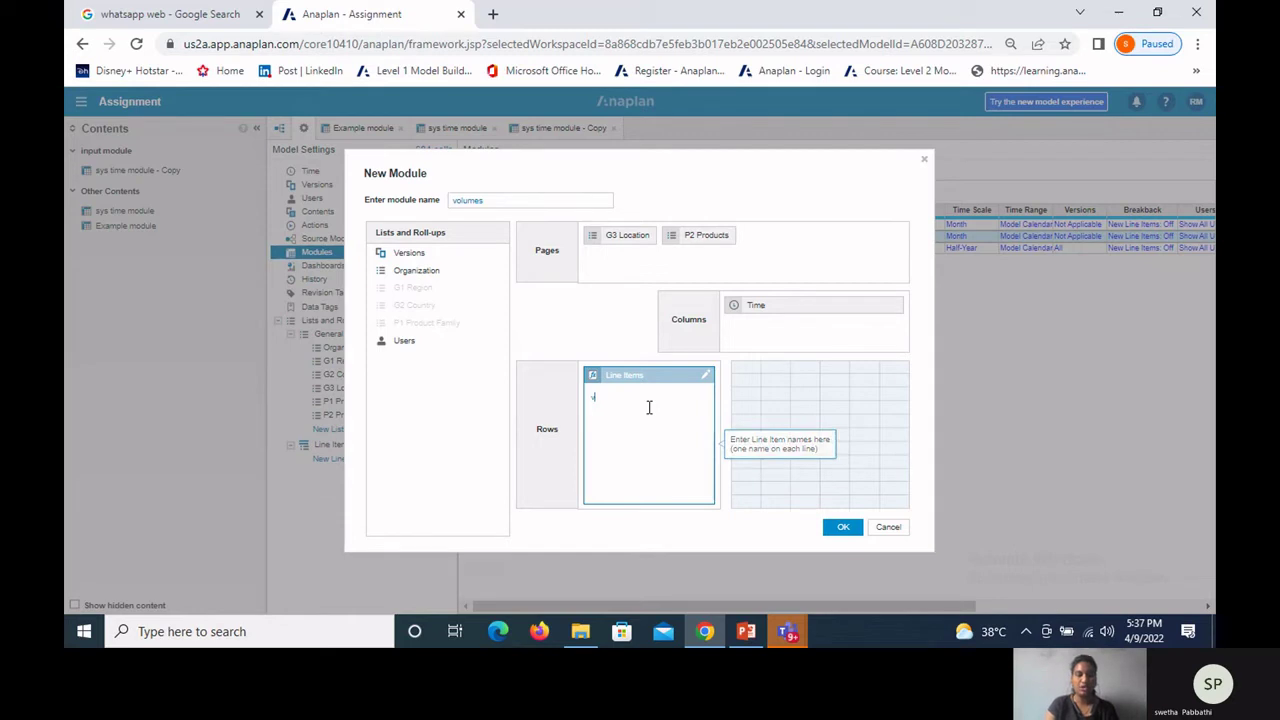
{"action": "type", "text": "volume"}
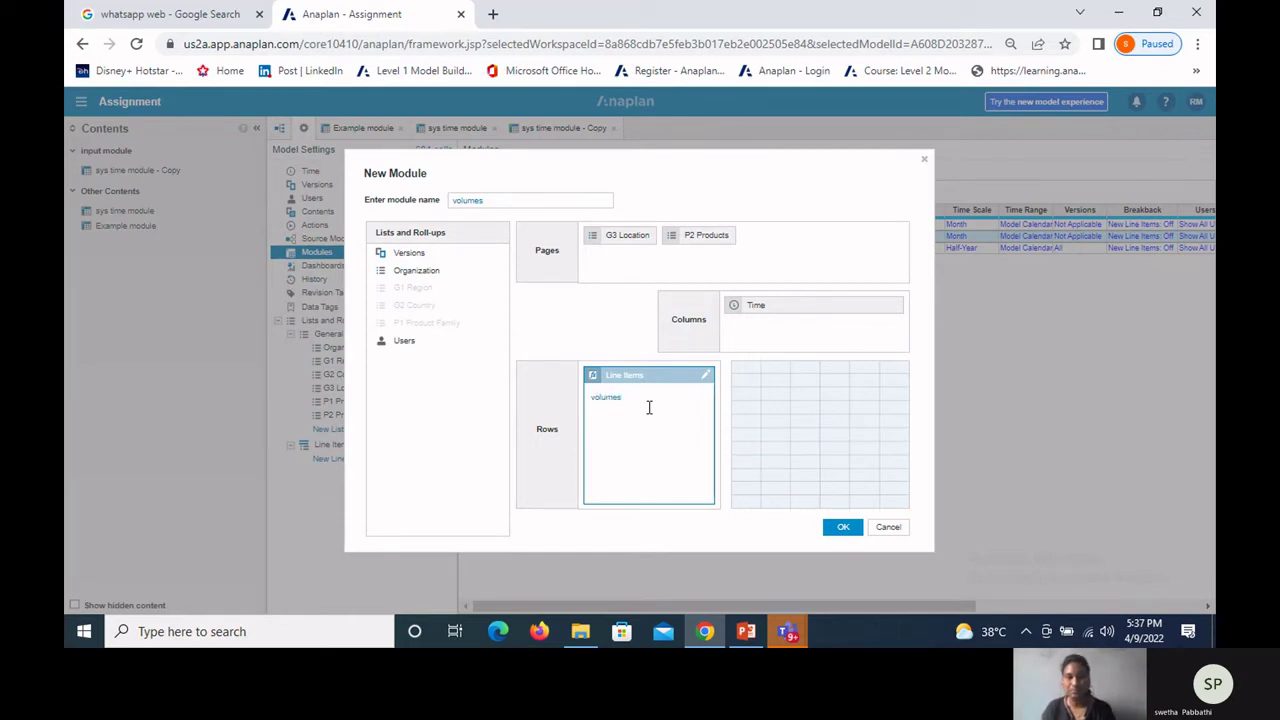
{"action": "type", "text": "s"}
{"action": "left_click", "coordinate": [838, 530]}
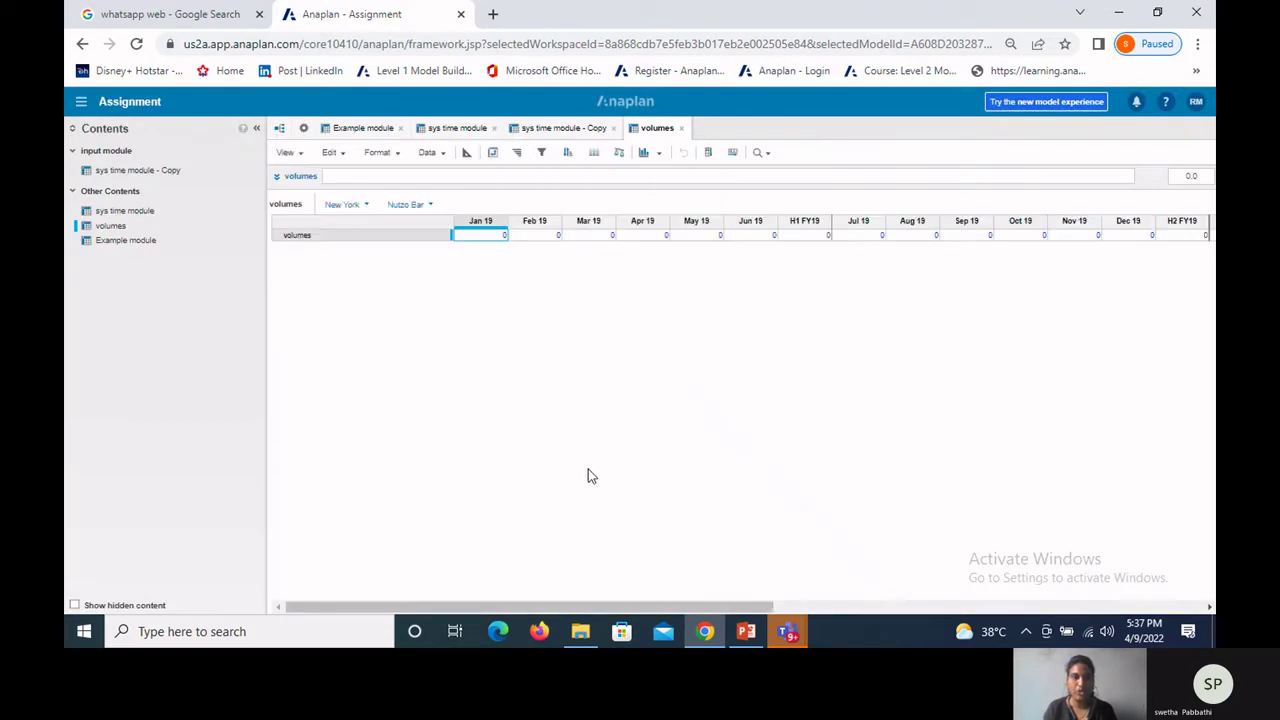
Step: Pivot the volumes module so P2 Products is in rows and the line items are in pages
{"action": "left_click", "coordinate": [492, 152]}
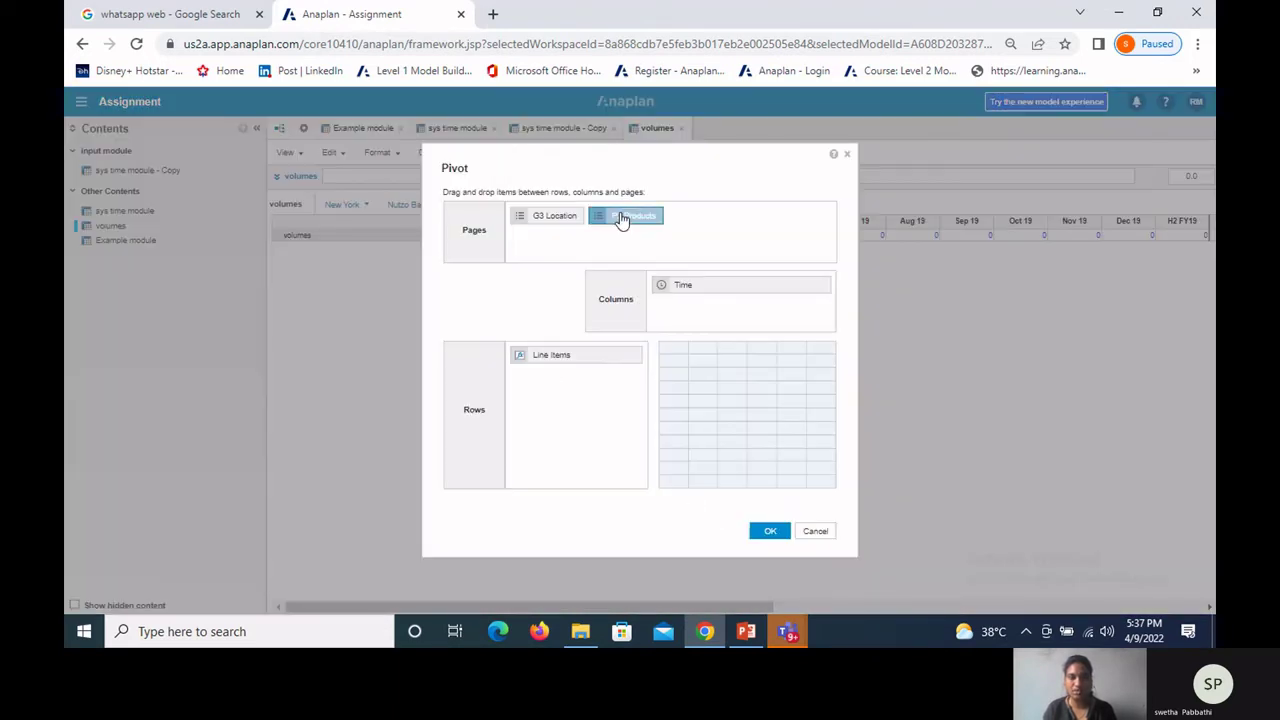
{"action": "left_click_drag", "start_coordinate": [621, 219], "coordinate": [700, 225]}
{"action": "left_click", "coordinate": [757, 535]}
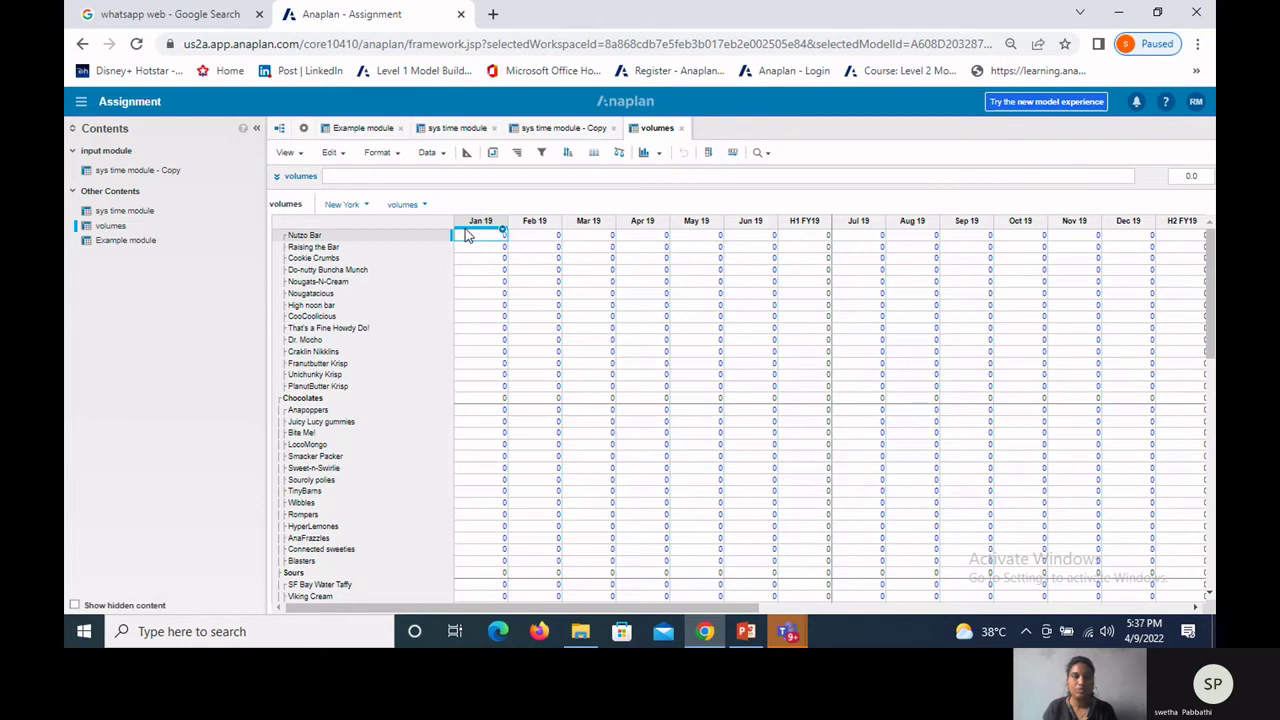
Step: Start a data import into the volumes module and upload Volume+Inputs from the Desktop folder level 2 Activities > activities
{"action": "left_click", "coordinate": [431, 160]}
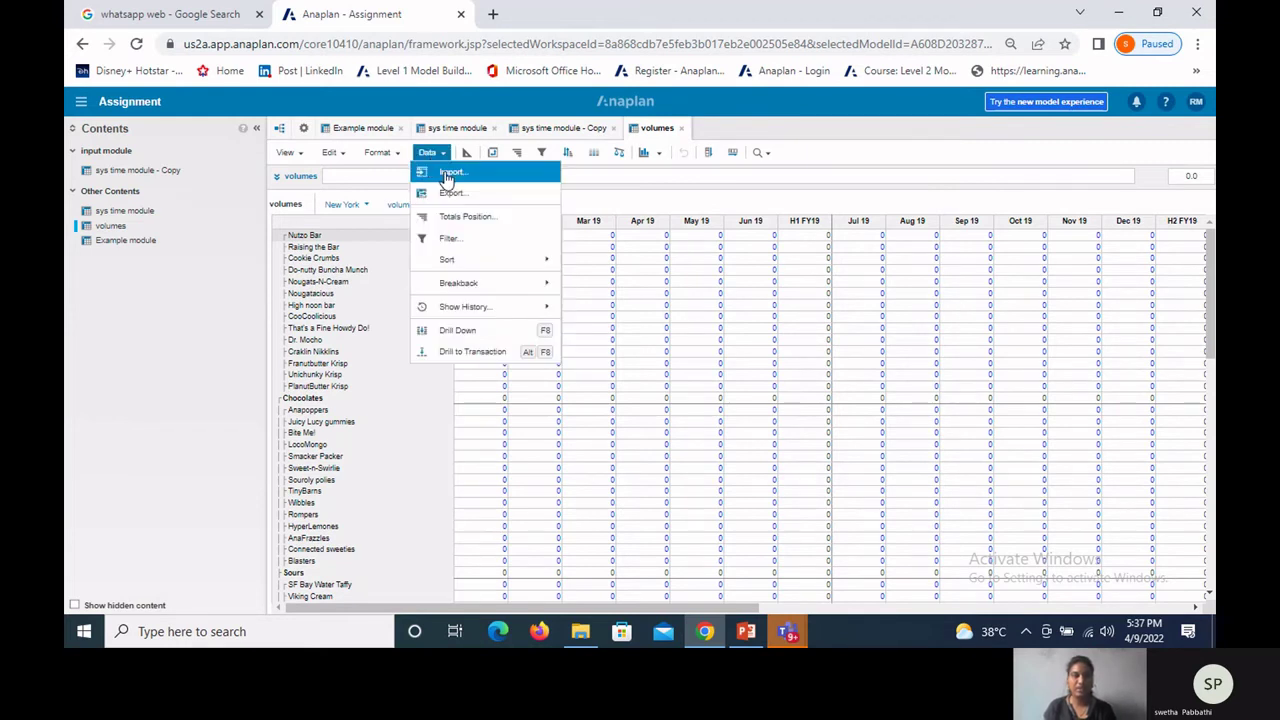
{"action": "left_click", "coordinate": [449, 174]}
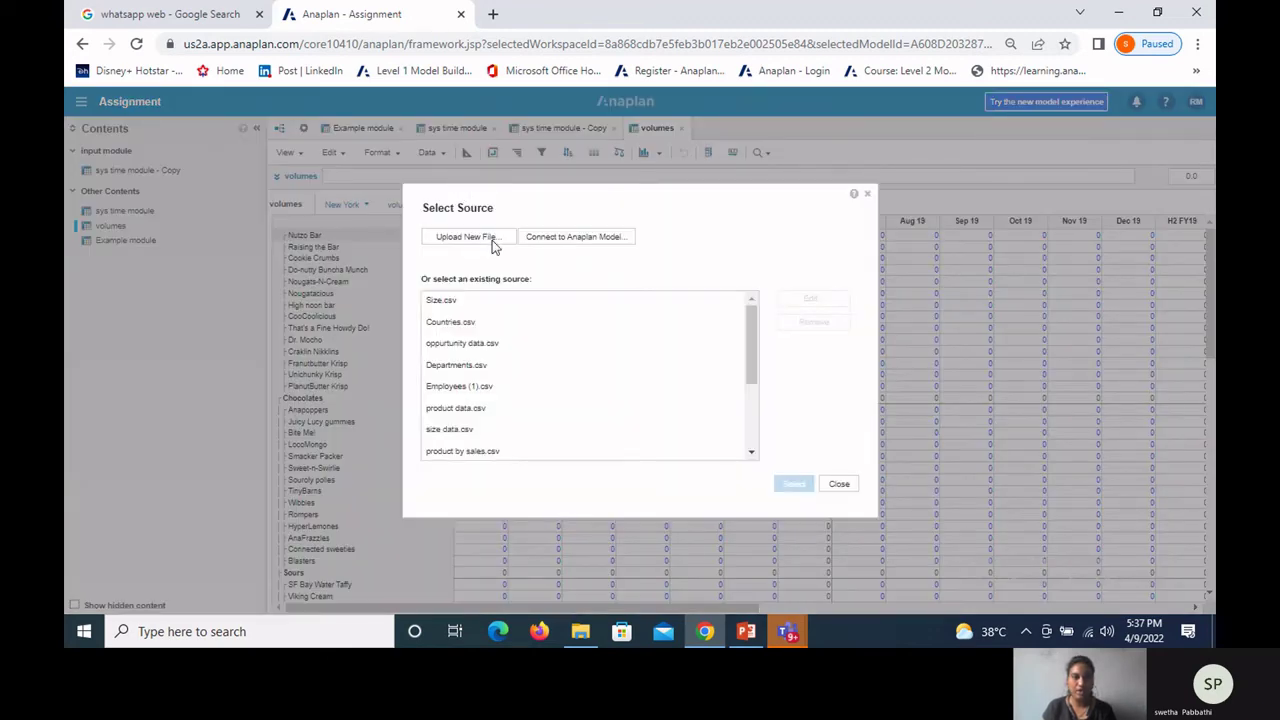
{"action": "left_click", "coordinate": [491, 242]}
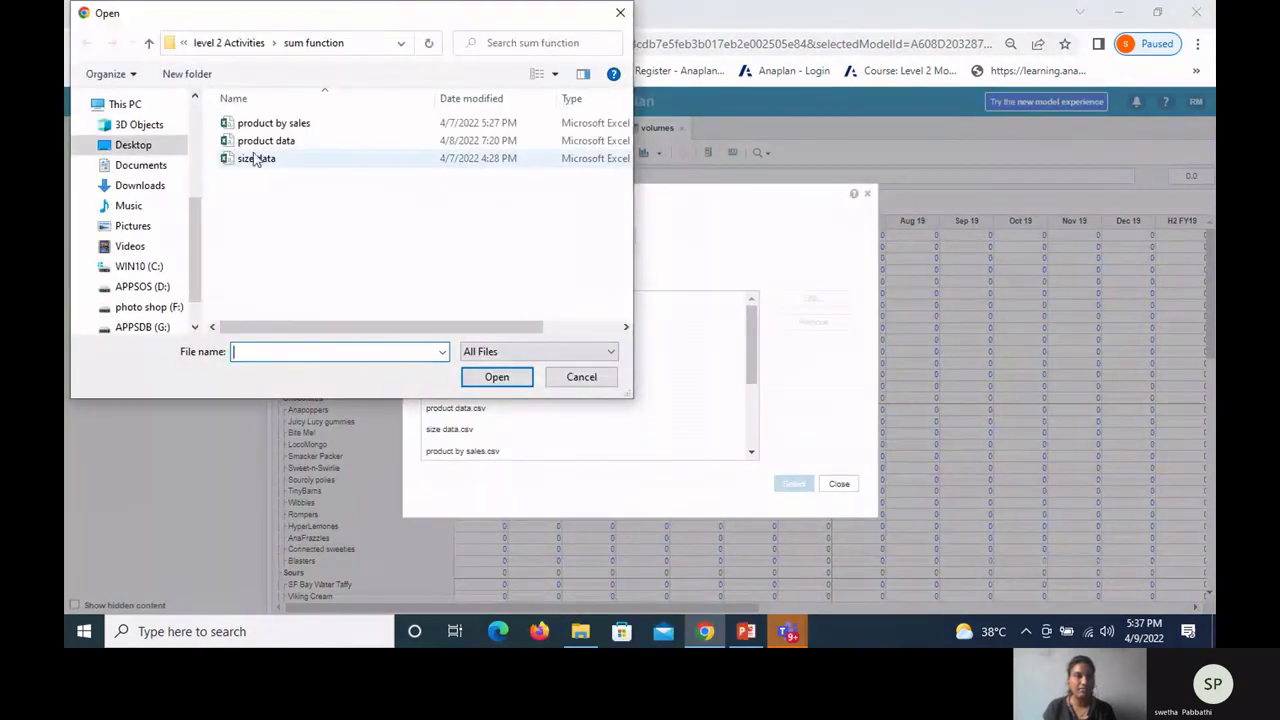
{"action": "left_click", "coordinate": [133, 145]}
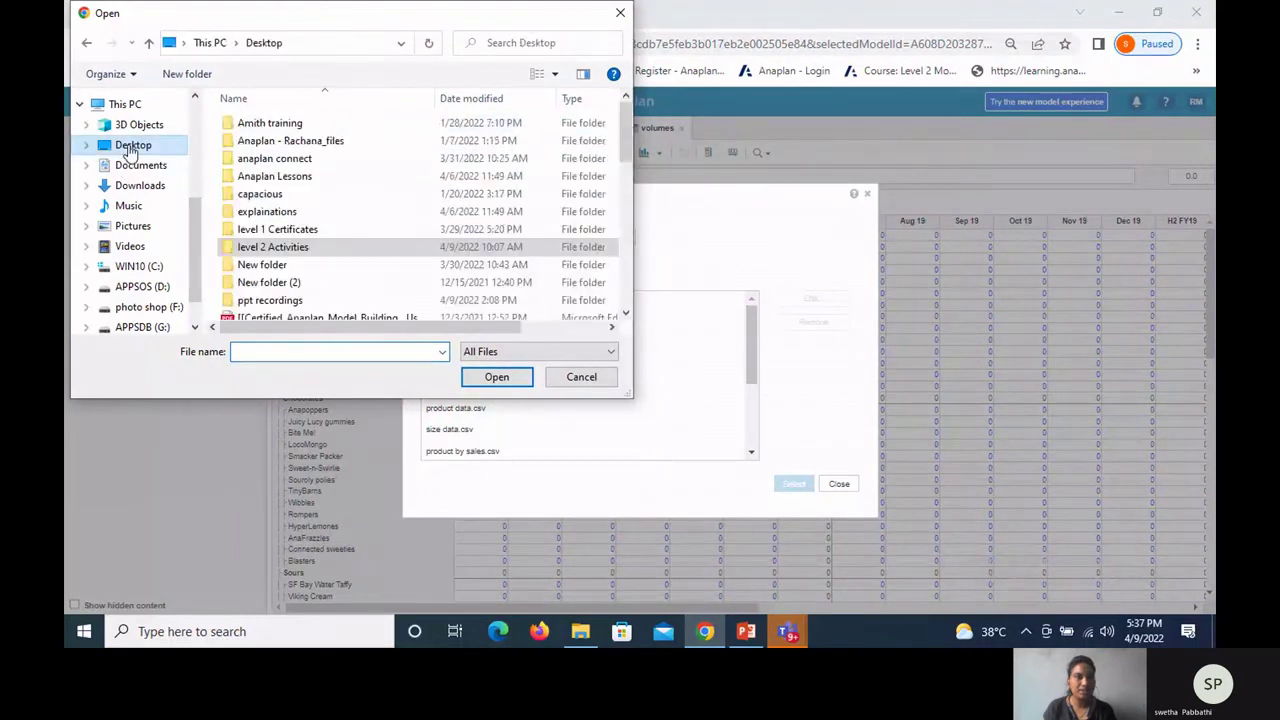
{"action": "double_click", "coordinate": [253, 248]}
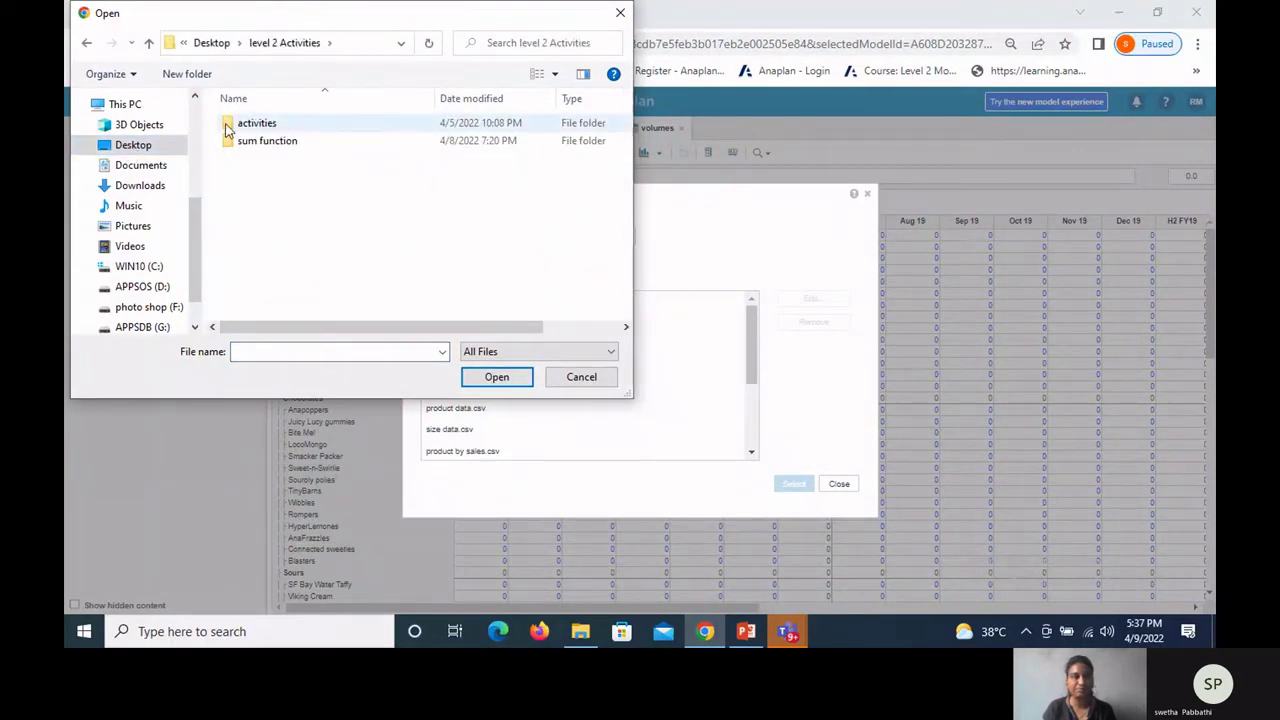
{"action": "double_click", "coordinate": [250, 123]}
{"action": "scroll", "coordinate": [278, 213], "scroll_direction": "down", "scroll_amount": 2}
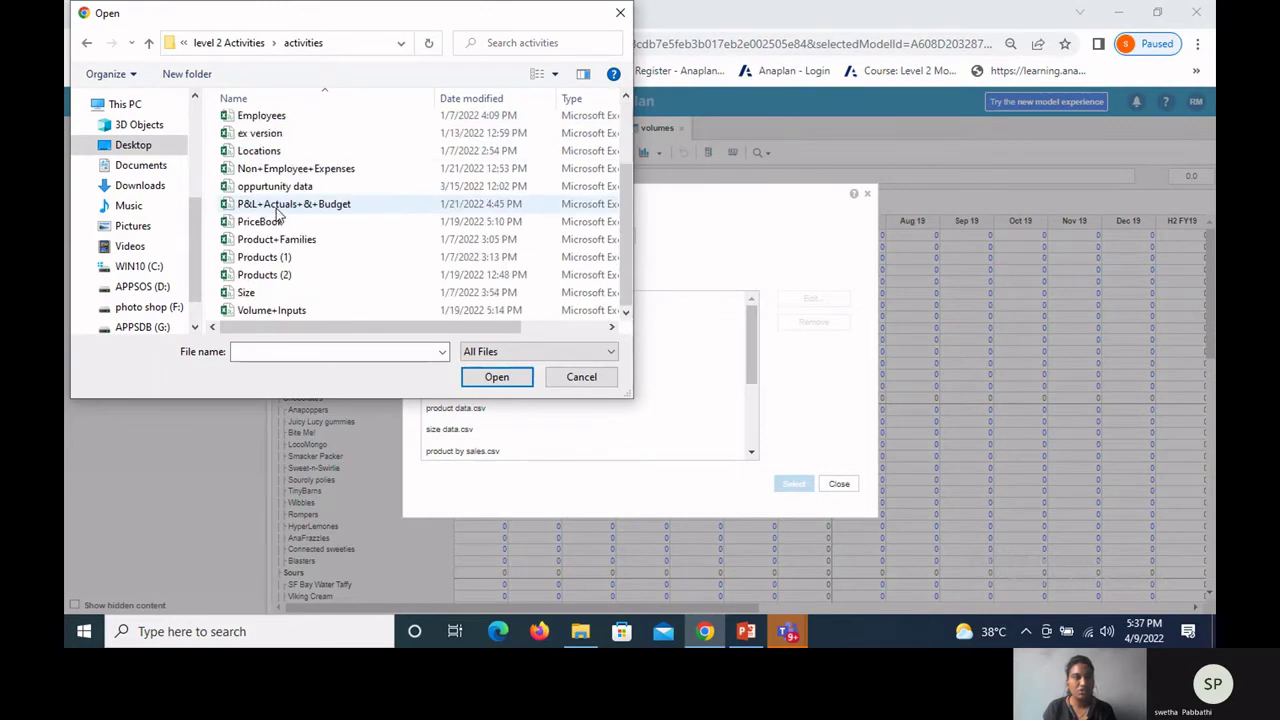
{"action": "left_click", "coordinate": [290, 312]}
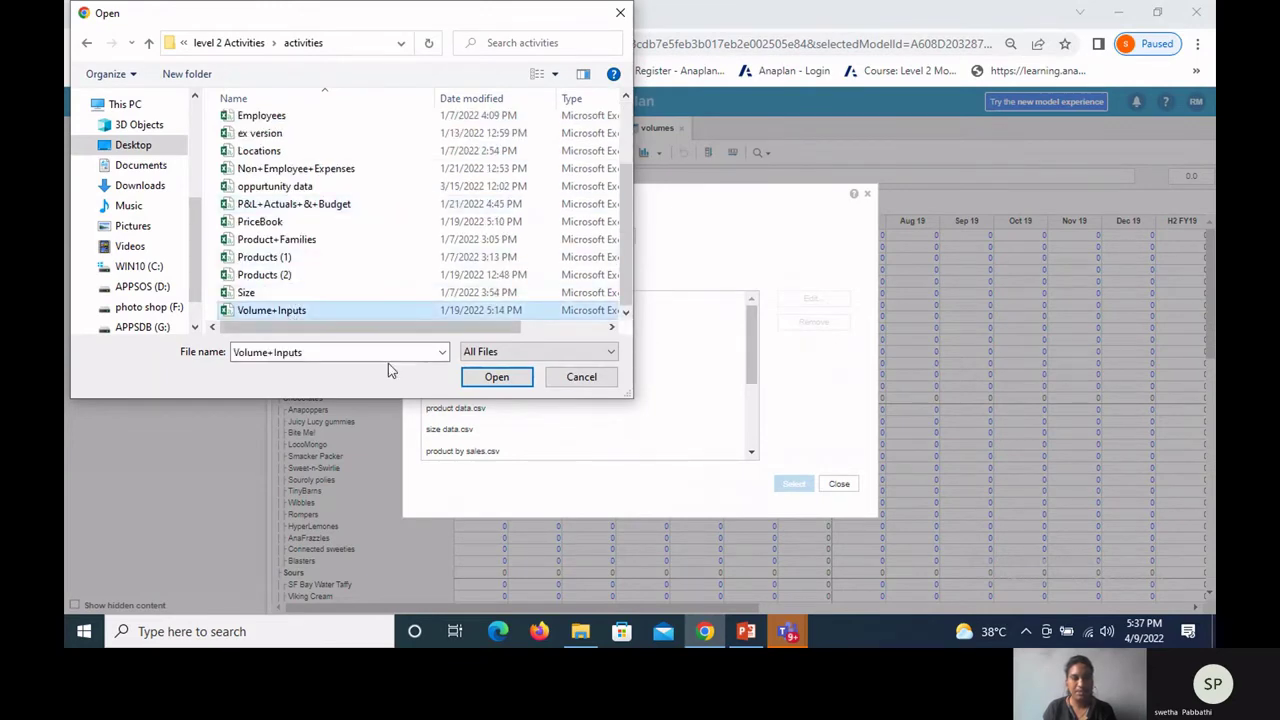
{"action": "left_click", "coordinate": [495, 377]}
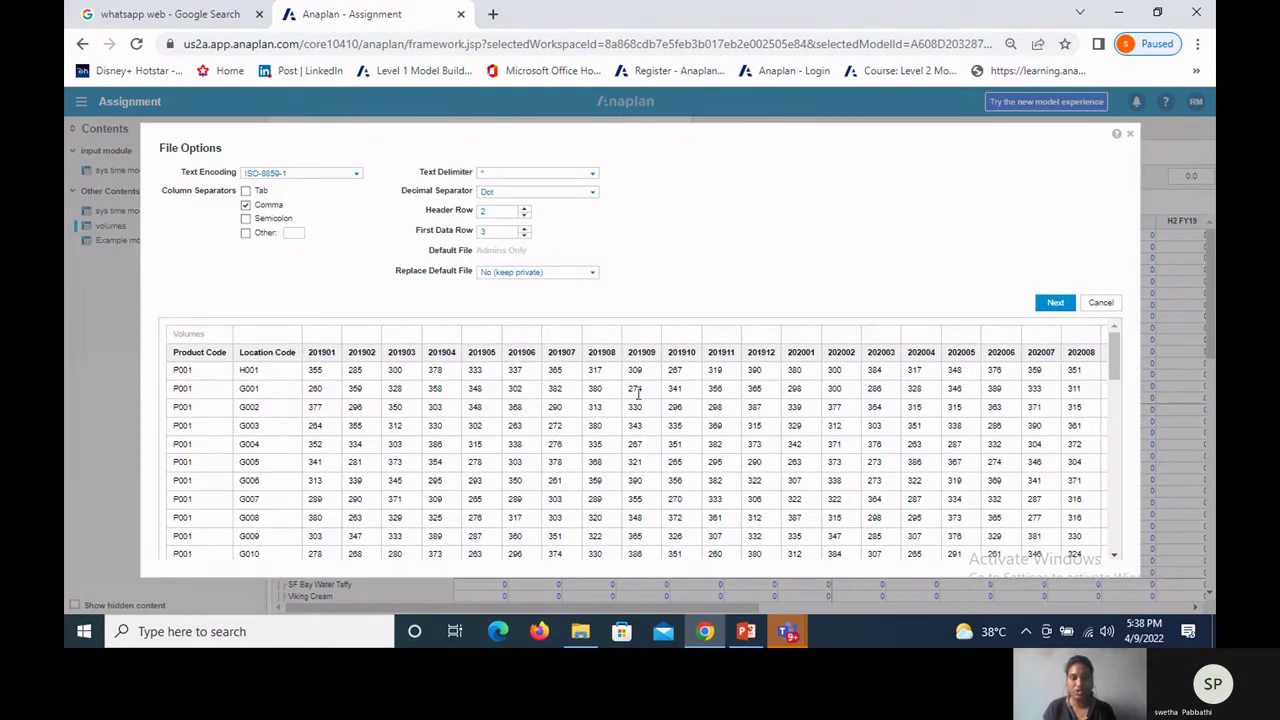
Step: Set the file's header row to 2 and make it the default import file for Admins Only
{"action": "left_click", "coordinate": [524, 215]}
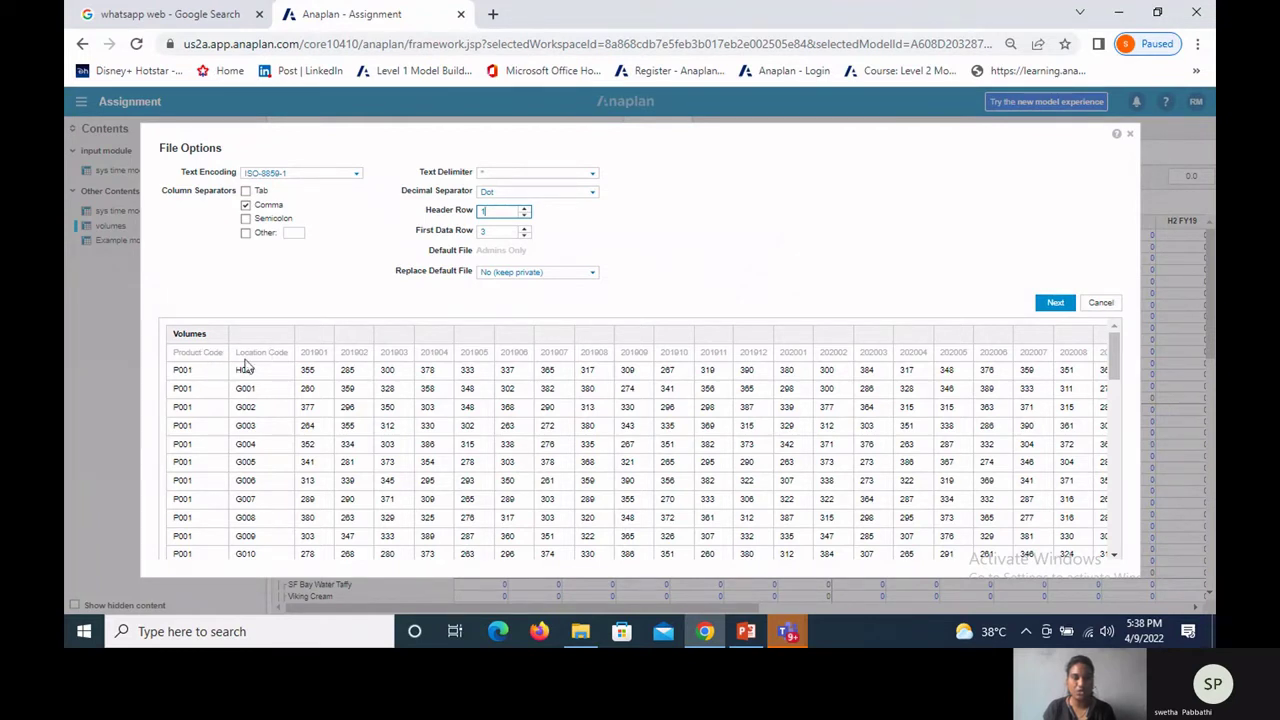
{"action": "left_click", "coordinate": [525, 214]}
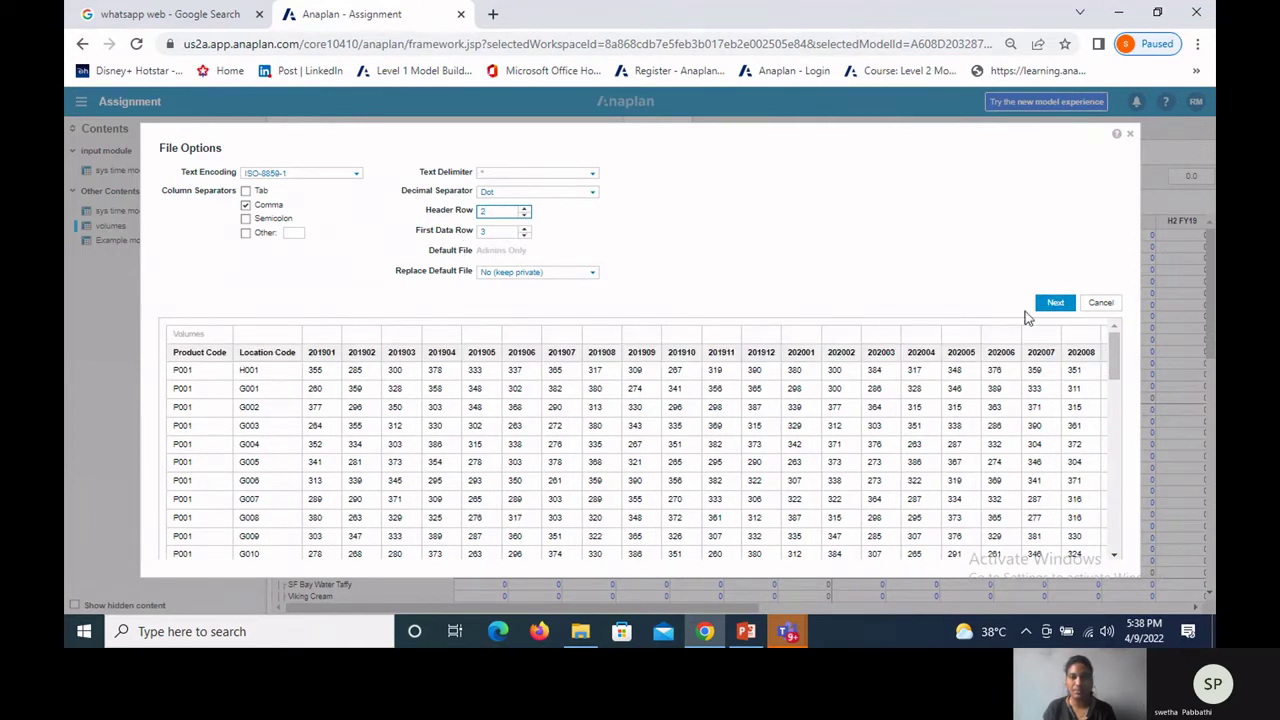
{"action": "left_click", "coordinate": [589, 274]}
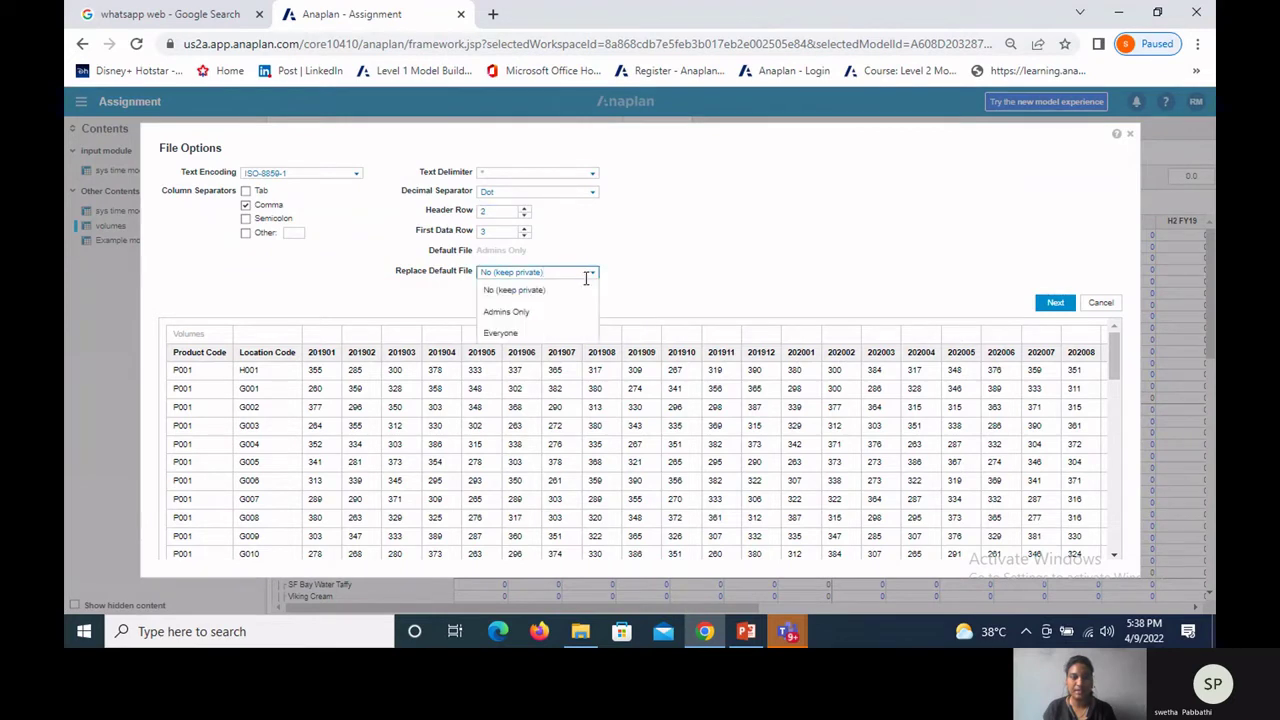
{"action": "left_click", "coordinate": [557, 312]}
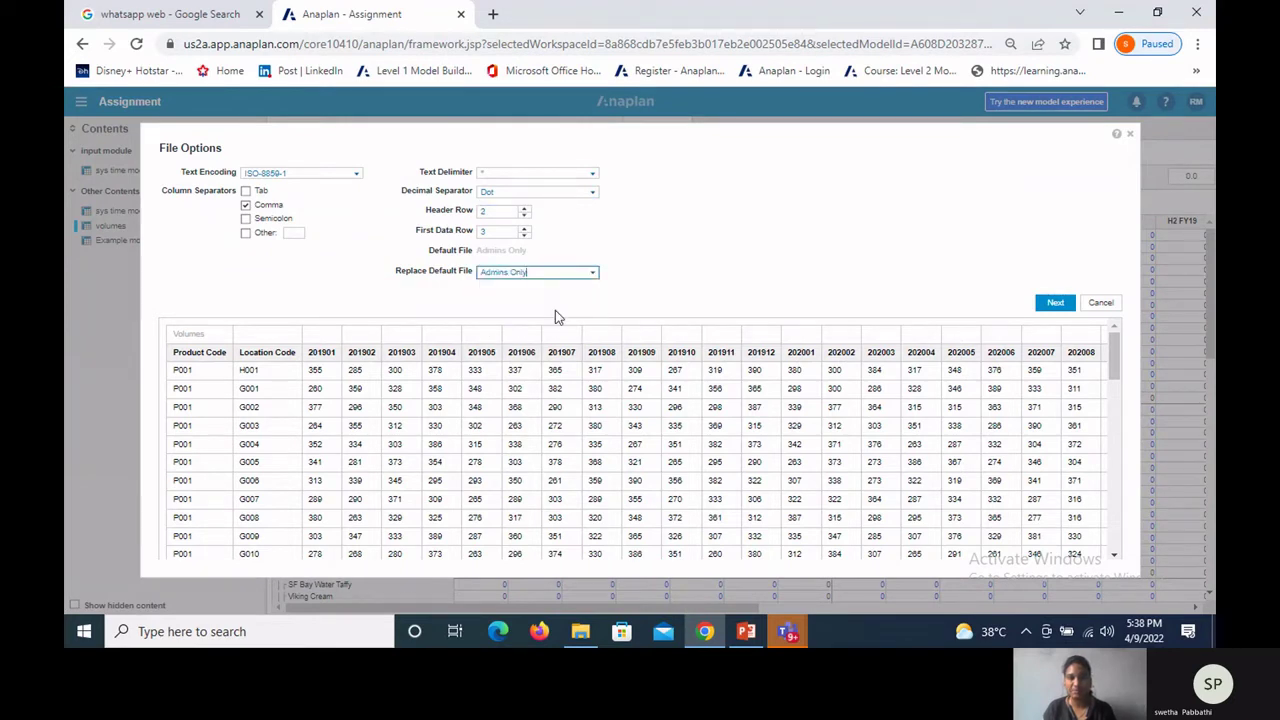
{"action": "left_click", "coordinate": [1040, 303]}
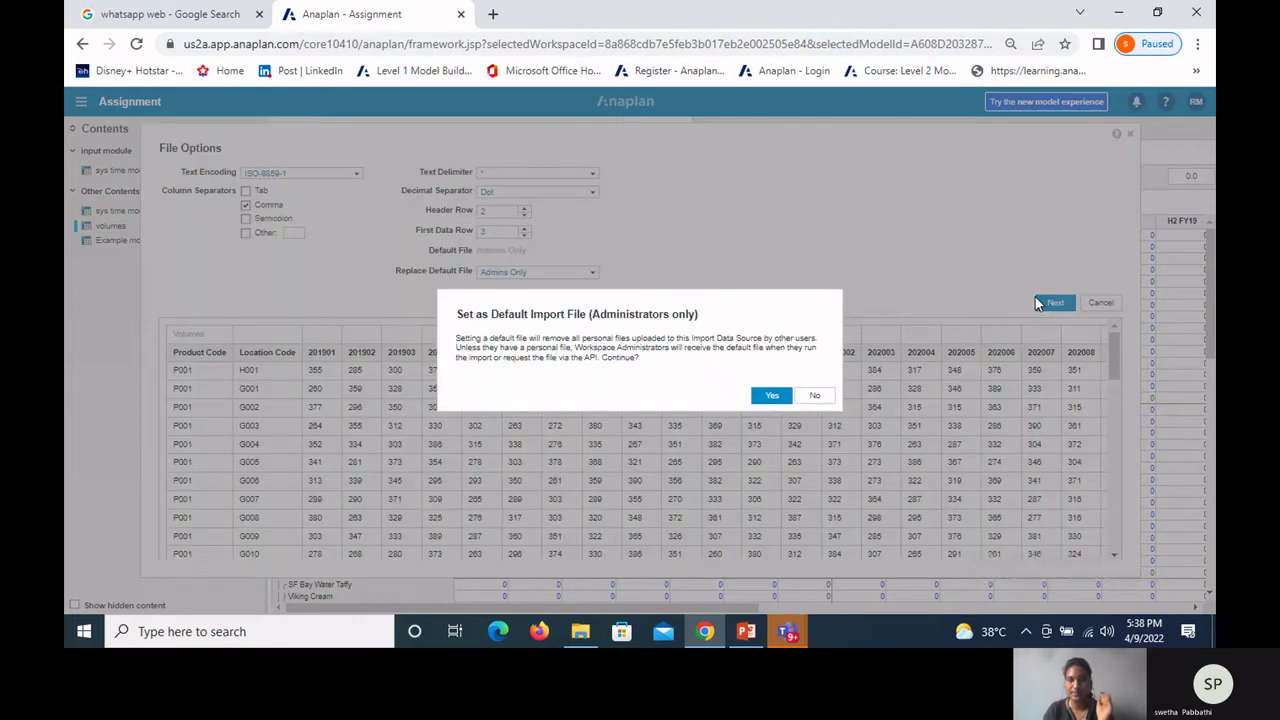
{"action": "left_click", "coordinate": [771, 396]}
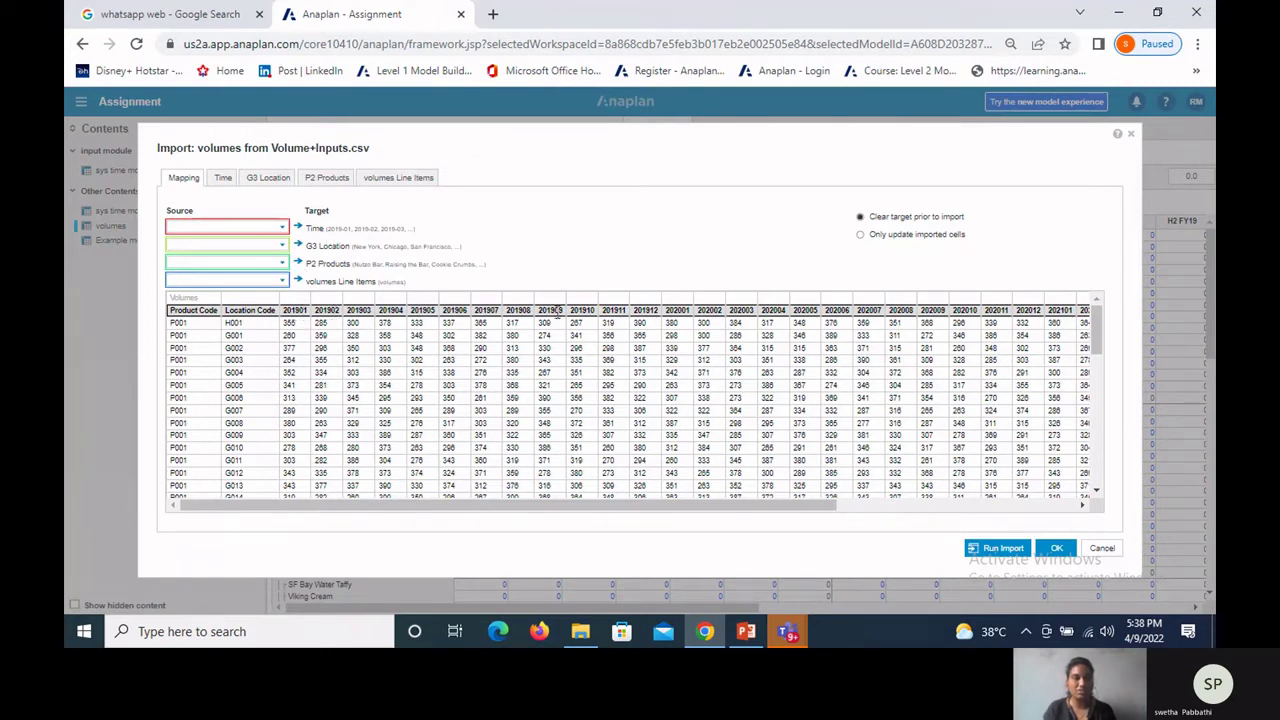
Step: Map Time to the column headers, G3 Location to Location Code, P2 Products to Product Code, and the line items to a fixed line item
{"action": "left_click", "coordinate": [282, 228]}
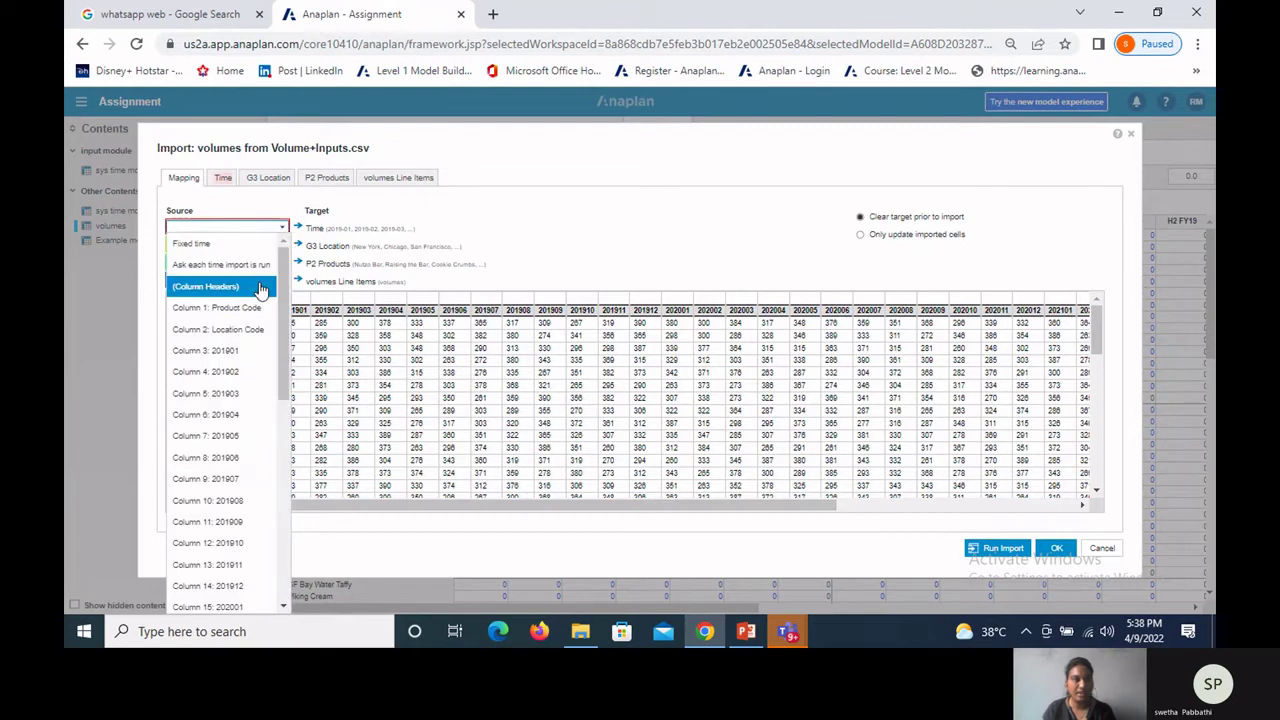
{"action": "left_click", "coordinate": [210, 286]}
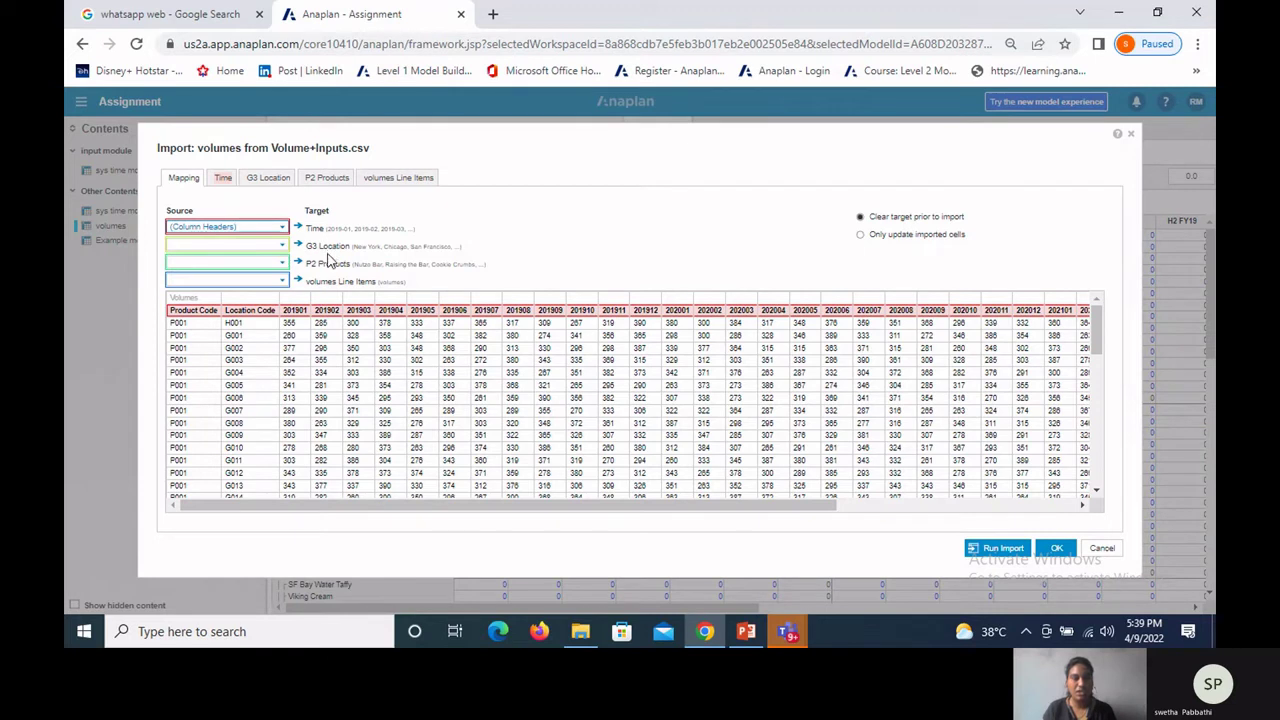
{"action": "left_click", "coordinate": [272, 245]}
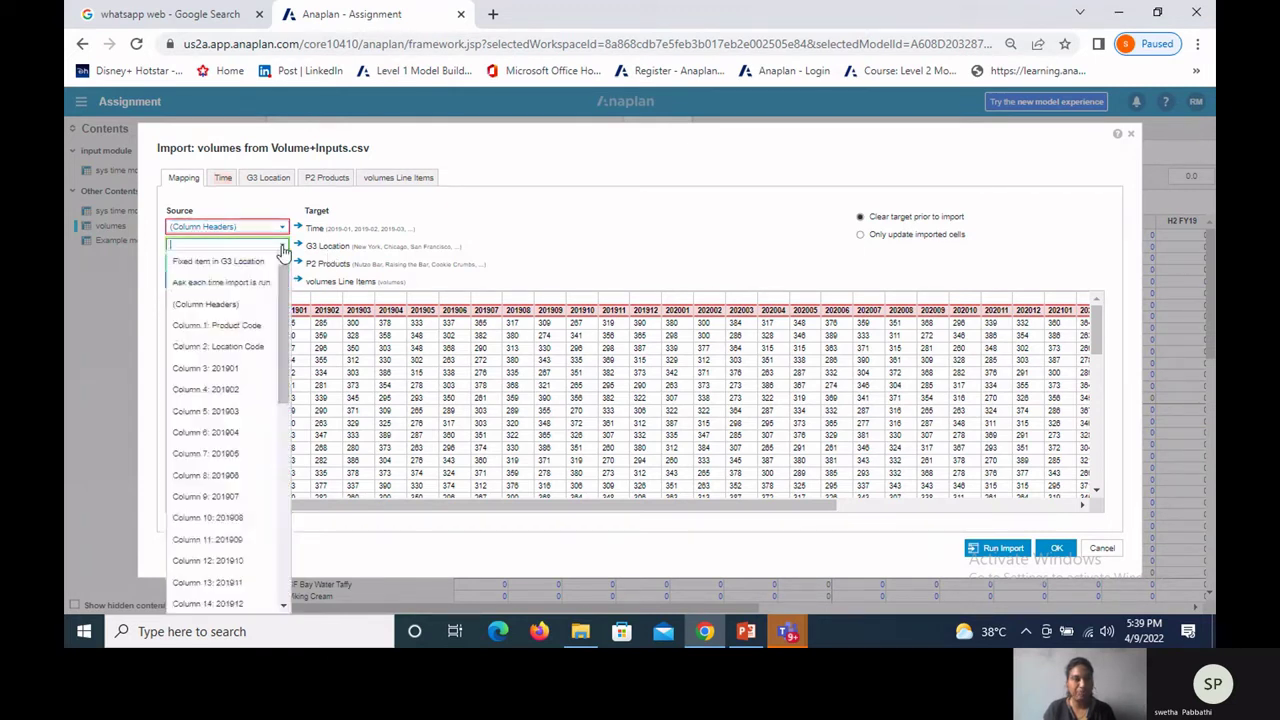
{"action": "left_click", "coordinate": [243, 348]}
{"action": "left_click", "coordinate": [270, 262]}
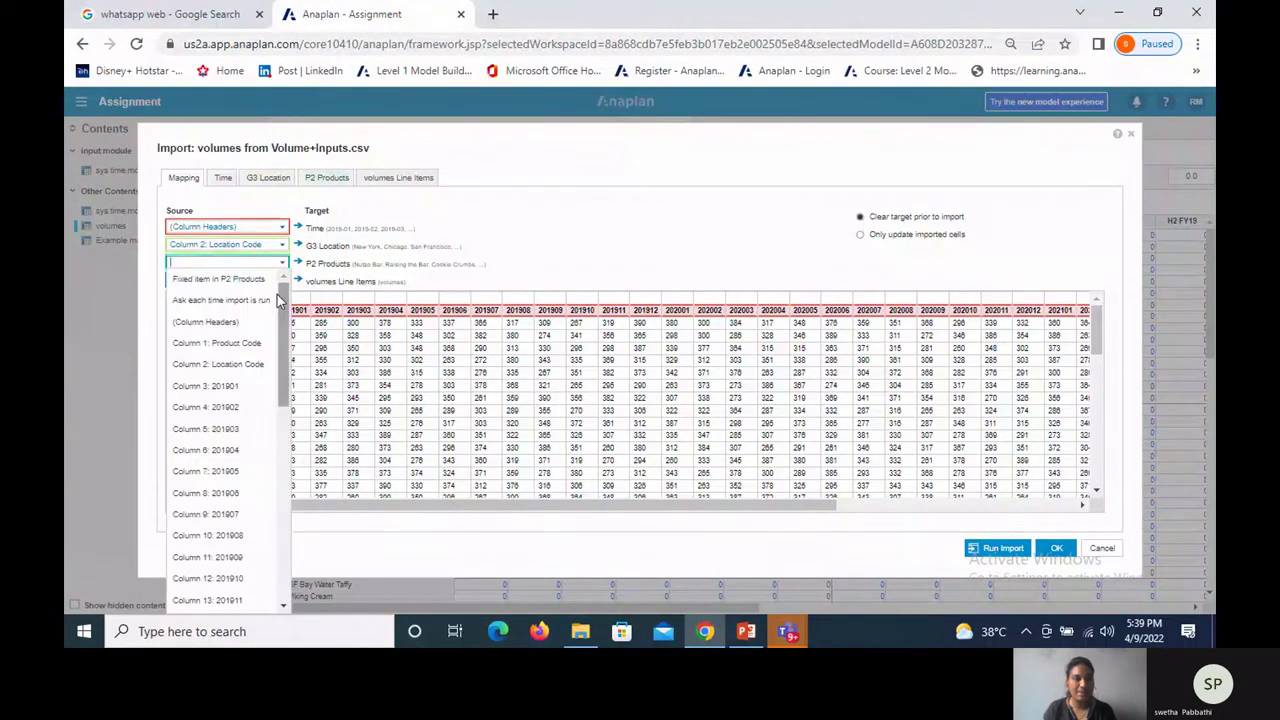
{"action": "left_click", "coordinate": [252, 343]}
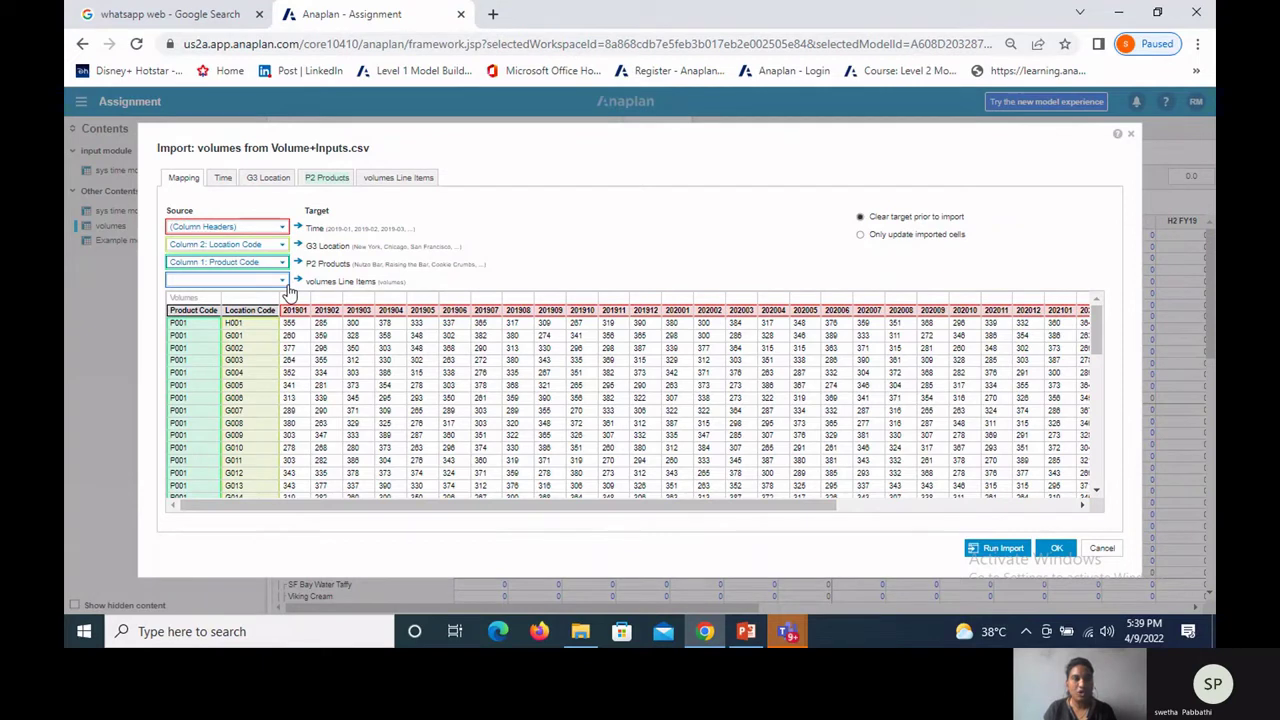
{"action": "left_click", "coordinate": [284, 282]}
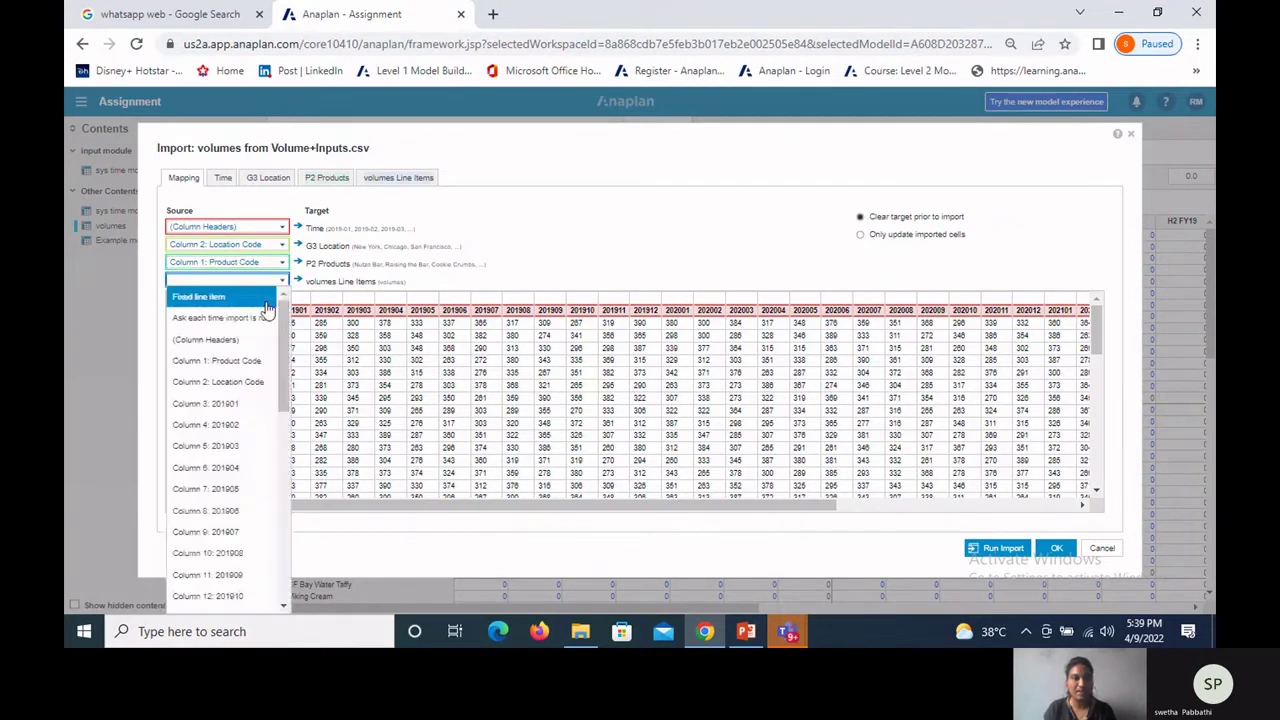
{"action": "left_click", "coordinate": [265, 311]}
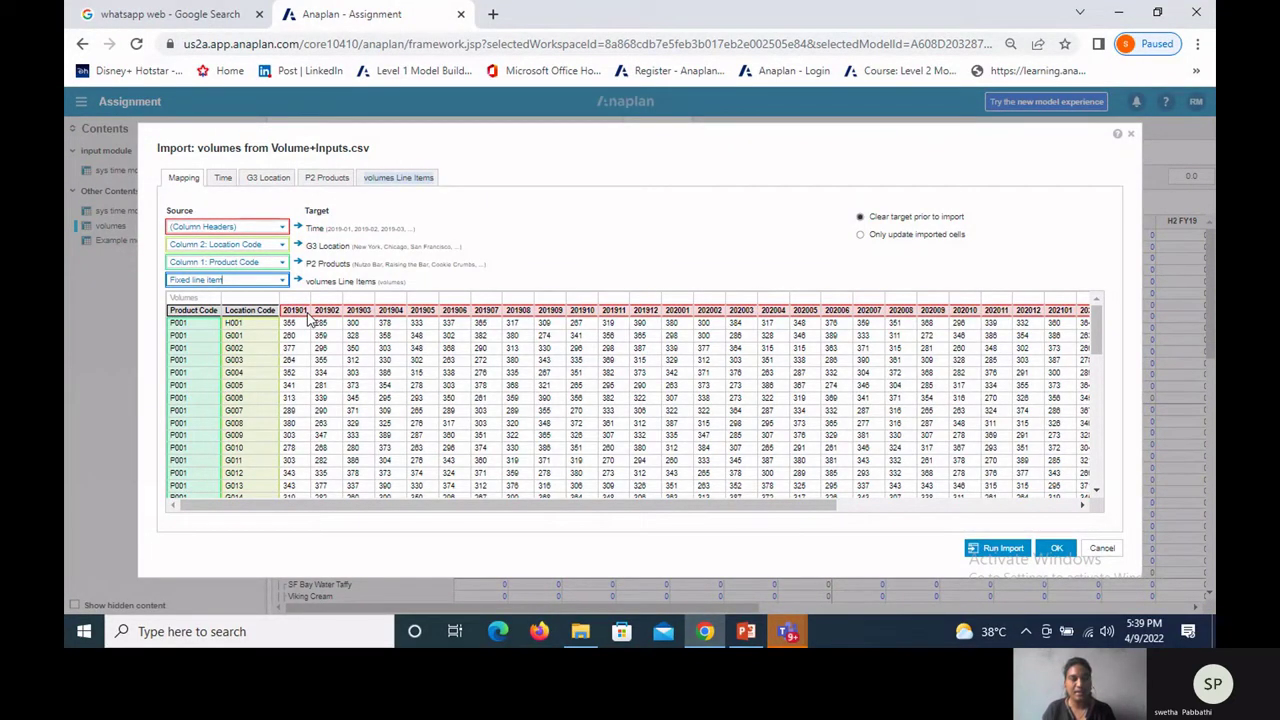
Step: Map the source time data as periods using the fixed-position pattern YYYYMM
{"action": "left_click", "coordinate": [221, 181]}
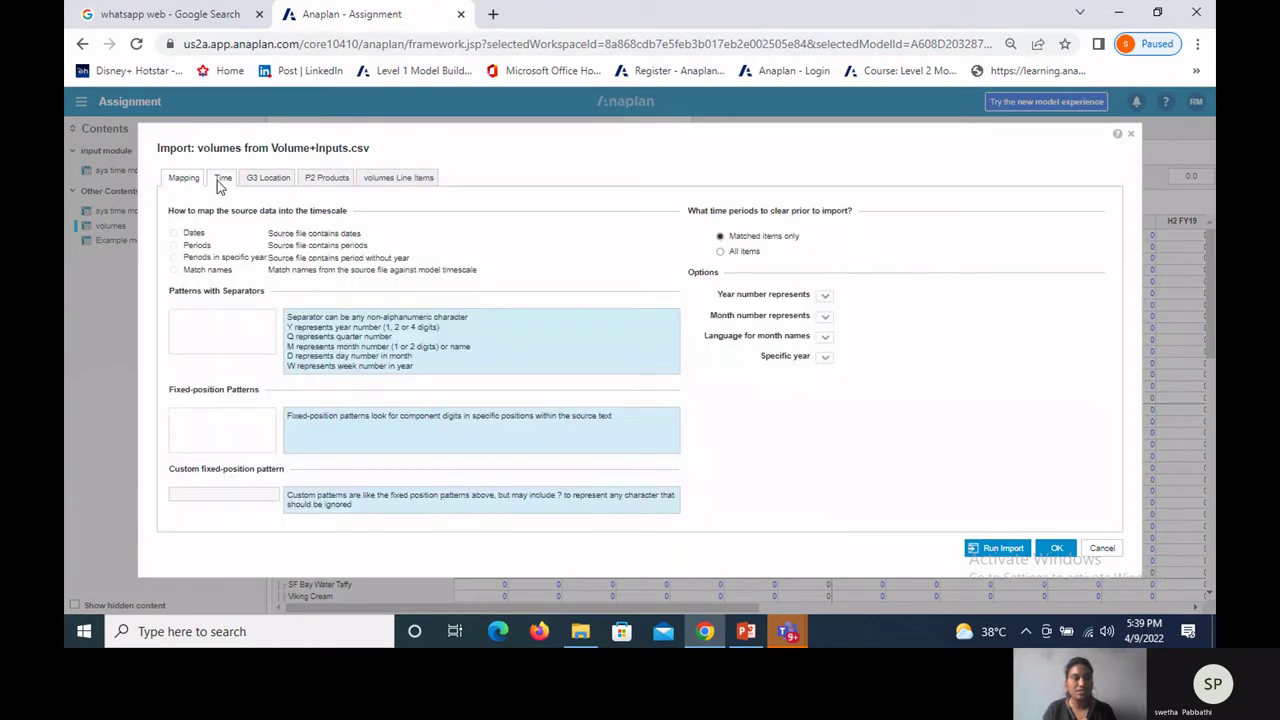
{"action": "left_click", "coordinate": [174, 245]}
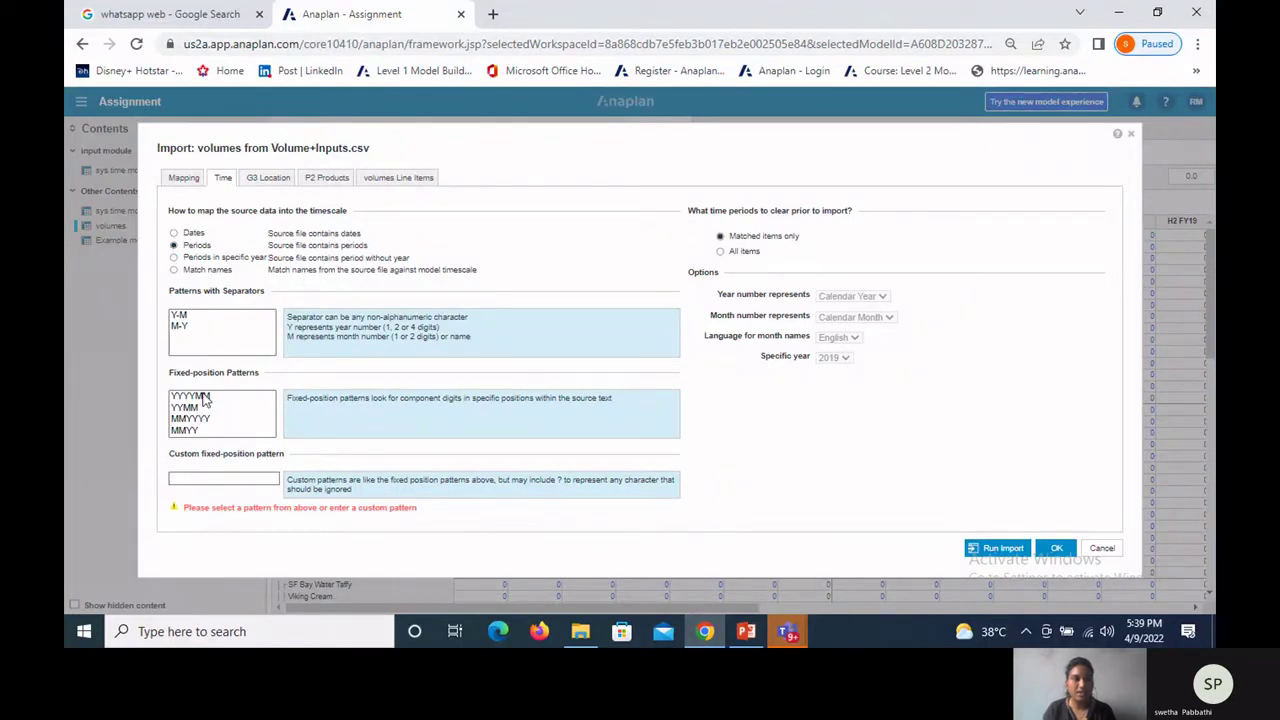
{"action": "left_click", "coordinate": [203, 397]}
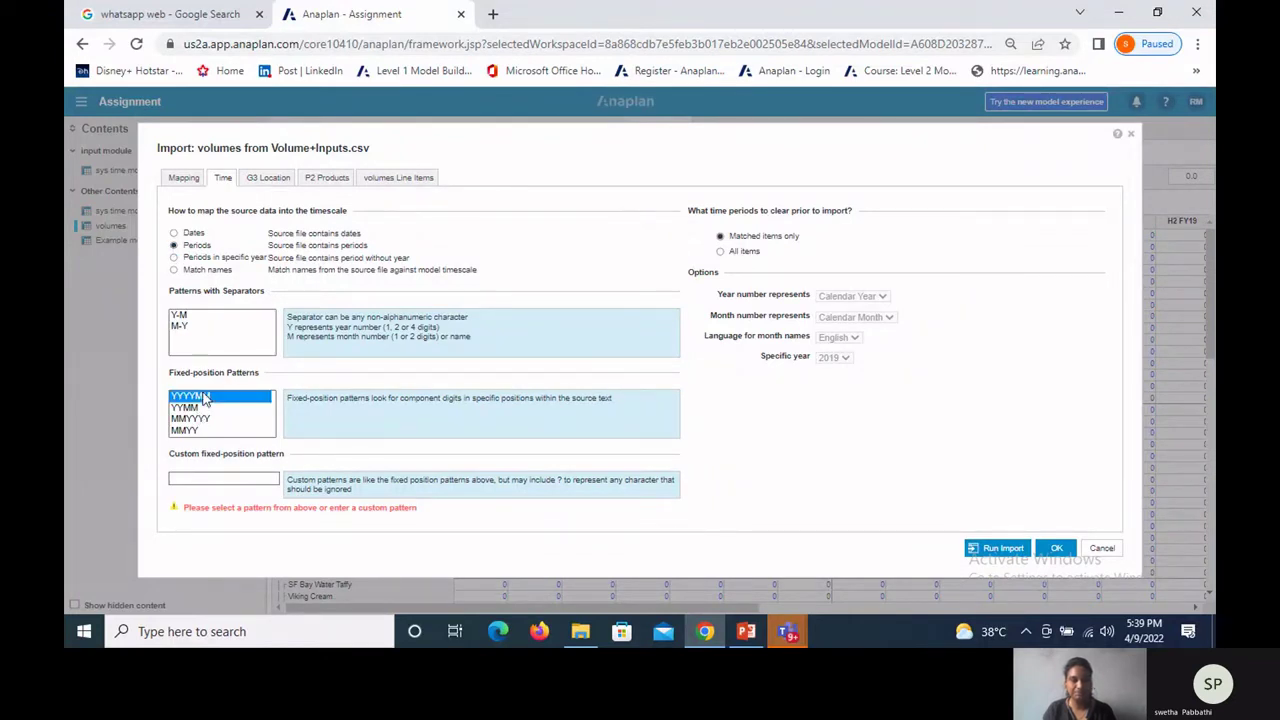
Step: Review how the source codes match the target items for G3 Location and P2 Products
{"action": "left_click", "coordinate": [258, 181]}
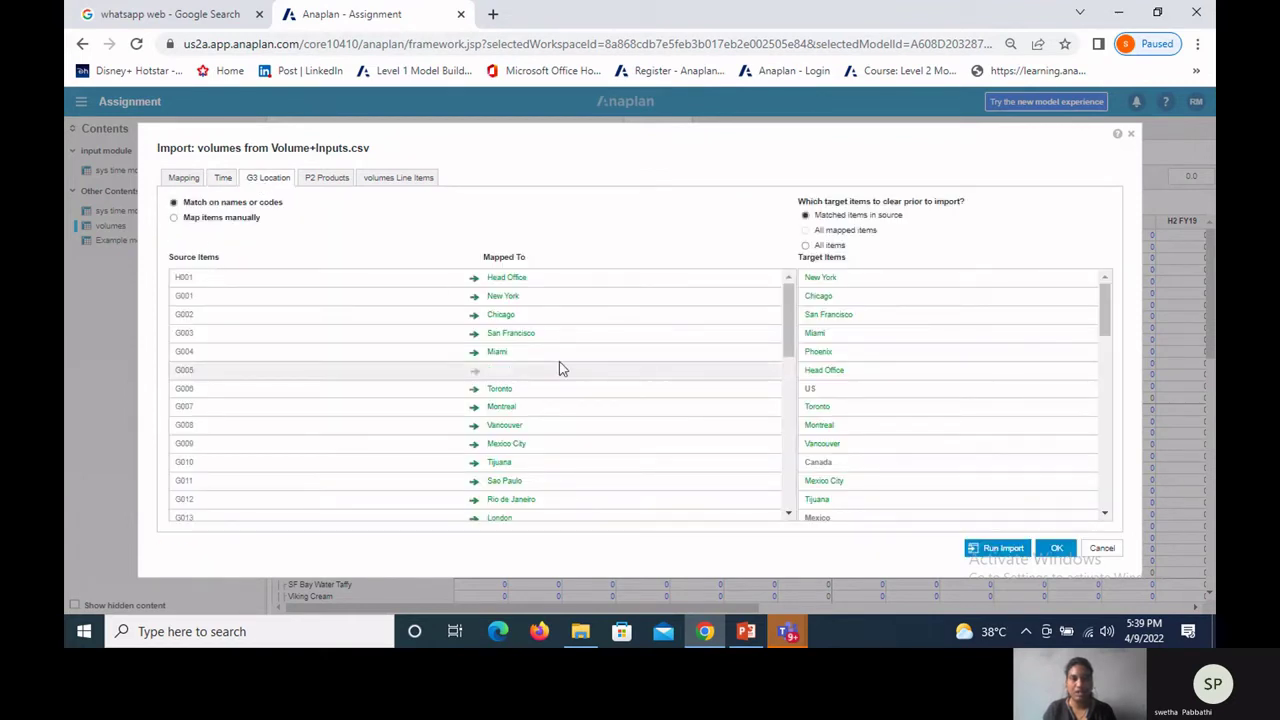
{"action": "scroll", "coordinate": [560, 363], "scroll_direction": "down", "scroll_amount": 15}
{"action": "scroll", "coordinate": [560, 363], "scroll_direction": "up", "scroll_amount": 10}
{"action": "scroll", "coordinate": [560, 363], "scroll_direction": "up", "scroll_amount": 3}
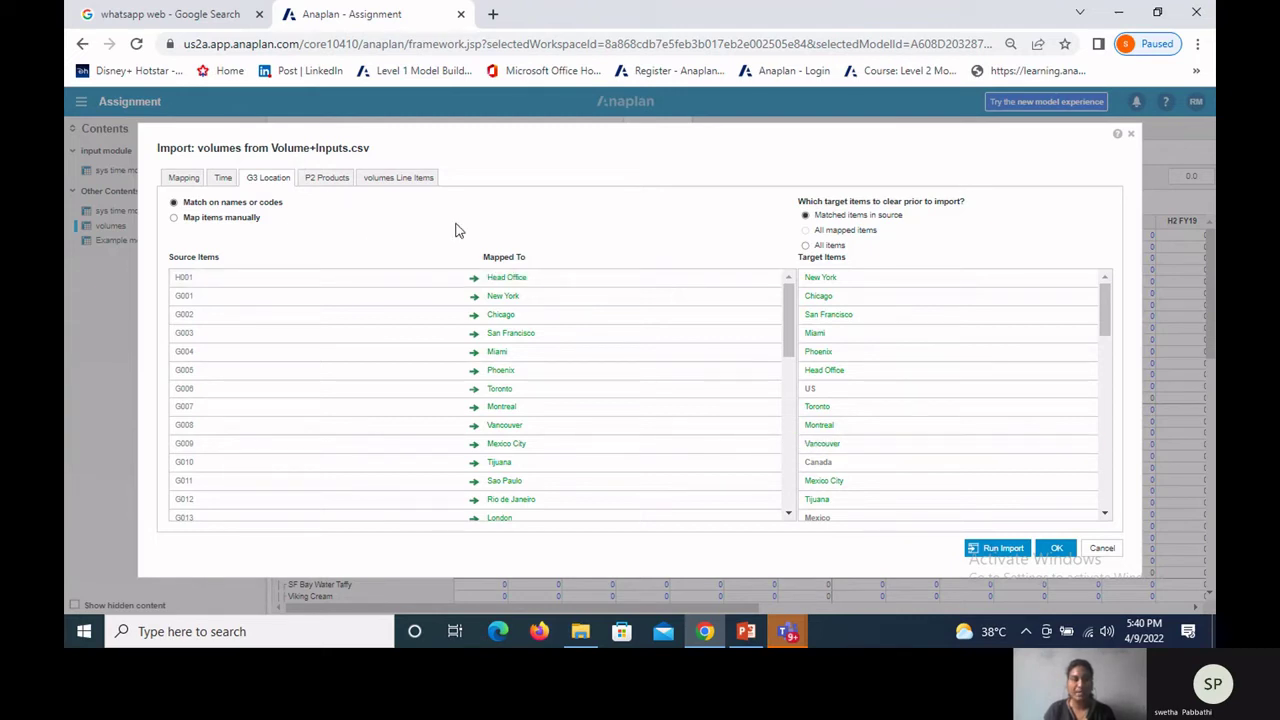
{"action": "left_click", "coordinate": [330, 180]}
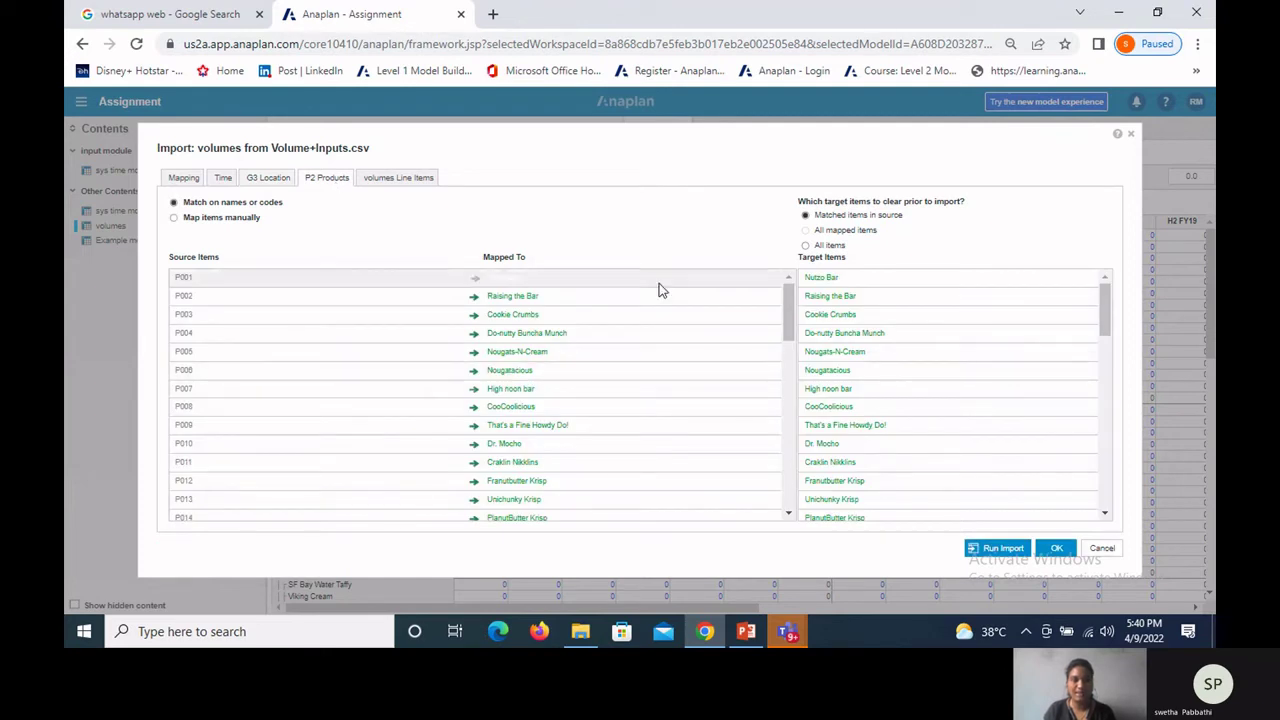
{"action": "left_click_drag", "start_coordinate": [520, 333], "coordinate": [588, 366]}
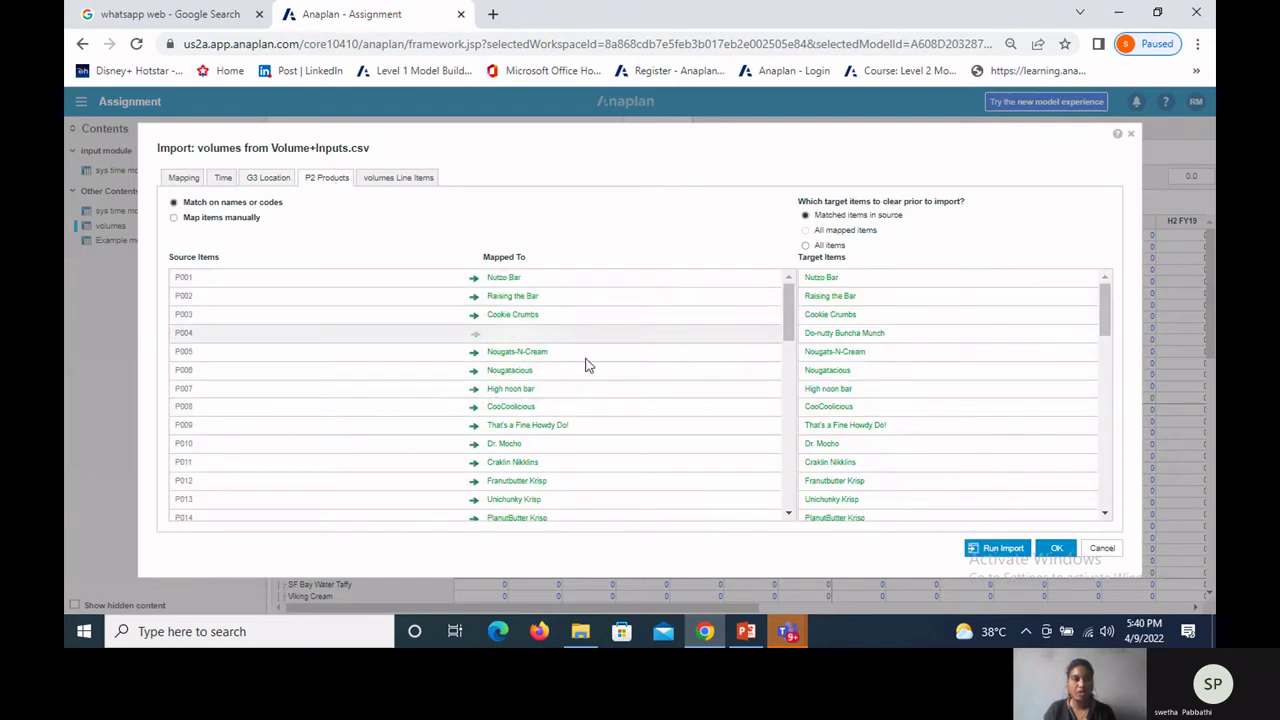
Step: Set volumes as the fixed target line item, run the import and dismiss its result summary
{"action": "left_click", "coordinate": [397, 178]}
{"action": "left_click", "coordinate": [466, 211]}
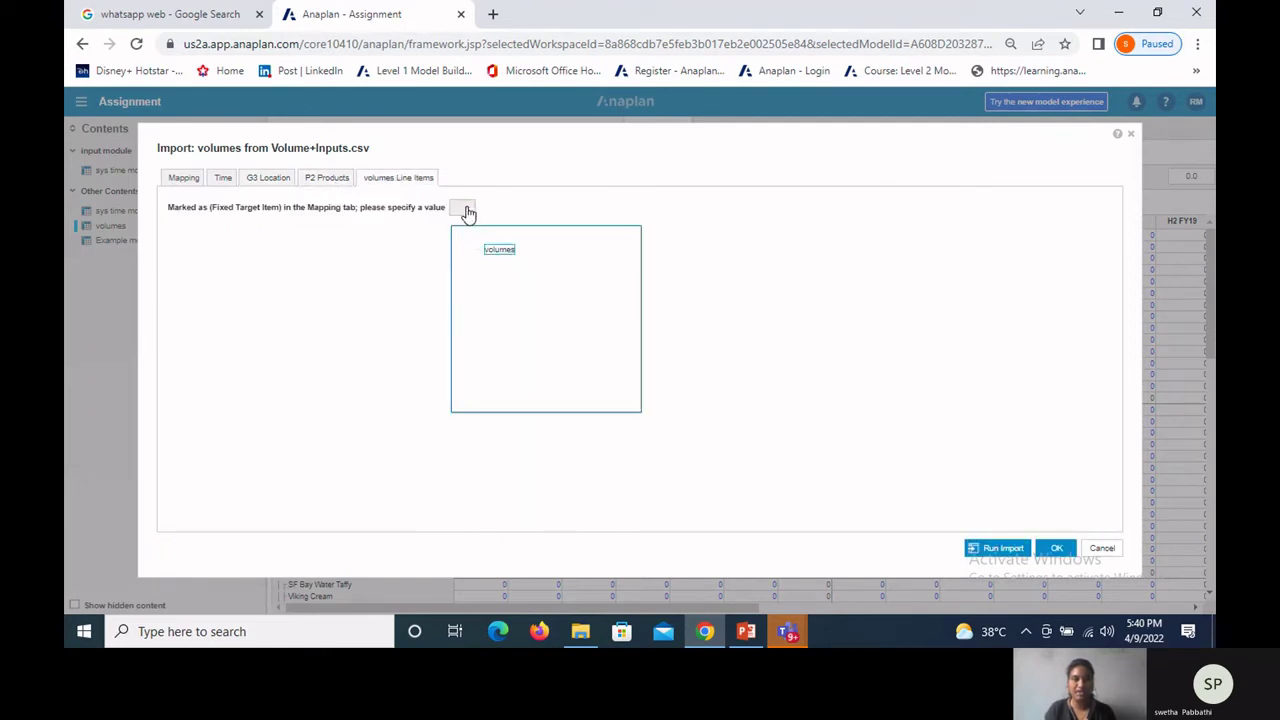
{"action": "left_click", "coordinate": [506, 251]}
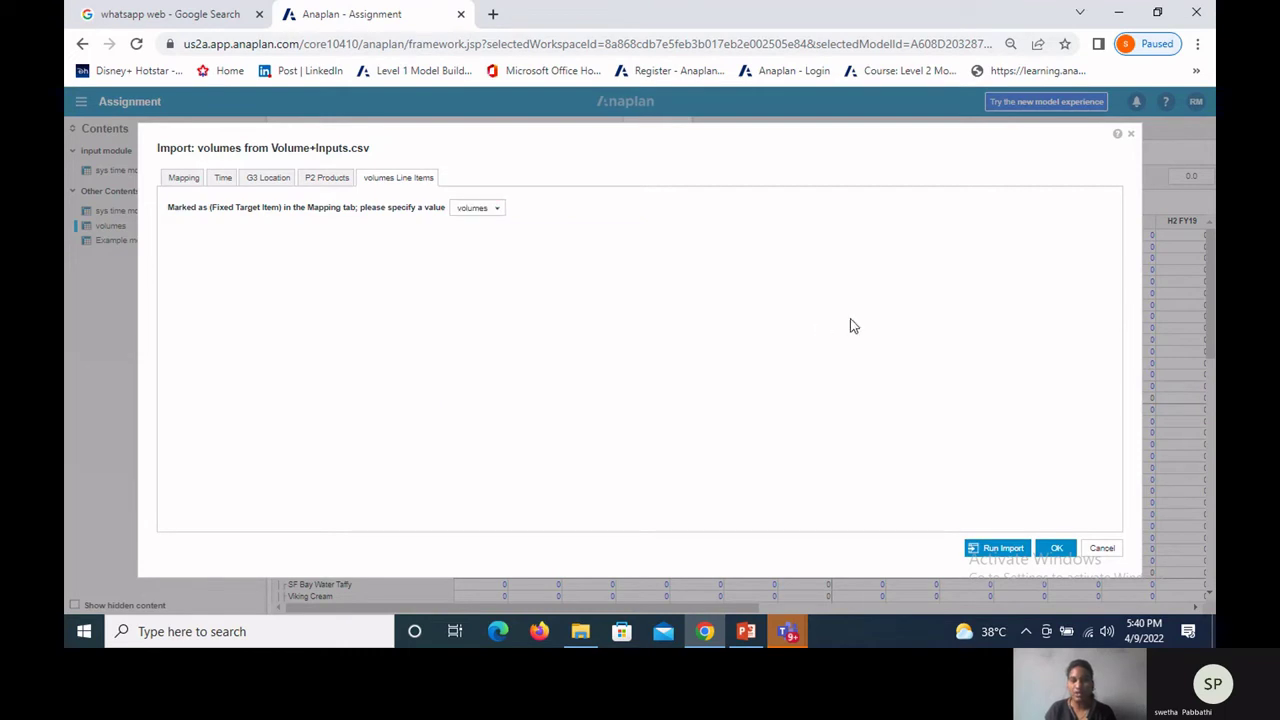
{"action": "left_click", "coordinate": [1000, 550]}
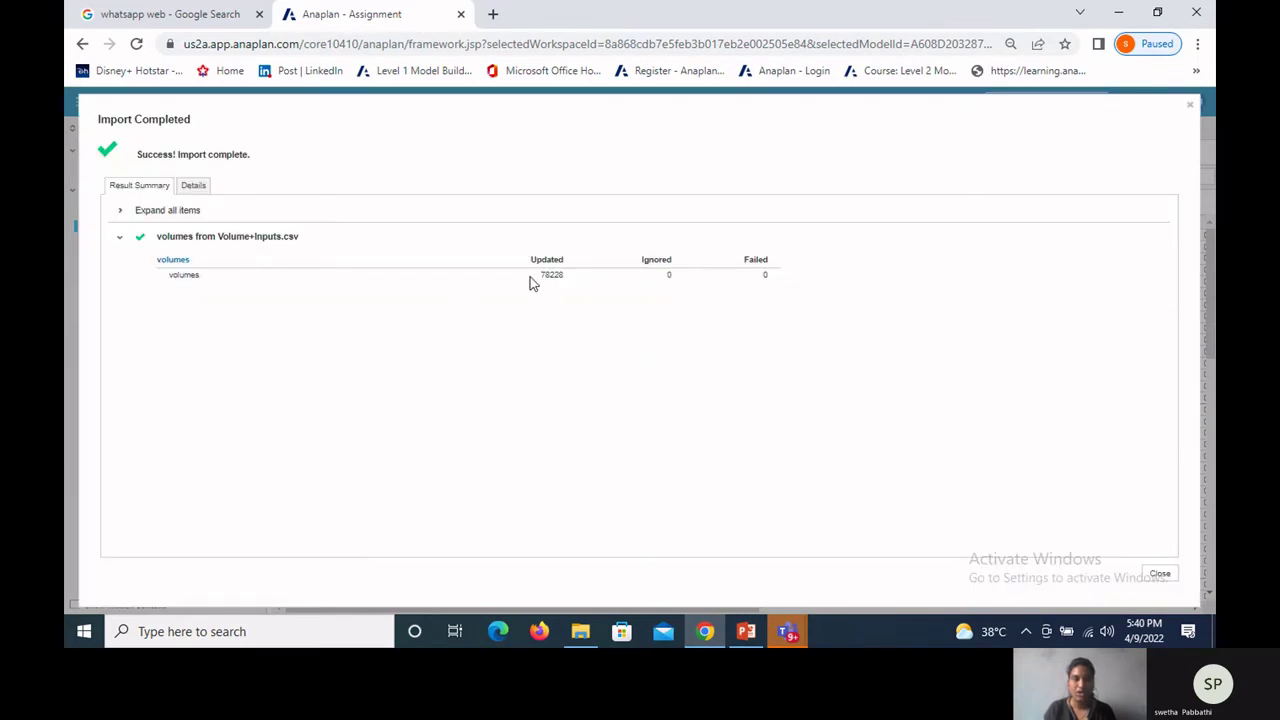
{"action": "left_click_drag", "start_coordinate": [530, 278], "coordinate": [566, 279]}
{"action": "left_click", "coordinate": [1160, 574]}
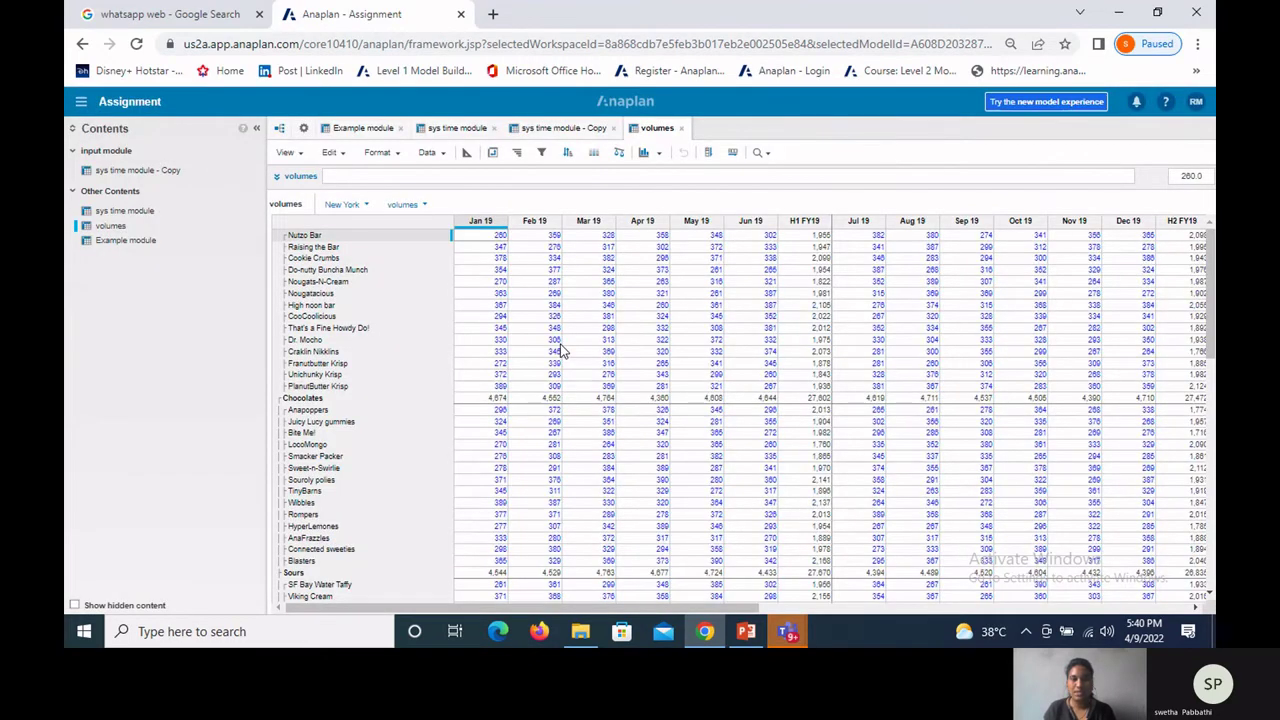
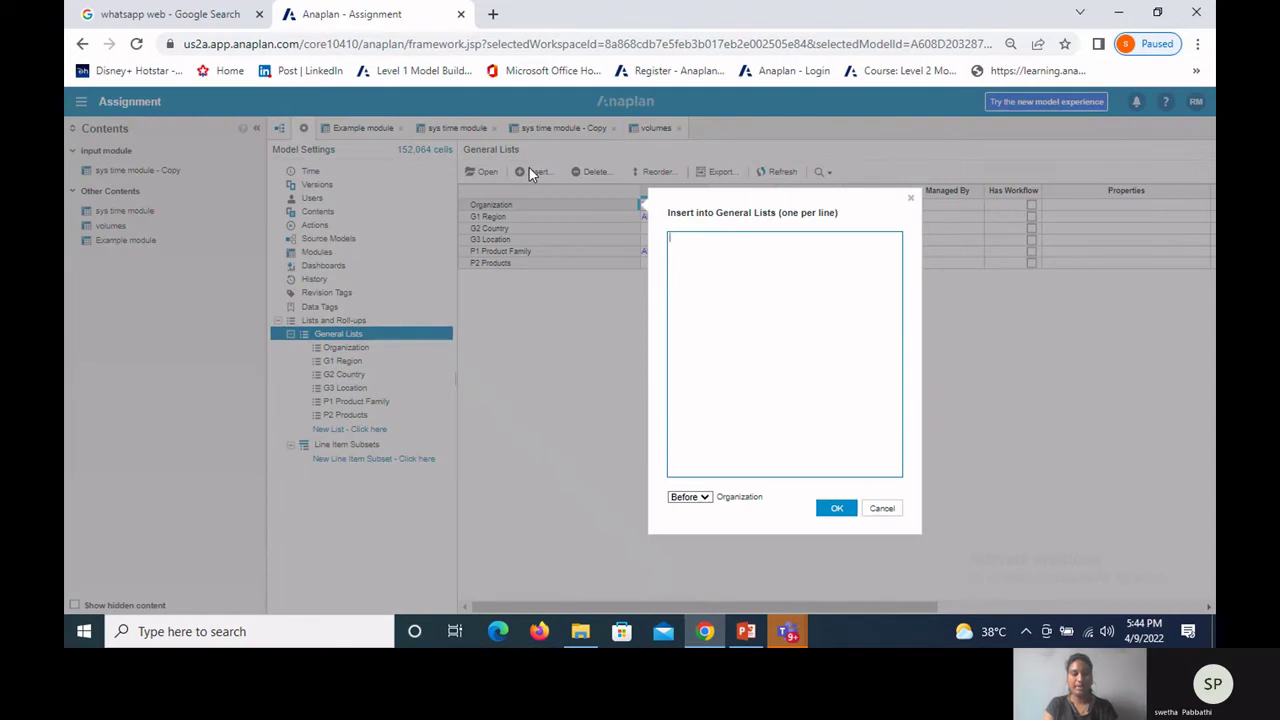
Step: Insert two lists named product and size at the end of the general lists
{"action": "key", "text": "Return"}
{"action": "type", "text": "size"}
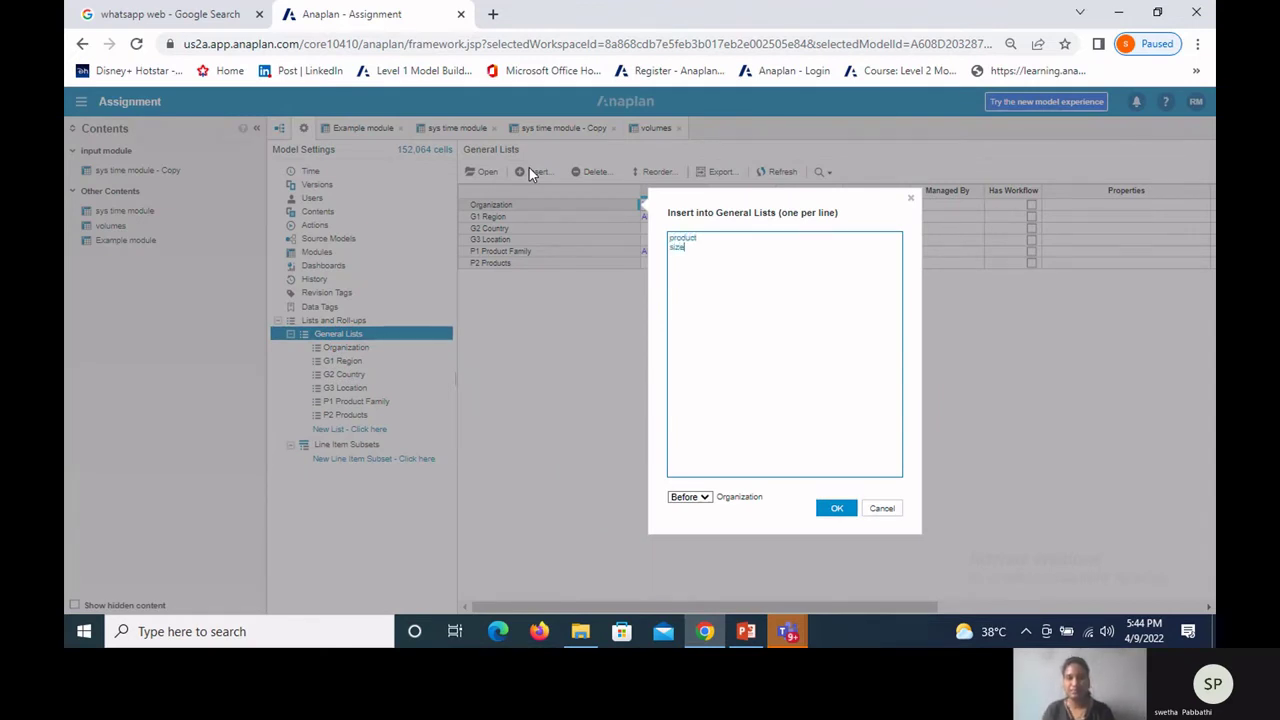
{"action": "left_click", "coordinate": [703, 498]}
{"action": "left_click", "coordinate": [692, 545]}
{"action": "left_click", "coordinate": [830, 507]}
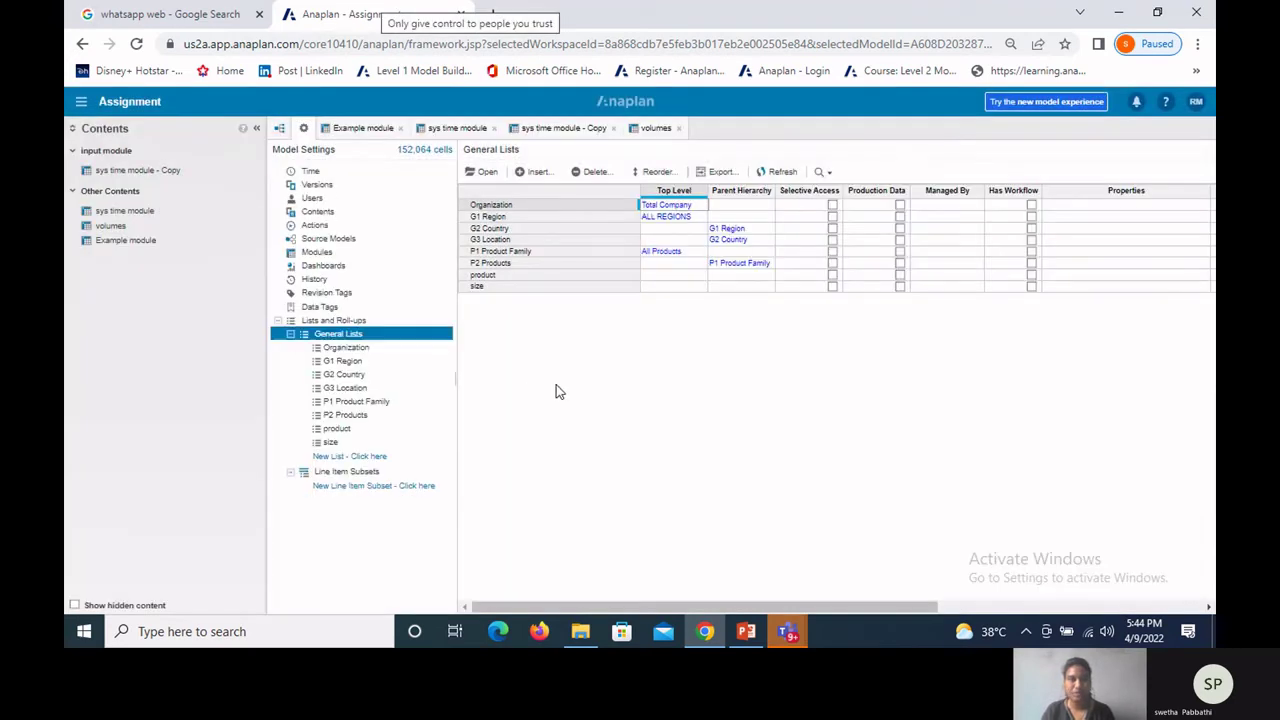
Step: Set the top level to All products for the product list and All sizes for the size list
{"action": "left_click", "coordinate": [652, 277]}
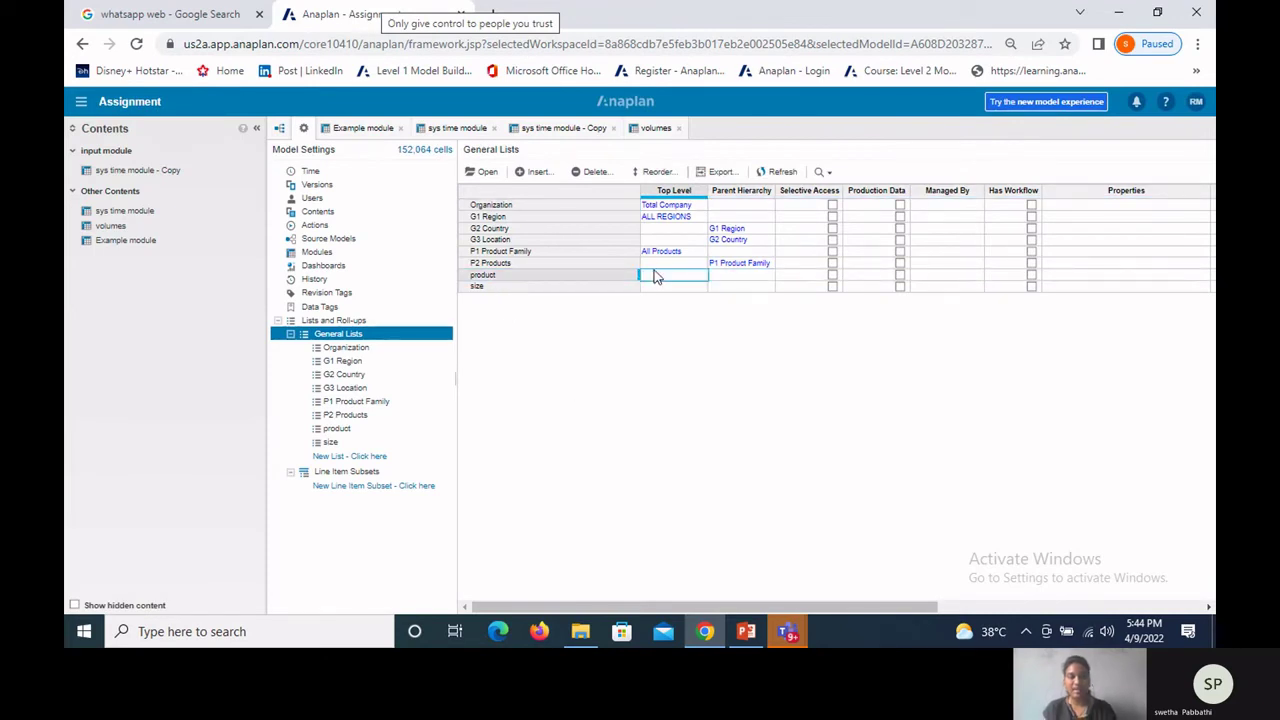
{"action": "type", "text": "All products"}
{"action": "key", "text": "Return"}
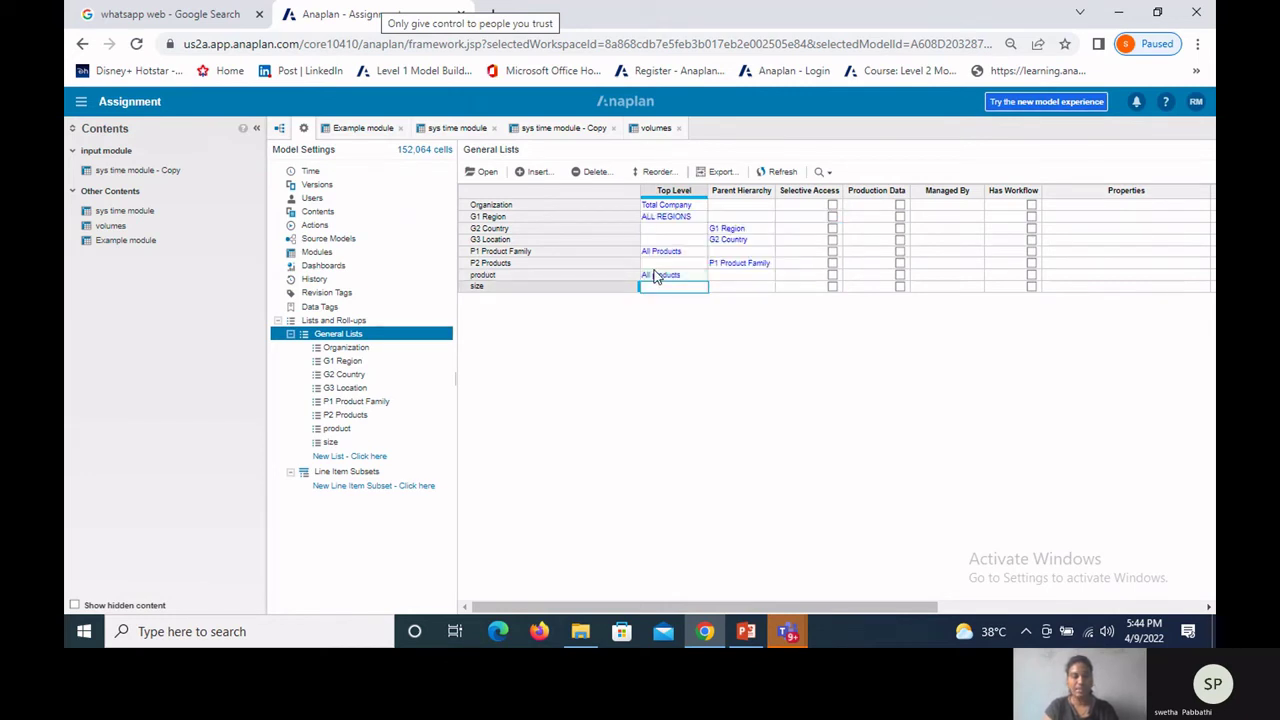
{"action": "type", "text": "A"}
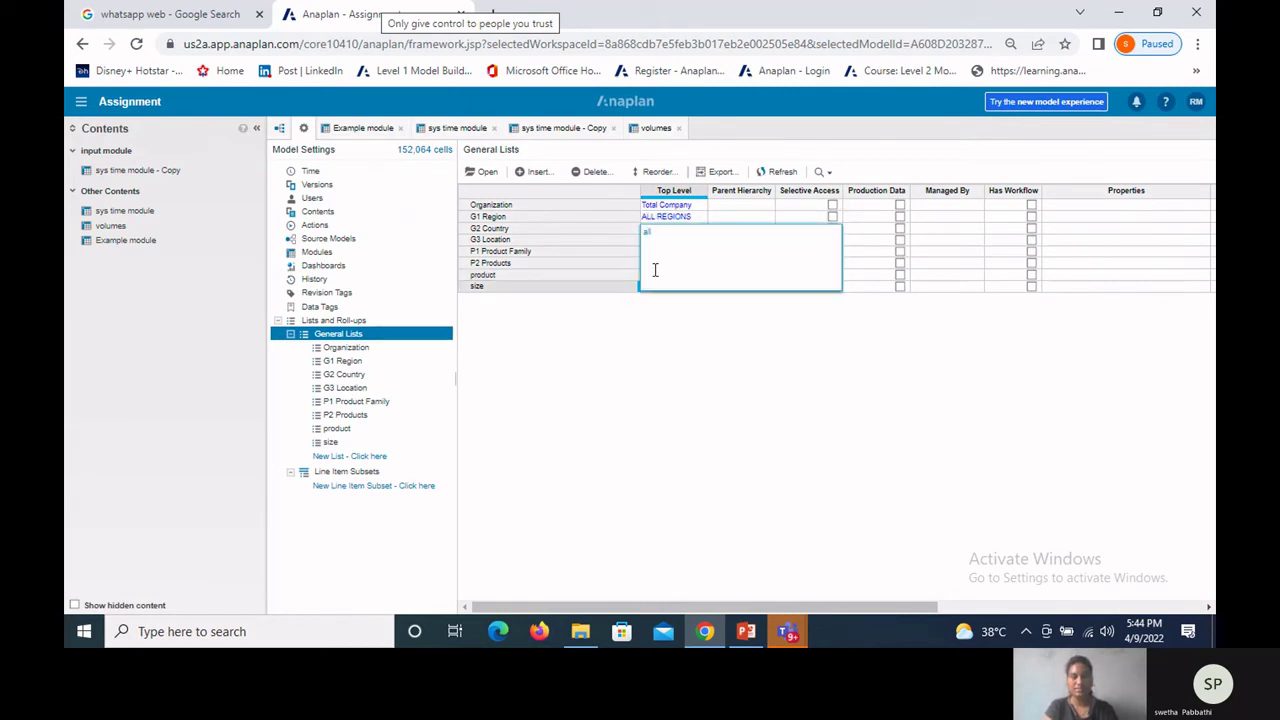
{"action": "type", "text": "ll sizes"}
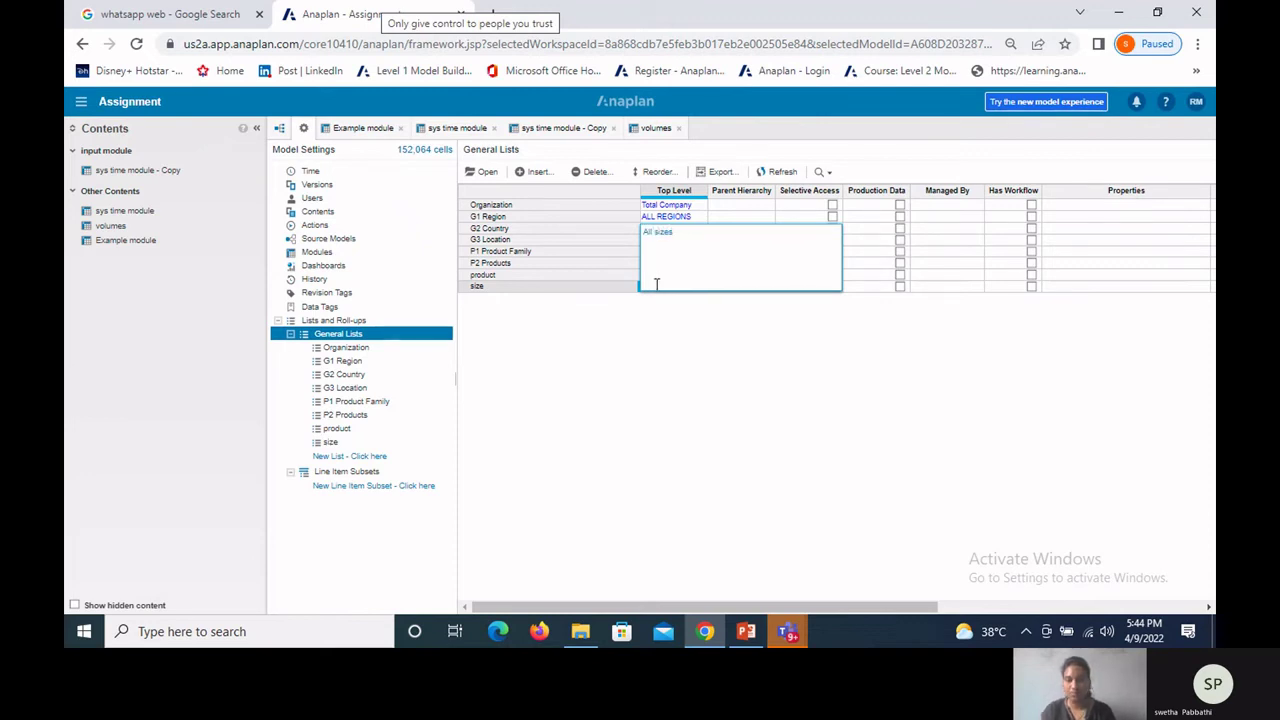
{"action": "key", "text": "Return"}
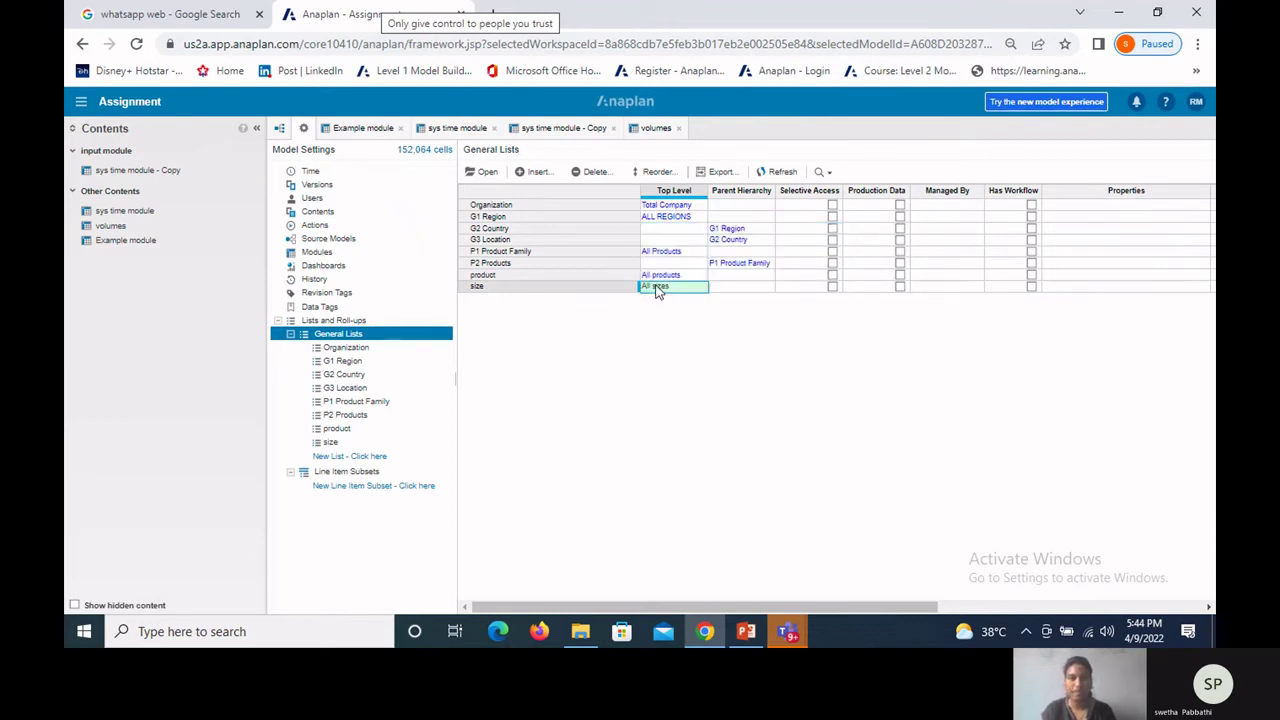
Step: Open the product list and insert the items product 1, product 2, product 3 and product 4
{"action": "left_click", "coordinate": [496, 276]}
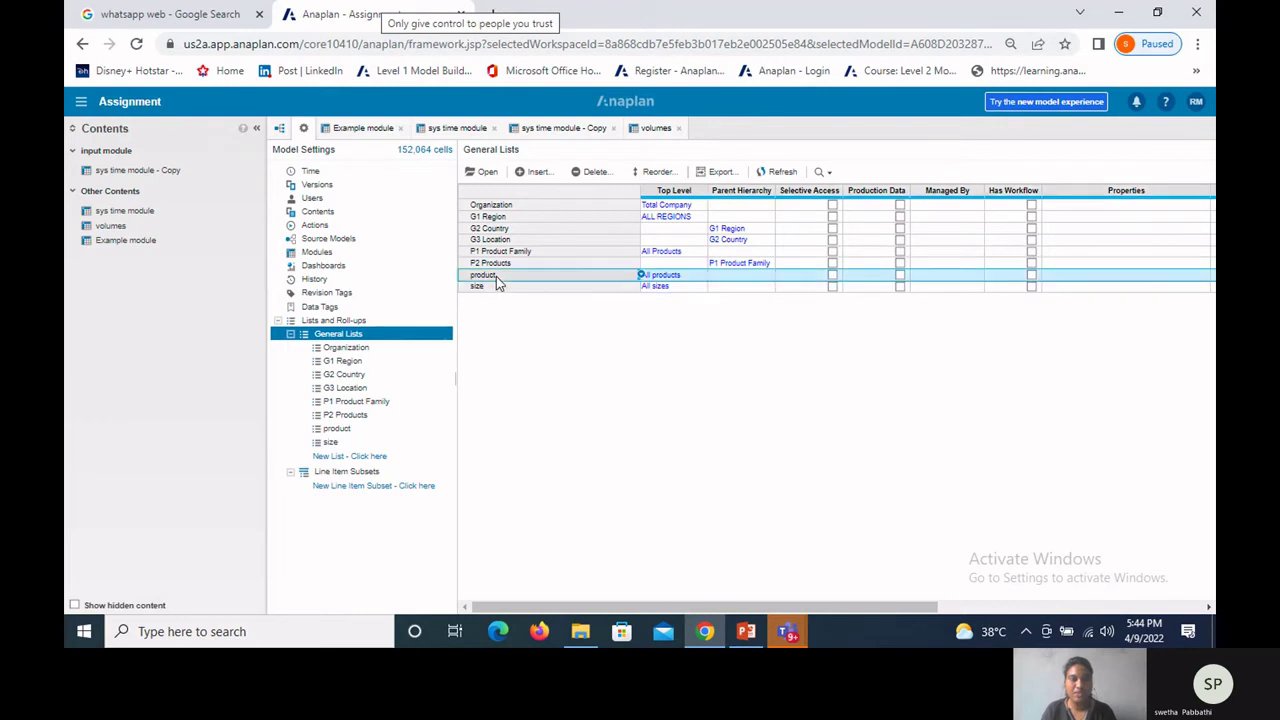
{"action": "left_click", "coordinate": [485, 173]}
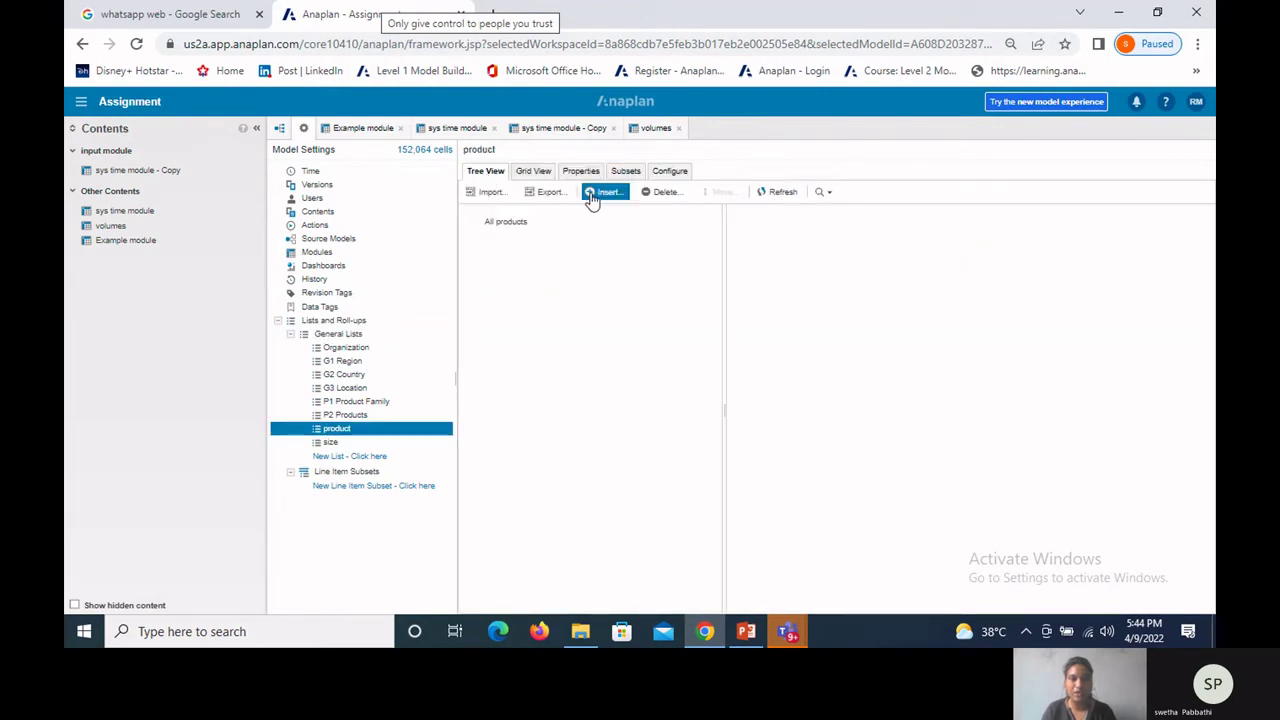
{"action": "left_click", "coordinate": [593, 194]}
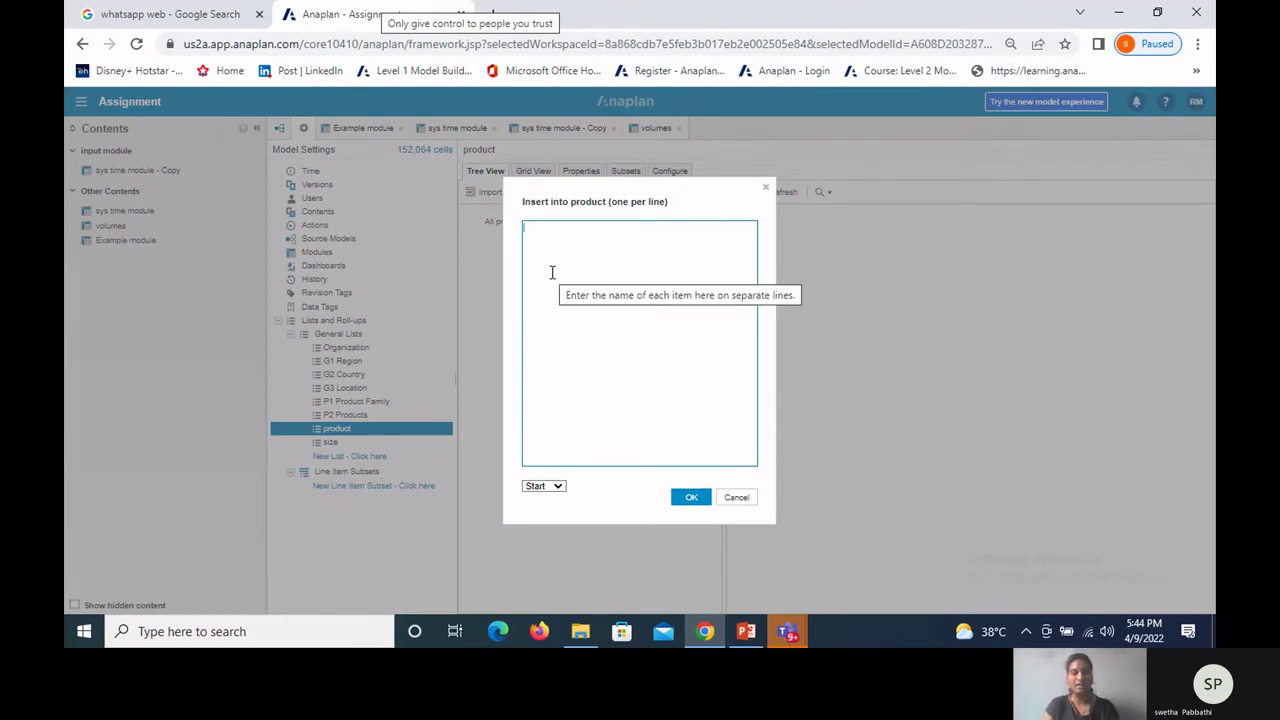
{"action": "type", "text": "product 4"}
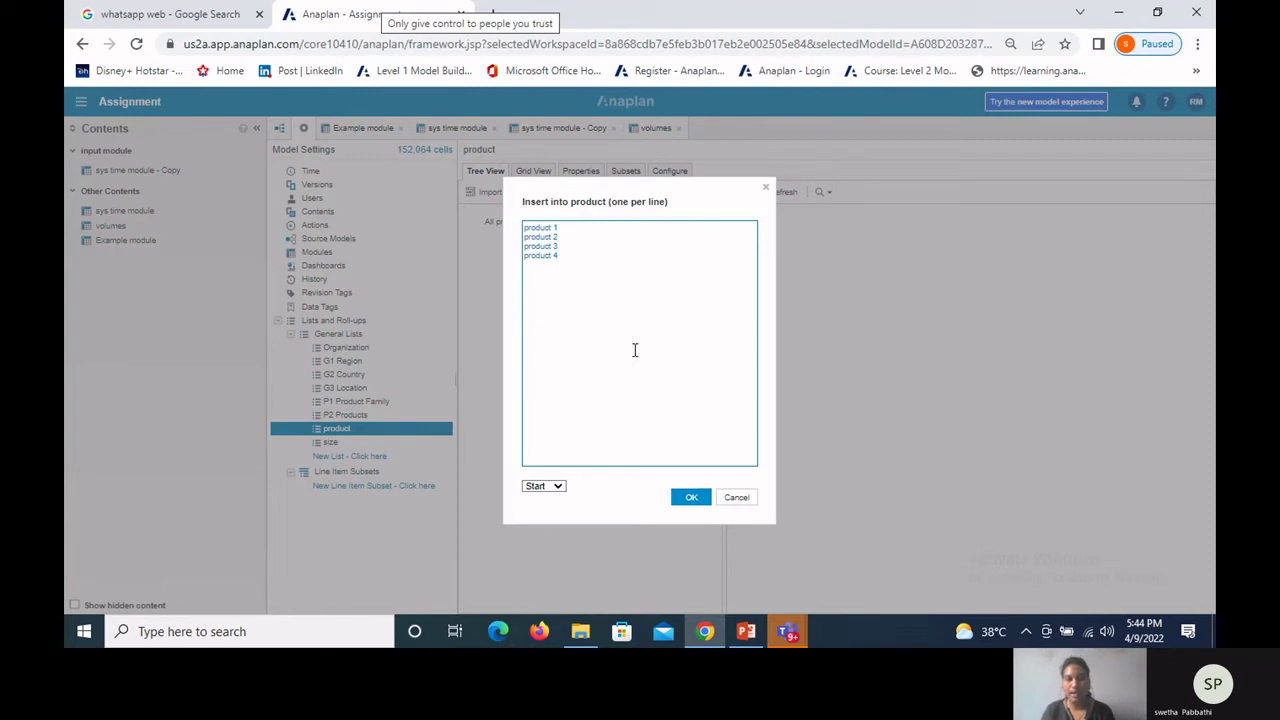
{"action": "left_click", "coordinate": [692, 500]}
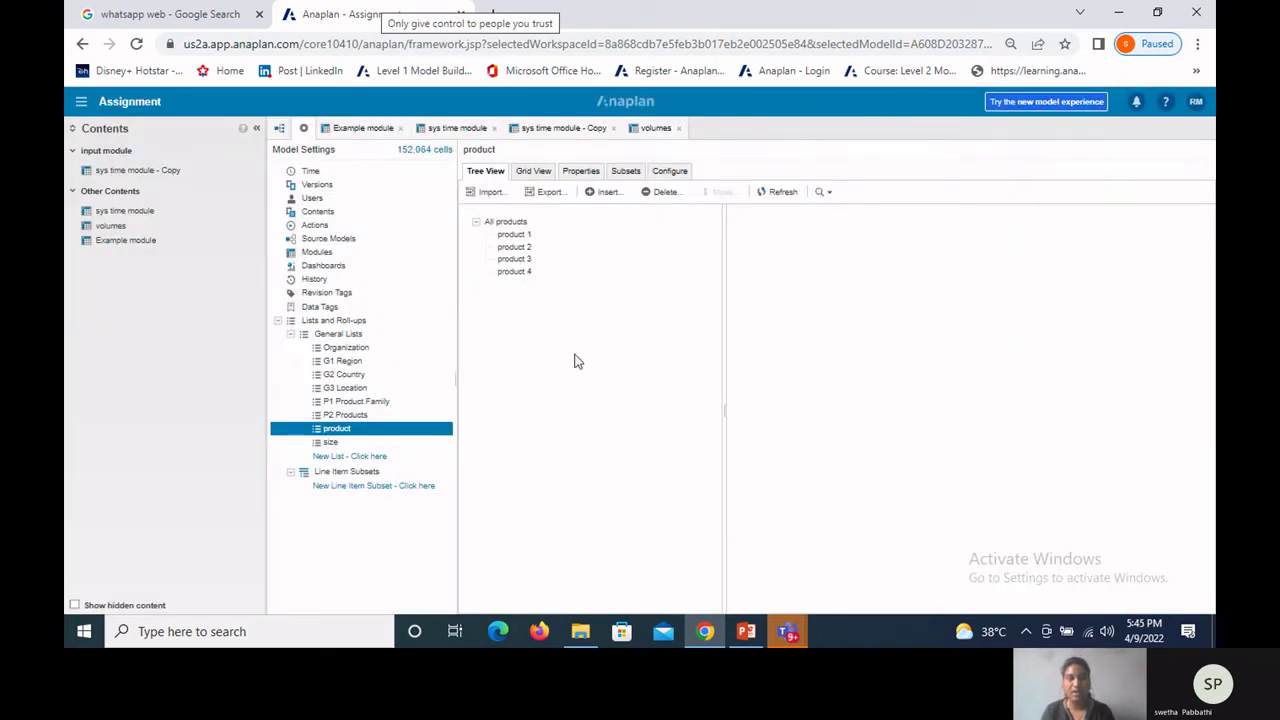
Step: Assign the codes p1, p2, p3 and p4 to product 1 through product 4, and return to the list's tree view
{"action": "left_click", "coordinate": [532, 172]}
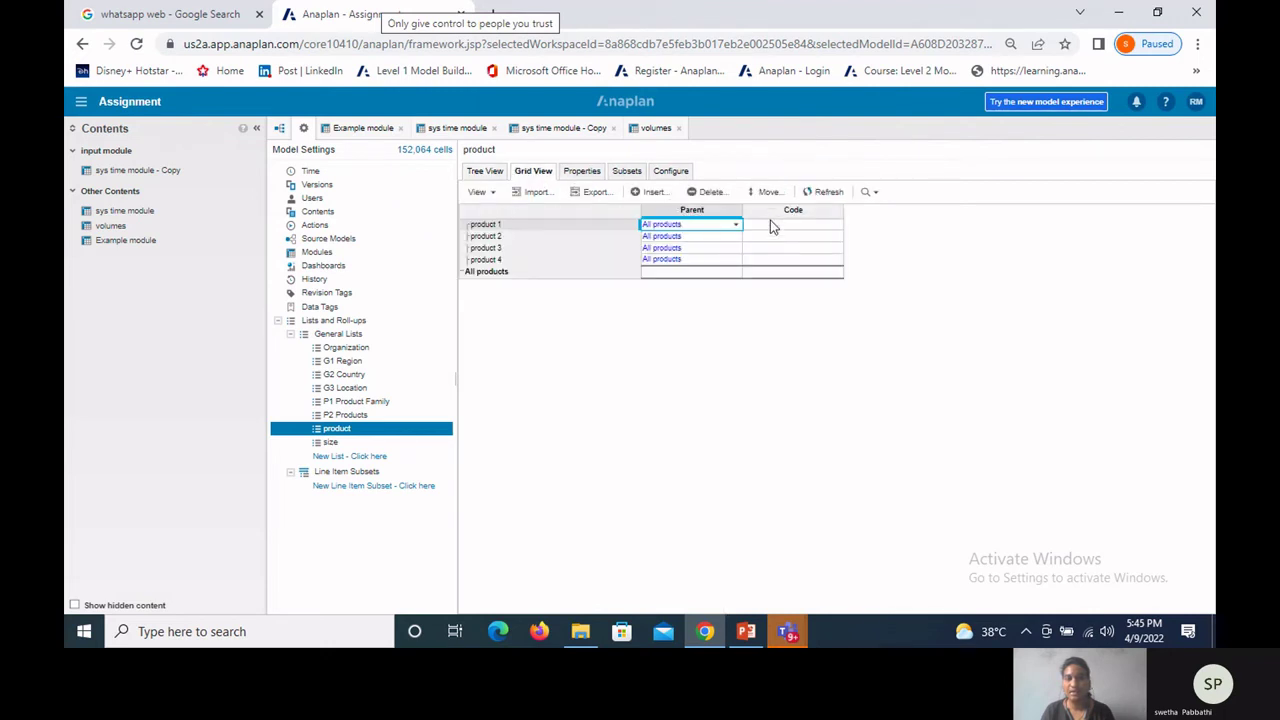
{"action": "left_click", "coordinate": [770, 230]}
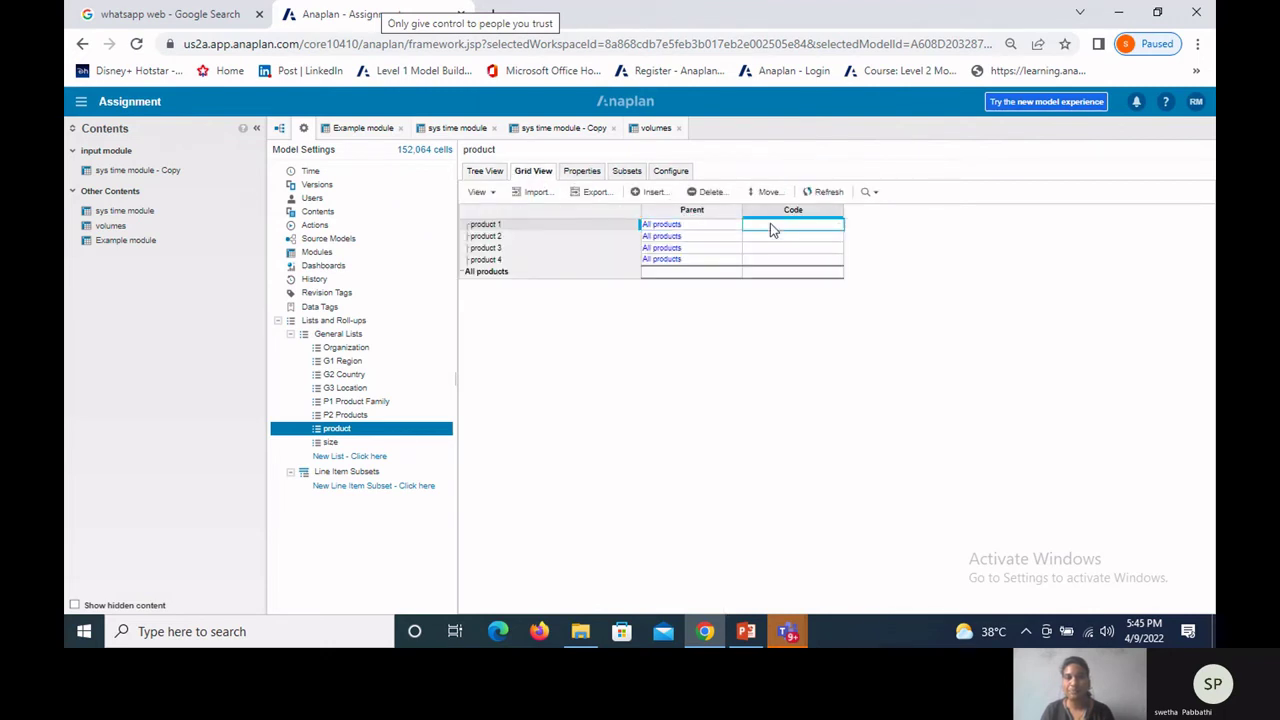
{"action": "type", "text": "p1"}
{"action": "key", "text": "Return"}
{"action": "type", "text": "p2"}
{"action": "key", "text": "Return"}
{"action": "type", "text": "p3"}
{"action": "key", "text": "Return"}
{"action": "type", "text": "p4"}
{"action": "key", "text": "Return"}
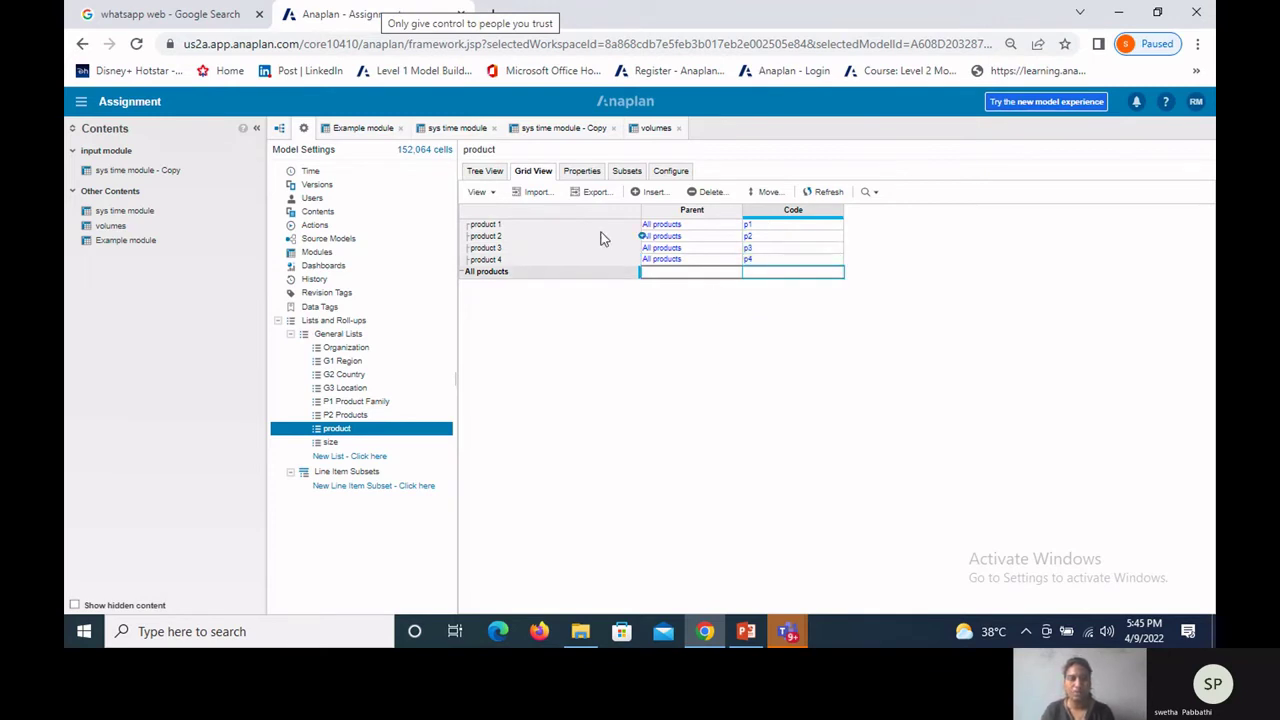
{"action": "left_click", "coordinate": [485, 171]}
{"action": "left_click", "coordinate": [516, 259]}
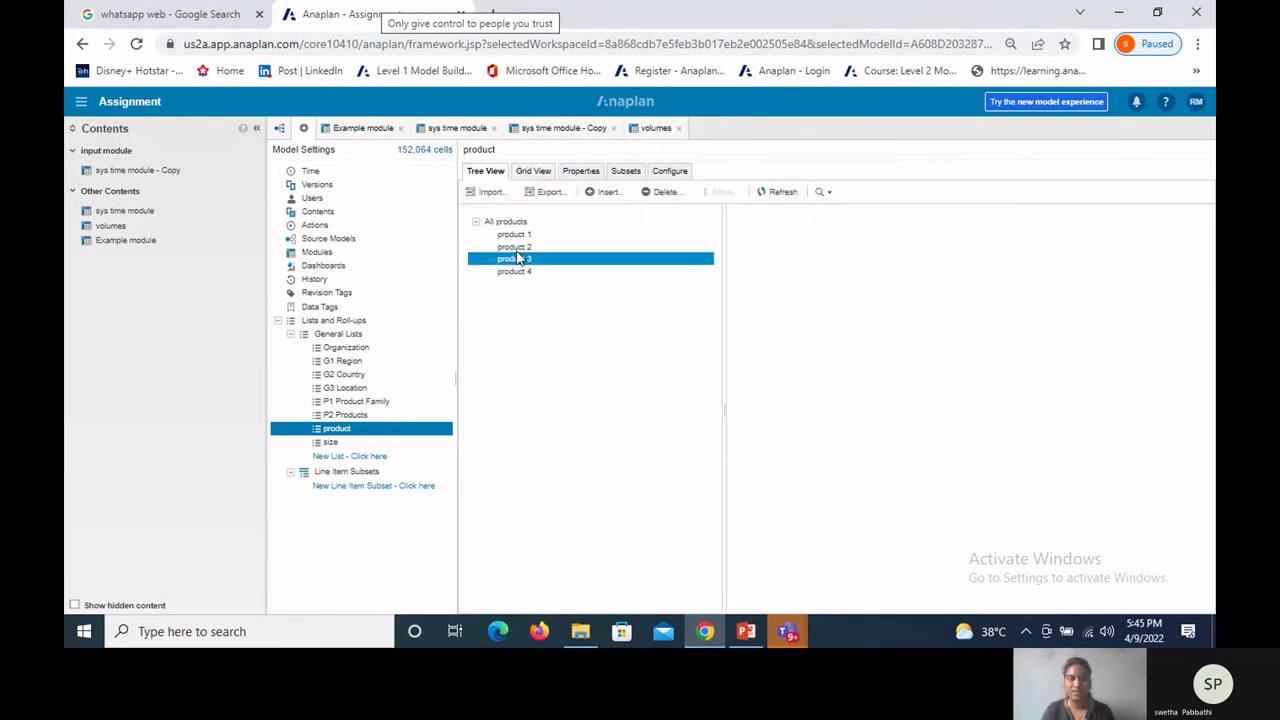
Step: Open the size list, insert the items size 1 and size 2, and check them against the sum function example slide
{"action": "left_click", "coordinate": [516, 235]}
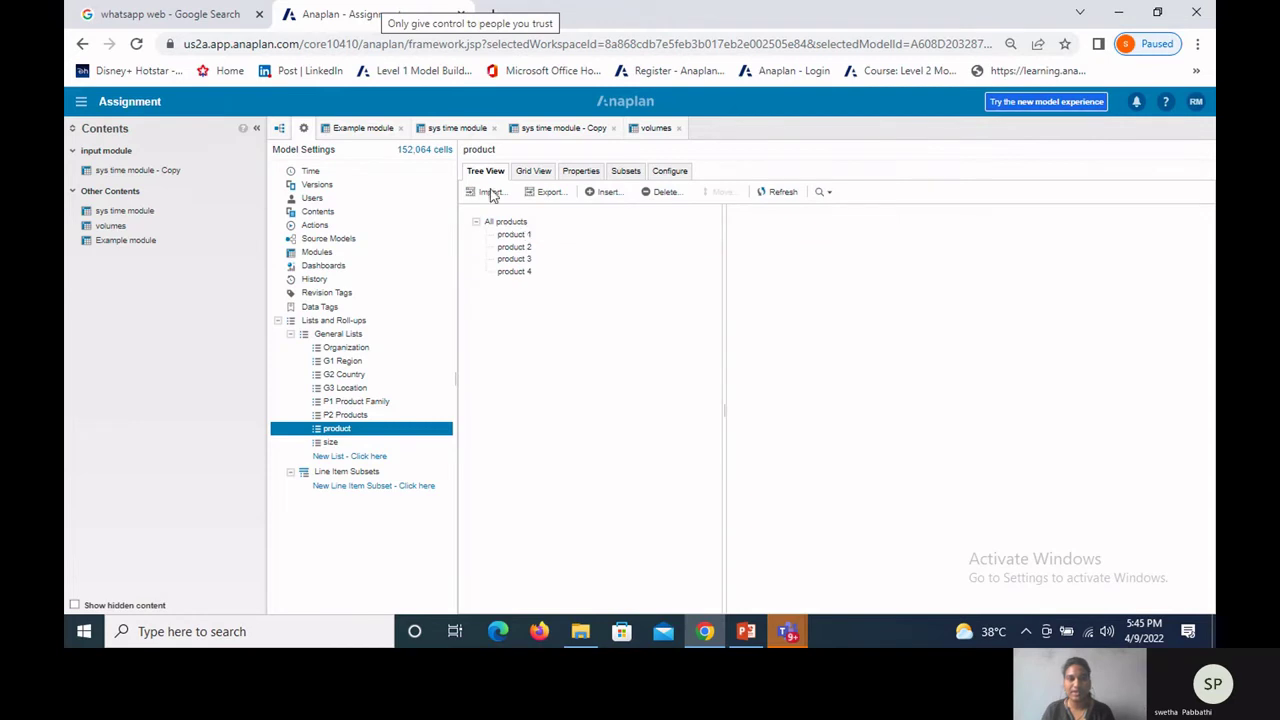
{"action": "left_click", "coordinate": [338, 442]}
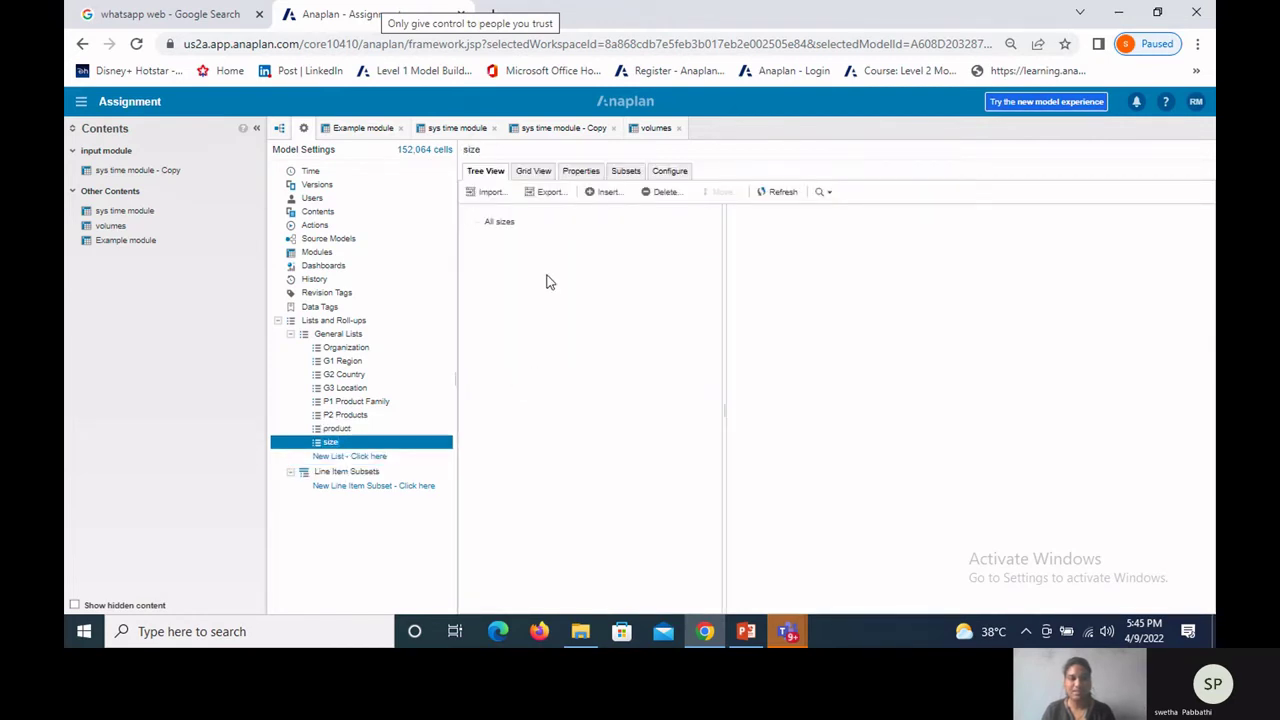
{"action": "left_click", "coordinate": [603, 192]}
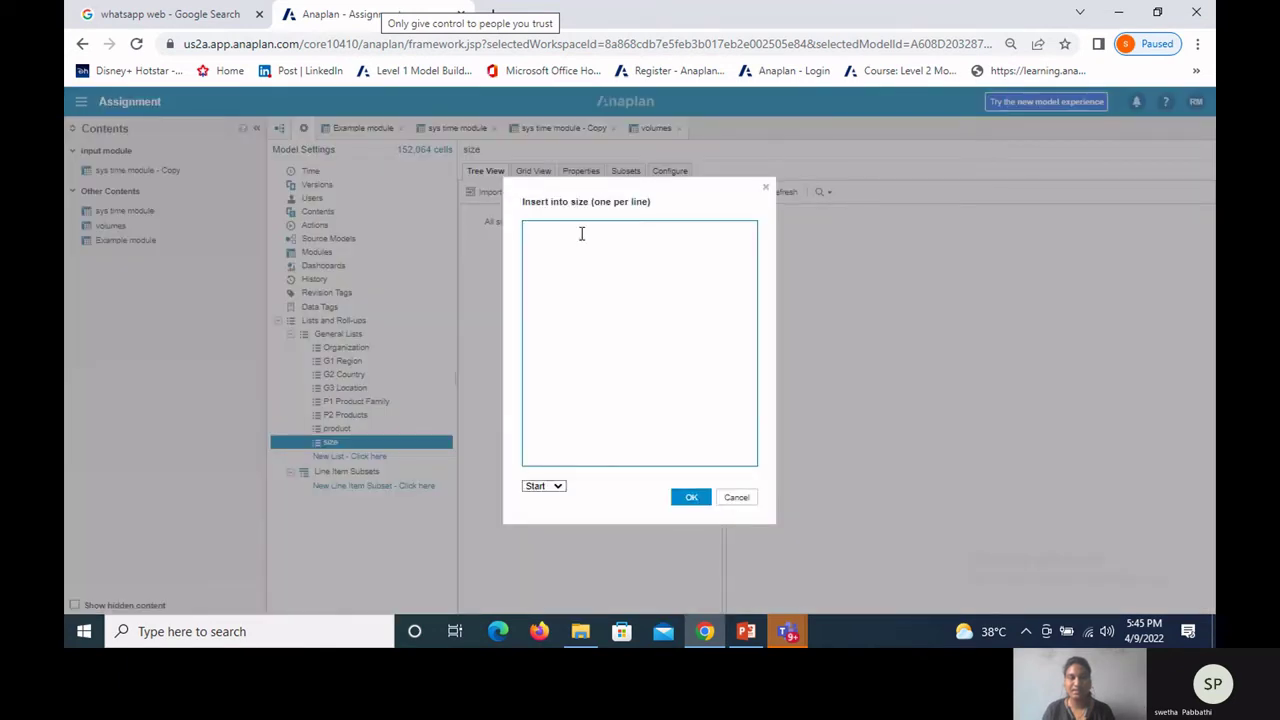
{"action": "type", "text": "sm"}
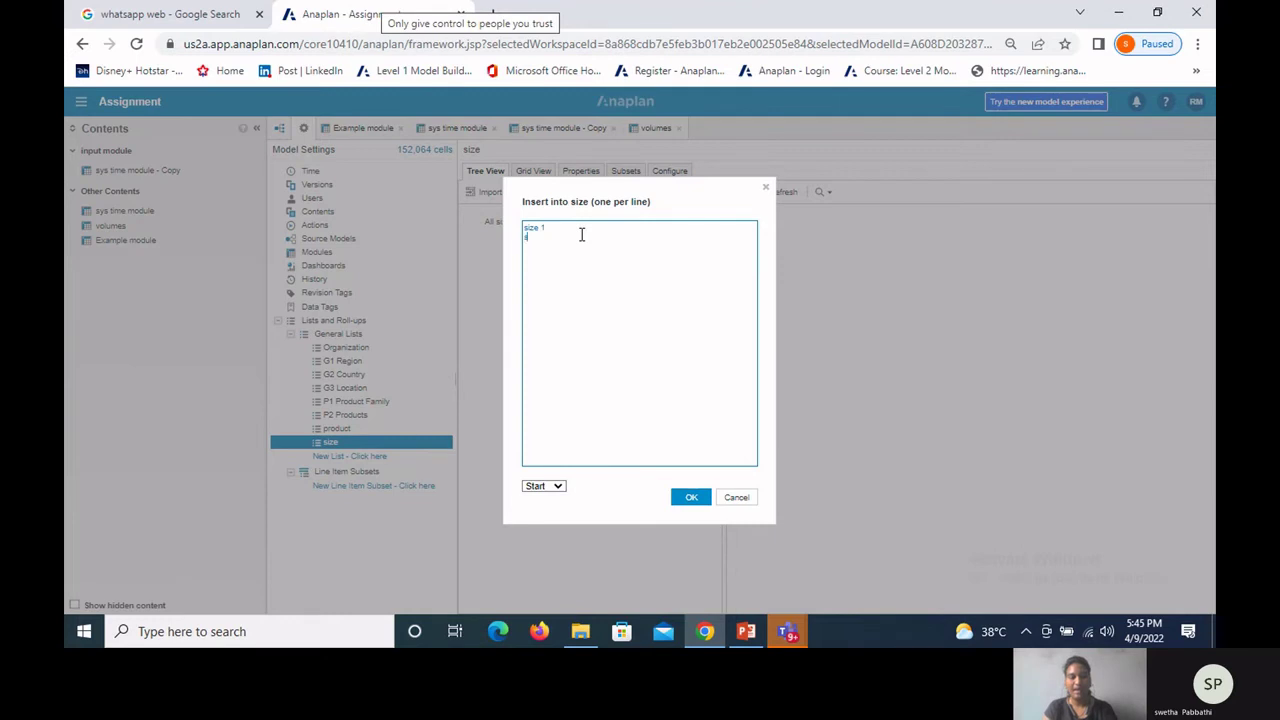
{"action": "type", "text": " 2"}
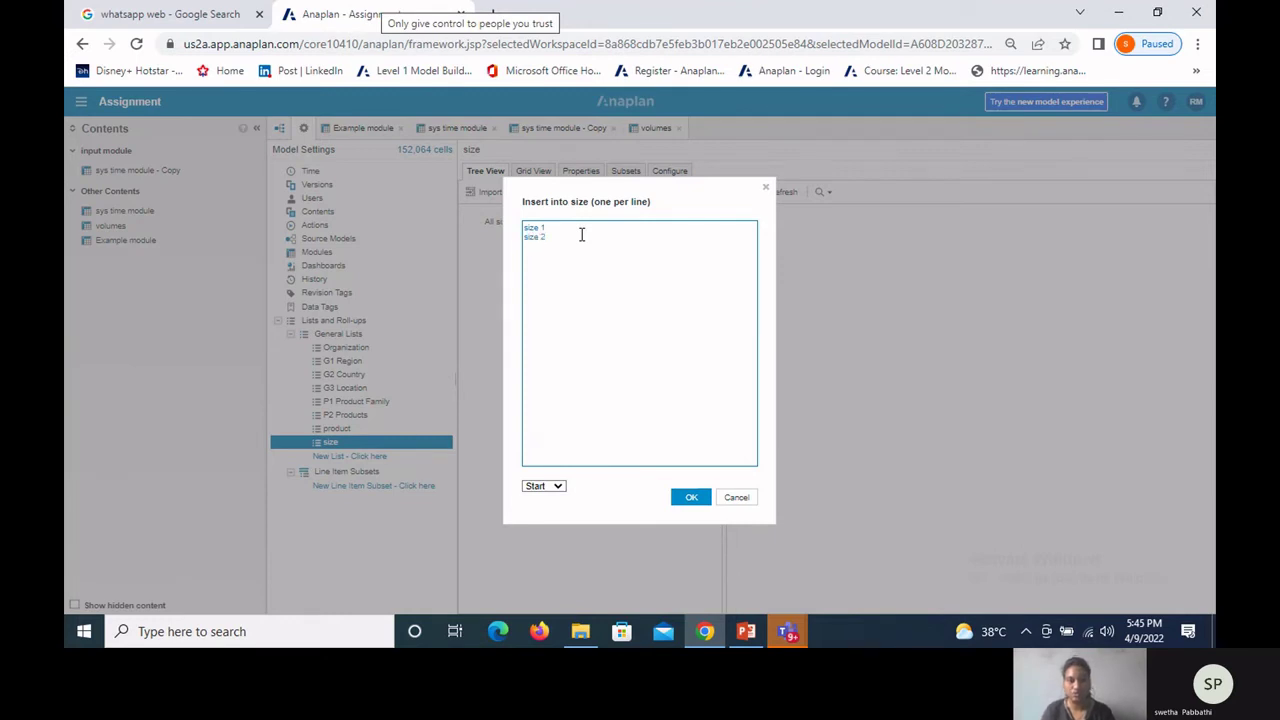
{"action": "left_click", "coordinate": [704, 501]}
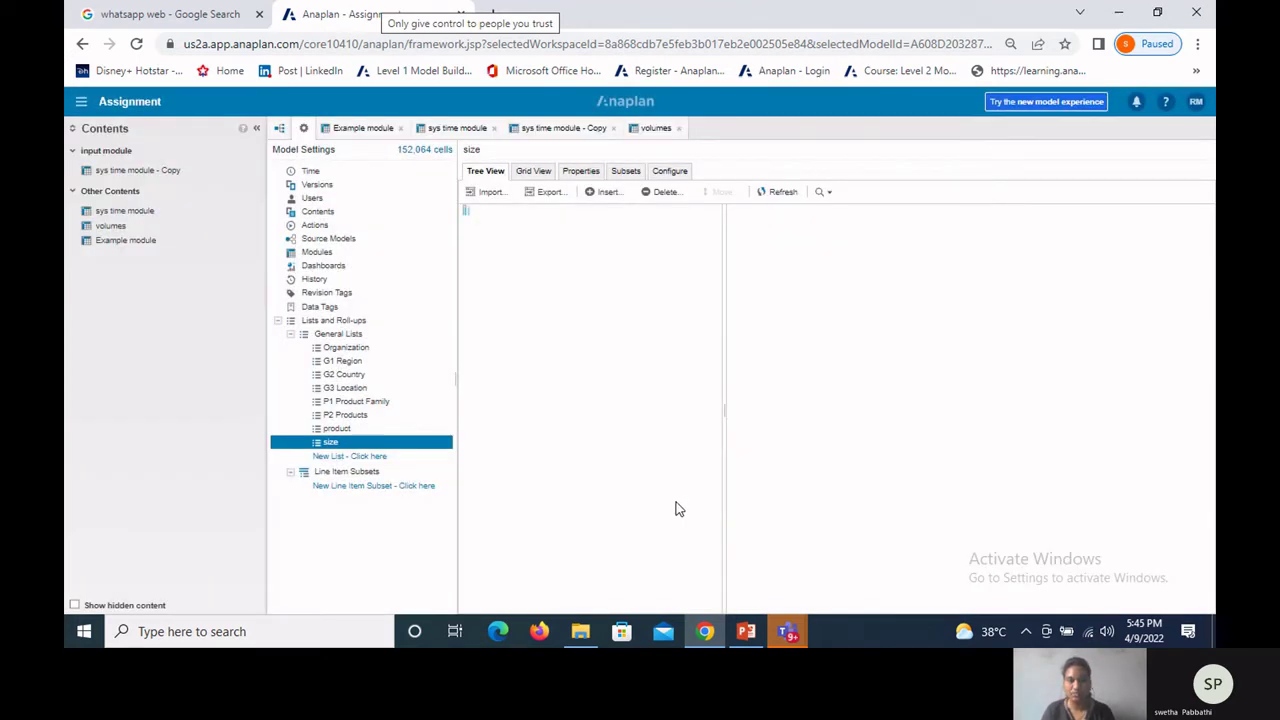
{"action": "left_click", "coordinate": [745, 634]}
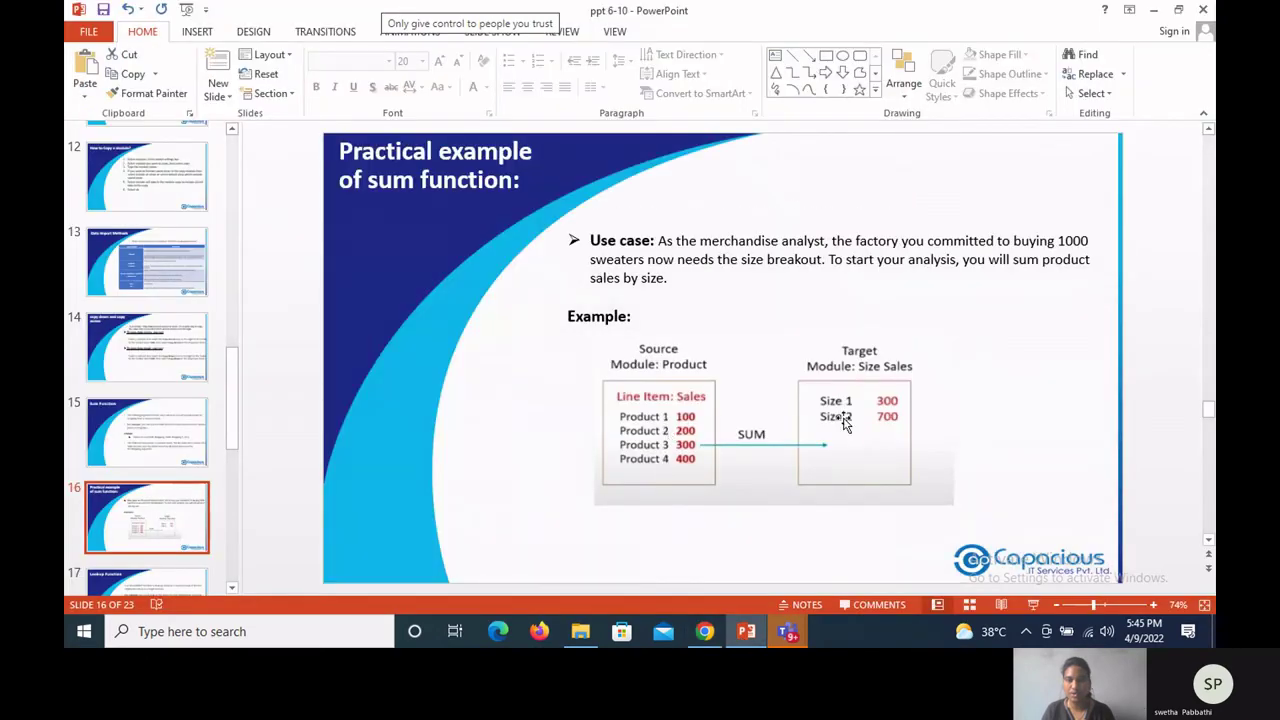
{"action": "left_click", "coordinate": [716, 627]}
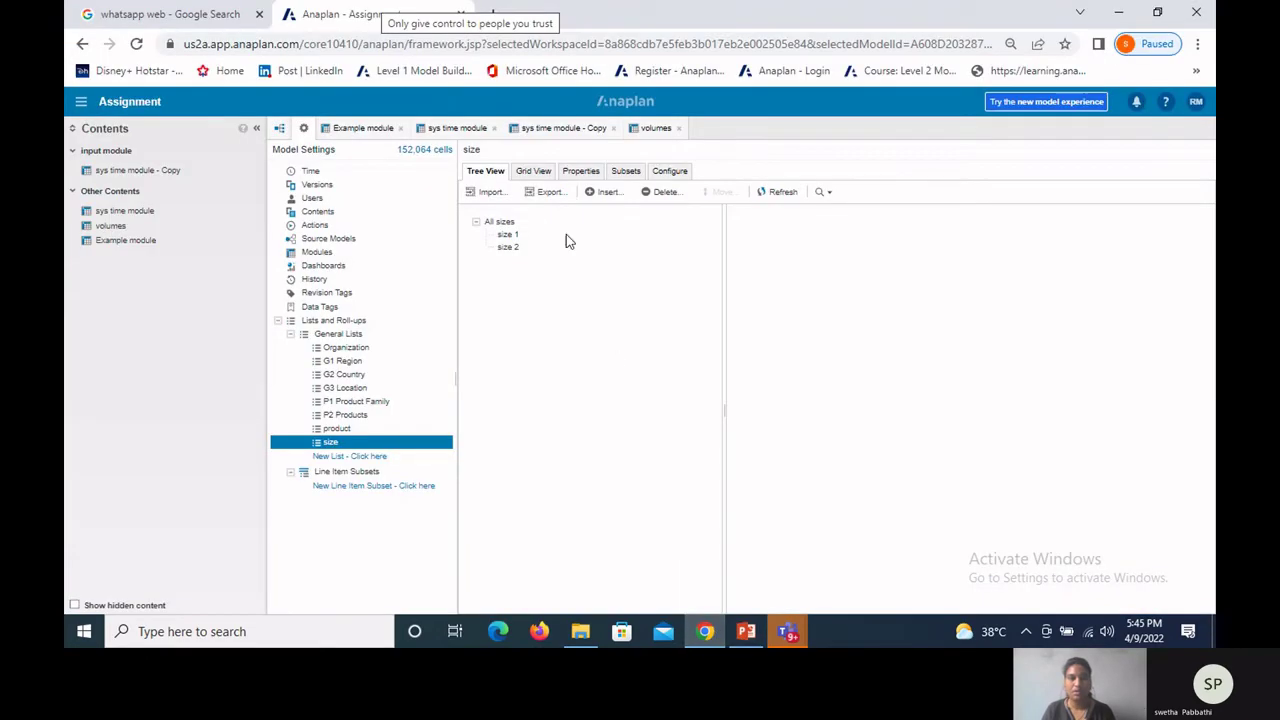
Step: Assign the codes s1 and s2 to size 1 and size 2, and return to the list's tree view
{"action": "left_click", "coordinate": [533, 171]}
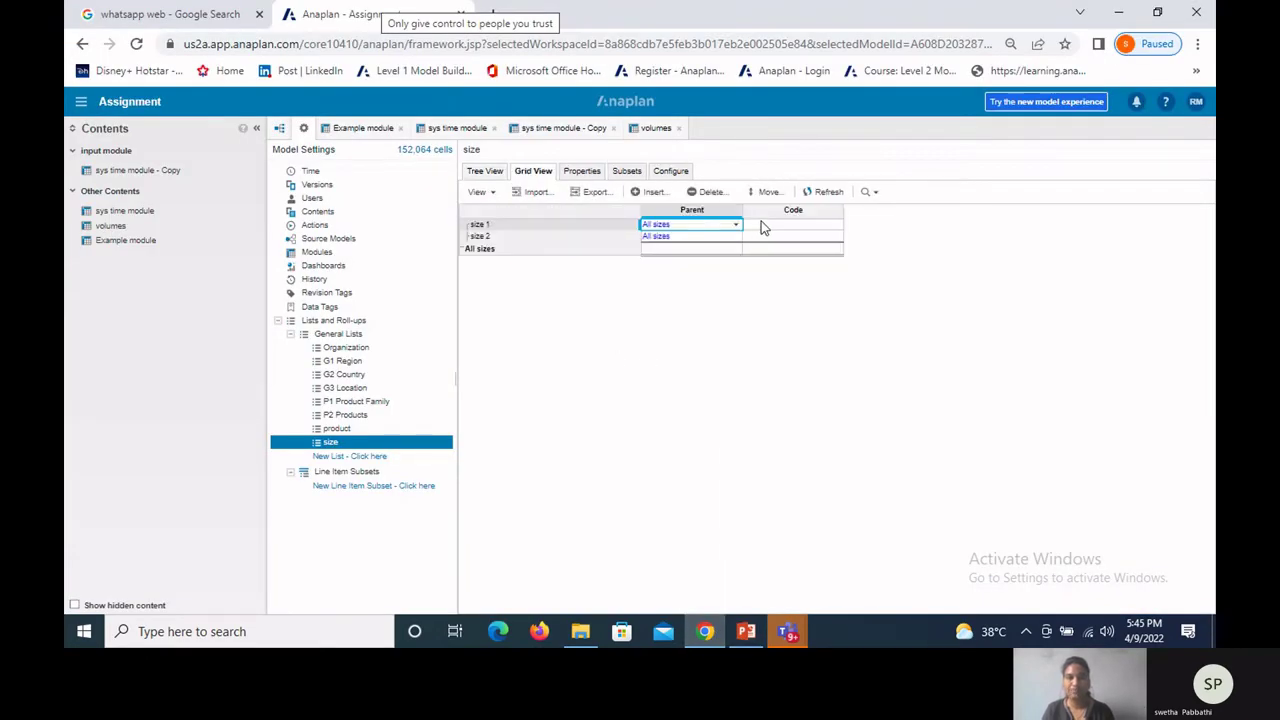
{"action": "left_click", "coordinate": [763, 225]}
{"action": "type", "text": "s1"}
{"action": "key", "text": "Return"}
{"action": "type", "text": "s2"}
{"action": "key", "text": "Return"}
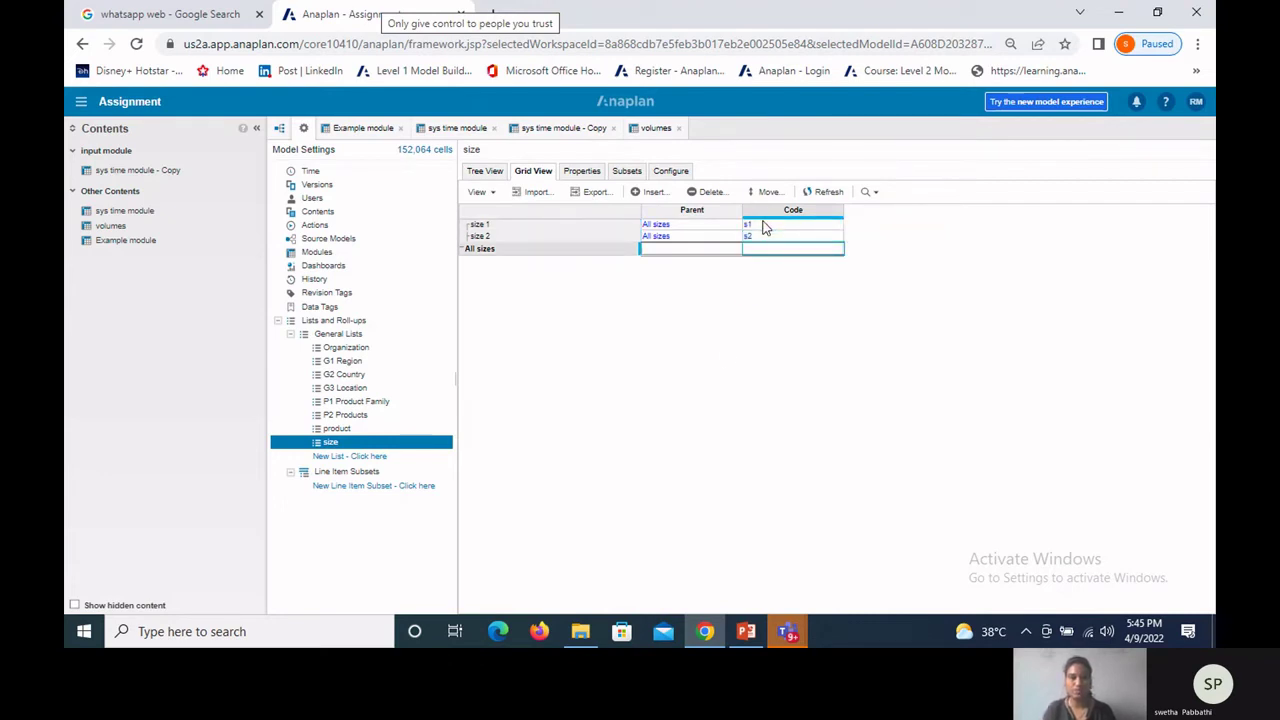
{"action": "left_click", "coordinate": [484, 172]}
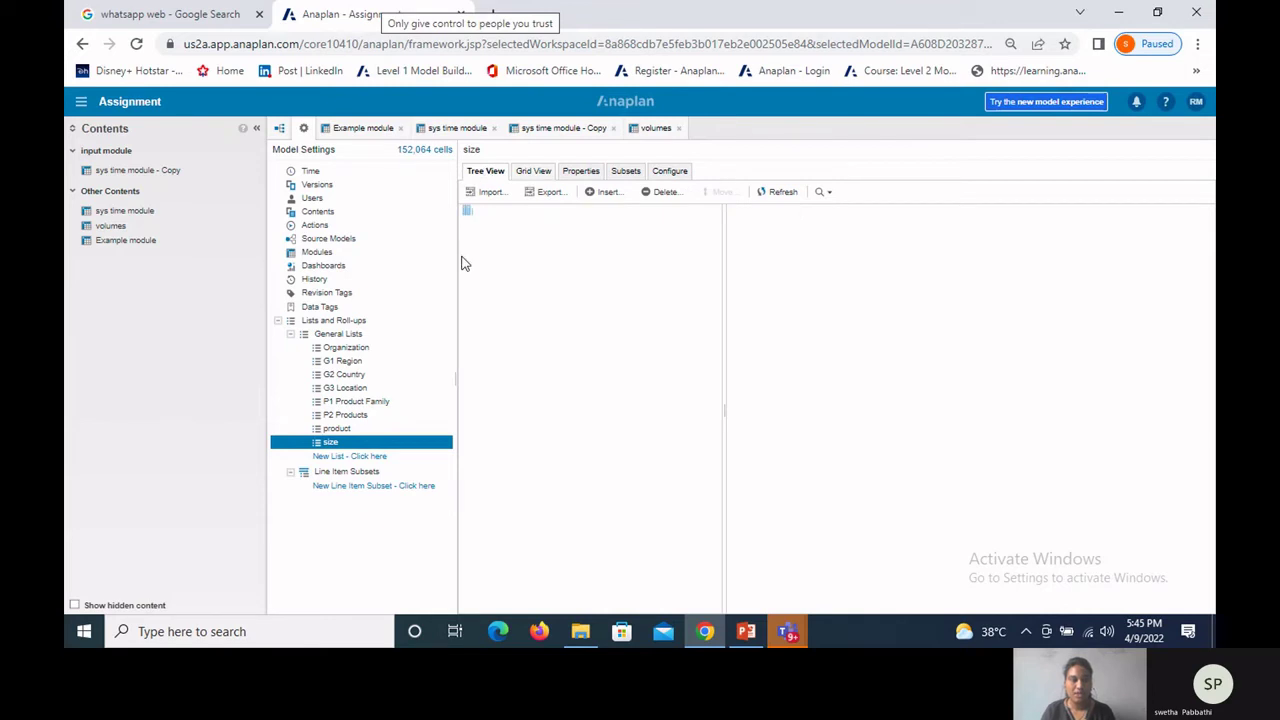
Step: Start a new module named sys sum module, replacing Time with the product list as its column dimension
{"action": "left_click", "coordinate": [325, 252]}
{"action": "left_click", "coordinate": [540, 192]}
{"action": "left_click", "coordinate": [539, 200]}
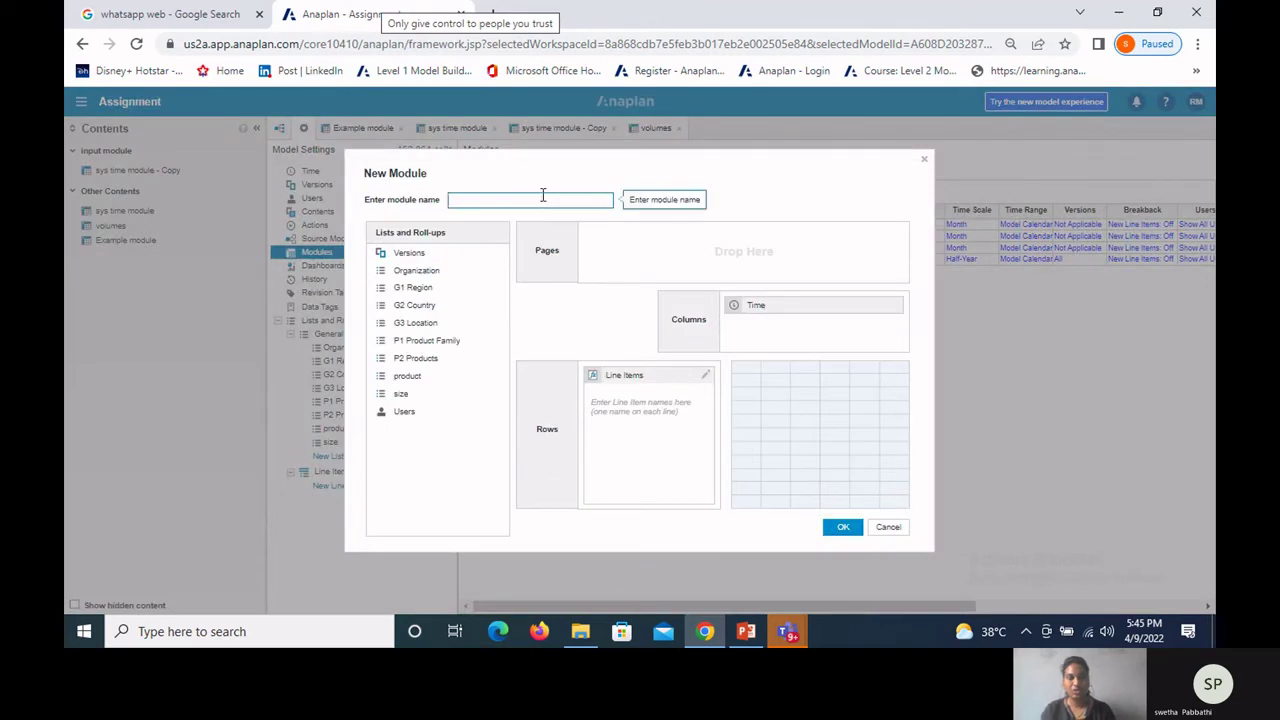
{"action": "type", "text": "sys su"}
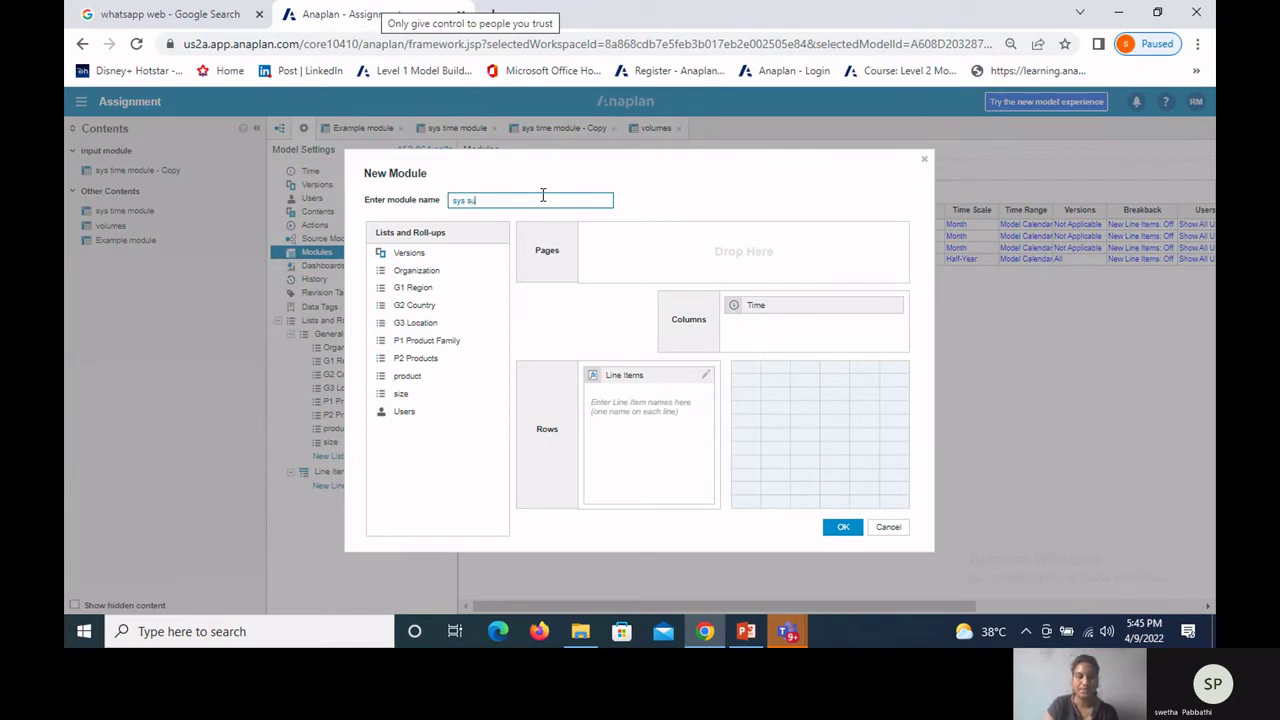
{"action": "type", "text": "le"}
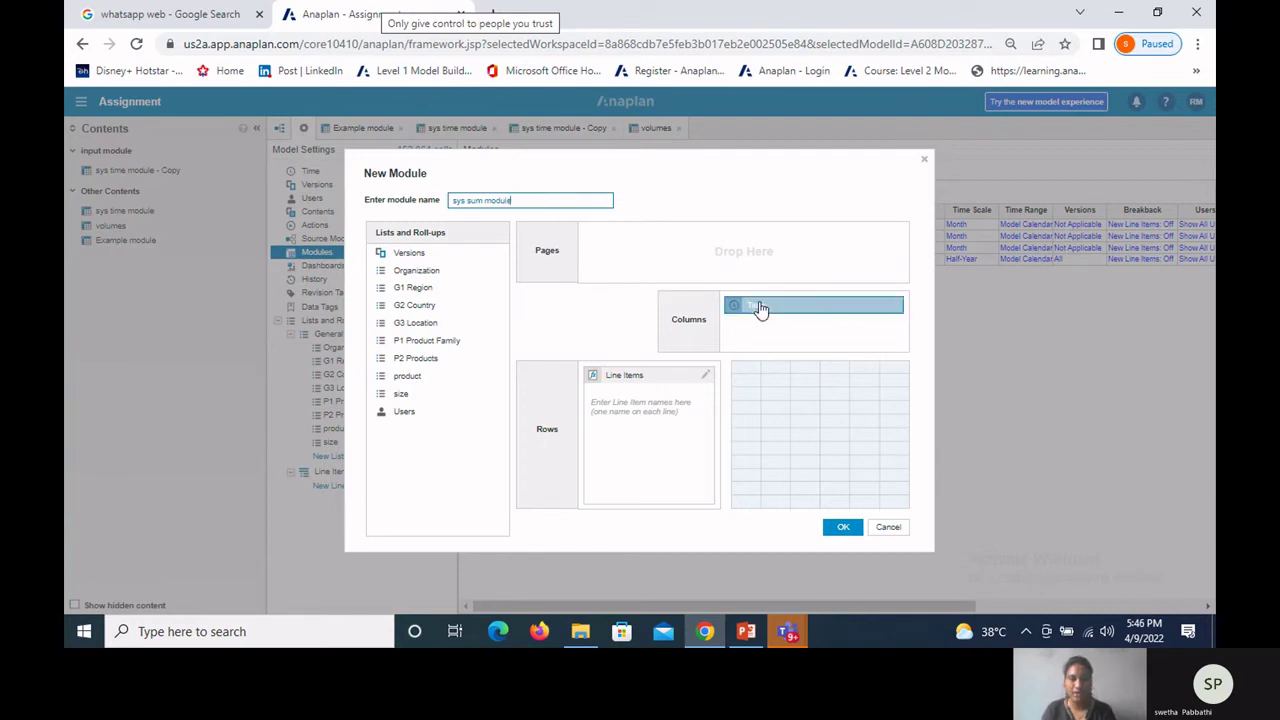
{"action": "left_click_drag", "start_coordinate": [766, 313], "coordinate": [428, 455]}
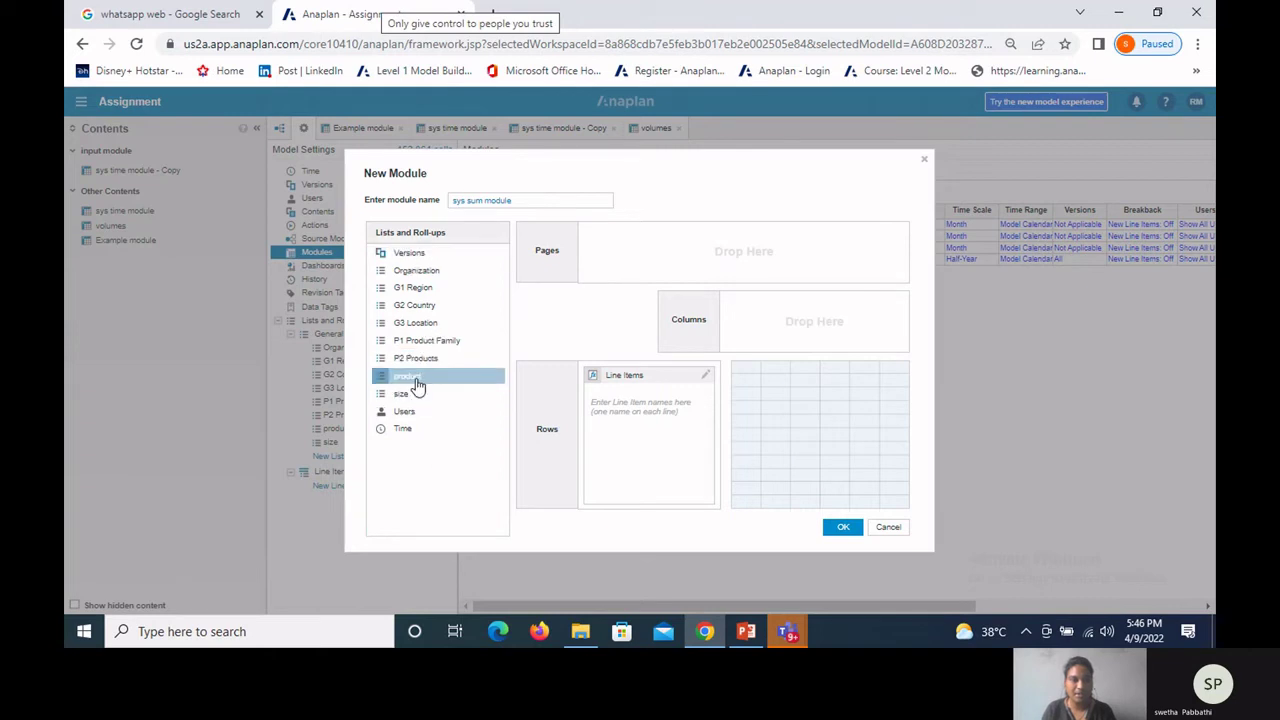
{"action": "left_click_drag", "start_coordinate": [418, 385], "coordinate": [786, 328]}
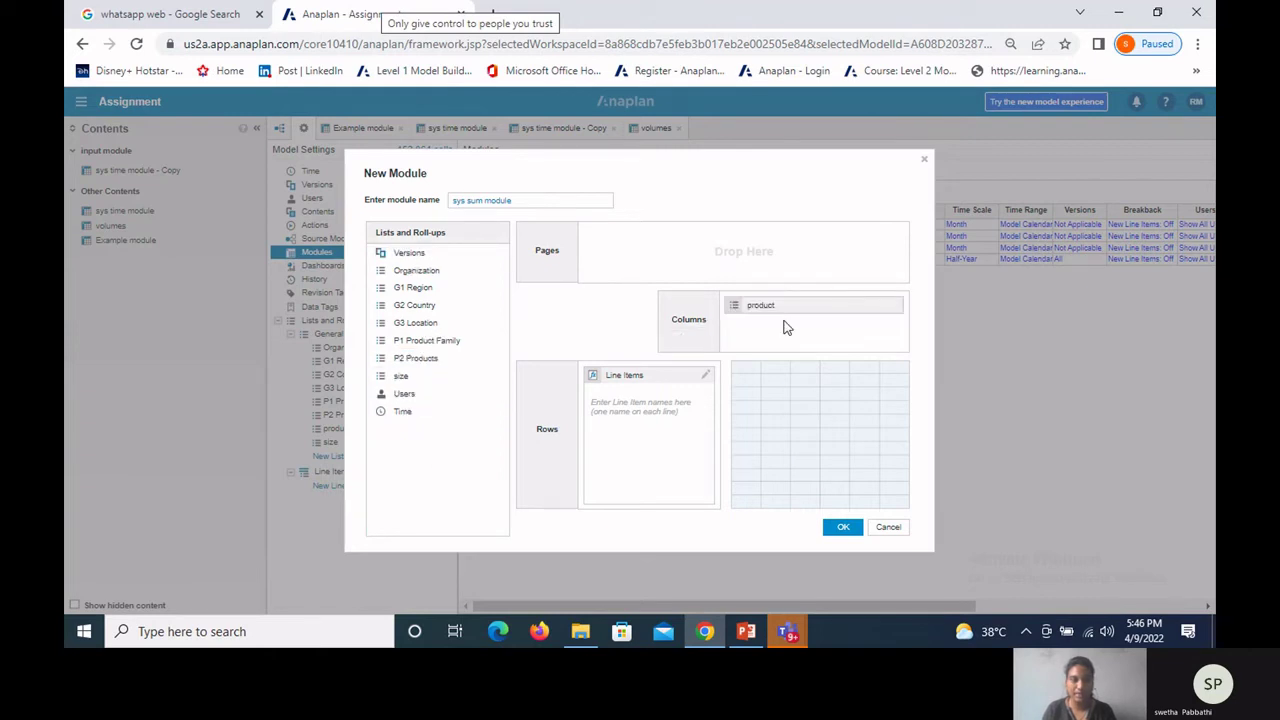
Step: Add the line items product and size to the new module and create it
{"action": "left_click", "coordinate": [633, 406]}
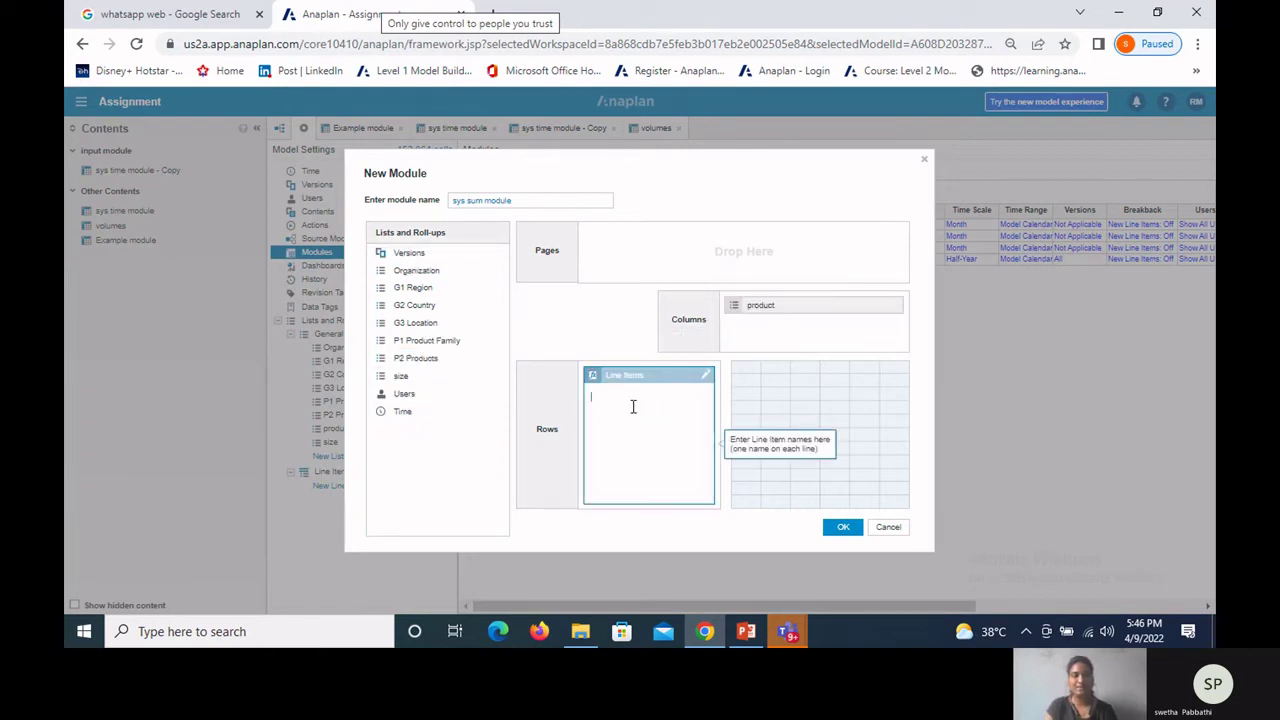
{"action": "type", "text": "product"}
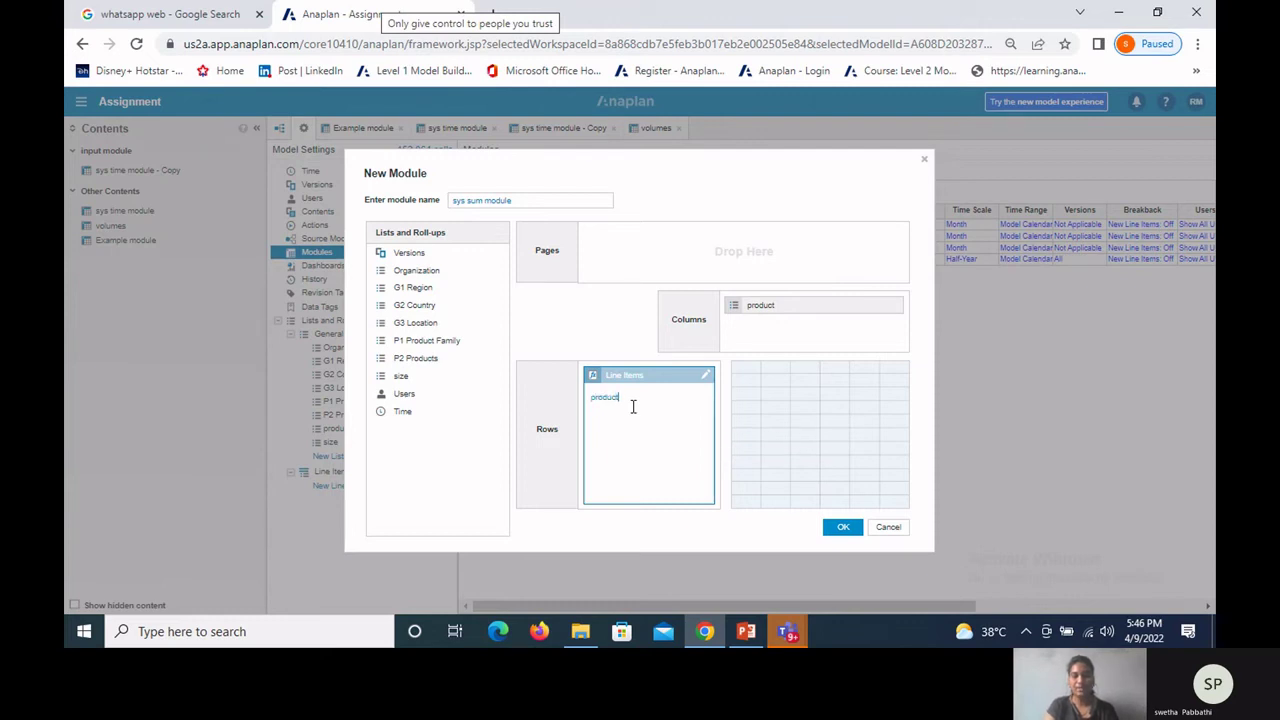
{"action": "type", "text": " size"}
{"action": "key", "text": "Return"}
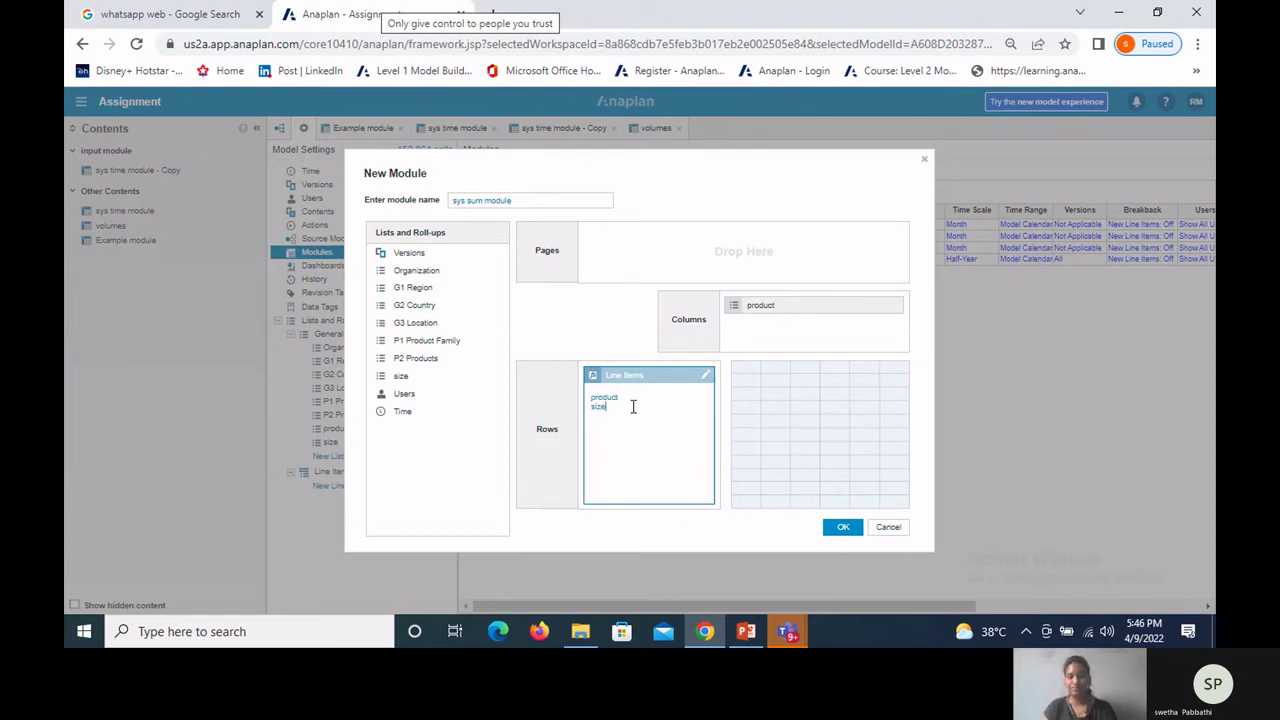
{"action": "left_click", "coordinate": [843, 528]}
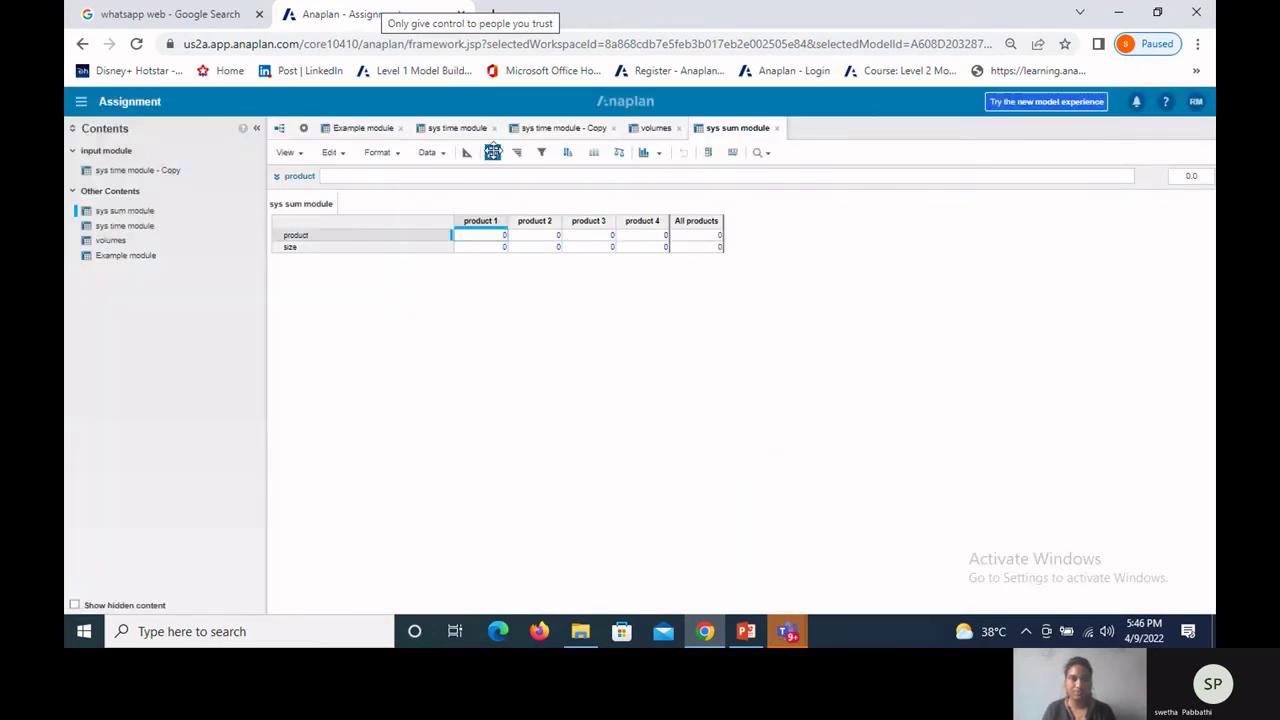
Step: Pivot sys sum module so that the line items are in columns and the product list is in rows
{"action": "left_click", "coordinate": [492, 151]}
{"action": "left_click_drag", "start_coordinate": [628, 346], "coordinate": [723, 292]}
{"action": "left_click", "coordinate": [769, 531]}
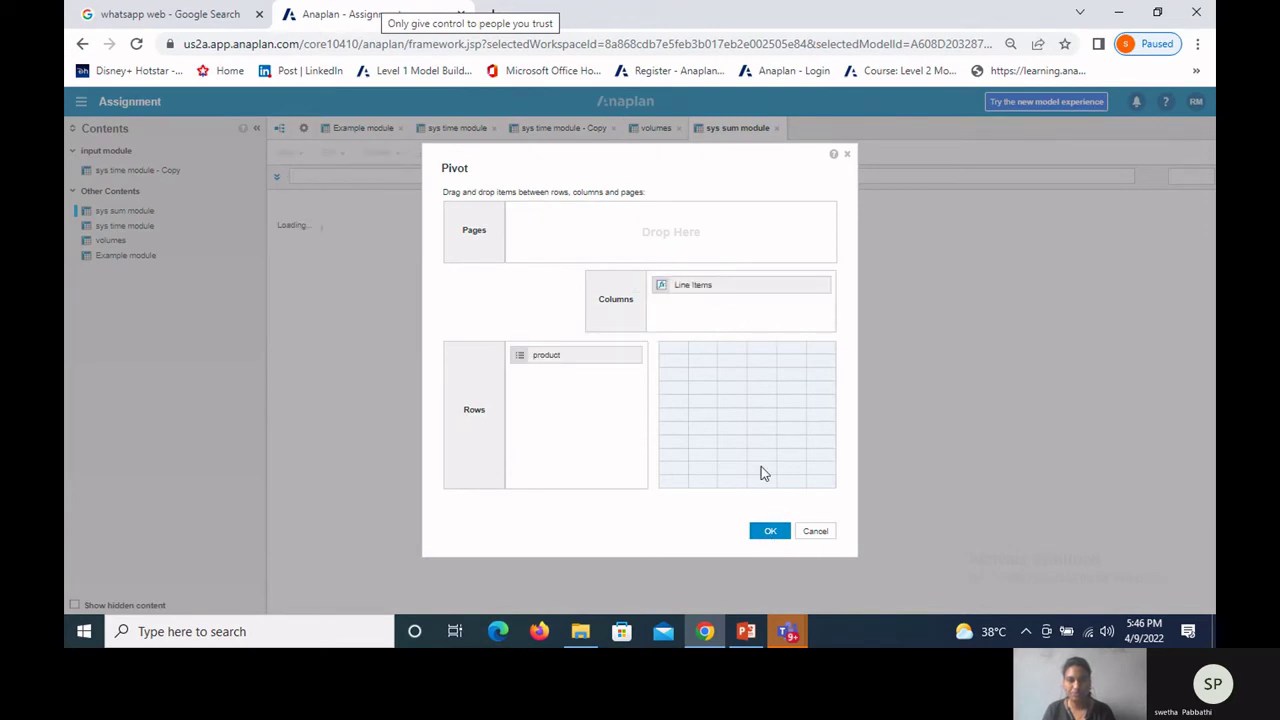
Step: In the module blueprint, set the product line item's format to List using the product list, accepting the data type change
{"action": "left_click", "coordinate": [466, 152]}
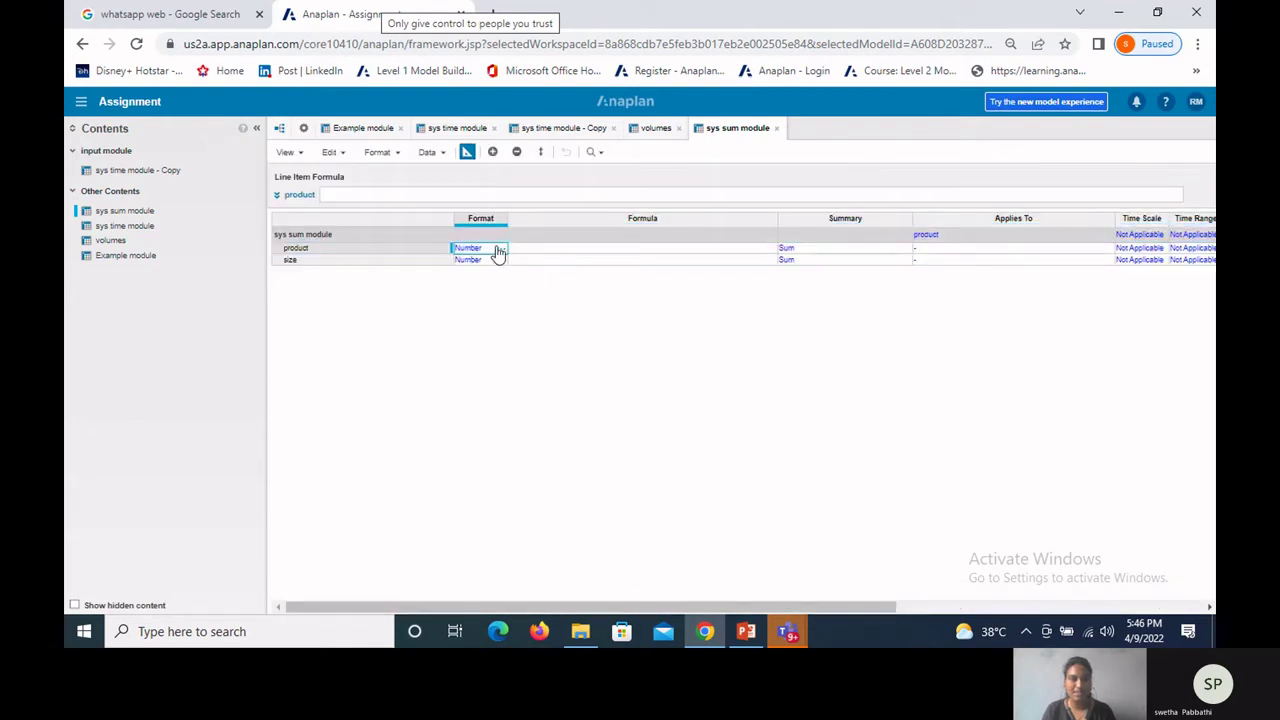
{"action": "left_click", "coordinate": [498, 252]}
{"action": "left_click", "coordinate": [594, 205]}
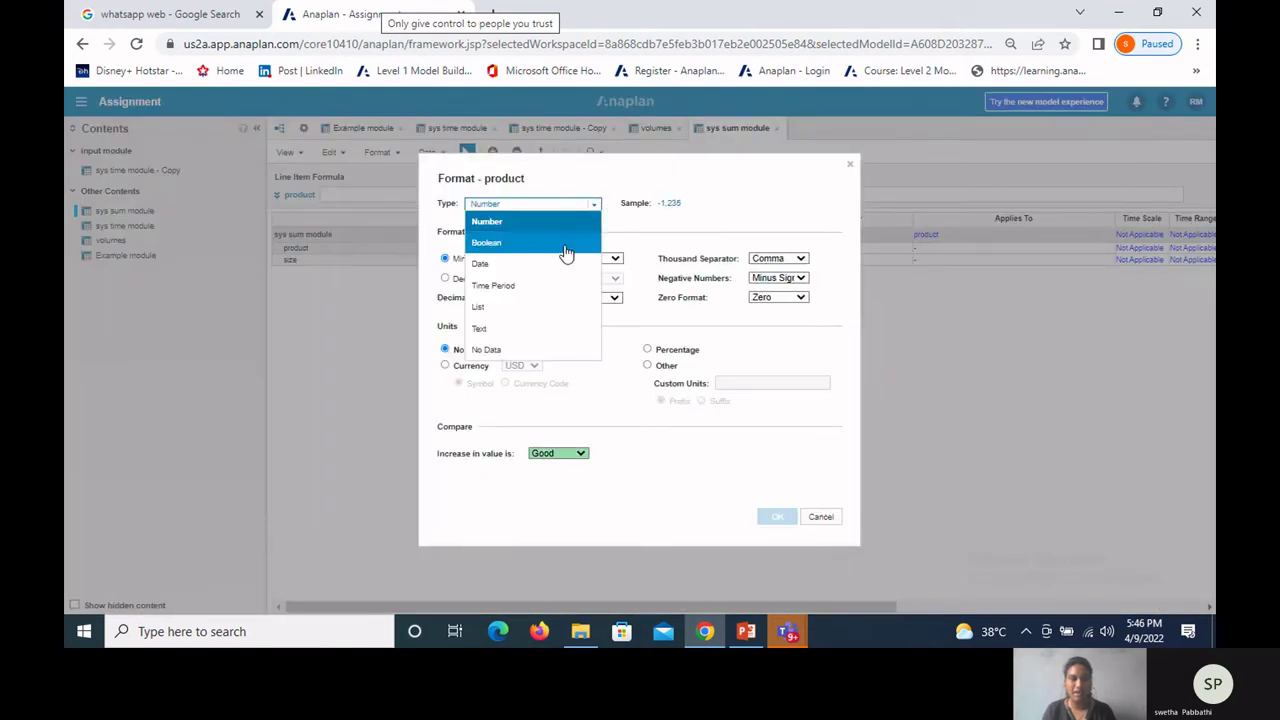
{"action": "left_click", "coordinate": [528, 306]}
{"action": "left_click", "coordinate": [594, 229]}
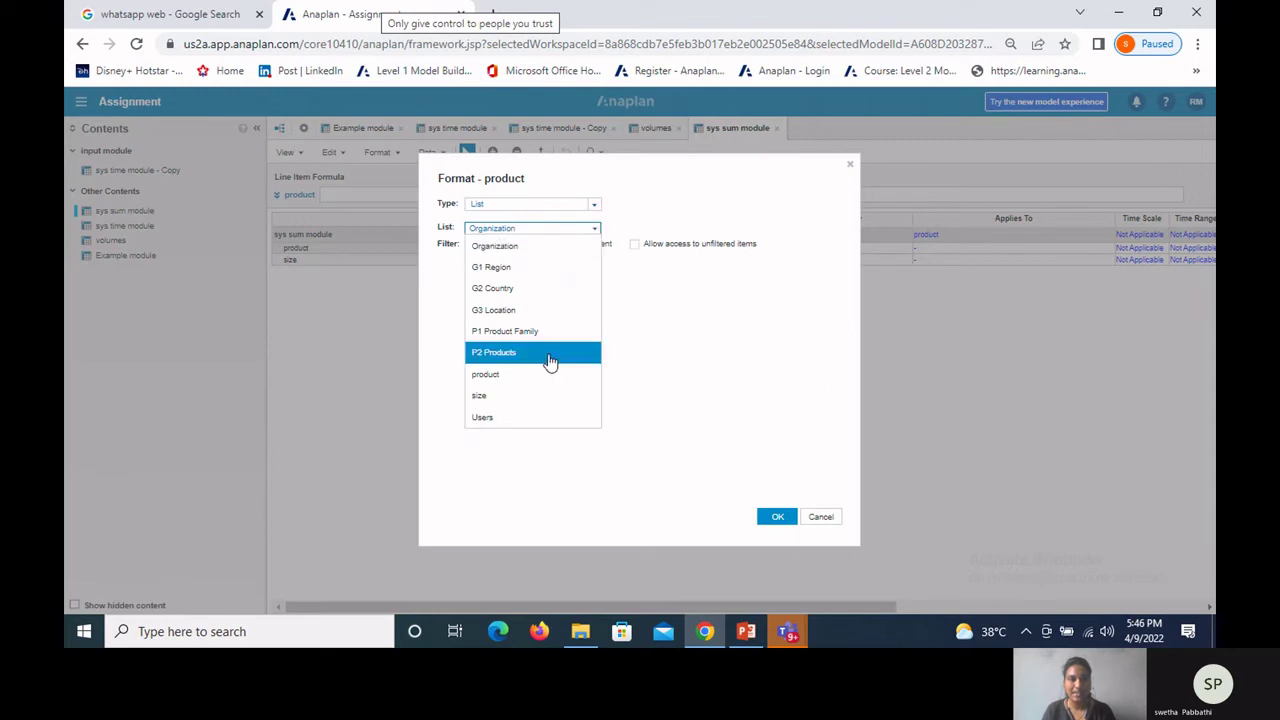
{"action": "left_click", "coordinate": [541, 374]}
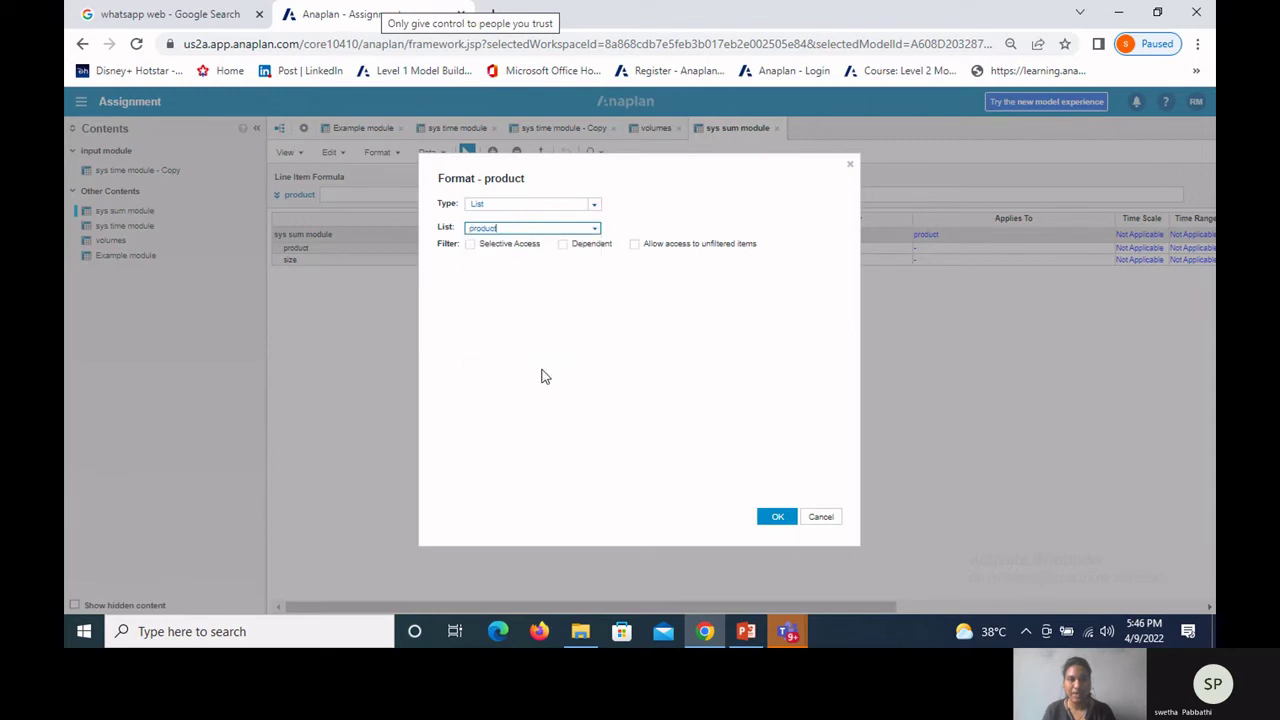
{"action": "left_click", "coordinate": [776, 517]}
{"action": "left_click", "coordinate": [769, 433]}
Step: Set the size line item's format to List using the size list, accepting the data type change
{"action": "left_click", "coordinate": [494, 262]}
{"action": "left_click", "coordinate": [500, 260]}
{"action": "left_click", "coordinate": [594, 204]}
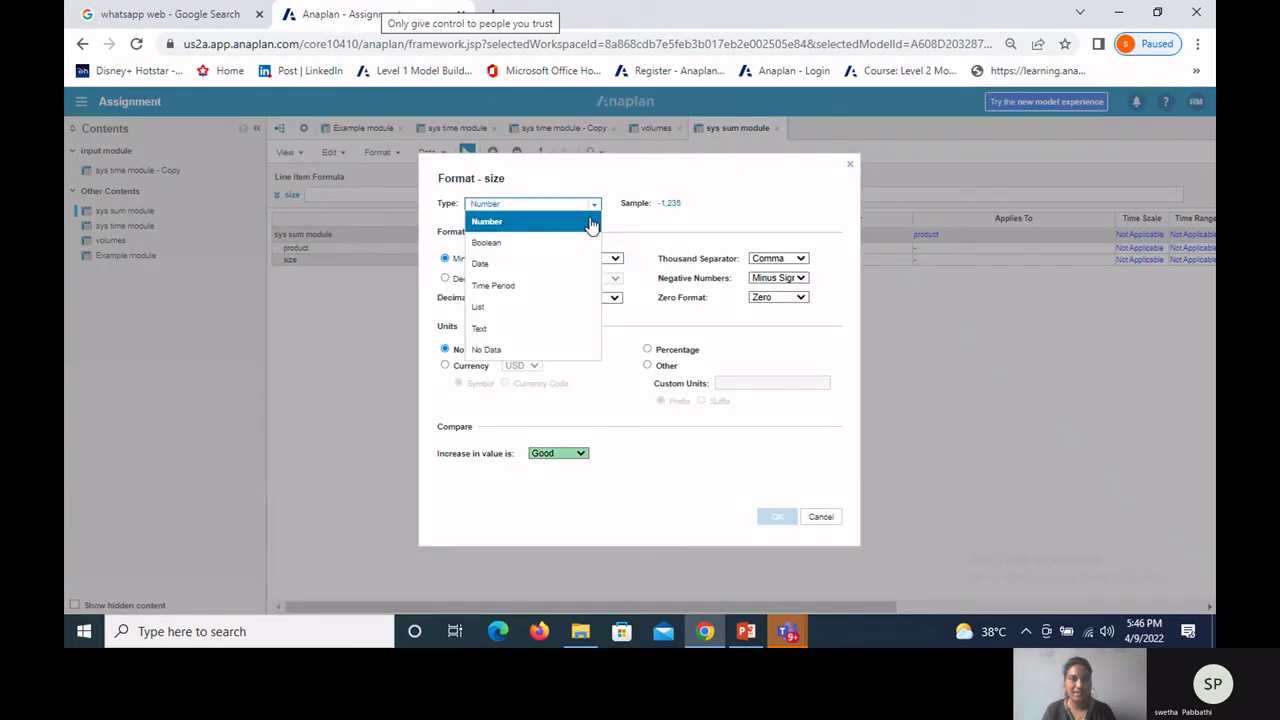
{"action": "left_click", "coordinate": [540, 306]}
{"action": "left_click", "coordinate": [594, 228]}
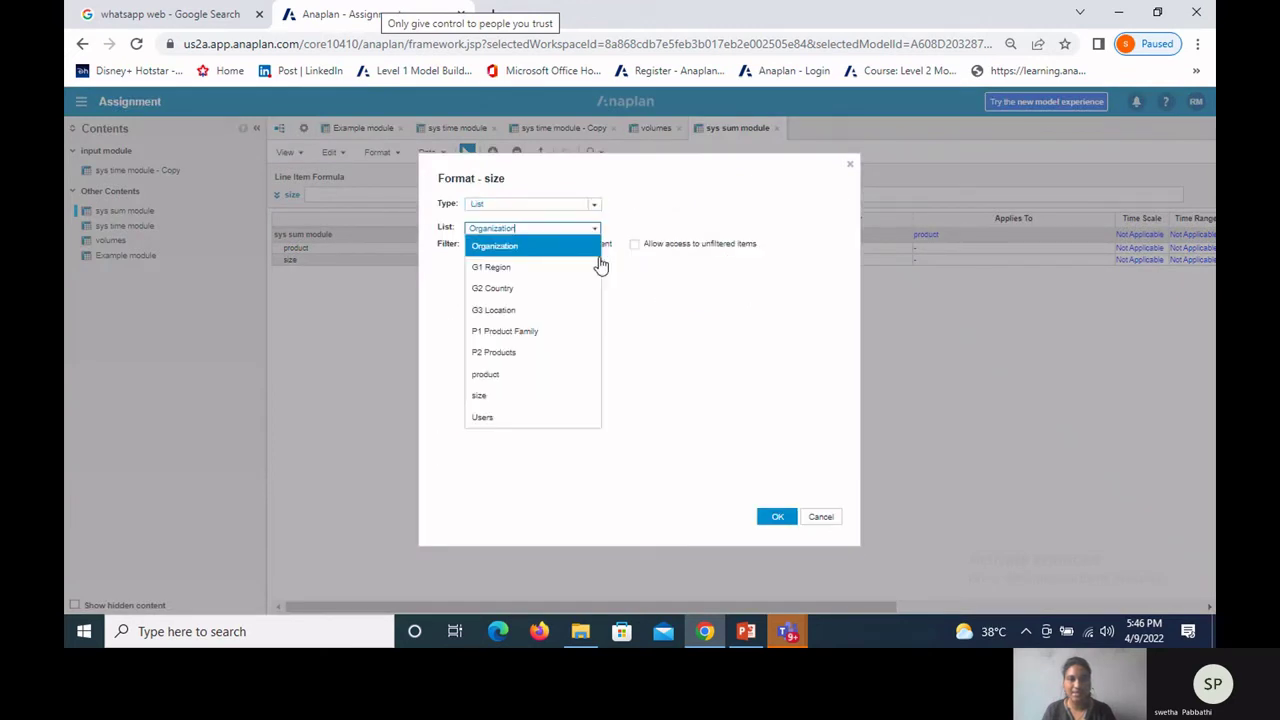
{"action": "left_click", "coordinate": [540, 396]}
{"action": "left_click", "coordinate": [776, 517]}
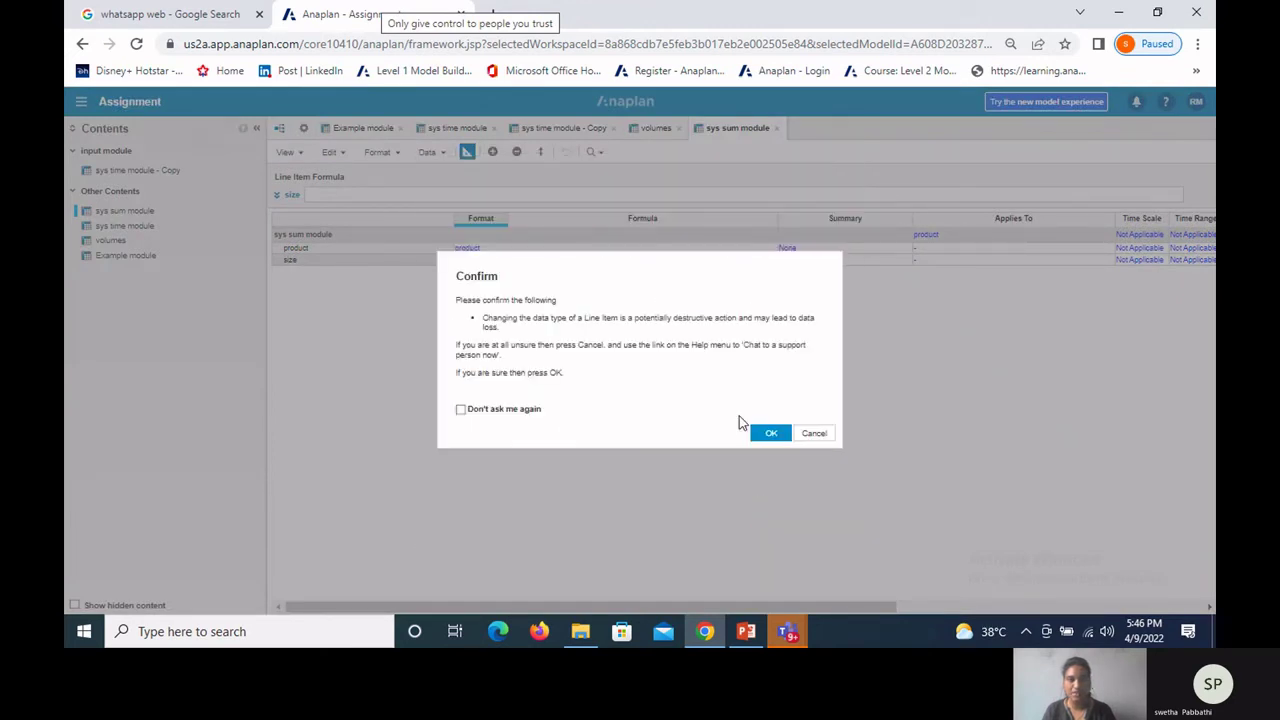
{"action": "left_click", "coordinate": [768, 432]}
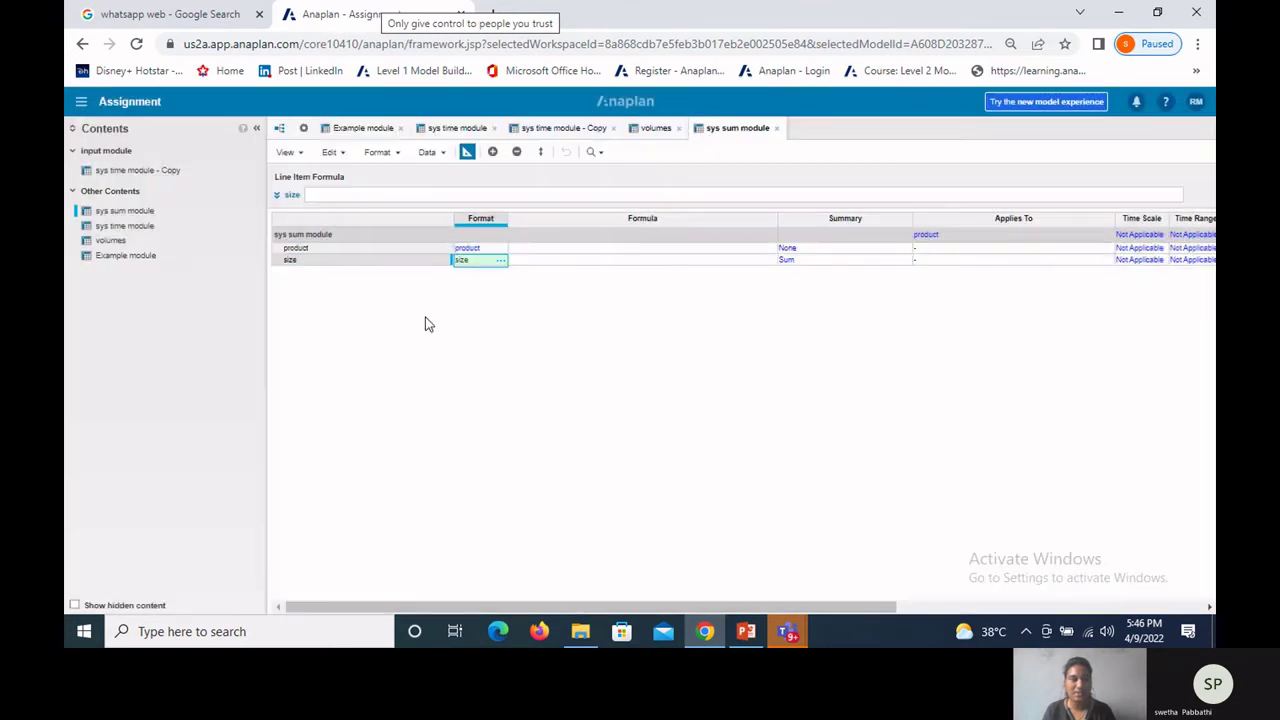
Step: Return to the module grid and give the product line item the formula ITEM(product)
{"action": "left_click", "coordinate": [467, 152]}
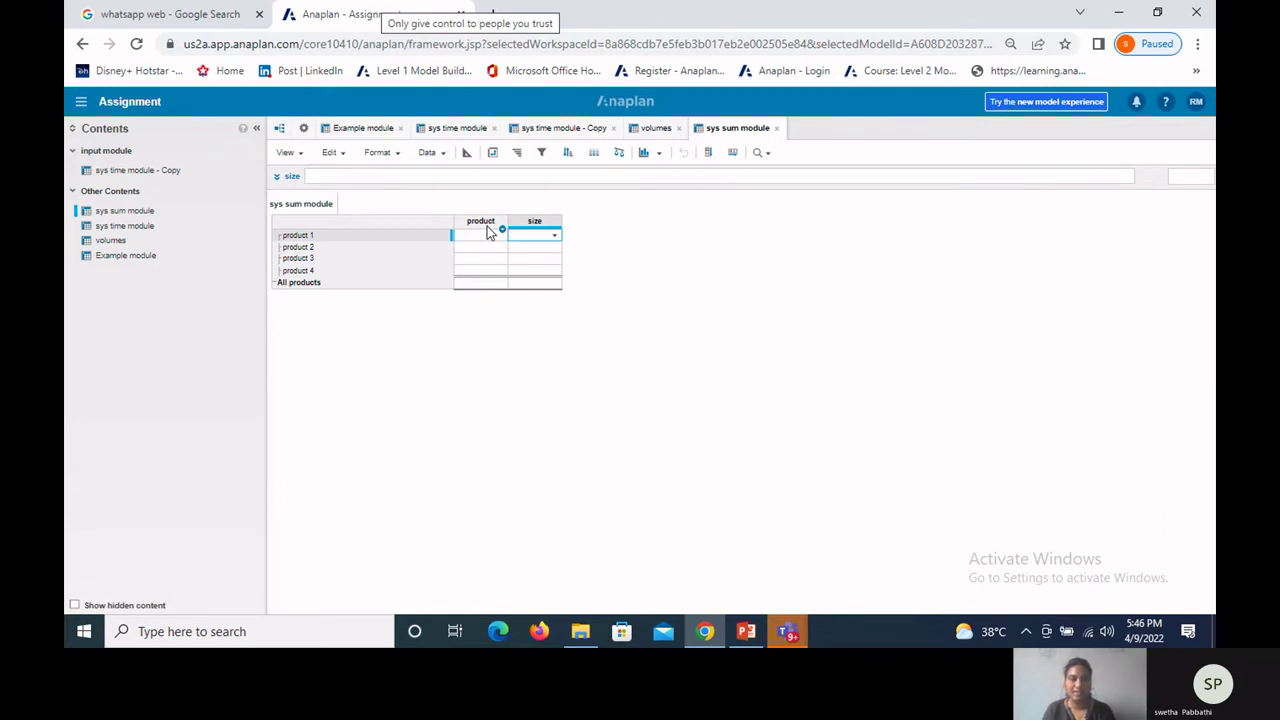
{"action": "left_click", "coordinate": [487, 226]}
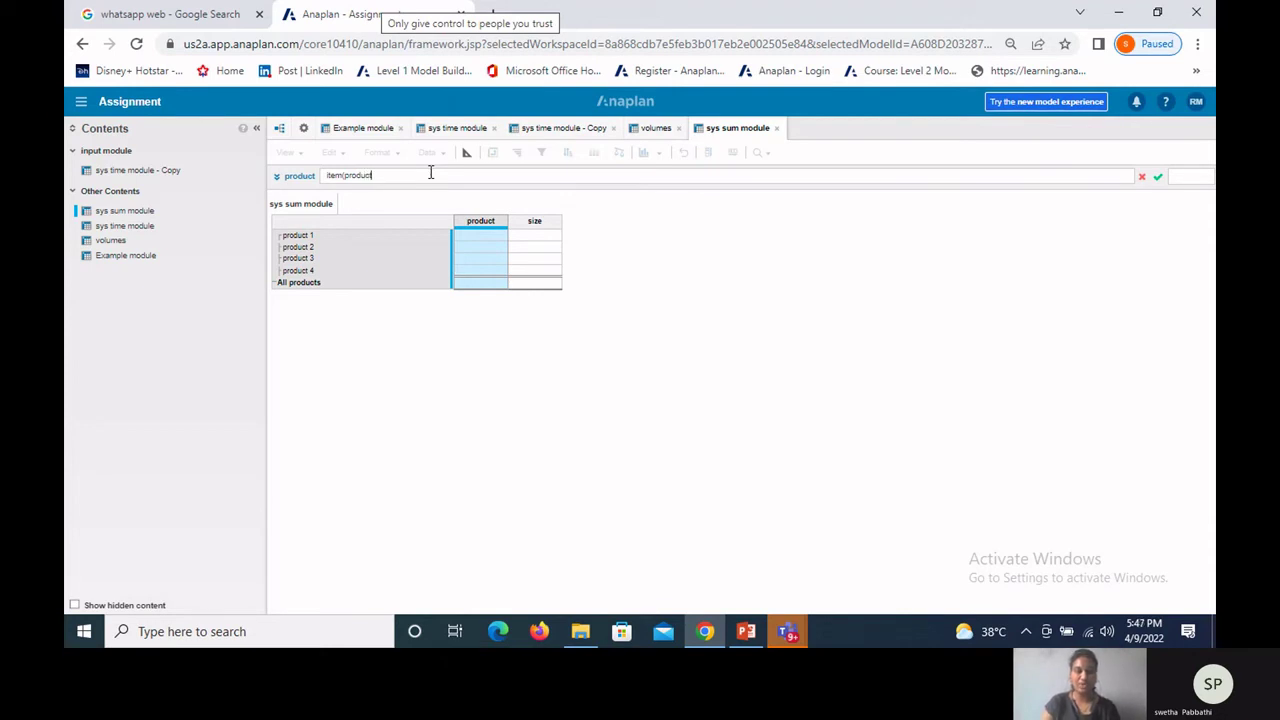
{"action": "type", "text": ")"}
{"action": "key", "text": "Return"}
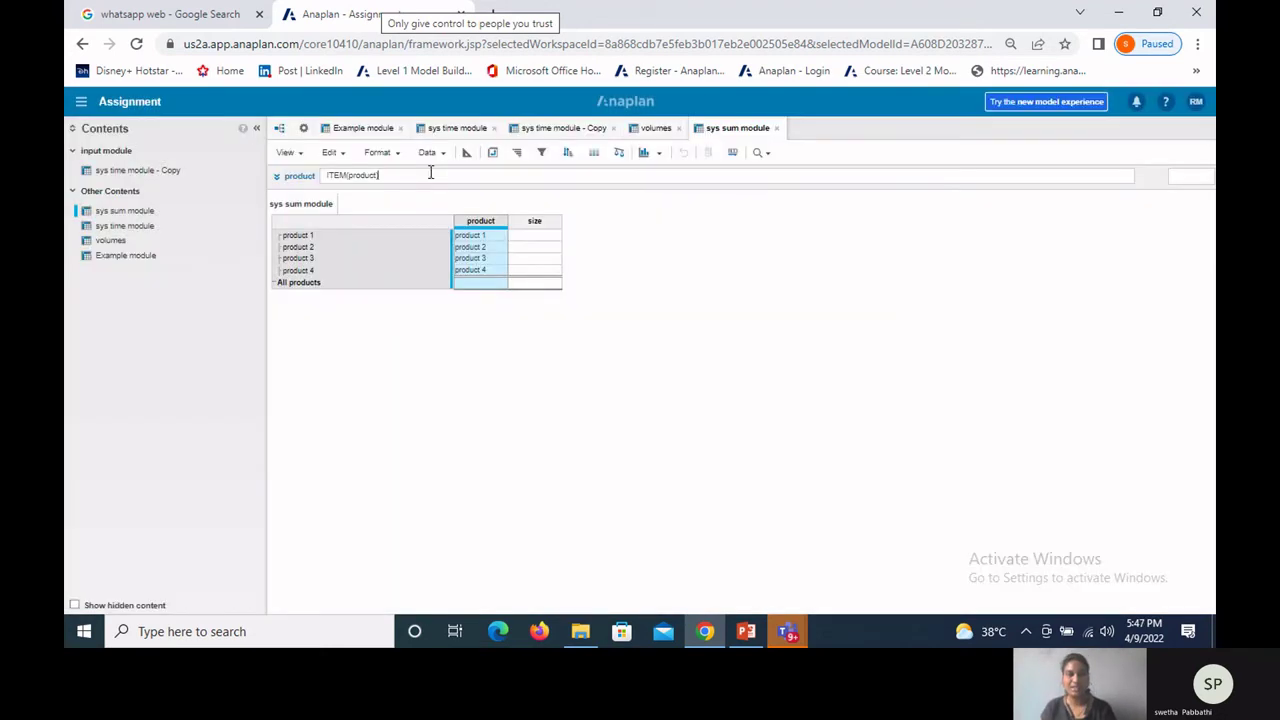
Step: In sys sum module, assign size 1 to product 1 and product 2 in the size line item, following the presentation's example
{"action": "left_click", "coordinate": [537, 222]}
{"action": "left_click", "coordinate": [530, 236]}
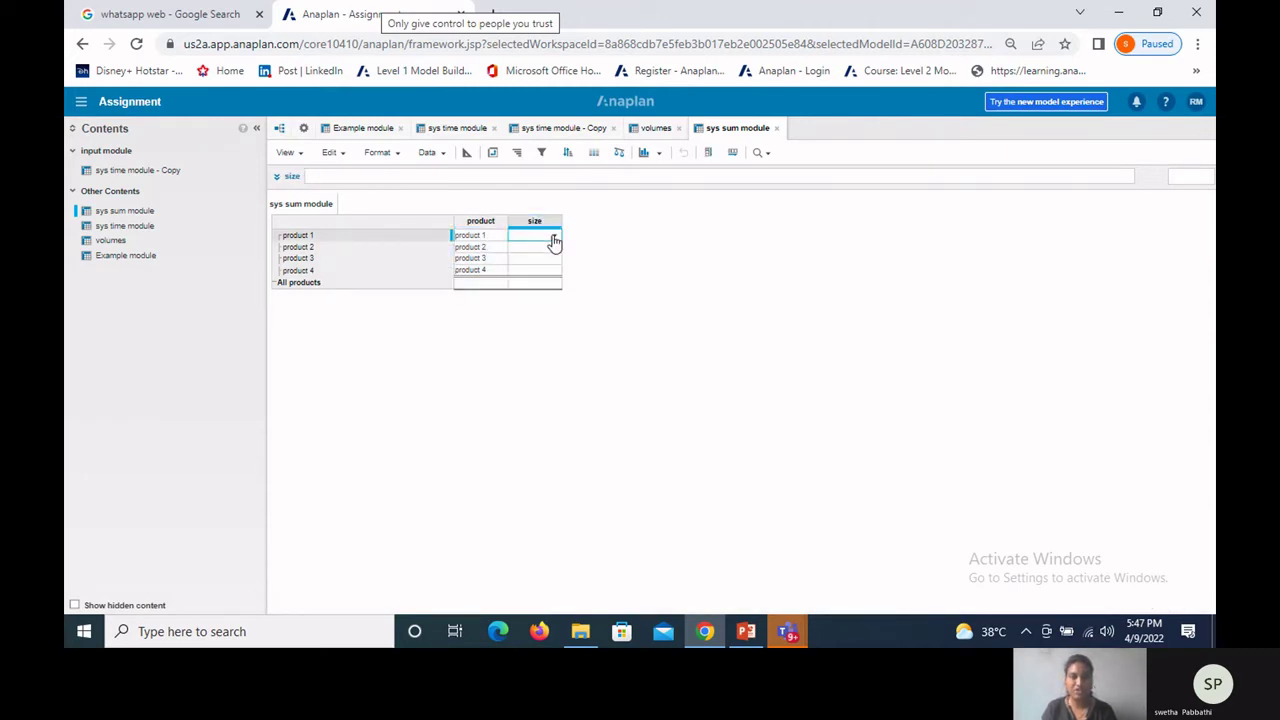
{"action": "left_click", "coordinate": [746, 631]}
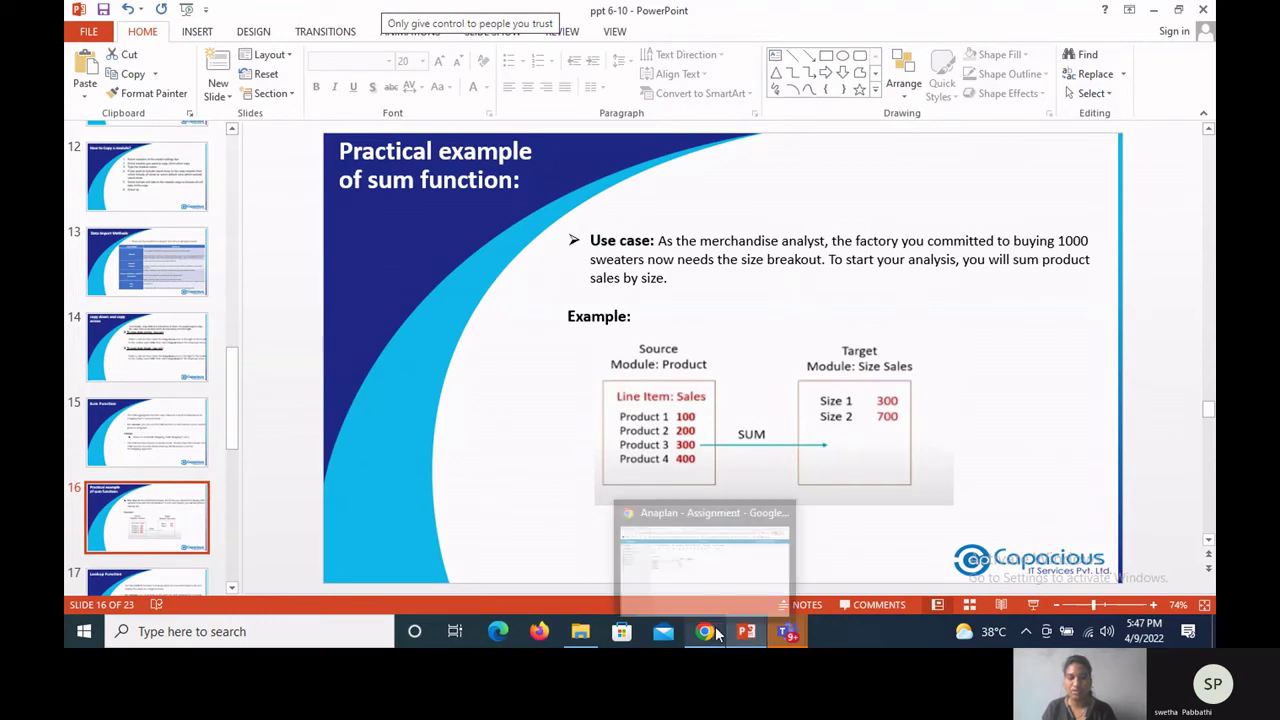
{"action": "left_click", "coordinate": [705, 563]}
{"action": "left_click", "coordinate": [554, 236]}
{"action": "left_click", "coordinate": [551, 251]}
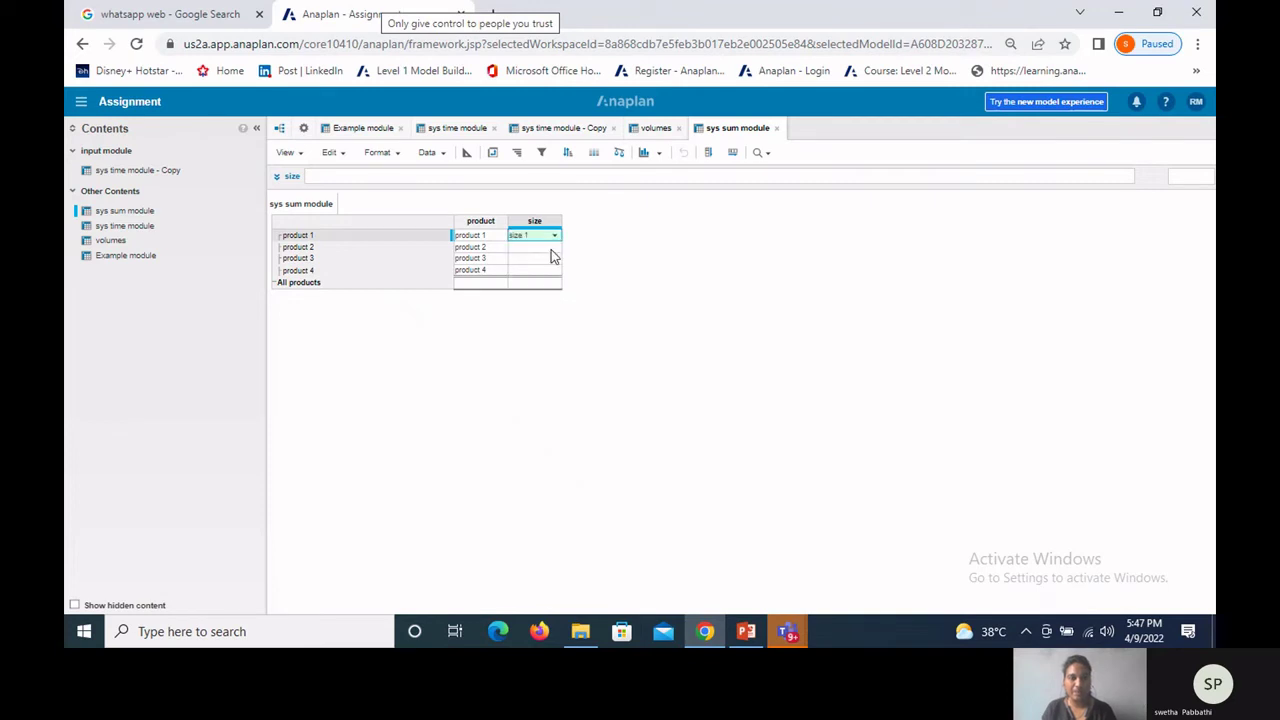
{"action": "key", "text": "ctrl+c"}
{"action": "left_click", "coordinate": [550, 249]}
{"action": "key", "text": "ctrl+v"}
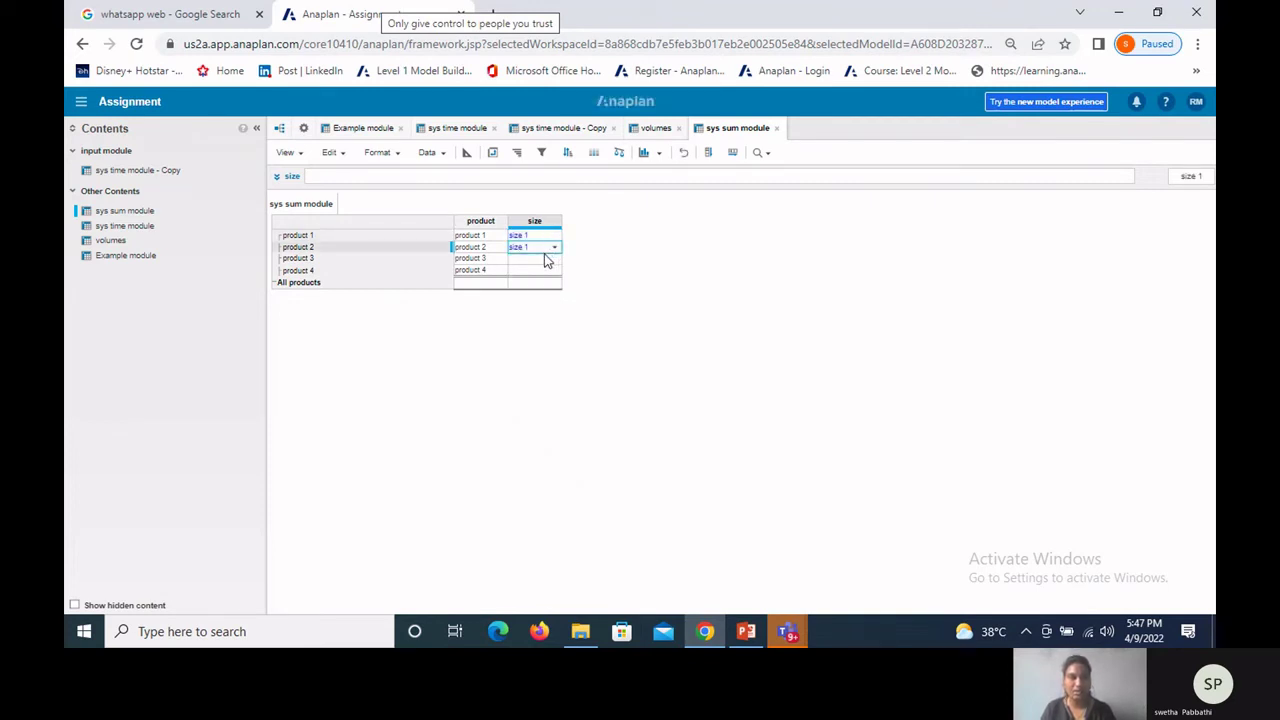
Step: Assign size 2 to product 3 and product 4 in the size line item
{"action": "left_click", "coordinate": [546, 259]}
{"action": "left_click", "coordinate": [554, 259]}
{"action": "left_click", "coordinate": [540, 293]}
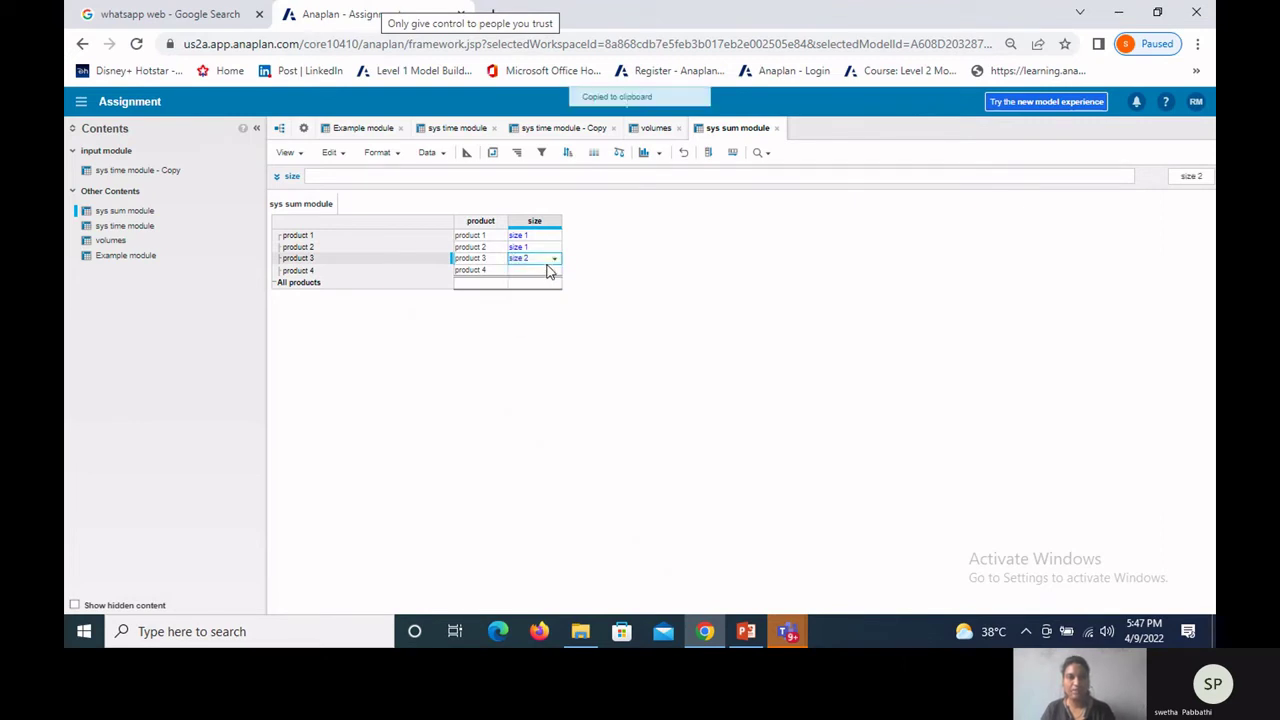
{"action": "left_click", "coordinate": [548, 272]}
{"action": "key", "text": "ctrl+v"}
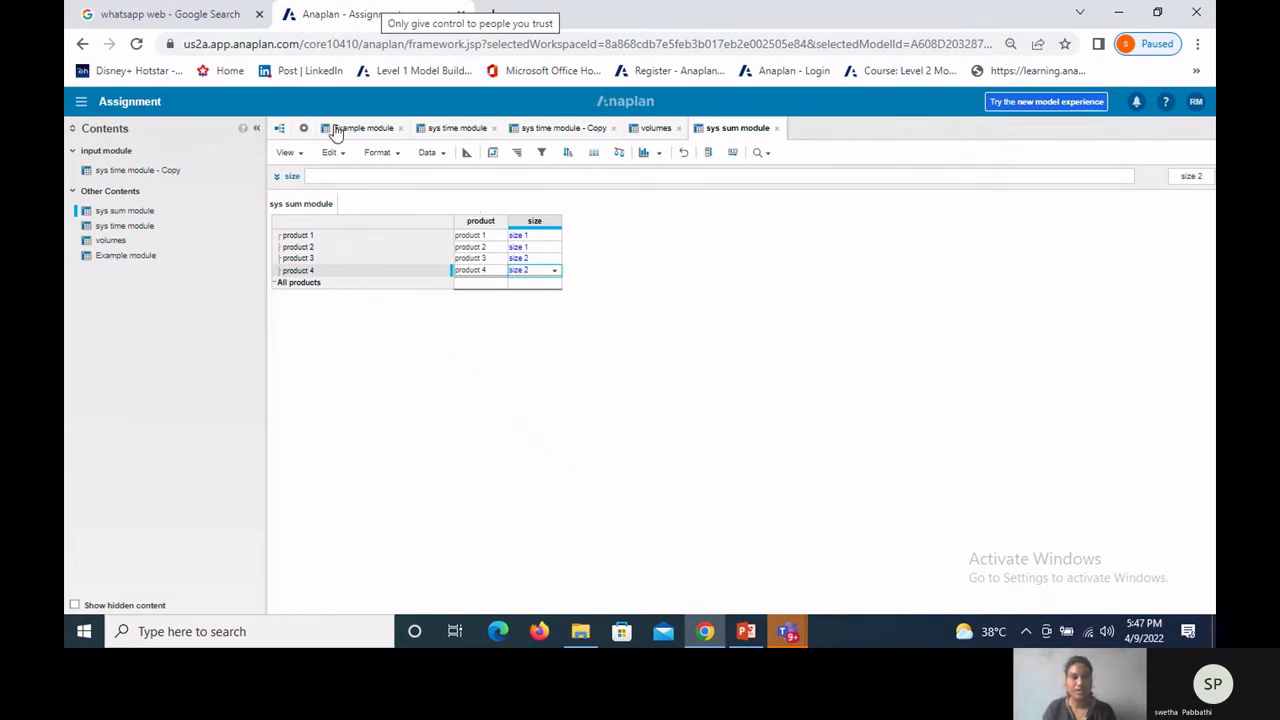
Step: Start a new module named product sales and replace its Time dimension with the product list
{"action": "left_click", "coordinate": [301, 133]}
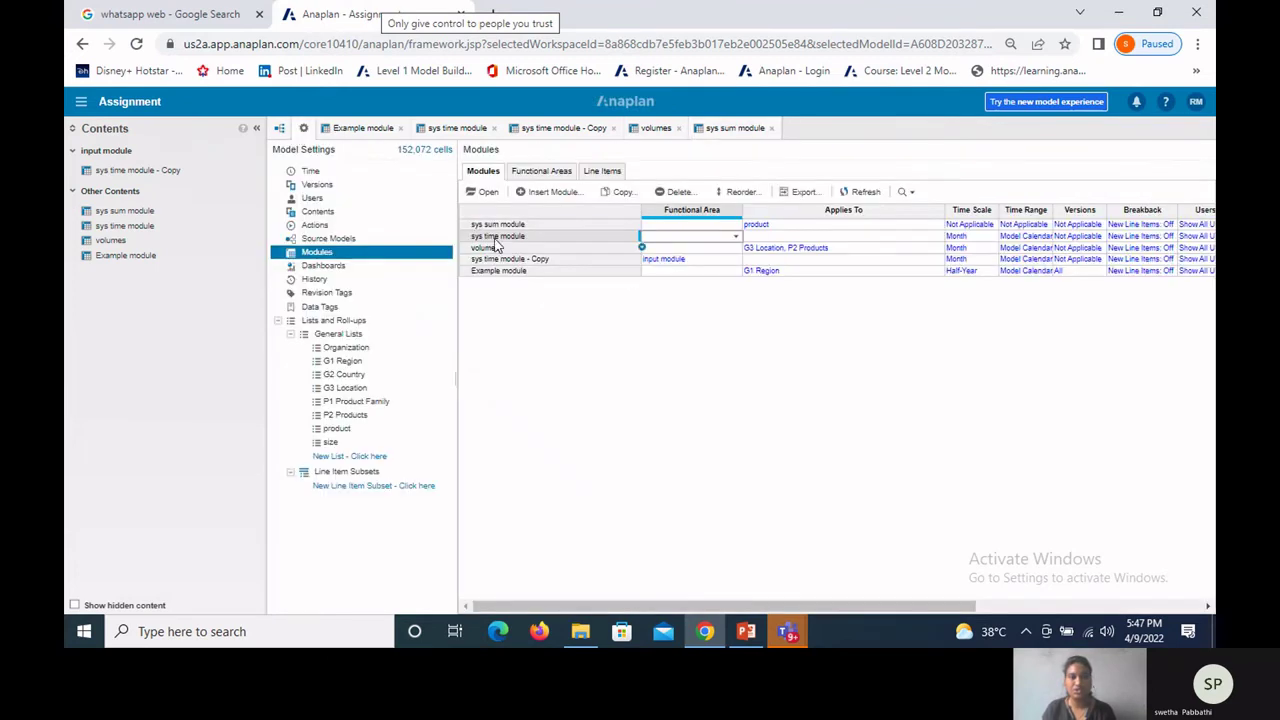
{"action": "left_click", "coordinate": [543, 199]}
{"action": "type", "text": "s"}
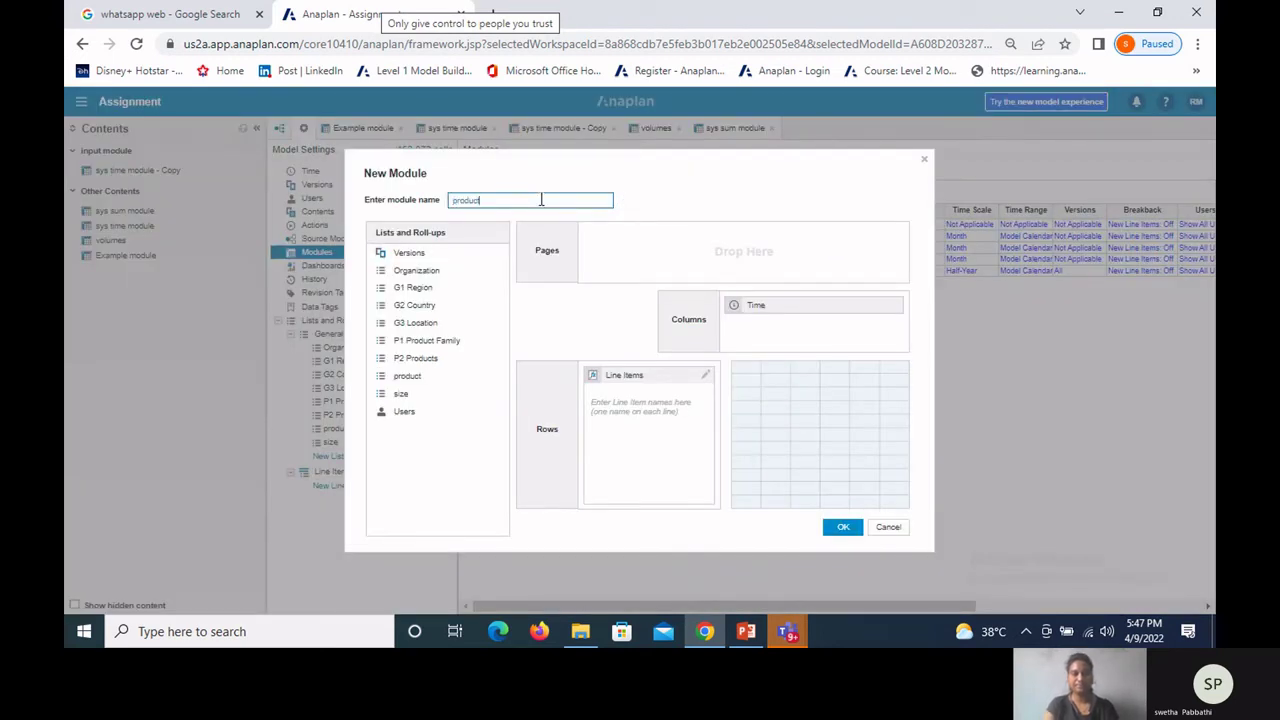
{"action": "type", "text": "roduct sales"}
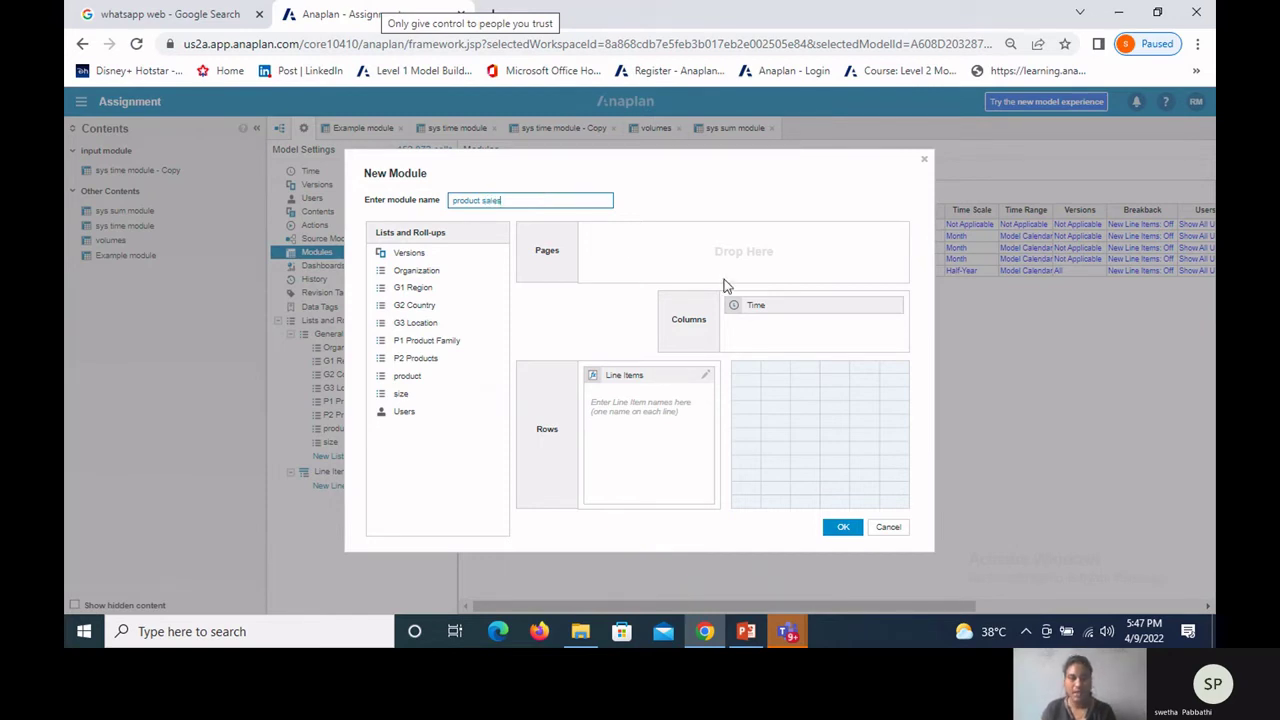
{"action": "left_click_drag", "start_coordinate": [743, 304], "coordinate": [800, 318]}
Step: Add the line item sales and create the module with products in rows and line items in columns
{"action": "left_click", "coordinate": [612, 432]}
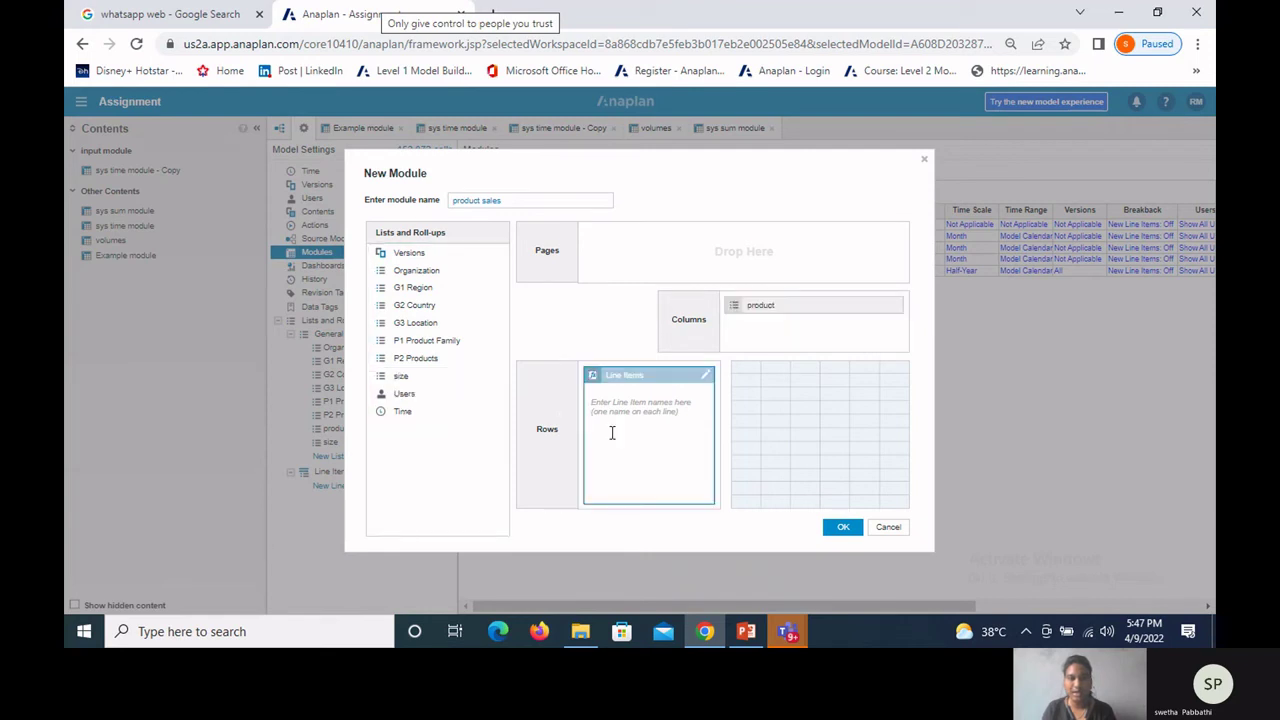
{"action": "type", "text": "sales"}
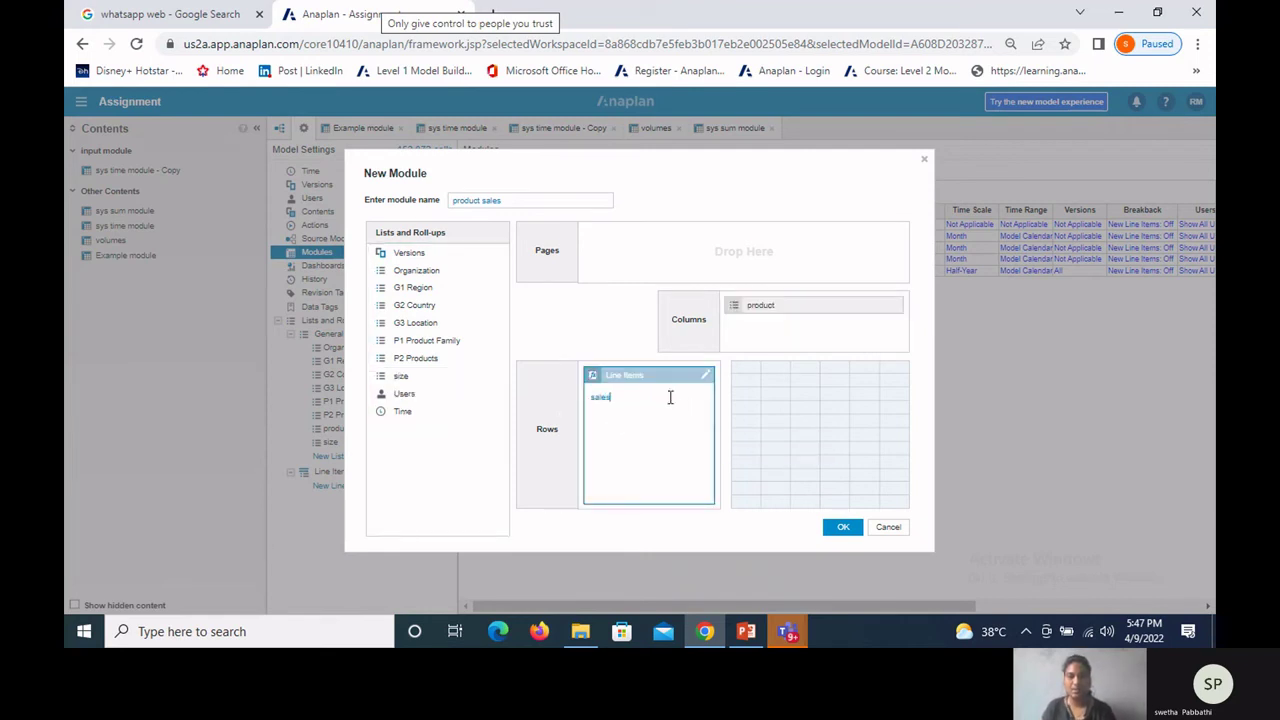
{"action": "left_click", "coordinate": [735, 455]}
{"action": "left_click", "coordinate": [740, 312]}
{"action": "left_click_drag", "start_coordinate": [740, 315], "coordinate": [666, 389]}
{"action": "left_click", "coordinate": [830, 523]}
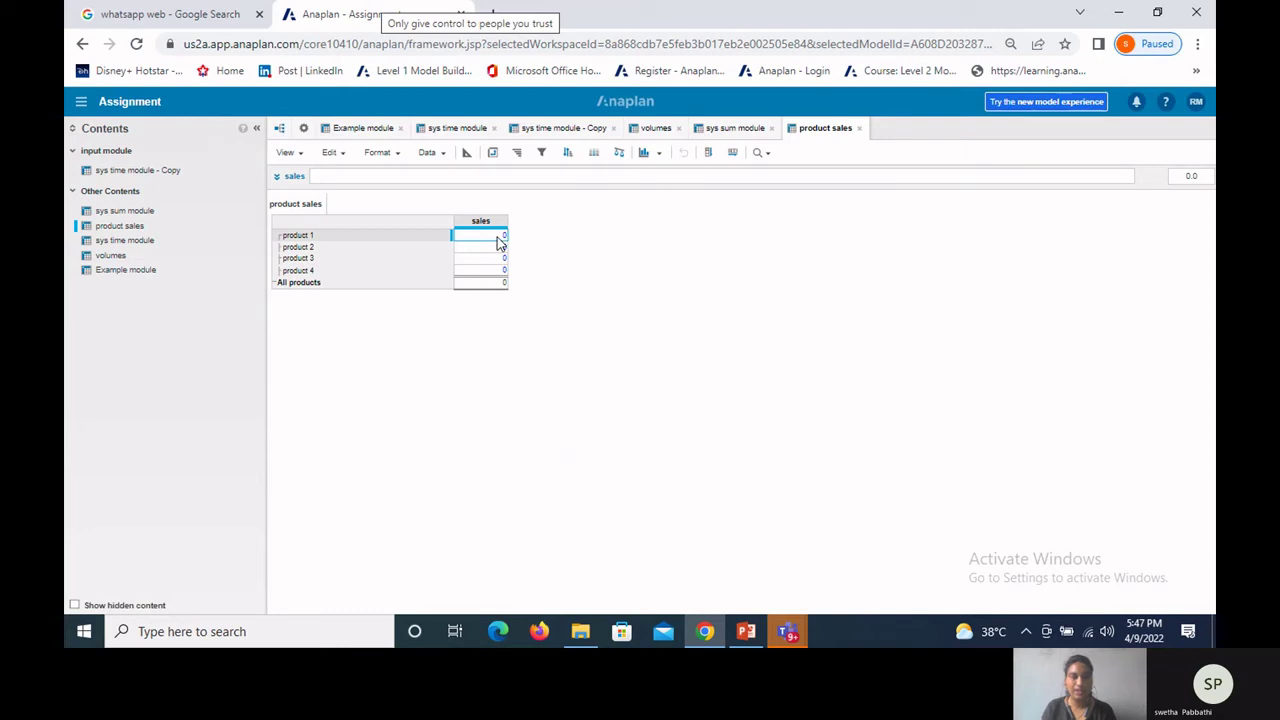
Step: Enter sales of 100, 200, 300 and 400 for products 1 to 4, as in the presentation's example
{"action": "left_click", "coordinate": [748, 628]}
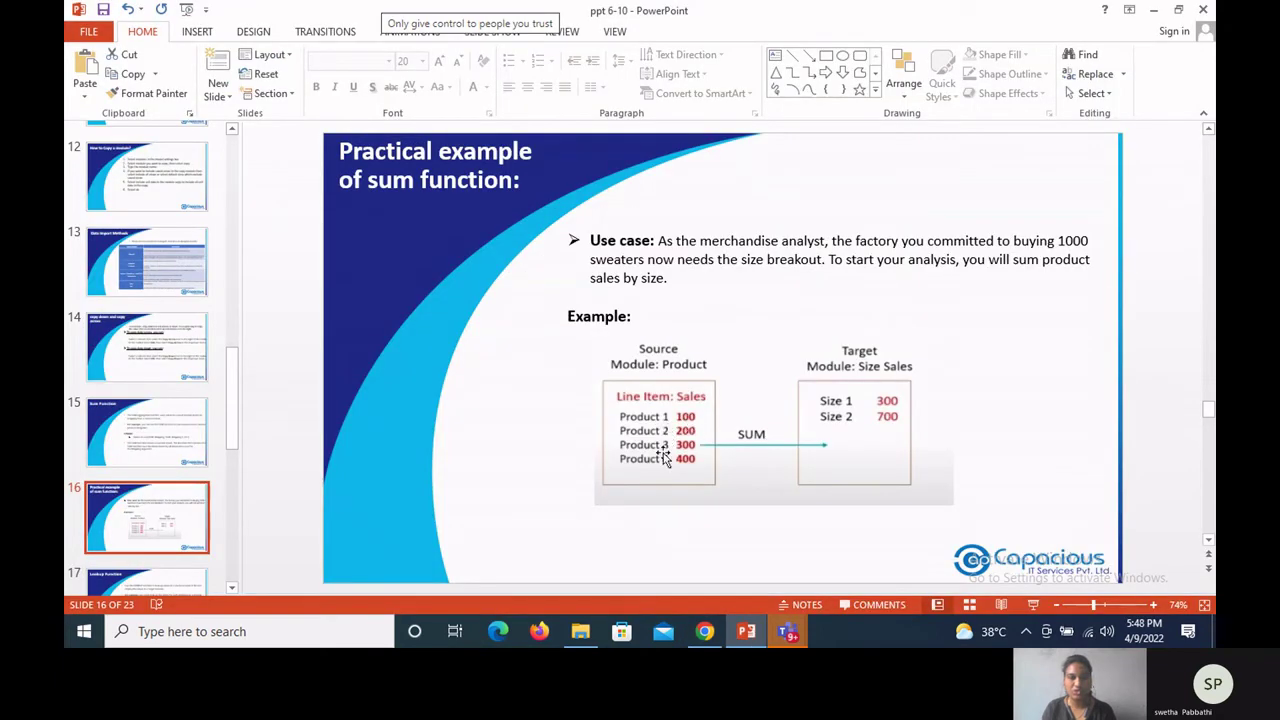
{"action": "left_click", "coordinate": [705, 631]}
{"action": "type", "text": "100"}
{"action": "key", "text": "Return"}
{"action": "type", "text": "200"}
{"action": "key", "text": "Return"}
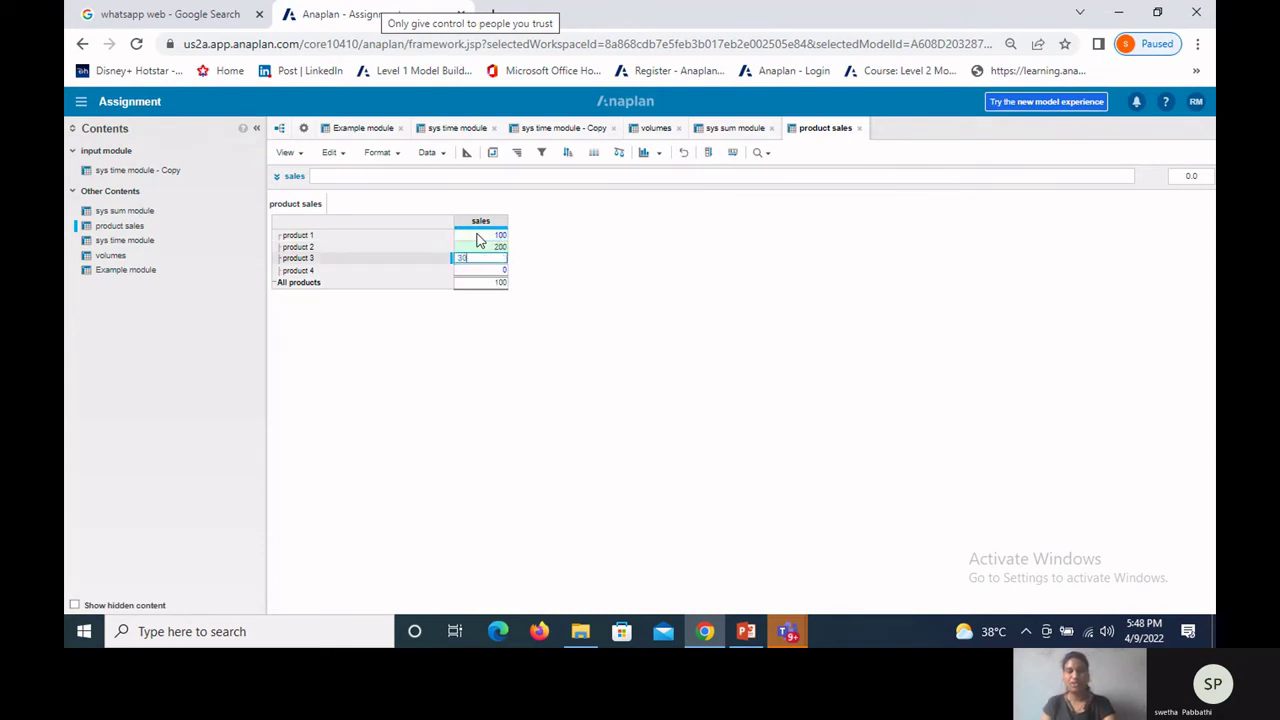
{"action": "key", "text": "Return"}
{"action": "type", "text": "400"}
{"action": "key", "text": "Return"}
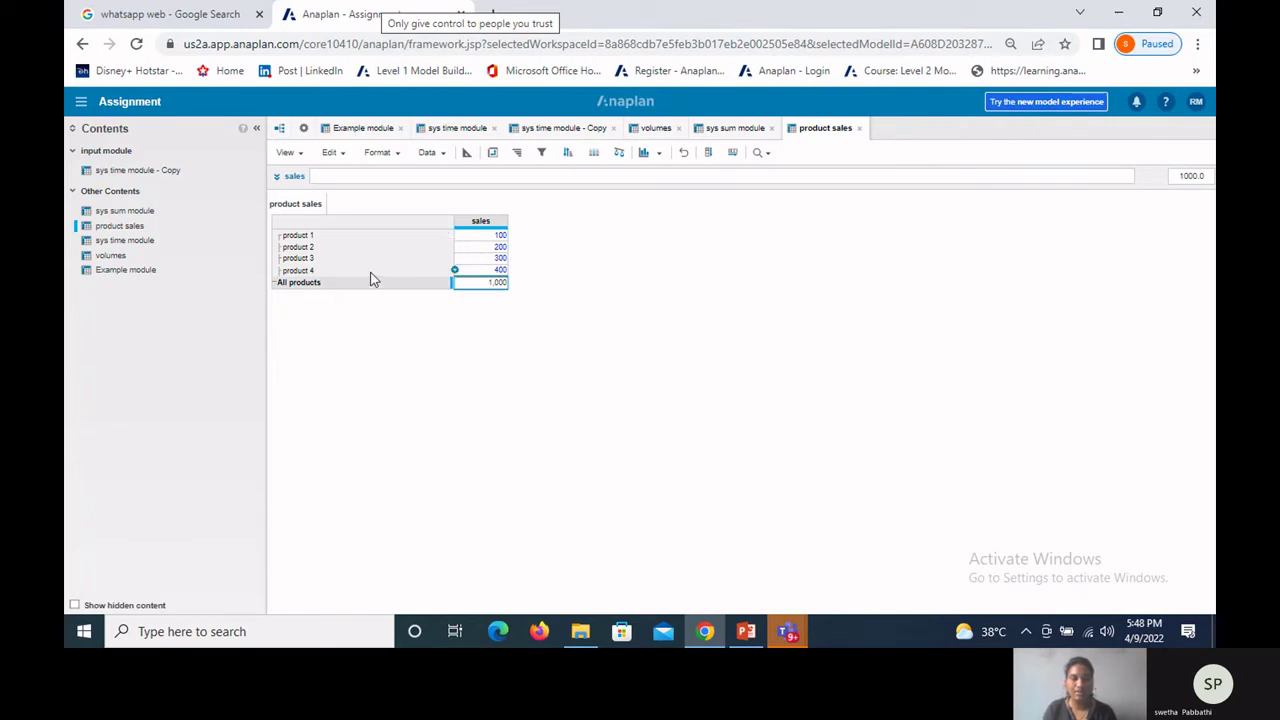
Step: In the product sales blueprint, set the sales line item's summary method to None, and return to the grid
{"action": "left_click", "coordinate": [466, 152]}
{"action": "left_click", "coordinate": [861, 248]}
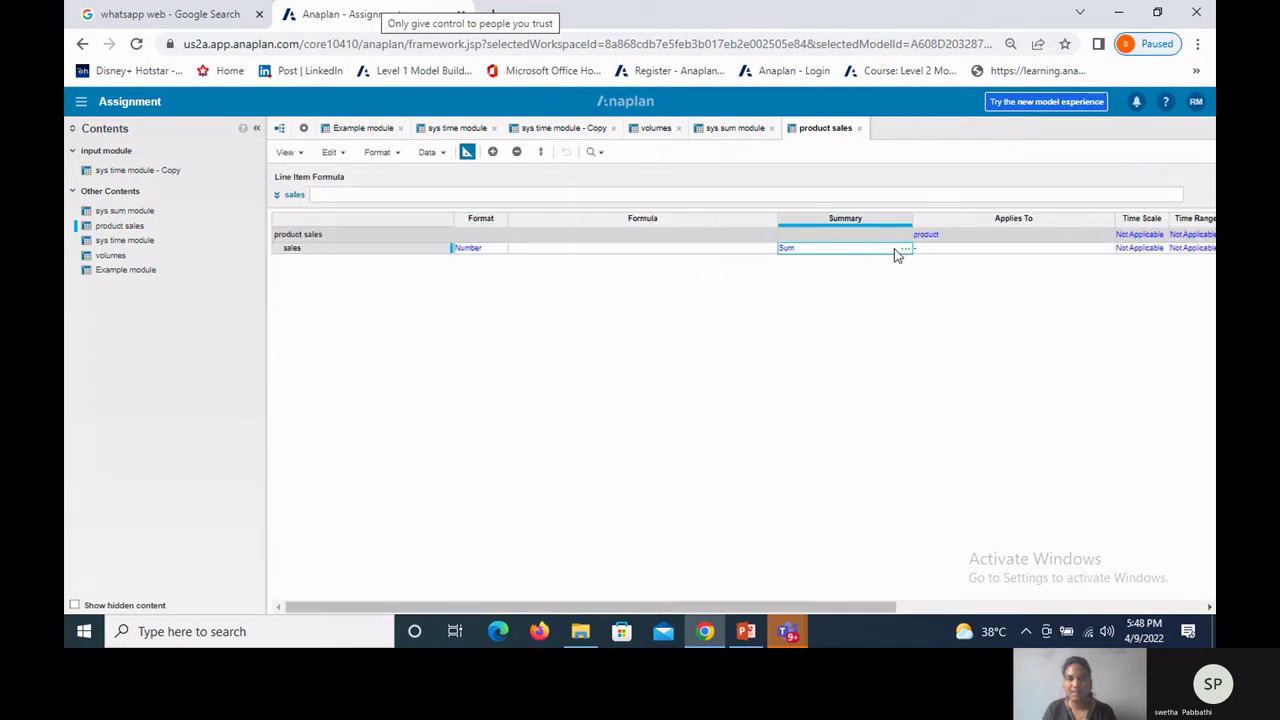
{"action": "left_click", "coordinate": [905, 249]}
{"action": "left_click", "coordinate": [538, 342]}
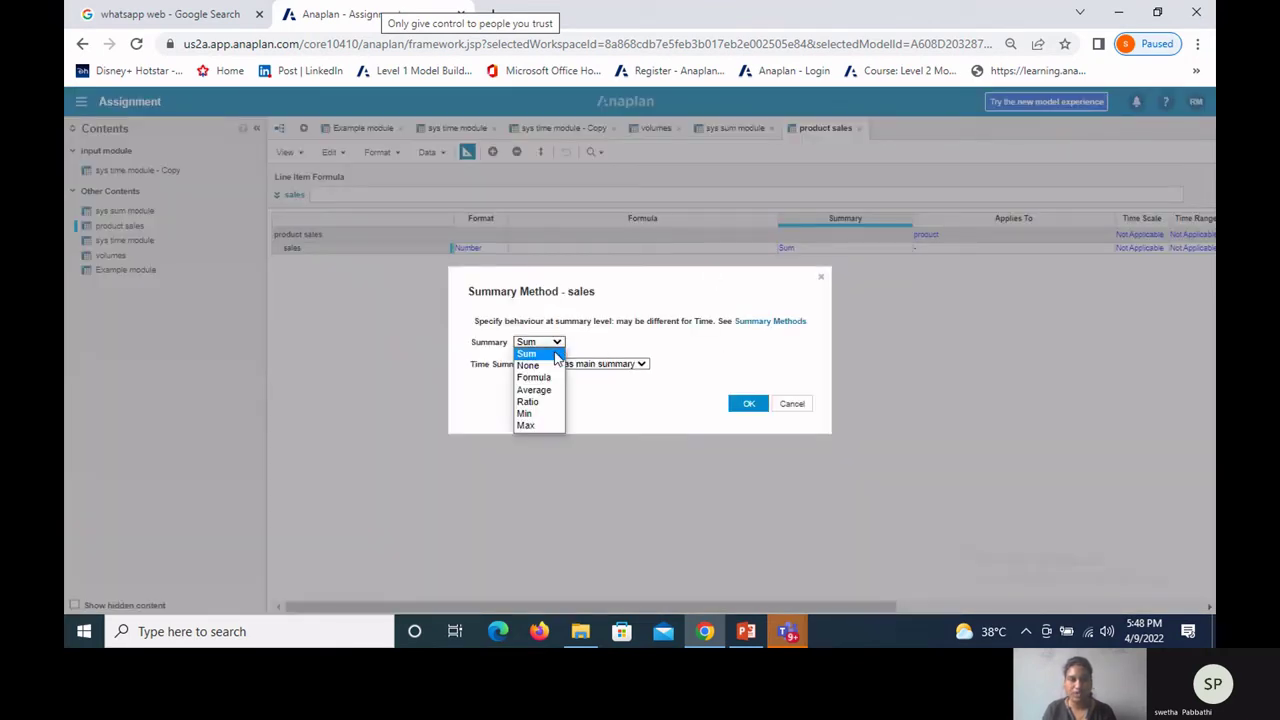
{"action": "left_click", "coordinate": [530, 361]}
{"action": "left_click", "coordinate": [746, 412]}
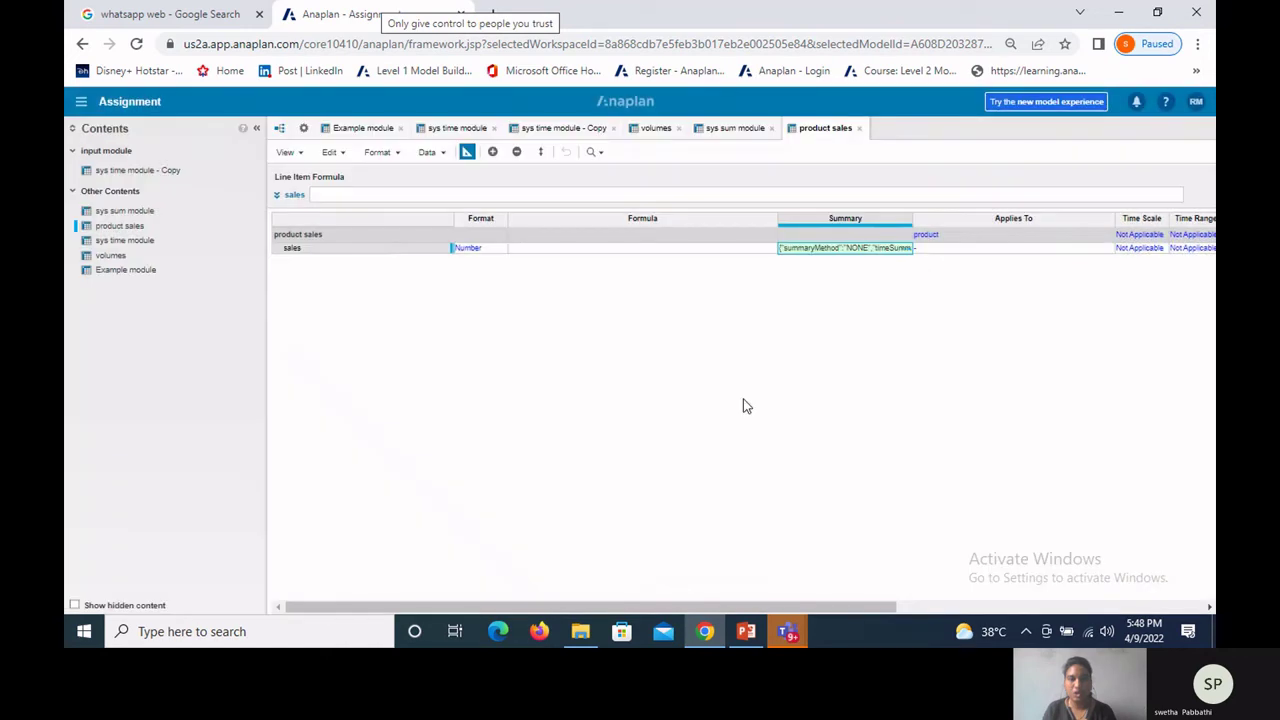
{"action": "left_click", "coordinate": [468, 152]}
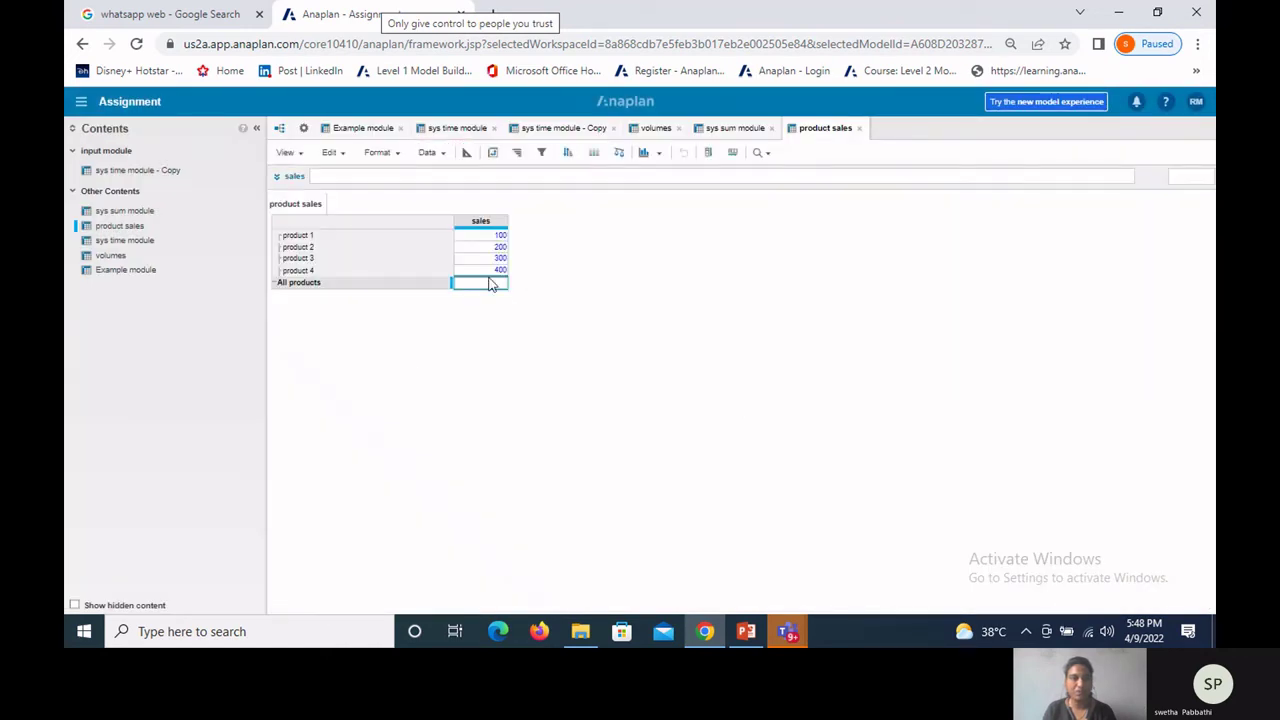
Step: Start a new module named size sales and replace its Time dimension with the size list
{"action": "left_click", "coordinate": [303, 128]}
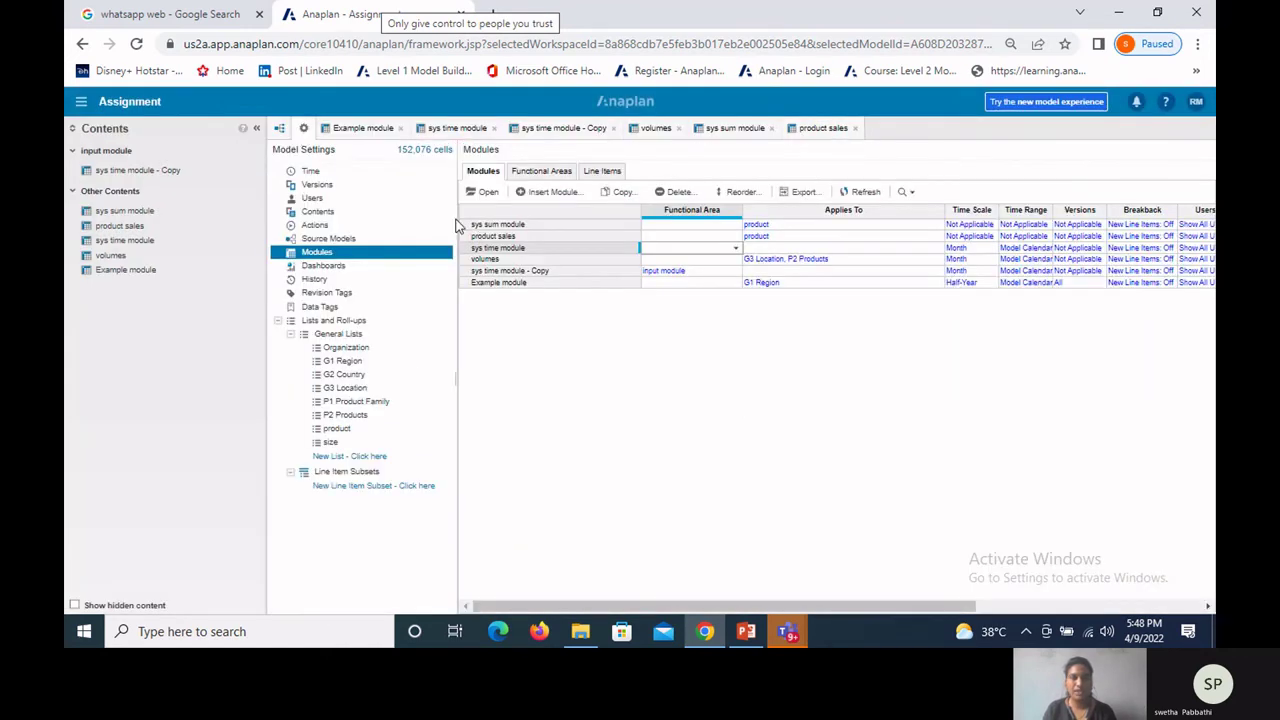
{"action": "left_click", "coordinate": [555, 194]}
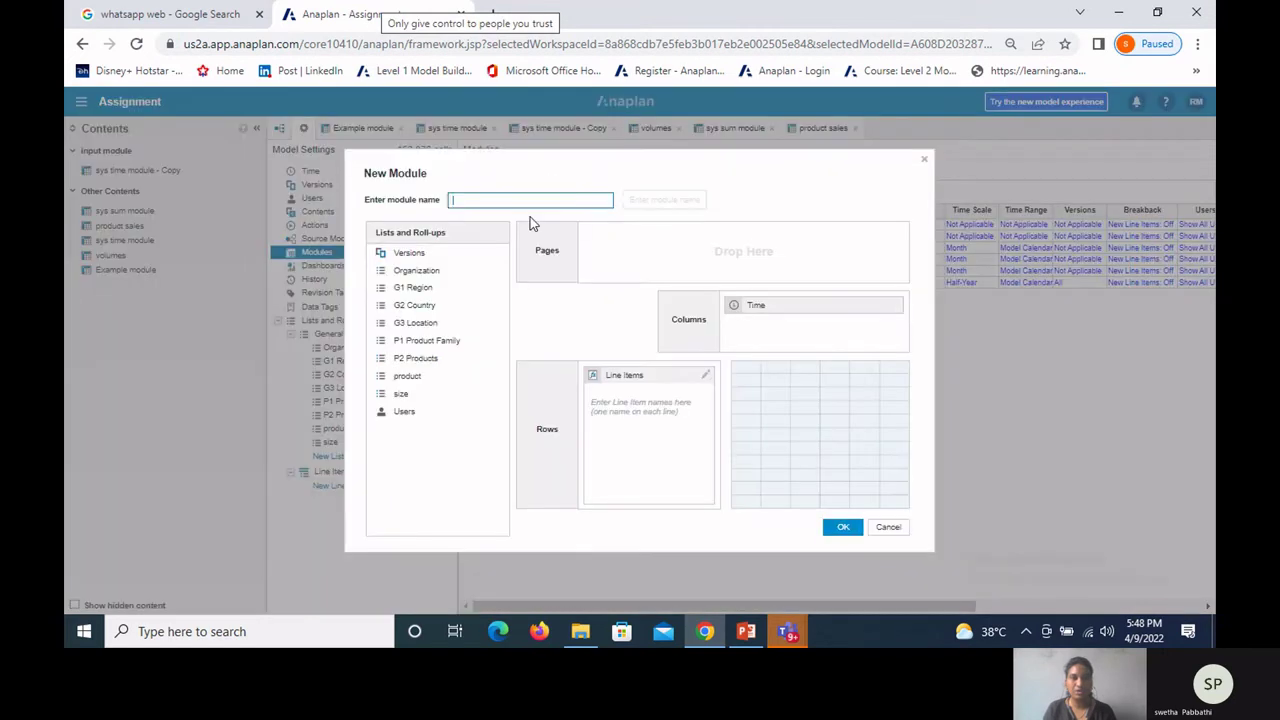
{"action": "left_click", "coordinate": [541, 202]}
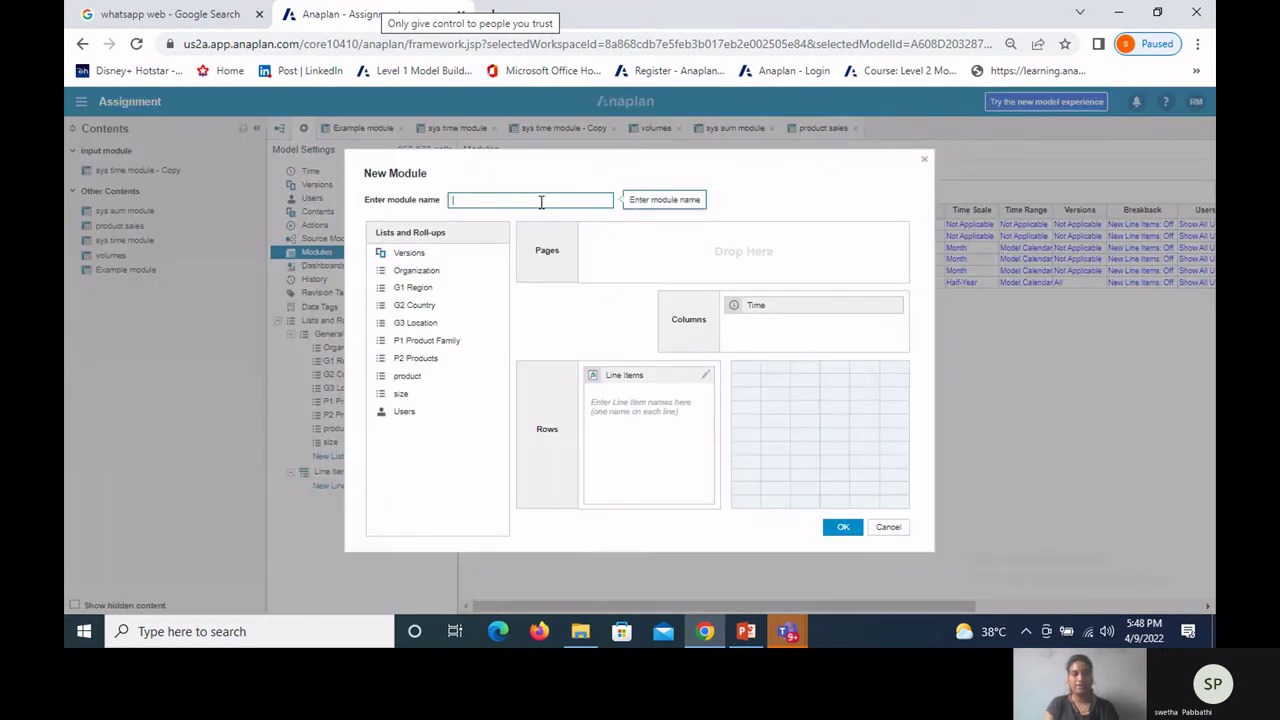
{"action": "type", "text": "size sales"}
{"action": "left_click", "coordinate": [784, 320]}
{"action": "left_click_drag", "start_coordinate": [784, 320], "coordinate": [450, 440]}
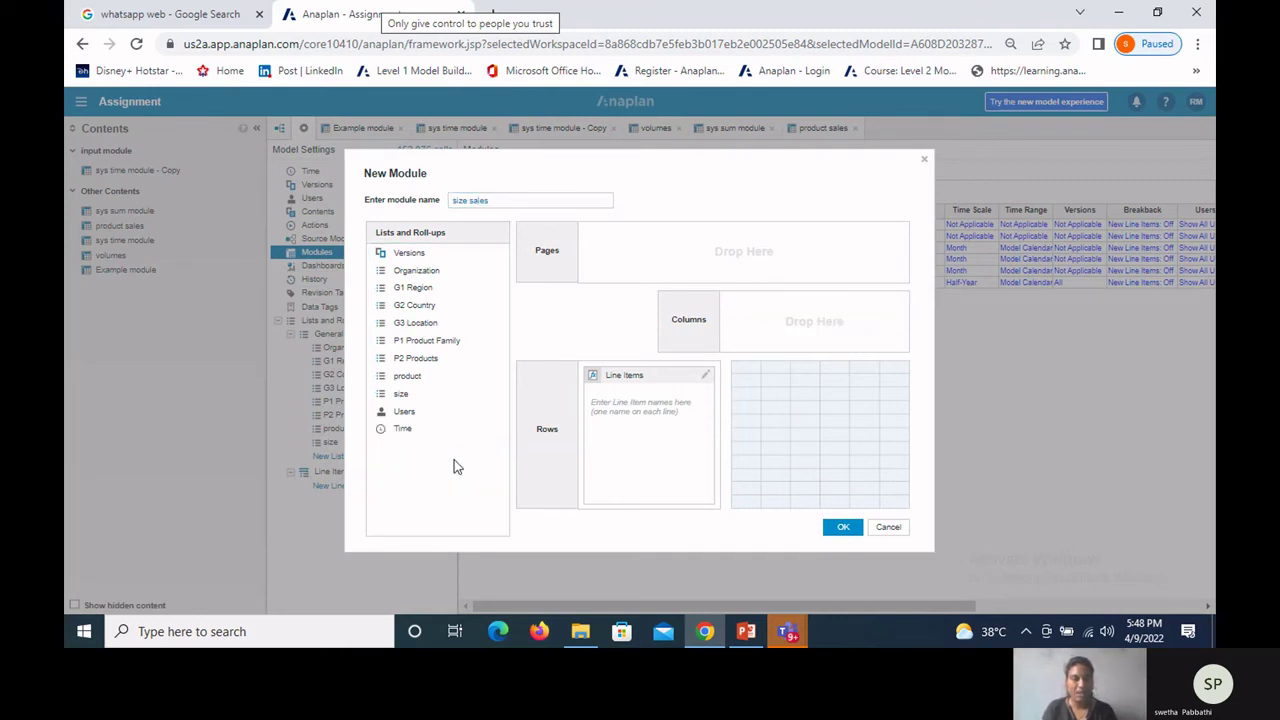
{"action": "left_click", "coordinate": [415, 396]}
{"action": "left_click_drag", "start_coordinate": [417, 398], "coordinate": [777, 329]}
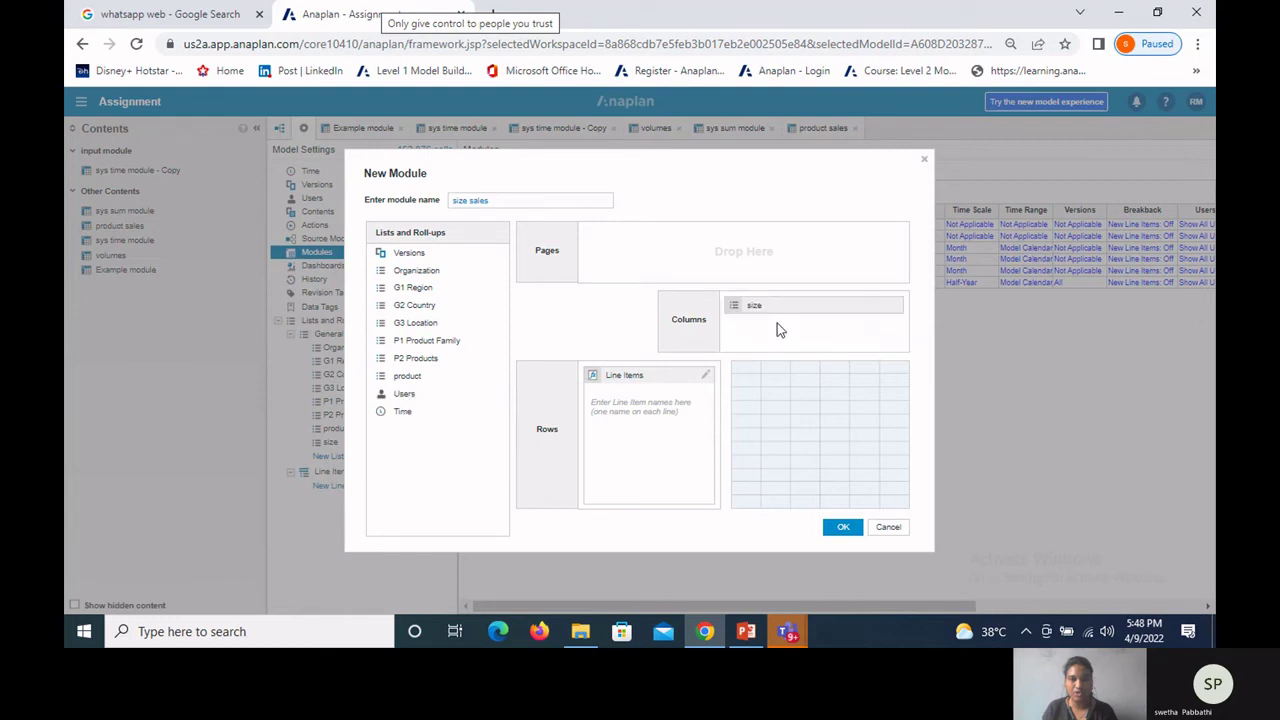
Step: Add the line item size sales and create the module with sizes in rows and line items in columns
{"action": "left_click", "coordinate": [641, 408]}
{"action": "type", "text": "si"}
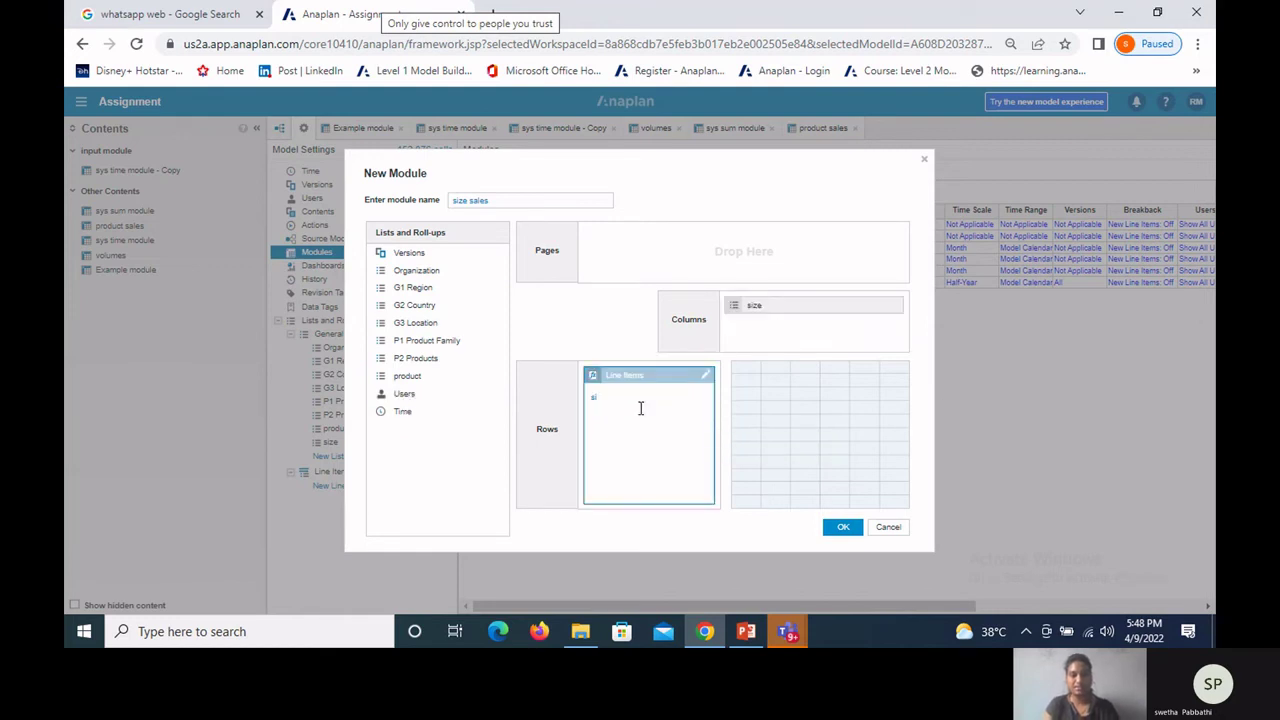
{"action": "type", "text": "ze sales"}
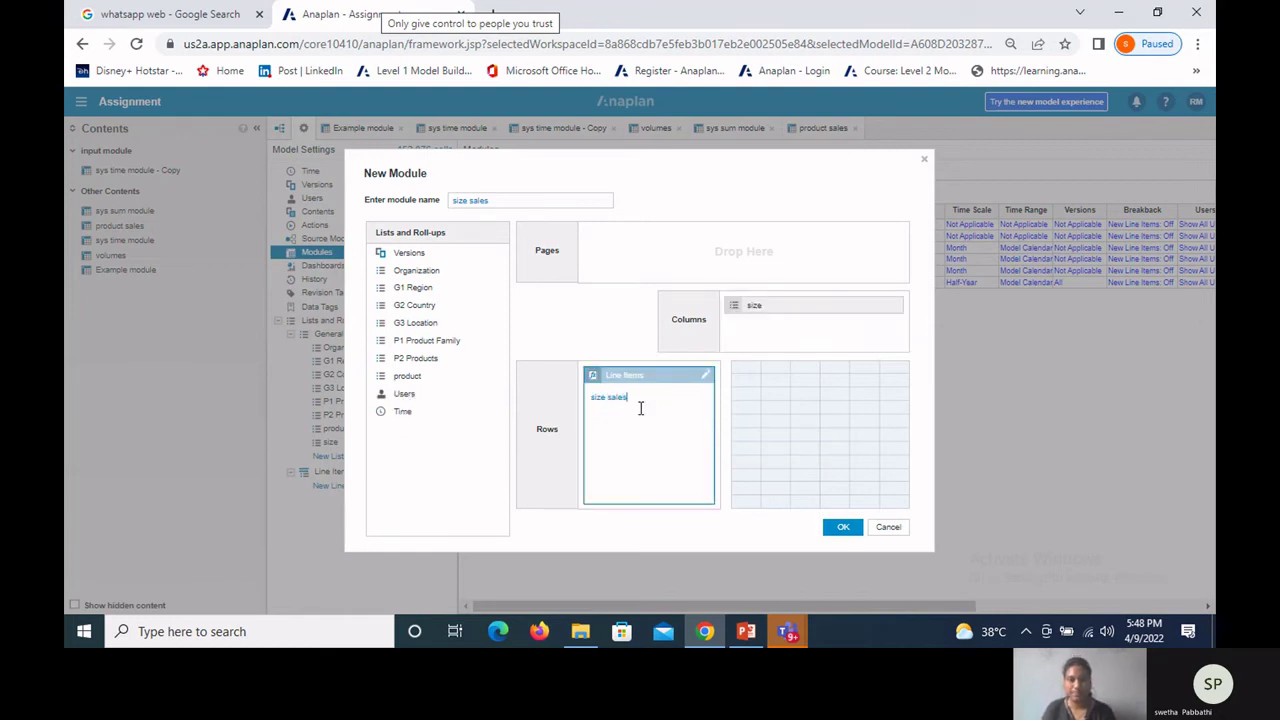
{"action": "left_click_drag", "start_coordinate": [758, 307], "coordinate": [630, 381]}
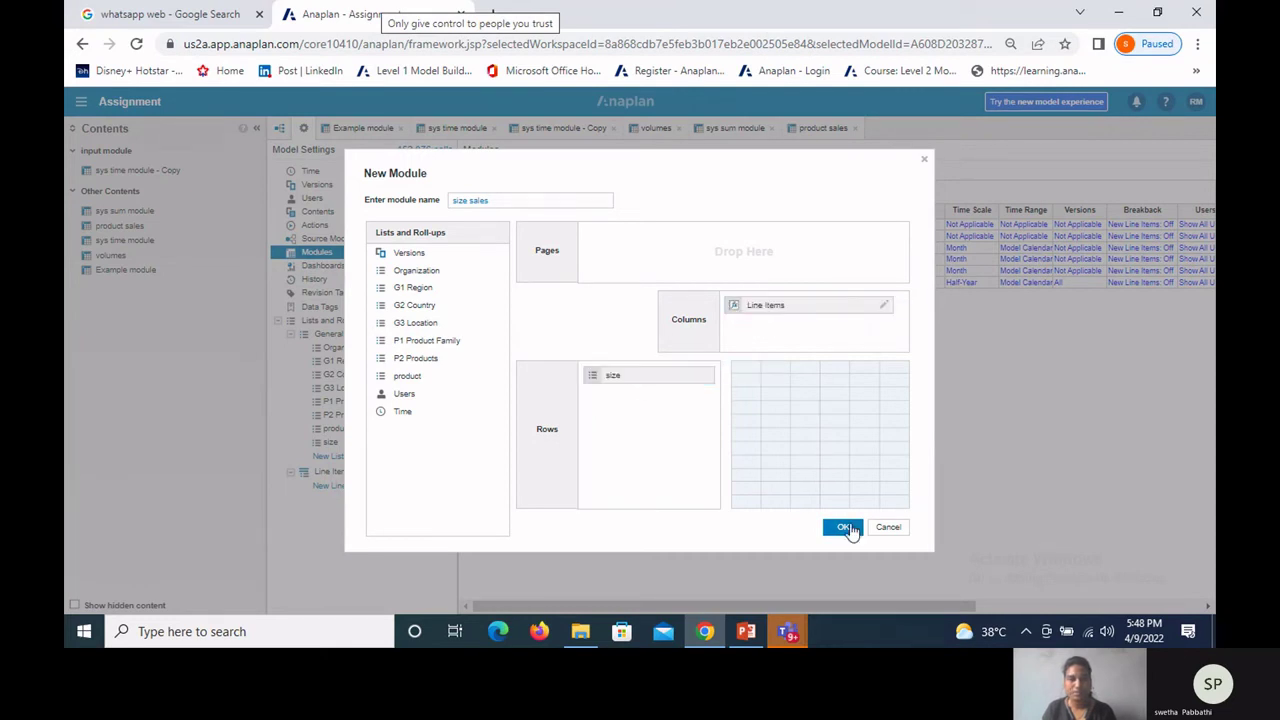
{"action": "left_click", "coordinate": [843, 527]}
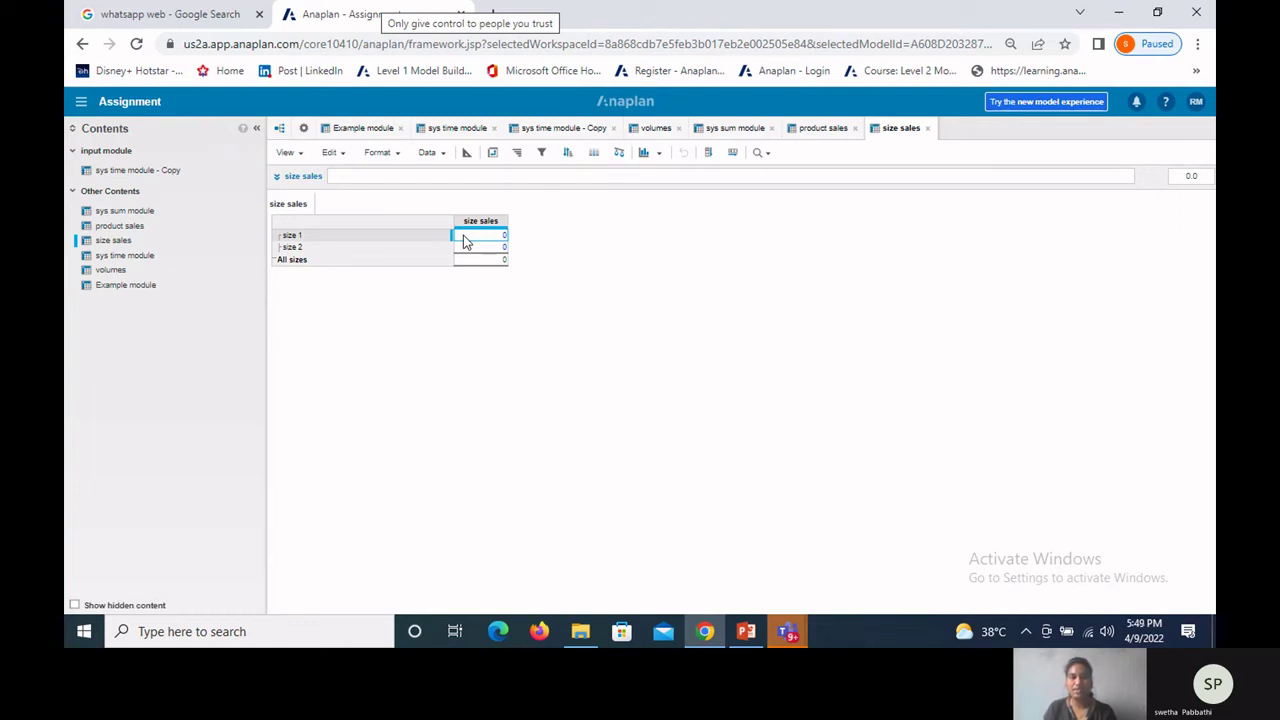
Step: Give the size sales line item a formula that sums product sales.sales by the size line item of sys sum module
{"action": "left_click", "coordinate": [379, 175]}
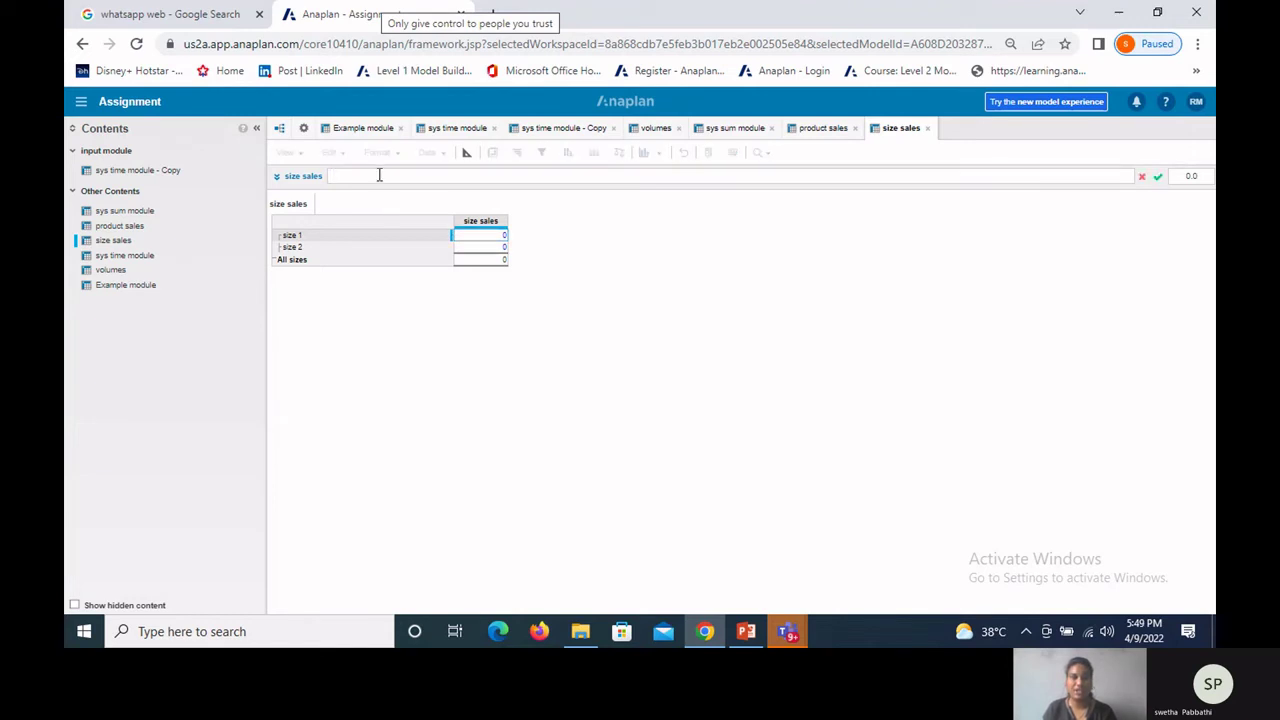
{"action": "left_click", "coordinate": [832, 131]}
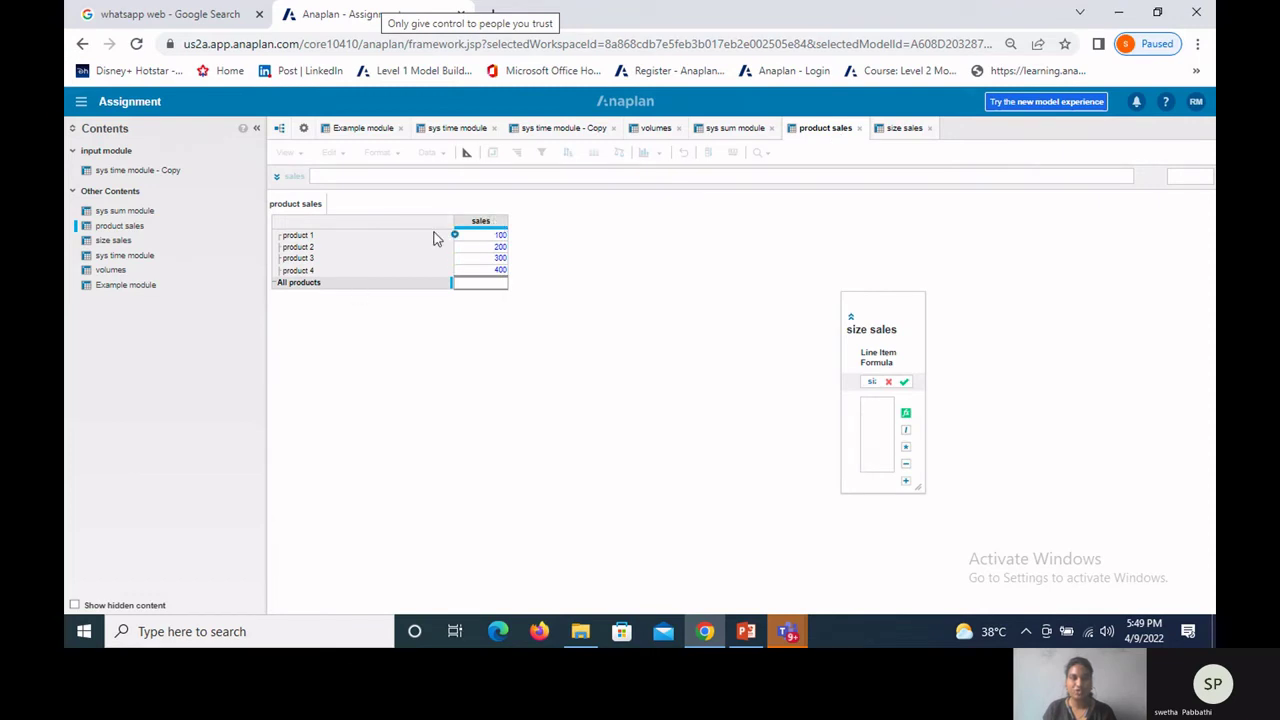
{"action": "left_click", "coordinate": [478, 226]}
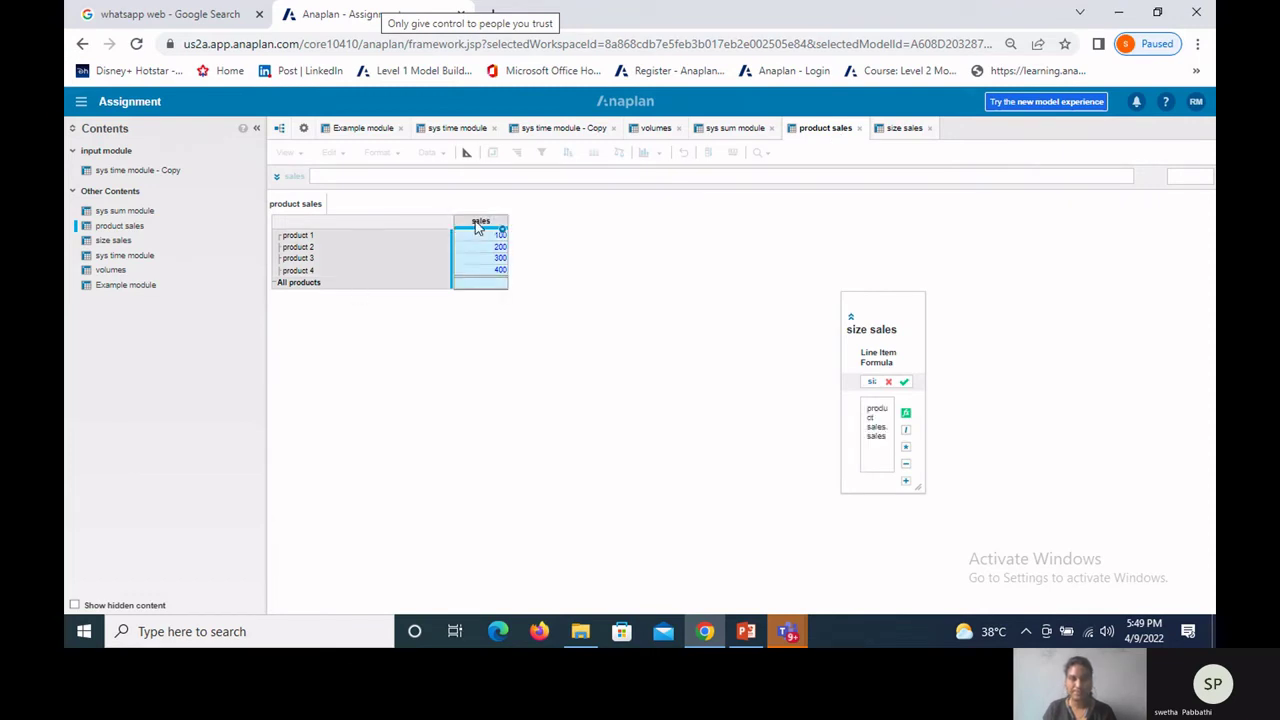
{"action": "type", "text": "[sum:"}
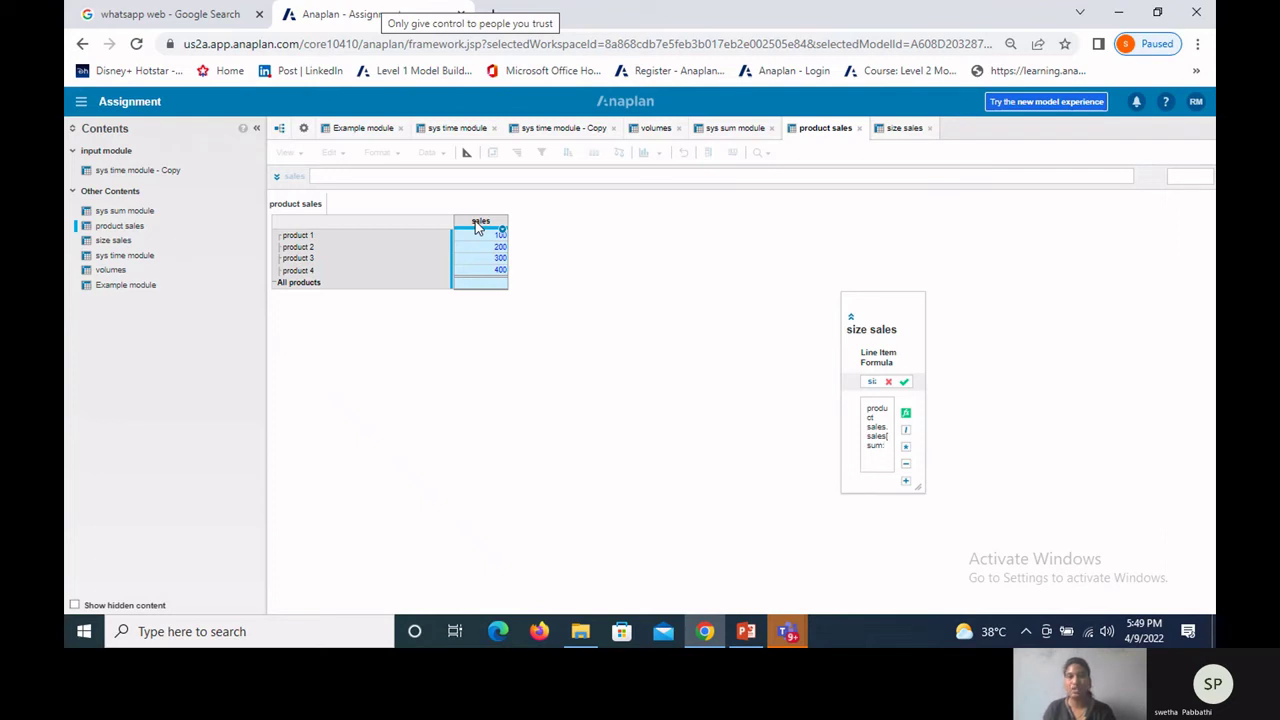
{"action": "left_click", "coordinate": [735, 130]}
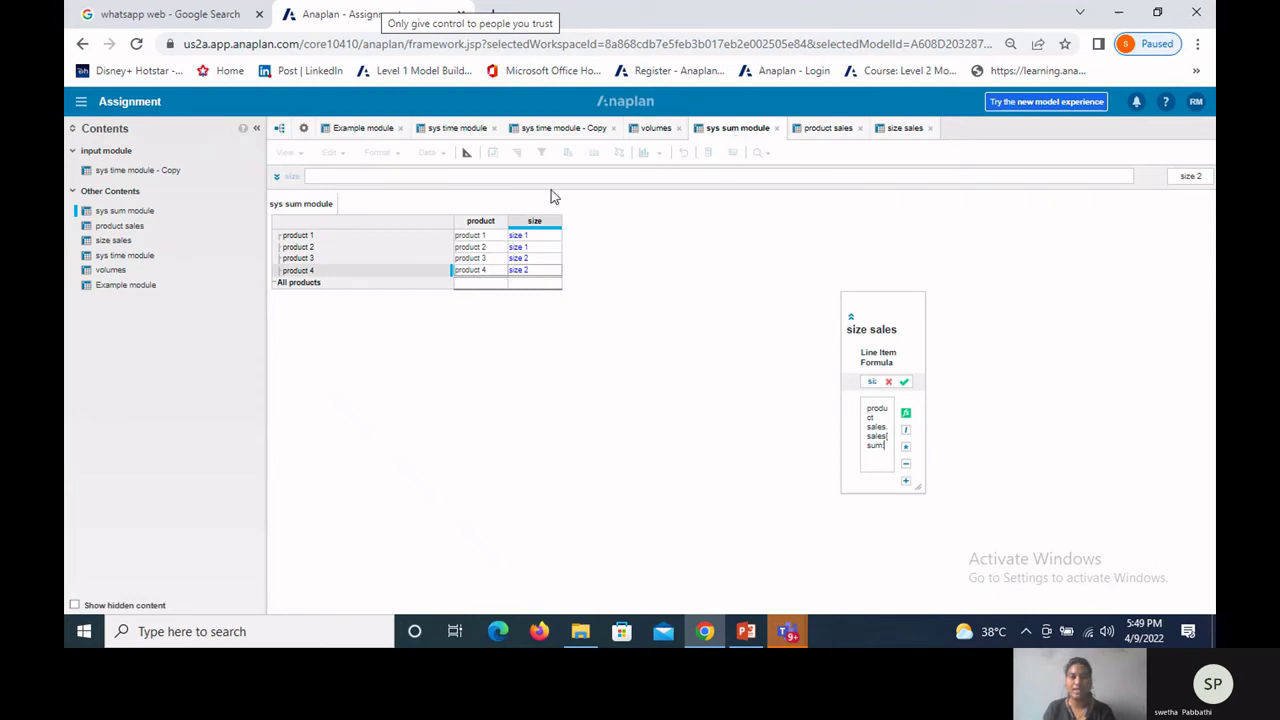
{"action": "left_click", "coordinate": [541, 228]}
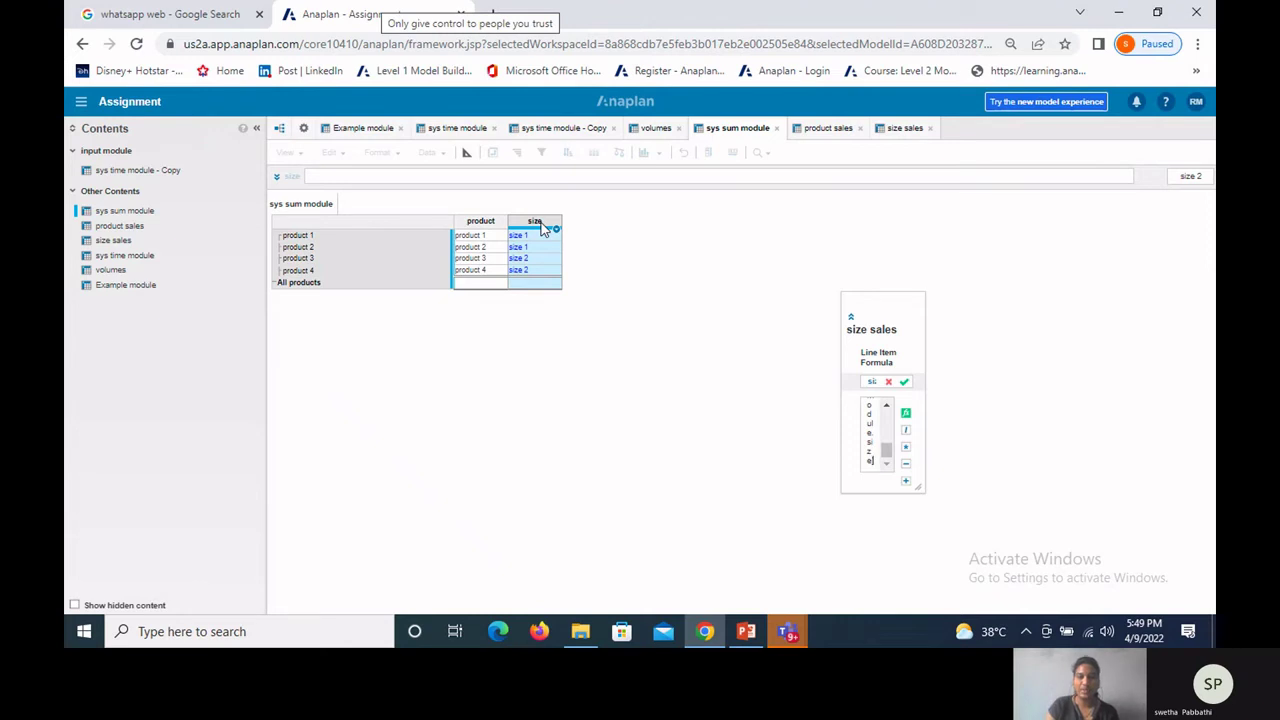
{"action": "left_click", "coordinate": [541, 228]}
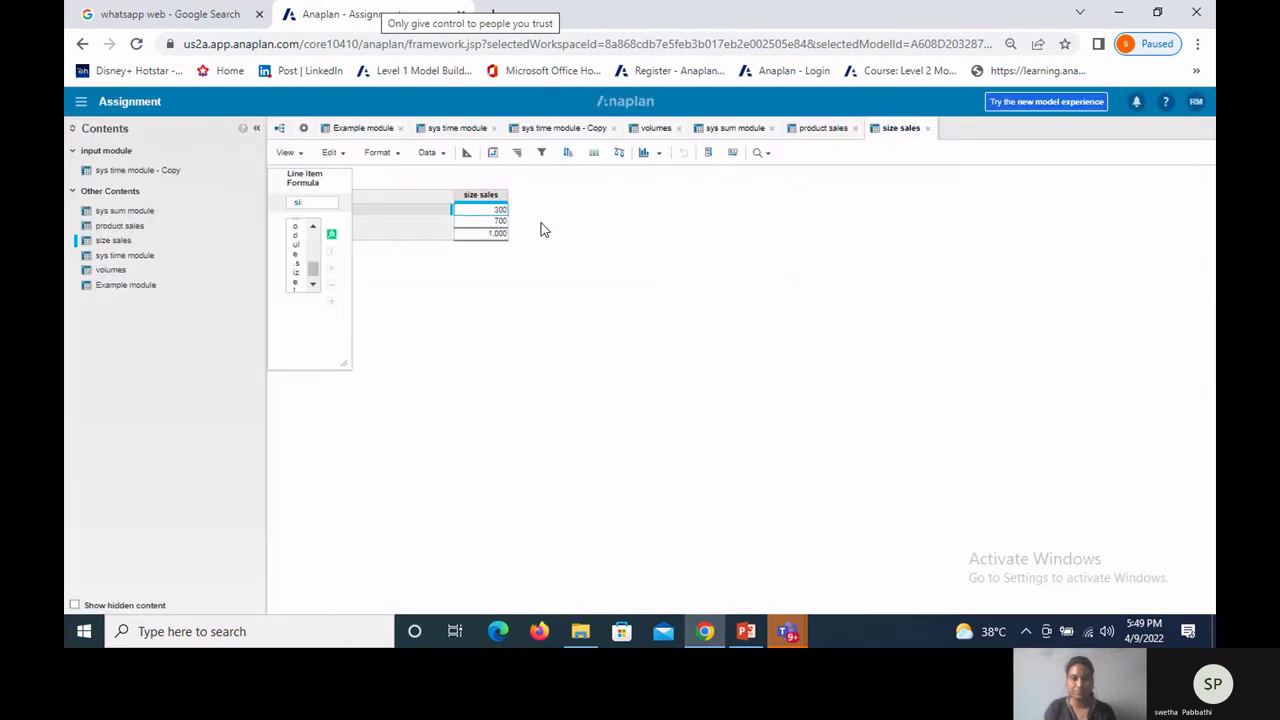
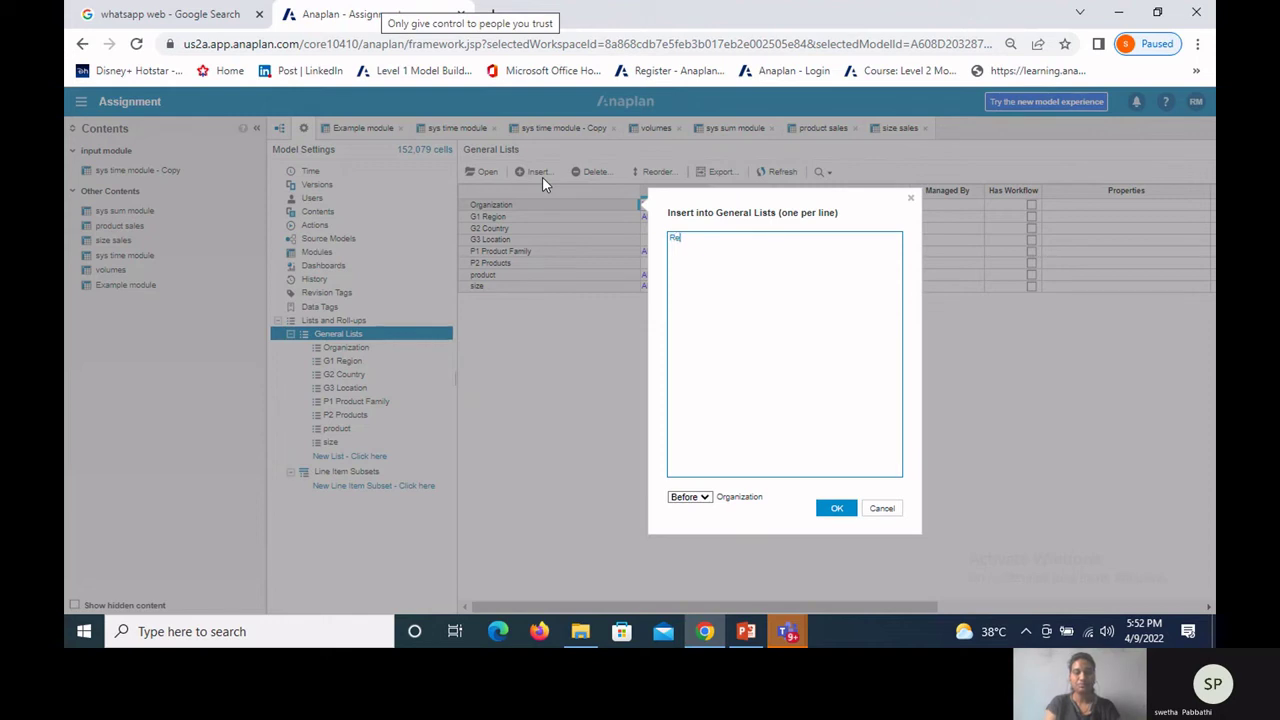
Step: Insert two new lists named Region and Store at the end of the general lists
{"action": "key", "text": "Return"}
{"action": "type", "text": "Store"}
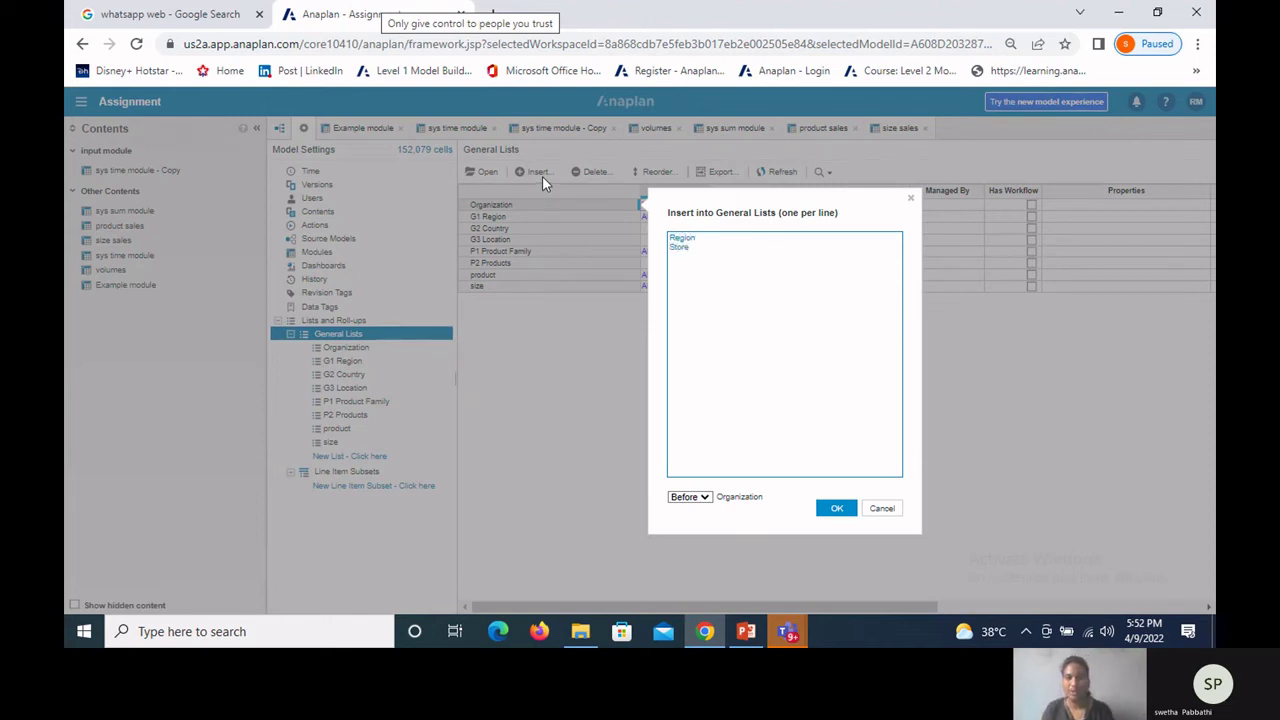
{"action": "left_click", "coordinate": [702, 499]}
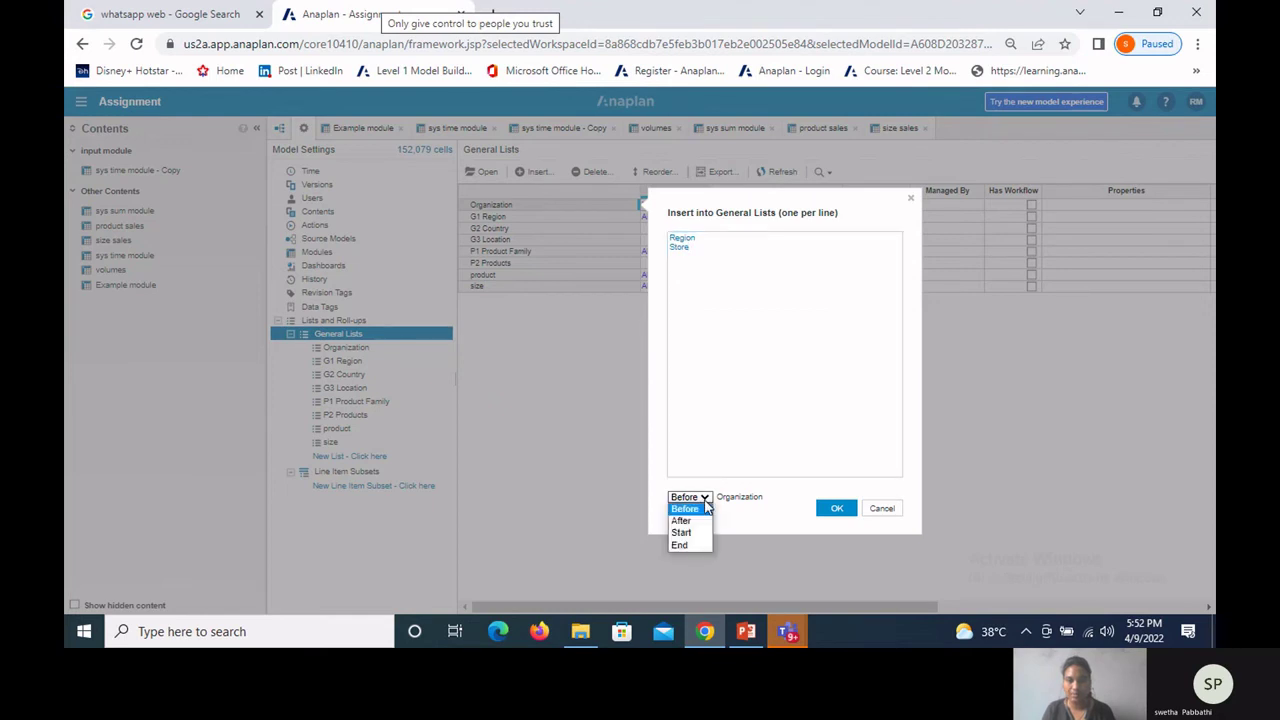
{"action": "left_click", "coordinate": [834, 514]}
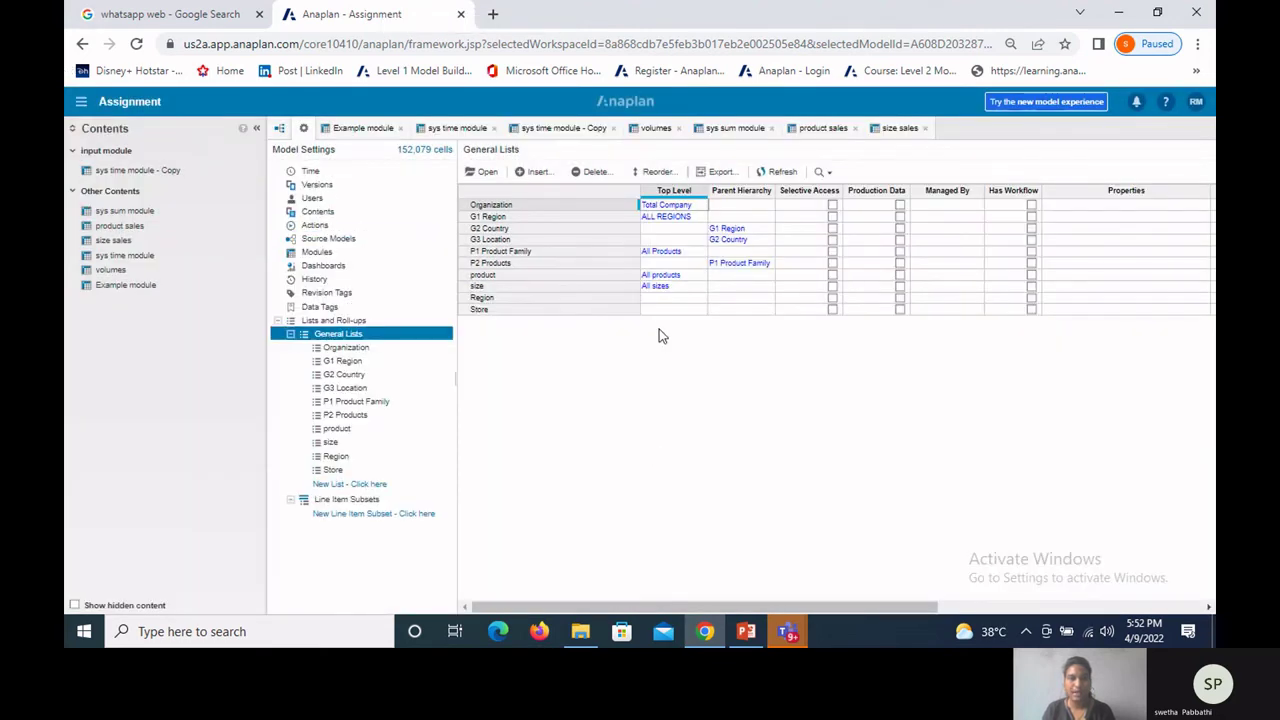
Step: Set the top level of the Region list to All regions and of the Store list to All stores
{"action": "left_click", "coordinate": [661, 299]}
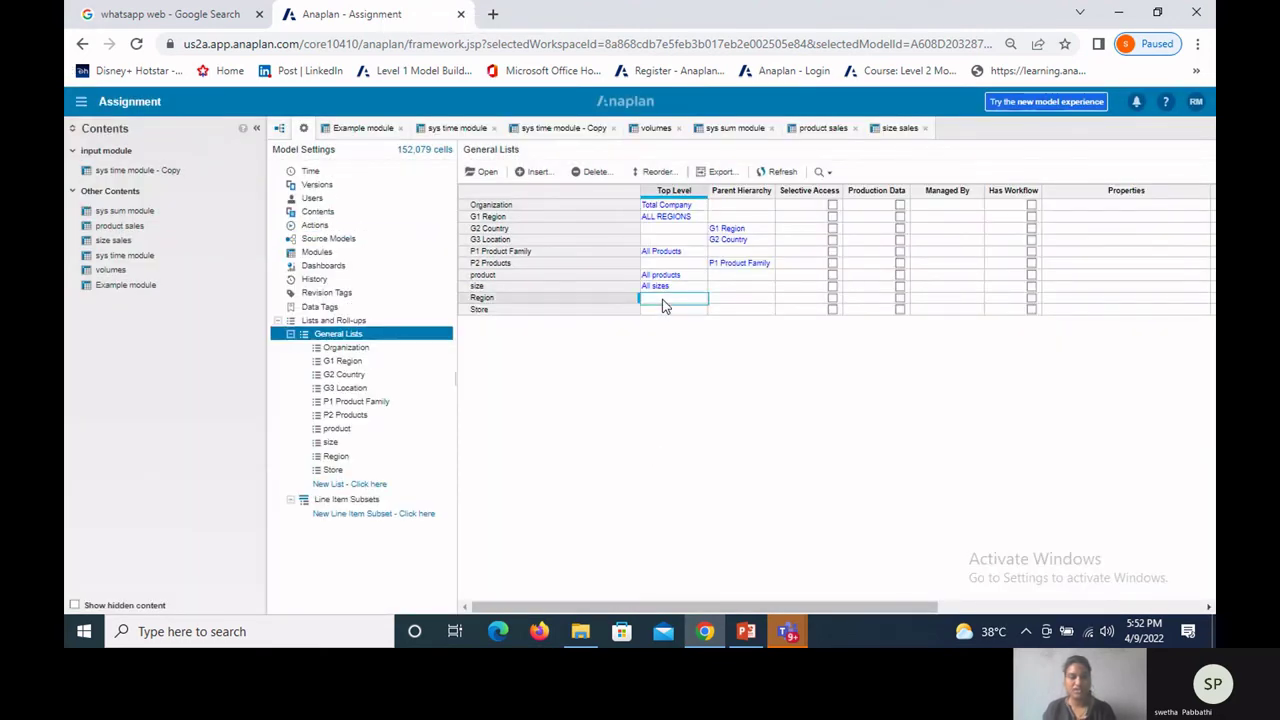
{"action": "type", "text": "All regio"}
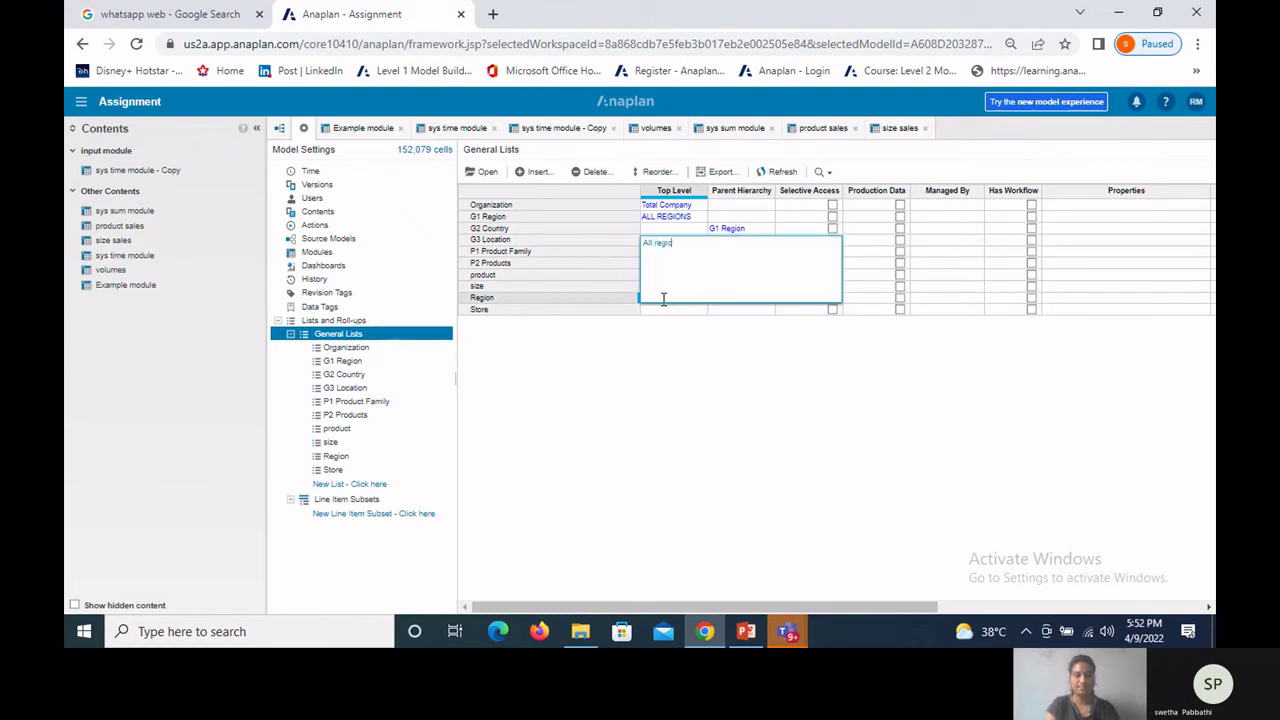
{"action": "type", "text": "ns"}
{"action": "key", "text": "Return"}
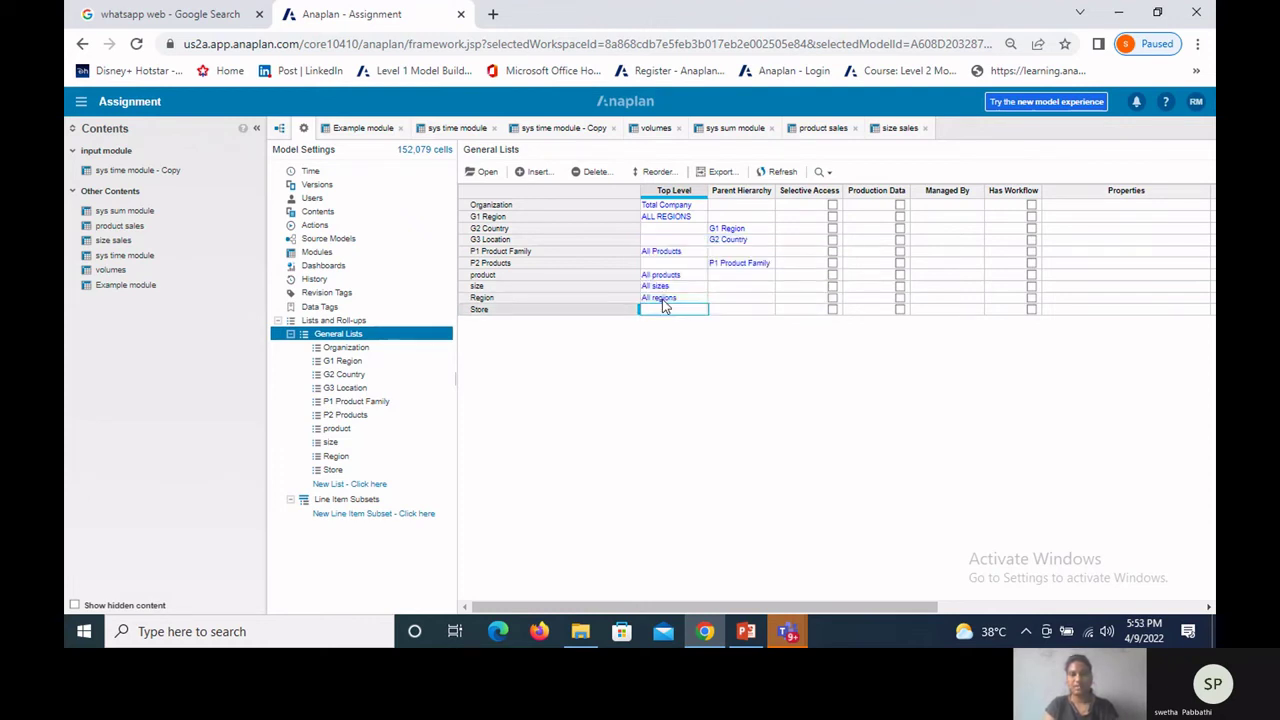
{"action": "type", "text": "All s"}
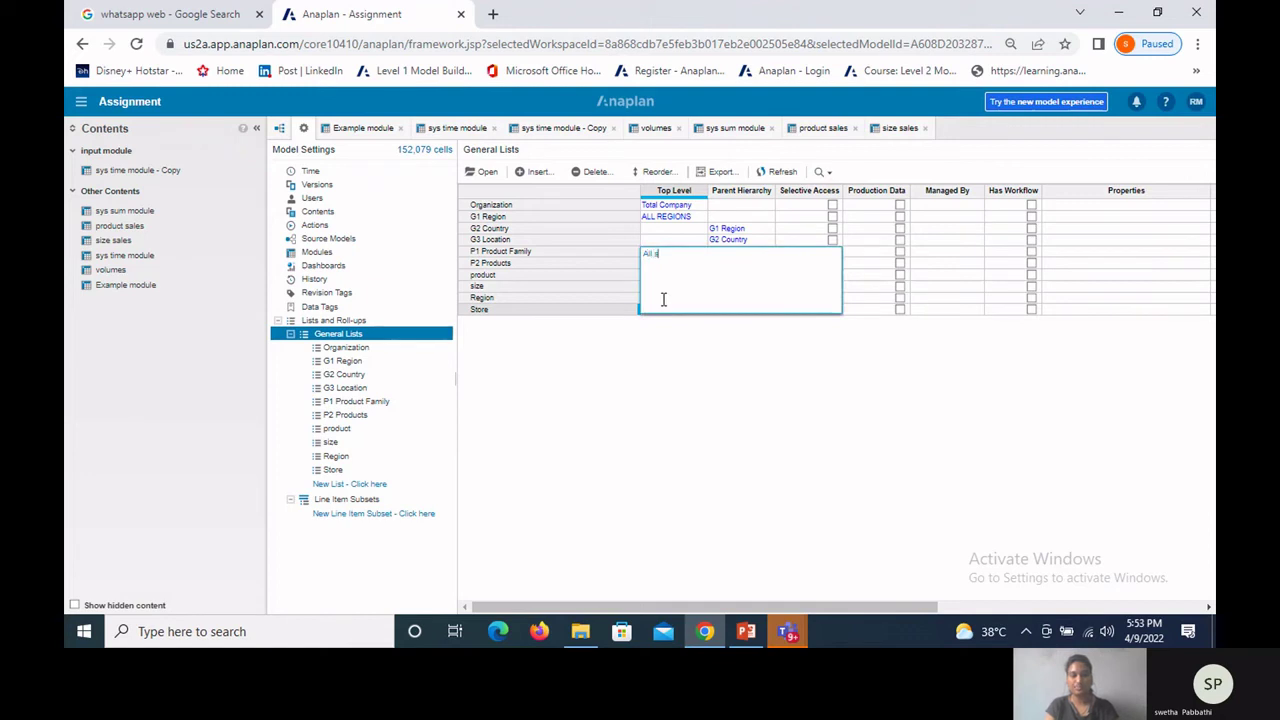
{"action": "type", "text": "tores"}
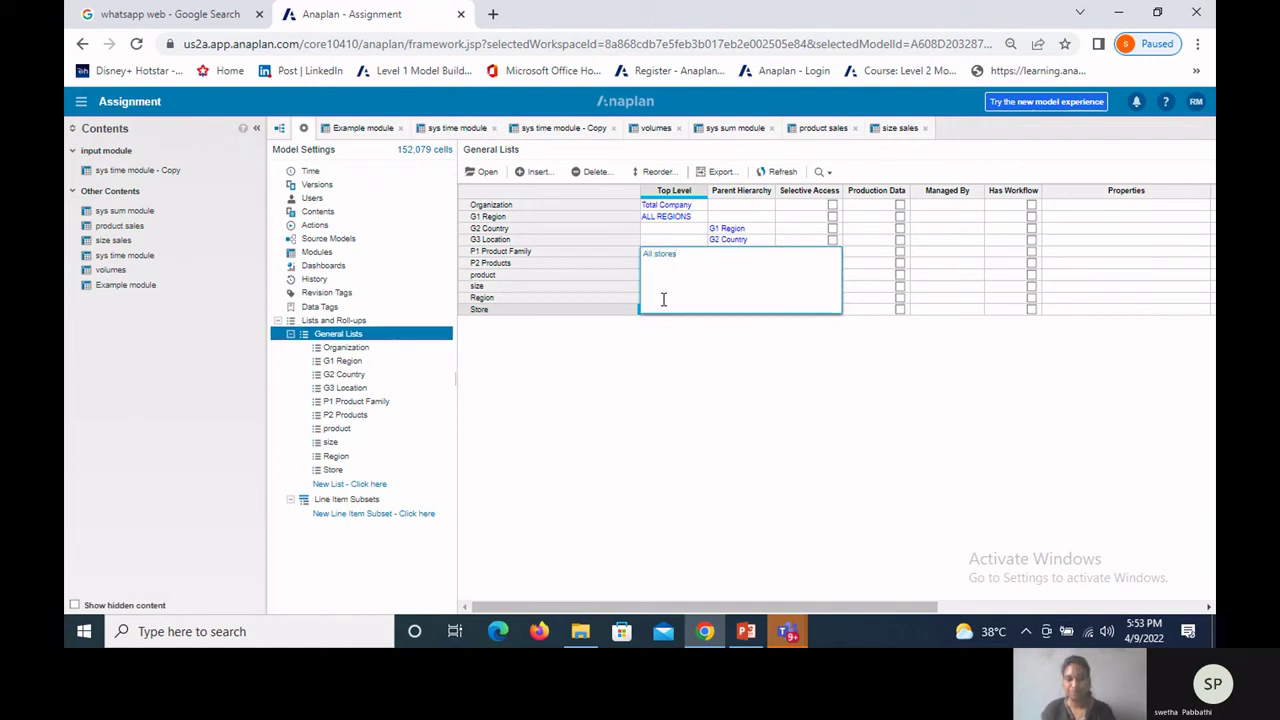
{"action": "key", "text": "Return"}
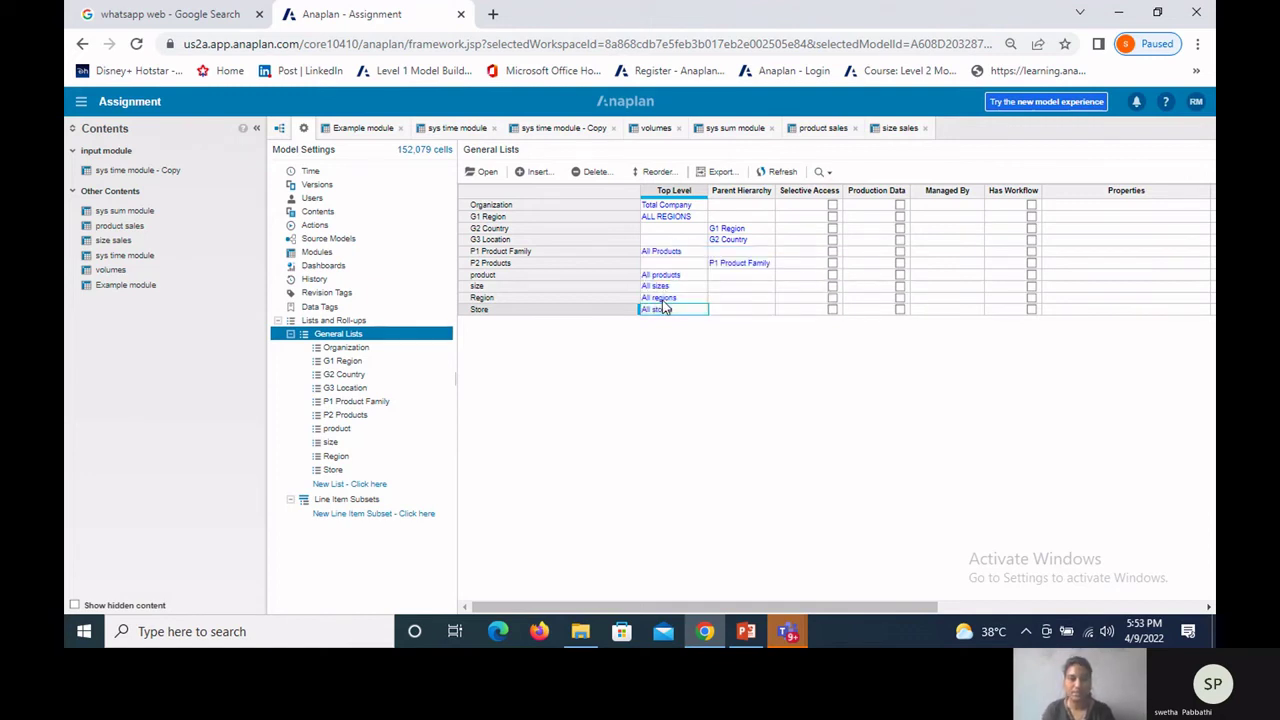
Step: Open the Region list and insert the items Region 1 and region 2
{"action": "left_click", "coordinate": [489, 300]}
{"action": "left_click", "coordinate": [485, 173]}
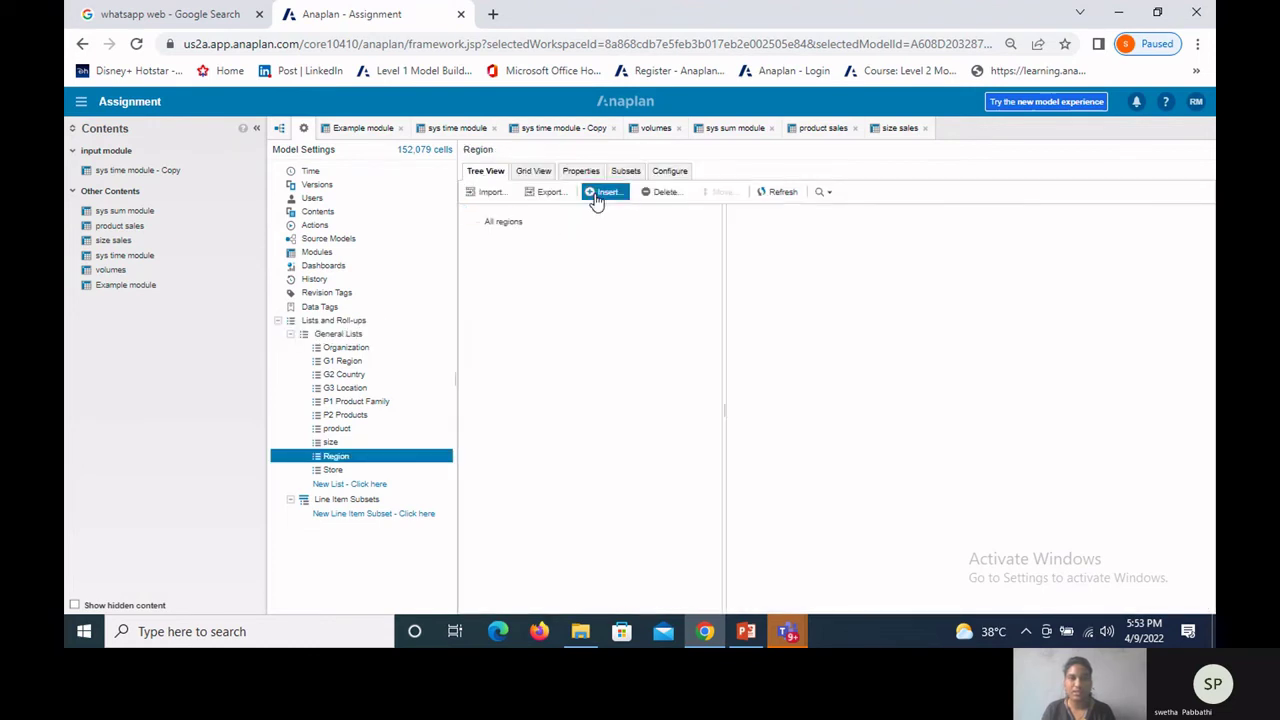
{"action": "left_click", "coordinate": [596, 196]}
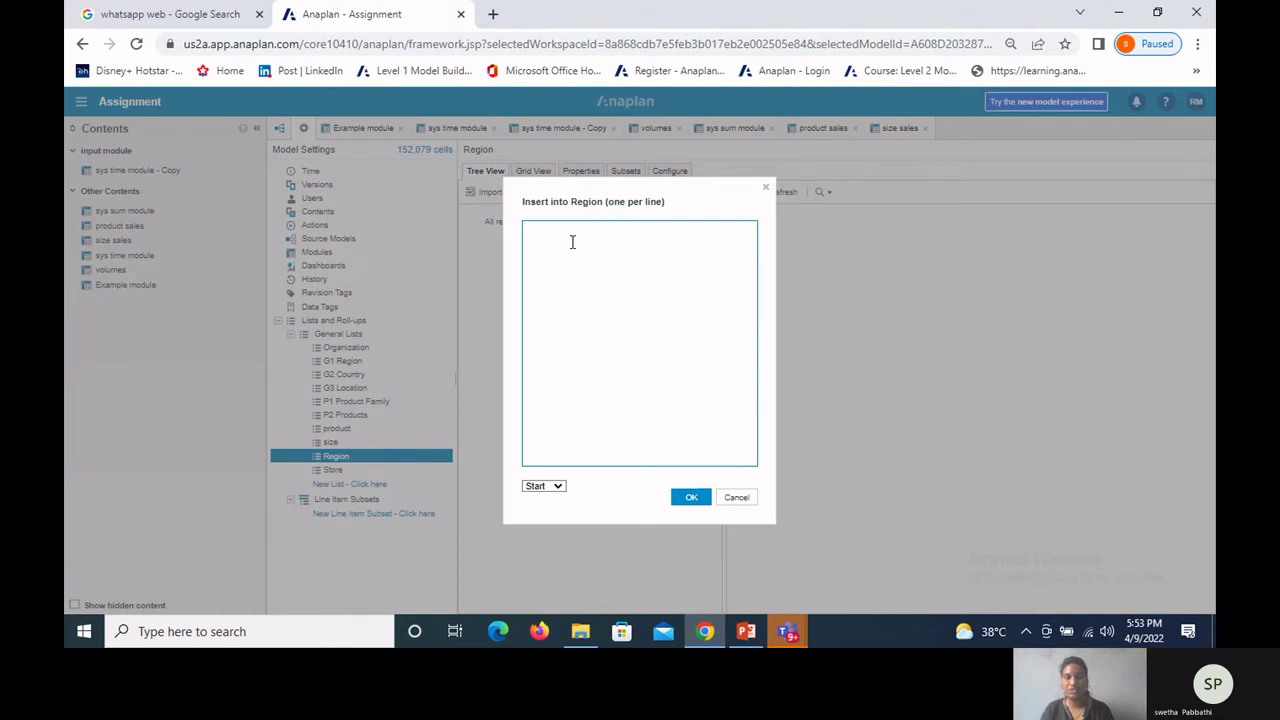
{"action": "type", "text": "N"}
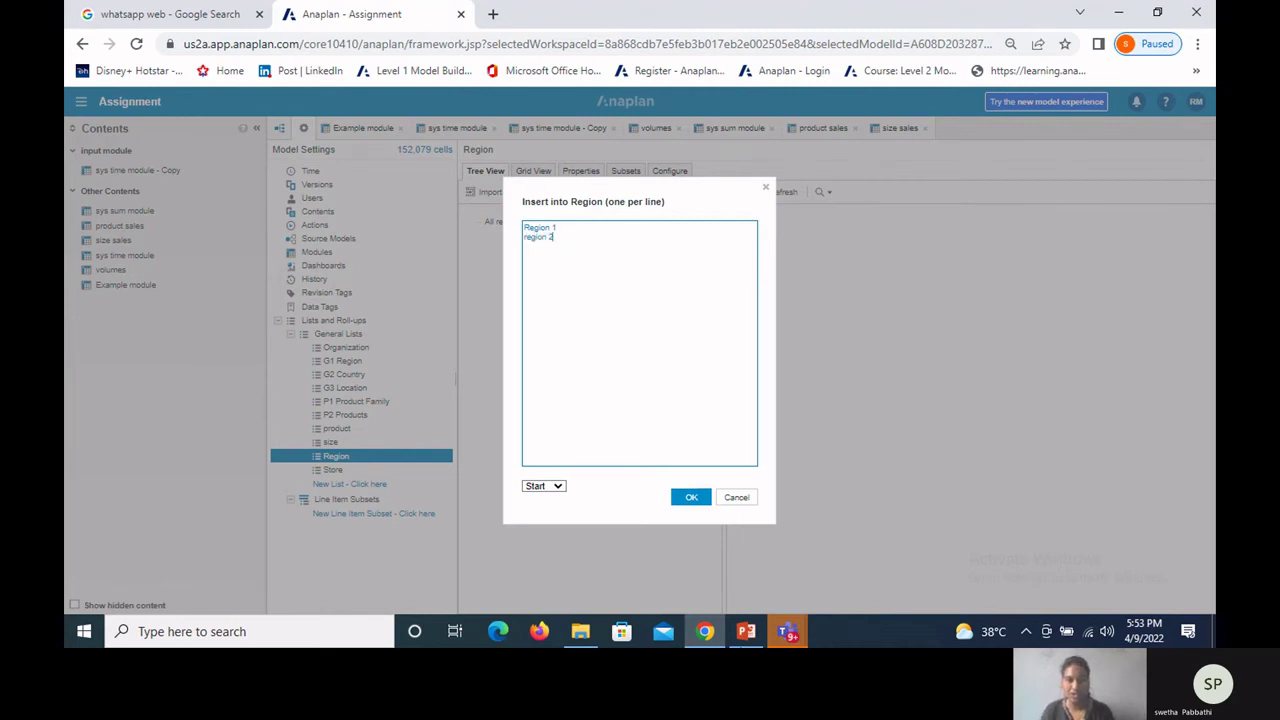
{"action": "left_click", "coordinate": [693, 497]}
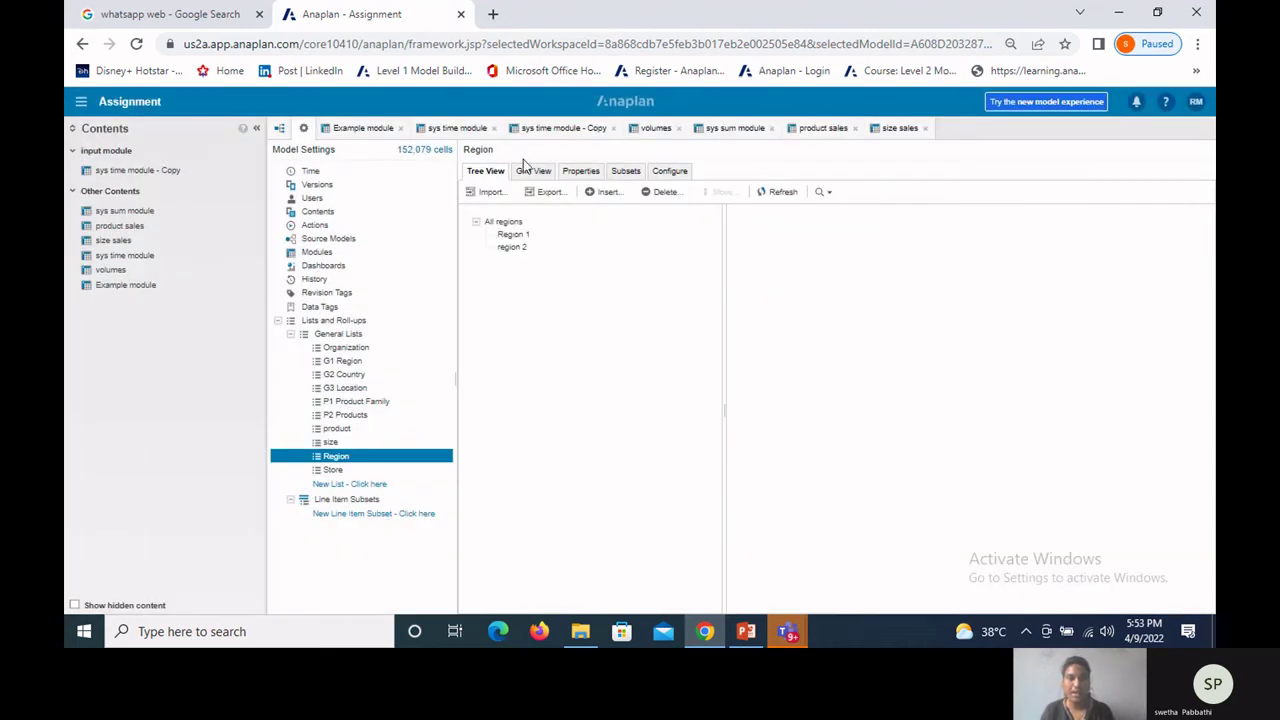
Step: Assign the codes R1 and R2 to Region 1 and region 2
{"action": "left_click", "coordinate": [533, 173]}
{"action": "left_click", "coordinate": [772, 228]}
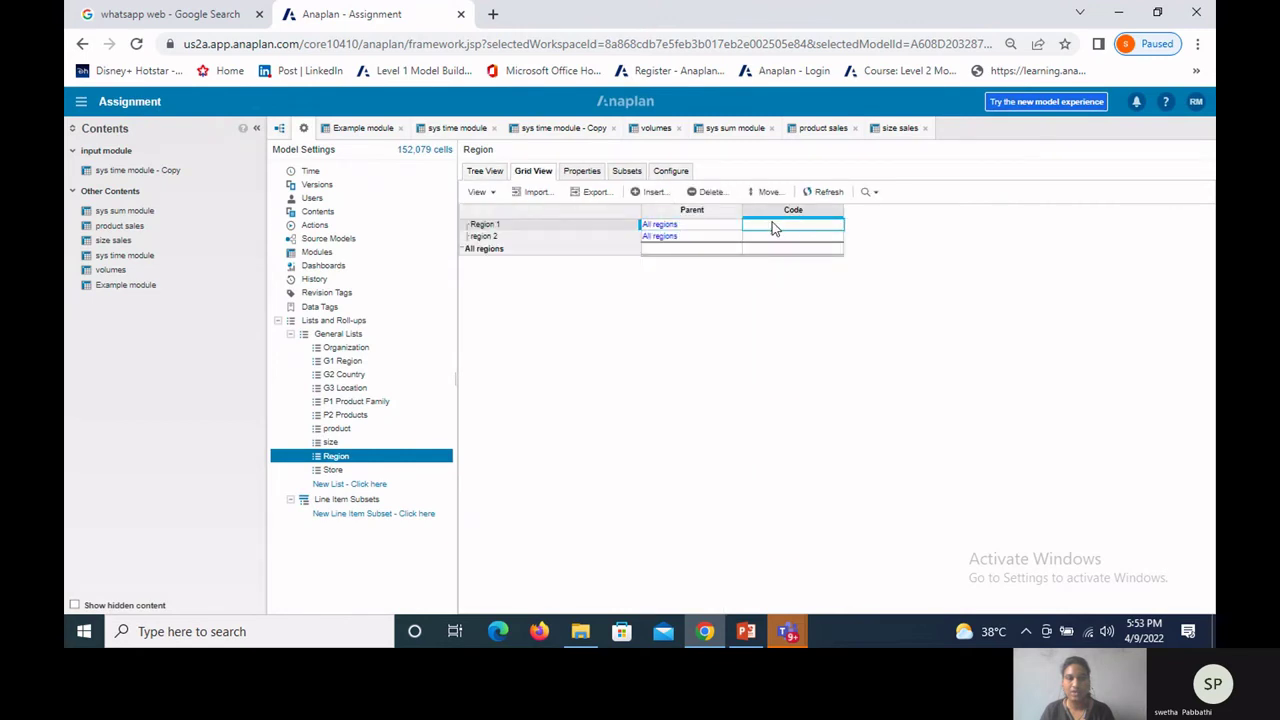
{"action": "type", "text": "R1"}
{"action": "key", "text": "Return"}
{"action": "type", "text": "R2"}
{"action": "key", "text": "Return"}
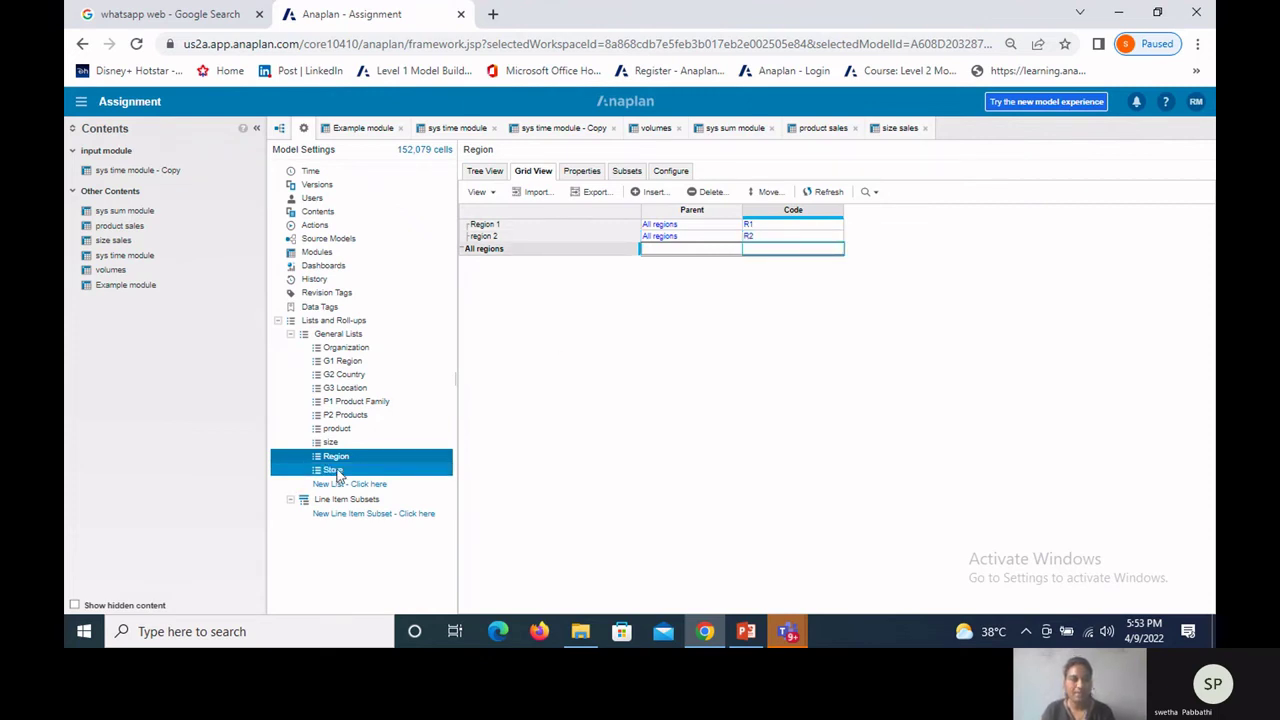
Step: Open the Store list and insert the items Store 1, Store 2, Store 3 and Store 4
{"action": "left_click", "coordinate": [333, 470]}
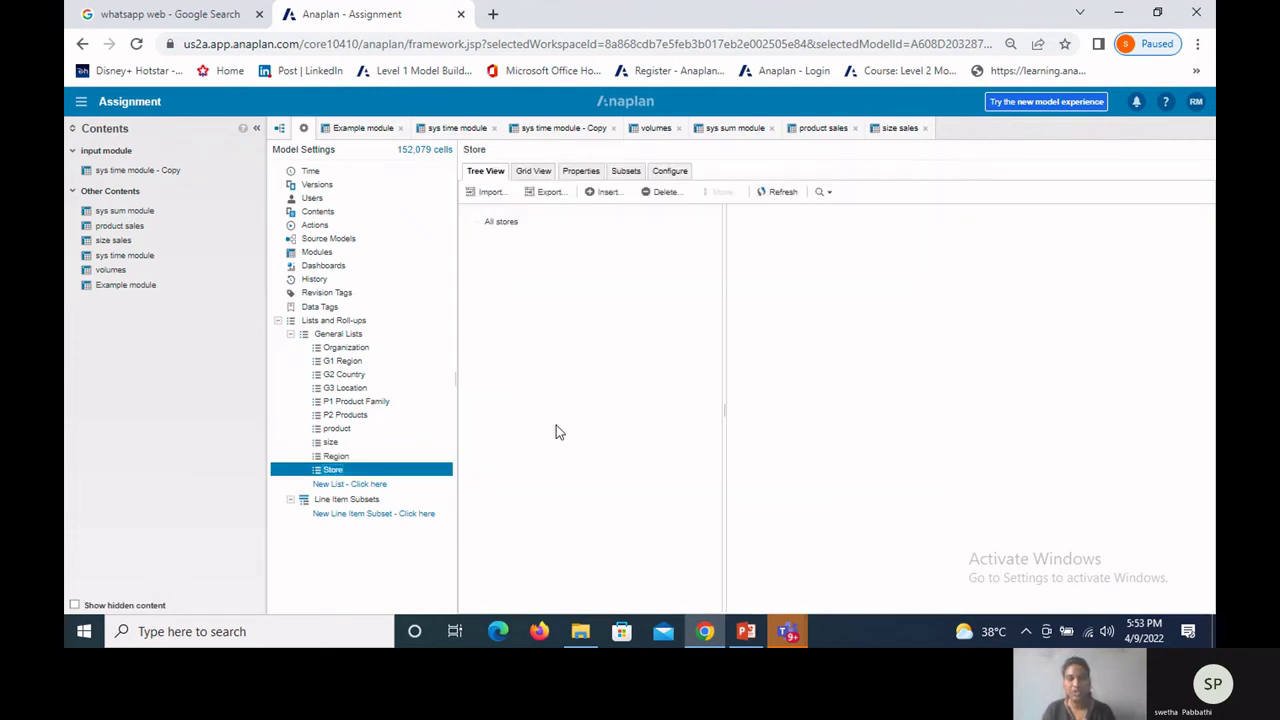
{"action": "left_click", "coordinate": [603, 191]}
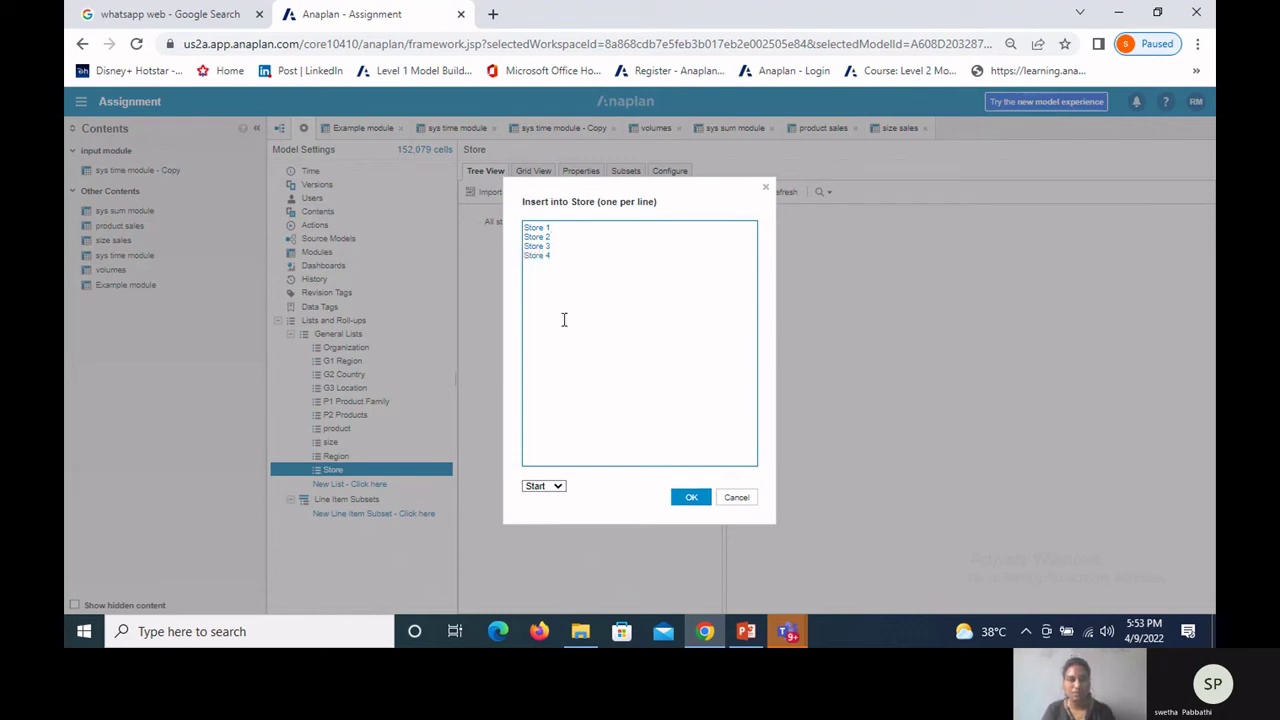
{"action": "left_click", "coordinate": [683, 501]}
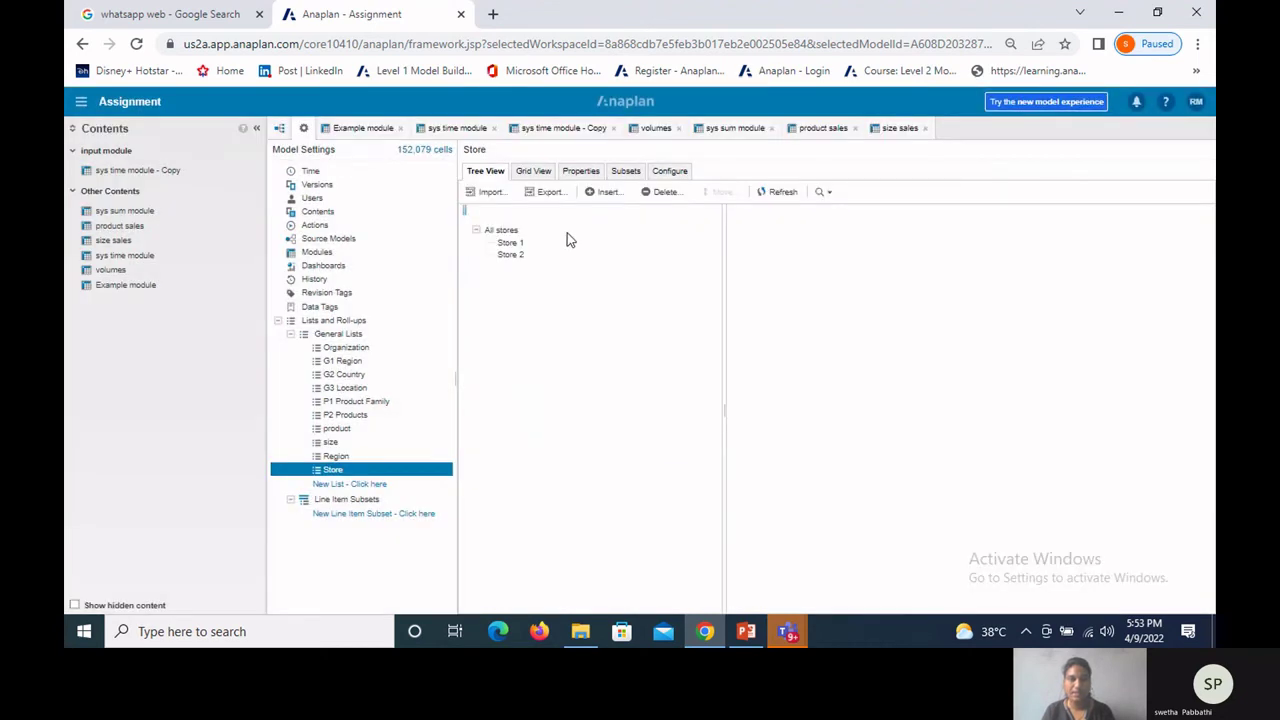
Step: Assign the codes s1, s2, s3 and s4 to Store 1 through Store 4, and return to the list's tree view
{"action": "left_click", "coordinate": [535, 171]}
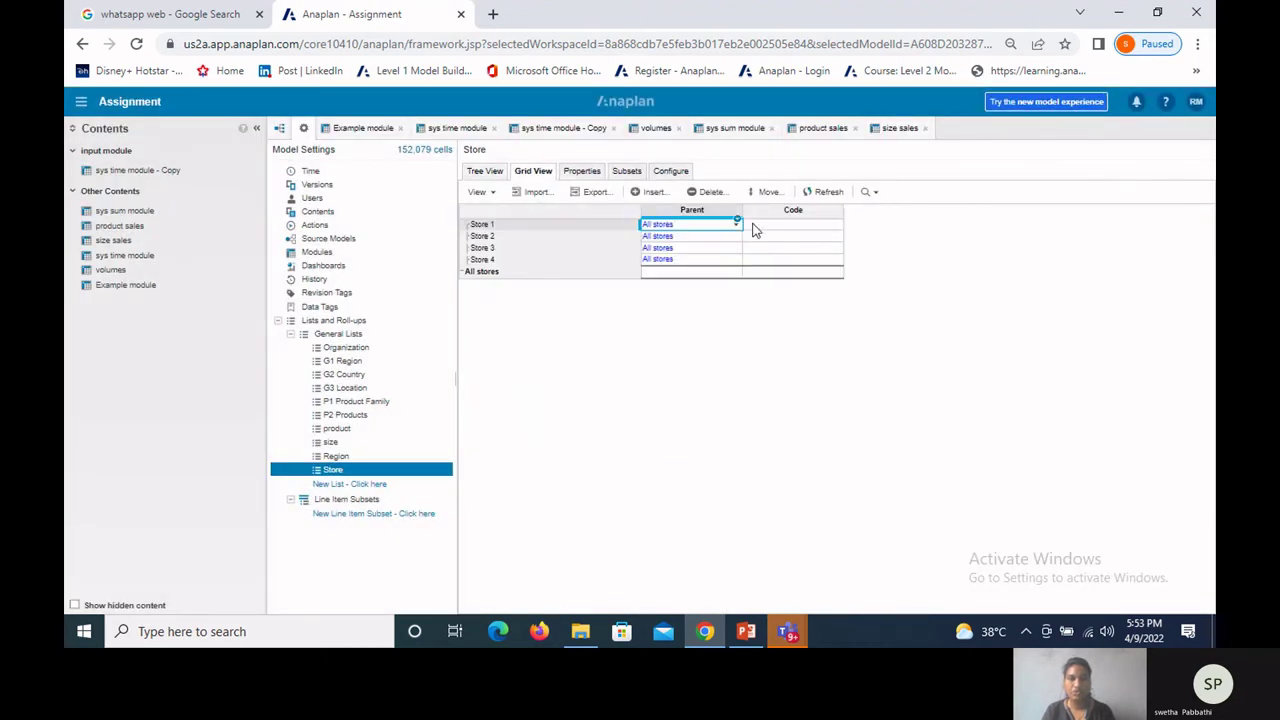
{"action": "left_click", "coordinate": [761, 226]}
{"action": "type", "text": "s1"}
{"action": "key", "text": "Return"}
{"action": "type", "text": "s2"}
{"action": "key", "text": "Return"}
{"action": "type", "text": "s3"}
{"action": "key", "text": "Return"}
{"action": "type", "text": "s"}
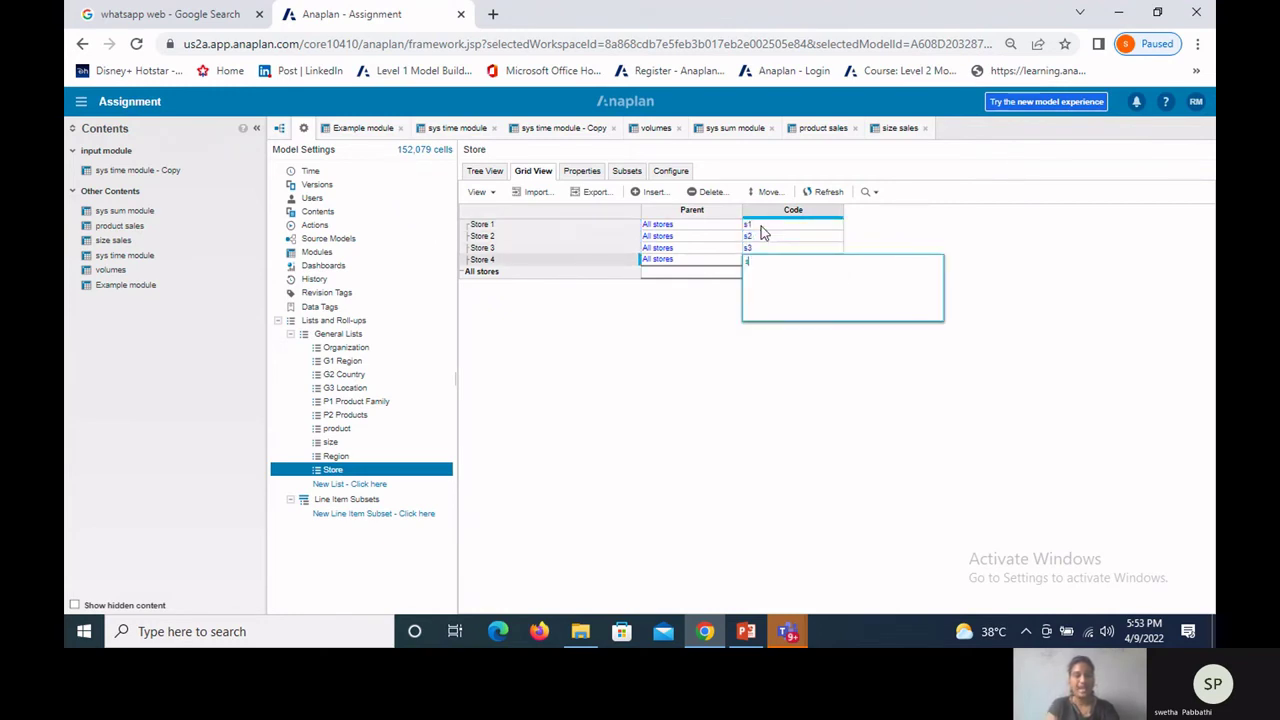
{"action": "type", "text": "4"}
{"action": "key", "text": "Return"}
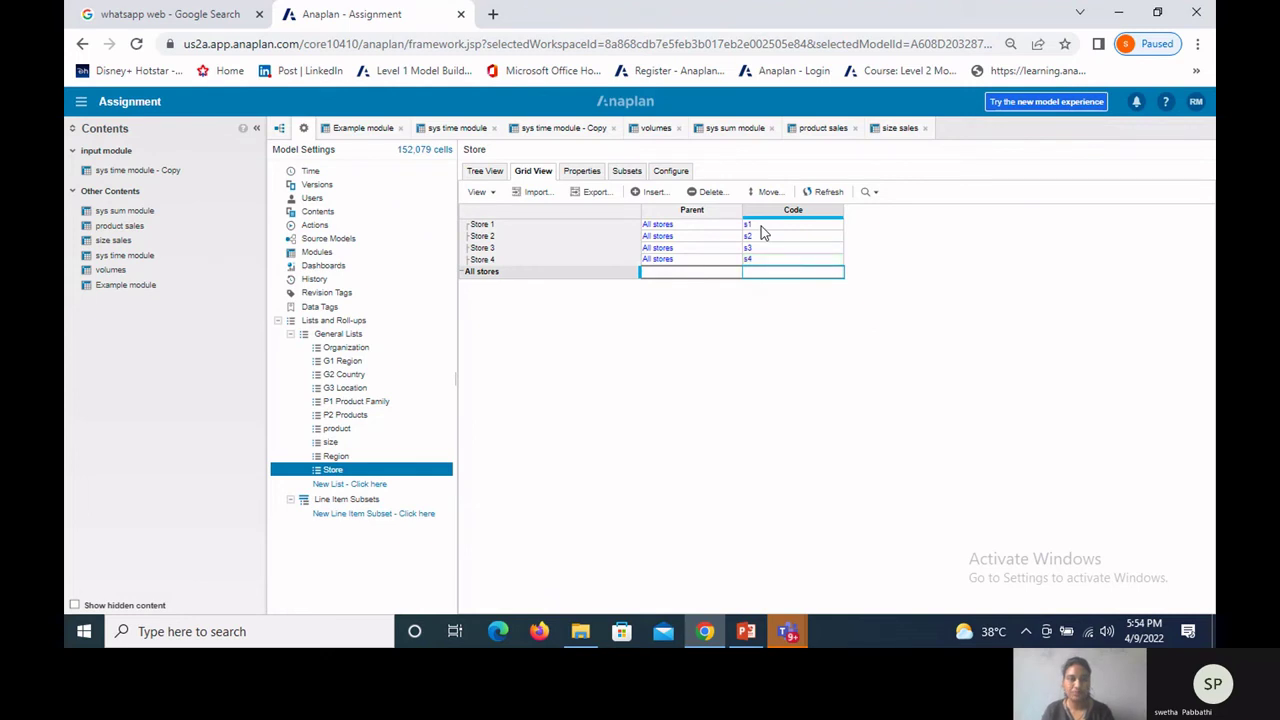
{"action": "left_click", "coordinate": [480, 174]}
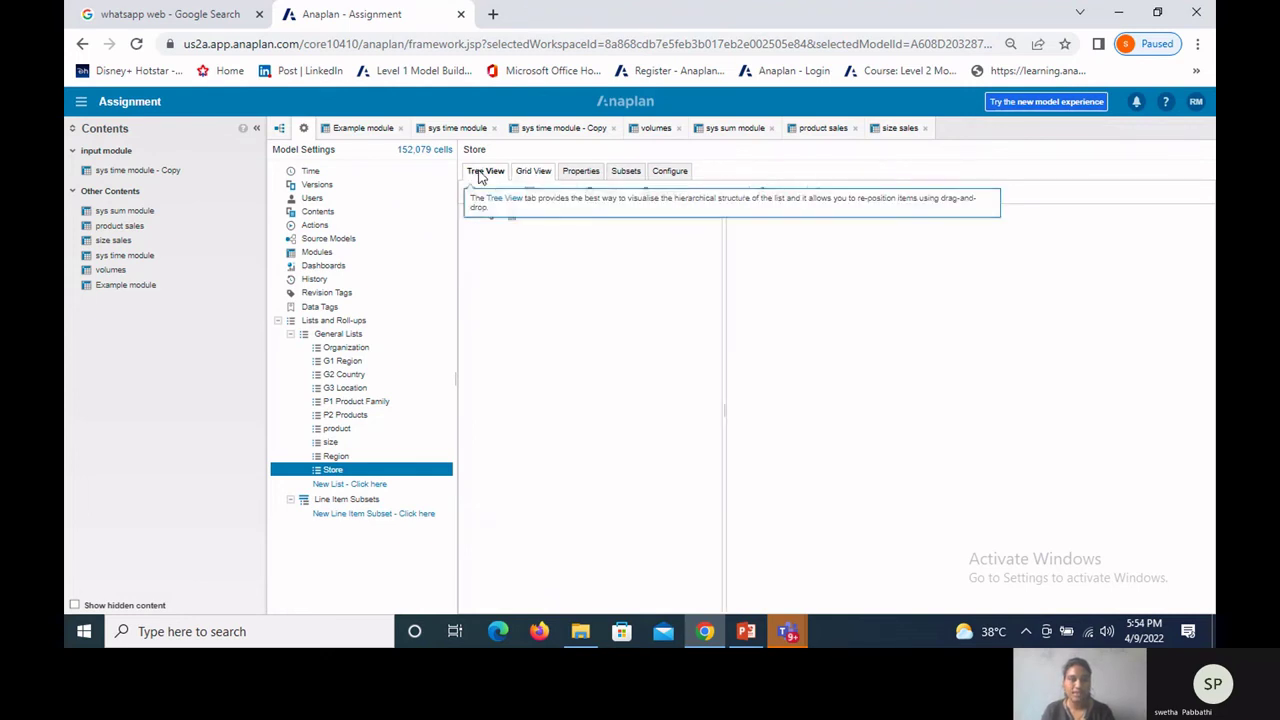
Step: Start a new module named Sys lookup module and replace its Time dimension with the Store list
{"action": "left_click", "coordinate": [321, 253]}
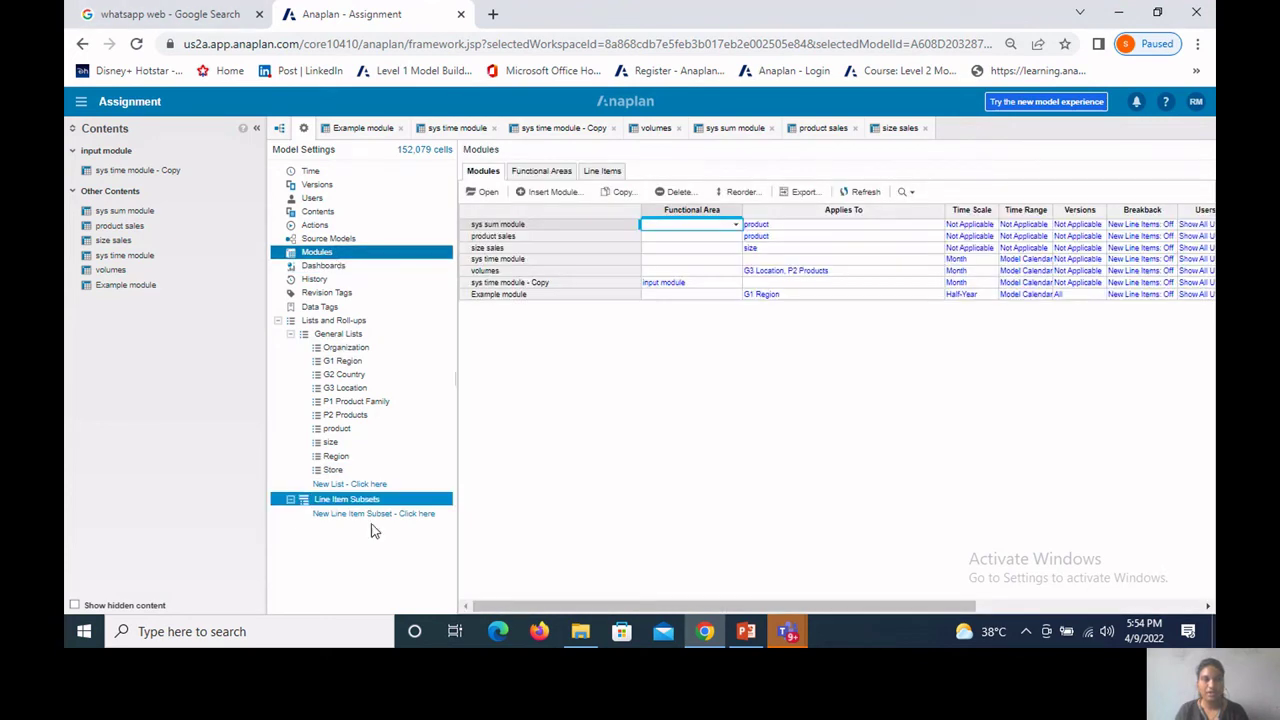
{"action": "left_click", "coordinate": [531, 192]}
{"action": "left_click", "coordinate": [511, 200]}
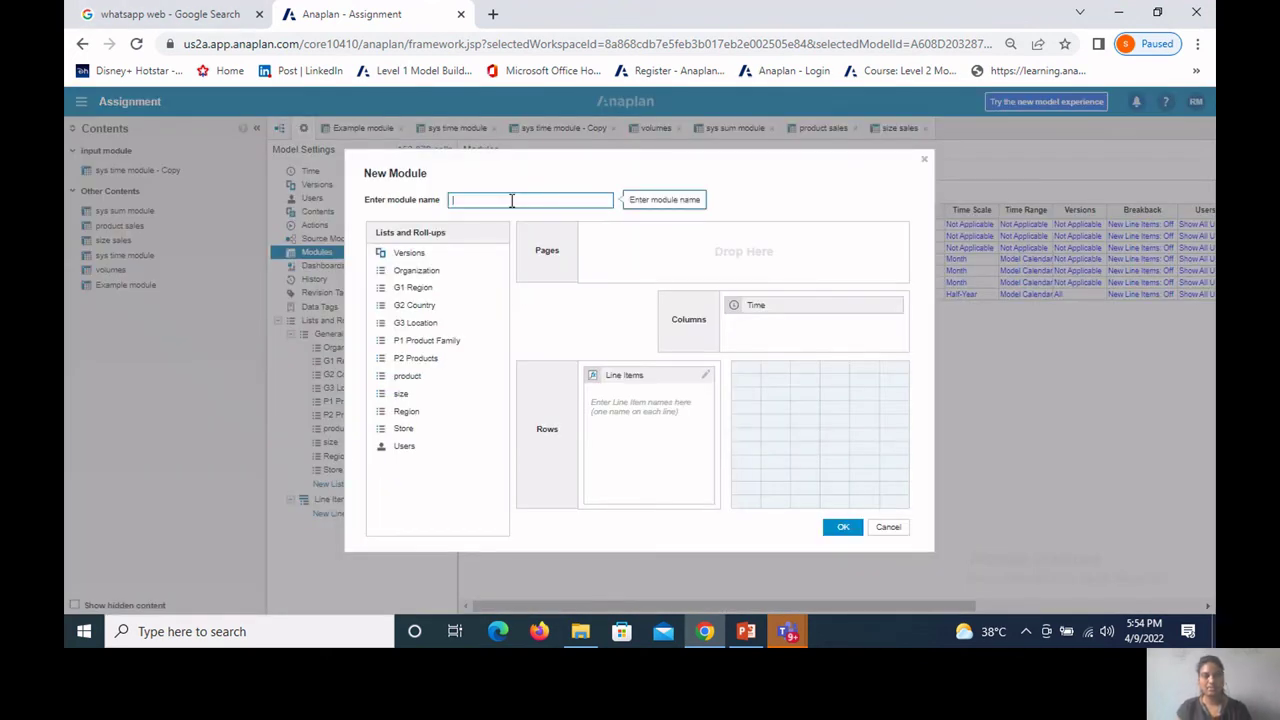
{"action": "type", "text": "Sys lo"}
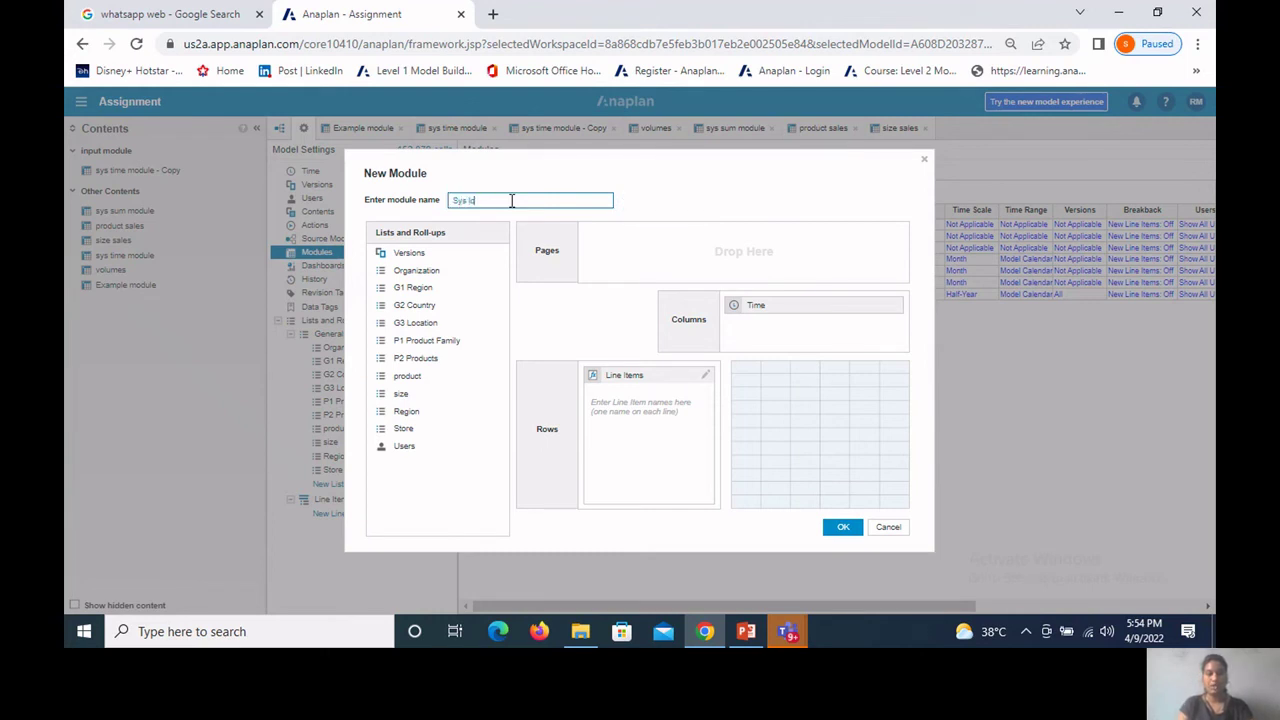
{"action": "type", "text": "okup module"}
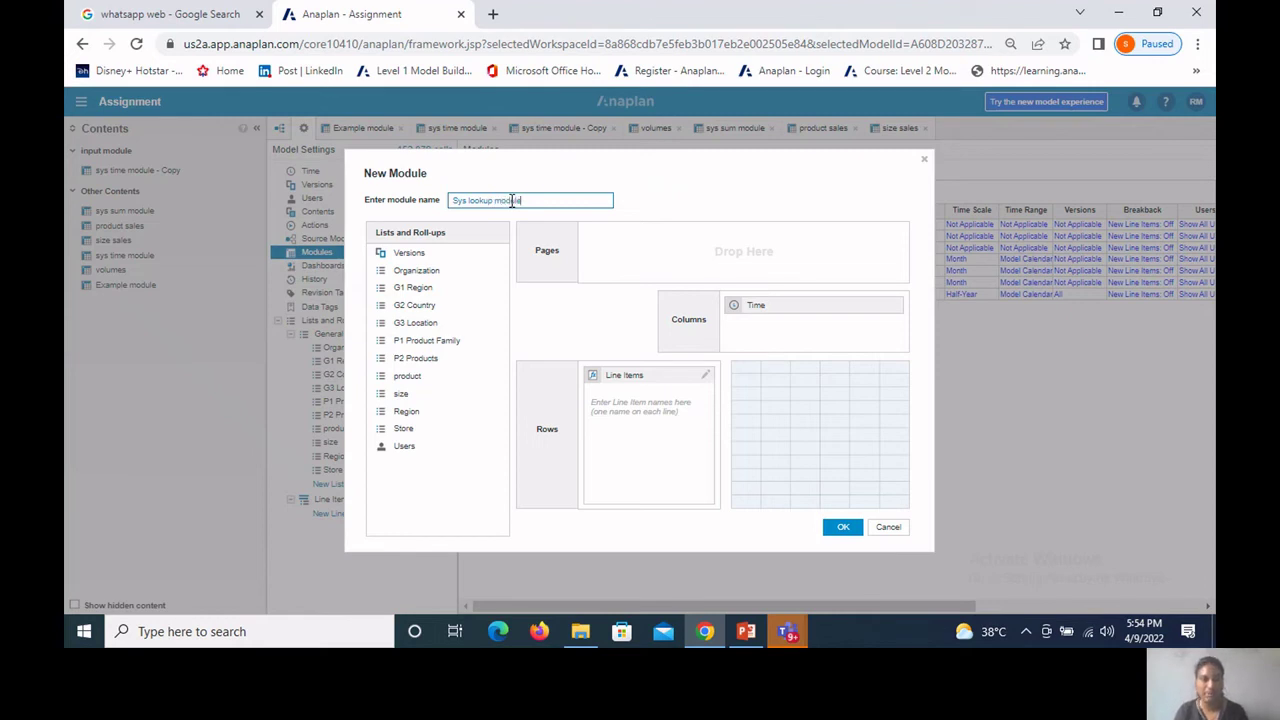
{"action": "left_click_drag", "start_coordinate": [757, 317], "coordinate": [404, 483]}
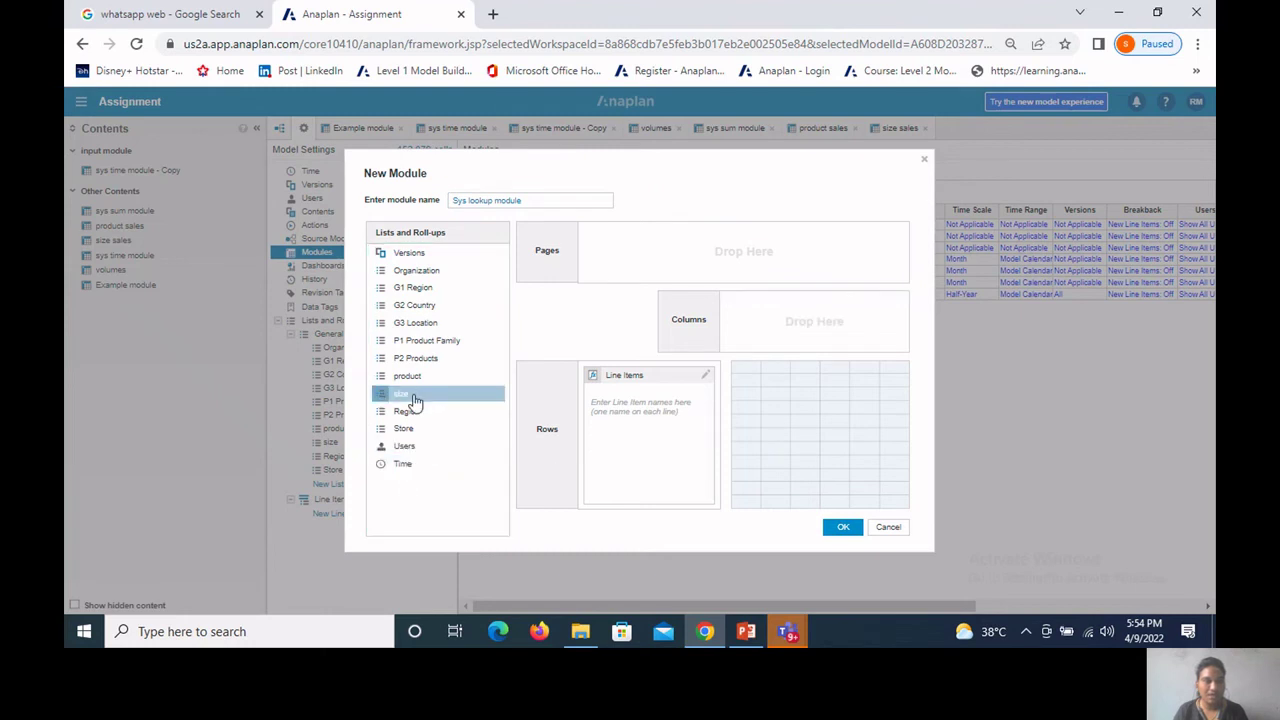
{"action": "left_click_drag", "start_coordinate": [410, 430], "coordinate": [789, 320]}
Step: Add the line items region and store, and create the module
{"action": "left_click", "coordinate": [651, 423]}
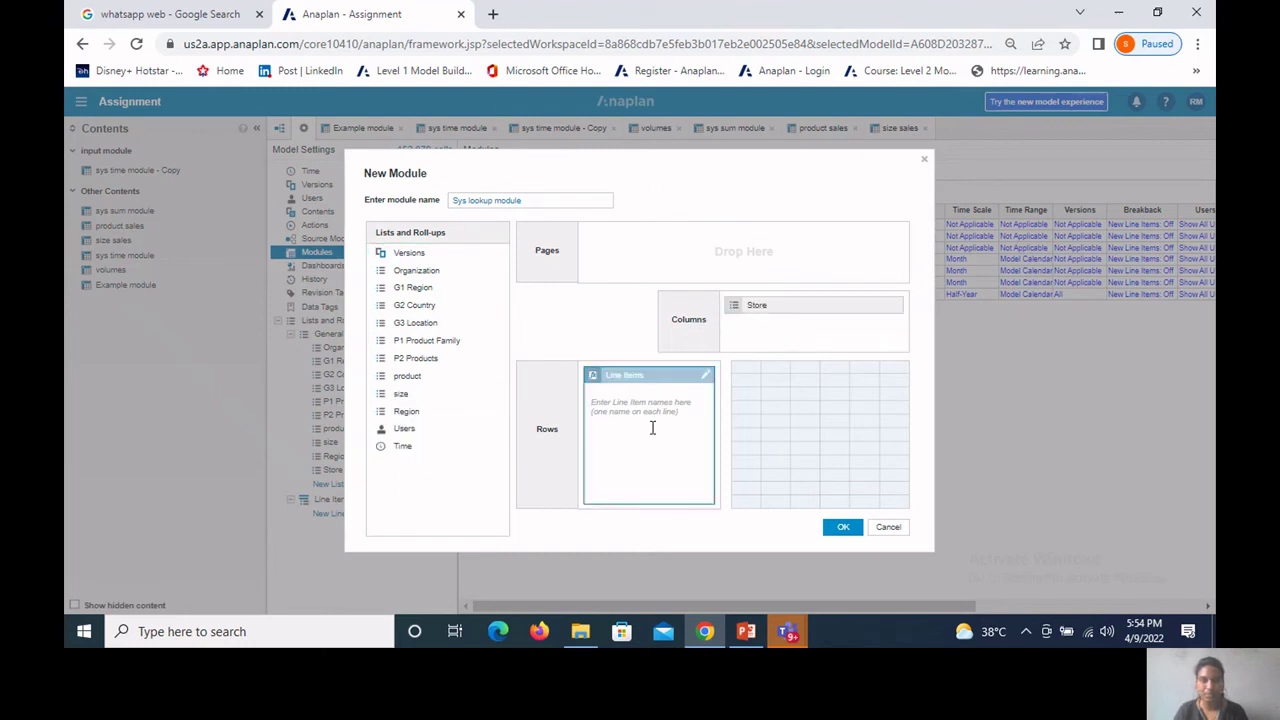
{"action": "type", "text": "region"}
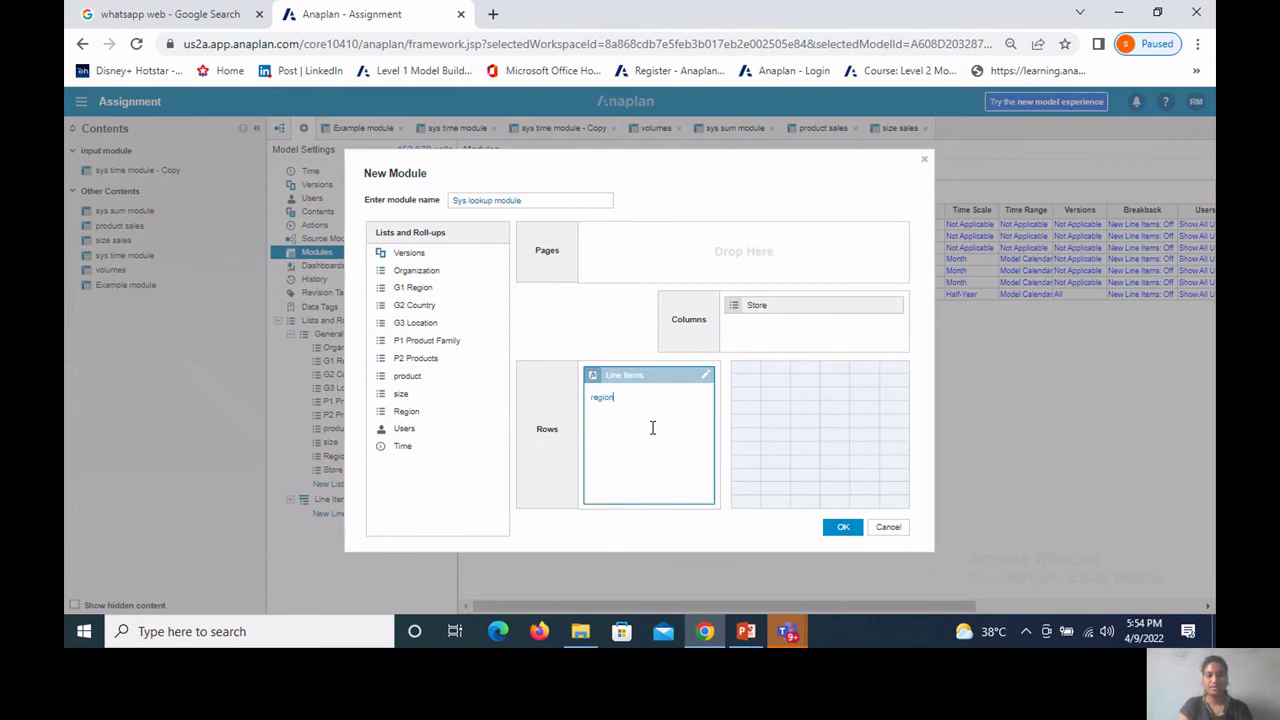
{"action": "type", "text": " store"}
{"action": "left_click", "coordinate": [846, 529]}
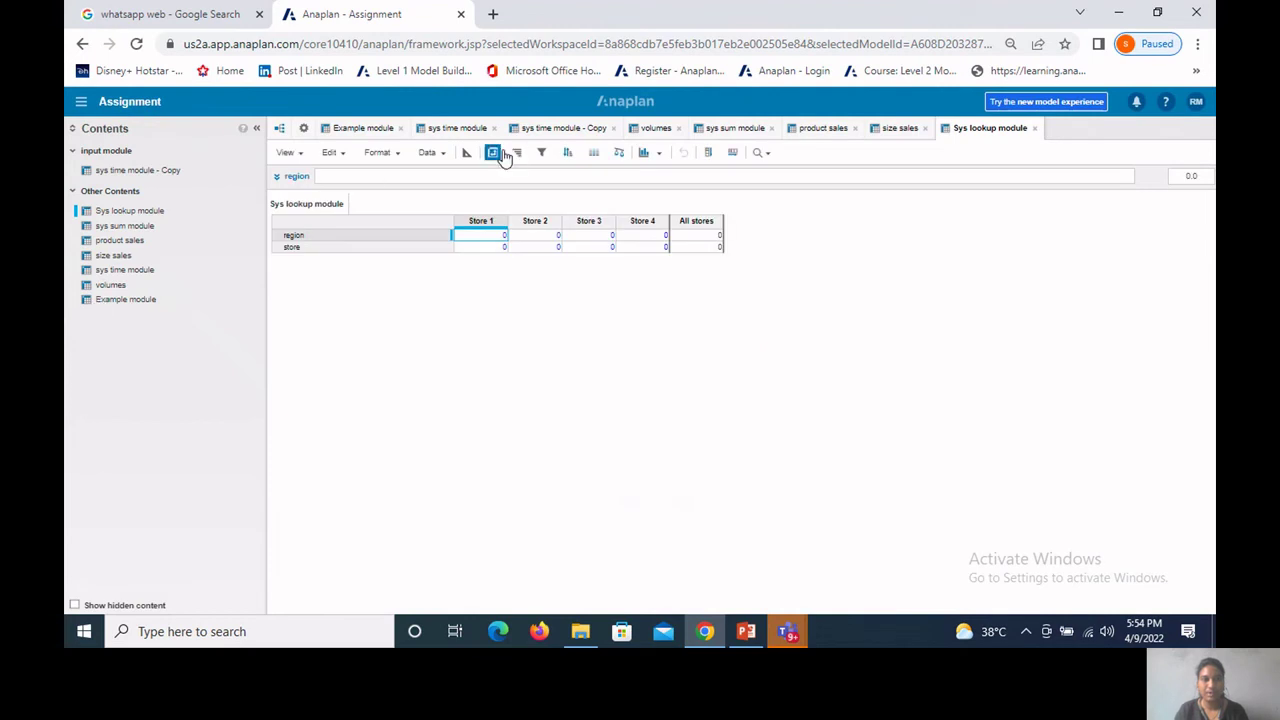
Step: Pivot the Sys lookup module to show stores in rows and line items in columns
{"action": "left_click", "coordinate": [492, 155]}
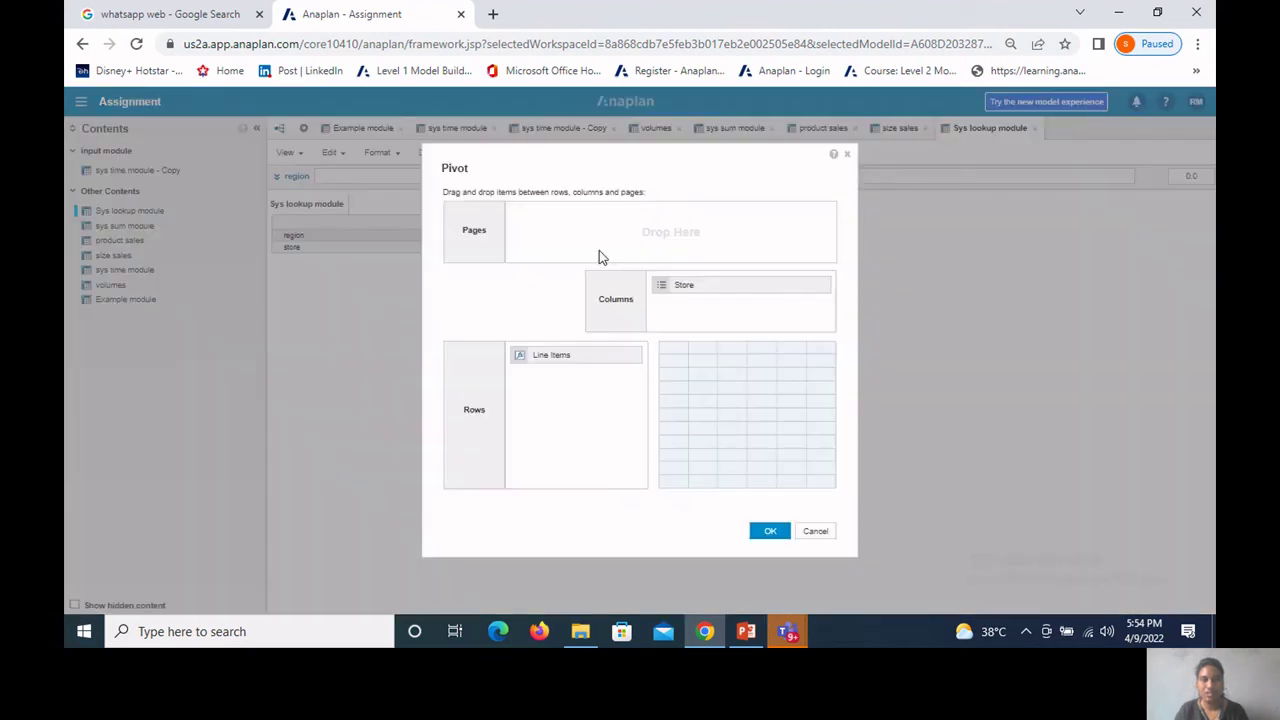
{"action": "left_click_drag", "start_coordinate": [543, 354], "coordinate": [614, 379]}
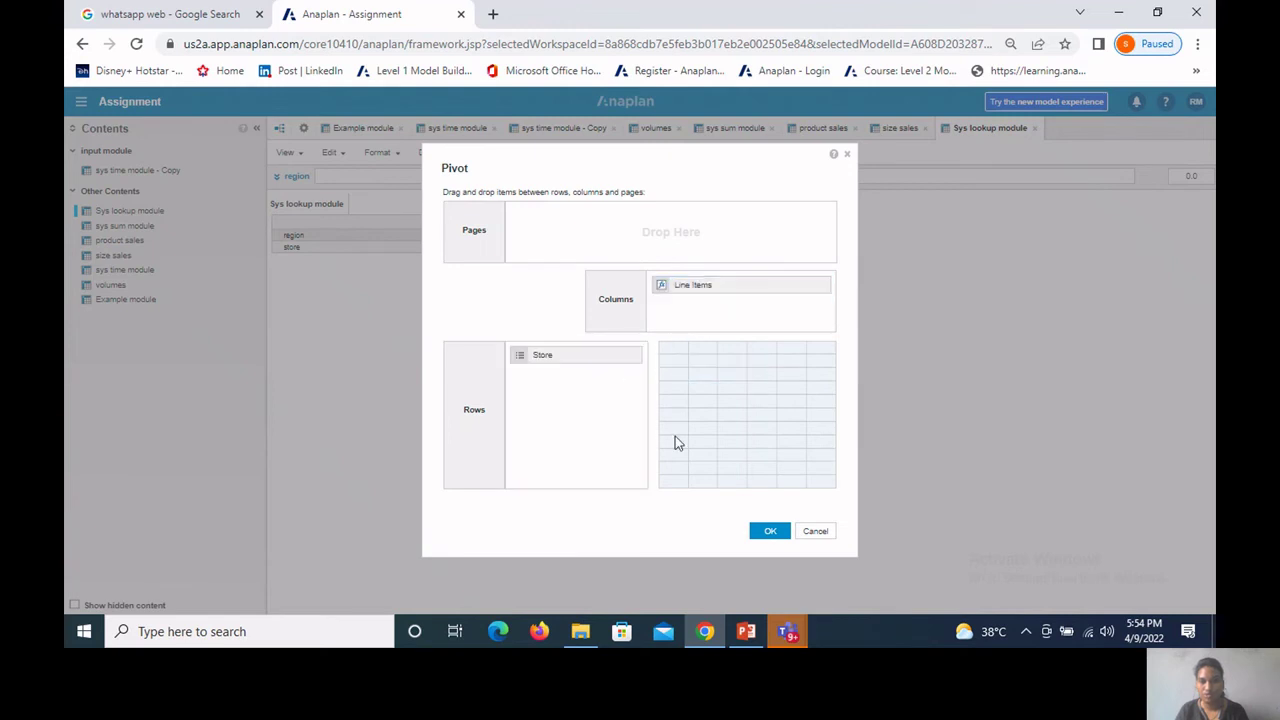
{"action": "left_click", "coordinate": [770, 535]}
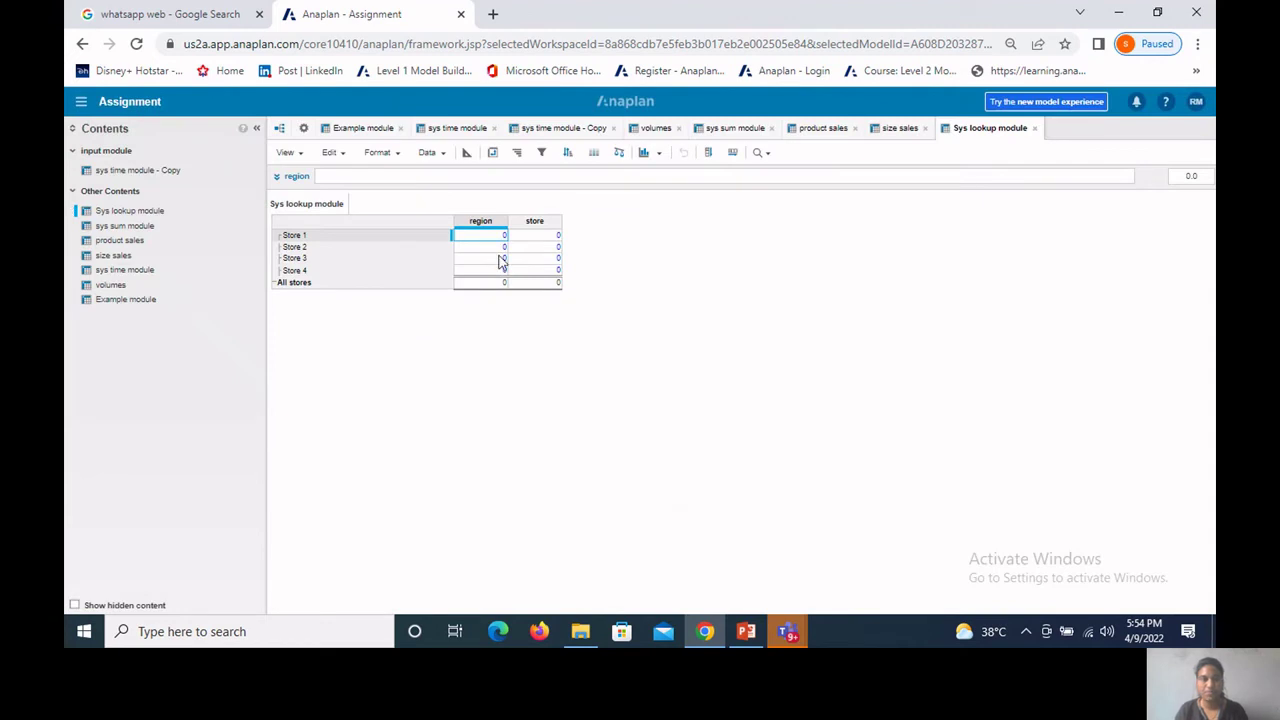
Step: Change the region line item's format to a list based on the Region list, accepting the data type change
{"action": "left_click", "coordinate": [467, 153]}
{"action": "left_click", "coordinate": [503, 255]}
{"action": "left_click", "coordinate": [507, 257]}
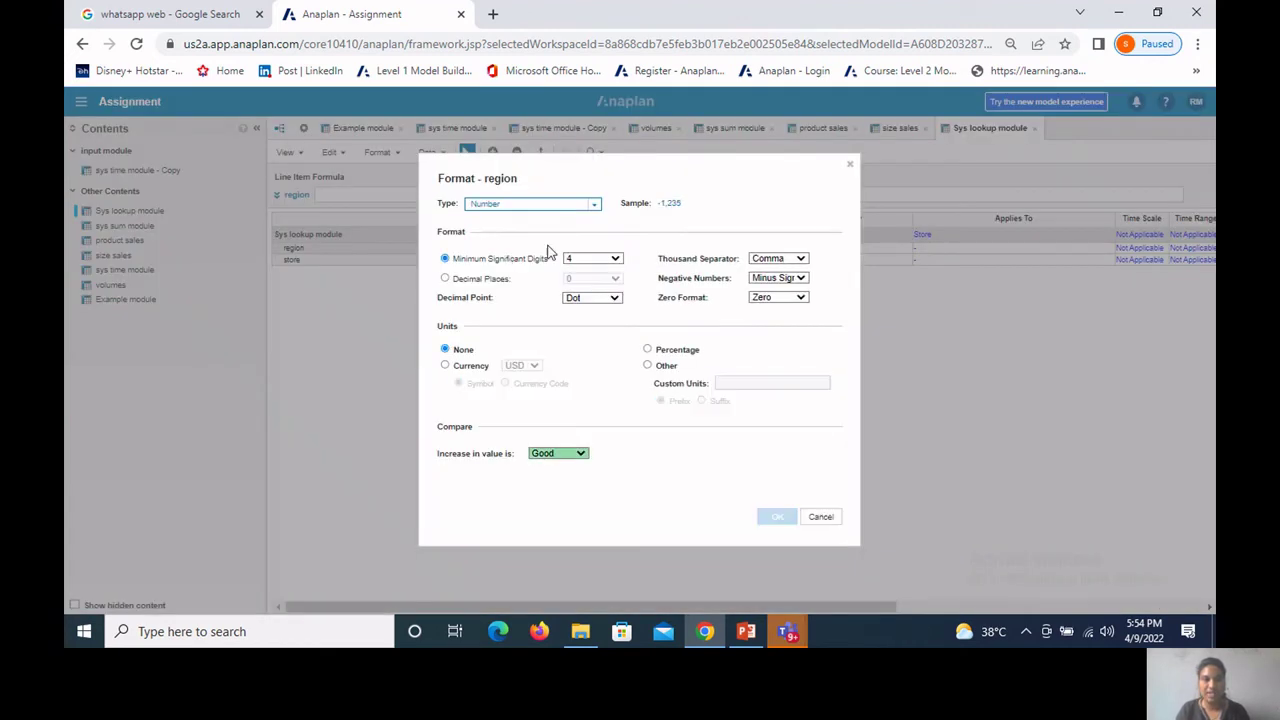
{"action": "left_click", "coordinate": [594, 205]}
{"action": "left_click", "coordinate": [558, 307]}
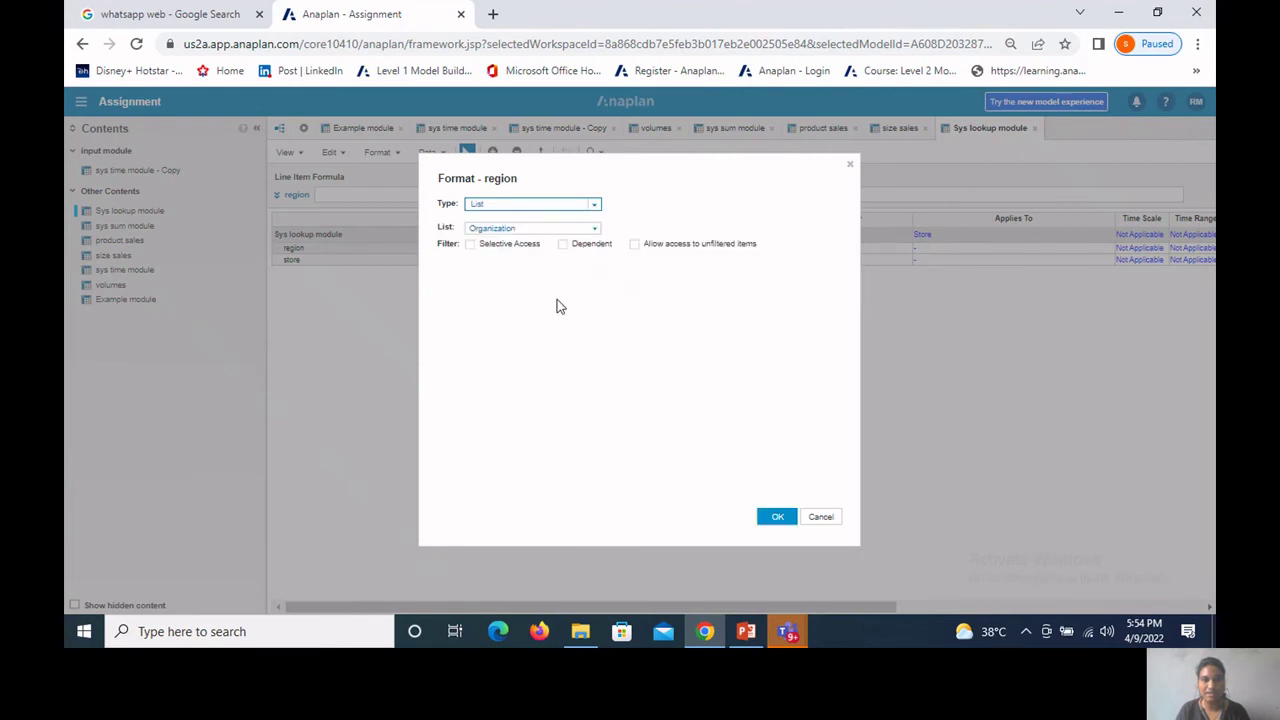
{"action": "left_click", "coordinate": [594, 229]}
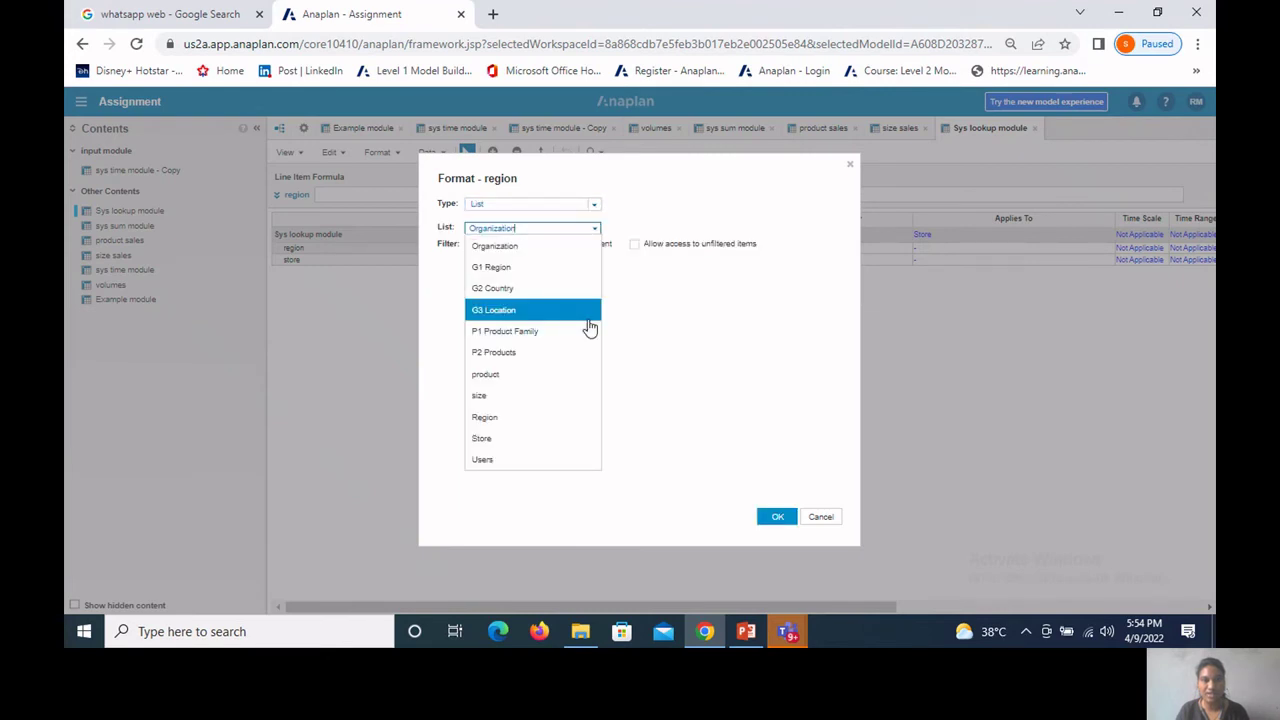
{"action": "left_click", "coordinate": [533, 420]}
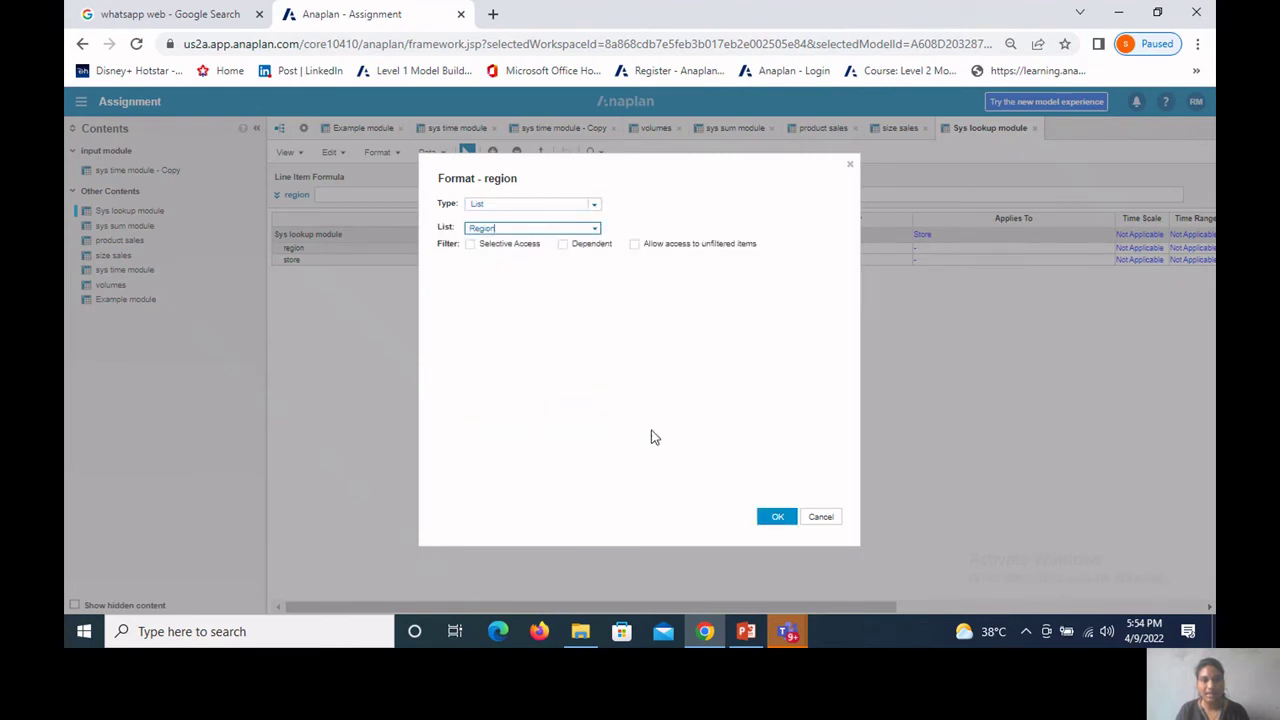
{"action": "left_click", "coordinate": [779, 517]}
{"action": "left_click", "coordinate": [769, 432]}
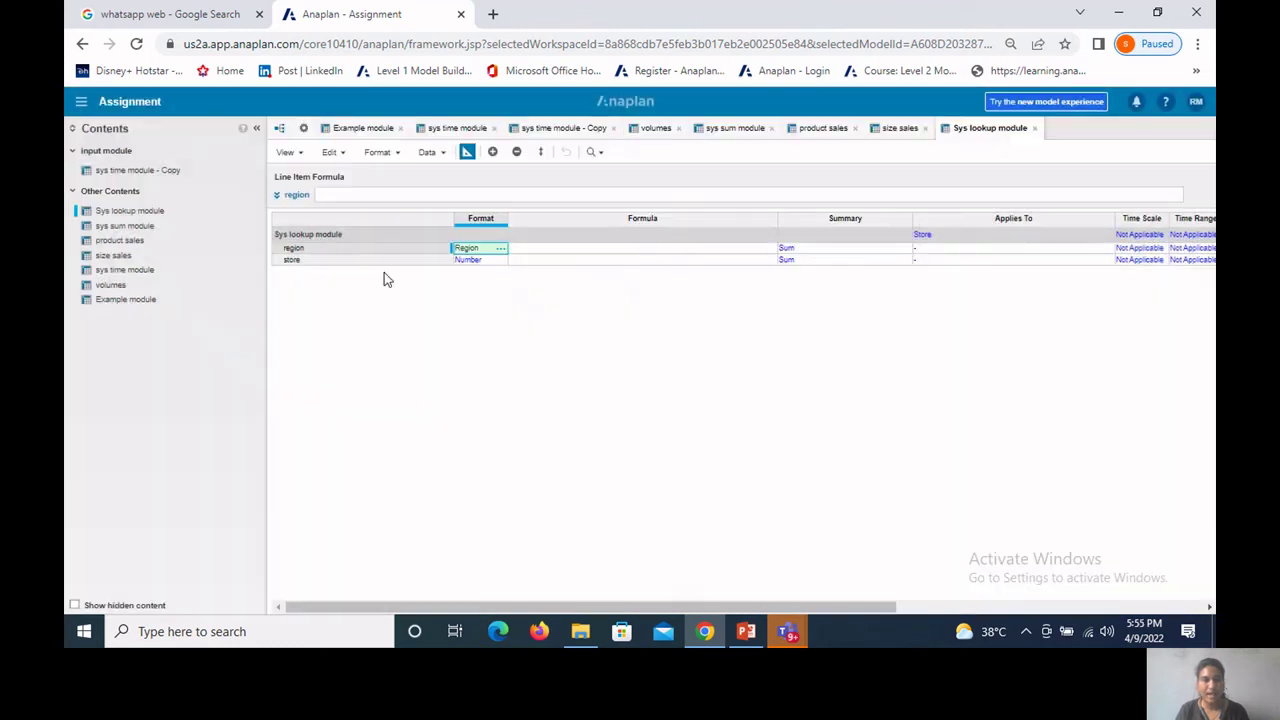
Step: Change the store line item's format to a list based on the Store list, accepting the data type change
{"action": "left_click", "coordinate": [502, 260]}
{"action": "left_click", "coordinate": [501, 260]}
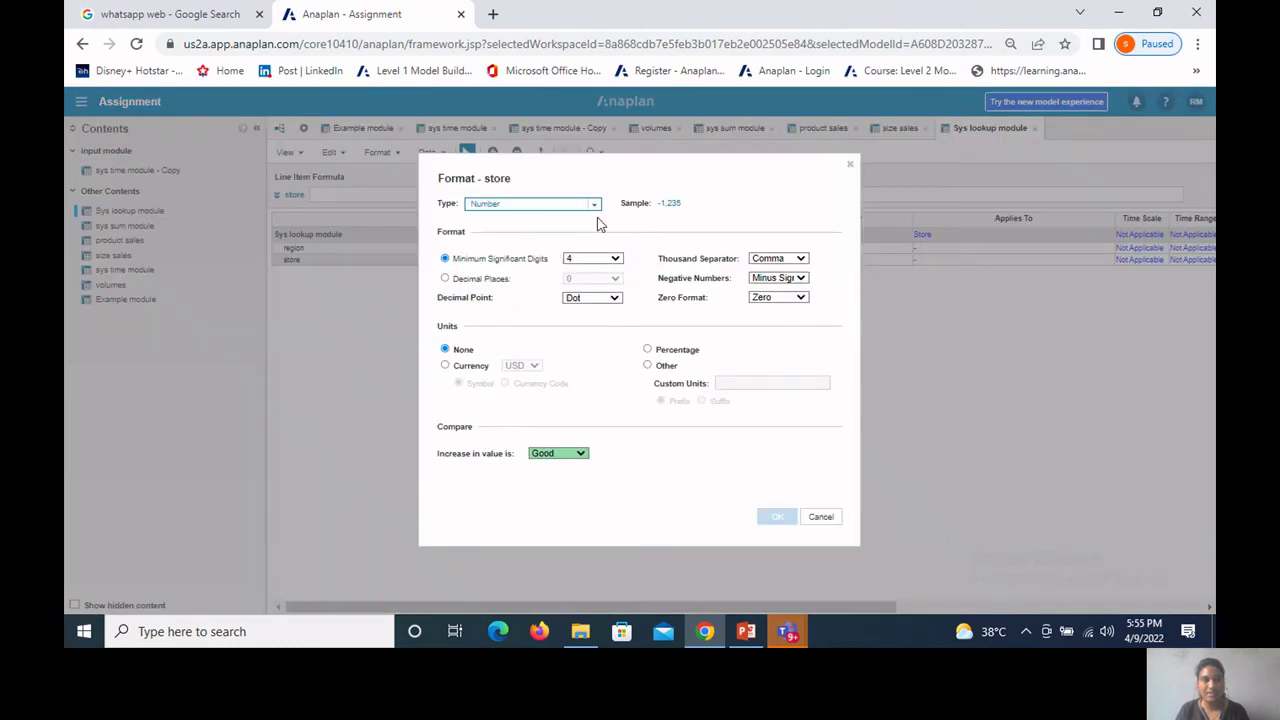
{"action": "left_click", "coordinate": [595, 204]}
{"action": "left_click", "coordinate": [534, 309]}
{"action": "left_click", "coordinate": [597, 234]}
{"action": "left_click", "coordinate": [517, 442]}
{"action": "left_click", "coordinate": [771, 517]}
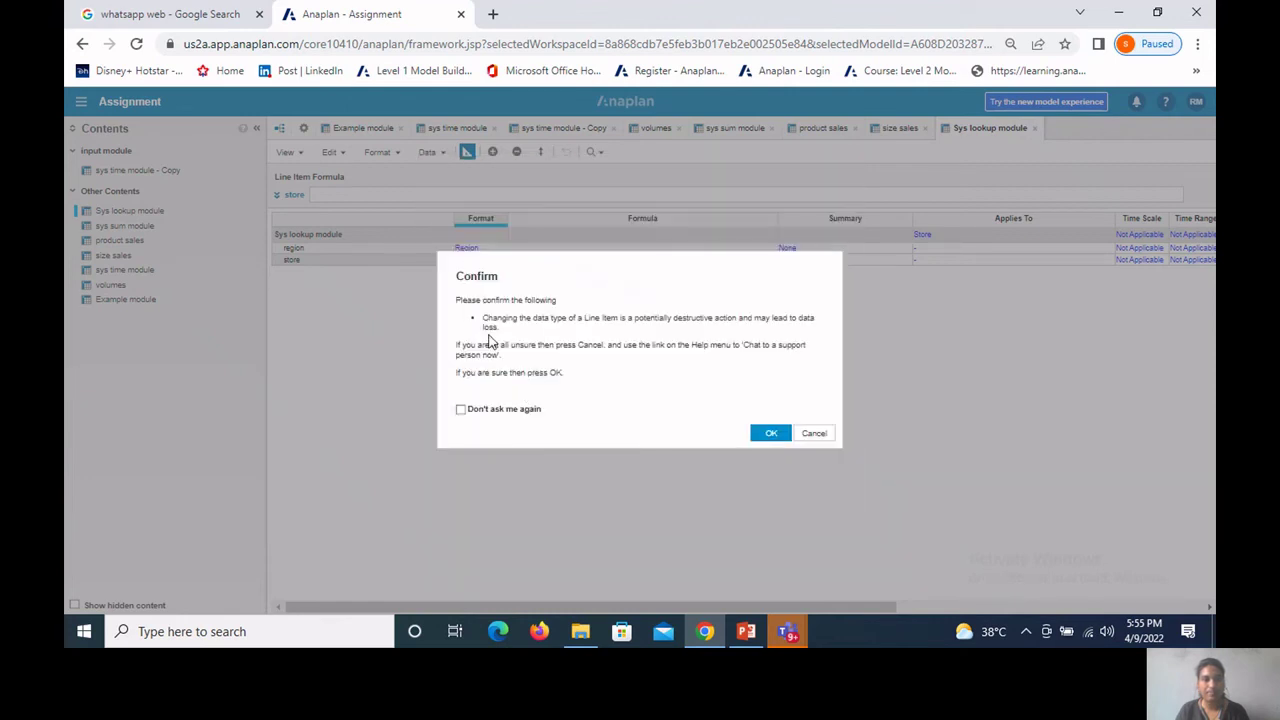
{"action": "left_click", "coordinate": [769, 432]}
Step: Return to the Sys lookup module's grid and give the store line item the formula ITEM(Store)
{"action": "left_click", "coordinate": [467, 153]}
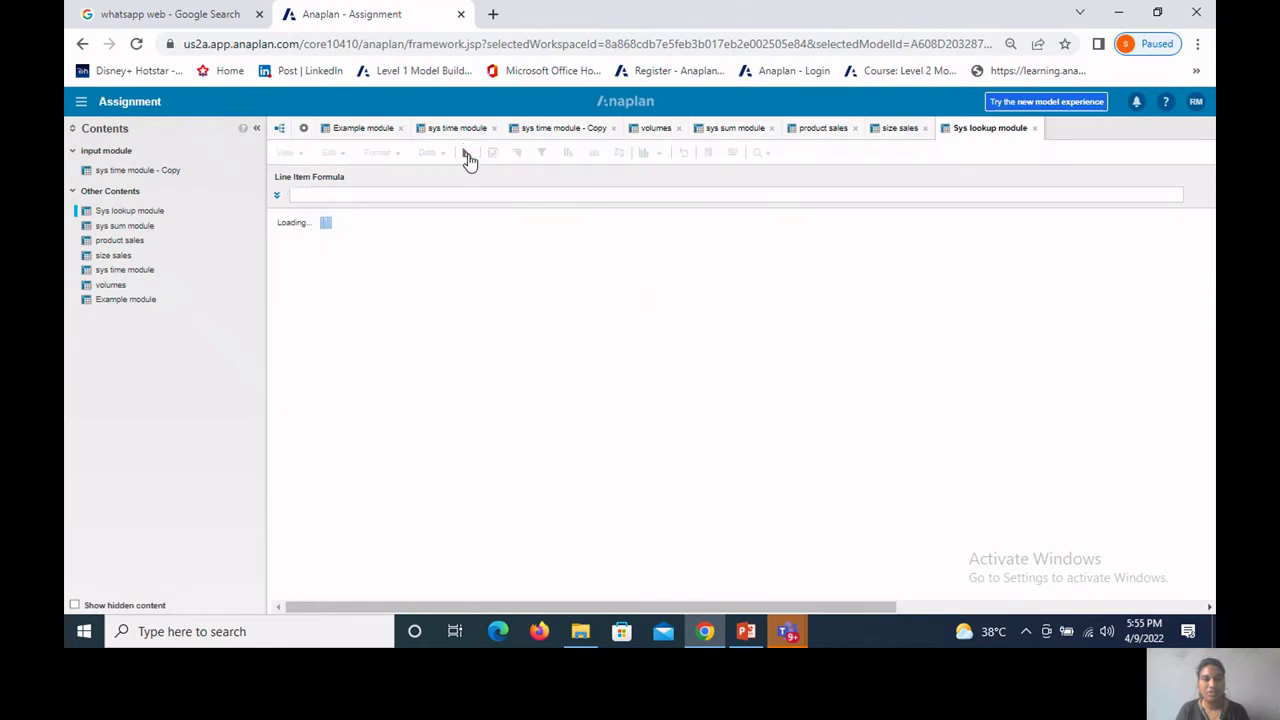
{"action": "left_click", "coordinate": [533, 221]}
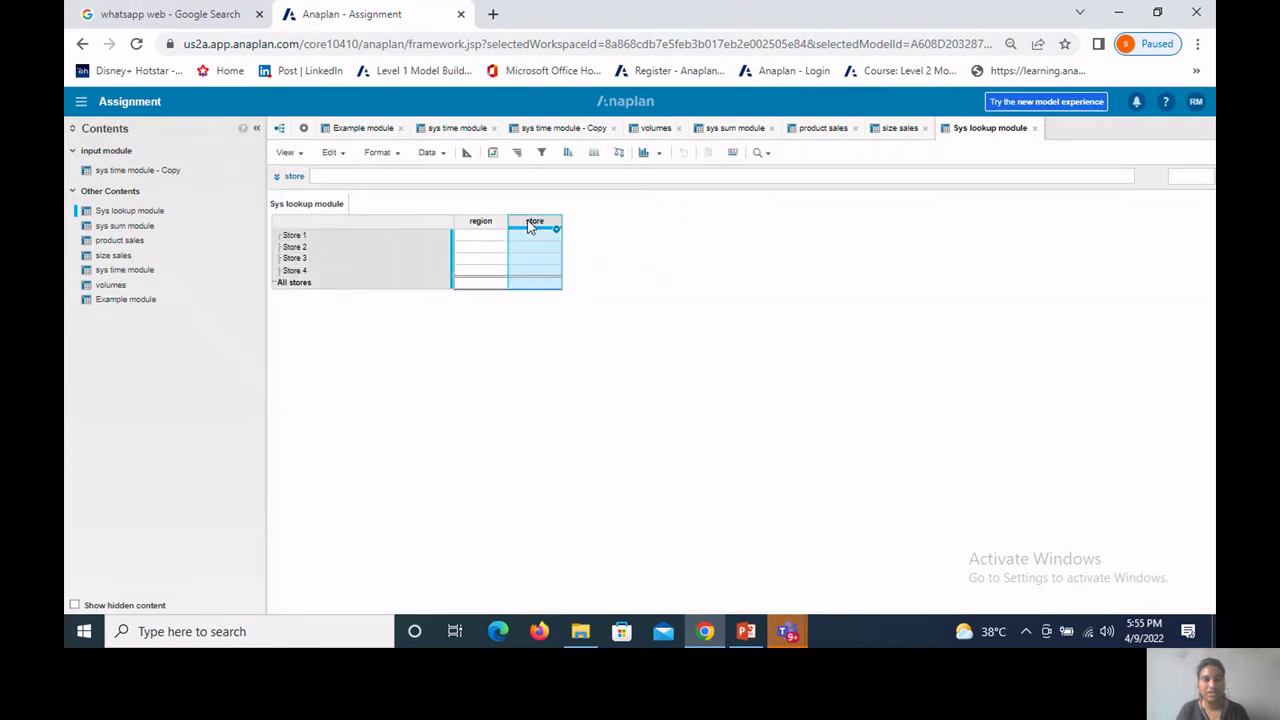
{"action": "left_click", "coordinate": [416, 175]}
{"action": "type", "text": "i"}
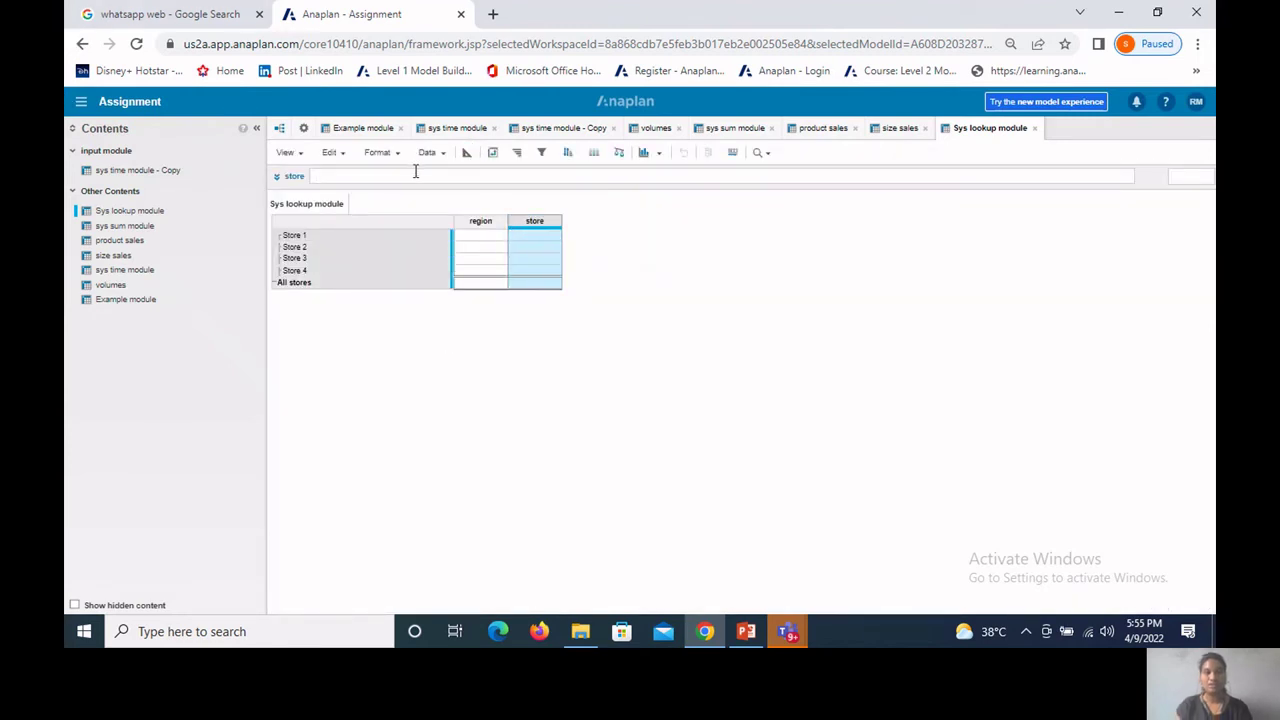
{"action": "type", "text": "tem("}
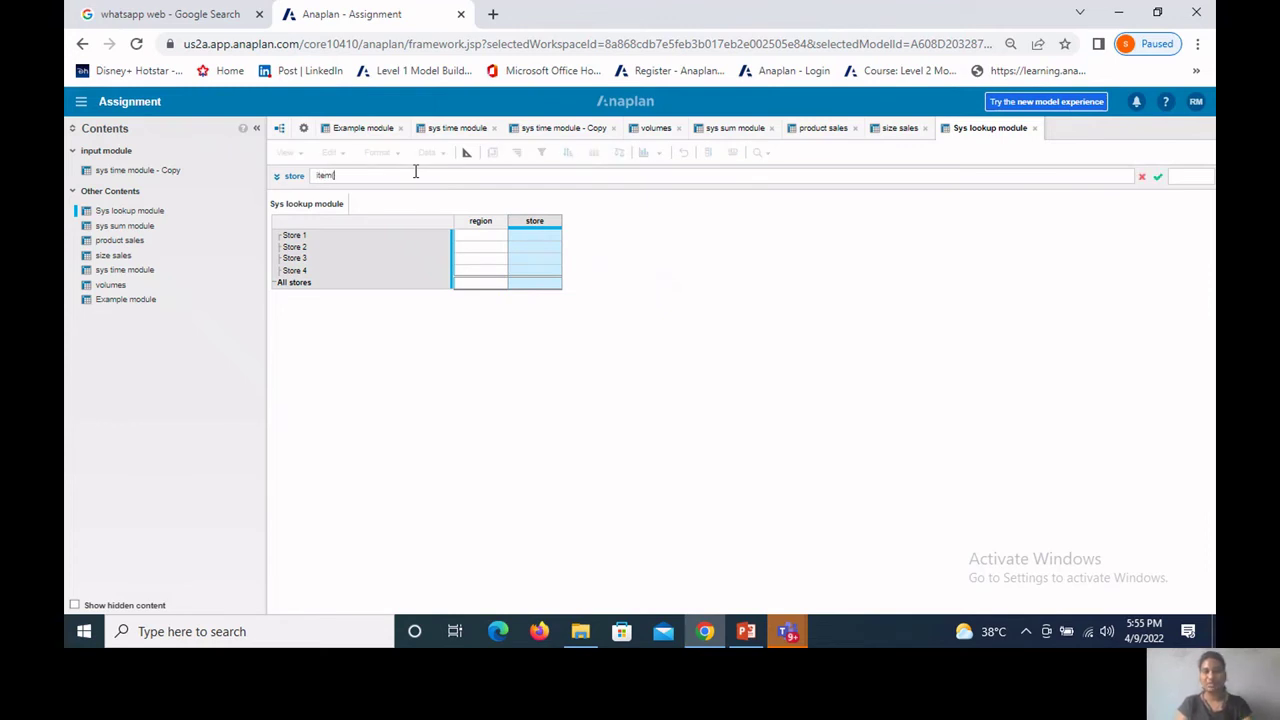
{"action": "type", "text": "store)"}
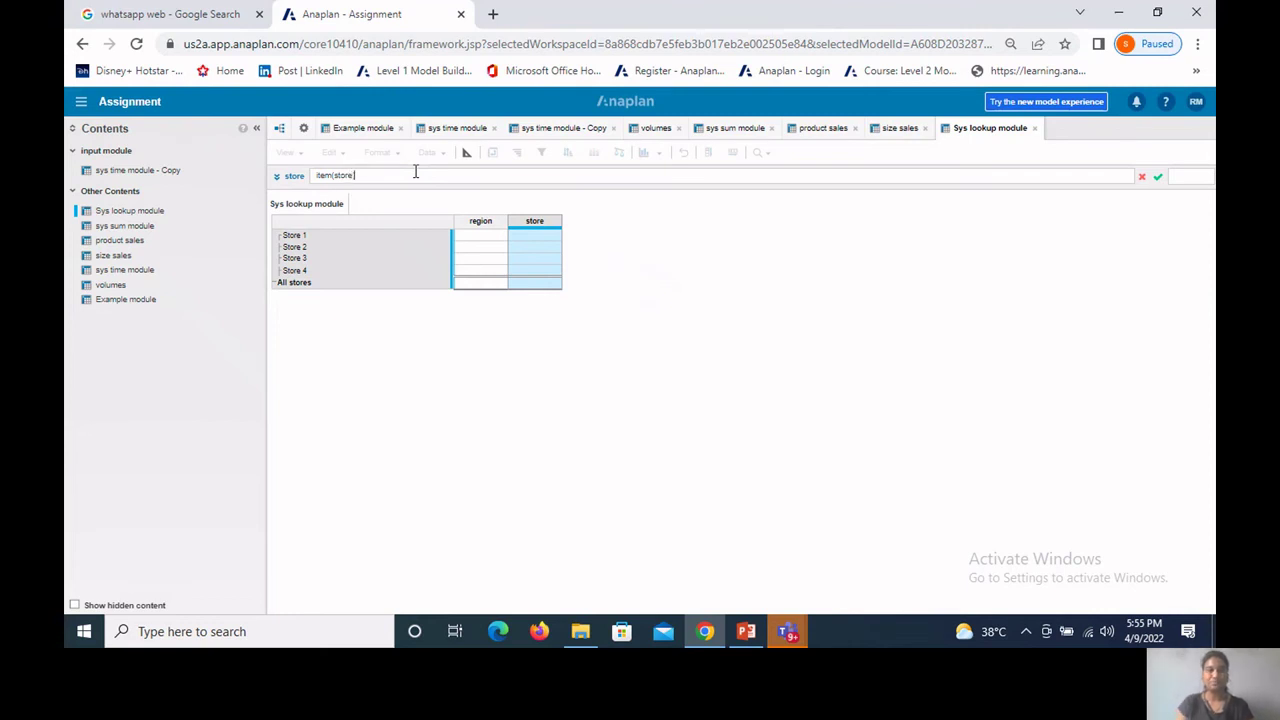
{"action": "key", "text": "Return"}
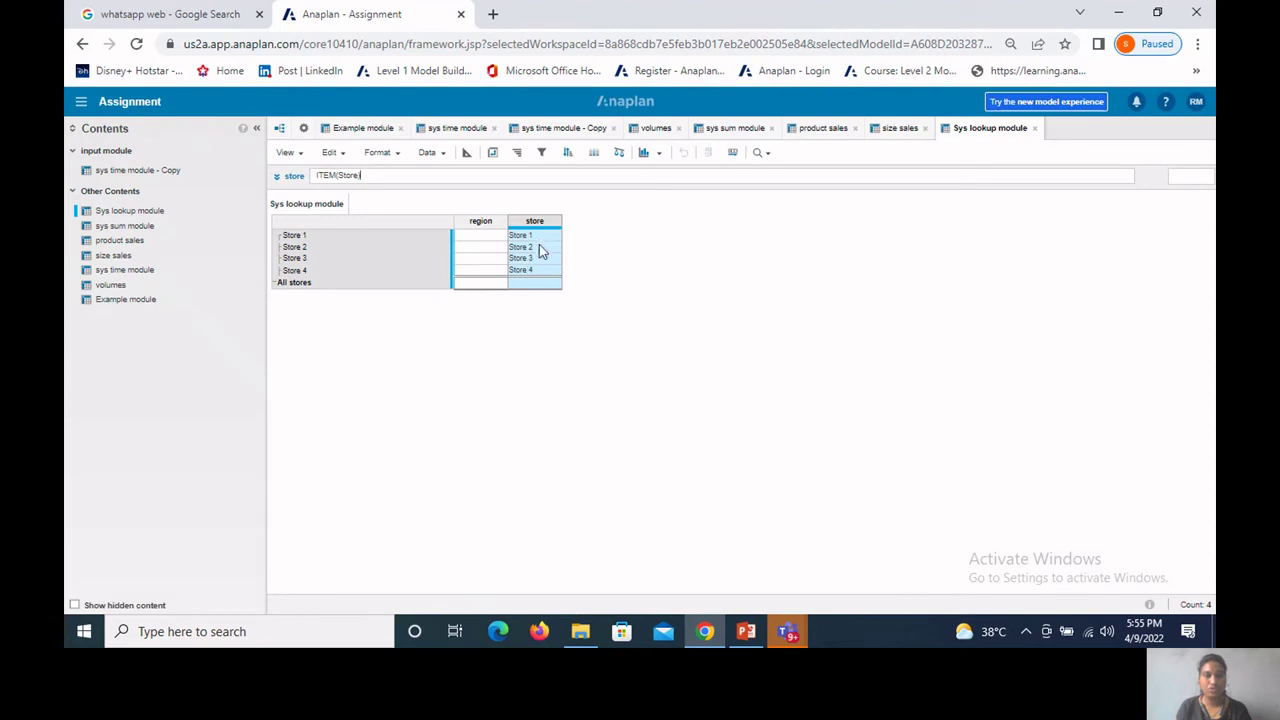
Step: Assign Region 1 to Store 1 and Store 2, and region 2 to Store 3 and Store 4
{"action": "left_click", "coordinate": [488, 226]}
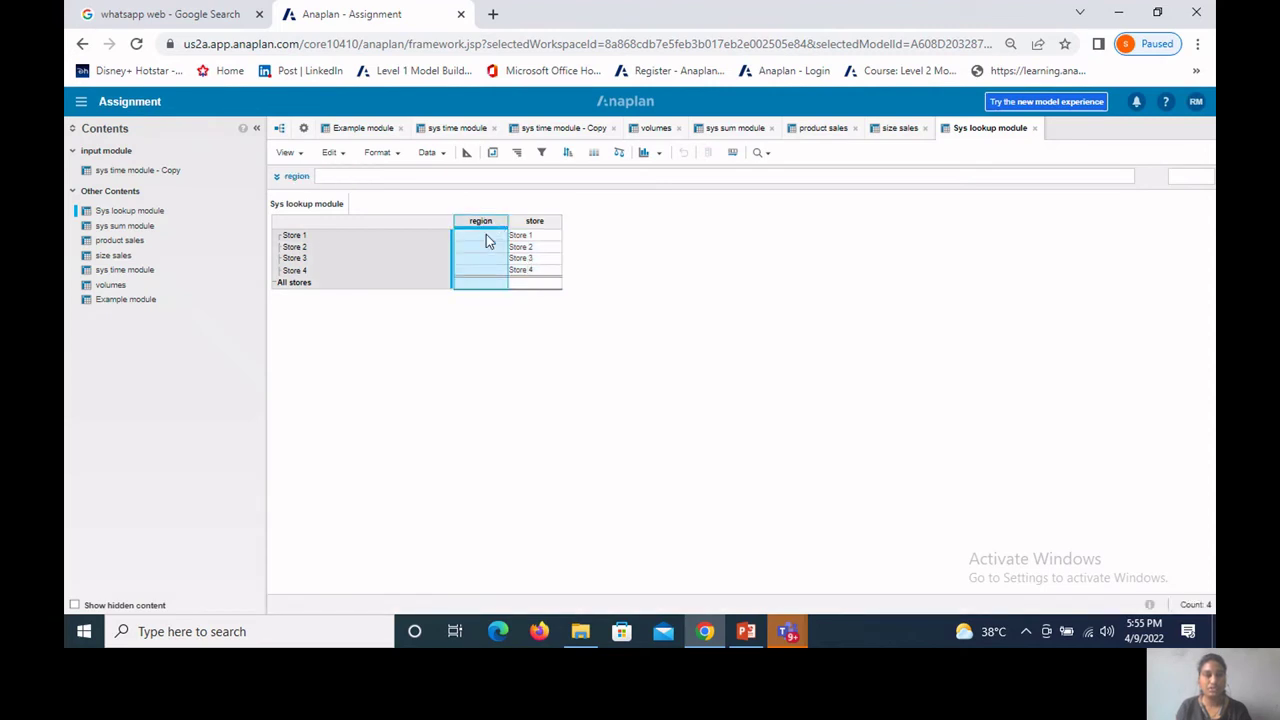
{"action": "left_click", "coordinate": [486, 236]}
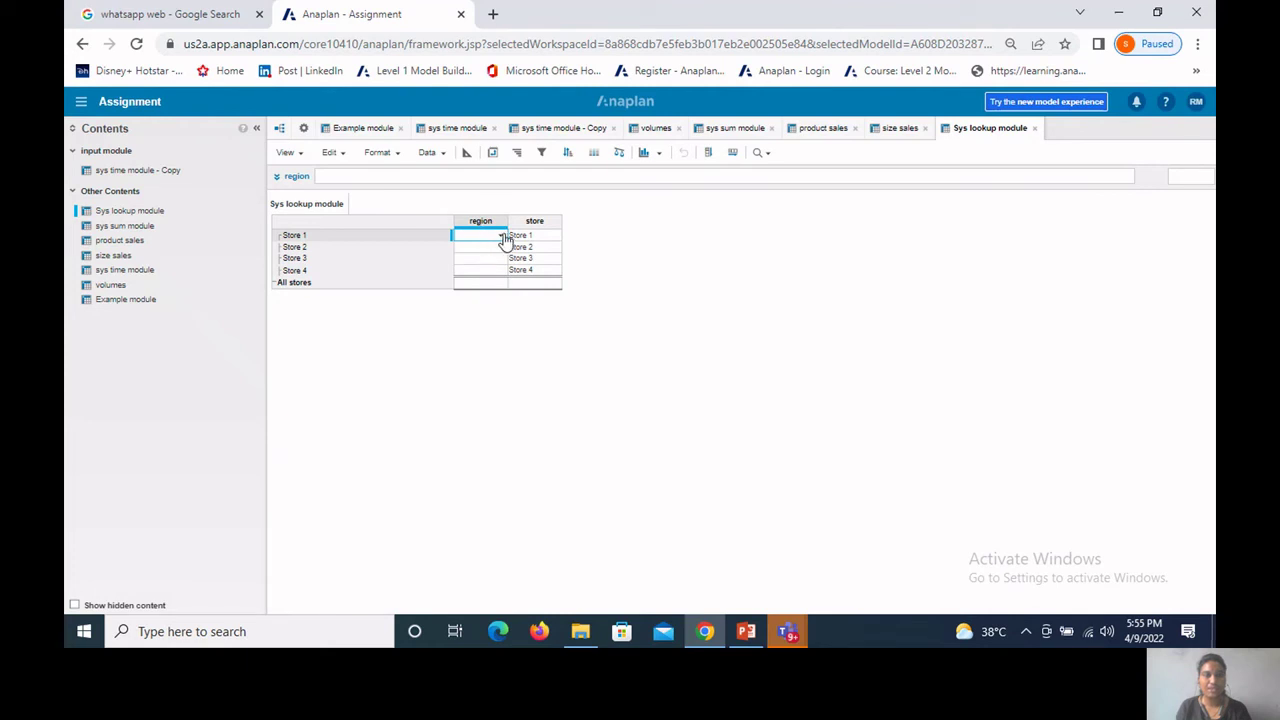
{"action": "left_click", "coordinate": [501, 236]}
{"action": "left_click", "coordinate": [498, 247]}
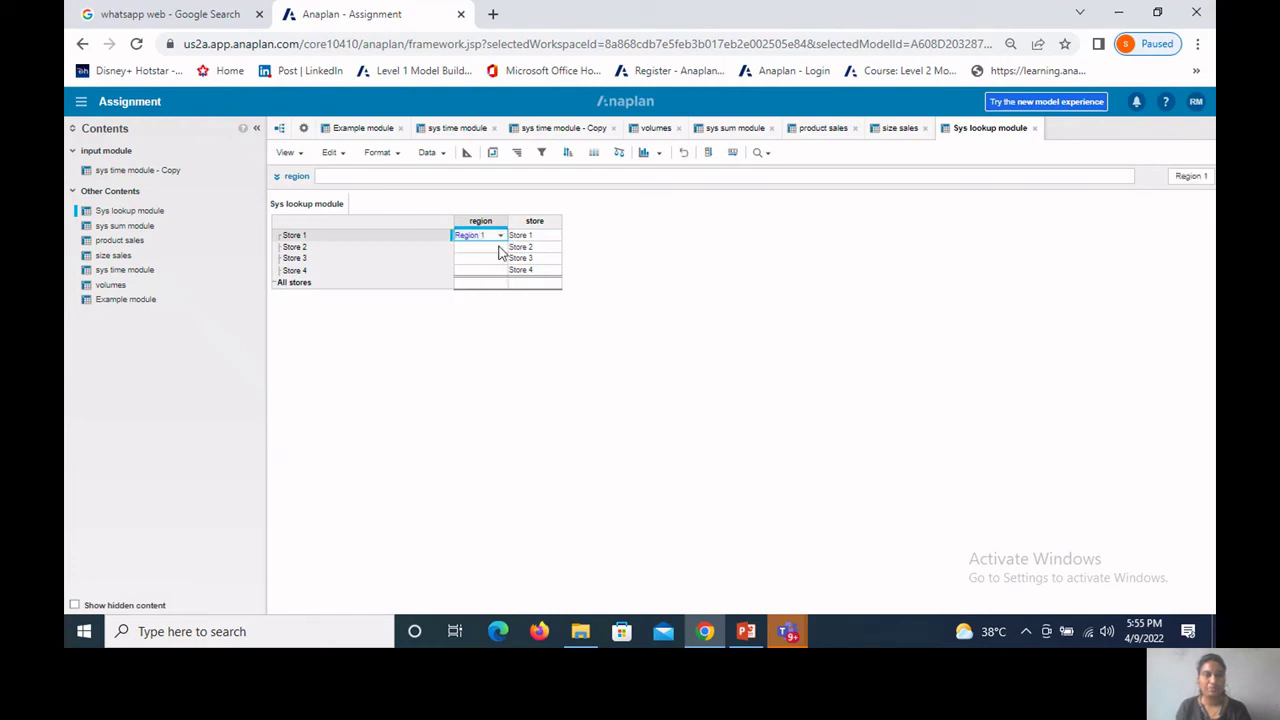
{"action": "left_click", "coordinate": [499, 248]}
{"action": "left_click", "coordinate": [500, 247]}
{"action": "left_click", "coordinate": [497, 263]}
{"action": "left_click", "coordinate": [502, 259]}
{"action": "left_click", "coordinate": [501, 260]}
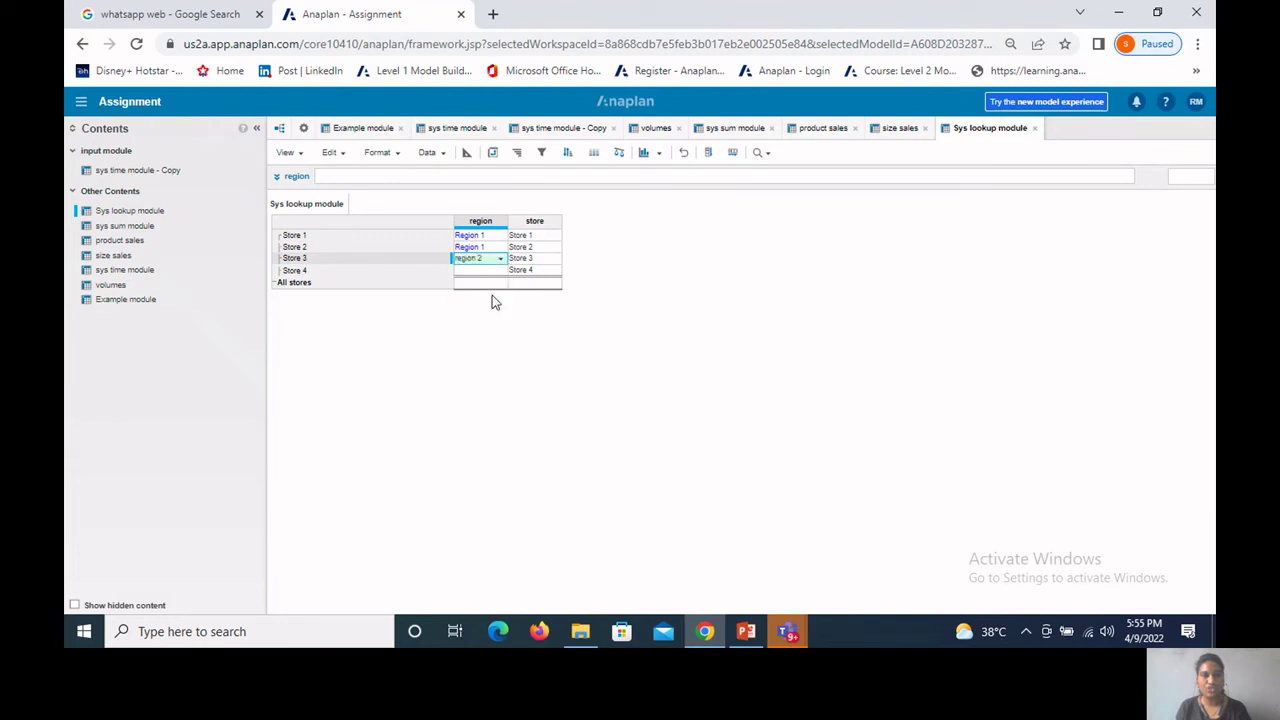
{"action": "key", "text": "ctrl+c"}
{"action": "left_click", "coordinate": [493, 272]}
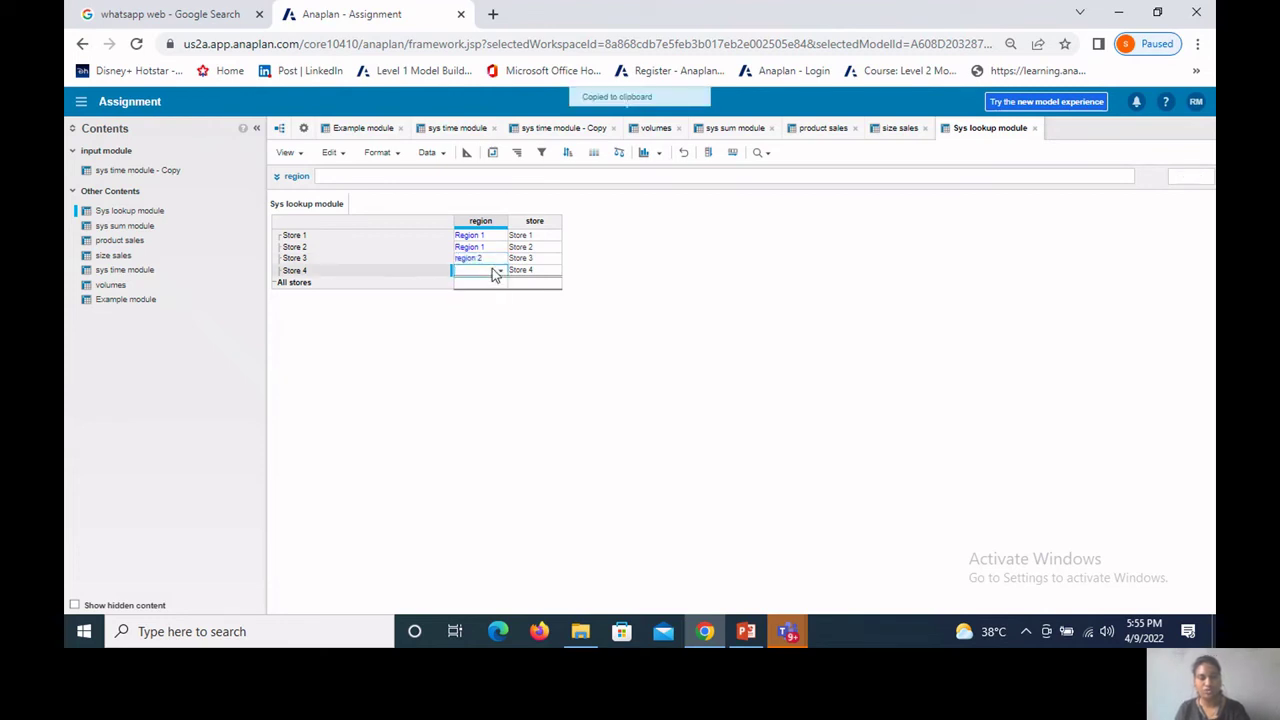
{"action": "key", "text": "ctrl+v"}
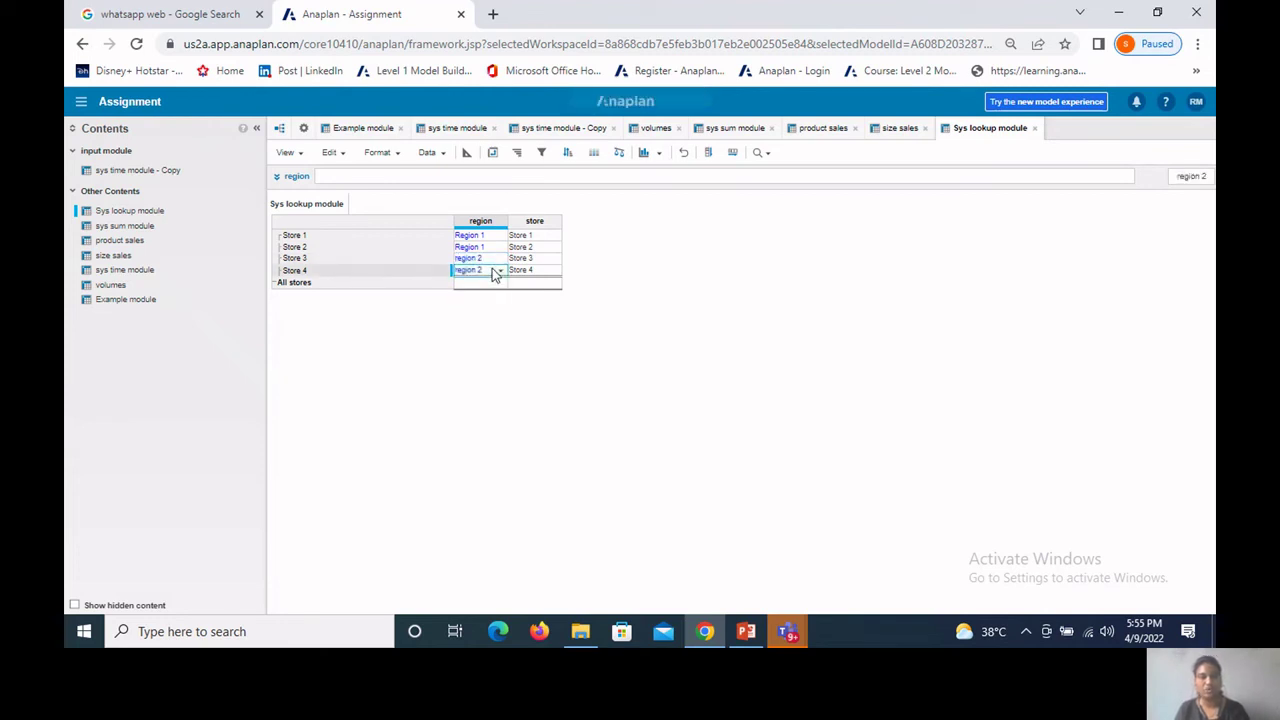
Step: Reorder the Sys lookup module's line items in descending order so store precedes region, and return to the grid
{"action": "left_click", "coordinate": [467, 155]}
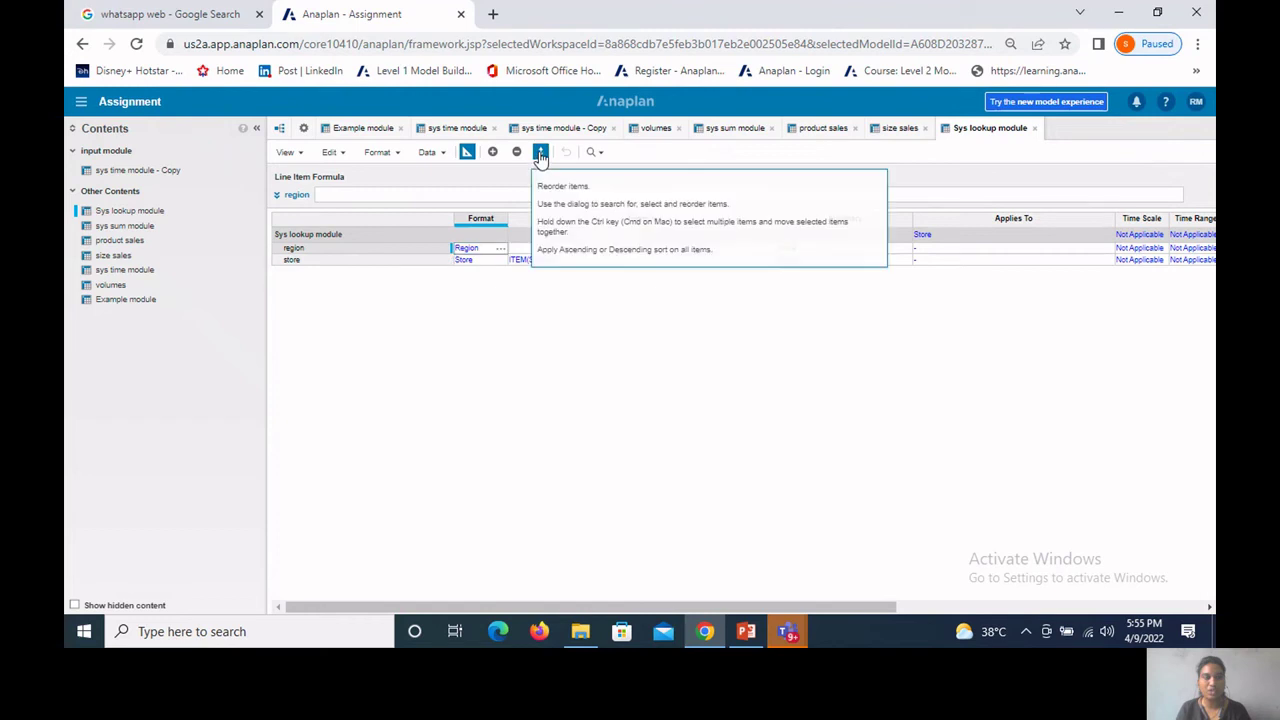
{"action": "left_click", "coordinate": [540, 152]}
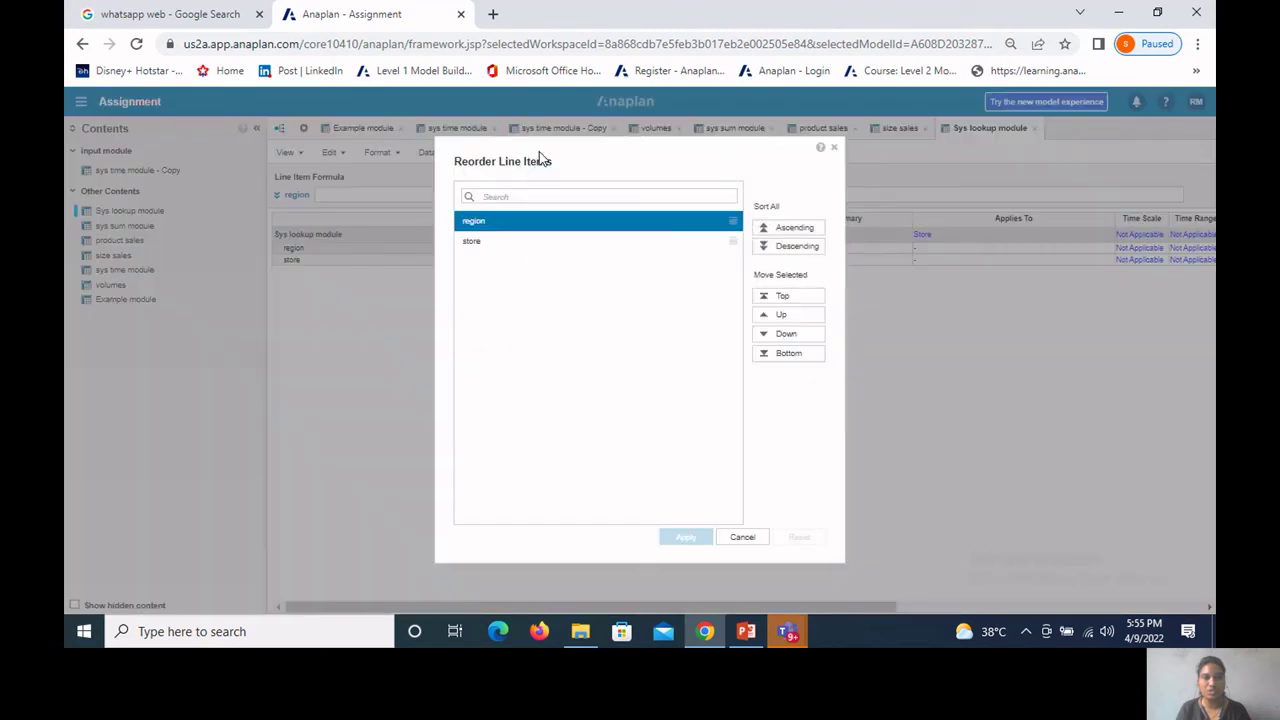
{"action": "left_click", "coordinate": [800, 247]}
{"action": "left_click", "coordinate": [685, 538]}
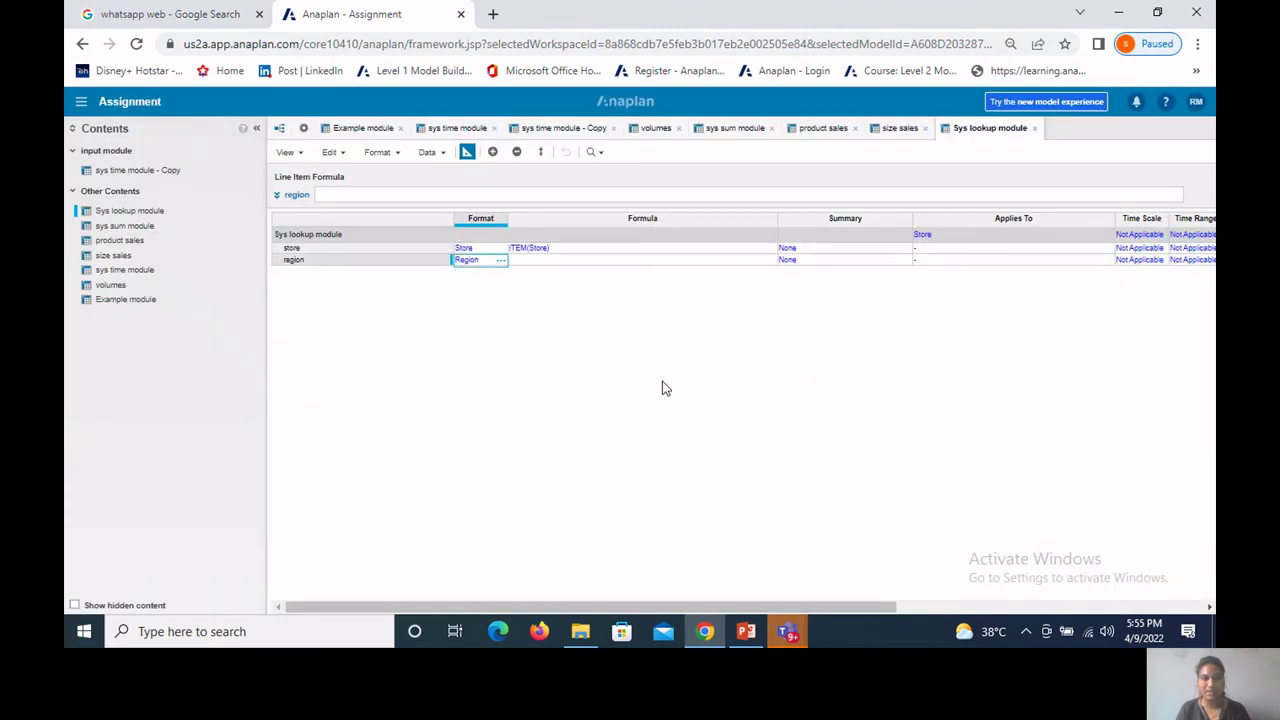
{"action": "left_click", "coordinate": [466, 152]}
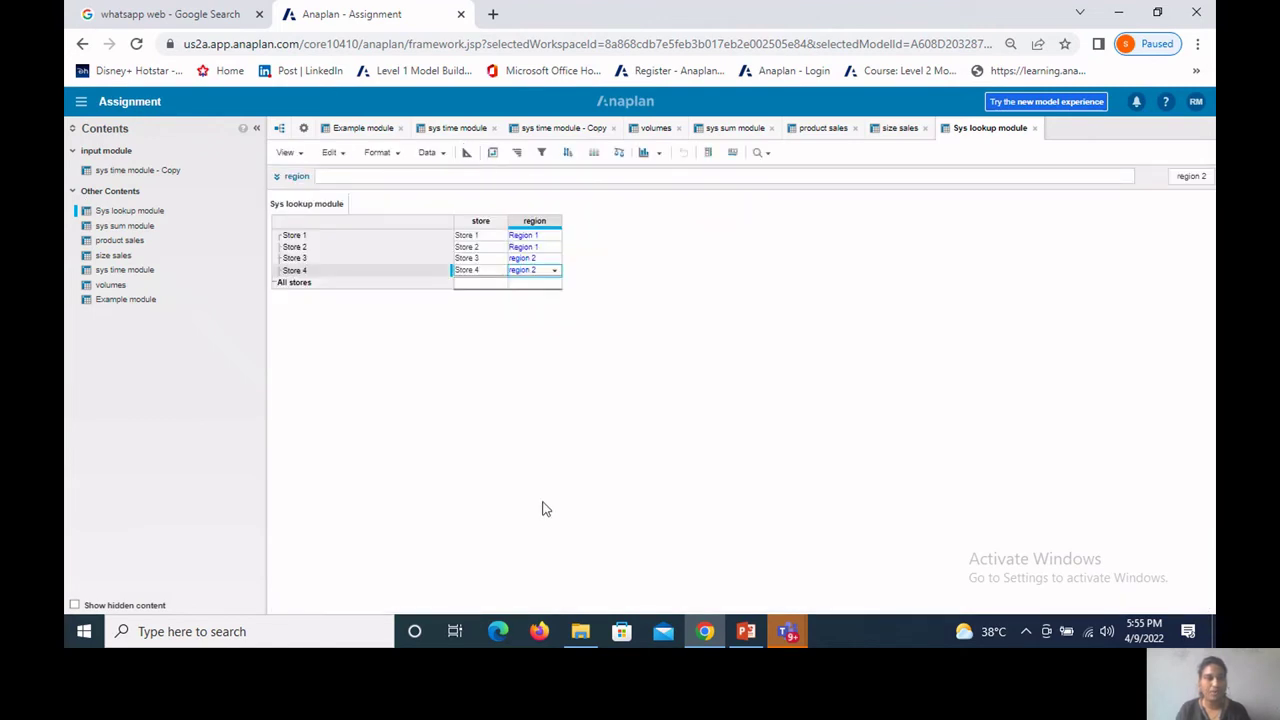
Step: Start a new module named region % increase and replace its Time dimension with the Region list in columns
{"action": "left_click", "coordinate": [304, 129]}
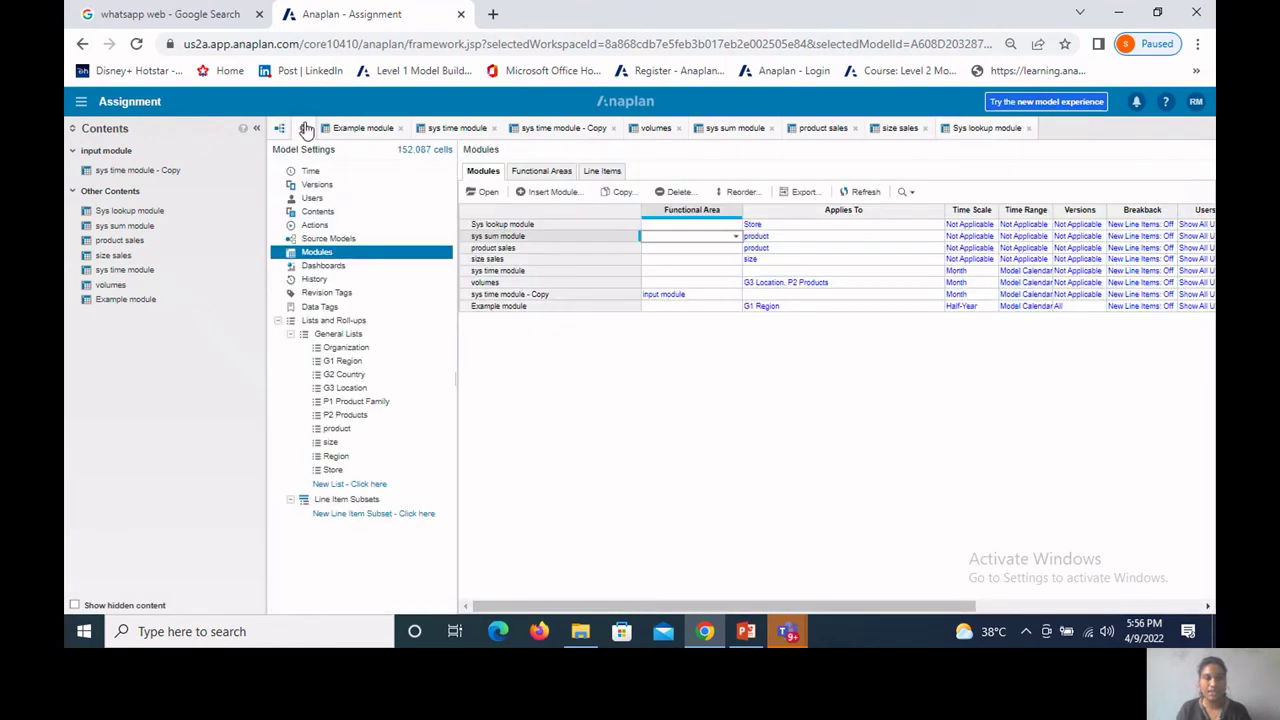
{"action": "left_click", "coordinate": [540, 194]}
{"action": "left_click", "coordinate": [538, 199]}
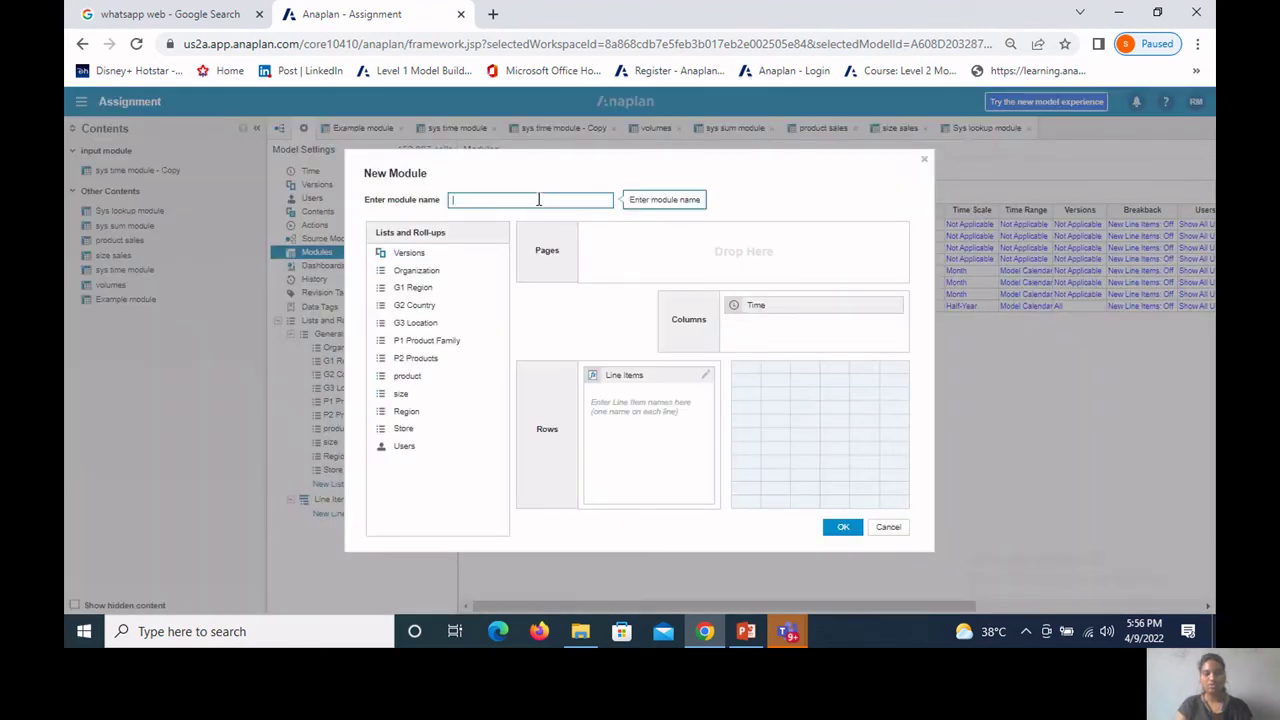
{"action": "type", "text": "a"}
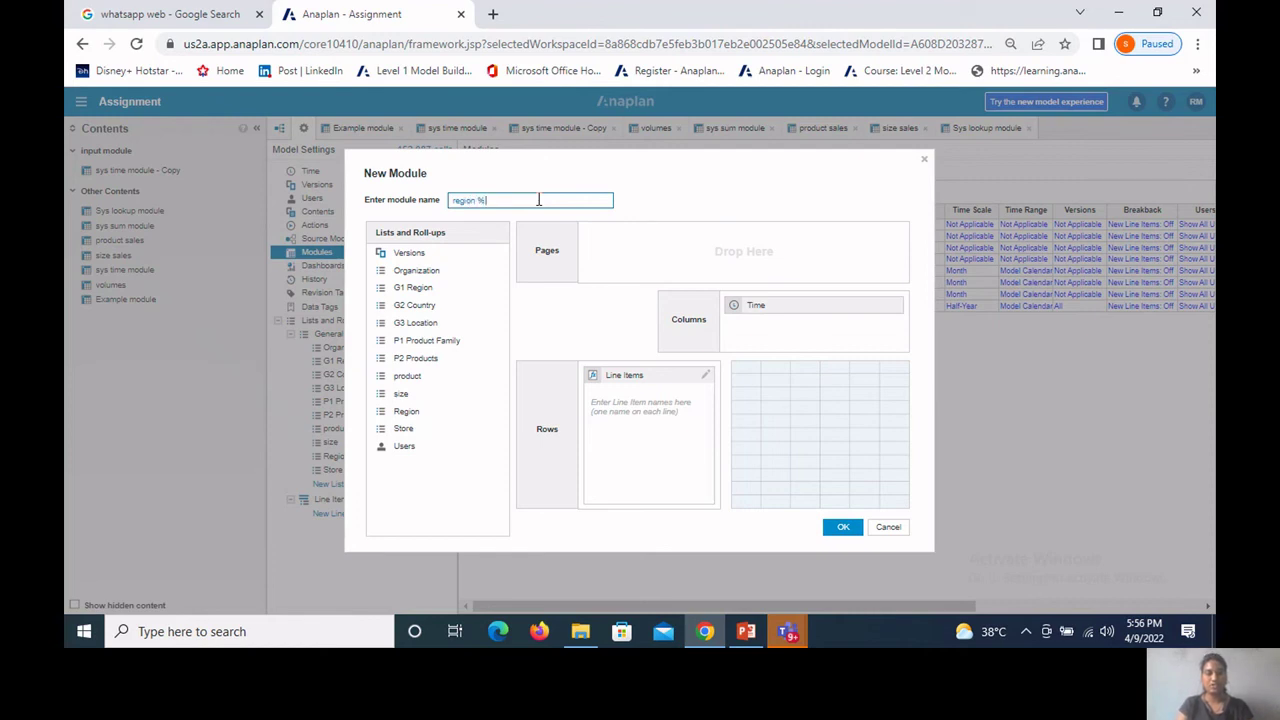
{"action": "type", "text": "egion % increase"}
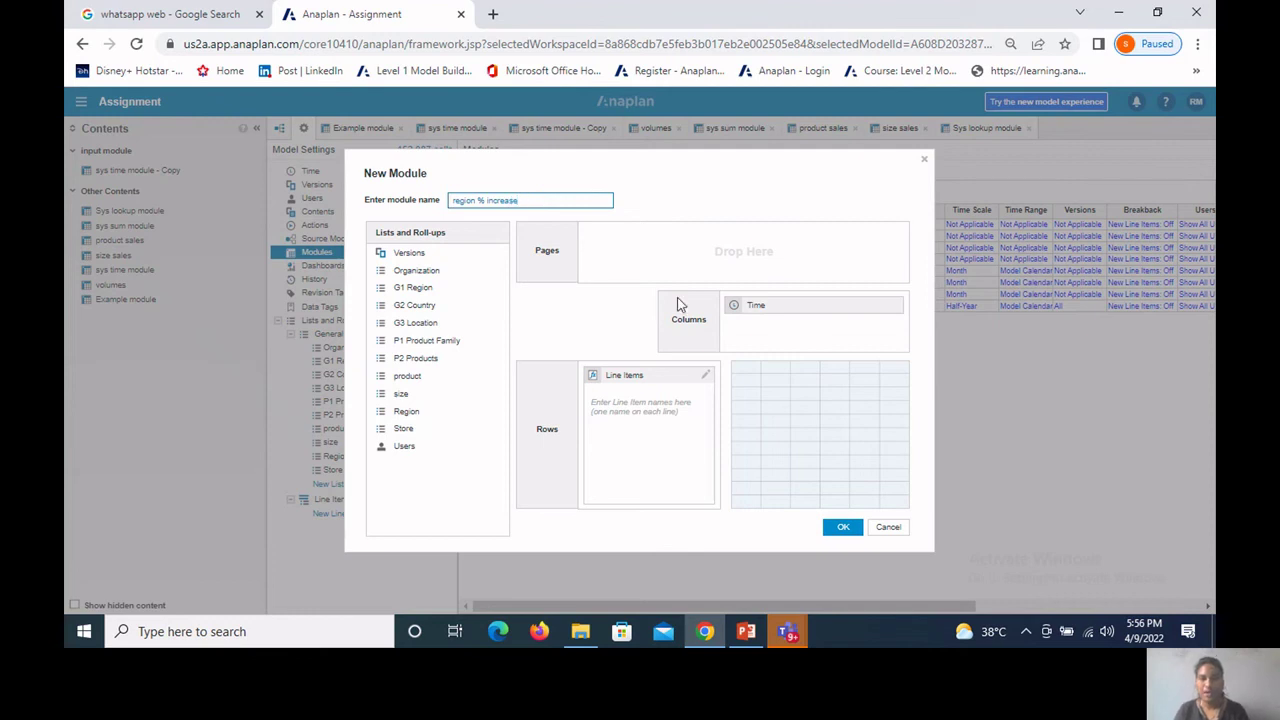
{"action": "left_click_drag", "start_coordinate": [730, 305], "coordinate": [437, 489]}
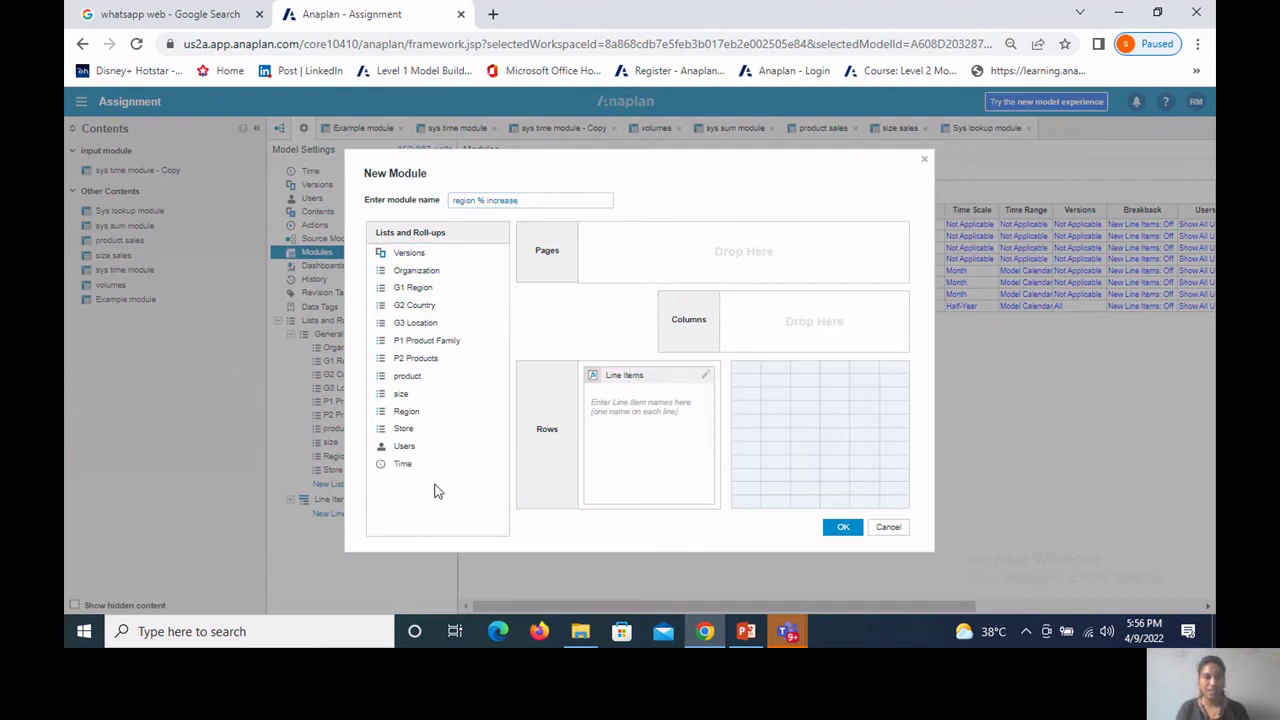
{"action": "left_click_drag", "start_coordinate": [418, 422], "coordinate": [811, 324]}
Step: Add the line item % increase and create the module
{"action": "left_click", "coordinate": [650, 427]}
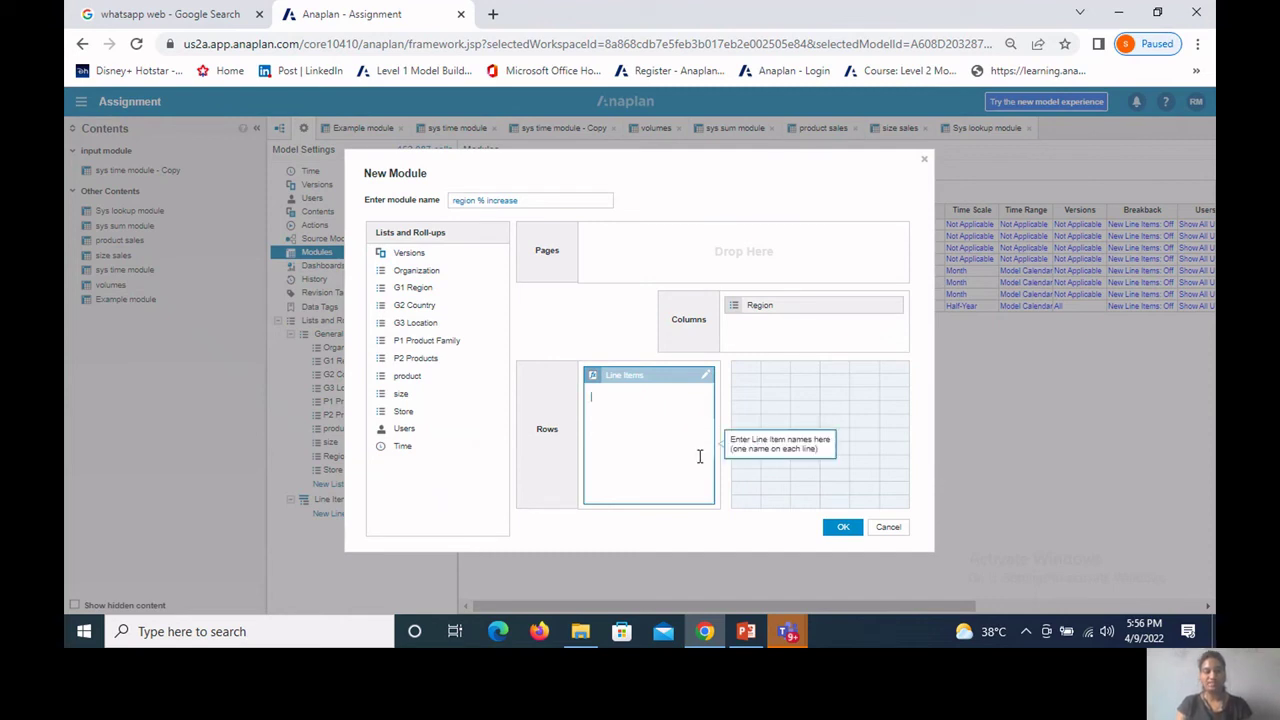
{"action": "type", "text": "% increase"}
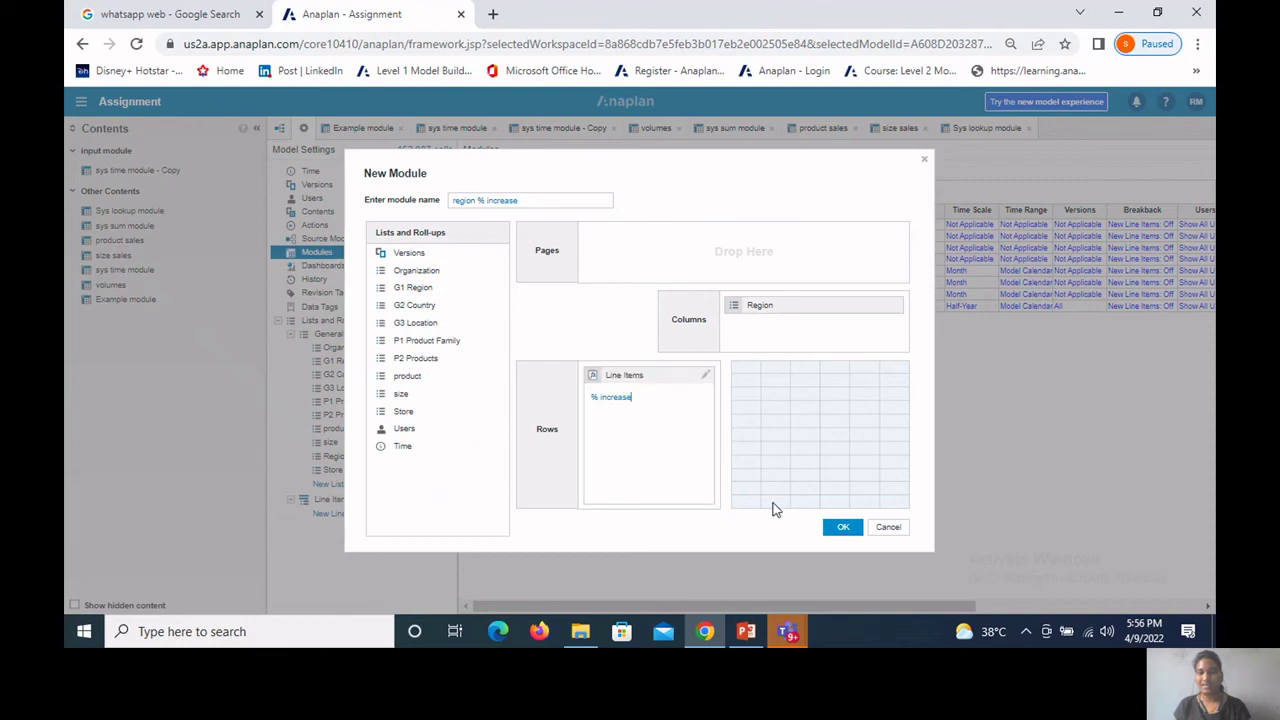
{"action": "left_click", "coordinate": [836, 528]}
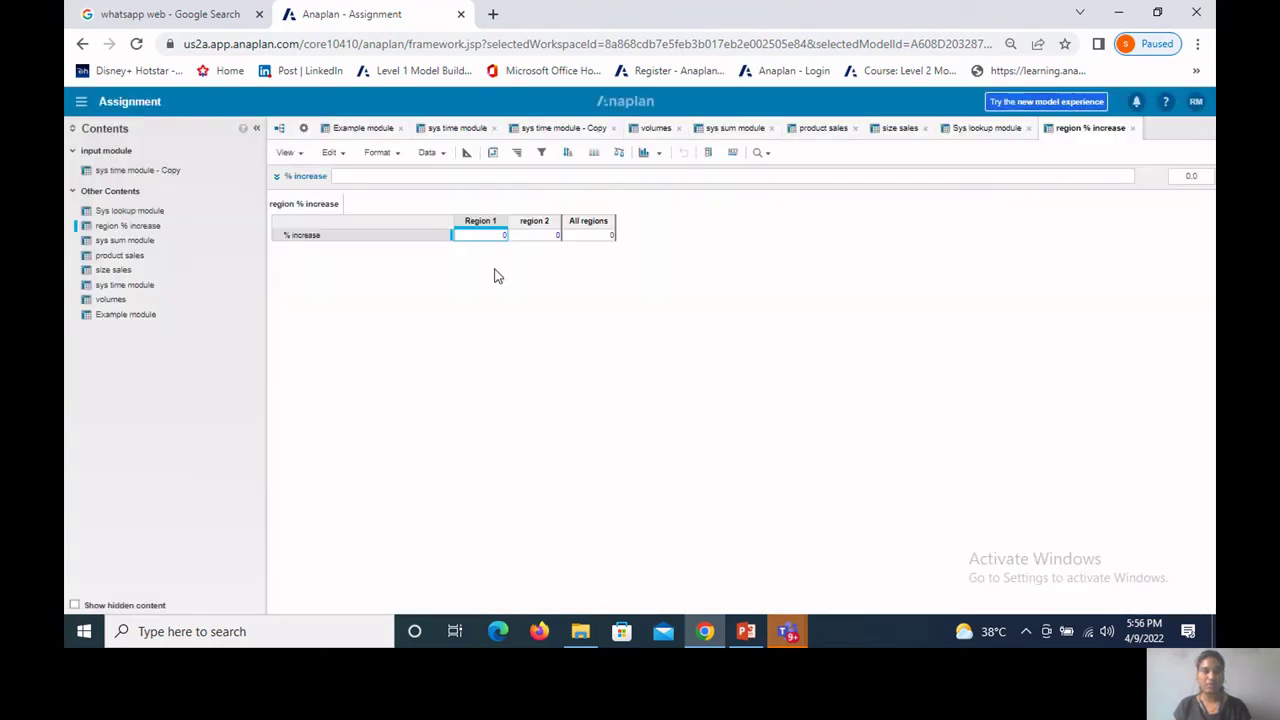
Step: Pivot the region % increase module to show regions in rows and line items in columns
{"action": "left_click", "coordinate": [493, 158]}
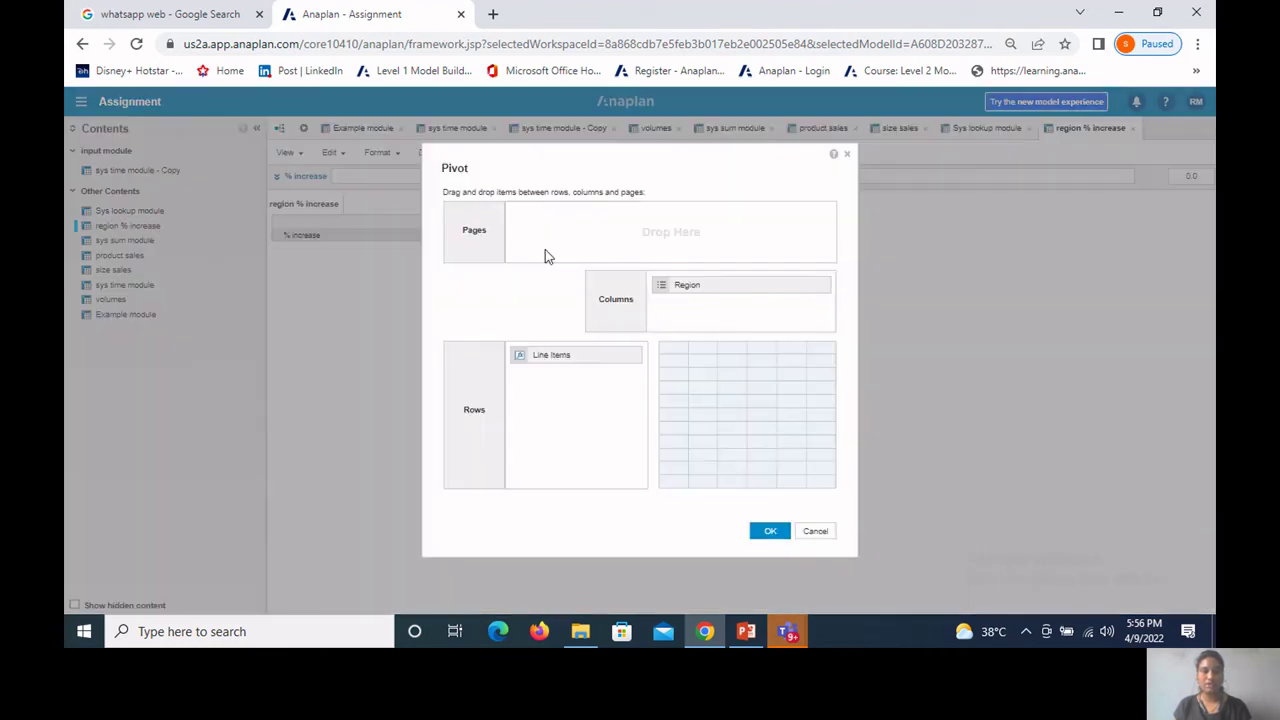
{"action": "left_click_drag", "start_coordinate": [617, 356], "coordinate": [751, 297]}
{"action": "left_click", "coordinate": [771, 531]}
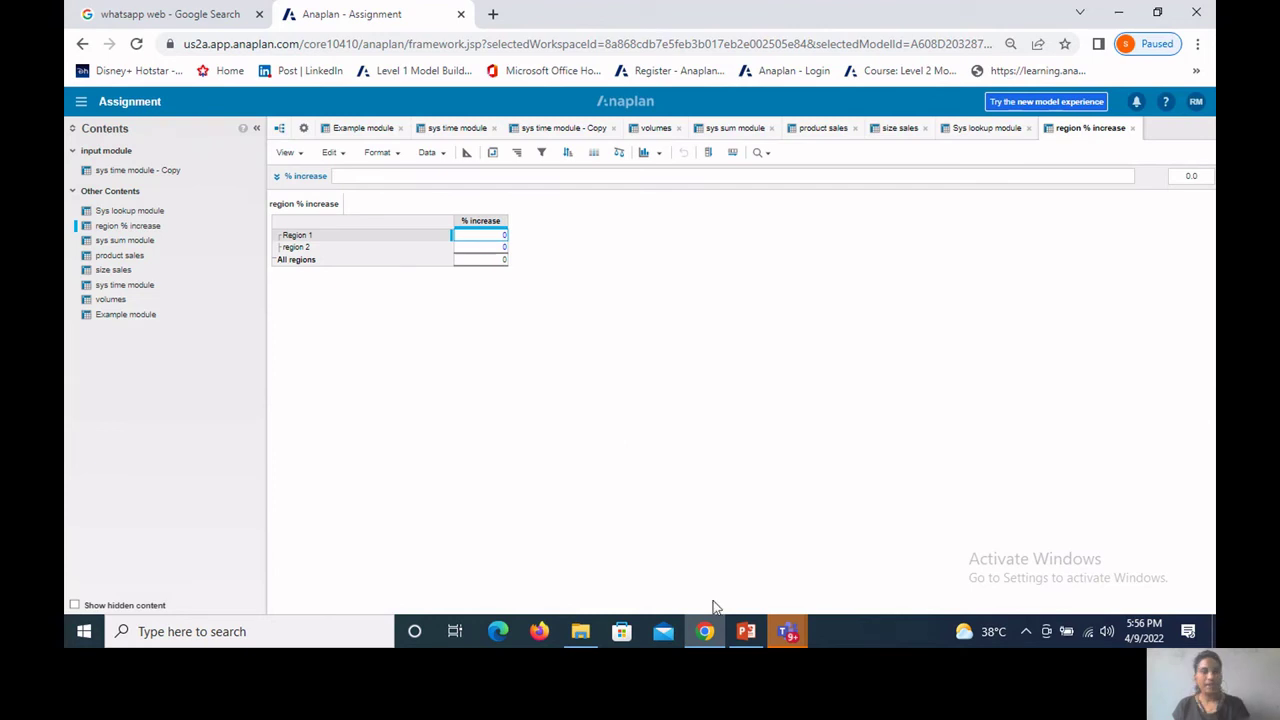
Step: Switch to PowerPoint to check the region percentages in the Lookup Function example, and return to Anaplan in Chrome
{"action": "left_click", "coordinate": [746, 631]}
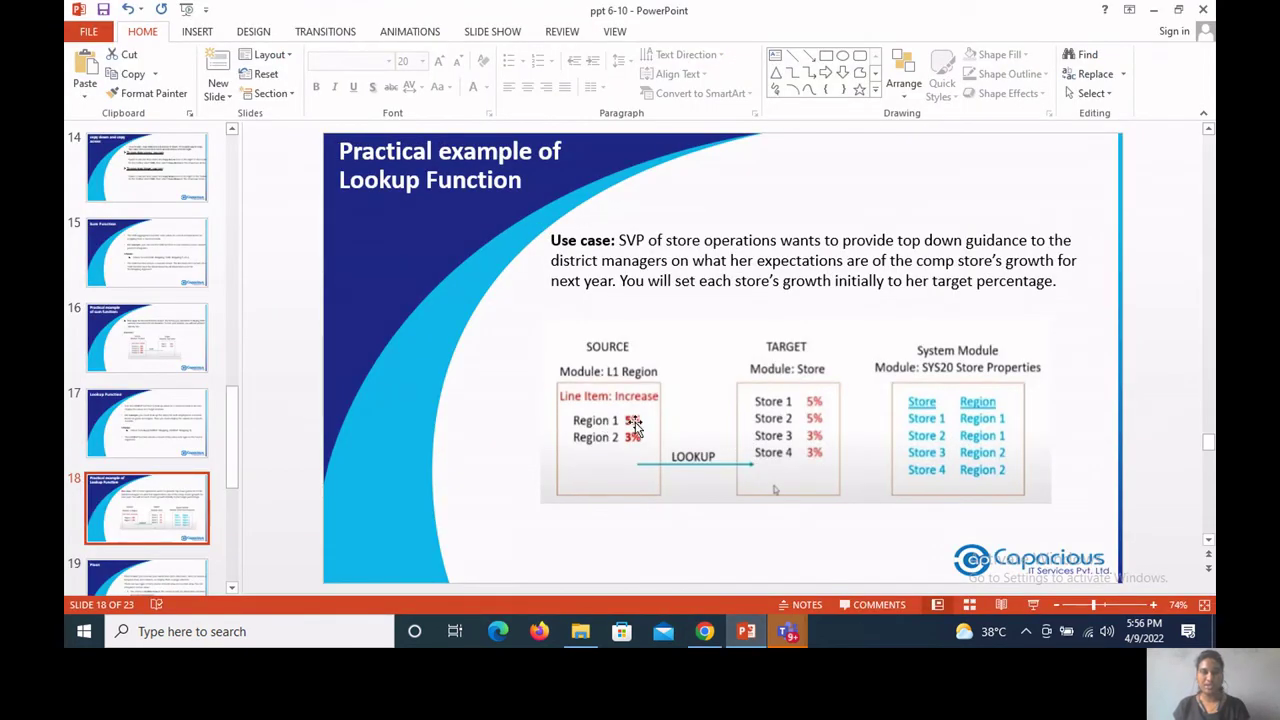
{"action": "left_click", "coordinate": [709, 631]}
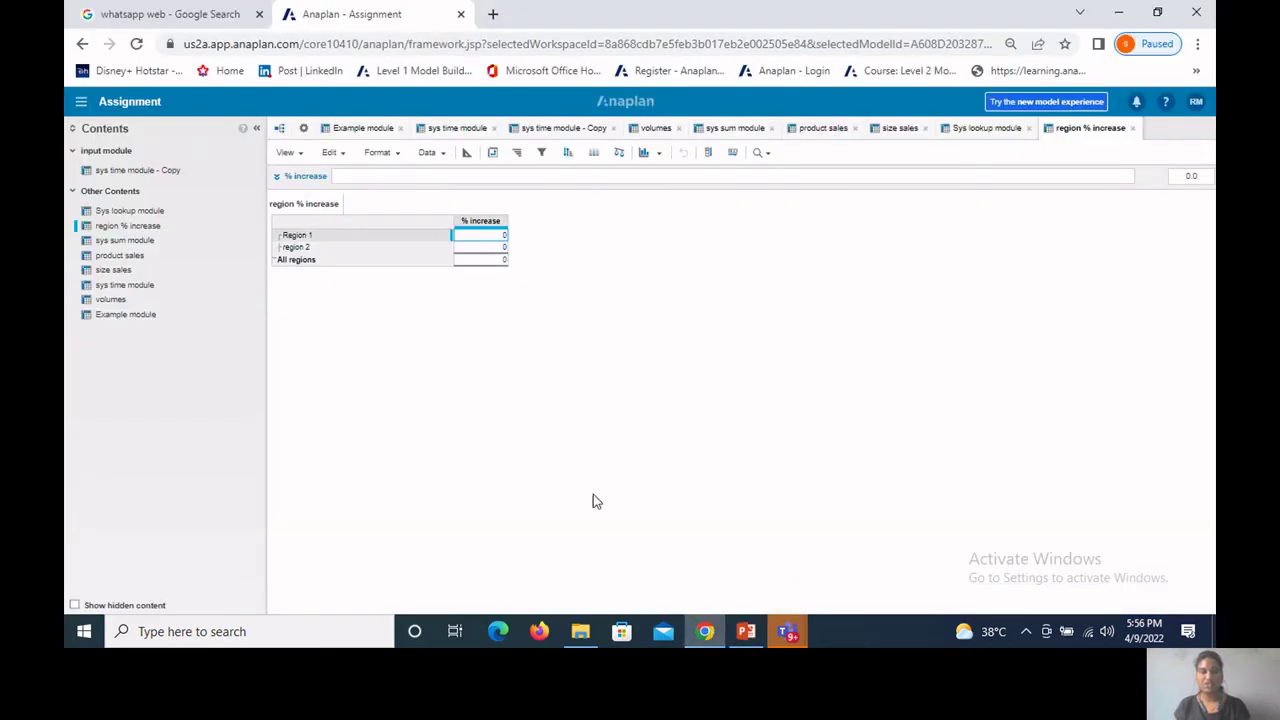
Step: Format the % increase line item of region % increase as a percentage with 1 decimal place and confirm the data type change
{"action": "left_click", "coordinate": [466, 152]}
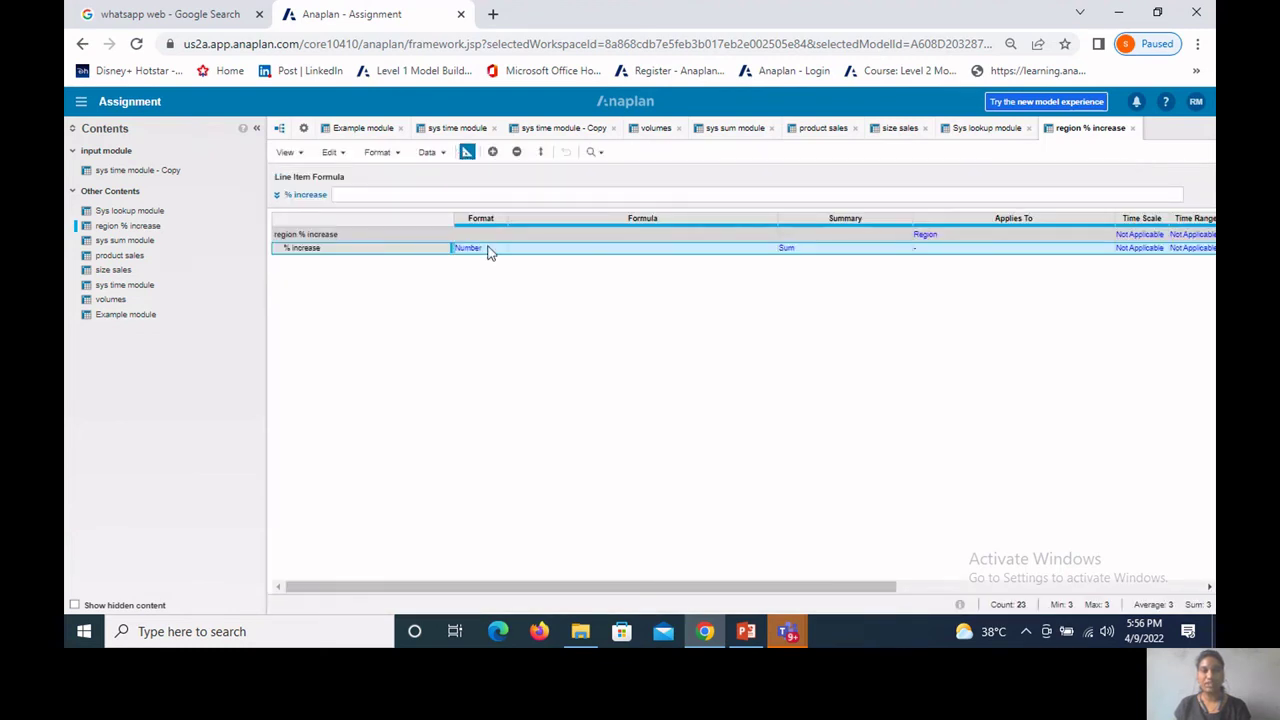
{"action": "double_click", "coordinate": [497, 250]}
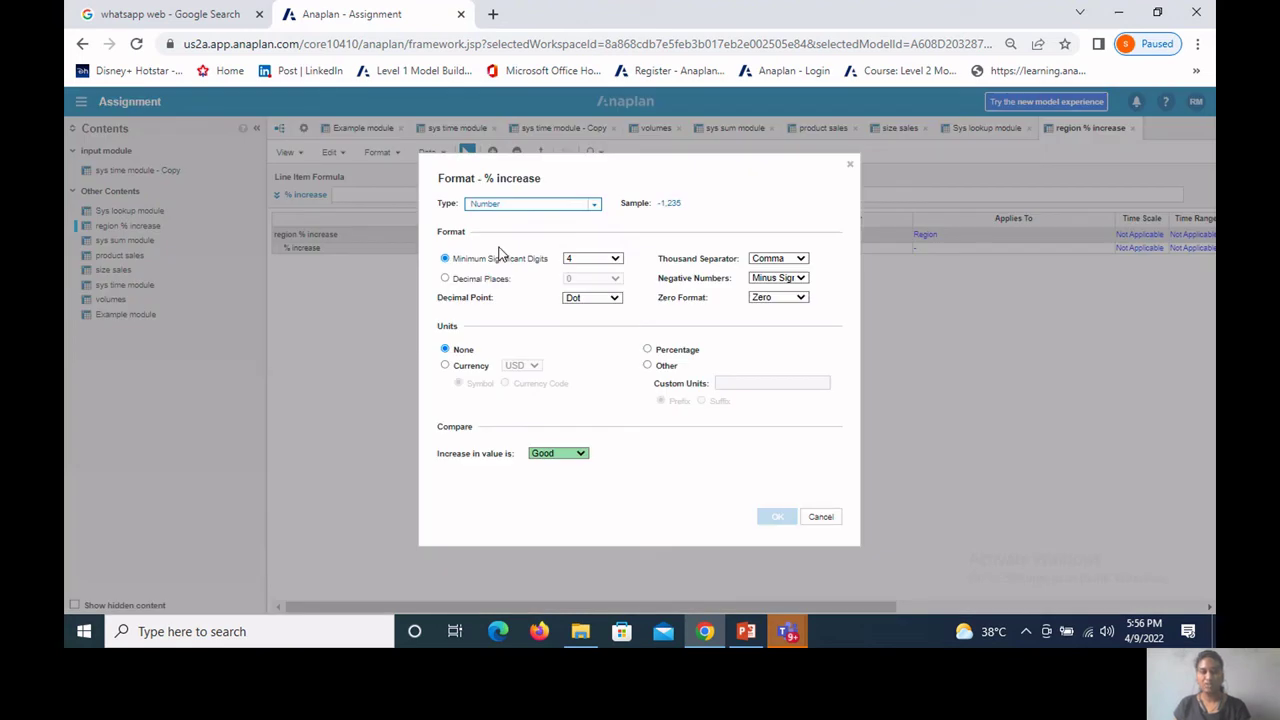
{"action": "left_click", "coordinate": [446, 279]}
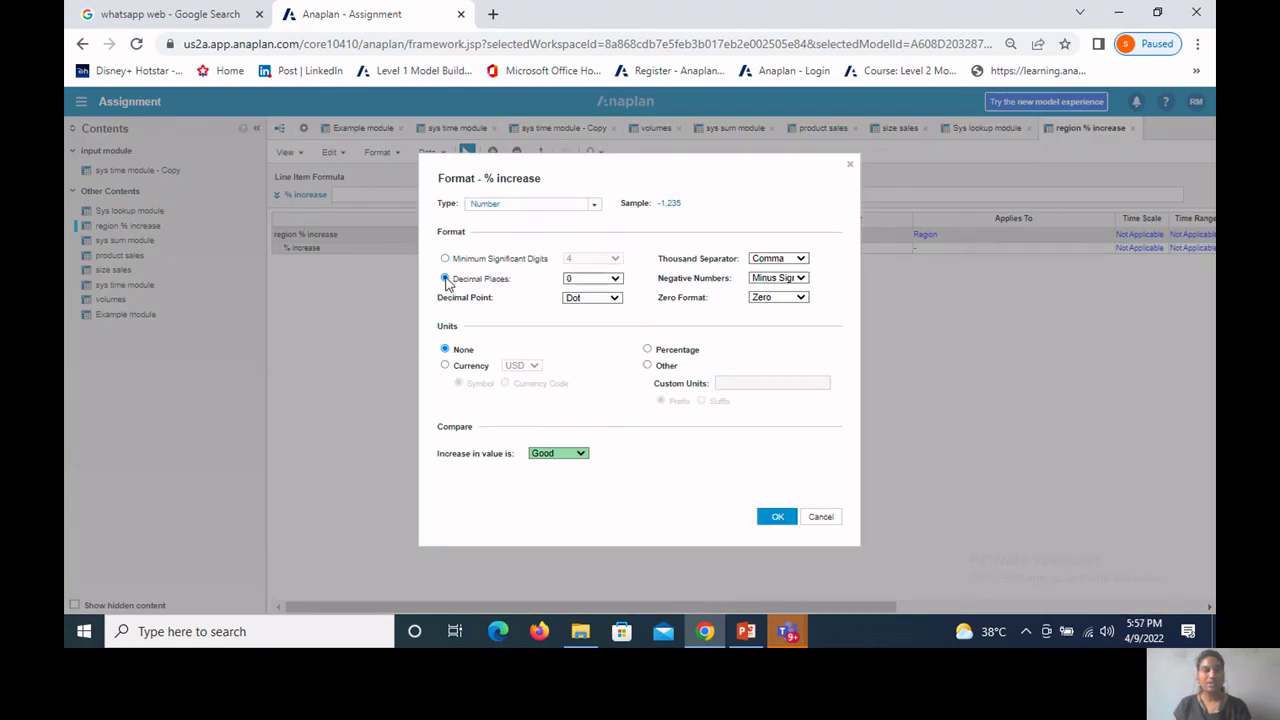
{"action": "left_click", "coordinate": [615, 279]}
{"action": "left_click", "coordinate": [603, 305]}
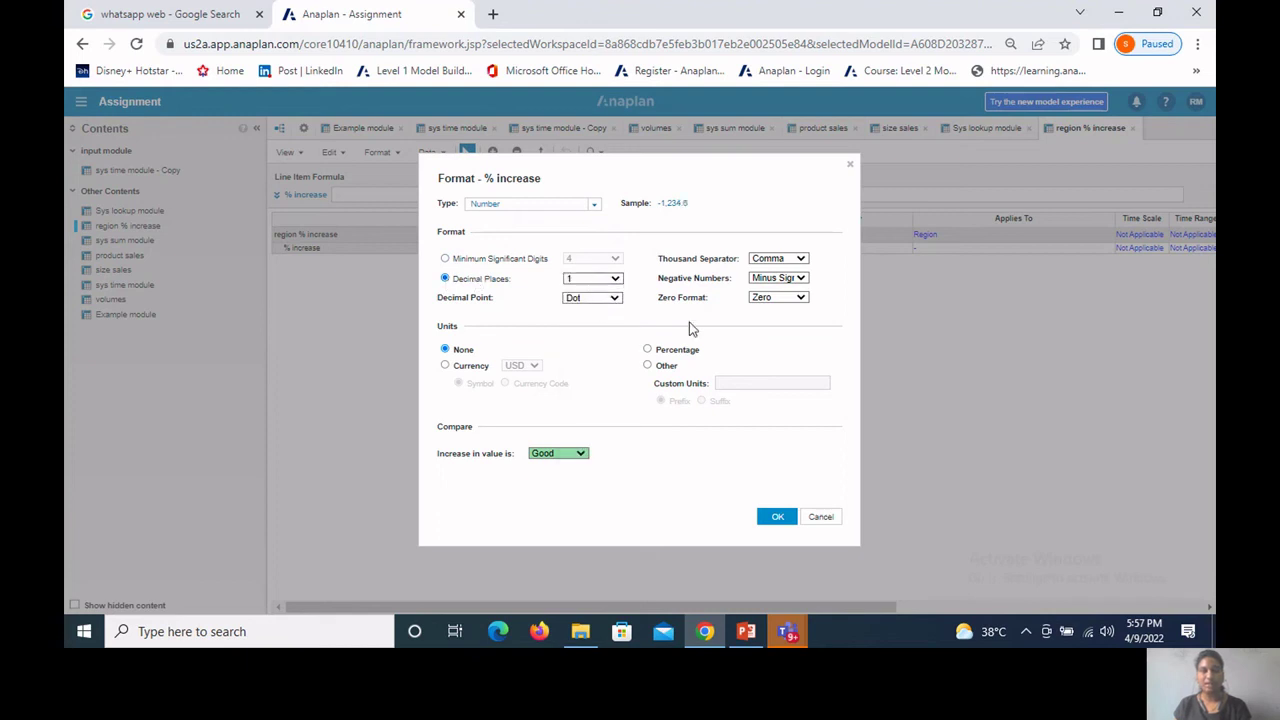
{"action": "left_click", "coordinate": [647, 350]}
{"action": "left_click", "coordinate": [777, 516]}
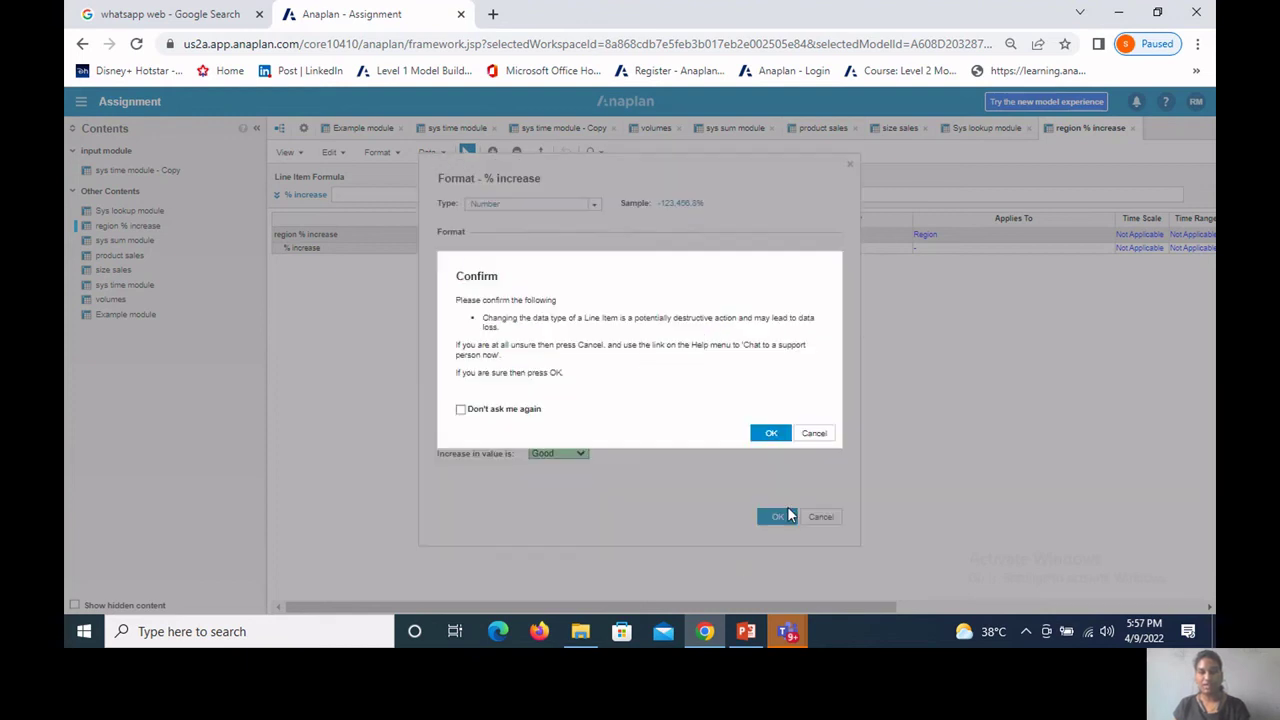
{"action": "left_click", "coordinate": [773, 436]}
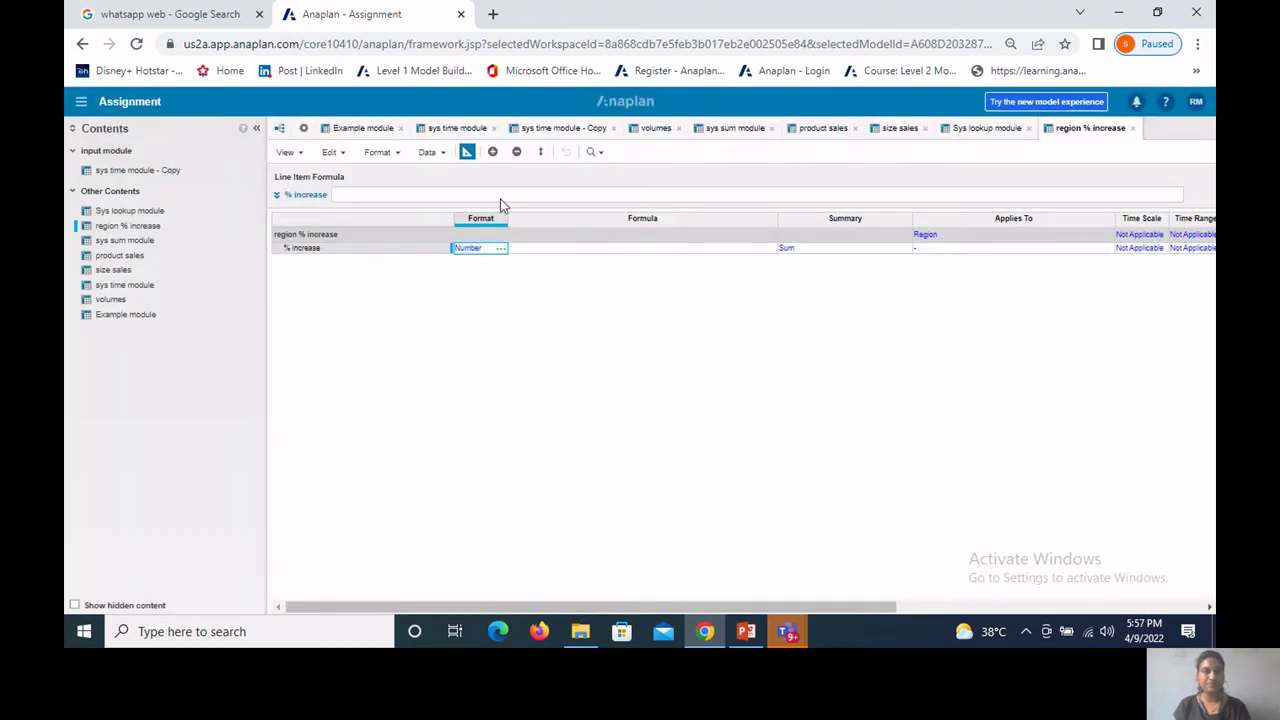
Step: Enter a % increase of 5% for Region 1 and 3% for region 2, checking them against the Lookup Function slide in PowerPoint
{"action": "left_click", "coordinate": [466, 153]}
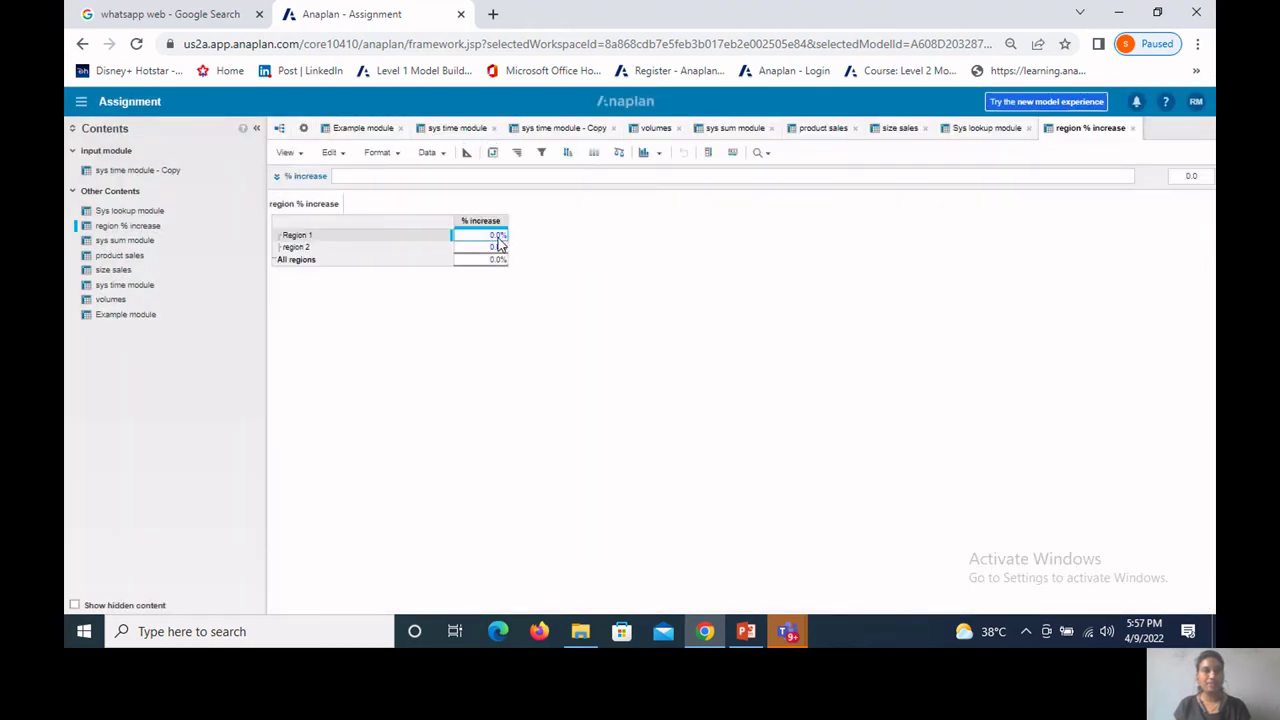
{"action": "type", "text": "5"}
{"action": "left_click", "coordinate": [494, 250]}
{"action": "type", "text": "3"}
{"action": "left_click", "coordinate": [482, 313]}
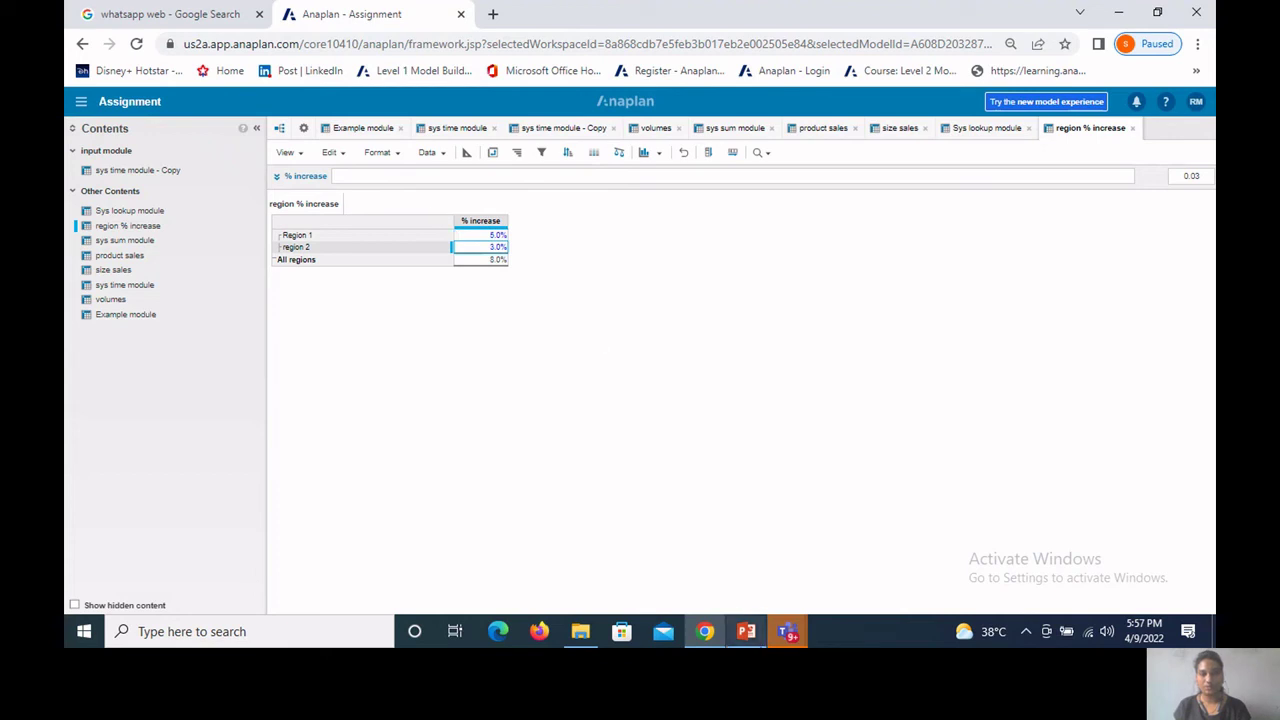
{"action": "left_click", "coordinate": [737, 640]}
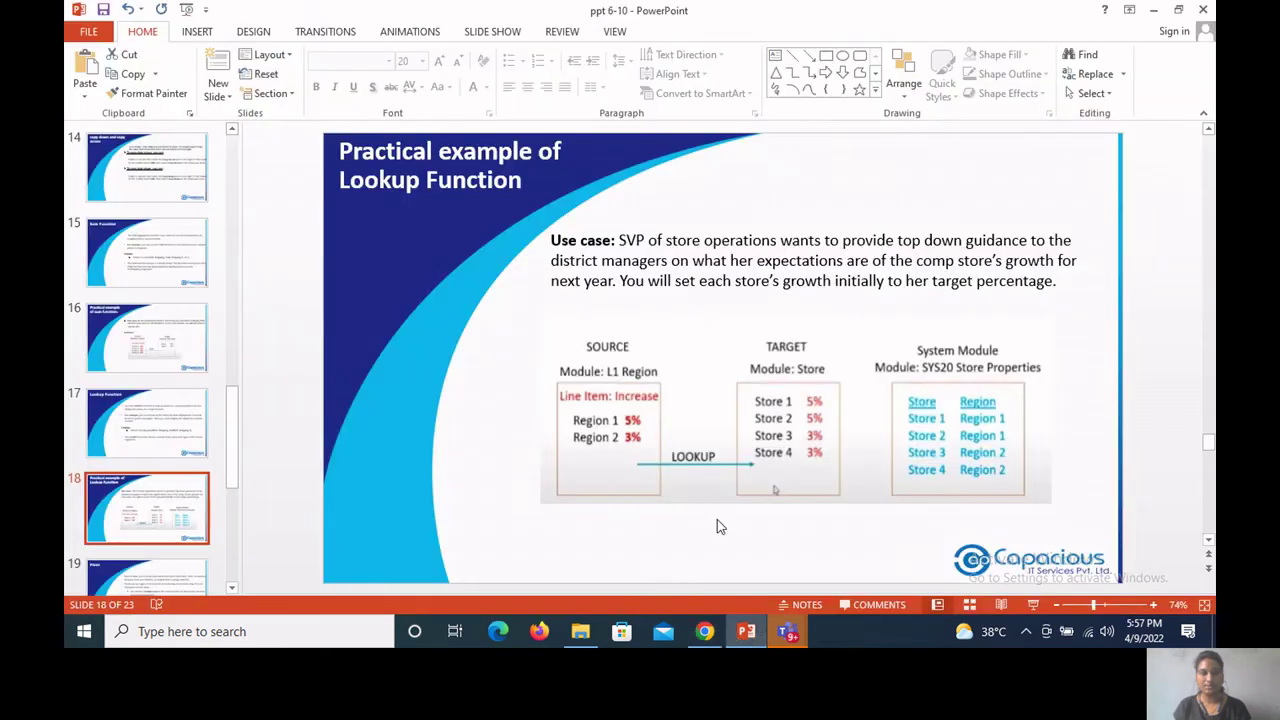
{"action": "left_click", "coordinate": [706, 636]}
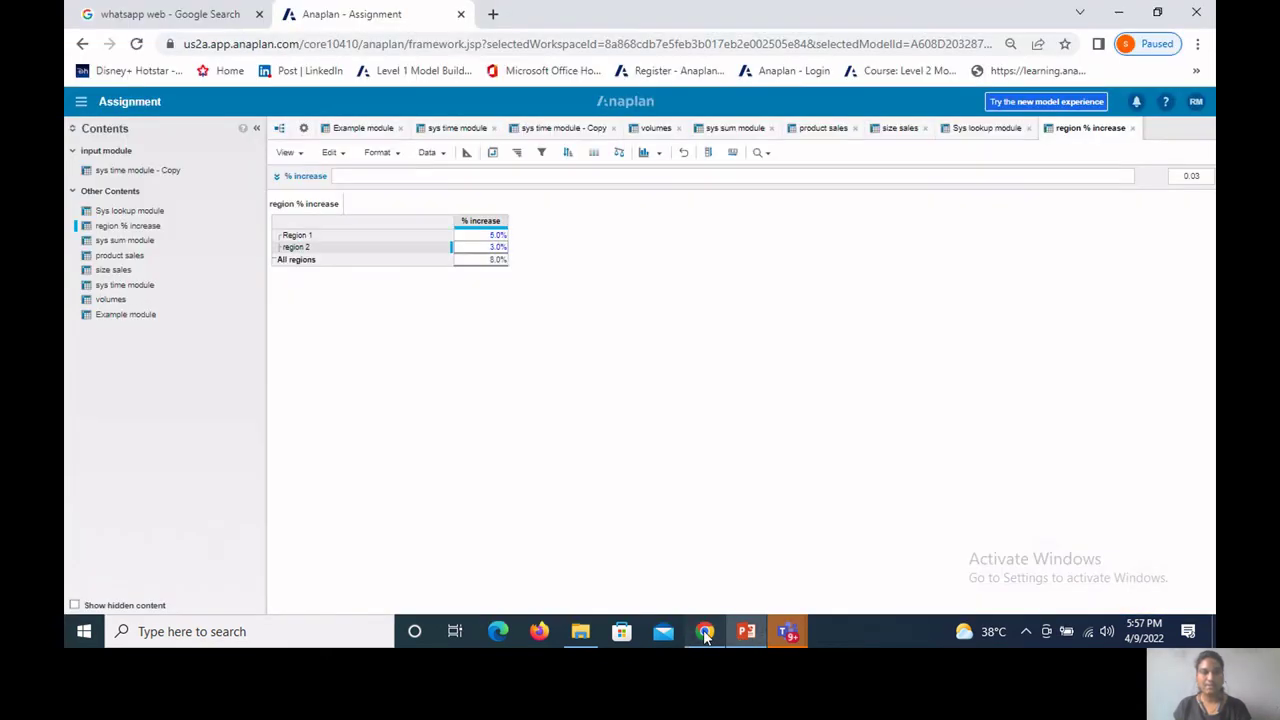
Step: Create a module named store % increase with the Store list replacing Time in columns and a % increase line item
{"action": "left_click", "coordinate": [304, 129]}
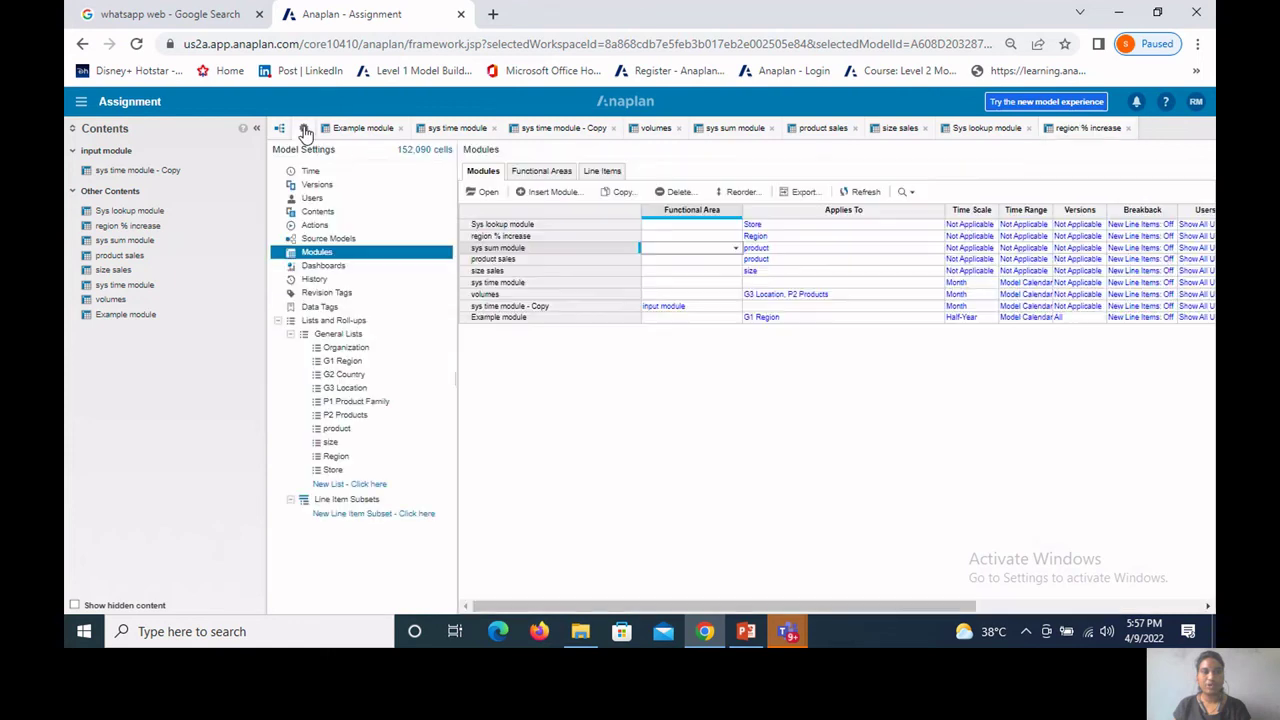
{"action": "left_click", "coordinate": [525, 194]}
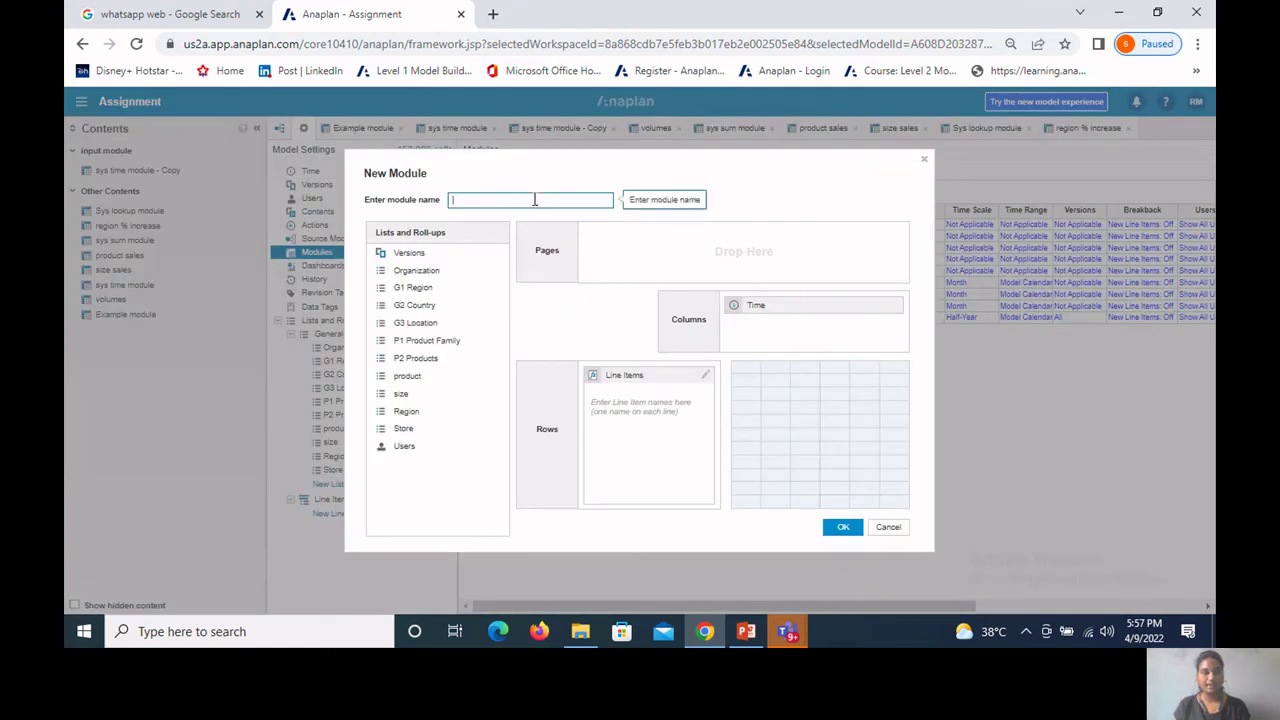
{"action": "type", "text": "store % increase"}
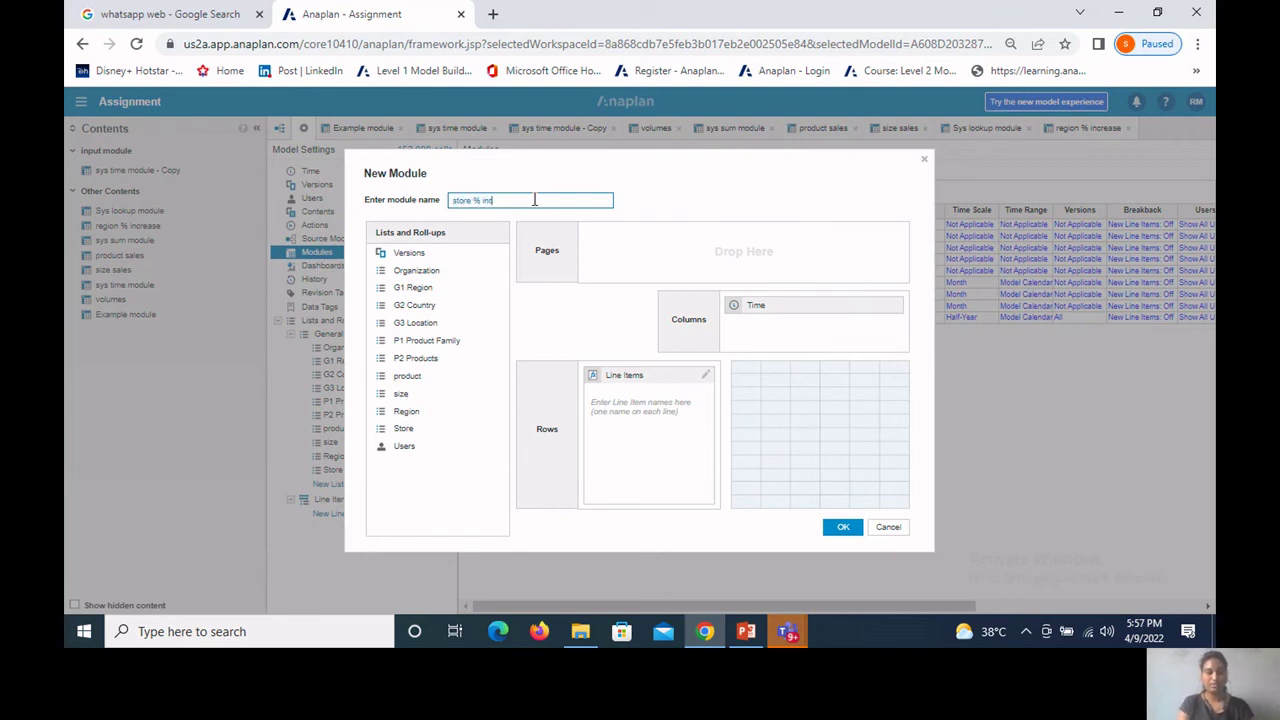
{"action": "left_click", "coordinate": [731, 305]}
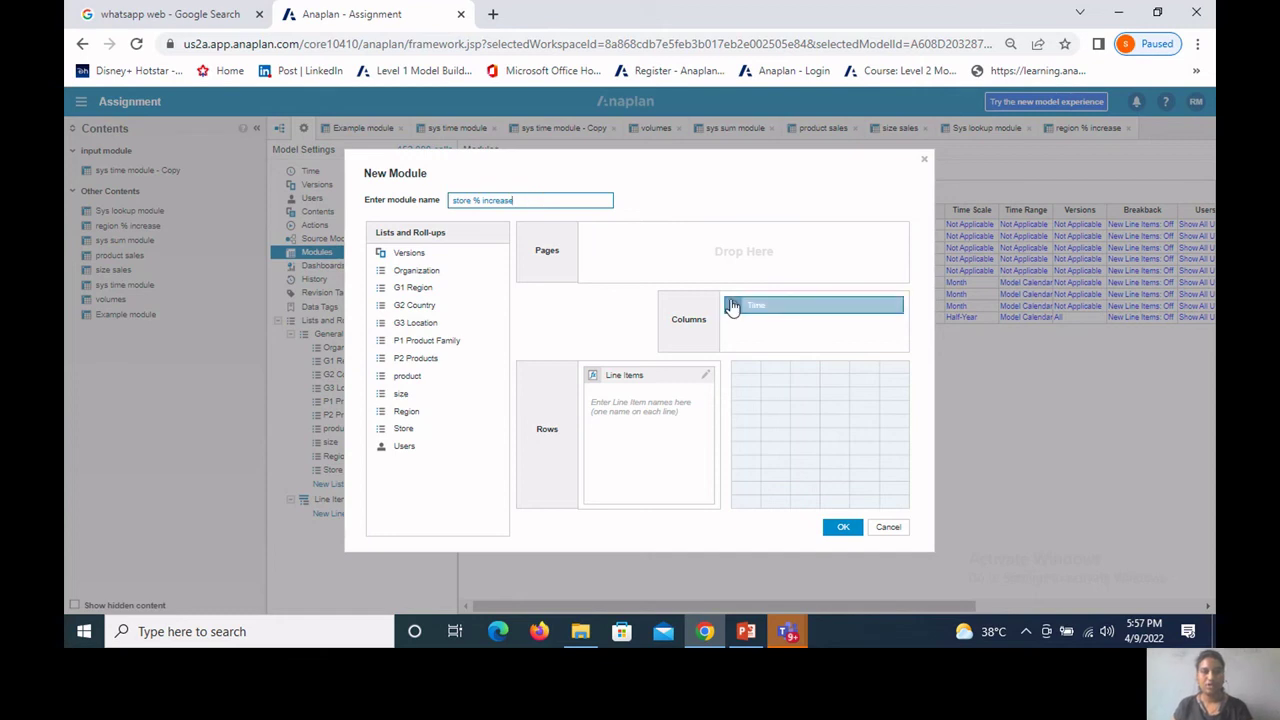
{"action": "left_click_drag", "start_coordinate": [740, 308], "coordinate": [808, 330]}
{"action": "left_click", "coordinate": [640, 395]}
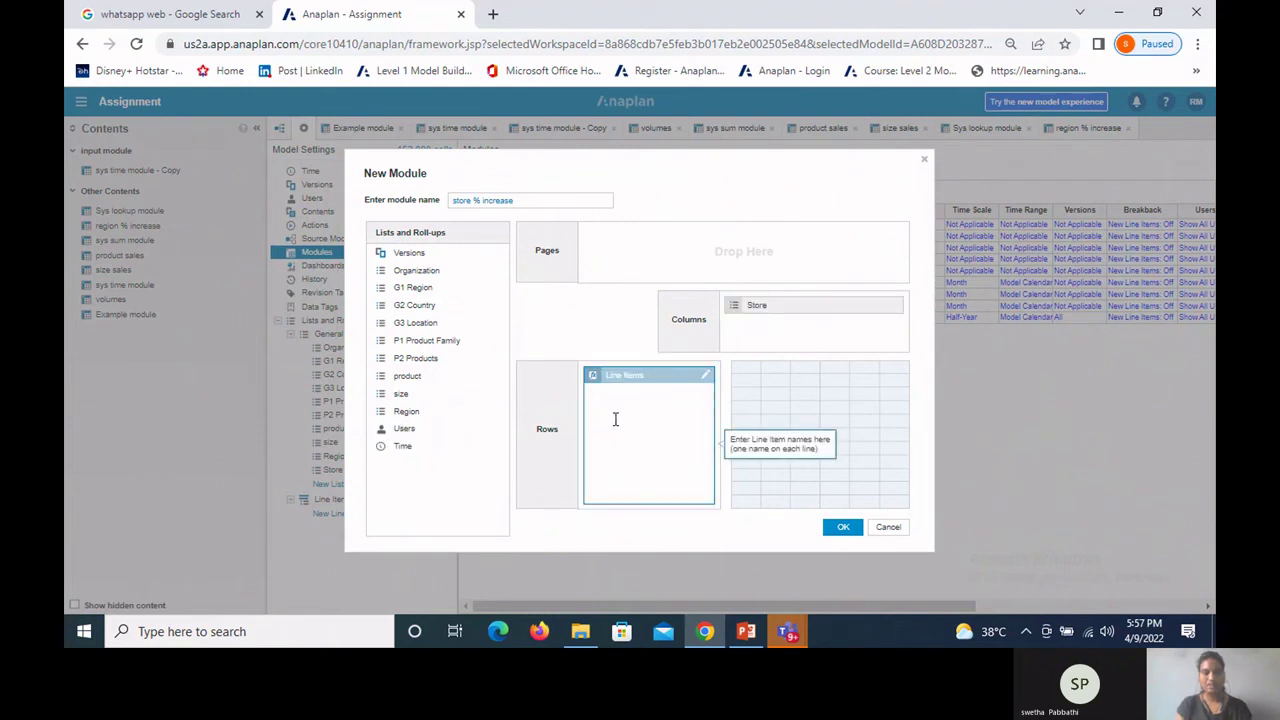
{"action": "type", "text": "% increase"}
{"action": "left_click", "coordinate": [843, 527]}
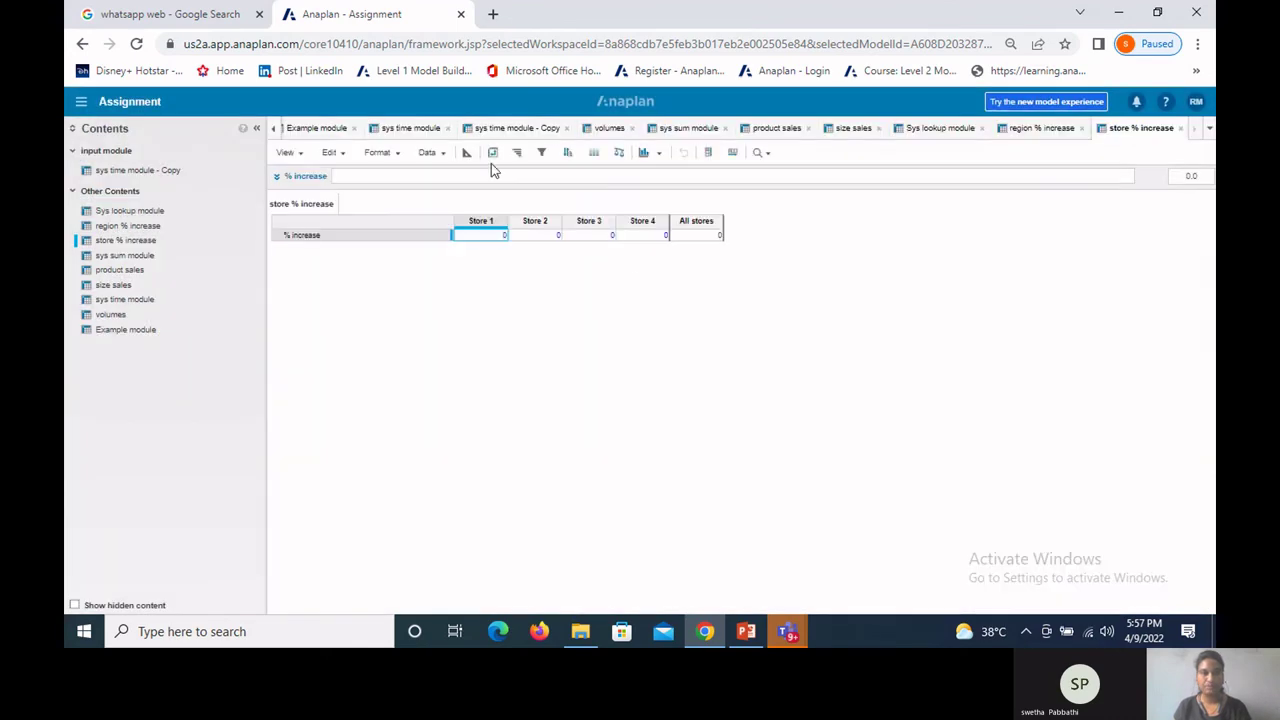
Step: Pivot the store % increase module to show stores in rows and line items in columns
{"action": "left_click", "coordinate": [492, 153]}
{"action": "left_click_drag", "start_coordinate": [588, 370], "coordinate": [731, 289]}
{"action": "left_click", "coordinate": [770, 531]}
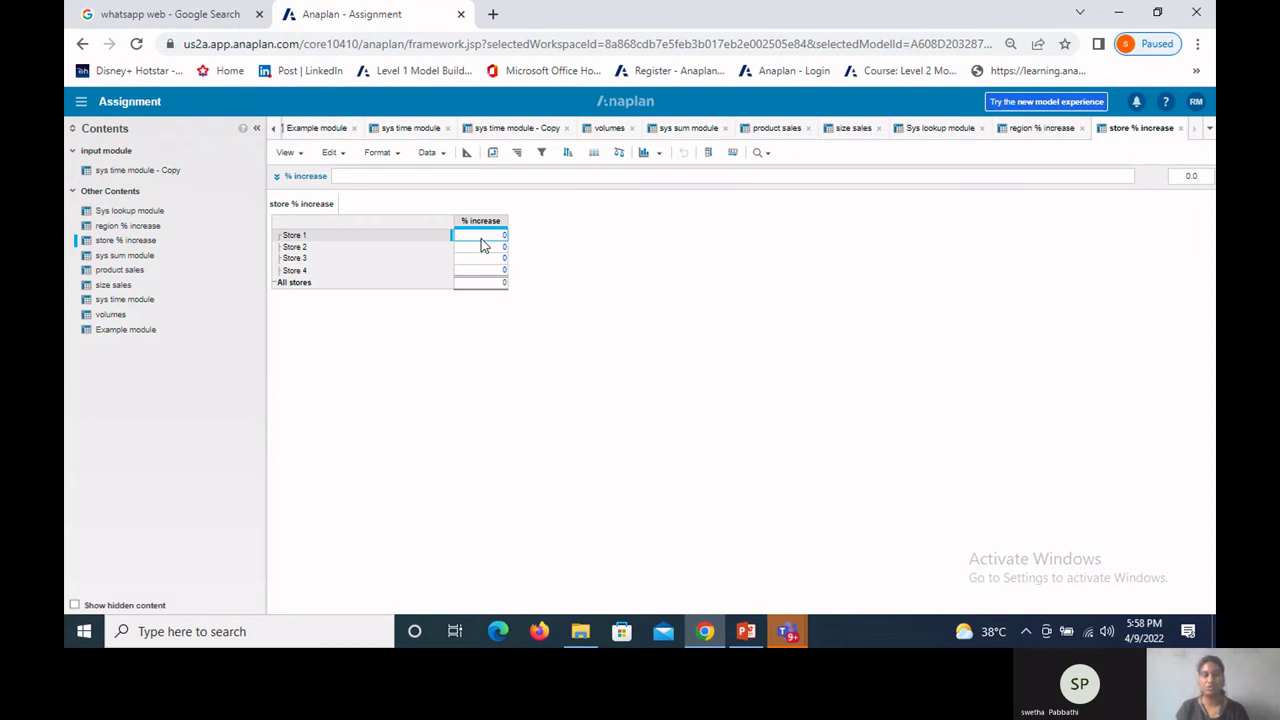
Step: Set the store % increase formula to region % increase.% increase[LOOKUP: Sys lookup module.region]
{"action": "left_click", "coordinate": [418, 172]}
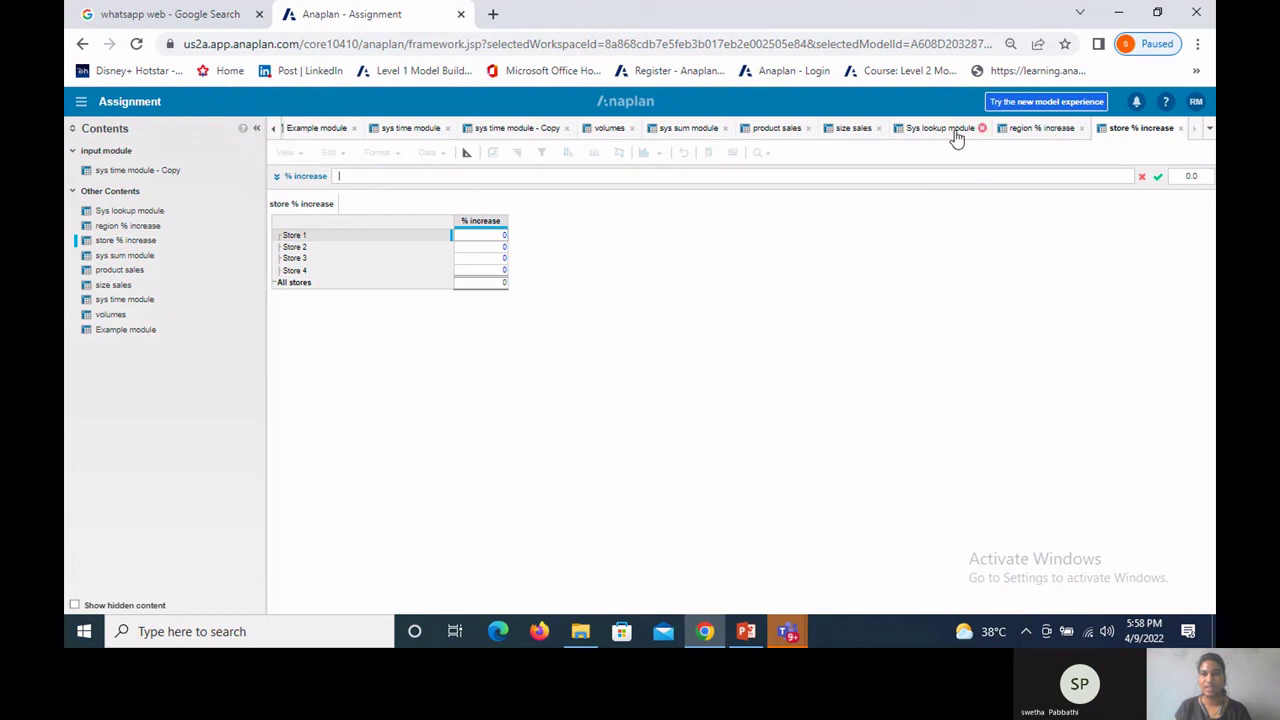
{"action": "left_click", "coordinate": [1052, 134]}
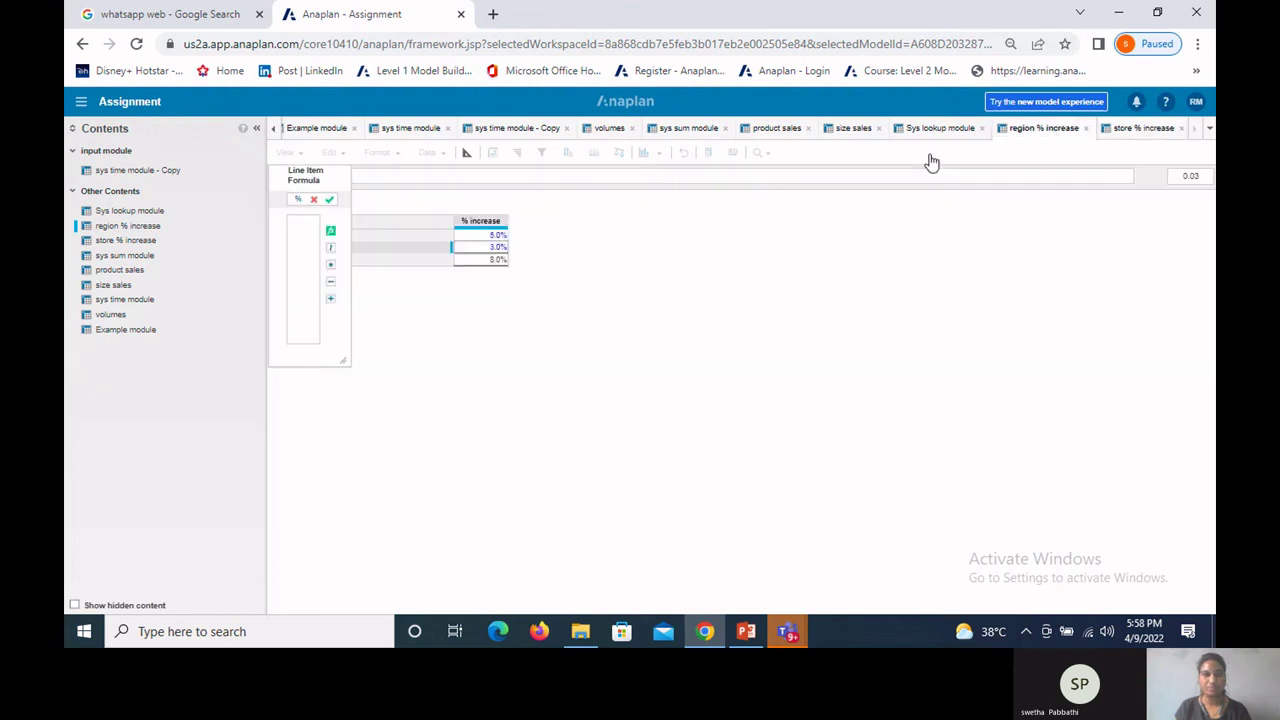
{"action": "left_click", "coordinate": [476, 222]}
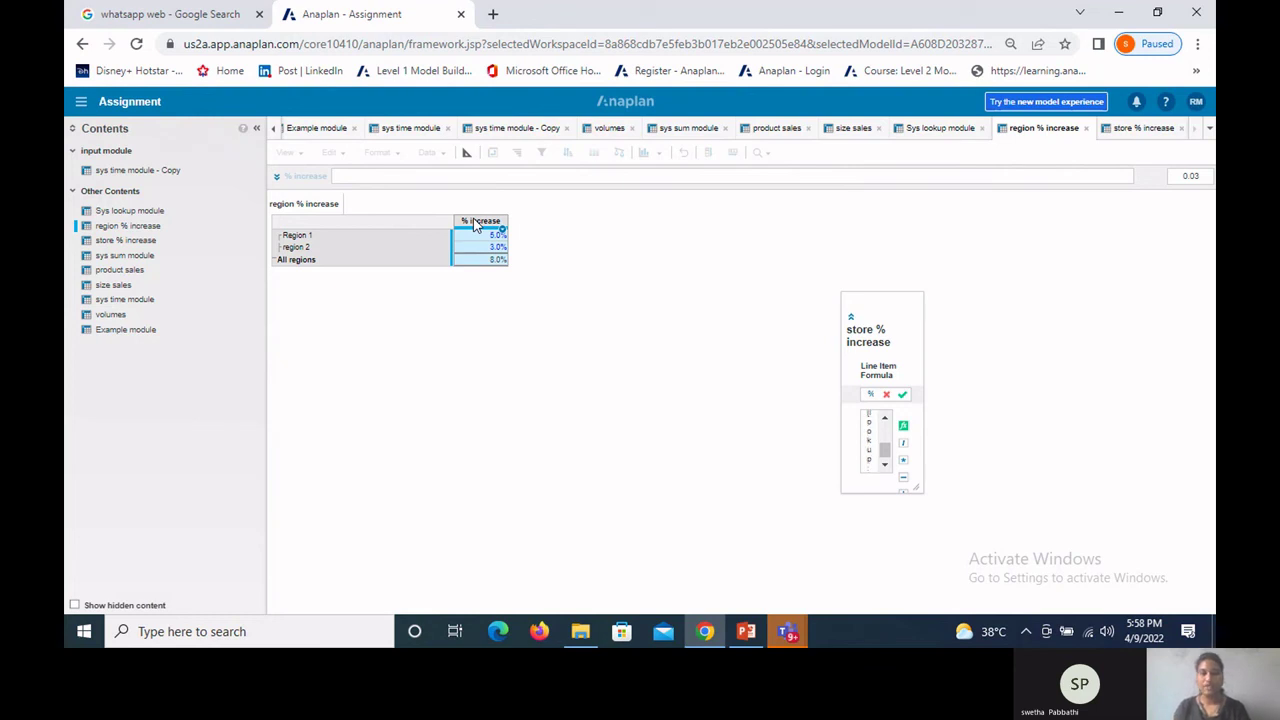
{"action": "left_click", "coordinate": [935, 131]}
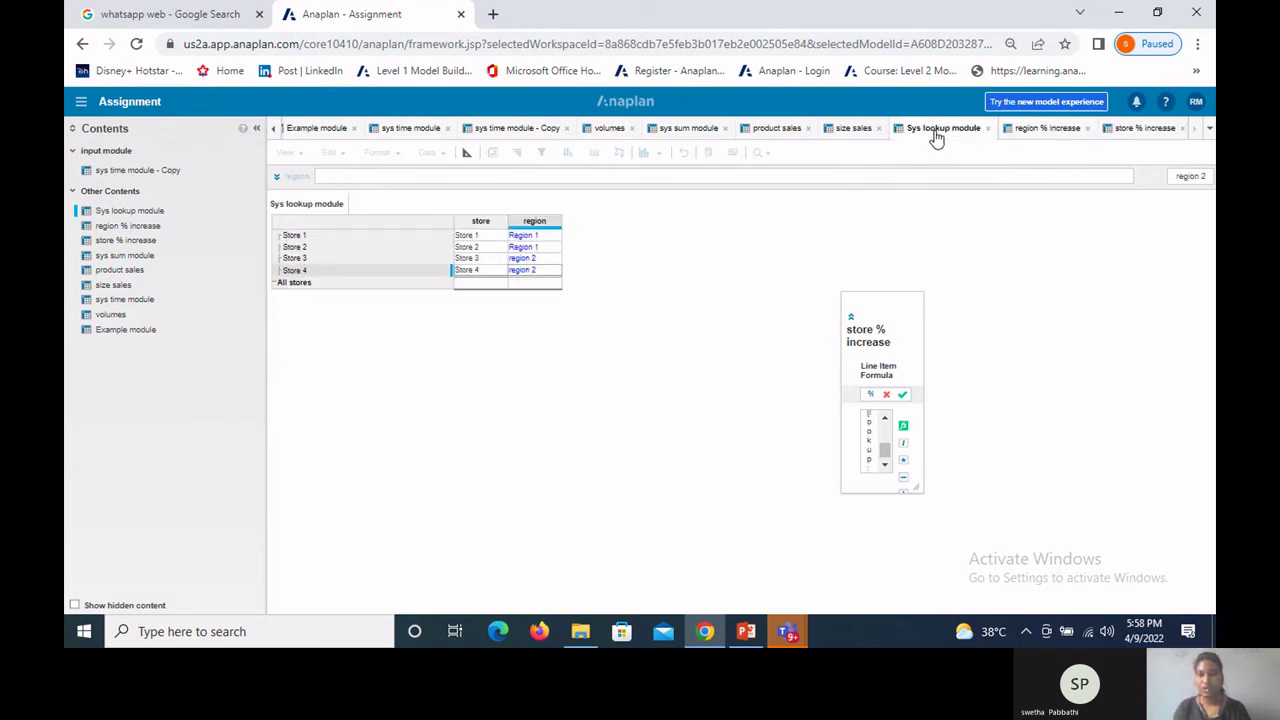
{"action": "left_click", "coordinate": [537, 222]}
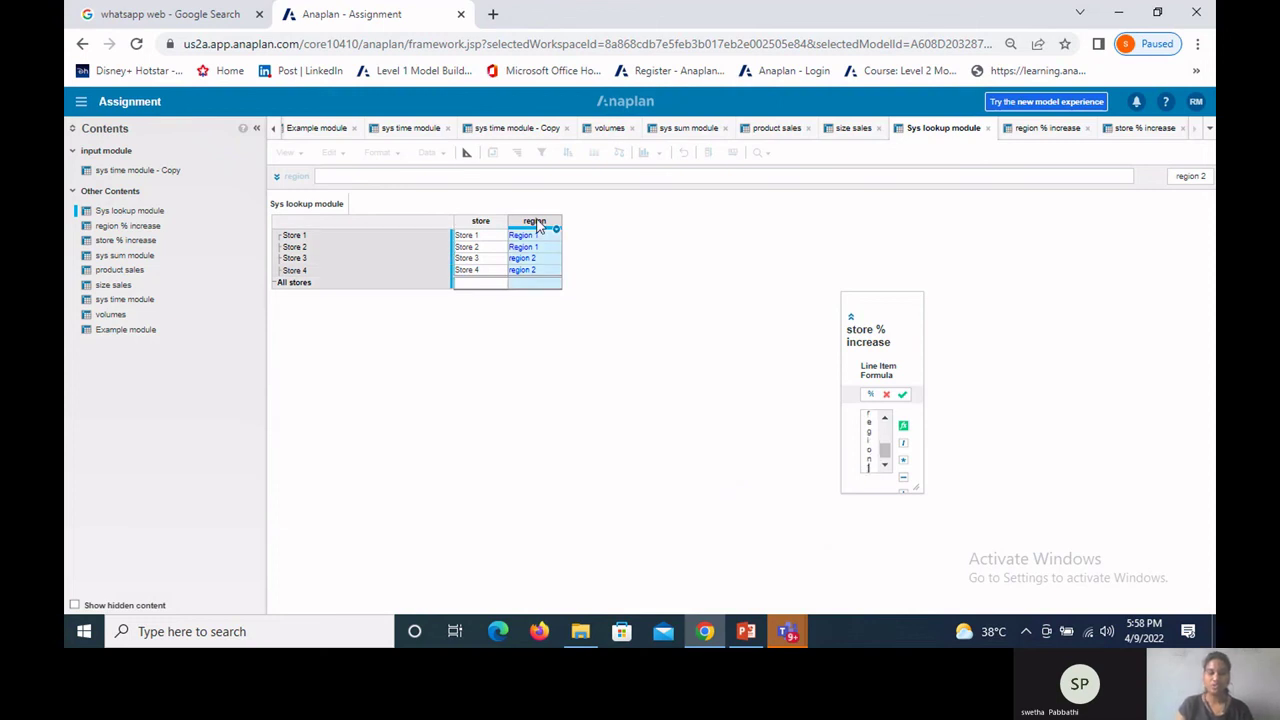
{"action": "key", "text": "Return"}
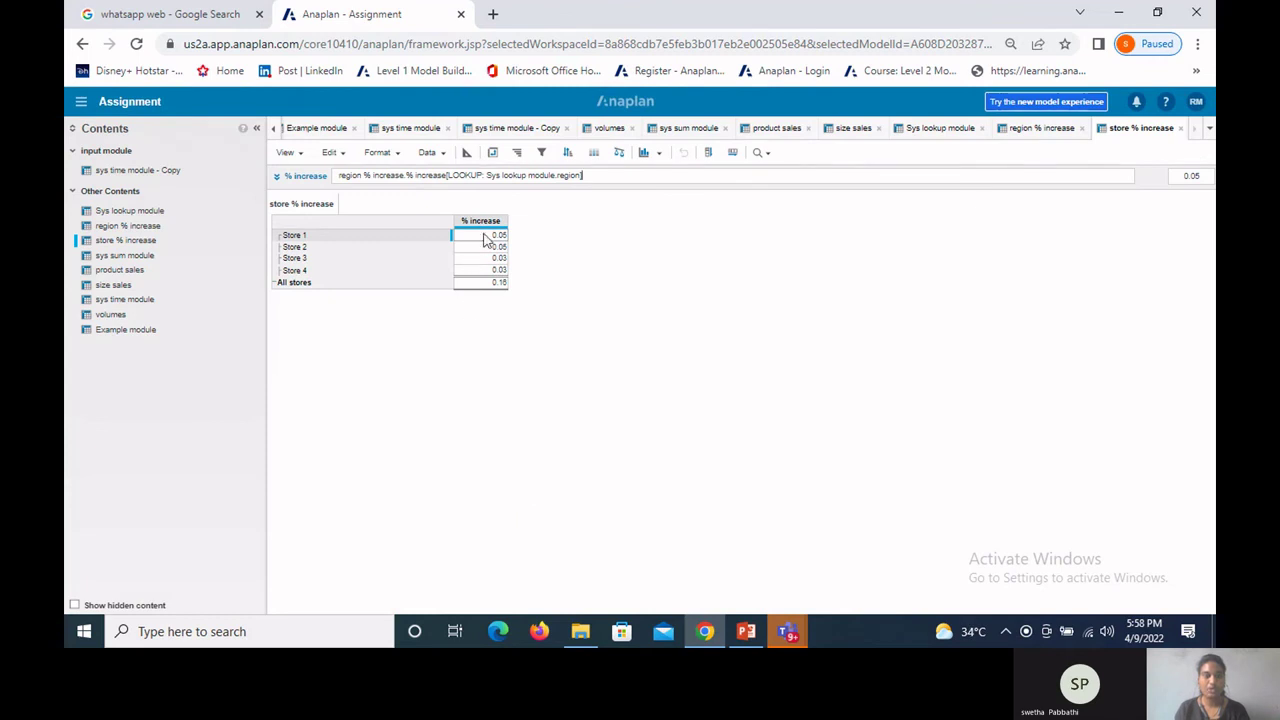
Step: Format the % increase line item of store % increase as a percentage with 1 decimal place and return to the module's grid
{"action": "left_click", "coordinate": [467, 151]}
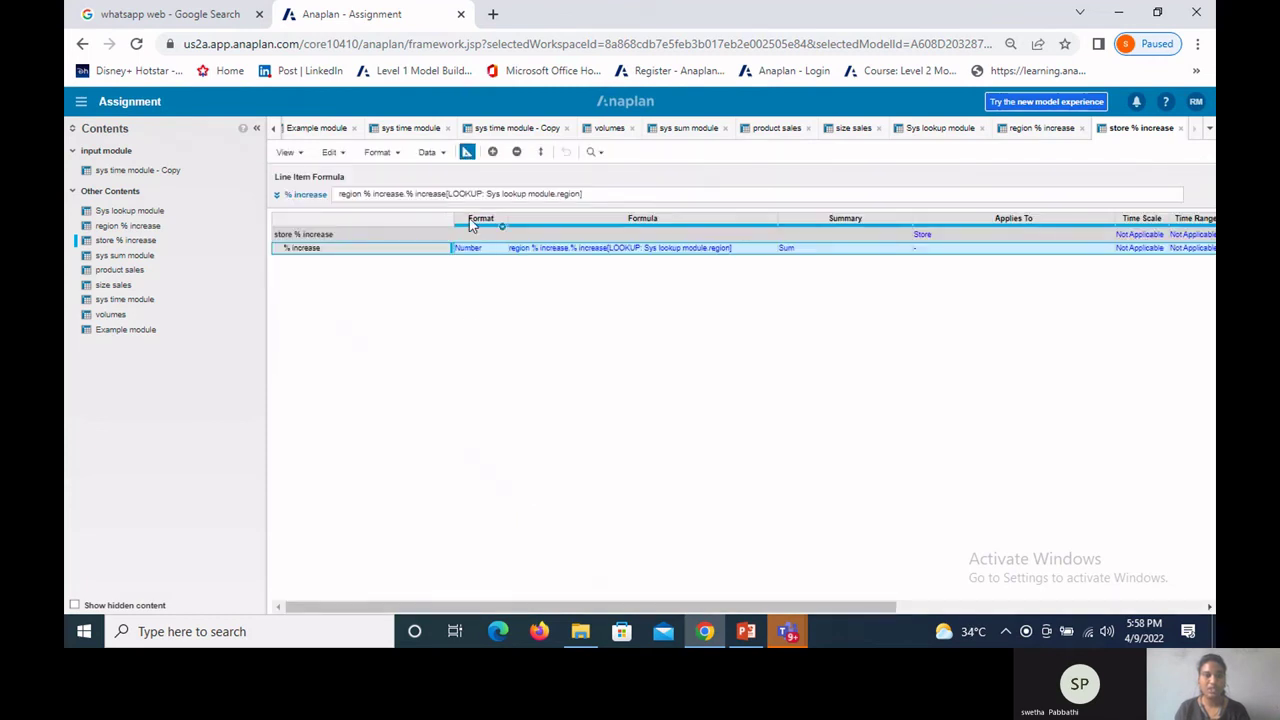
{"action": "left_click", "coordinate": [478, 250]}
{"action": "left_click", "coordinate": [500, 249]}
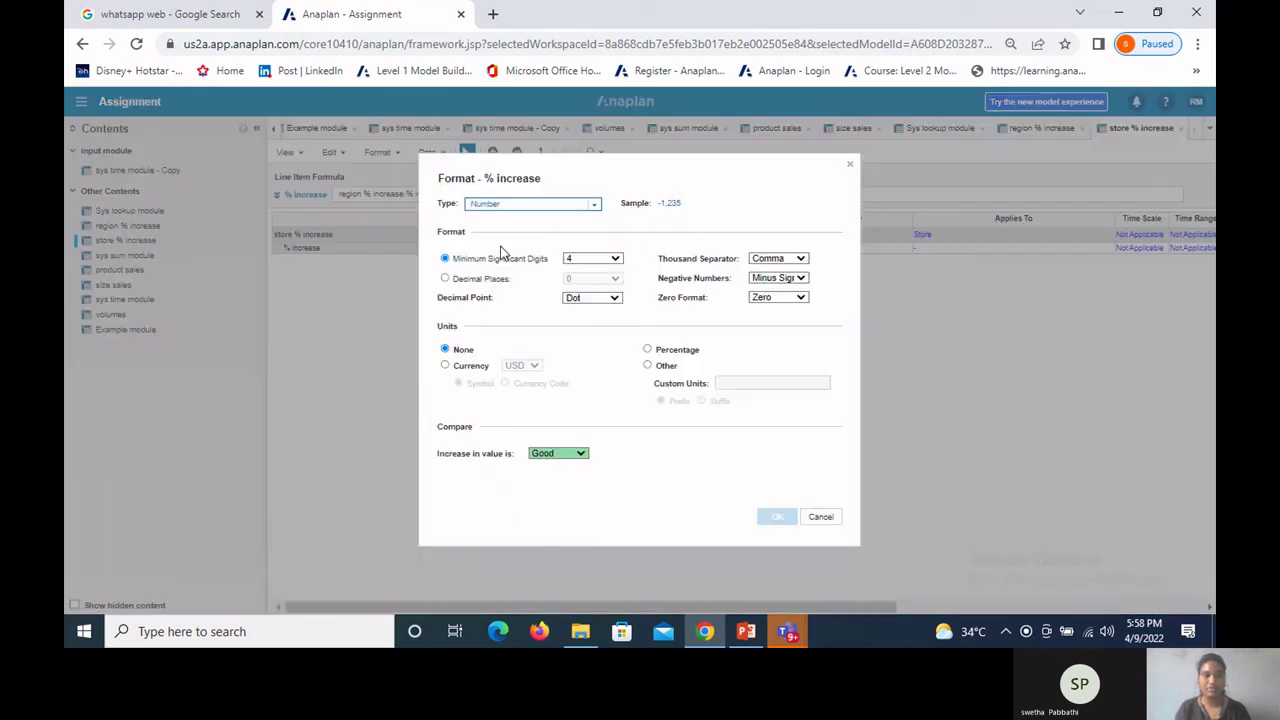
{"action": "left_click", "coordinate": [445, 279]}
{"action": "left_click", "coordinate": [616, 279]}
{"action": "left_click", "coordinate": [598, 298]}
{"action": "left_click", "coordinate": [647, 349]}
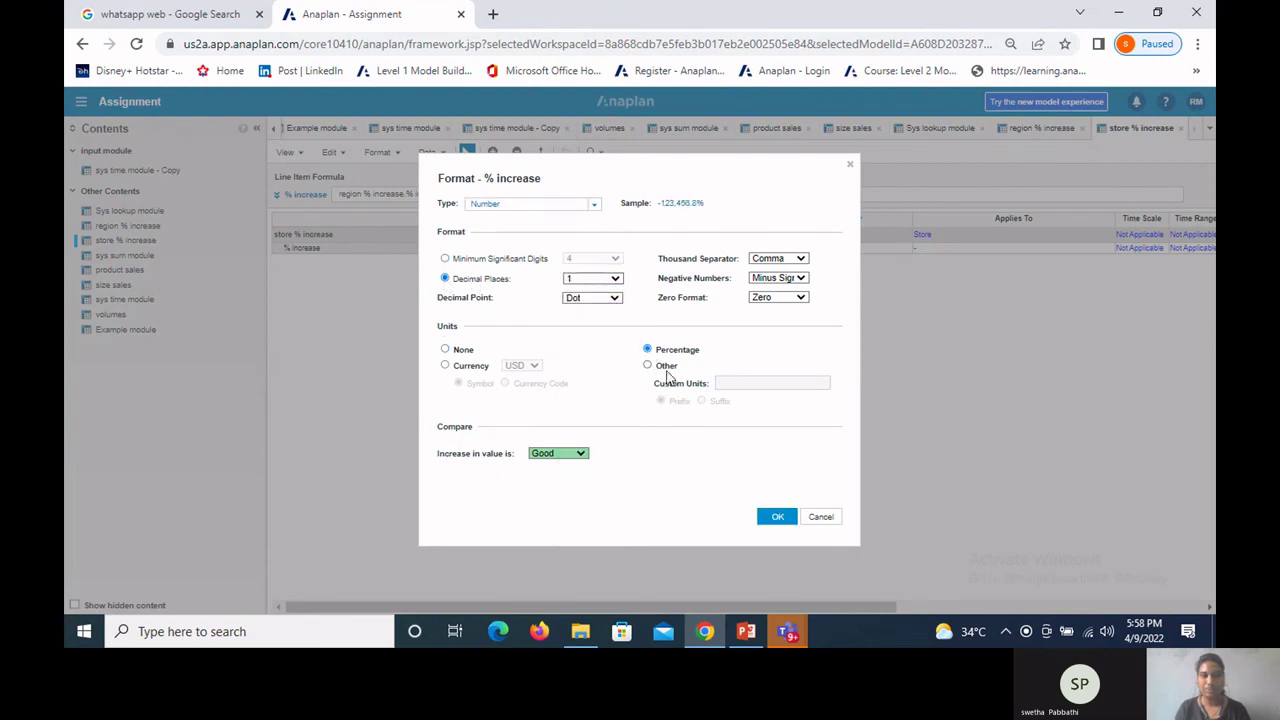
{"action": "left_click", "coordinate": [776, 517]}
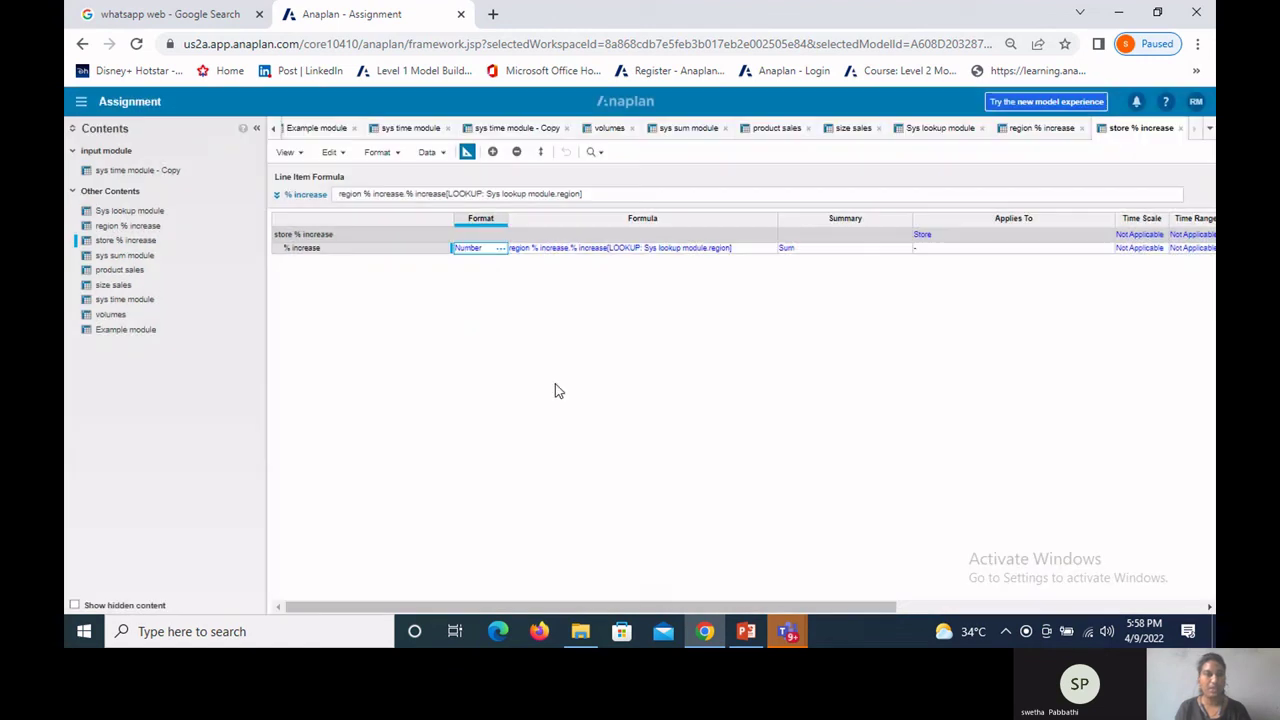
{"action": "left_click", "coordinate": [777, 434]}
{"action": "left_click", "coordinate": [470, 131]}
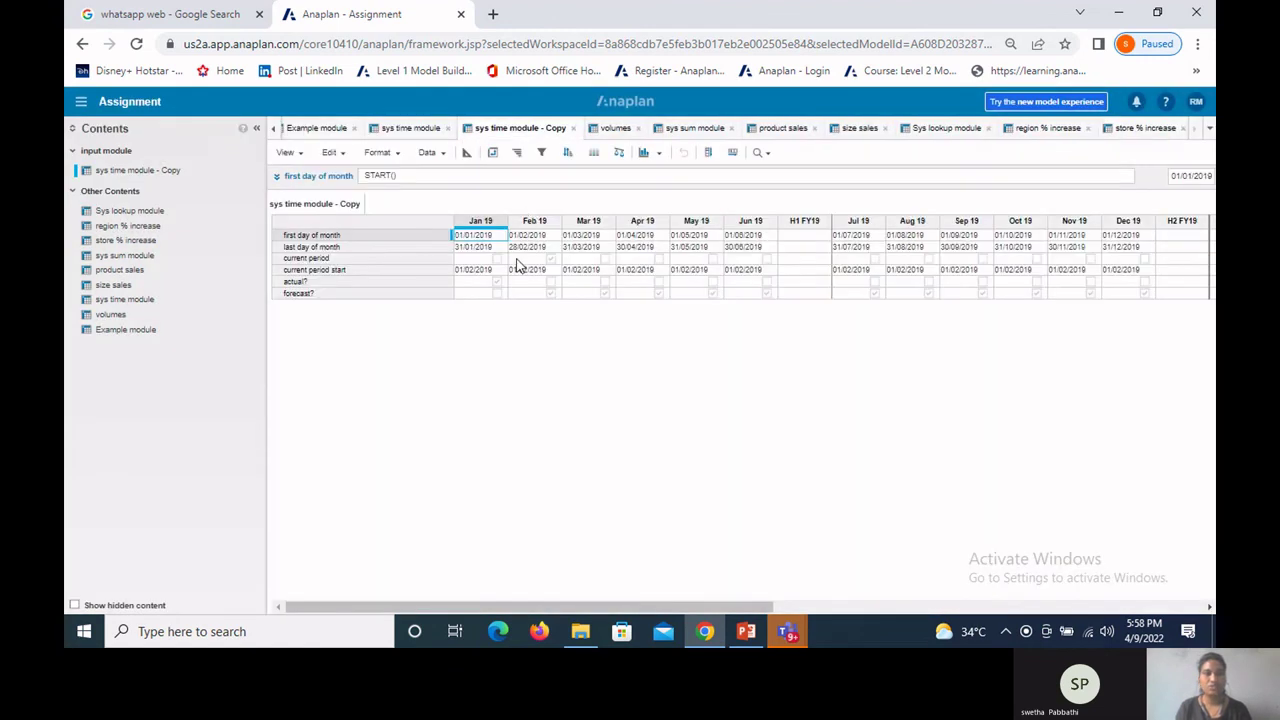
{"action": "left_click", "coordinate": [1143, 128]}
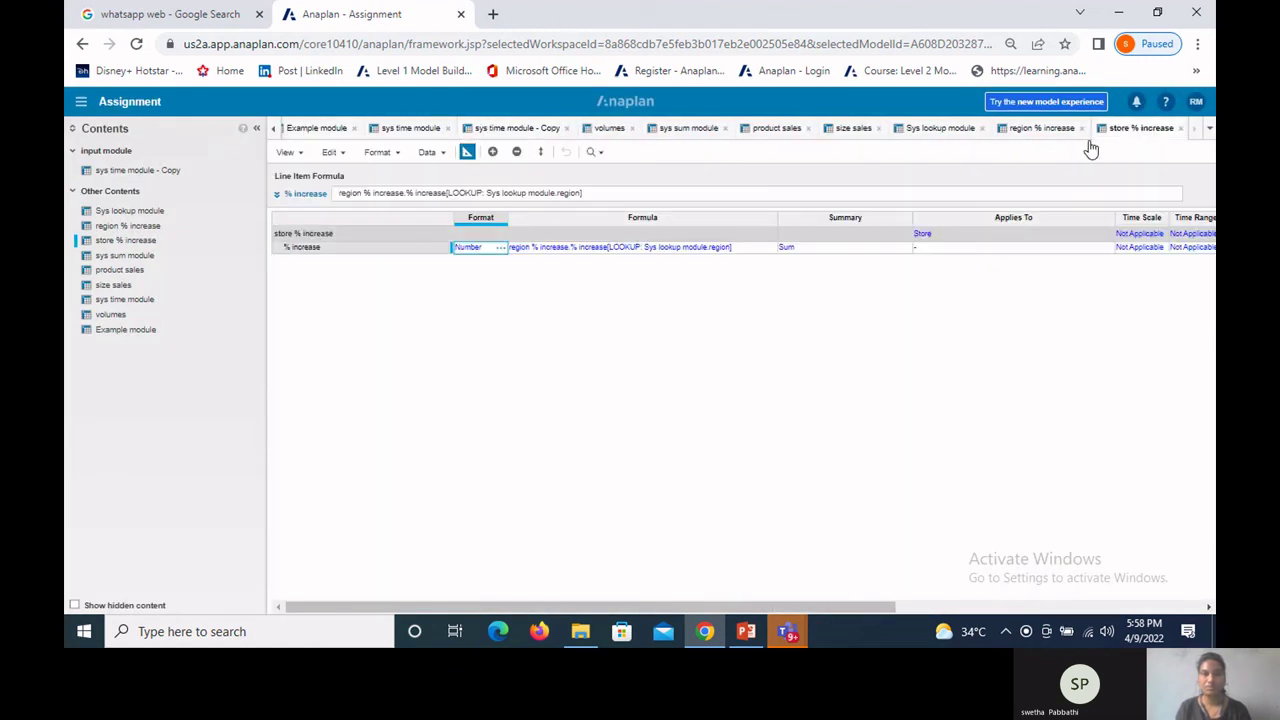
{"action": "left_click", "coordinate": [466, 153]}
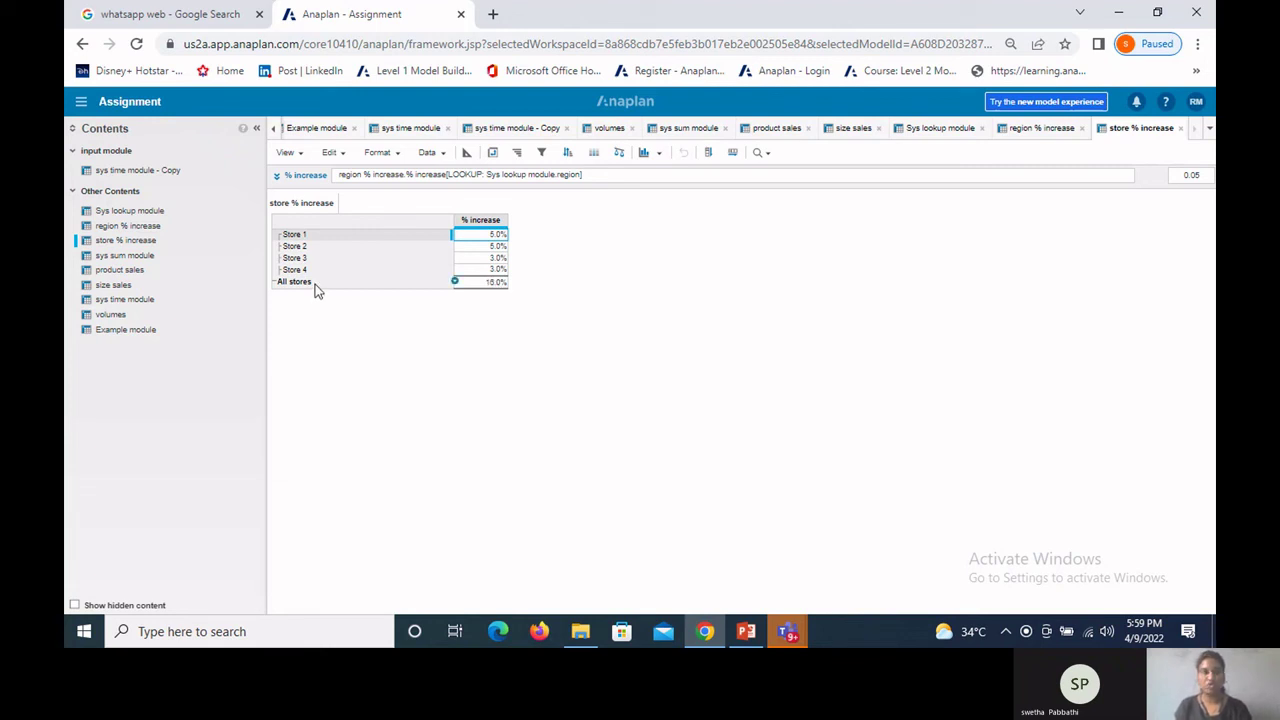
Step: Set the summary method of the store % increase line item to None and return to the grid view
{"action": "left_click", "coordinate": [466, 152]}
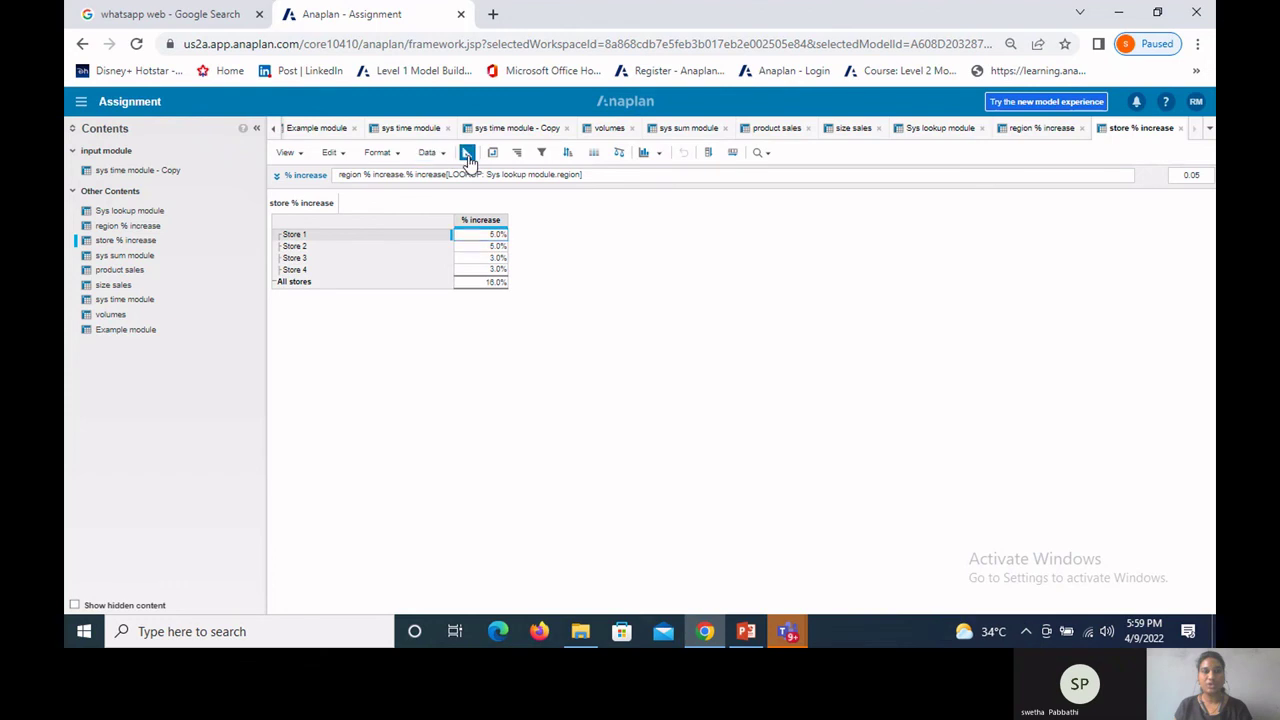
{"action": "left_click", "coordinate": [845, 250]}
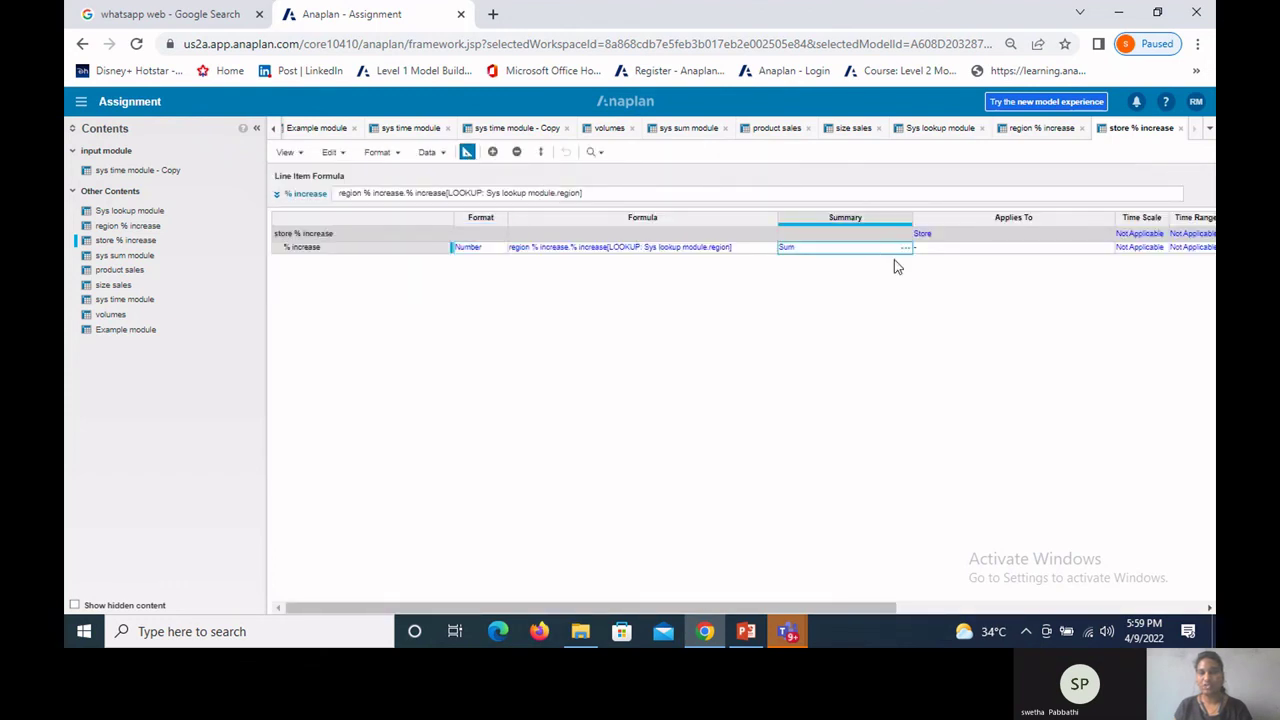
{"action": "left_click", "coordinate": [905, 250]}
{"action": "left_click", "coordinate": [555, 342]}
{"action": "left_click", "coordinate": [528, 360]}
{"action": "left_click", "coordinate": [748, 403]}
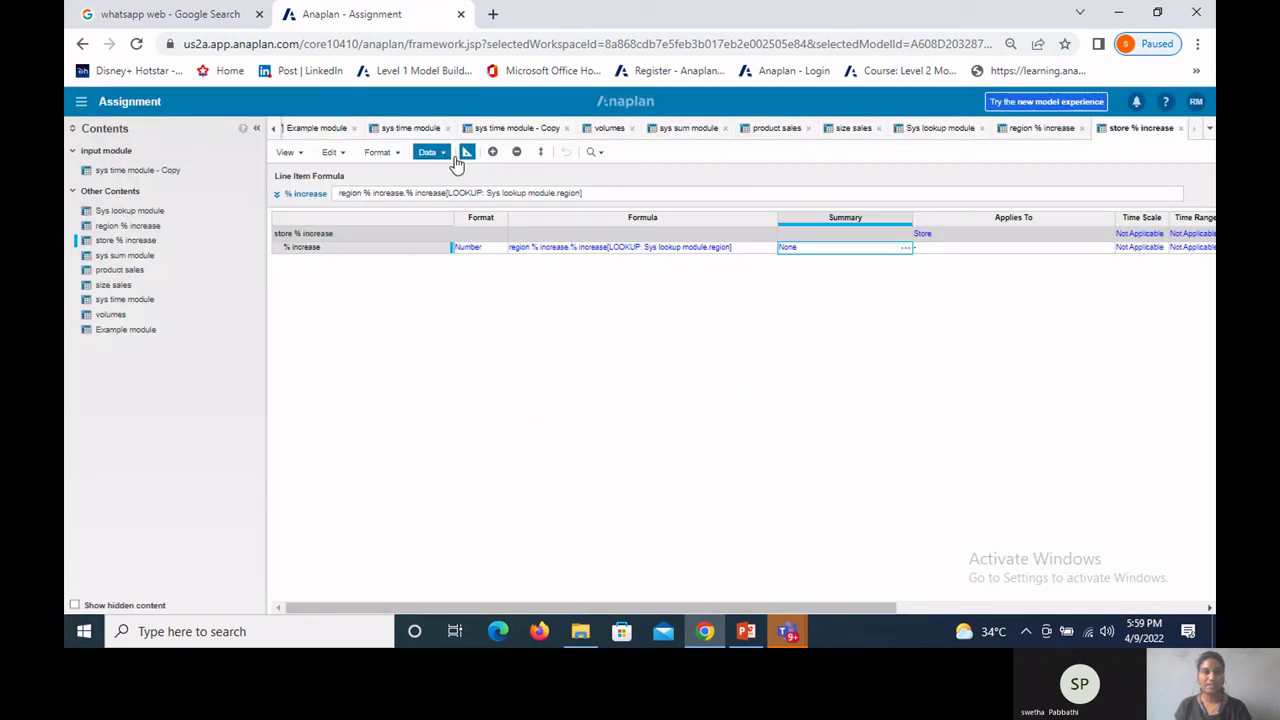
{"action": "left_click", "coordinate": [466, 152]}
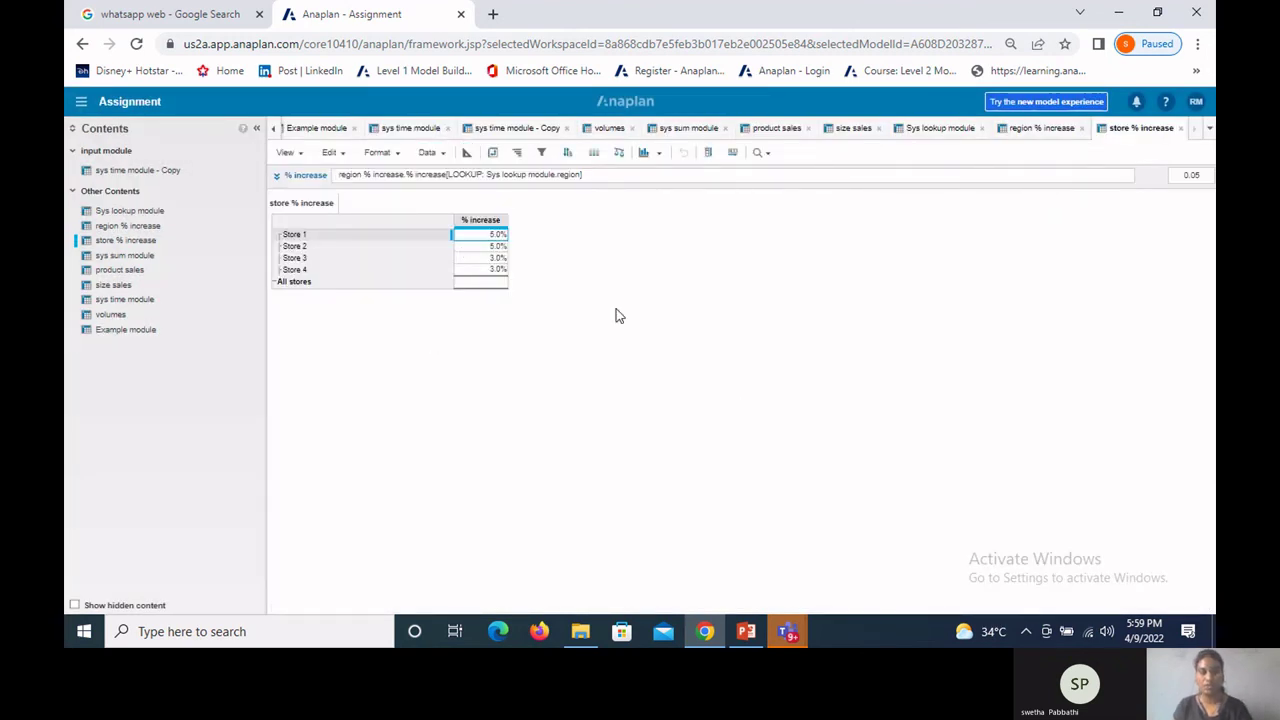
Step: Switch to PowerPoint and go to the Pivot slide
{"action": "left_click", "coordinate": [749, 632]}
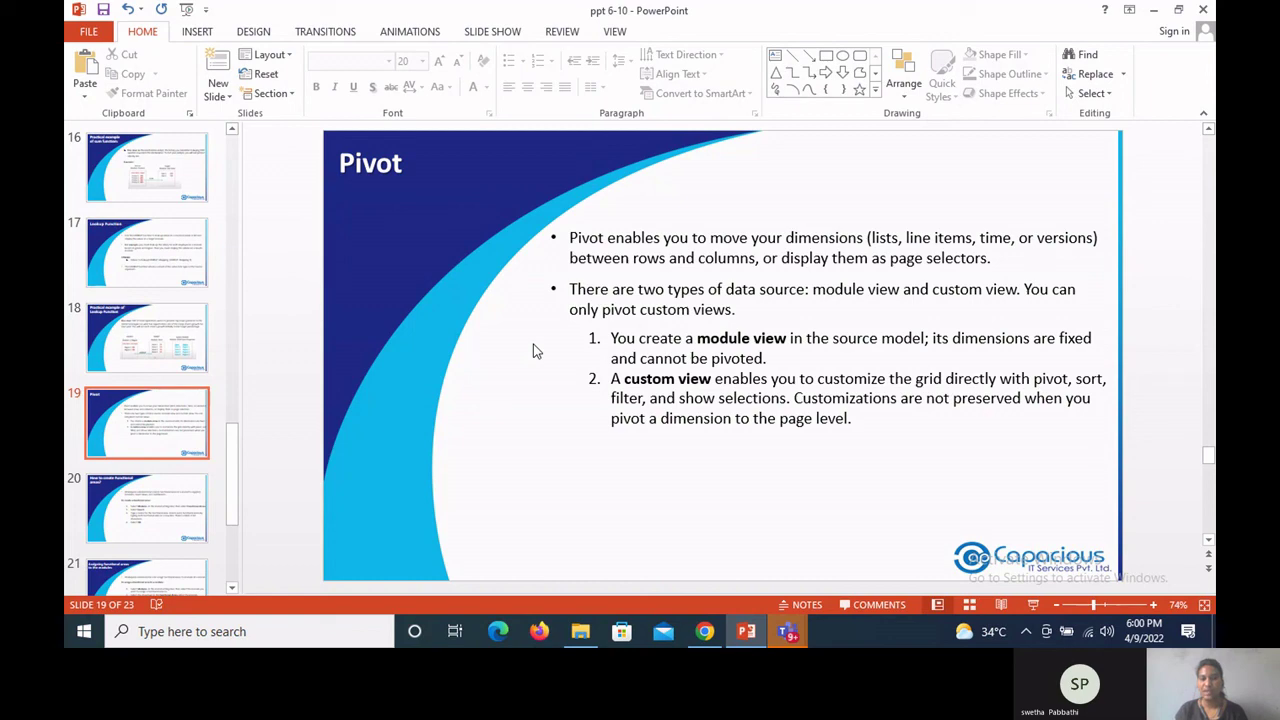
Step: In Anaplan, pivot the store % increase grid to put Store on pages and Line Items on rows, and select Store 2
{"action": "left_click", "coordinate": [705, 631]}
{"action": "left_click", "coordinate": [467, 155]}
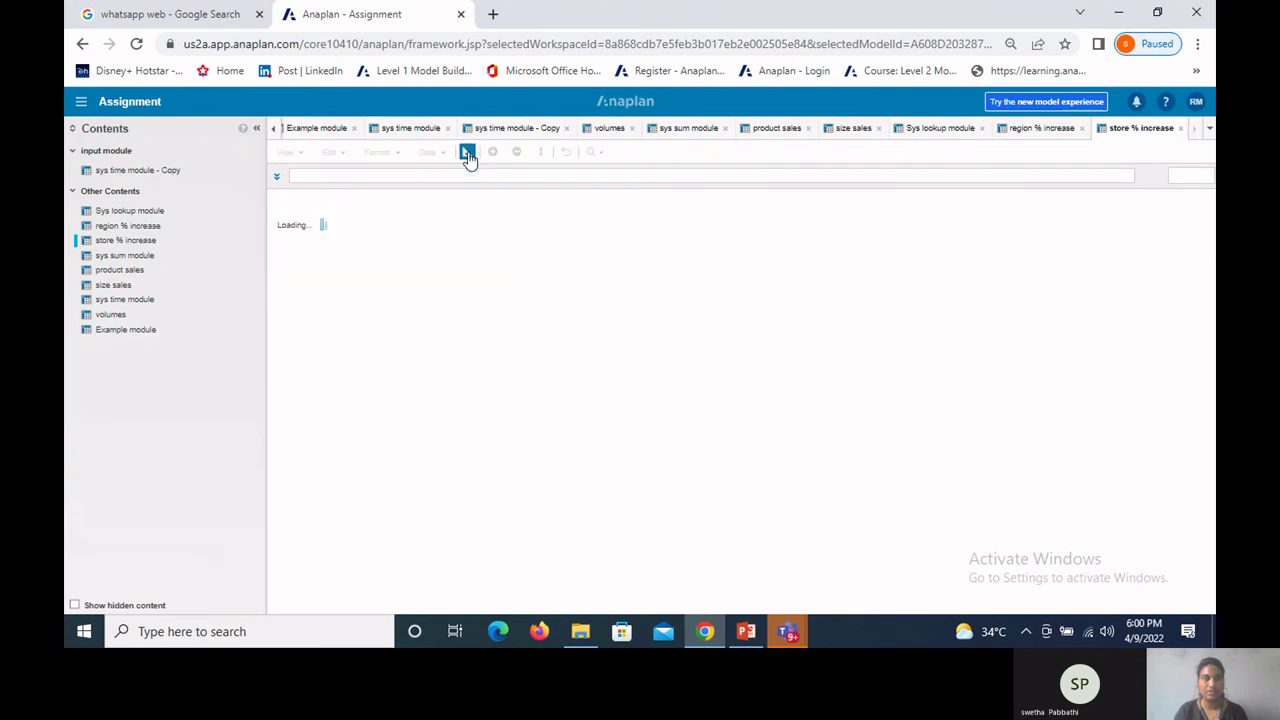
{"action": "left_click", "coordinate": [467, 154]}
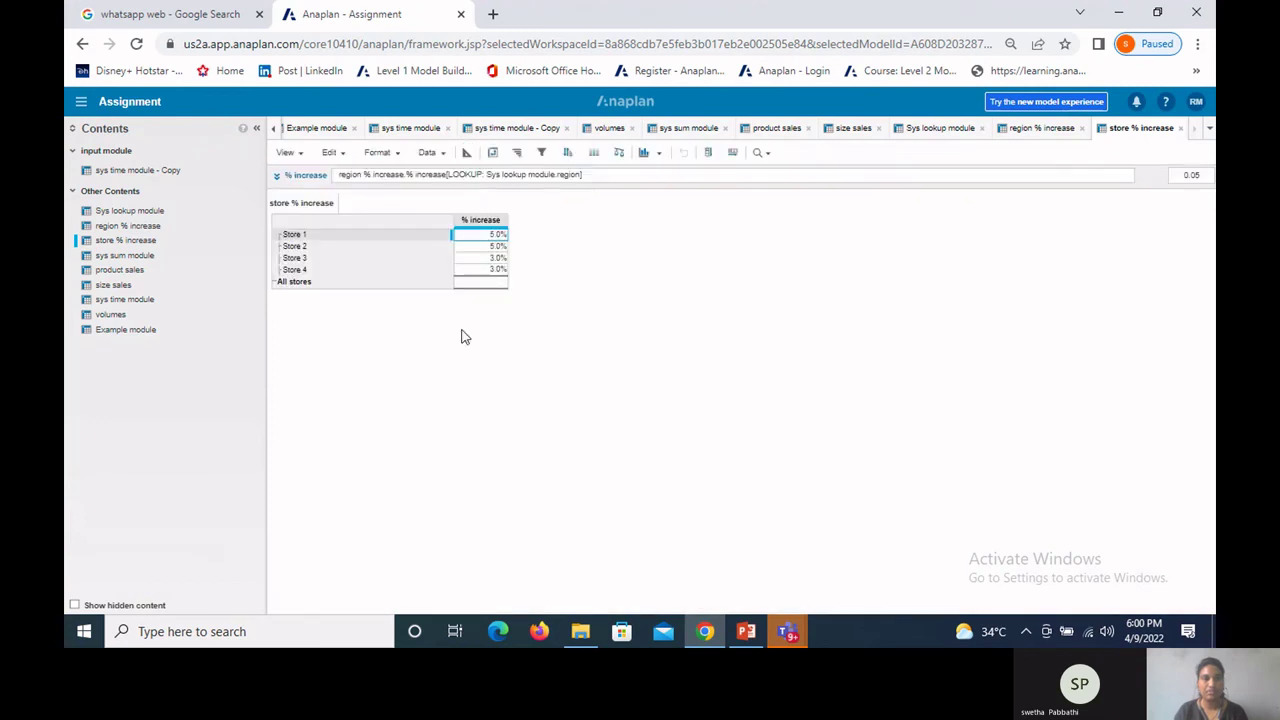
{"action": "left_click", "coordinate": [493, 153]}
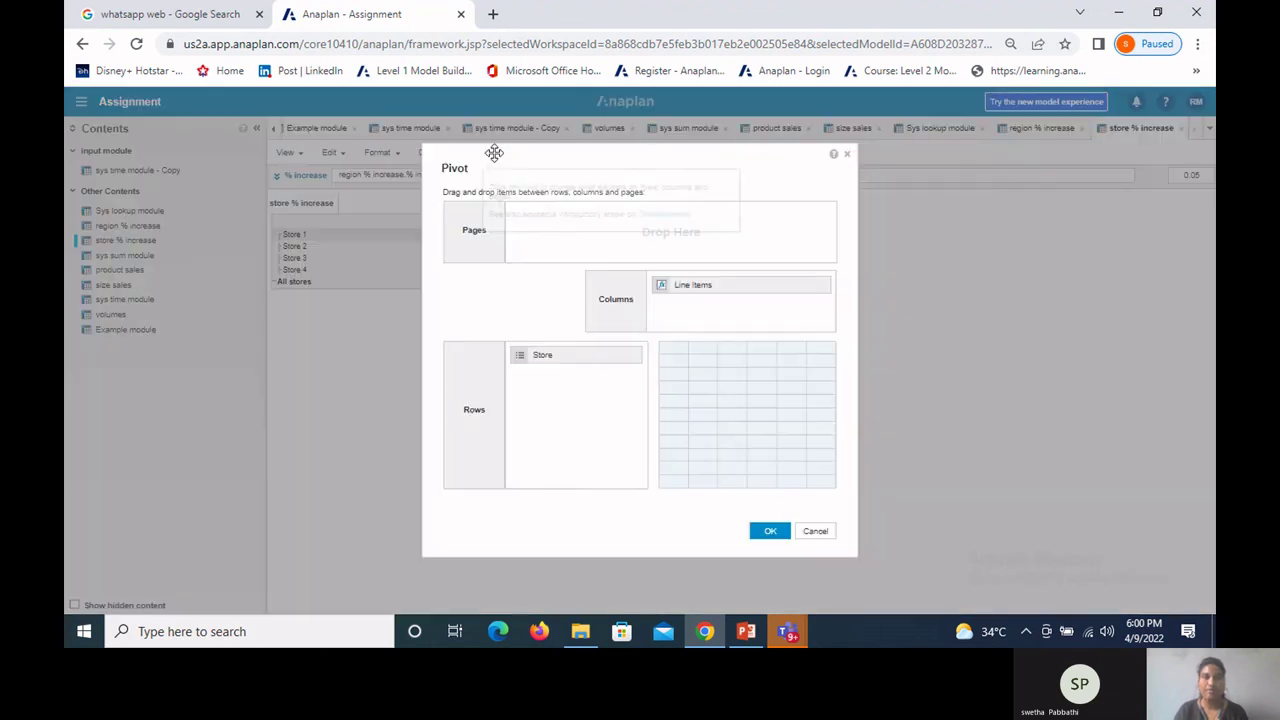
{"action": "left_click", "coordinate": [751, 286]}
{"action": "left_click_drag", "start_coordinate": [745, 288], "coordinate": [650, 245]}
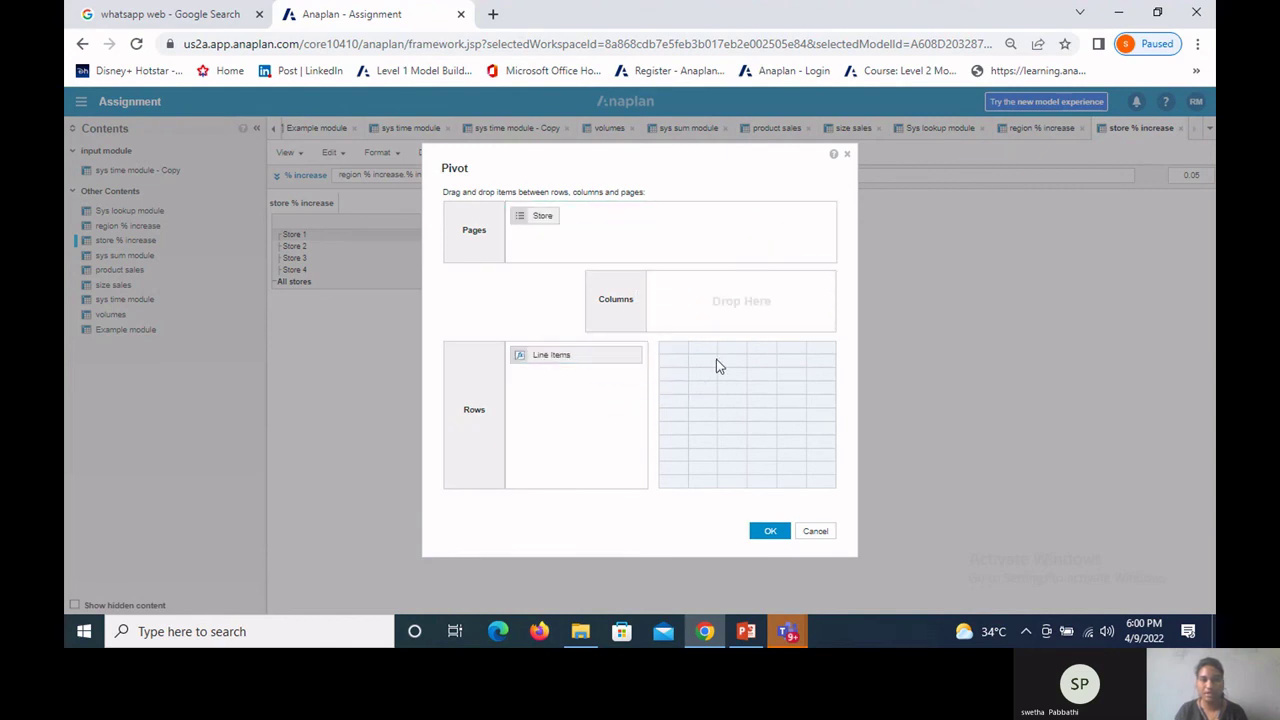
{"action": "left_click", "coordinate": [770, 533]}
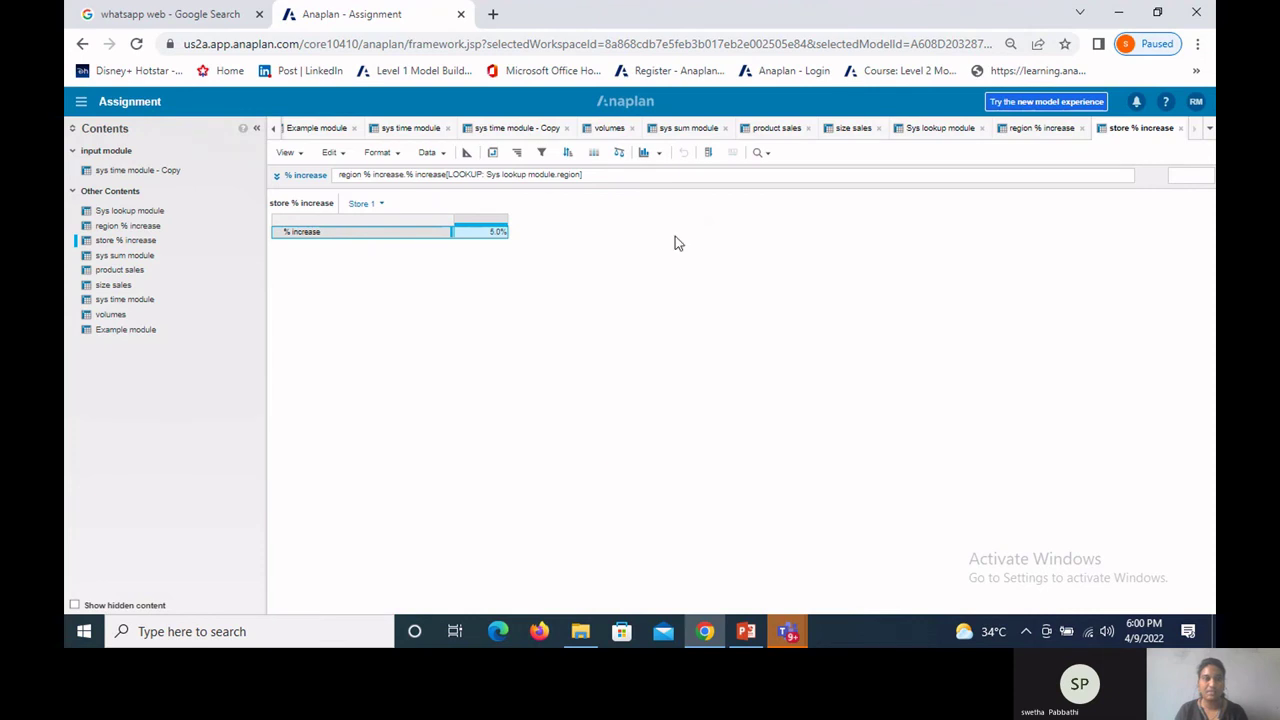
{"action": "left_click", "coordinate": [383, 207]}
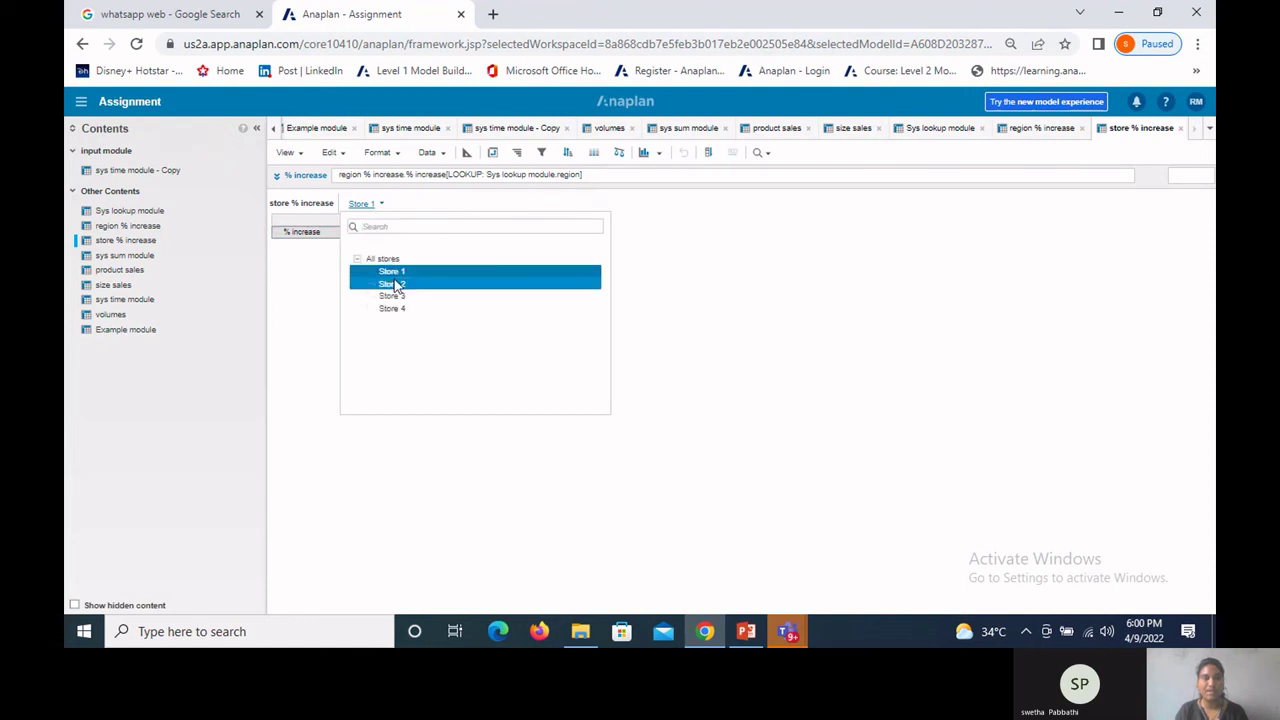
{"action": "left_click", "coordinate": [392, 285]}
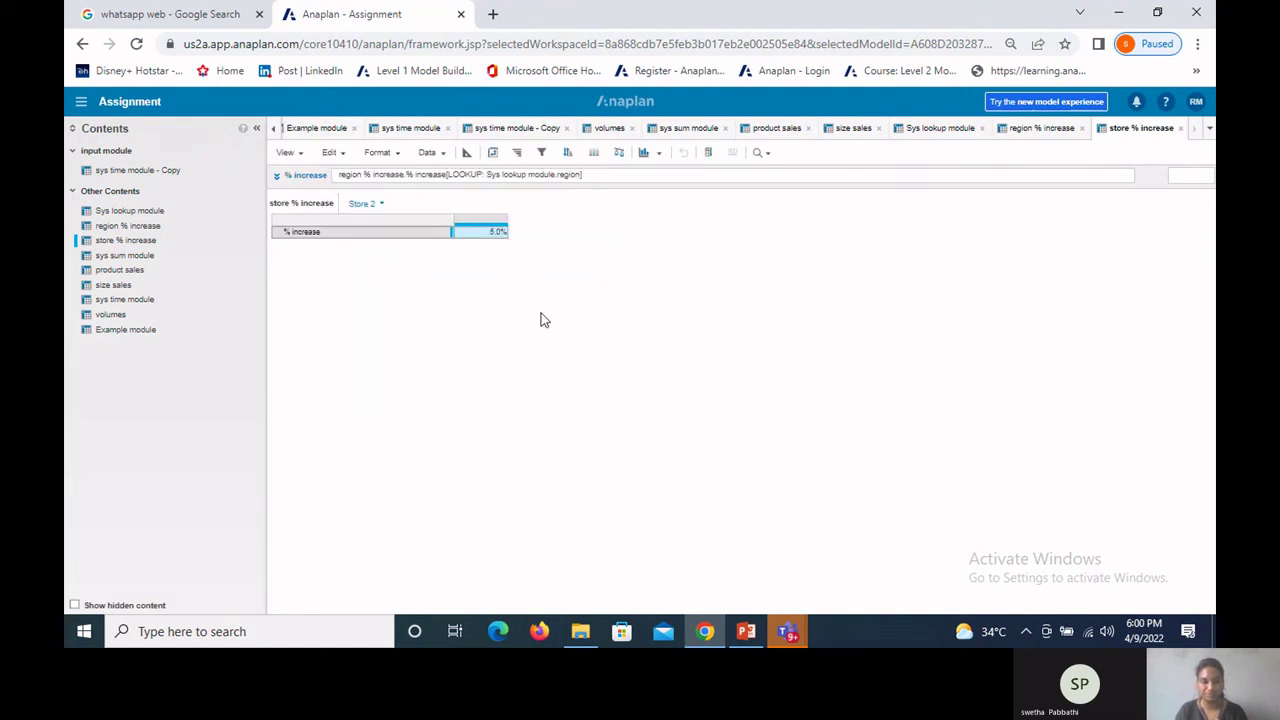
Step: Switch to PowerPoint and go to the slide on how to create functional areas
{"action": "left_click", "coordinate": [750, 631]}
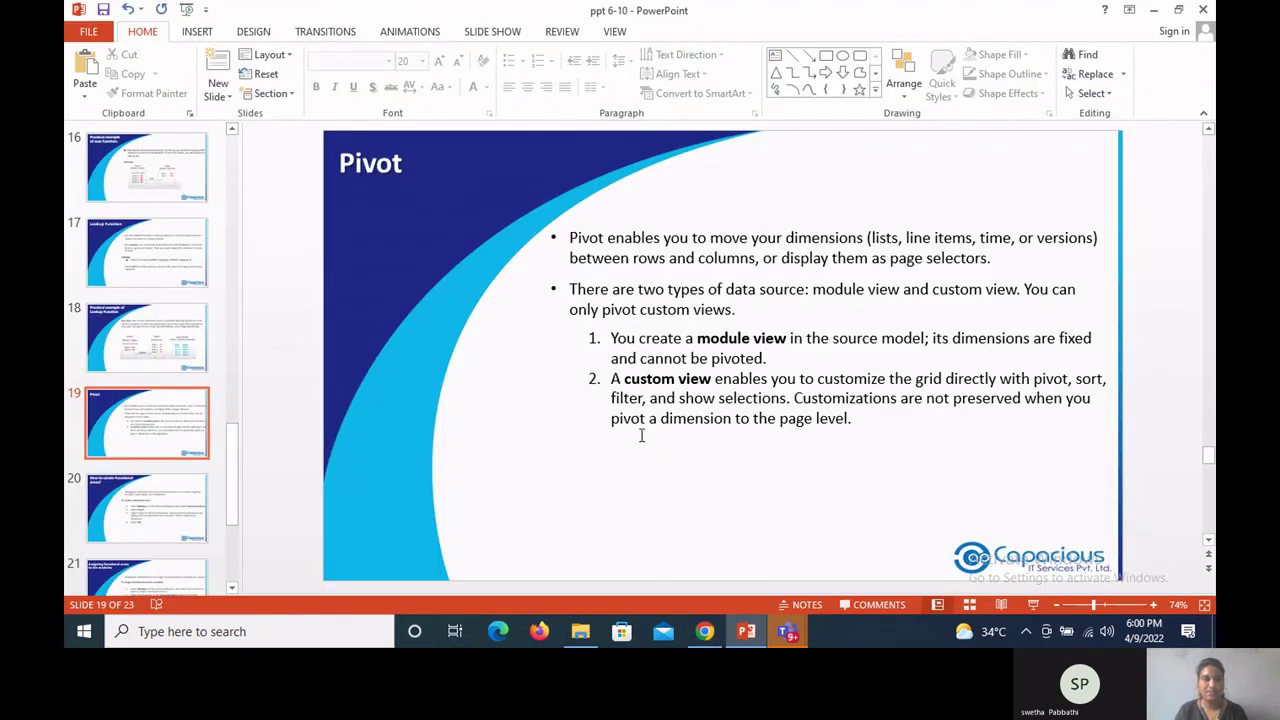
{"action": "scroll", "coordinate": [641, 437], "scroll_direction": "down", "scroll_amount": 1}
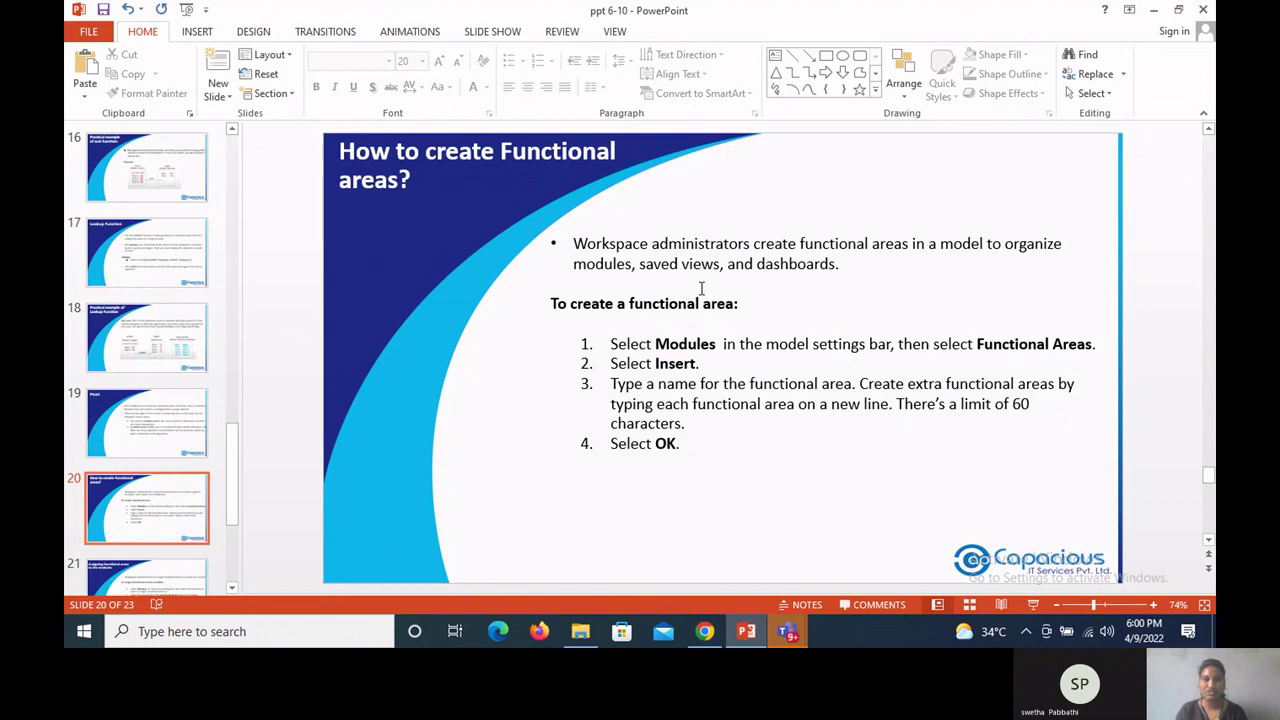
Step: Switch back to Anaplan, close the region % increase and store % increase modules, and show the model's functional areas
{"action": "left_click", "coordinate": [707, 632]}
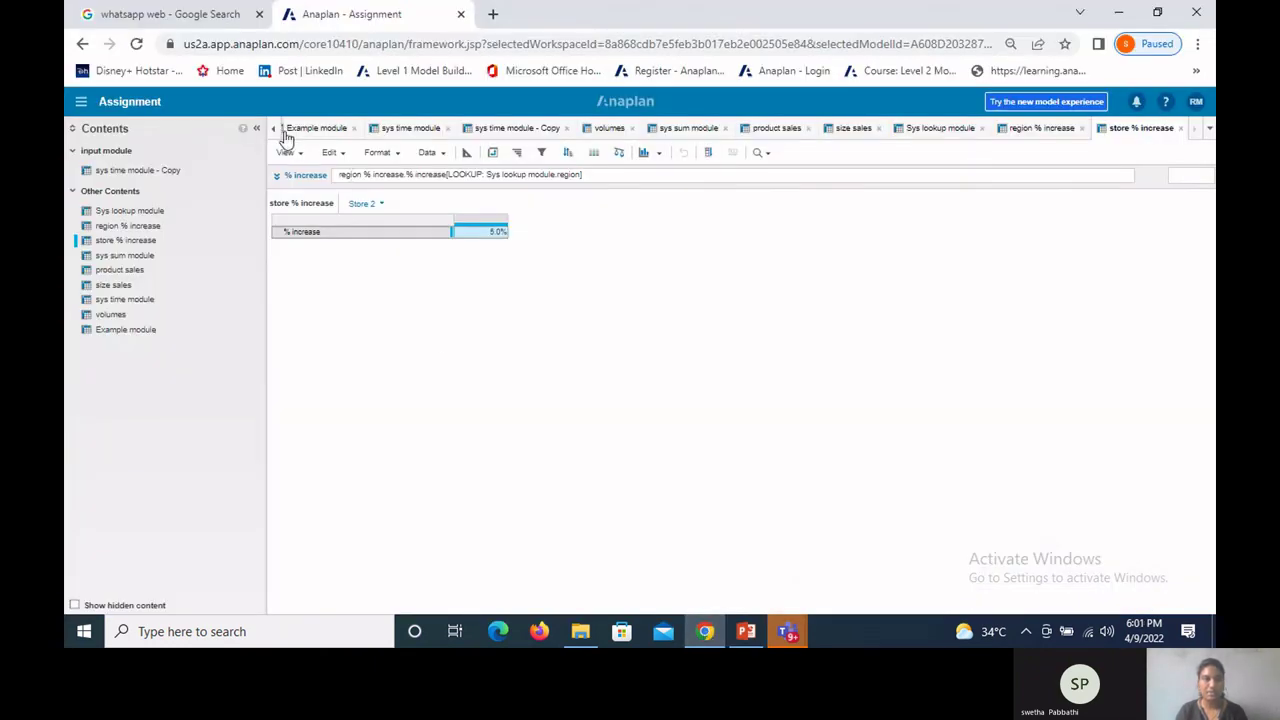
{"action": "left_click", "coordinate": [1083, 129]}
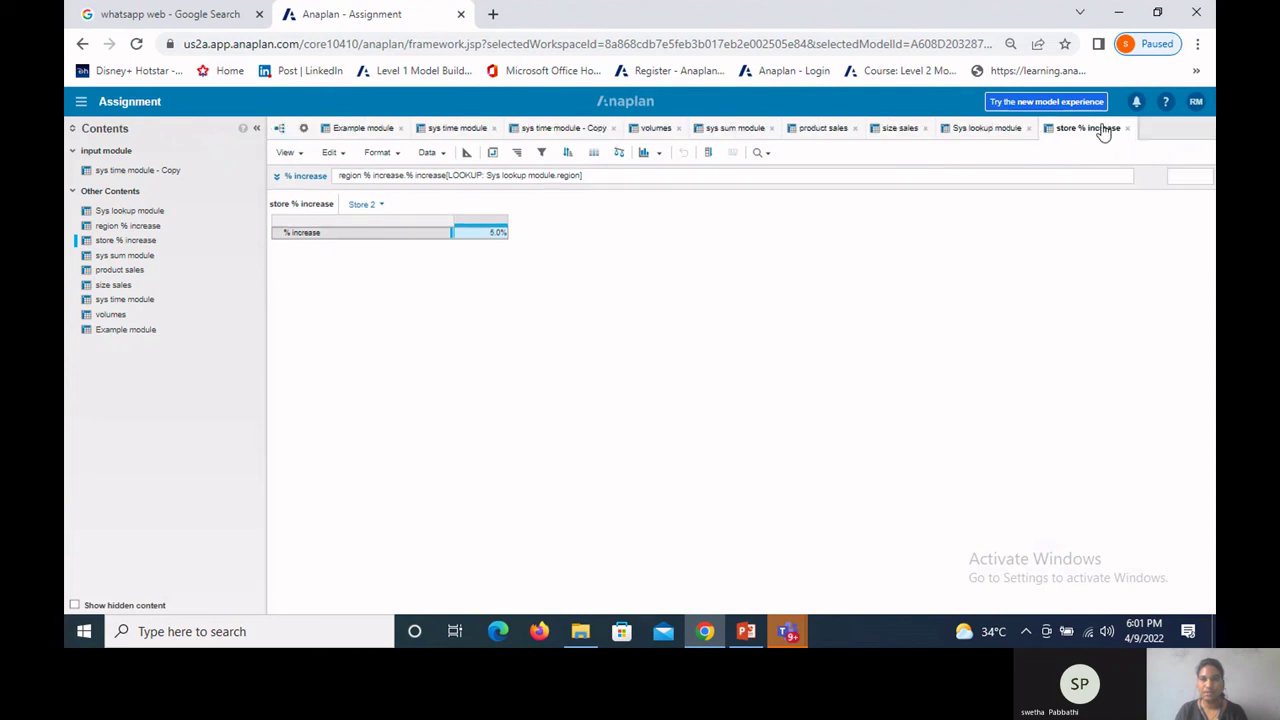
{"action": "left_click", "coordinate": [1123, 129]}
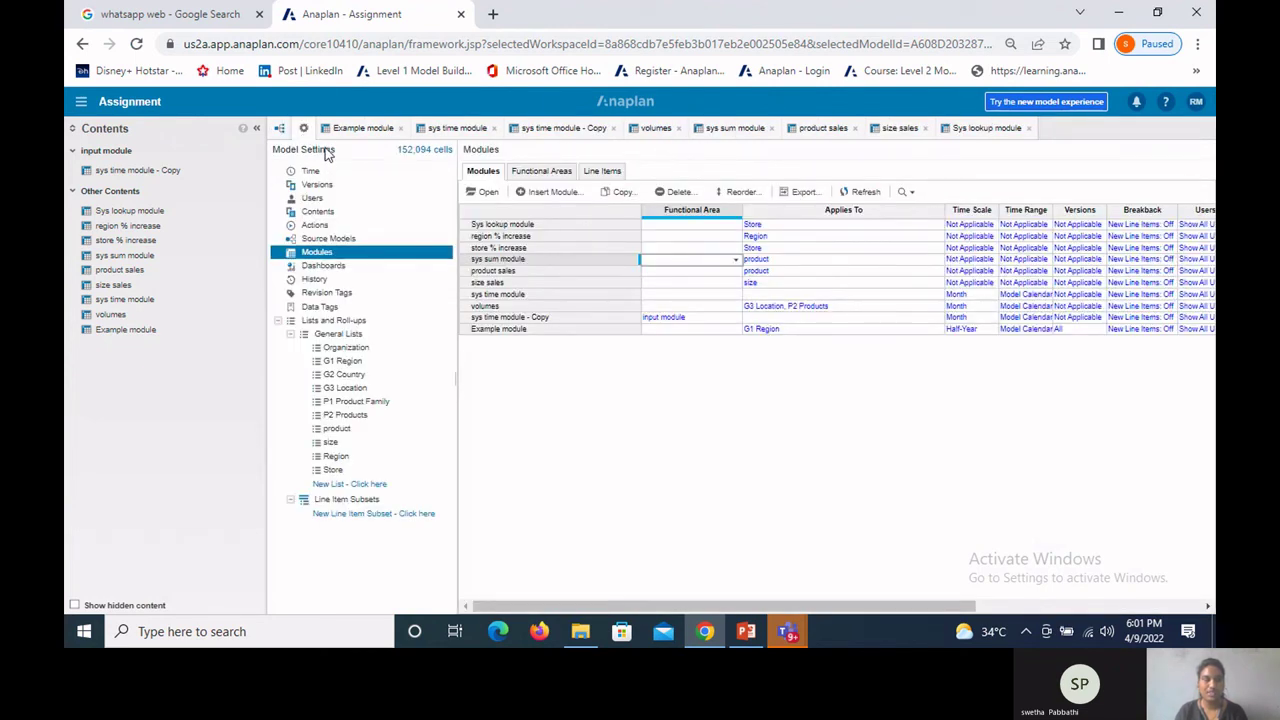
{"action": "left_click", "coordinate": [530, 174]}
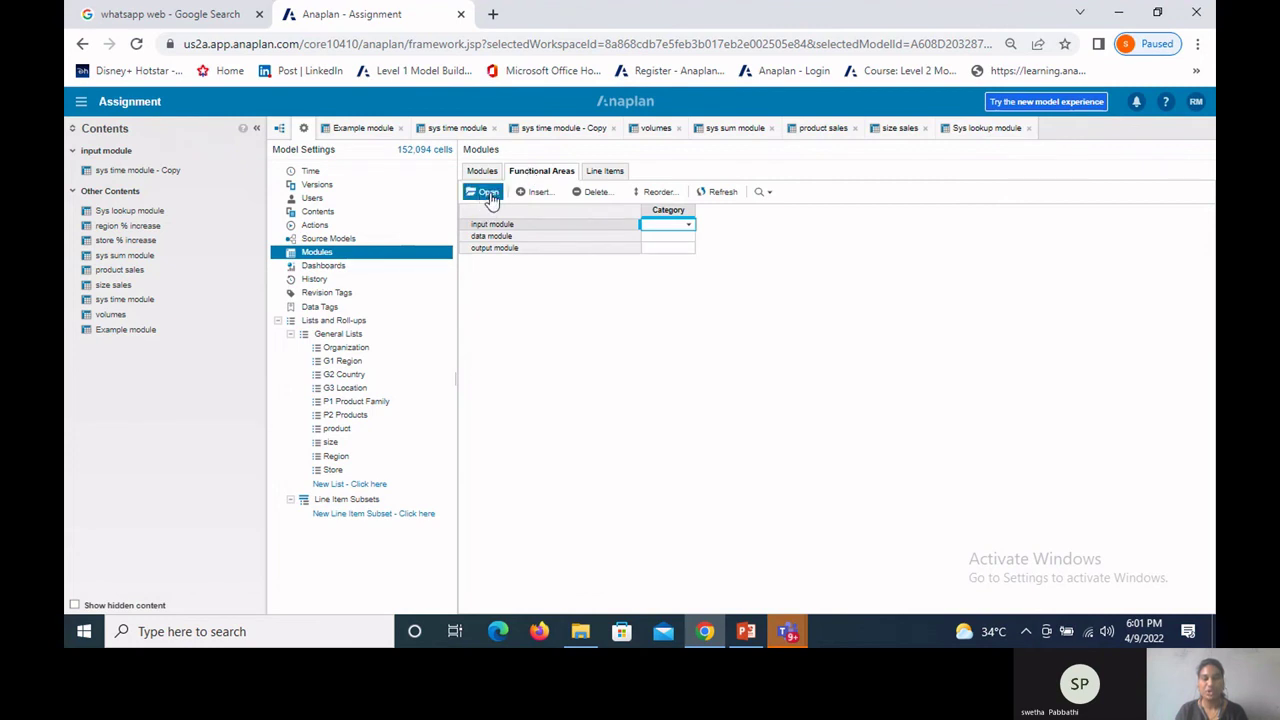
Step: Try to delete the input module, data module and output module functional areas, and leave the deletion dialog
{"action": "left_click", "coordinate": [593, 192]}
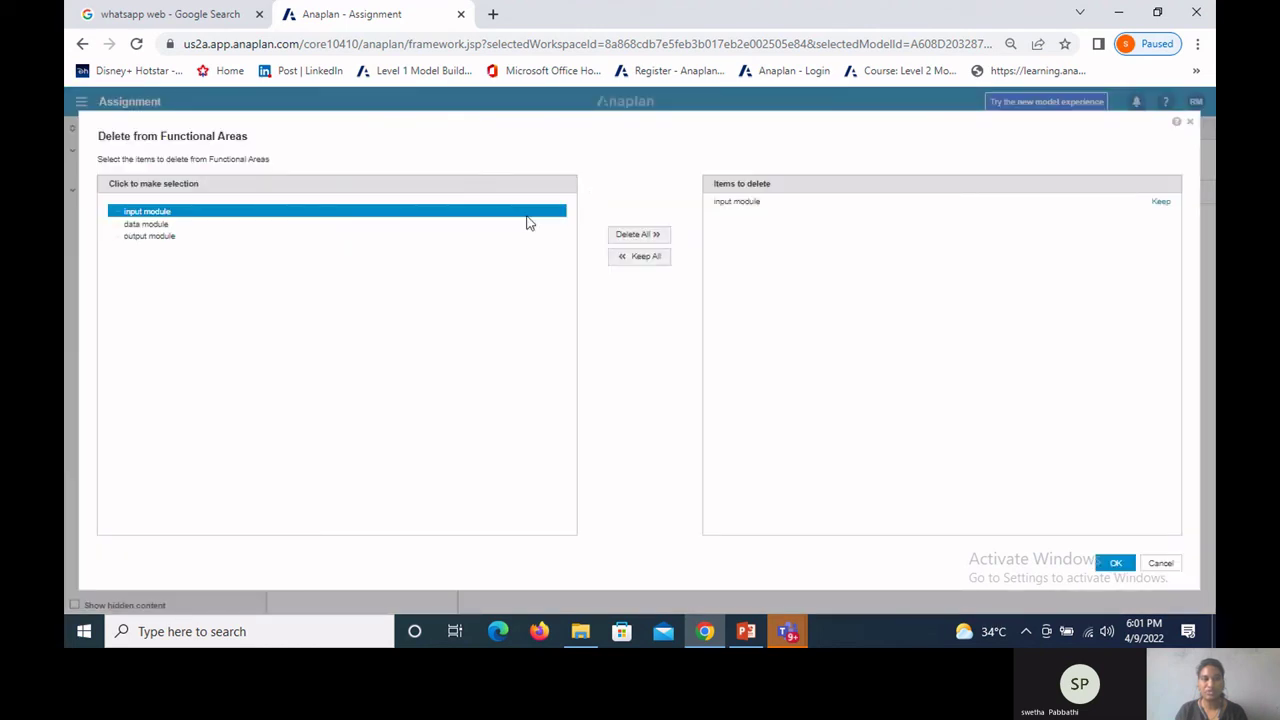
{"action": "left_click", "coordinate": [624, 236]}
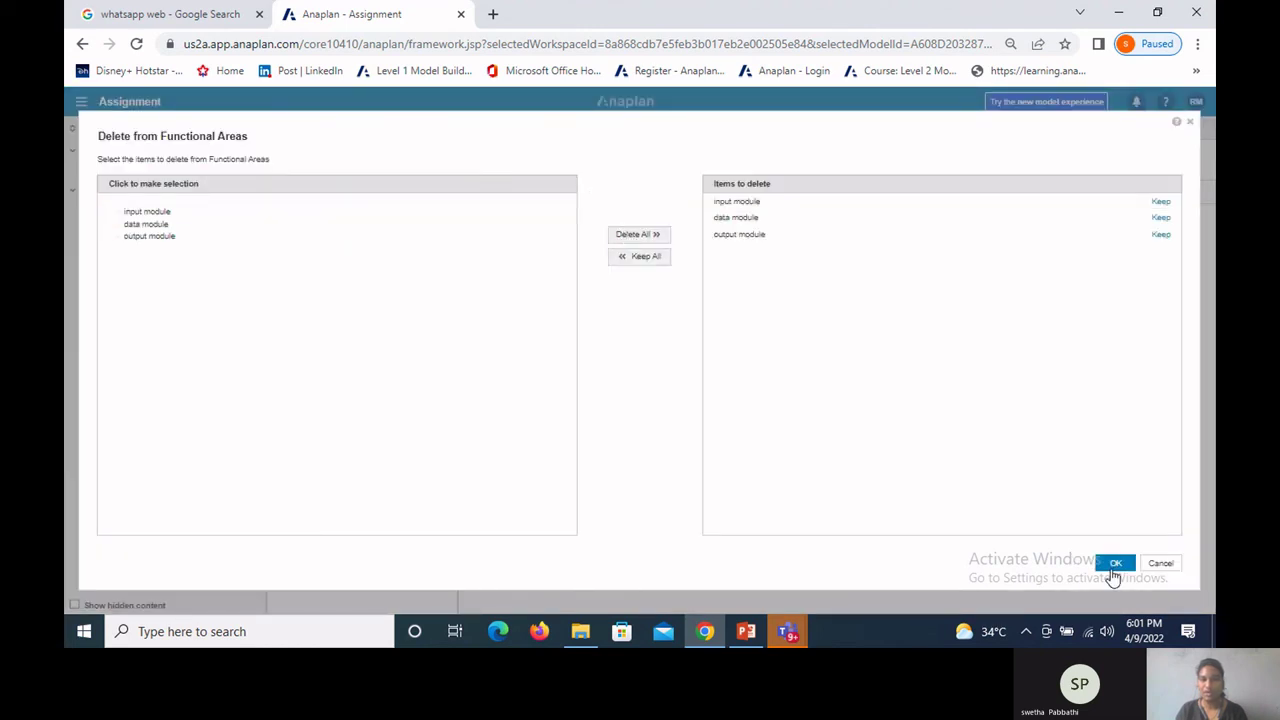
{"action": "left_click", "coordinate": [1114, 565]}
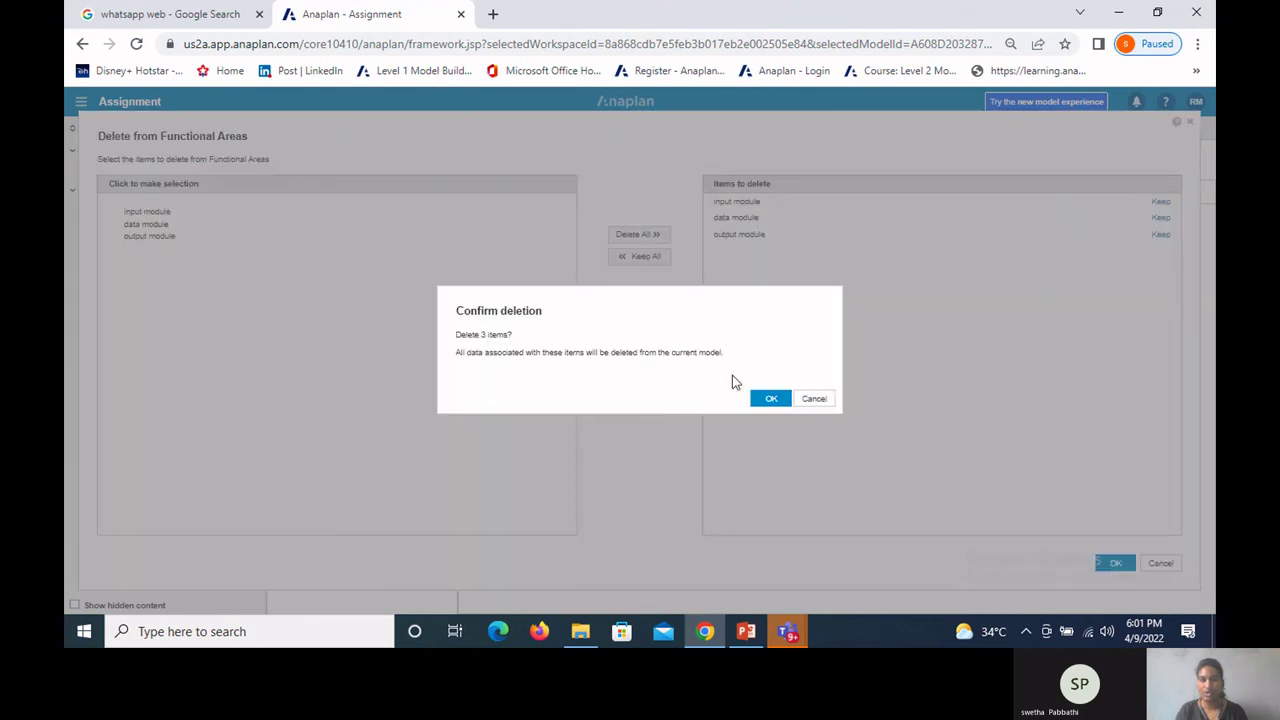
{"action": "left_click", "coordinate": [771, 398]}
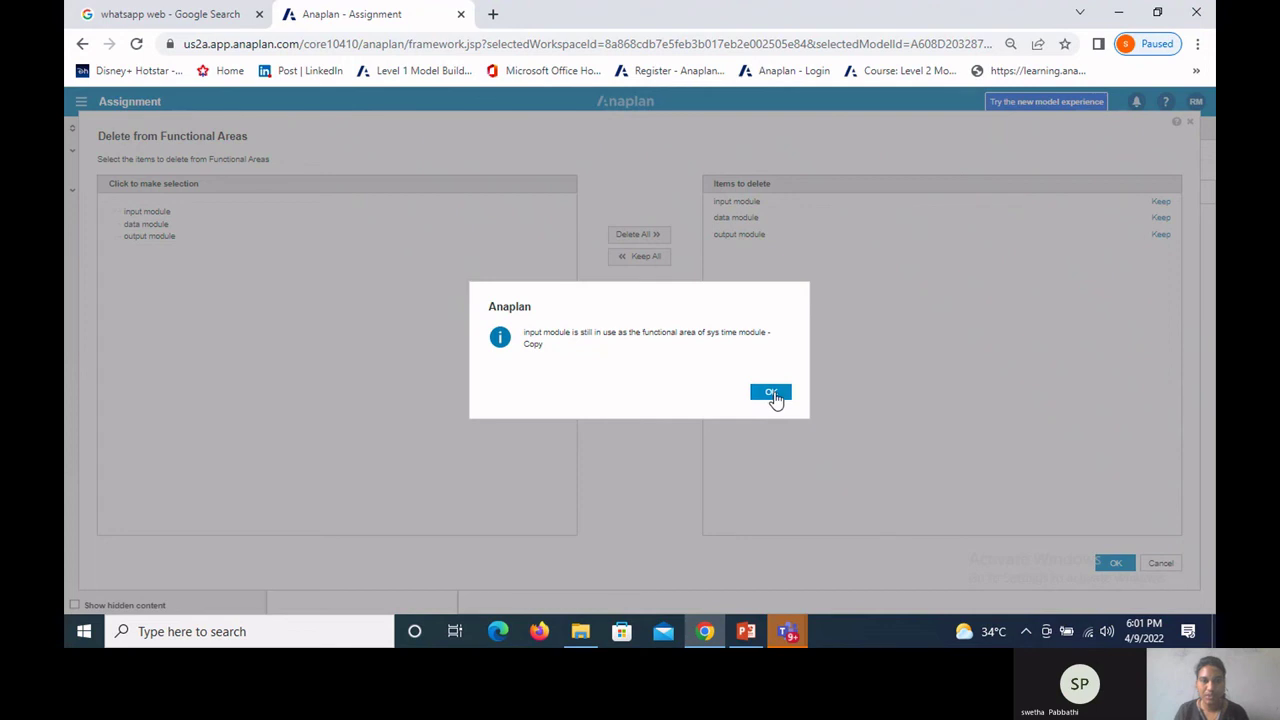
{"action": "left_click", "coordinate": [771, 393]}
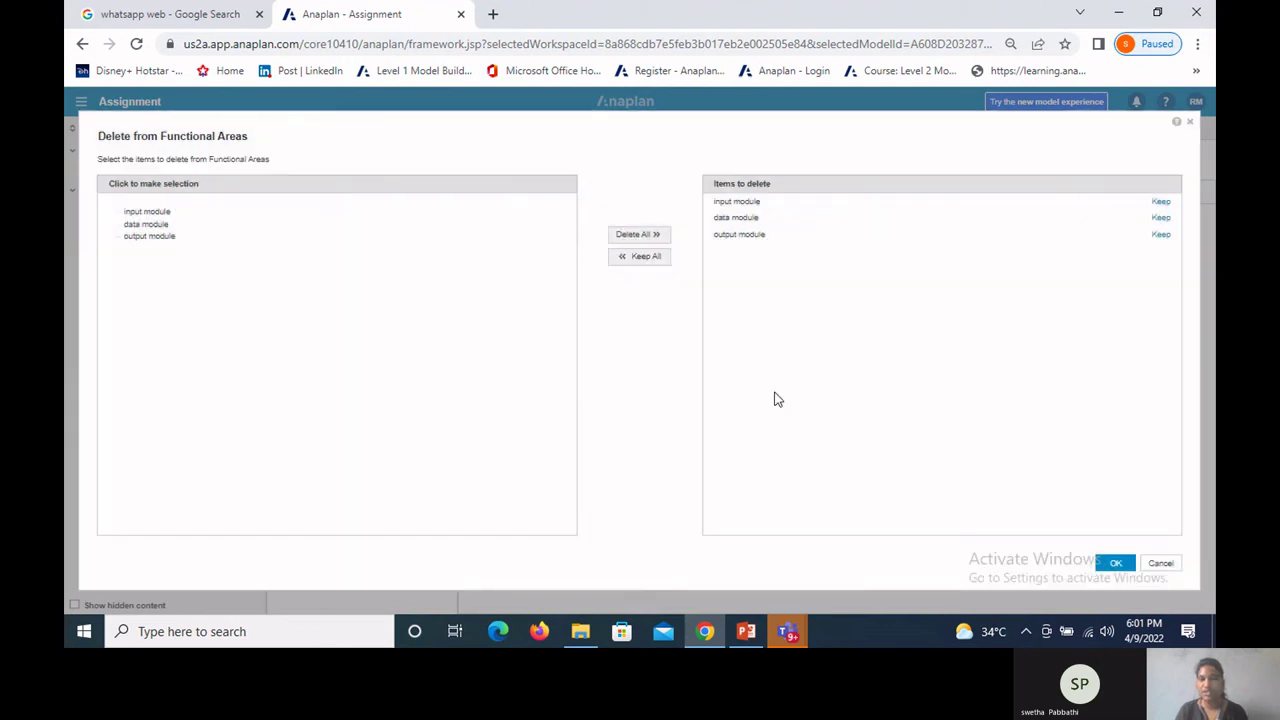
{"action": "left_click", "coordinate": [1161, 566]}
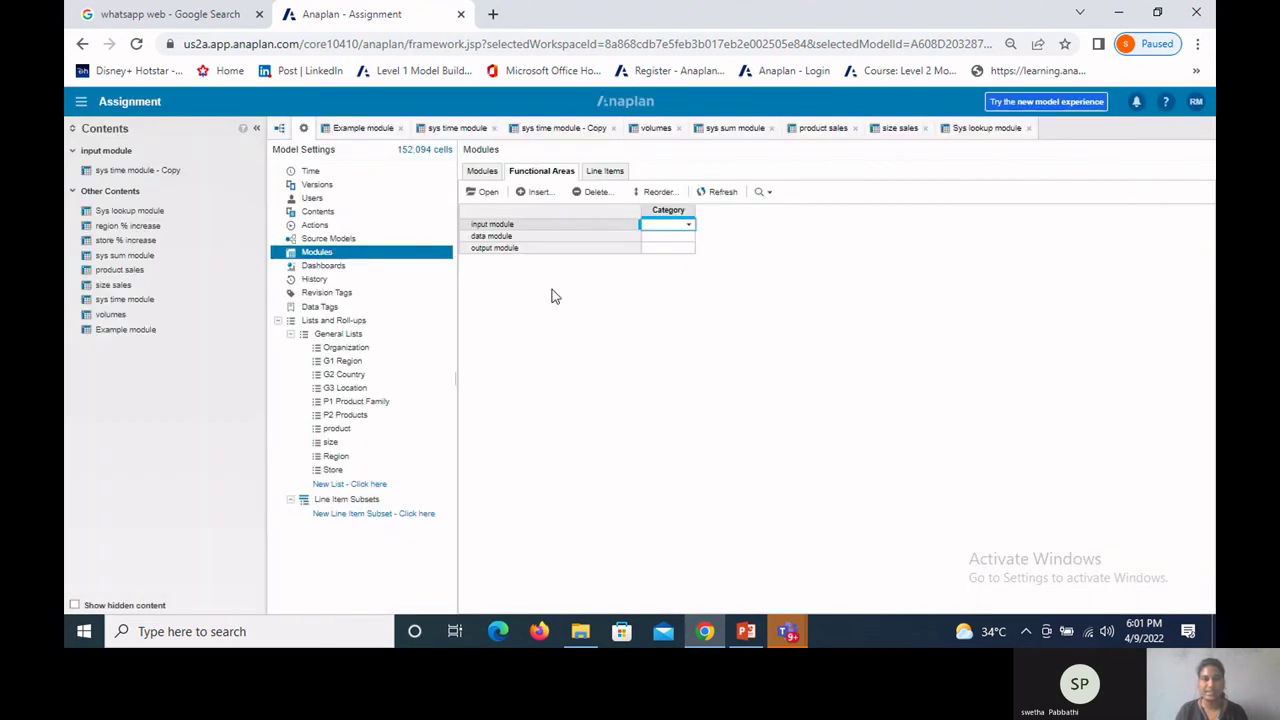
Step: Try to insert two functional areas named product and region at the end of the list
{"action": "left_click", "coordinate": [524, 193]}
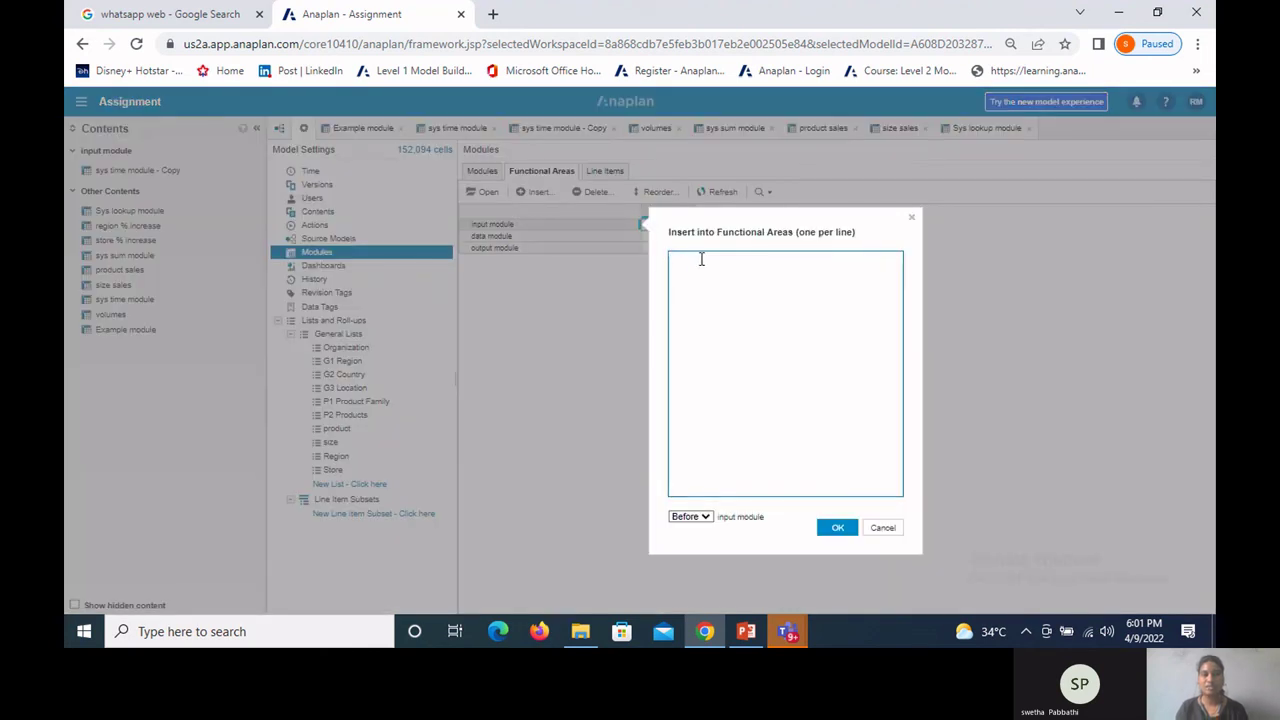
{"action": "type", "text": "product"}
{"action": "key", "text": "Return"}
{"action": "type", "text": "region"}
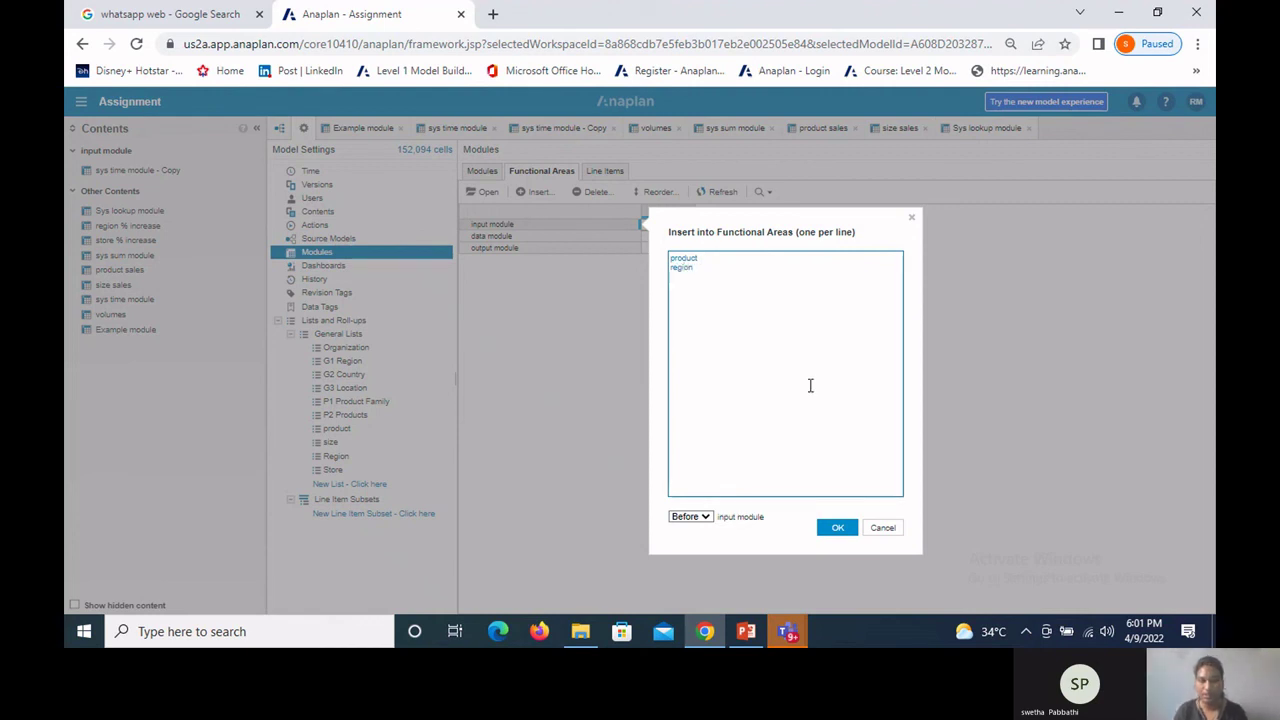
{"action": "left_click", "coordinate": [690, 516]}
{"action": "left_click", "coordinate": [686, 563]}
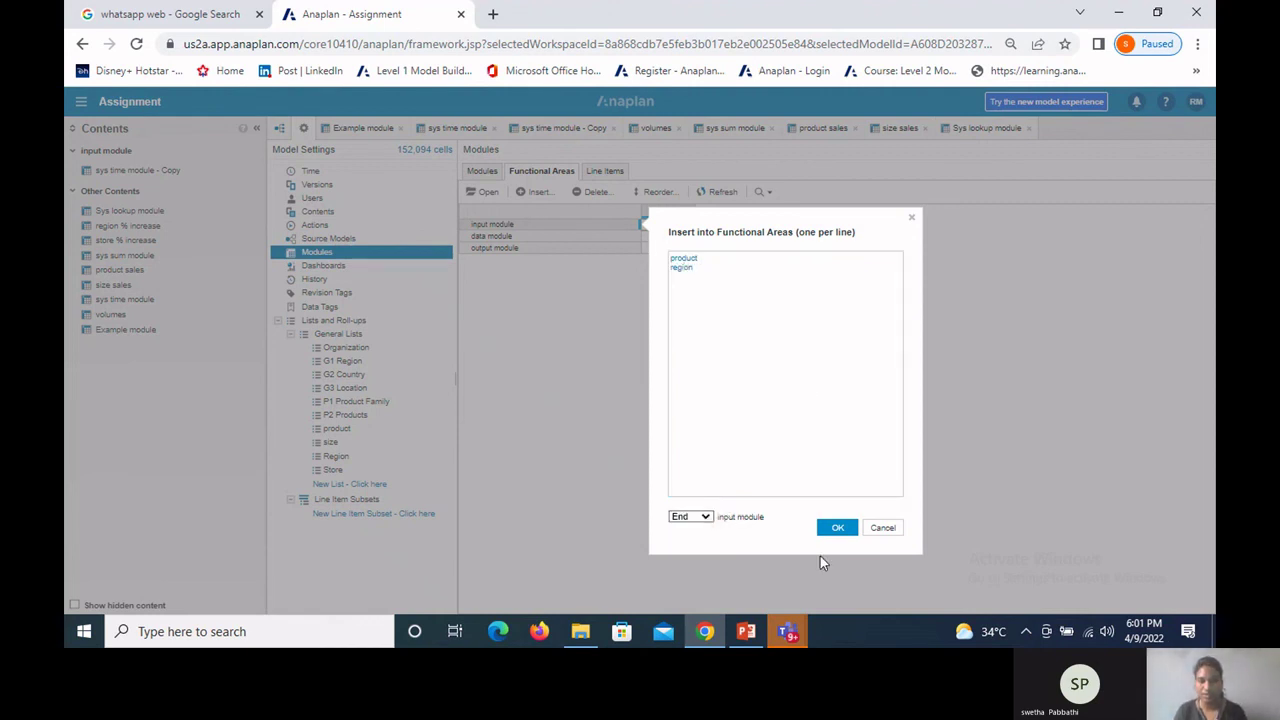
{"action": "left_click", "coordinate": [837, 528]}
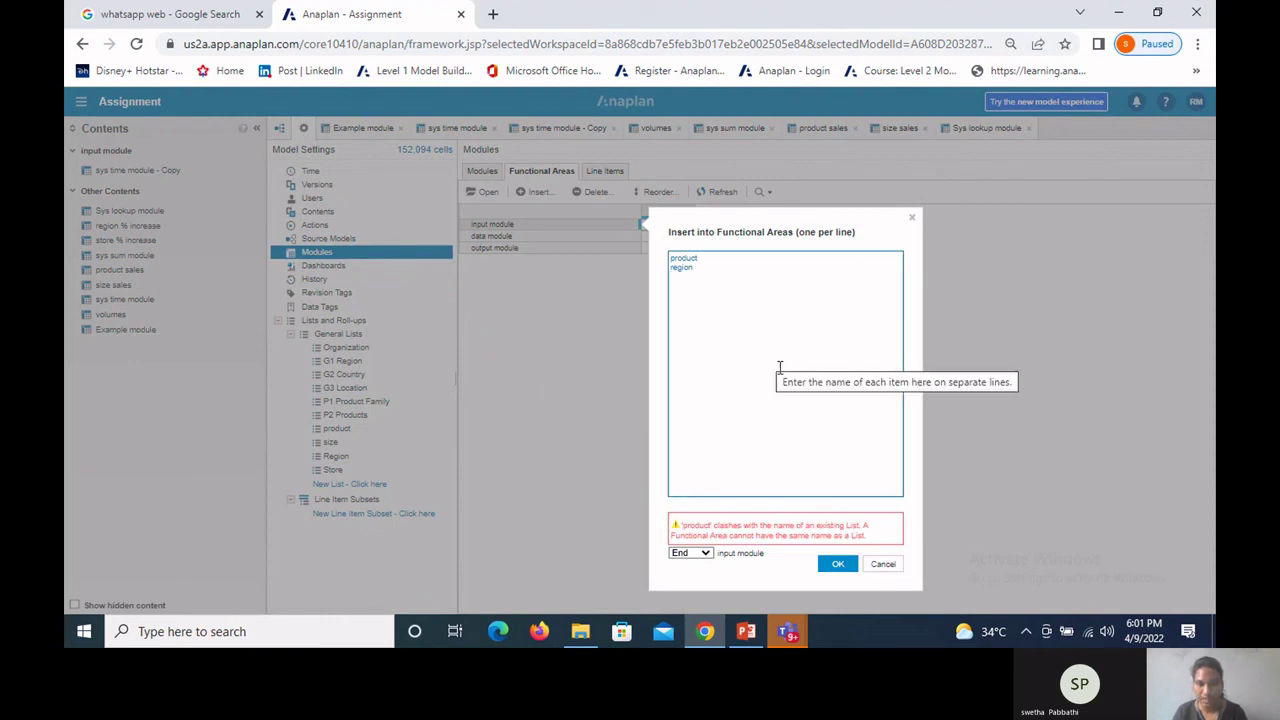
Step: Change the new functional area names to product 1 and region 1 and insert them
{"action": "left_click", "coordinate": [710, 260]}
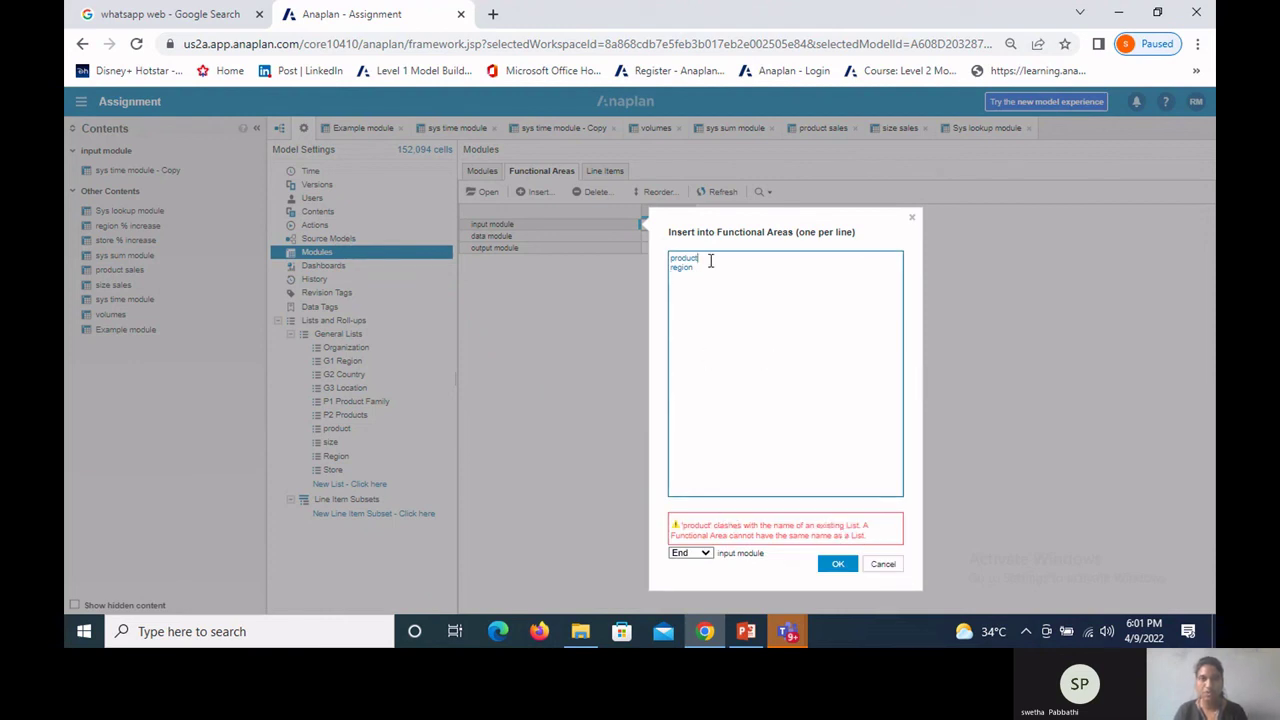
{"action": "type", "text": "1"}
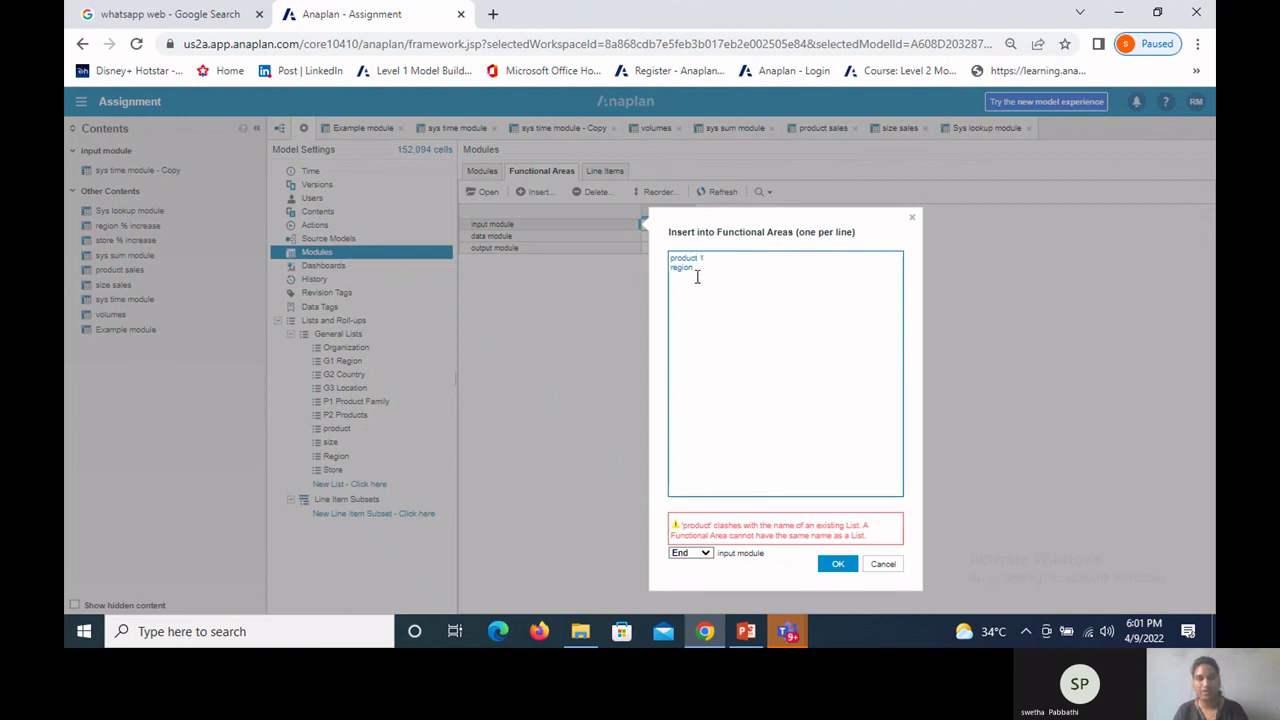
{"action": "left_click", "coordinate": [703, 269]}
{"action": "type", "text": "1"}
{"action": "left_click", "coordinate": [840, 565]}
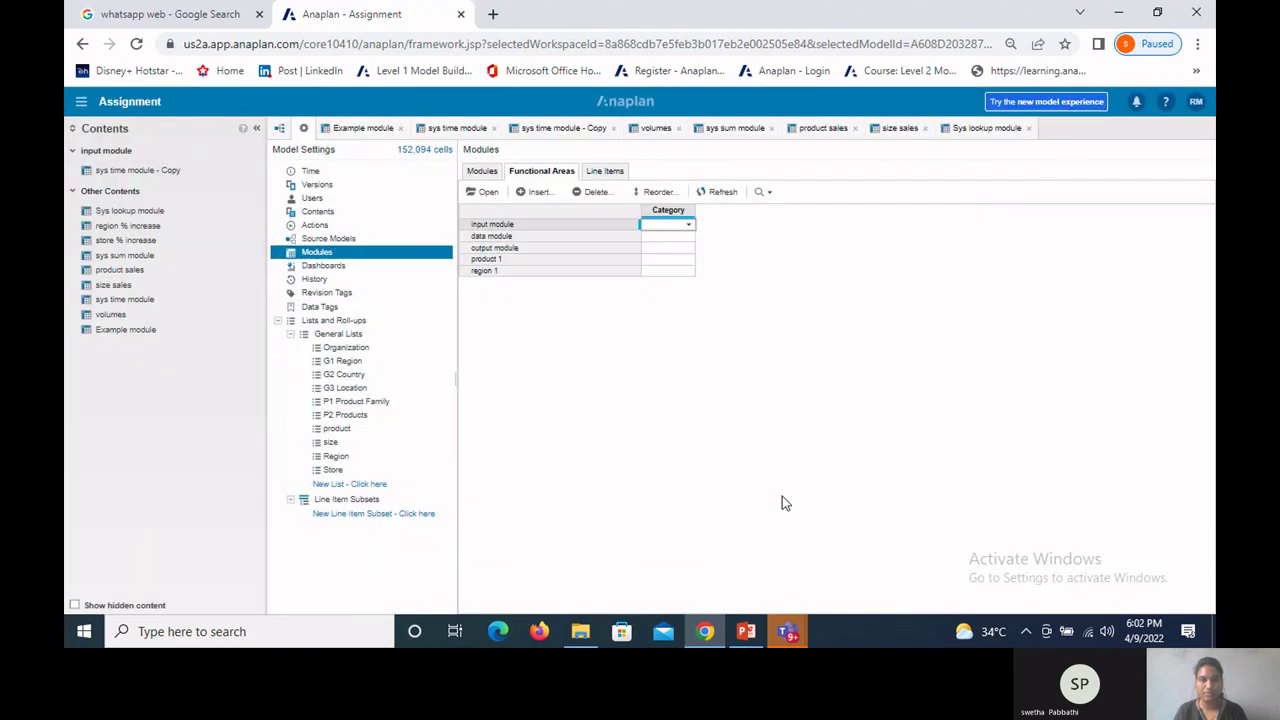
Step: Delete the region 1 functional area and confirm the deletion
{"action": "left_click", "coordinate": [510, 262]}
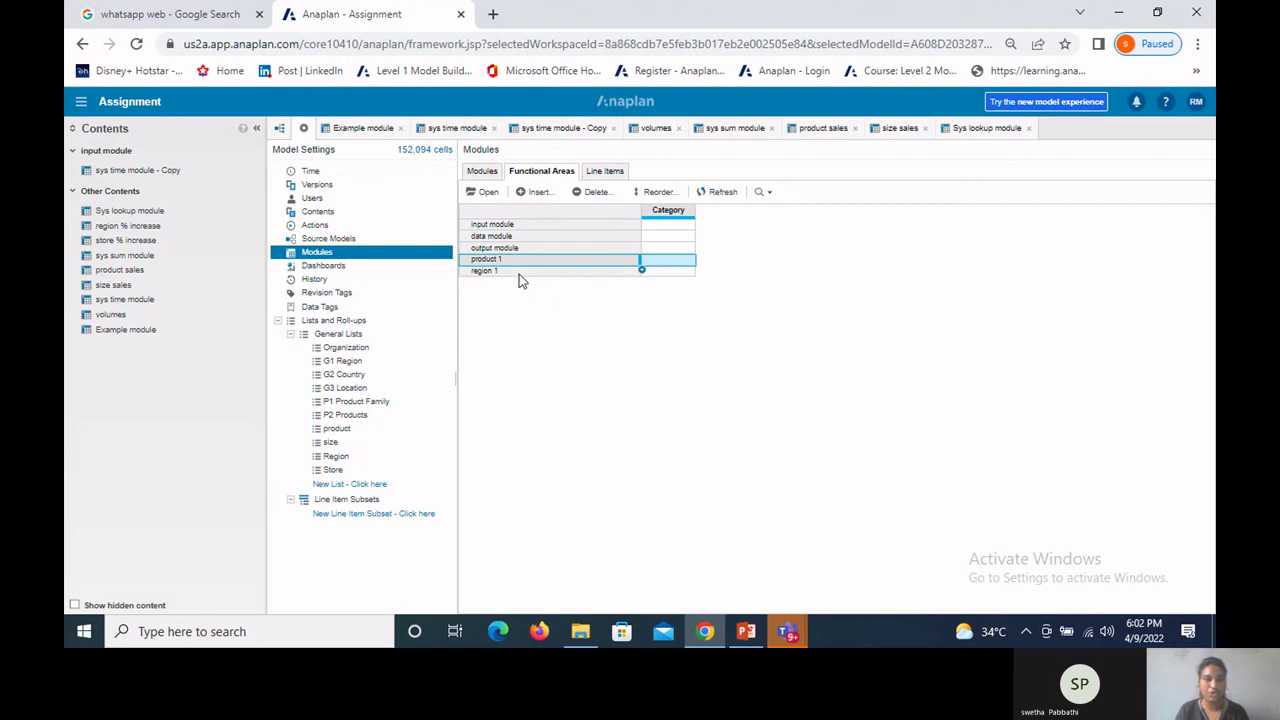
{"action": "left_click", "coordinate": [521, 272]}
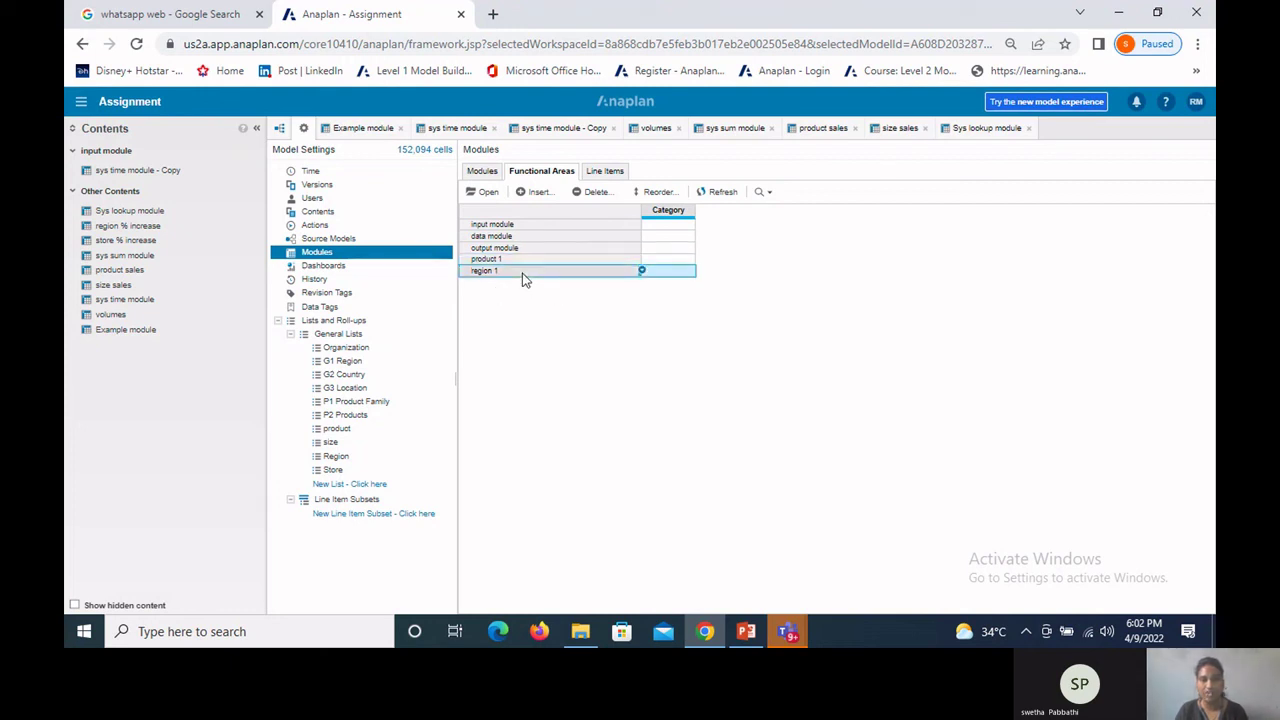
{"action": "left_click", "coordinate": [585, 194]}
{"action": "left_click", "coordinate": [1112, 559]}
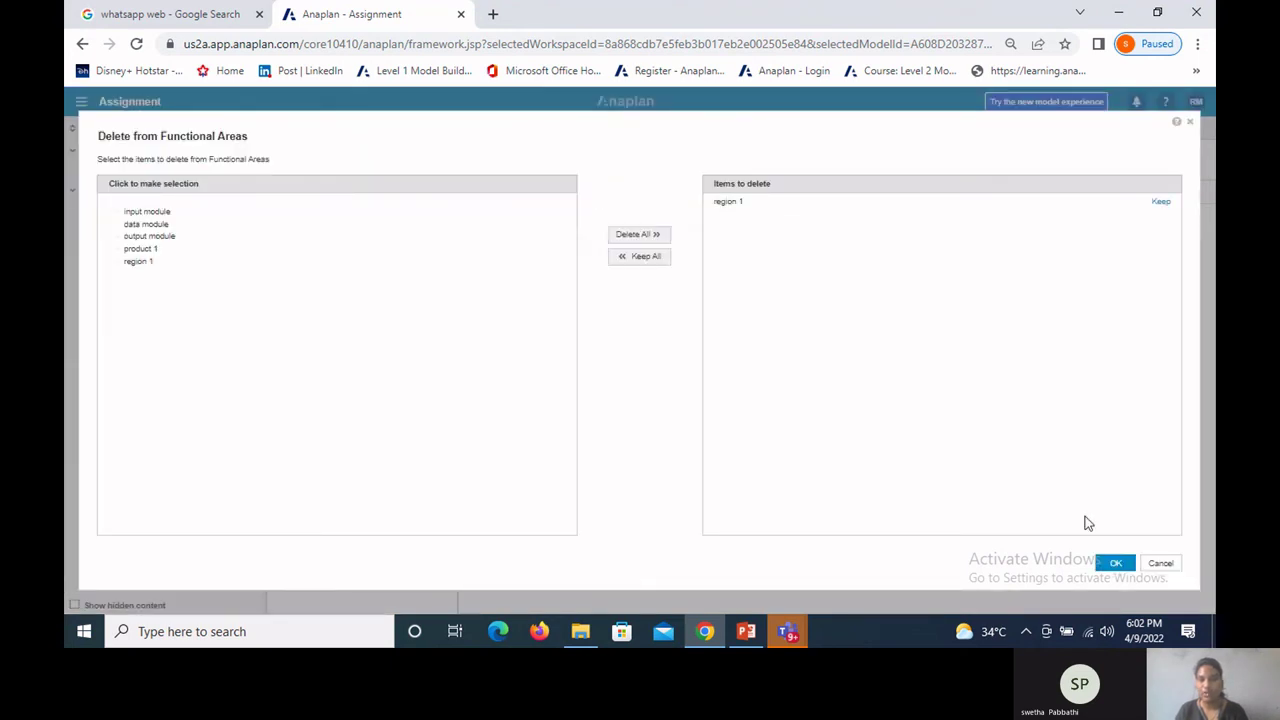
{"action": "left_click", "coordinate": [771, 398]}
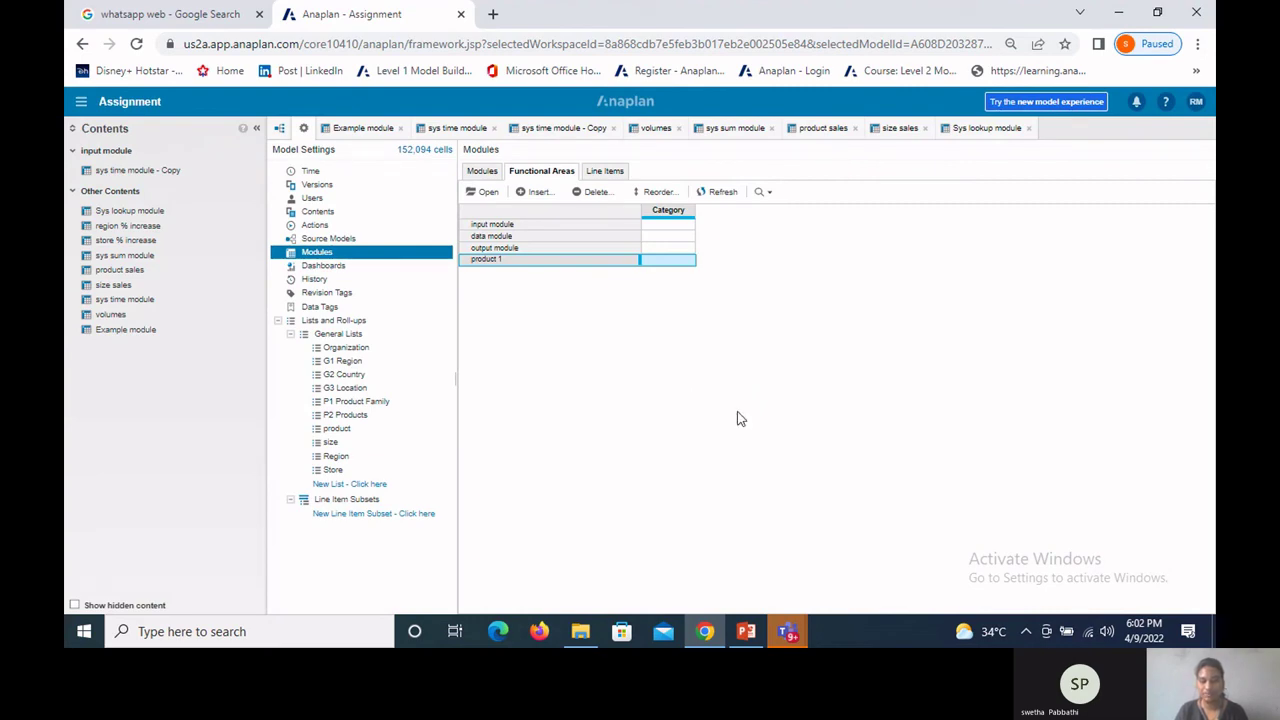
Step: Review the PowerPoint slide on assigning functional areas to modules, and return to the list of modules in Anaplan
{"action": "left_click", "coordinate": [745, 632]}
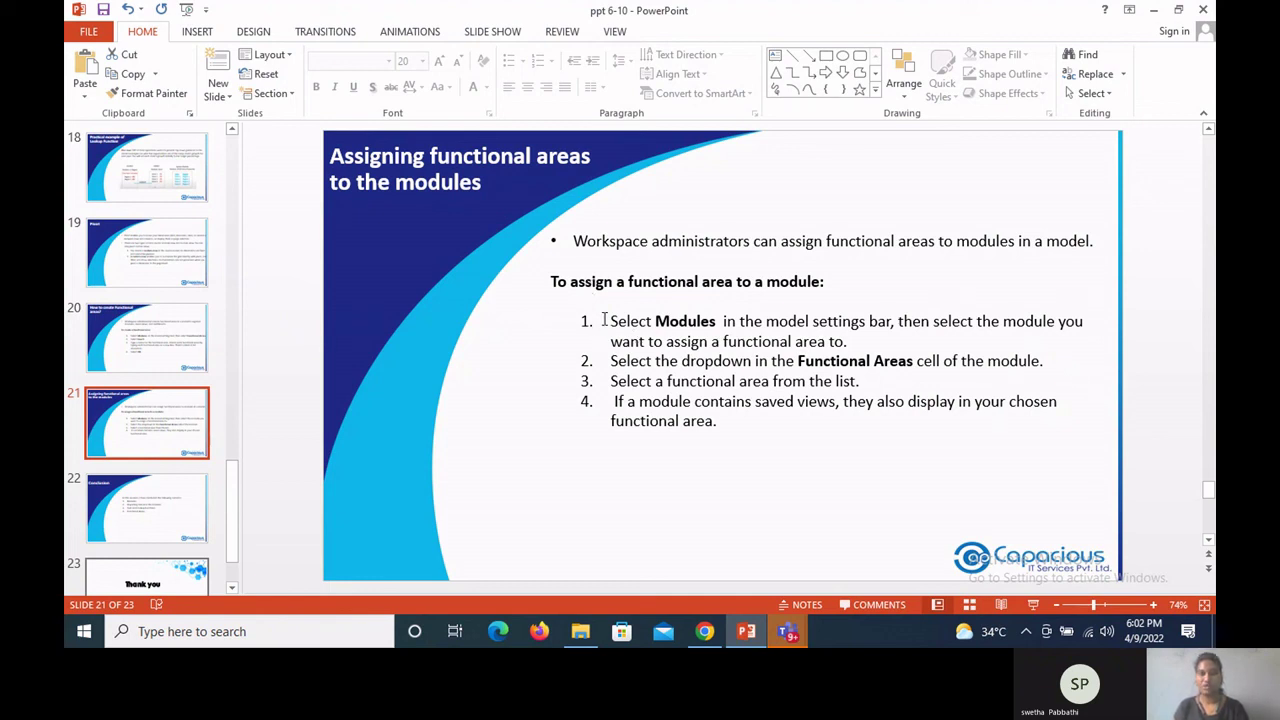
{"action": "left_click", "coordinate": [704, 631]}
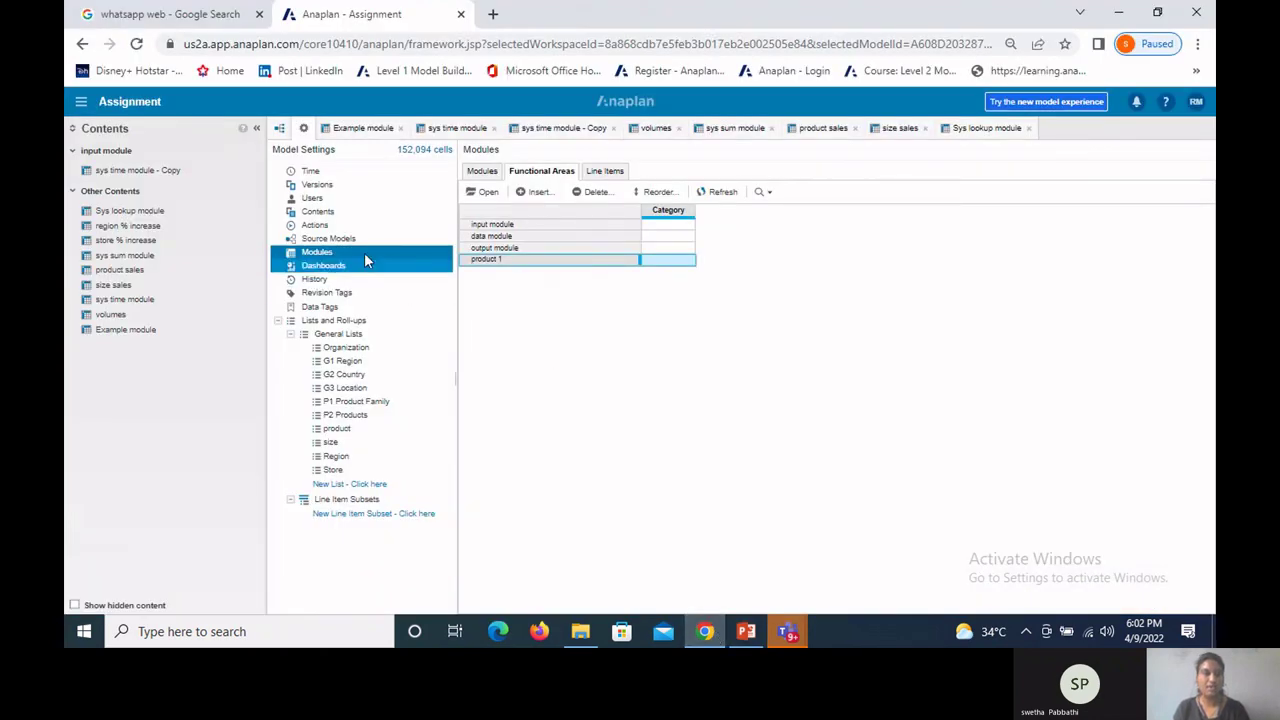
{"action": "left_click", "coordinate": [482, 171]}
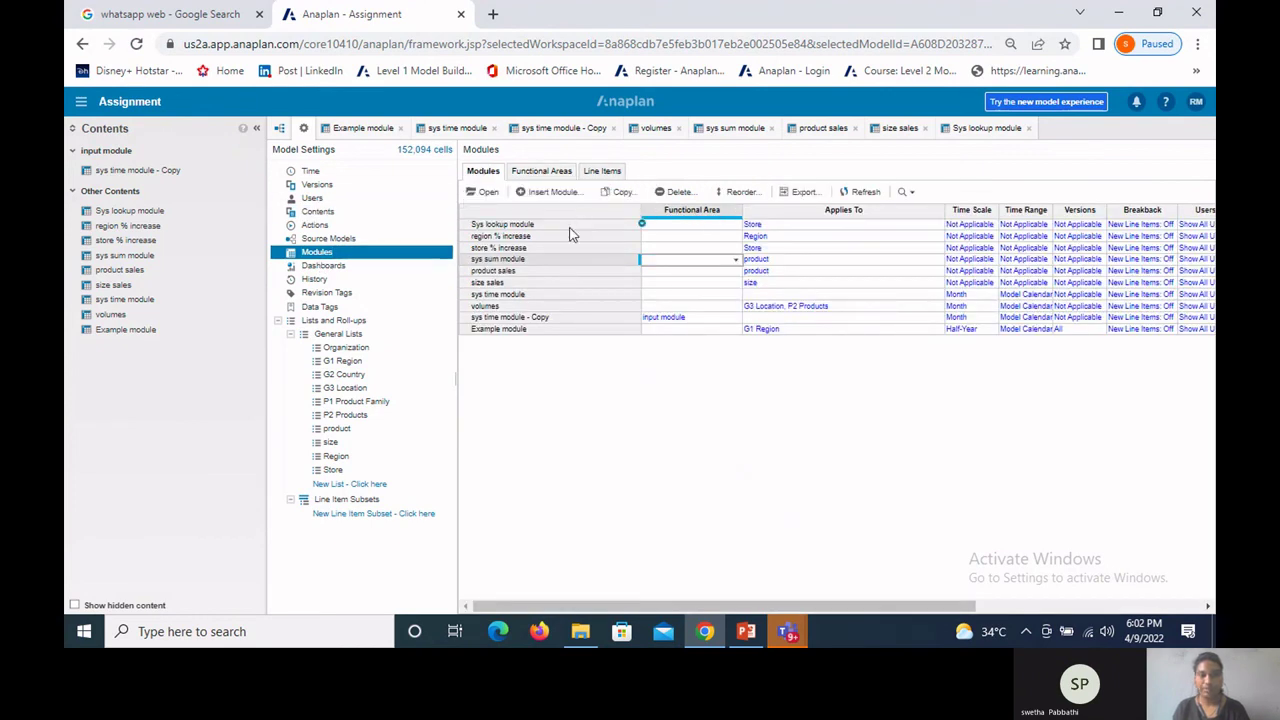
Step: Assign the product 1 functional area to the Sys lookup module and the region % increase module
{"action": "left_click", "coordinate": [710, 213]}
{"action": "left_click", "coordinate": [707, 226]}
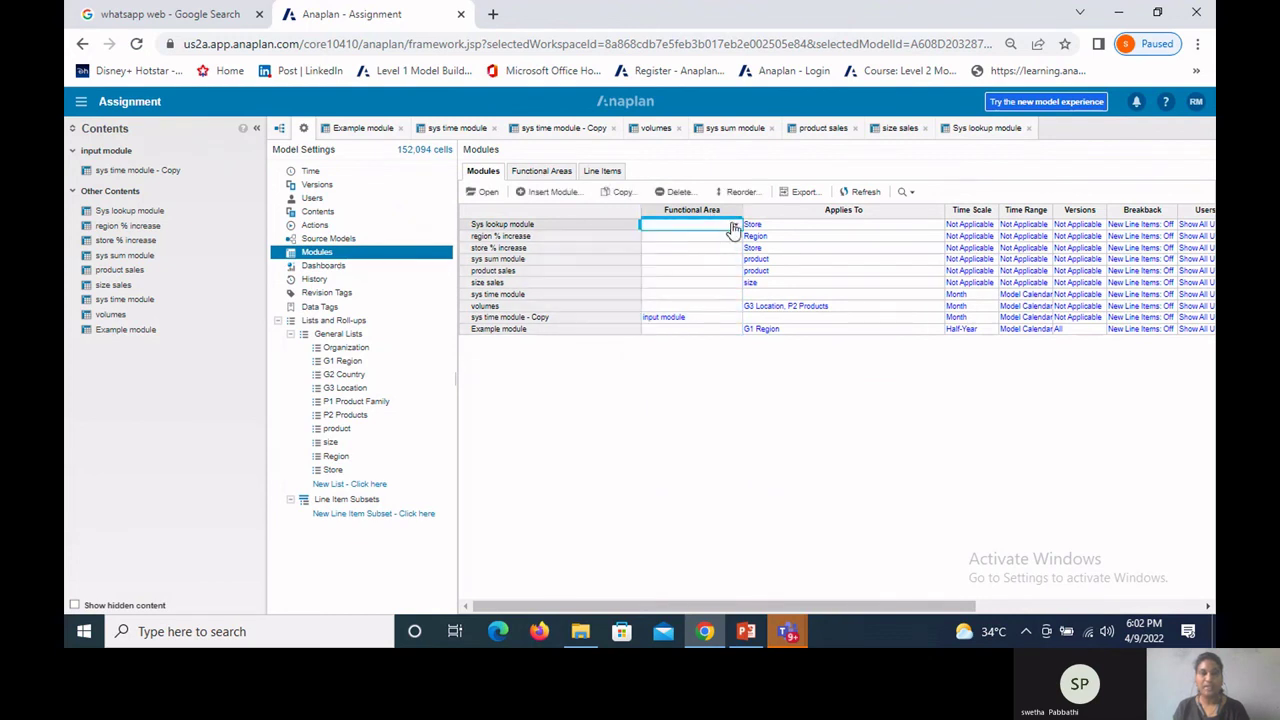
{"action": "left_click", "coordinate": [734, 226]}
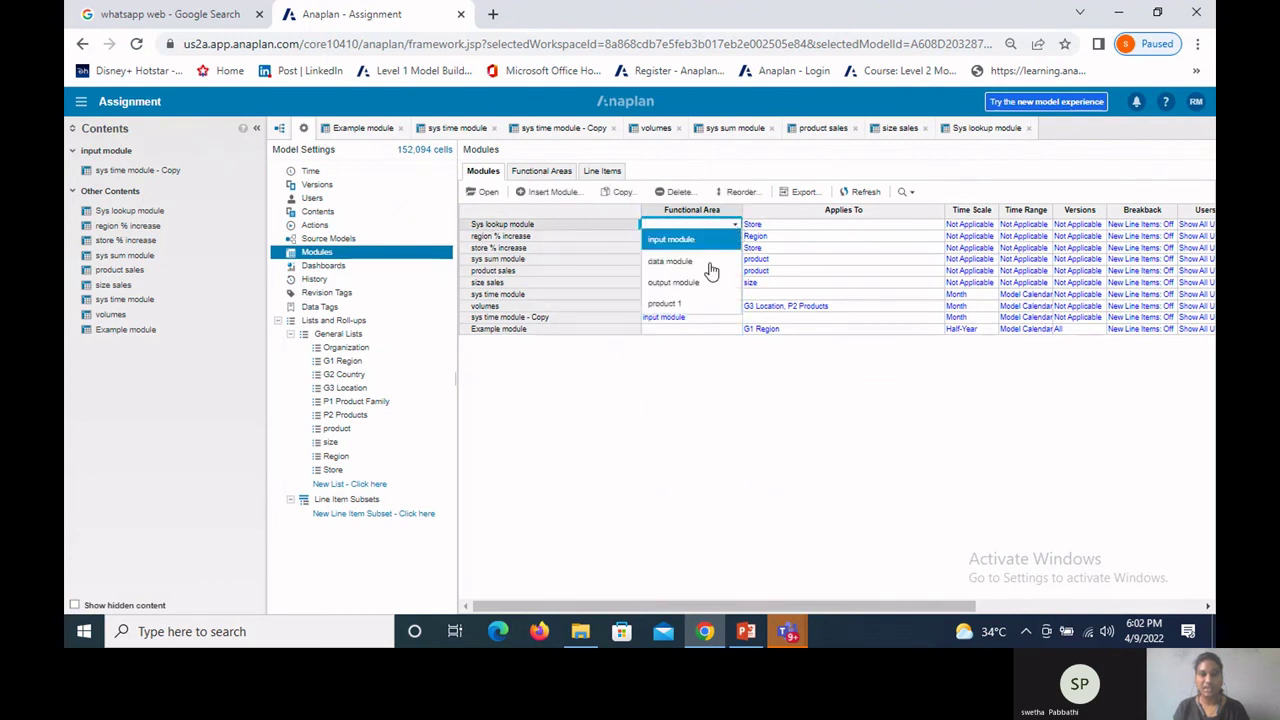
{"action": "left_click", "coordinate": [684, 304]}
{"action": "left_click", "coordinate": [717, 237]}
{"action": "left_click", "coordinate": [735, 237]}
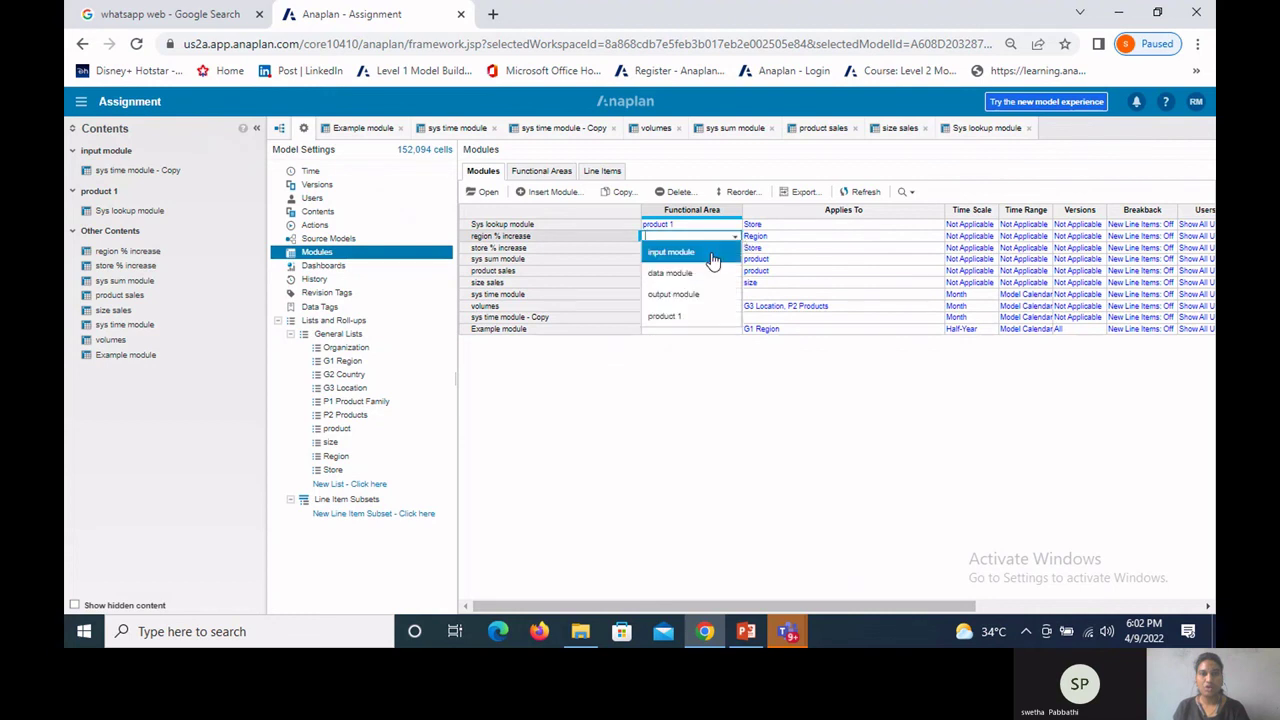
{"action": "left_click", "coordinate": [684, 316]}
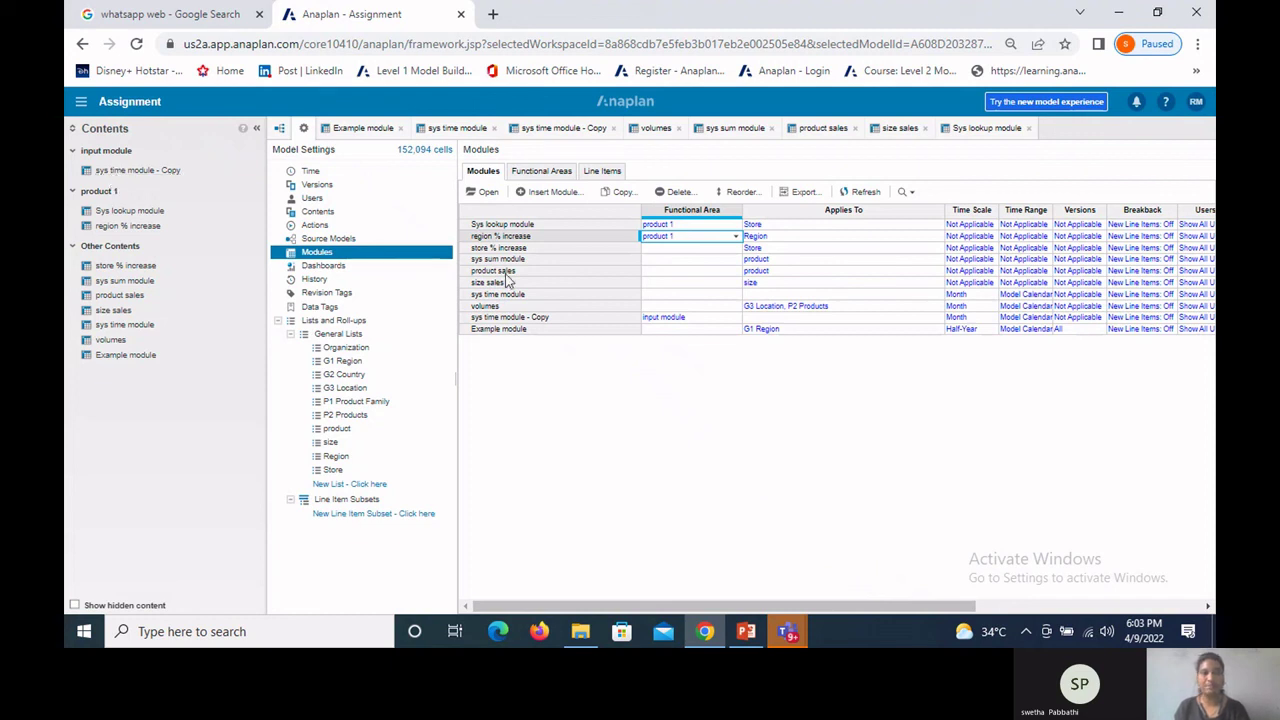
Step: Assign the input module functional area to the store % increase module
{"action": "left_click", "coordinate": [666, 249]}
{"action": "left_click", "coordinate": [735, 248]}
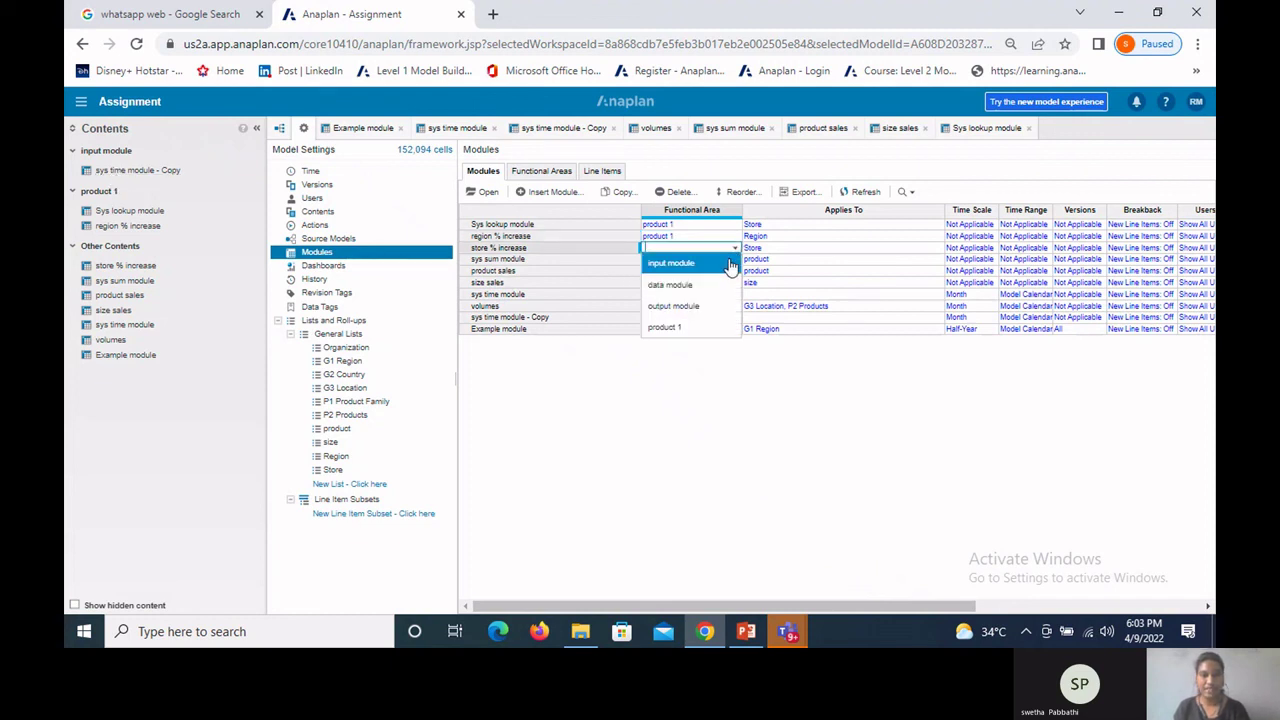
{"action": "left_click", "coordinate": [721, 266]}
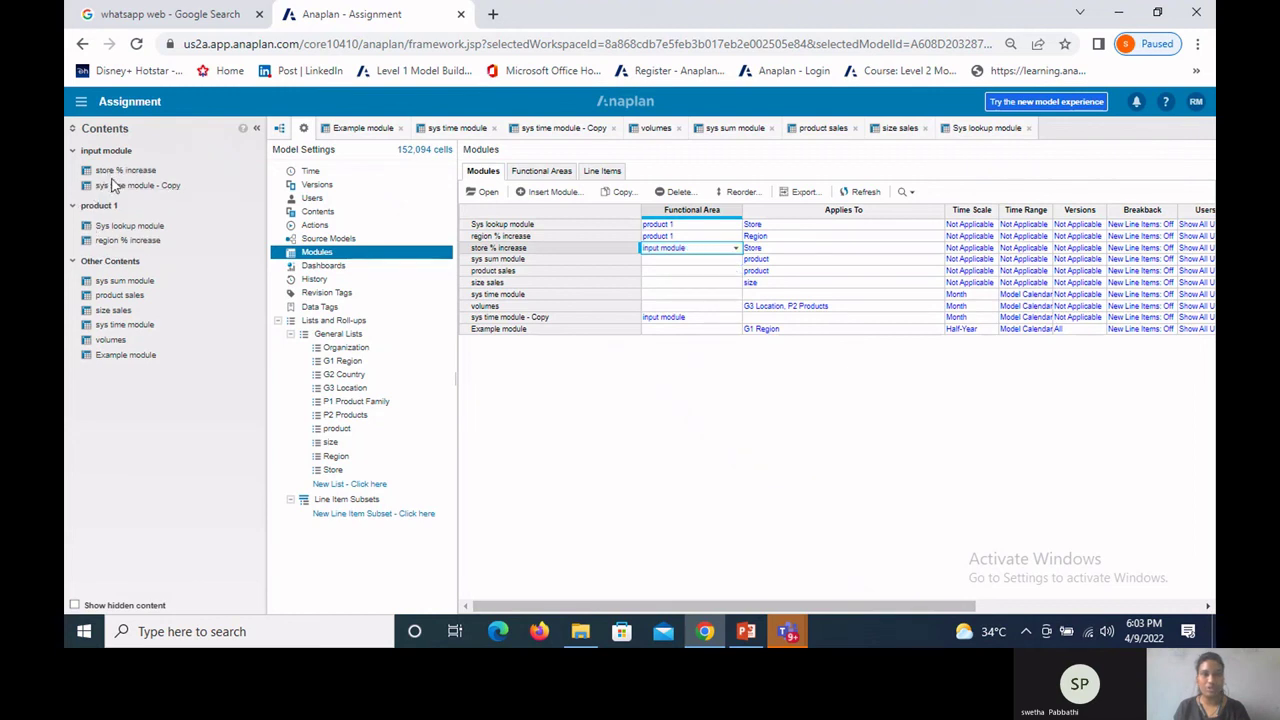
{"action": "left_click", "coordinate": [700, 260]}
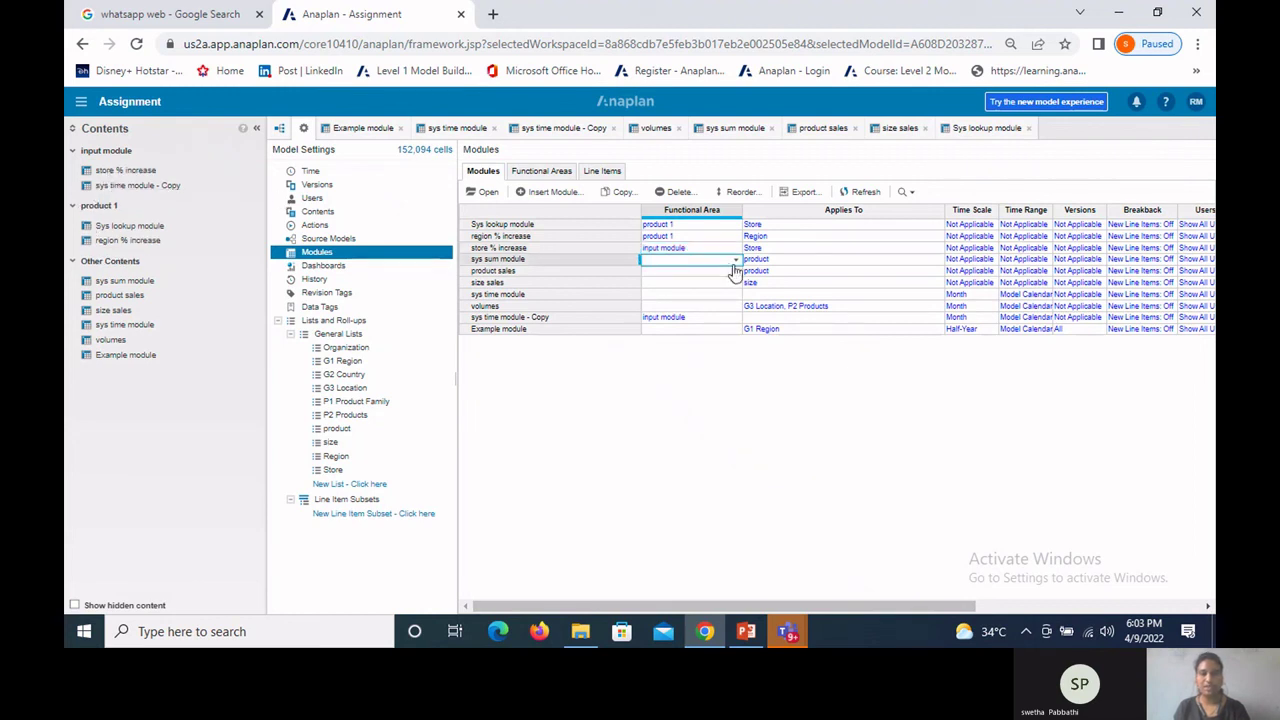
{"action": "left_click", "coordinate": [736, 261]}
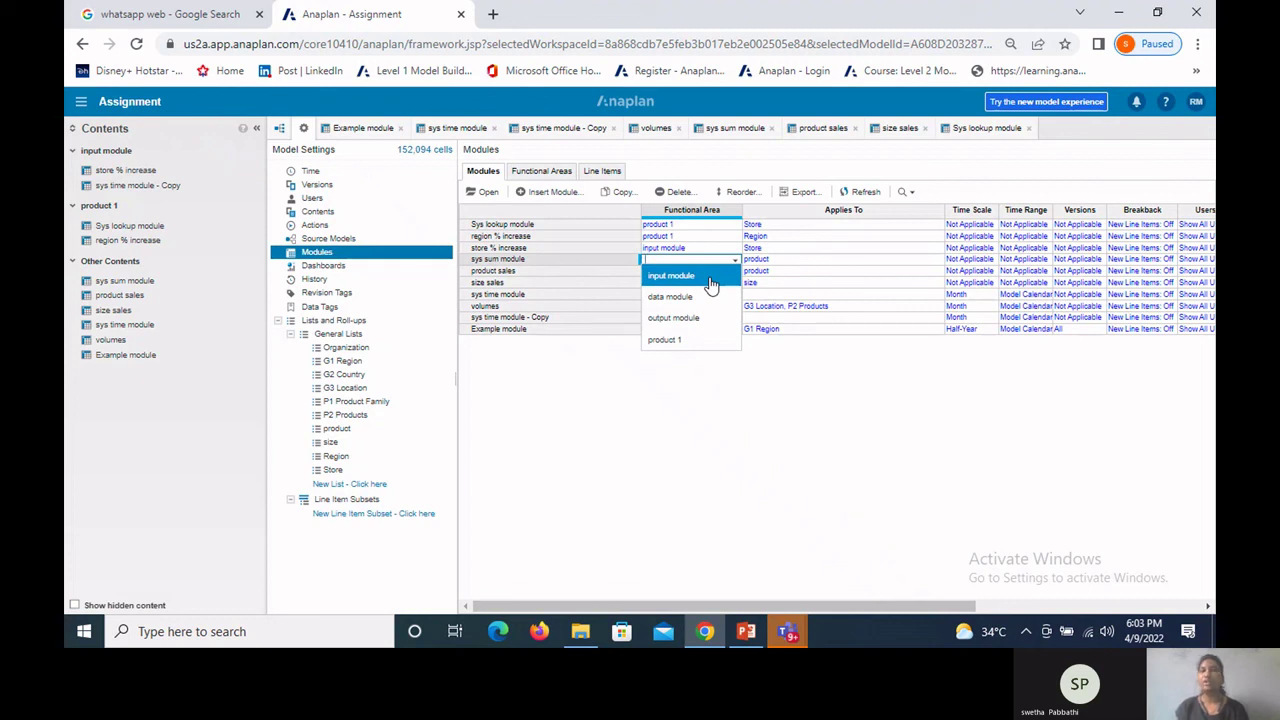
{"action": "left_click", "coordinate": [640, 378]}
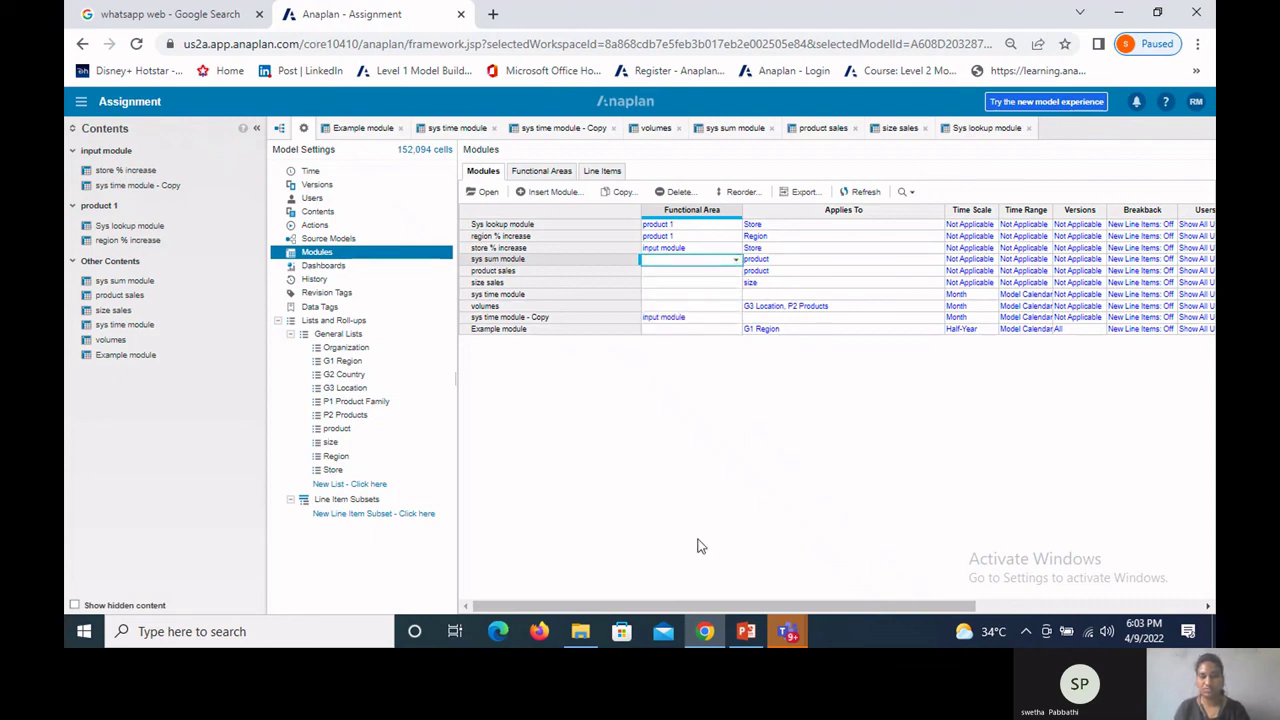
Step: Switch to the PowerPoint presentation and go to the Conclusion slide
{"action": "left_click", "coordinate": [745, 631]}
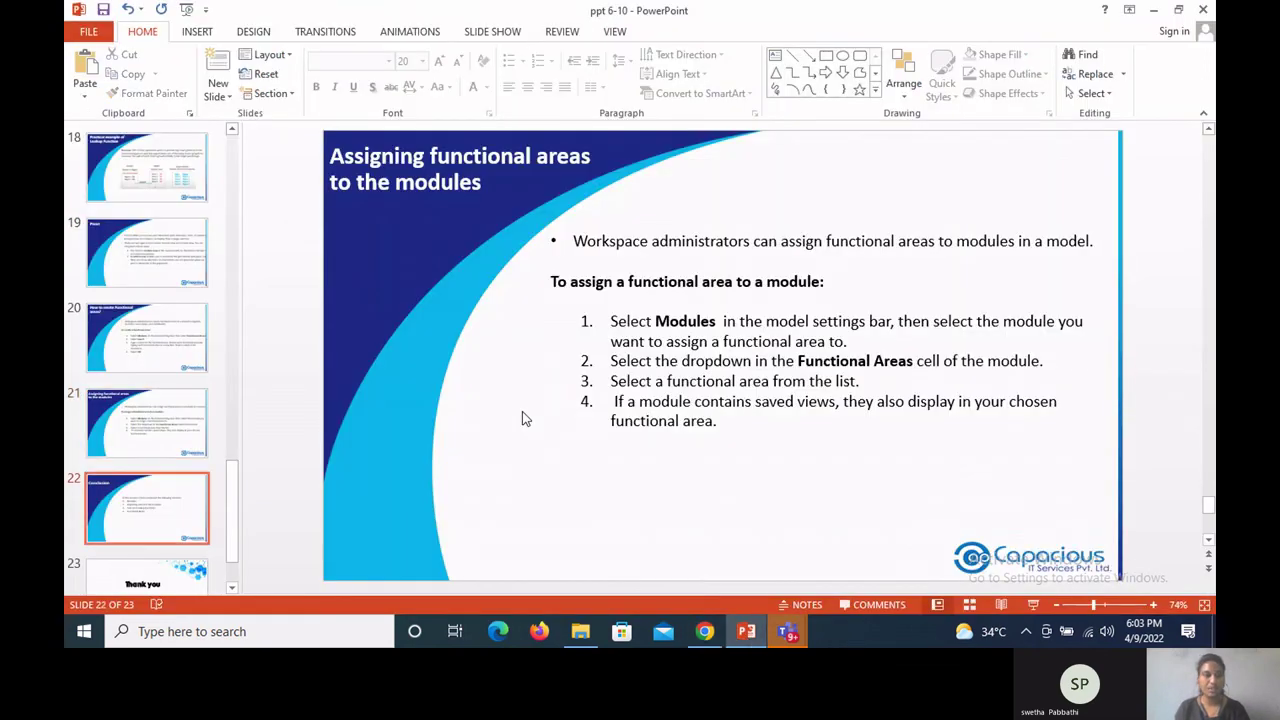
{"action": "scroll", "coordinate": [522, 411], "scroll_direction": "down", "scroll_amount": 1}
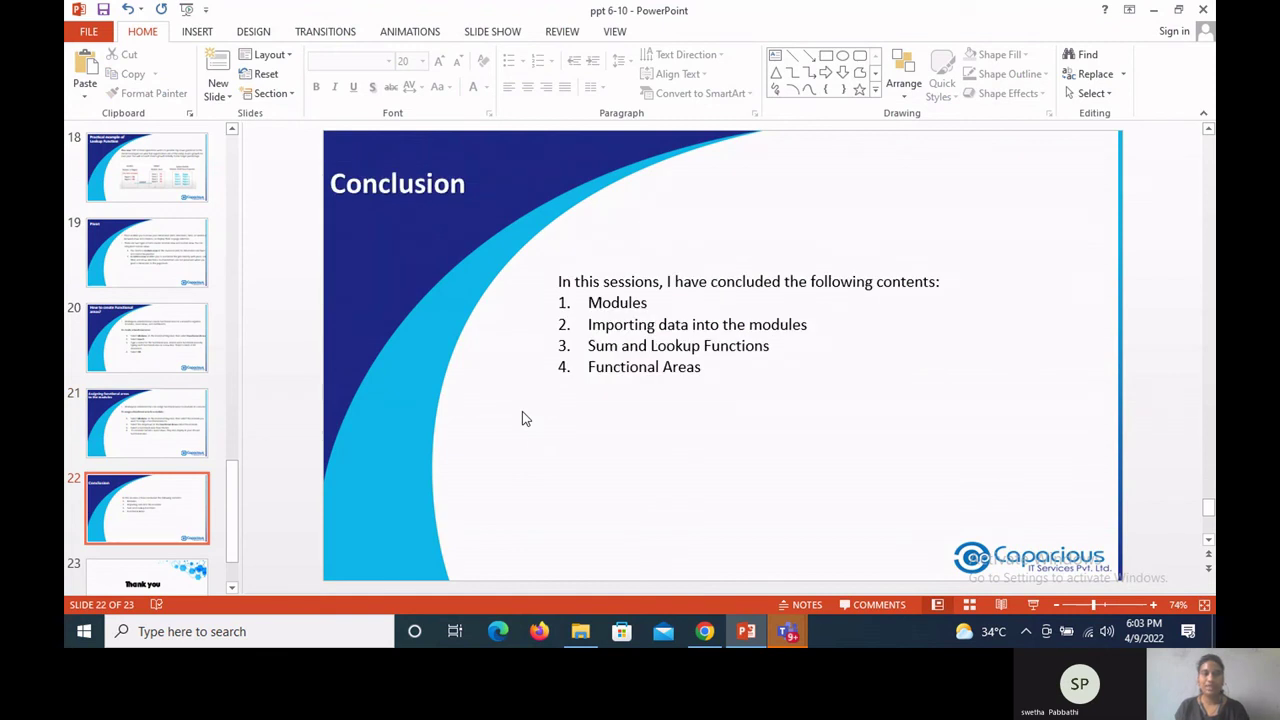